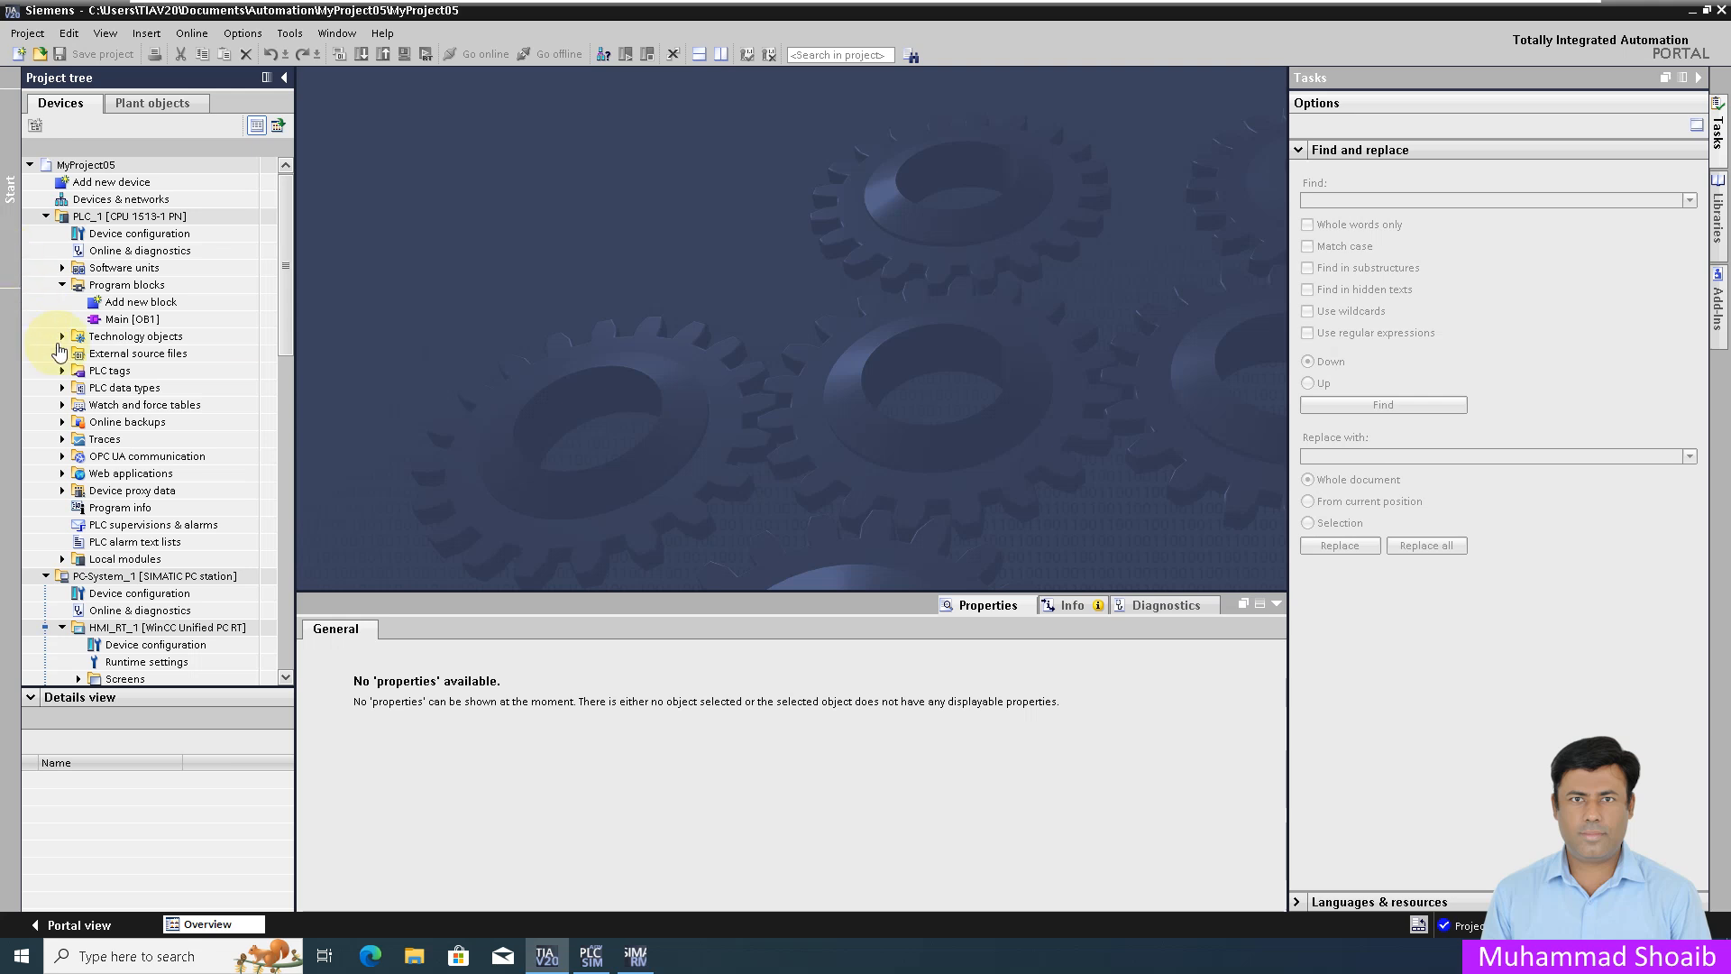
Step: Create a new PLC data type and enter its first member, Auto_Manual
{"action": "double_click", "coordinate": [127, 390]}
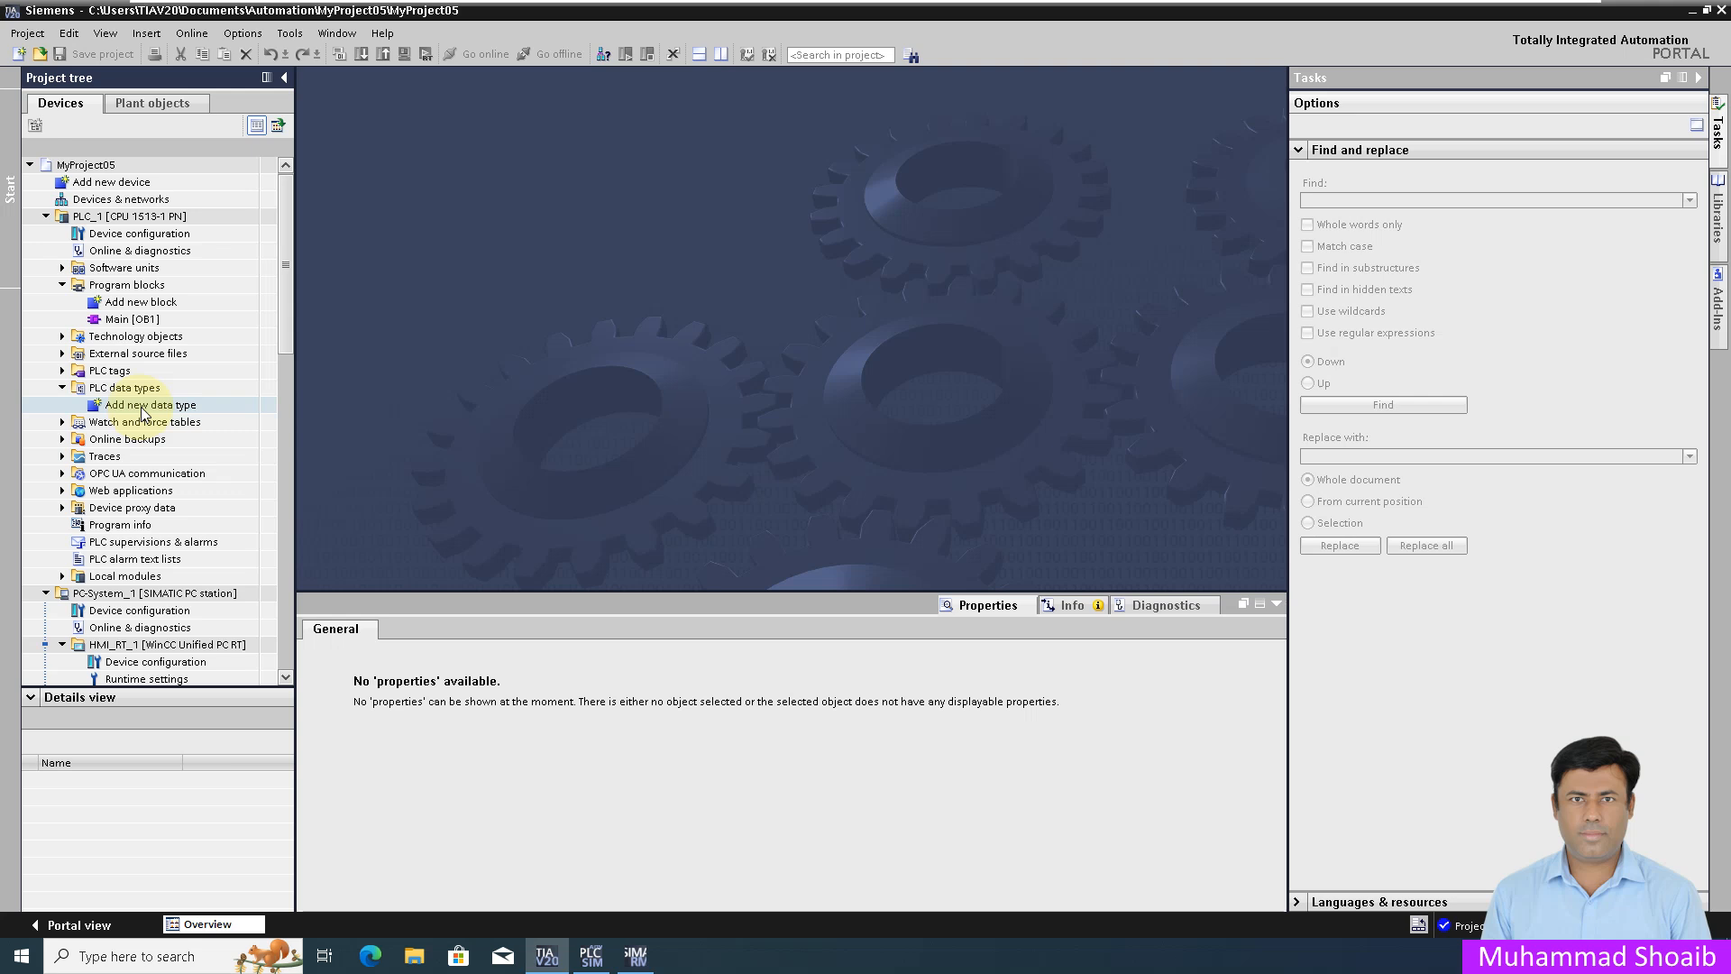
{"action": "double_click", "coordinate": [143, 410]}
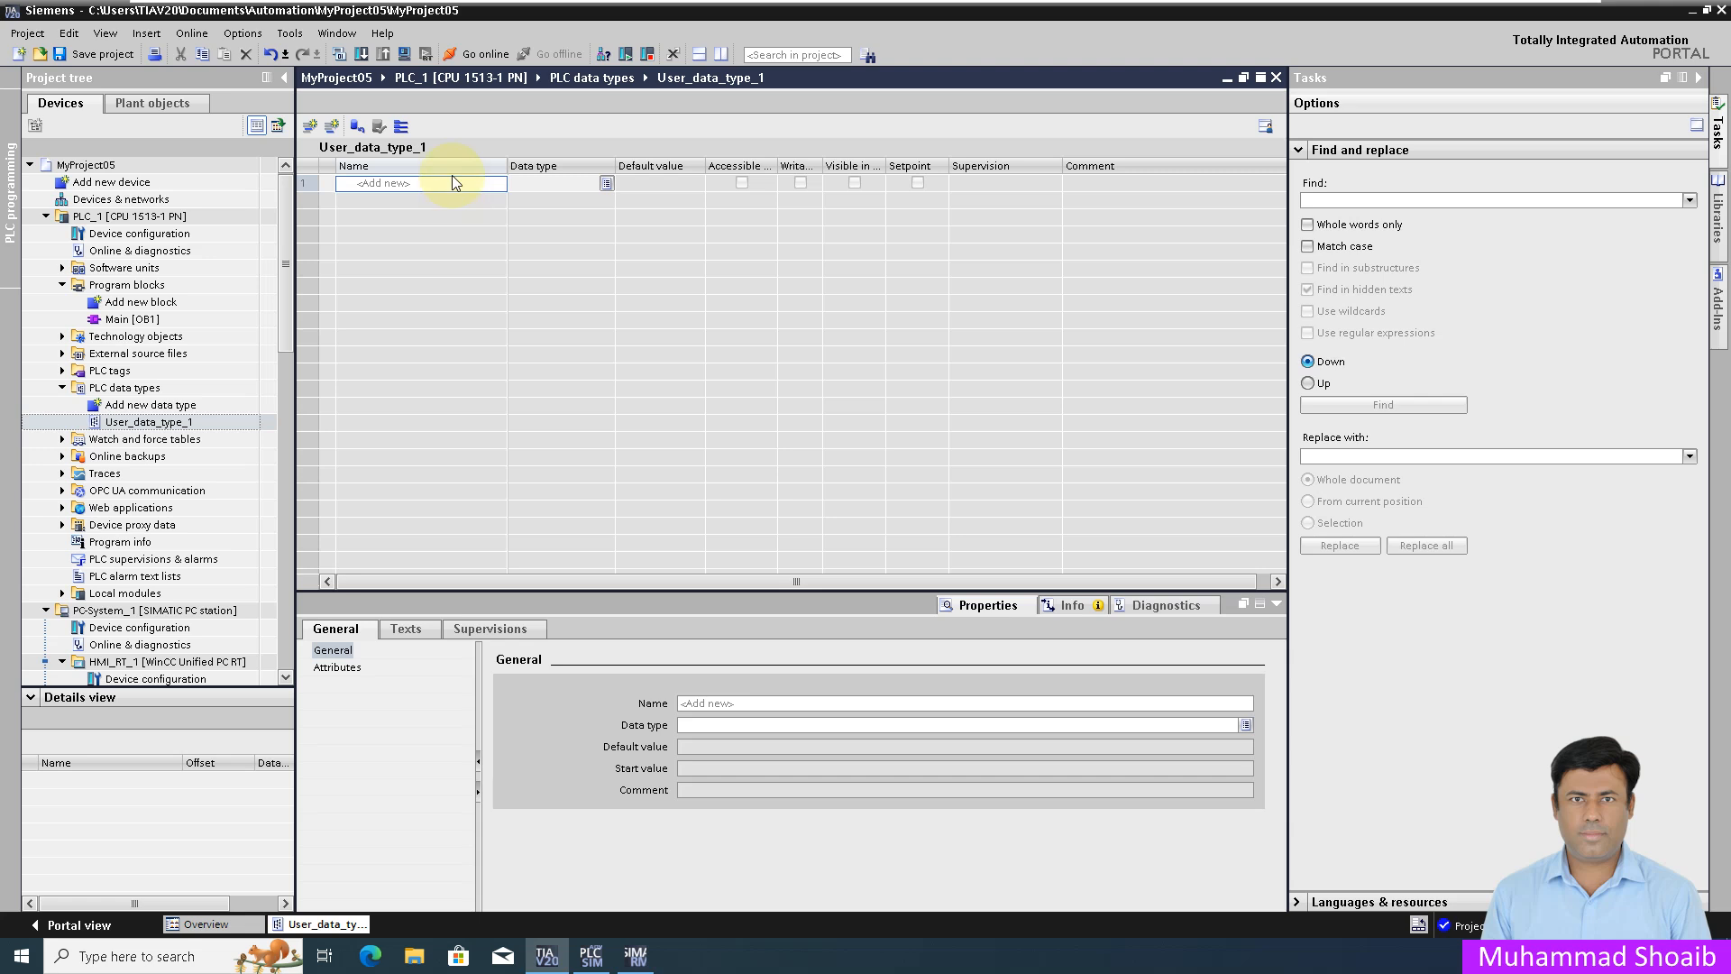
{"action": "left_click", "coordinate": [462, 186]}
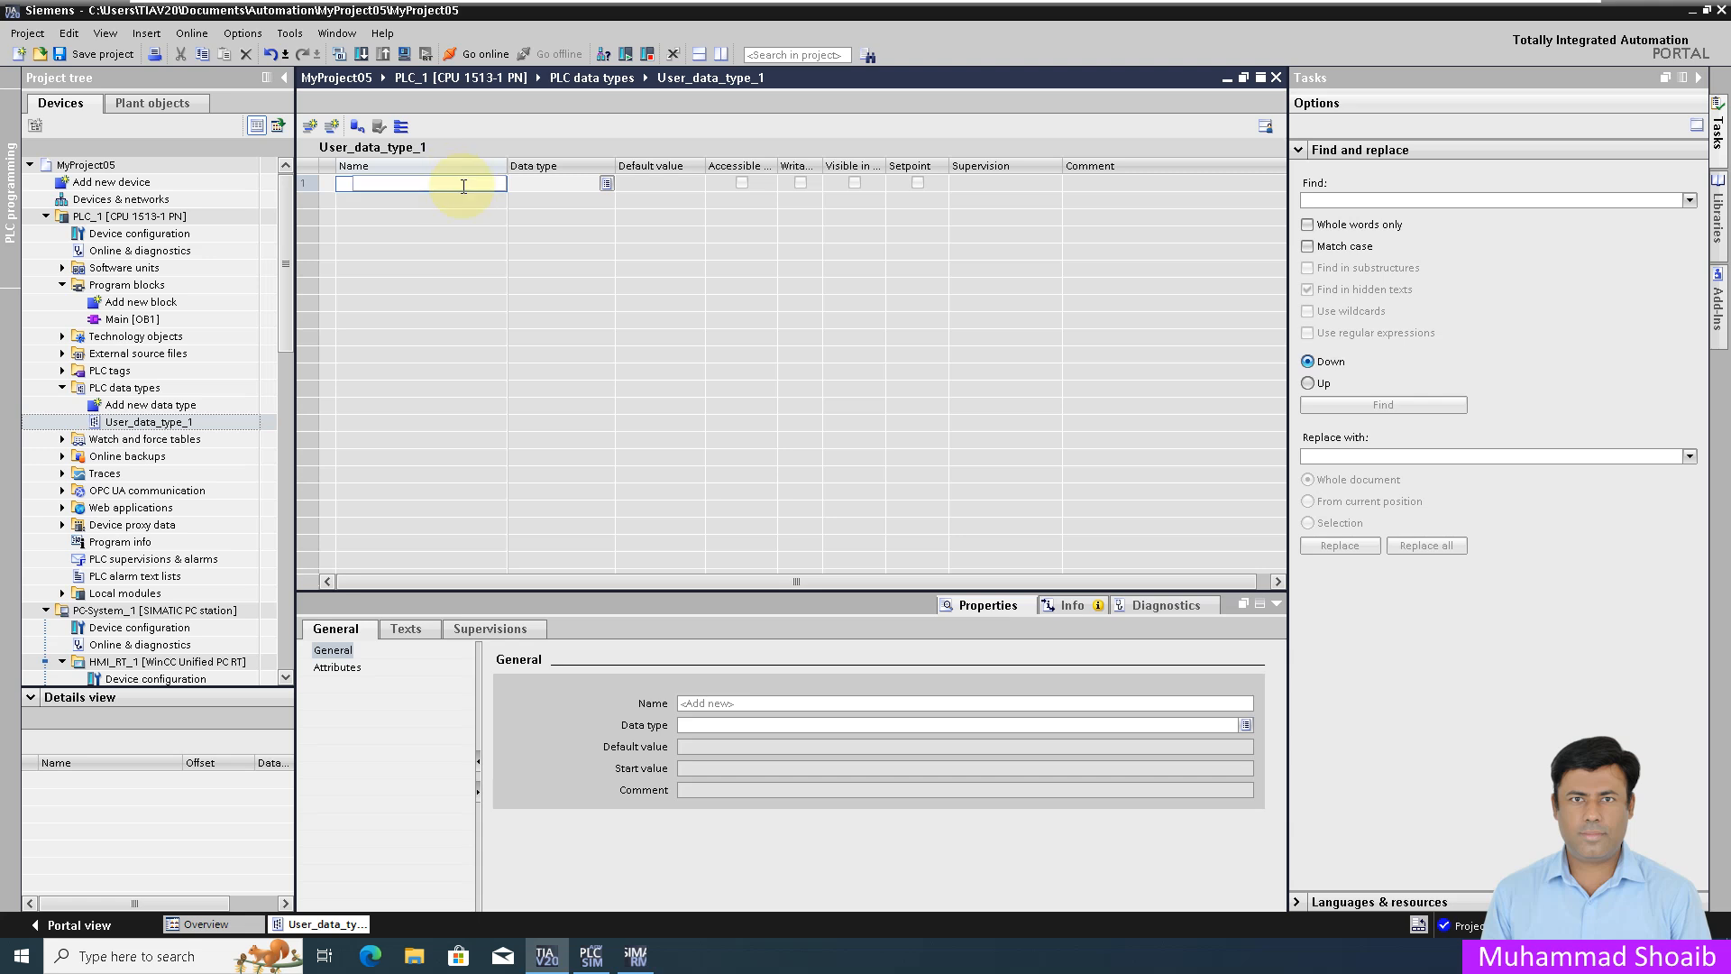
{"action": "type", "text": "Auto"}
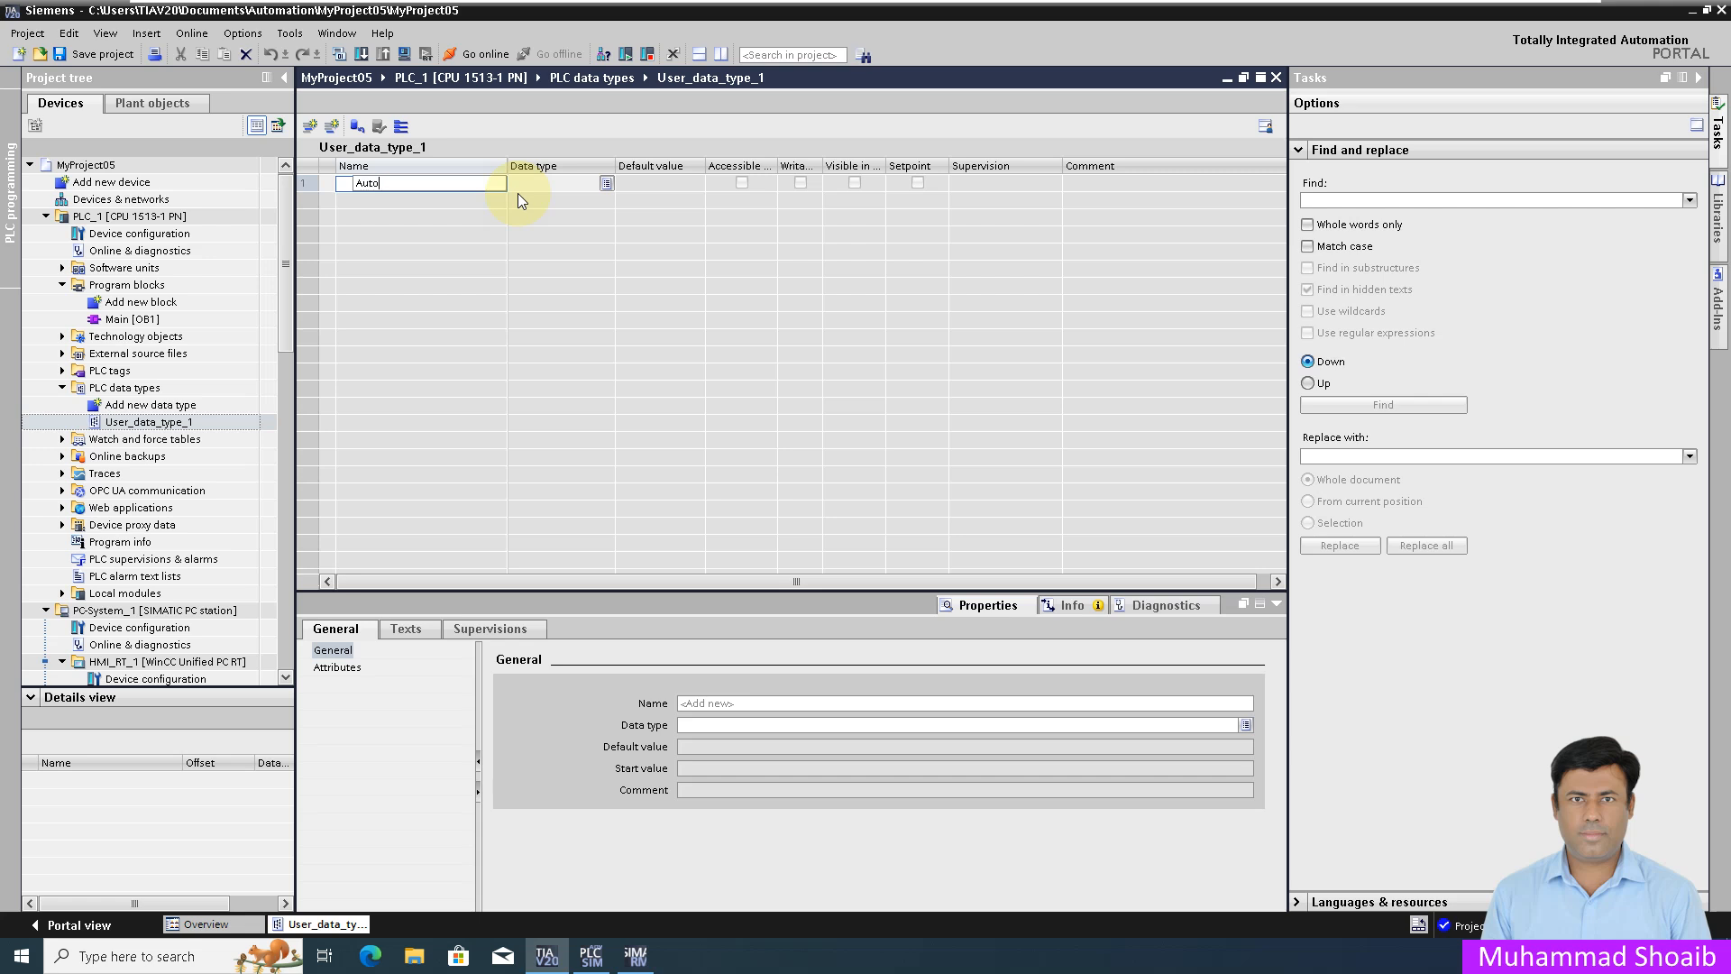
{"action": "type", "text": "_Manual"}
{"action": "key", "text": "Return"}
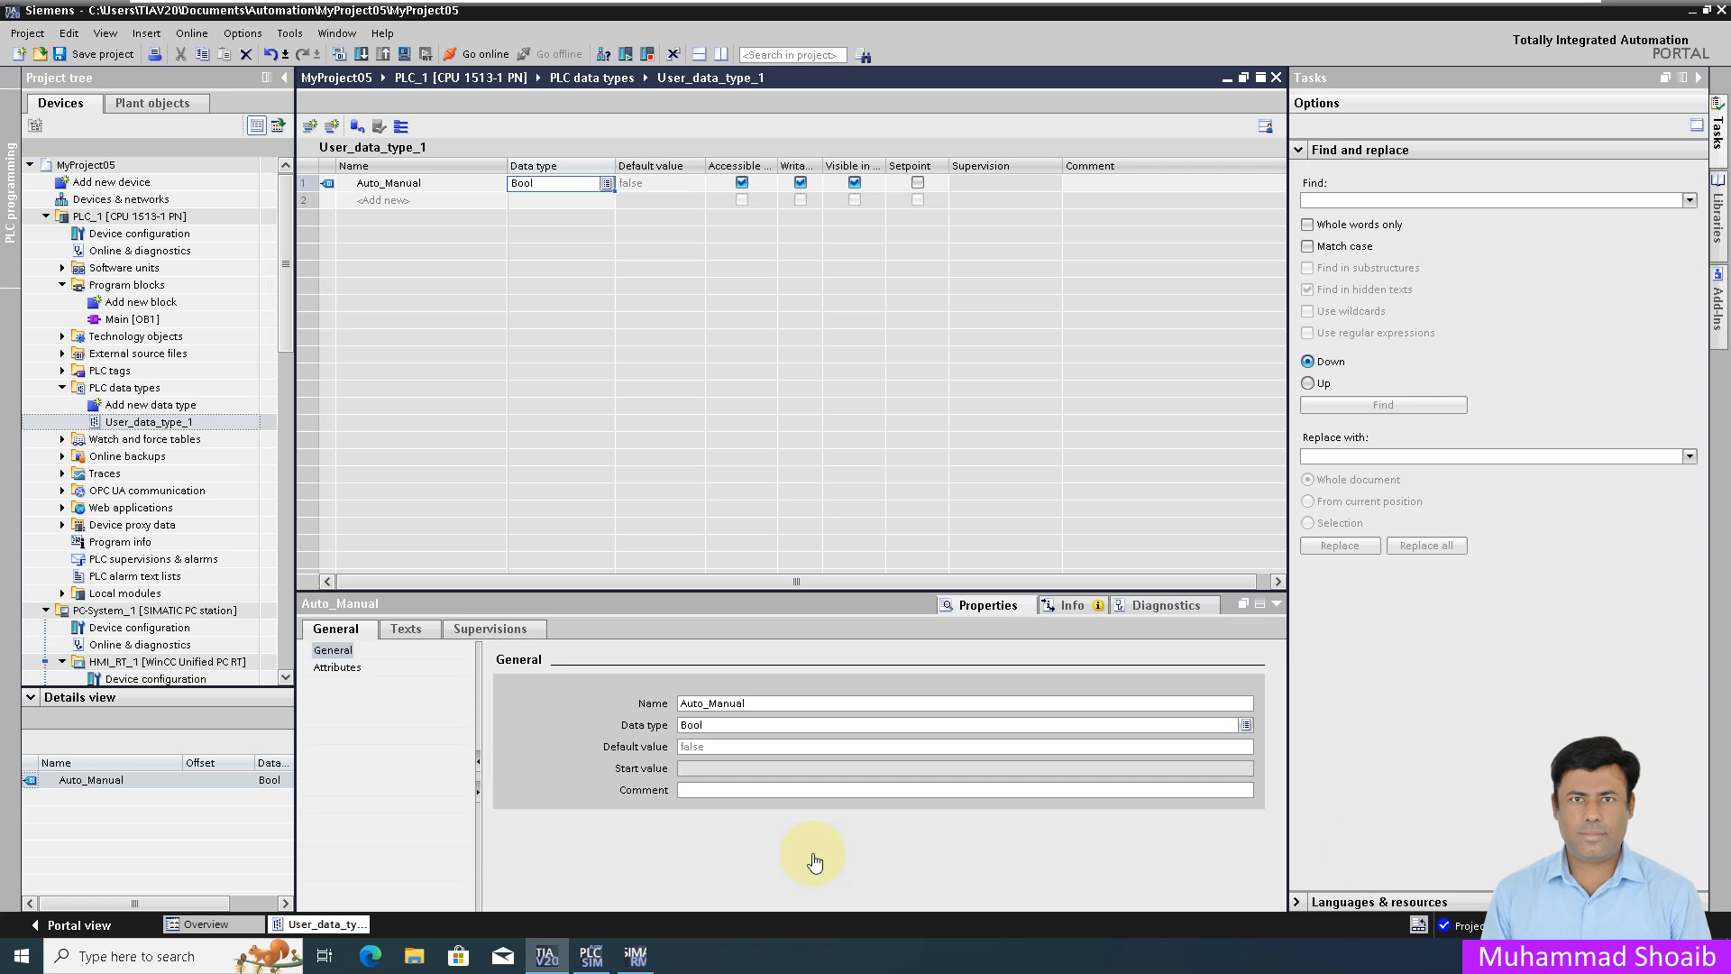
Step: Keep Auto_Manual's data type as Bool and begin the second member, Local_Remote
{"action": "left_click", "coordinate": [607, 182]}
{"action": "left_click", "coordinate": [607, 182]}
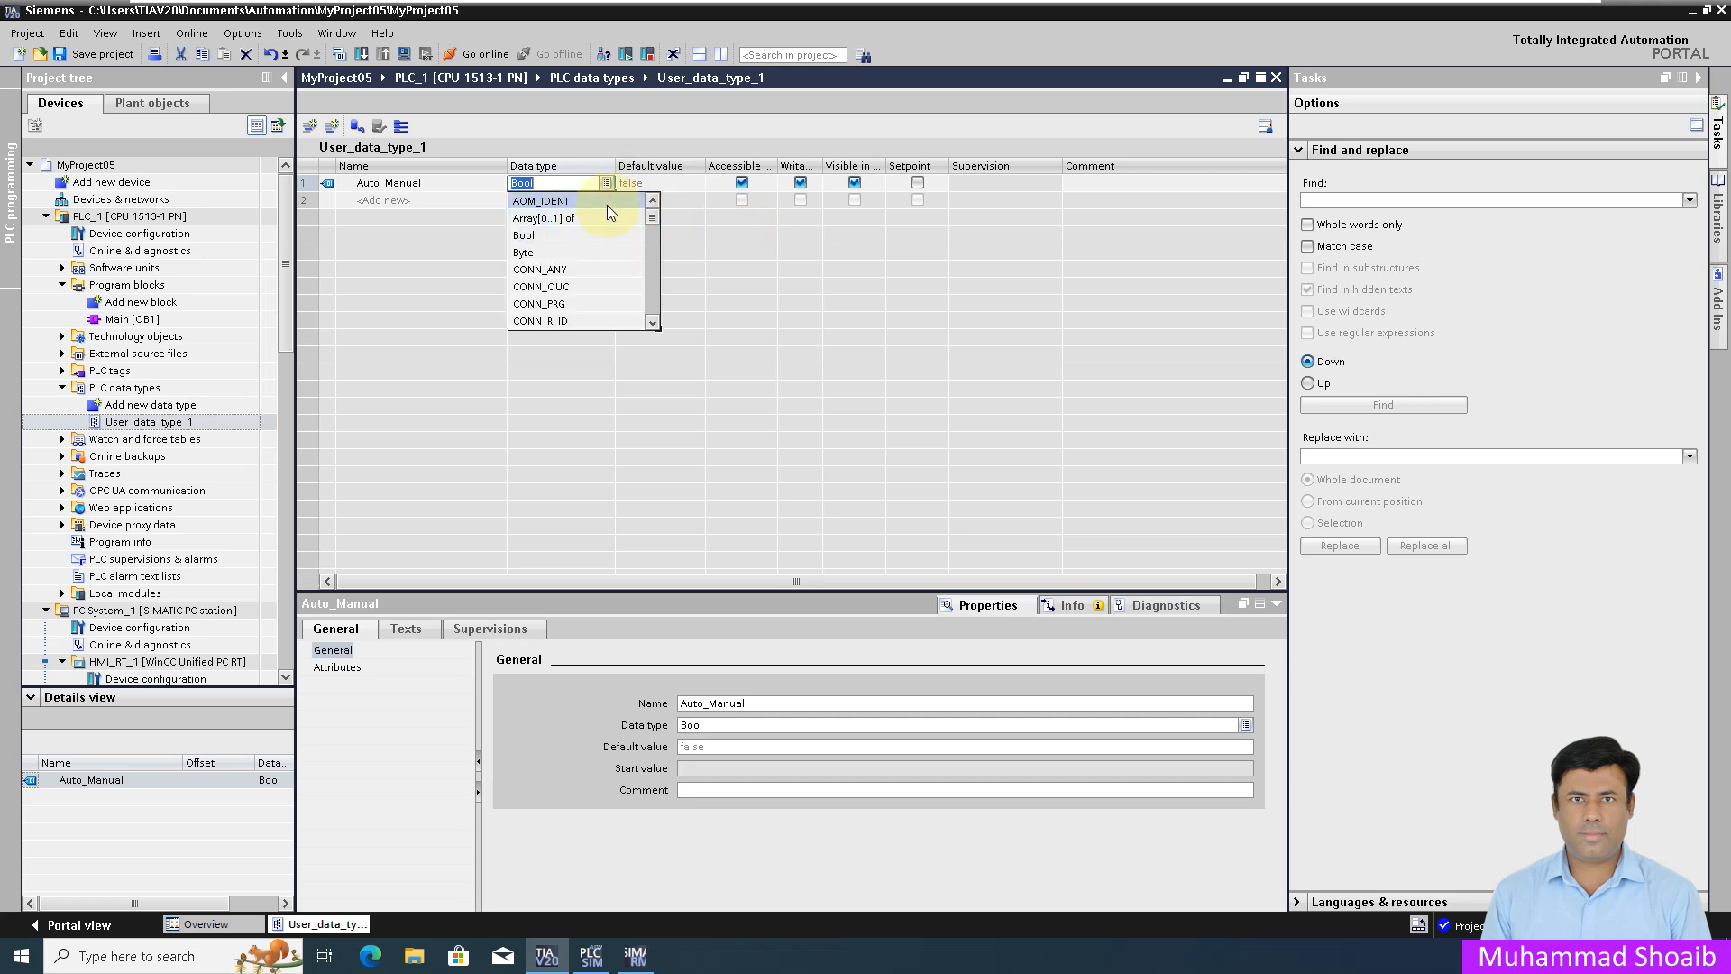
{"action": "left_click", "coordinate": [535, 235]}
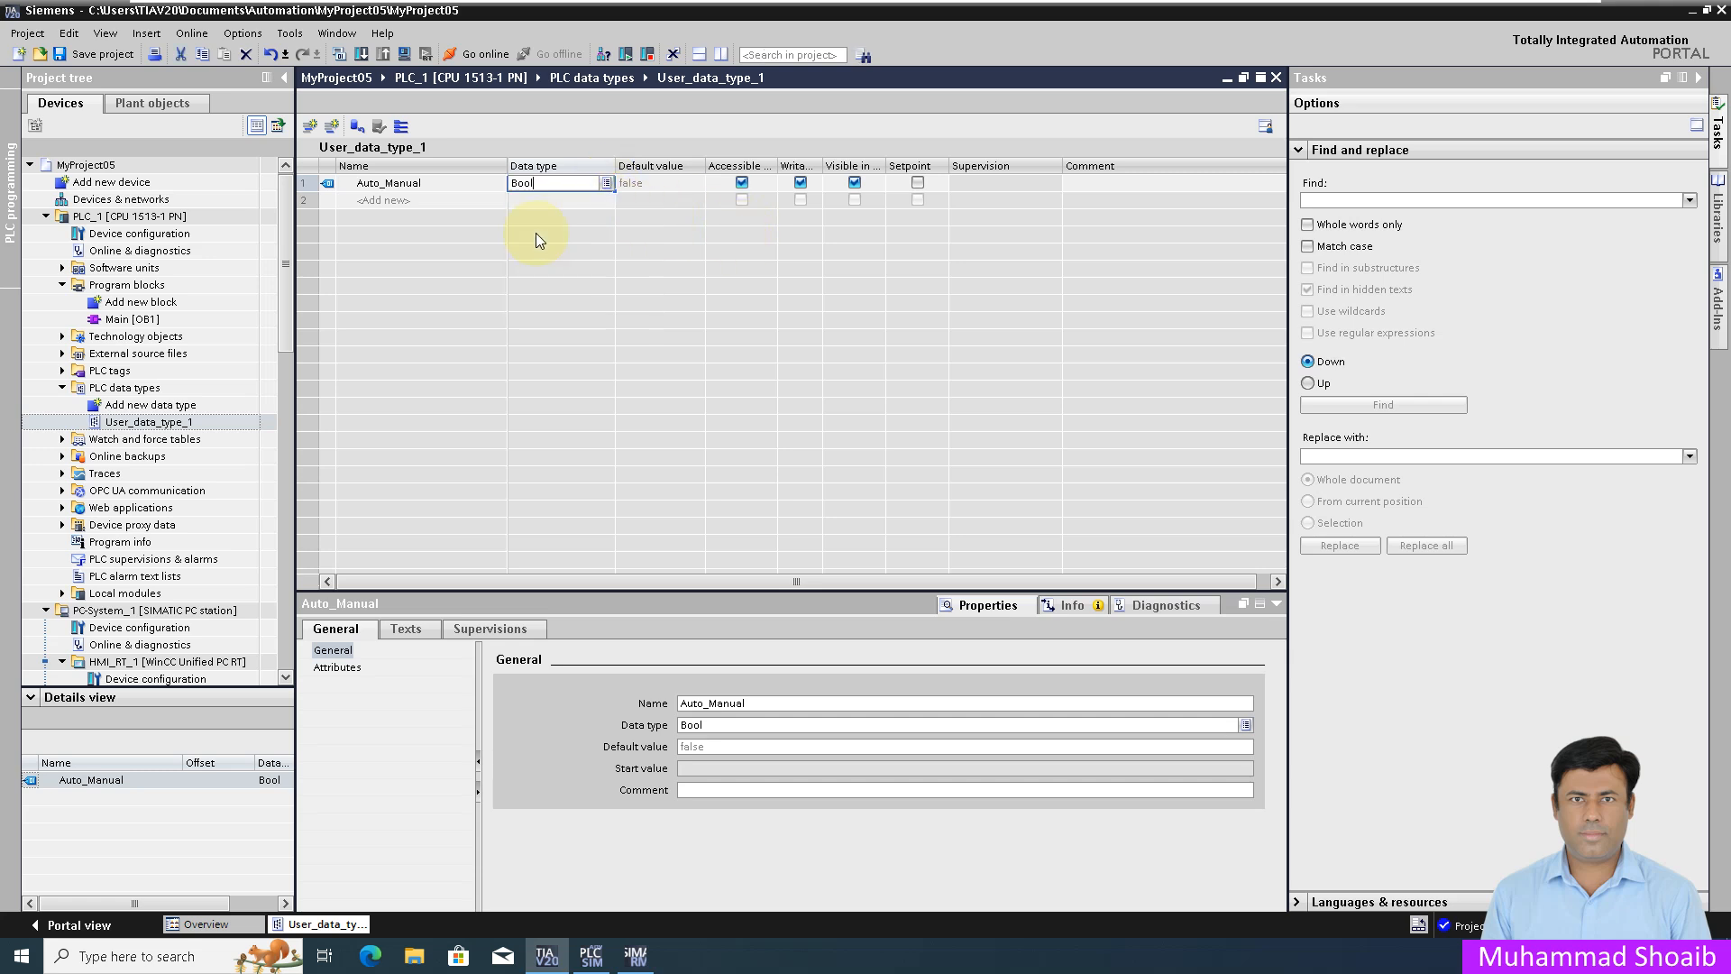
{"action": "left_click", "coordinate": [483, 198]}
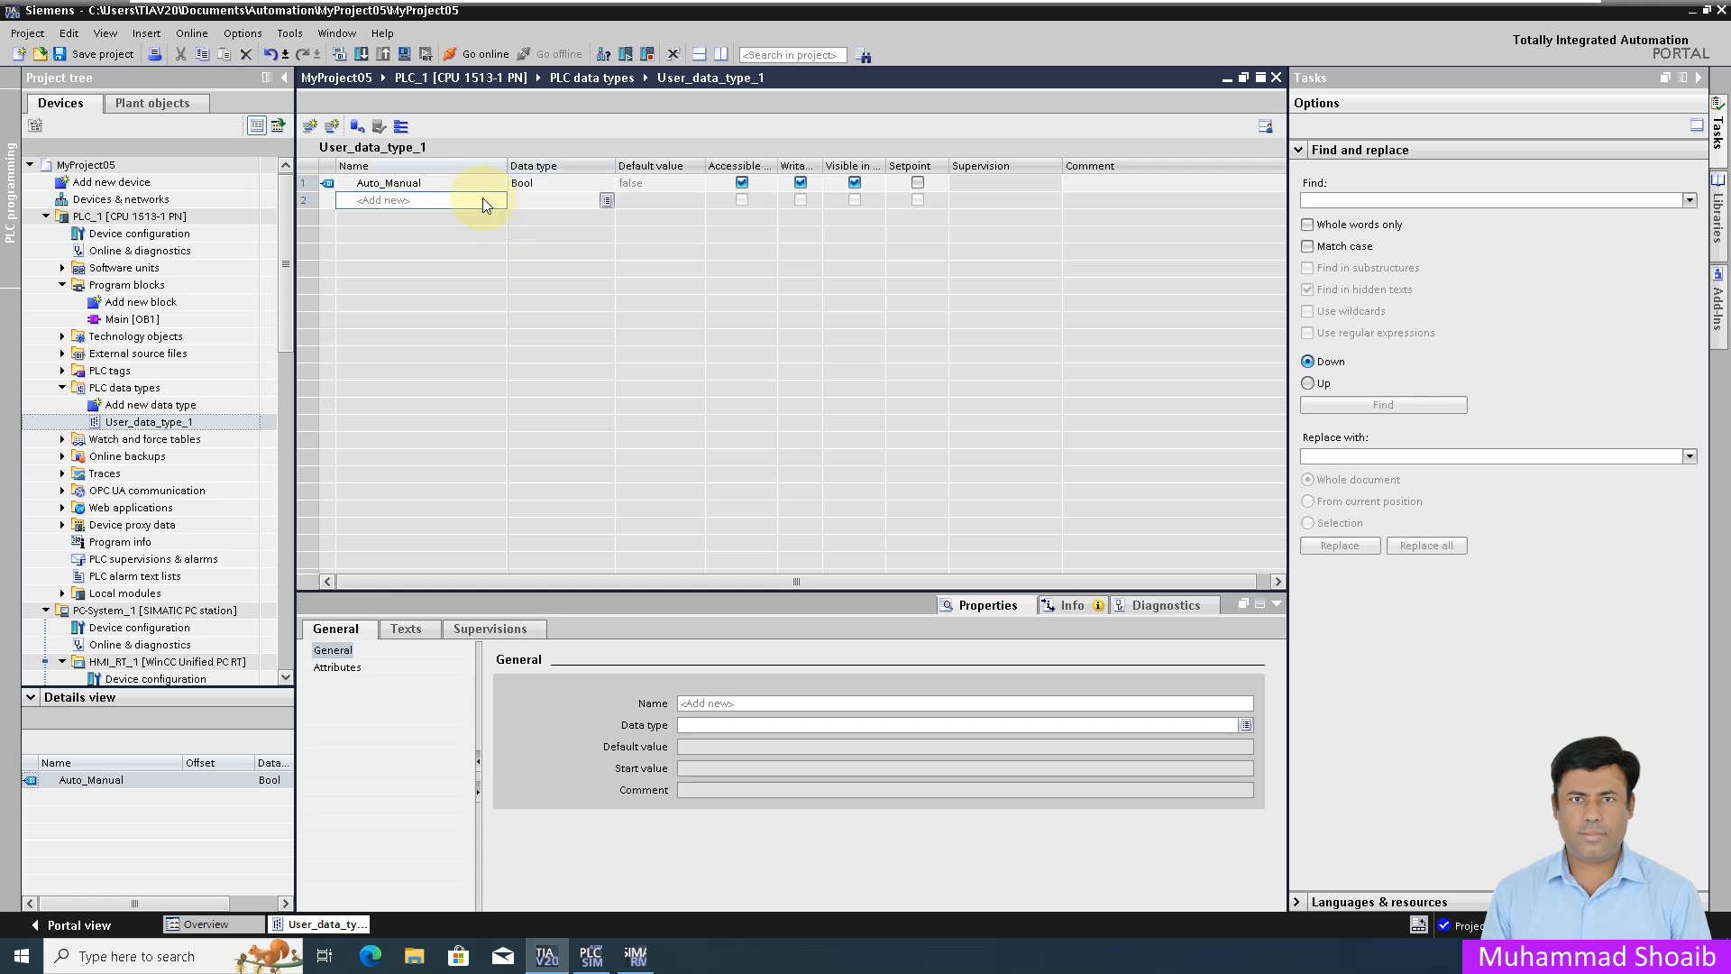
{"action": "left_click", "coordinate": [483, 198]}
{"action": "type", "text": "Local_Remote"}
Step: Add members Local_Remote, Run, Start_Cmd, Stop_Cmd and Speed to User_data_type_1
{"action": "key", "text": "Return"}
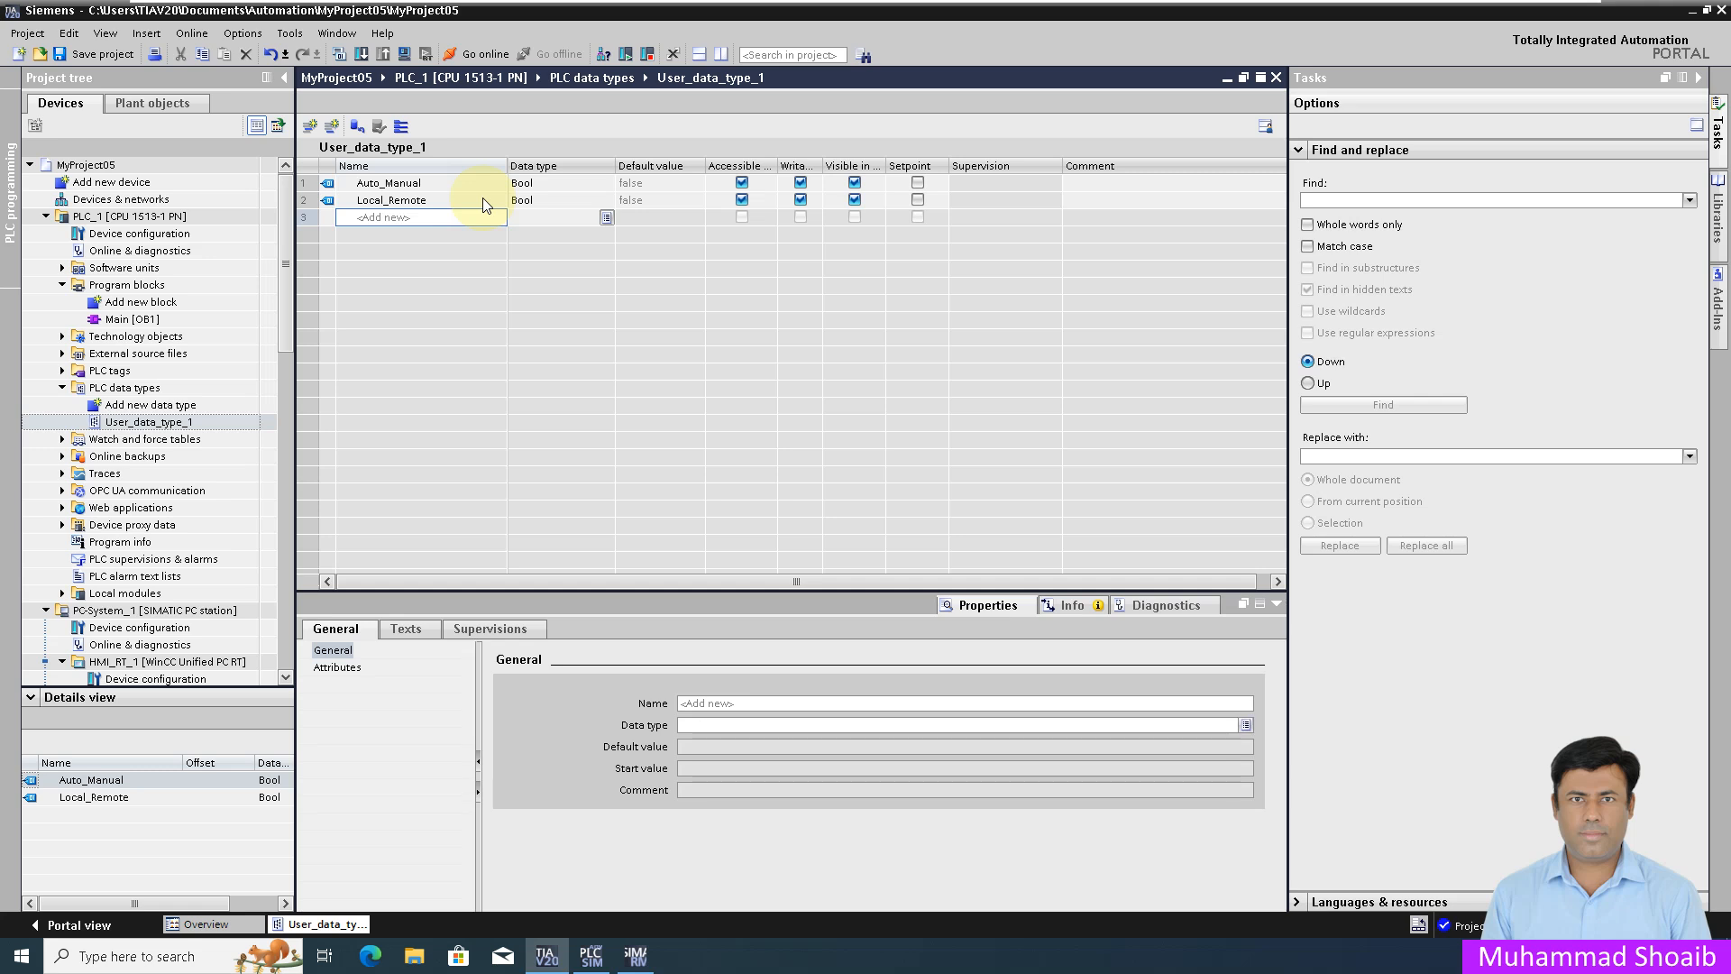
{"action": "type", "text": "Run"}
{"action": "key", "text": "Return"}
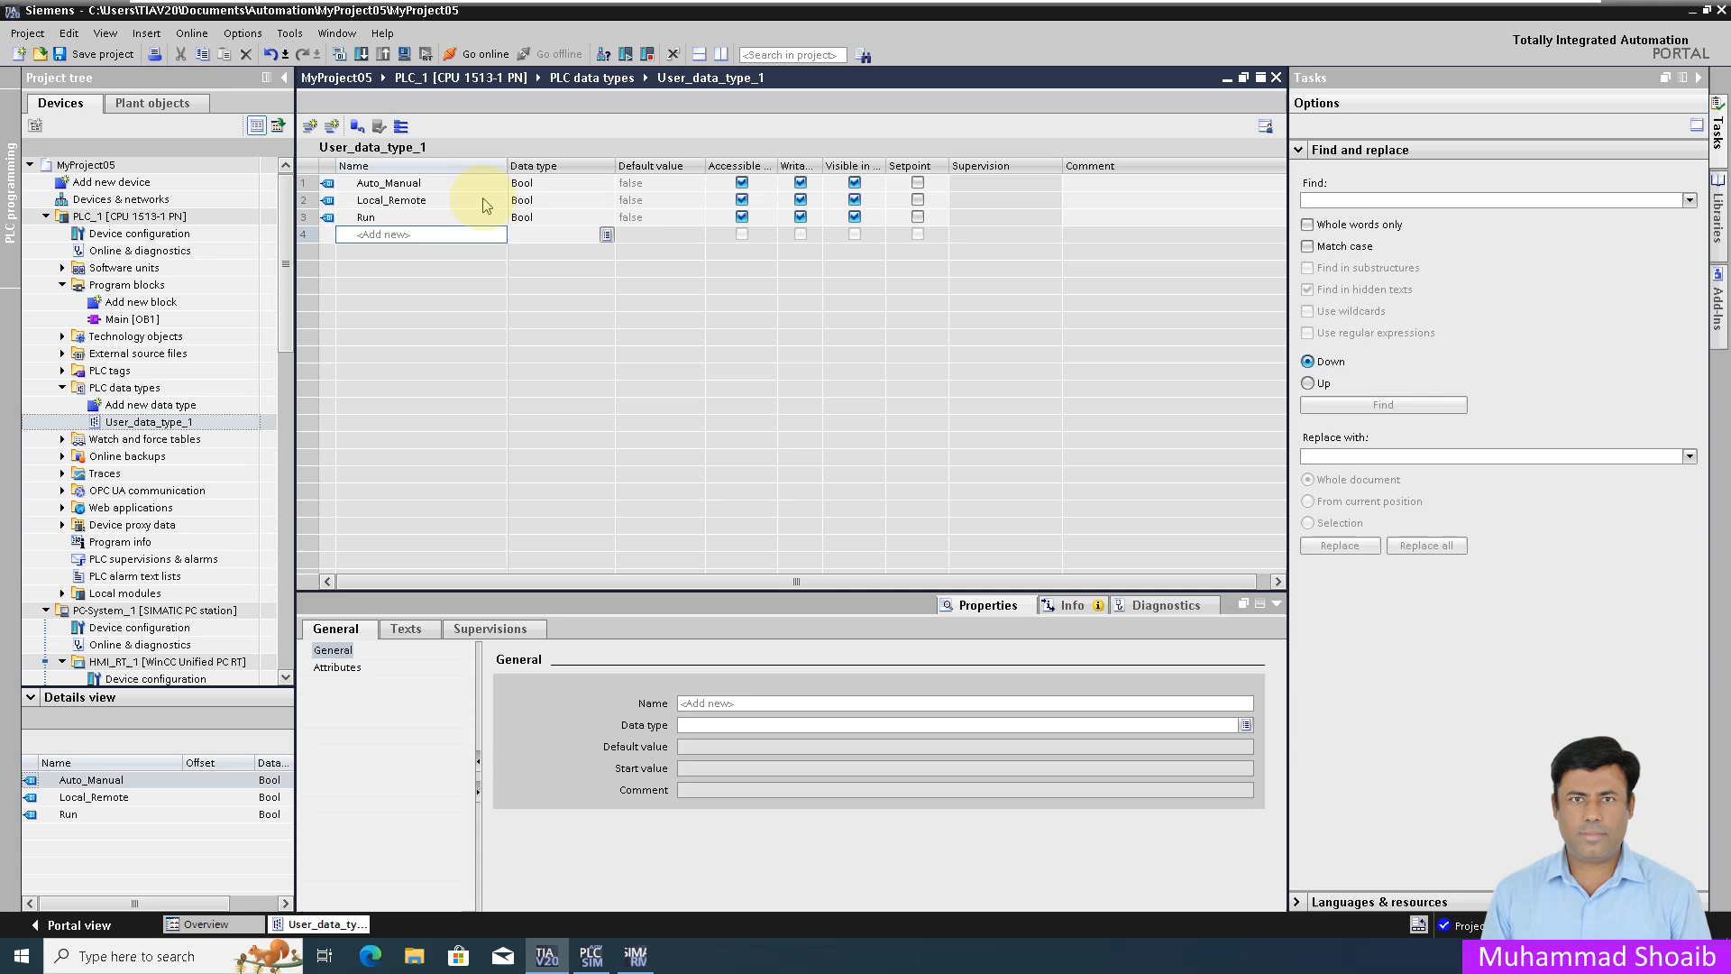
{"action": "type", "text": "Start_Cmd"}
{"action": "key", "text": "Return"}
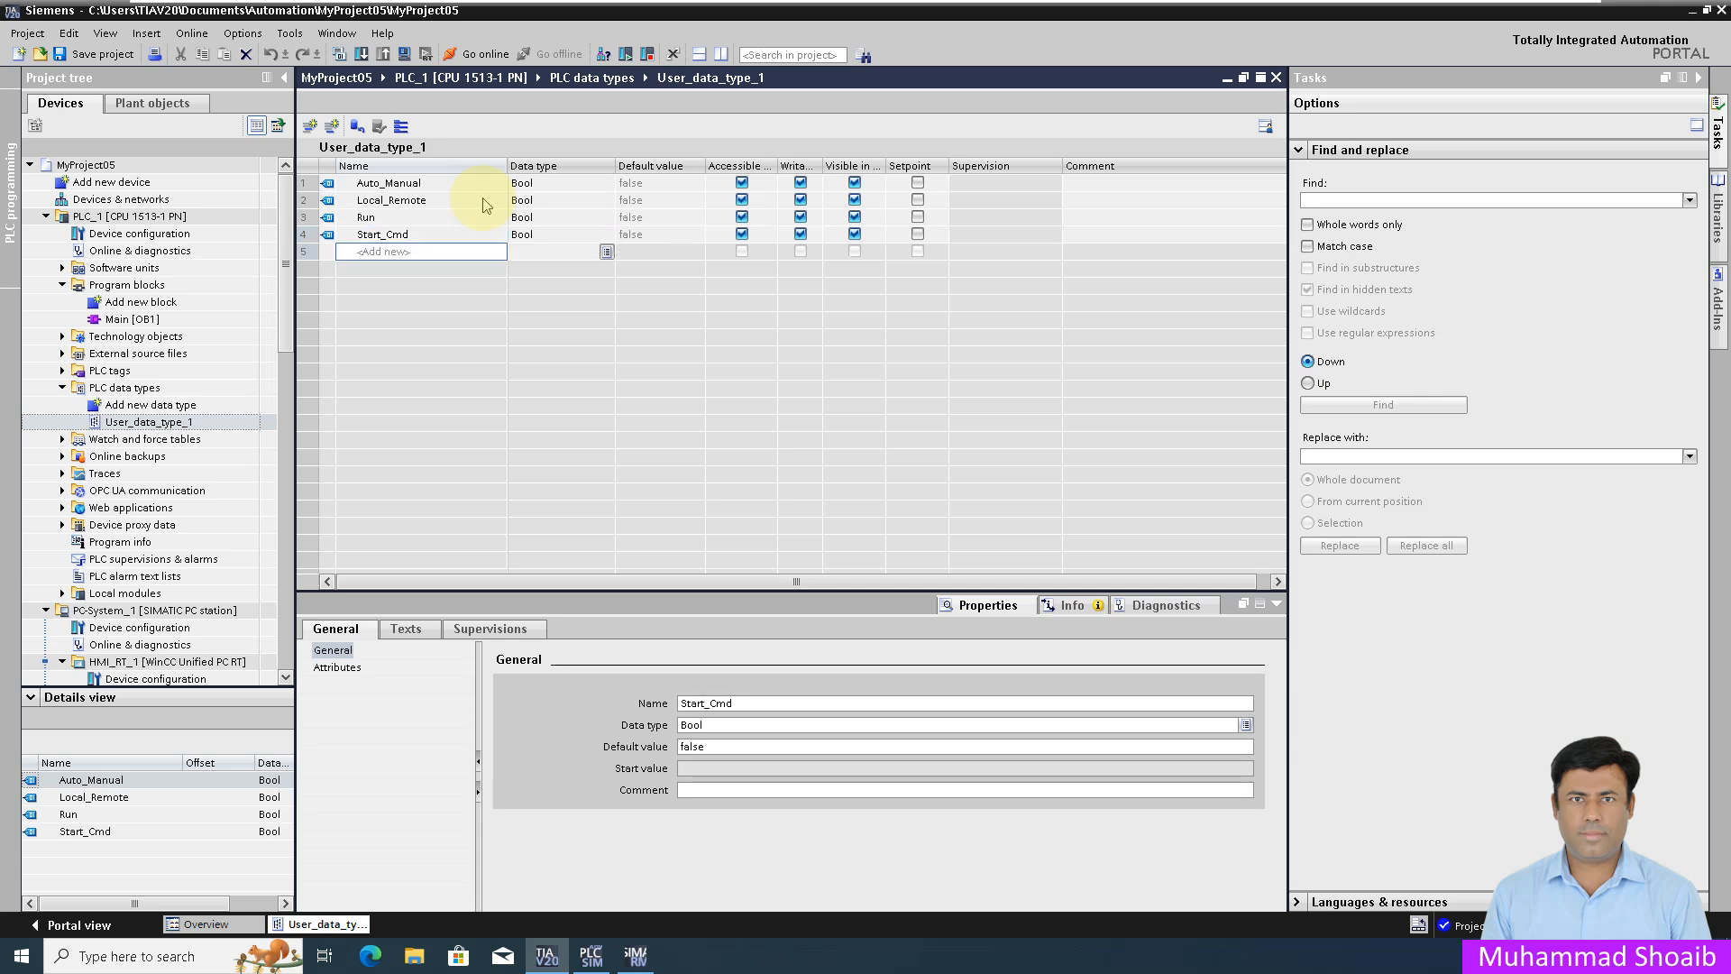
{"action": "type", "text": "Stop_Cmd"}
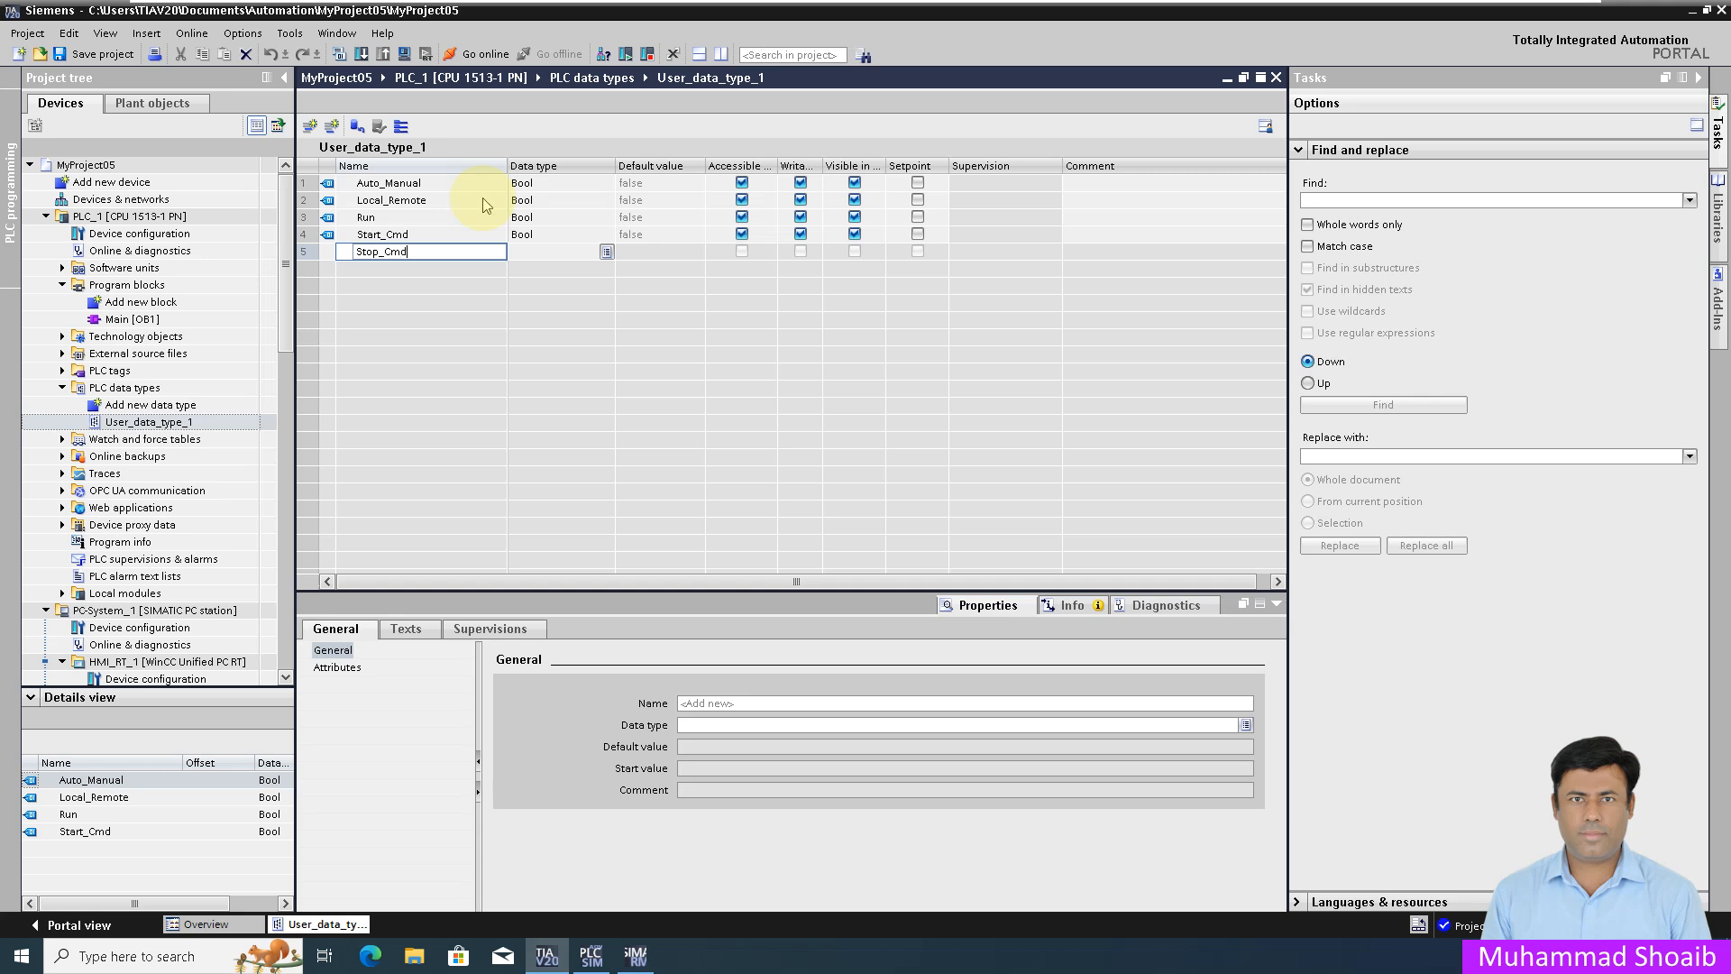
{"action": "key", "text": "Return"}
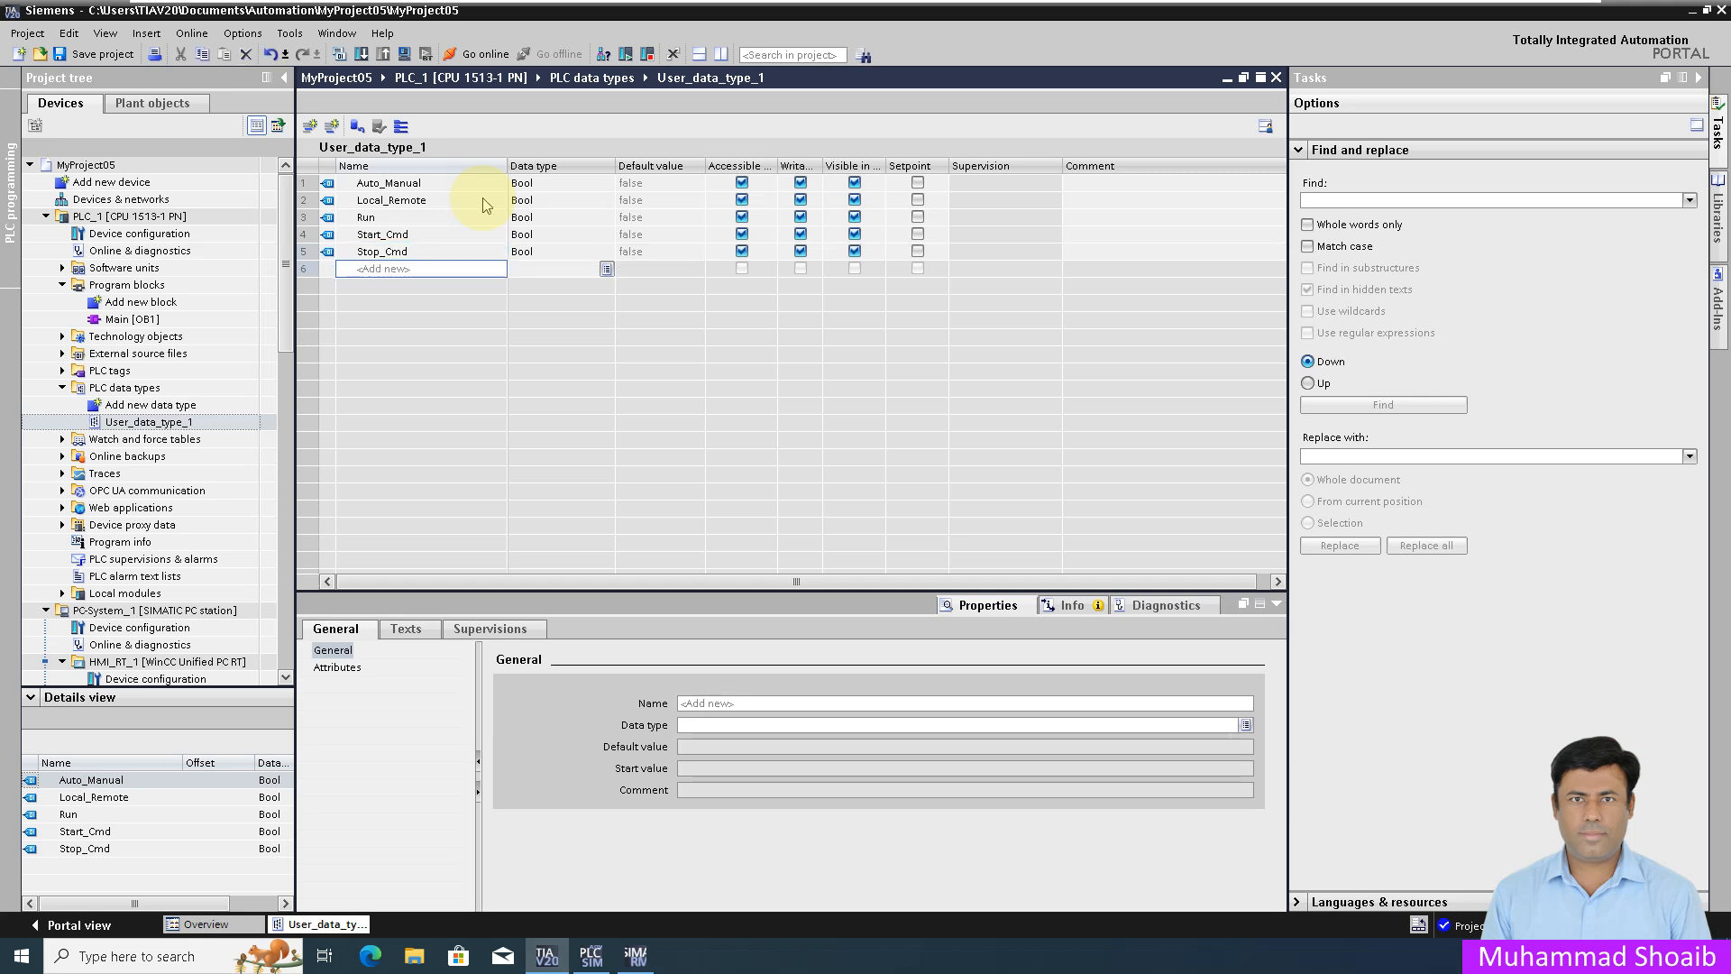
{"action": "type", "text": "Speed"}
{"action": "key", "text": "Return"}
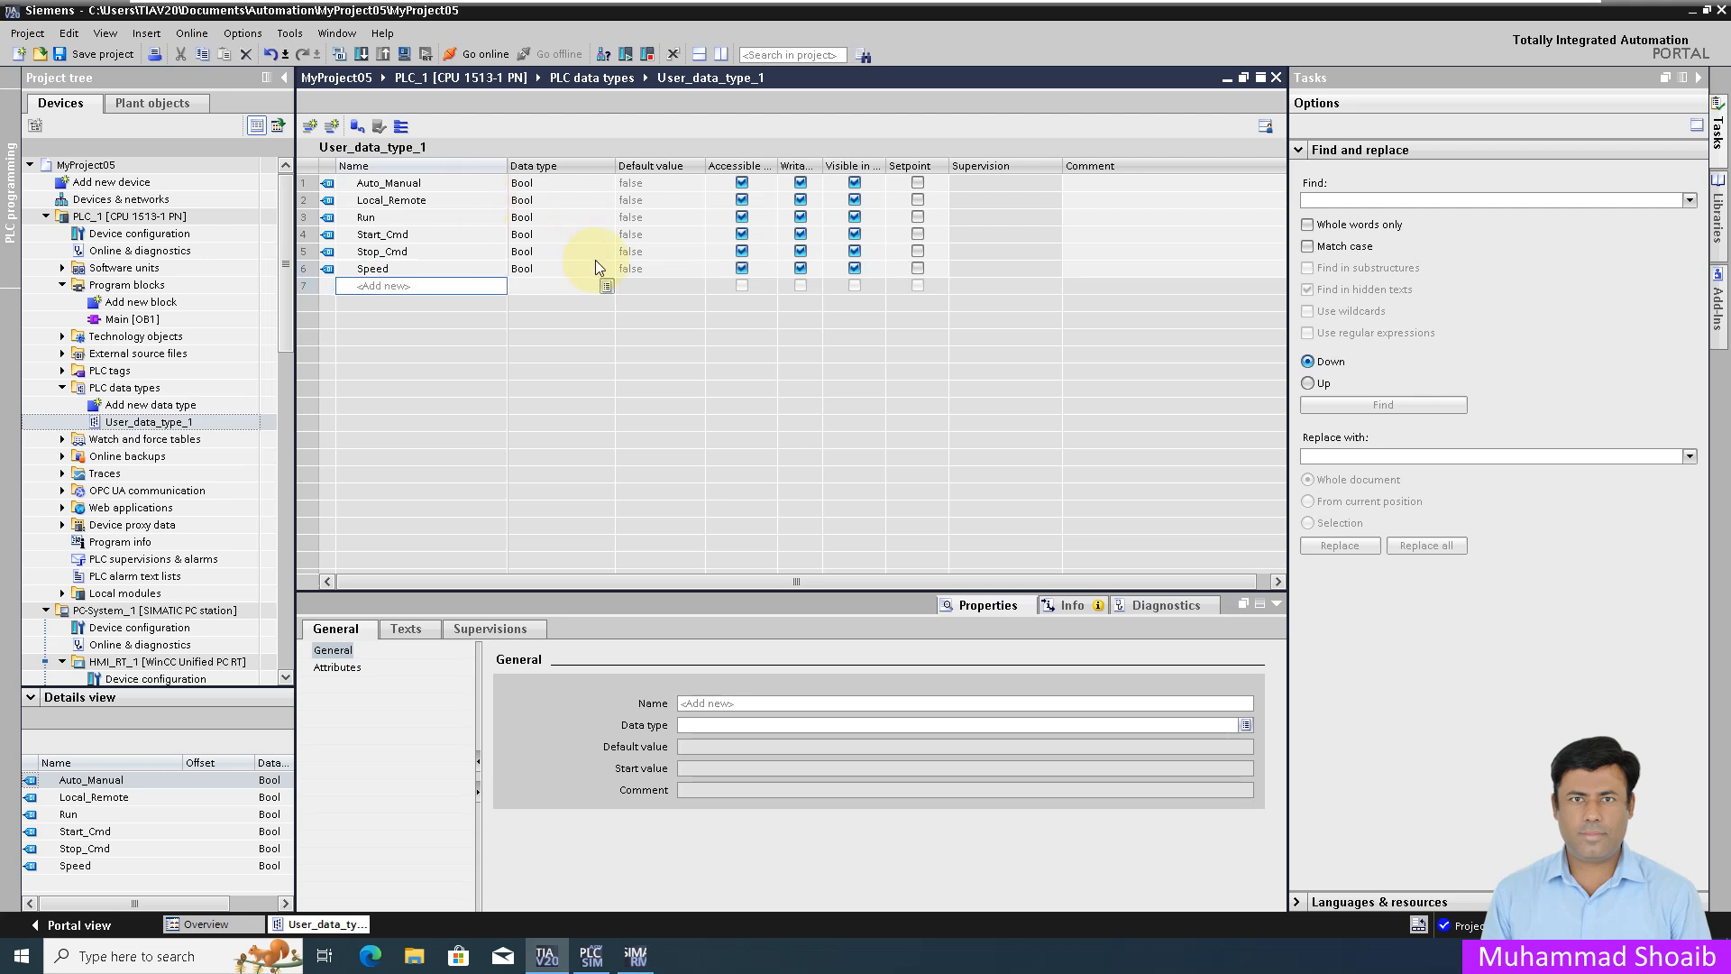
Step: Change Speed's data type to Real and close the User_data_type_1 editor
{"action": "left_click", "coordinate": [602, 268]}
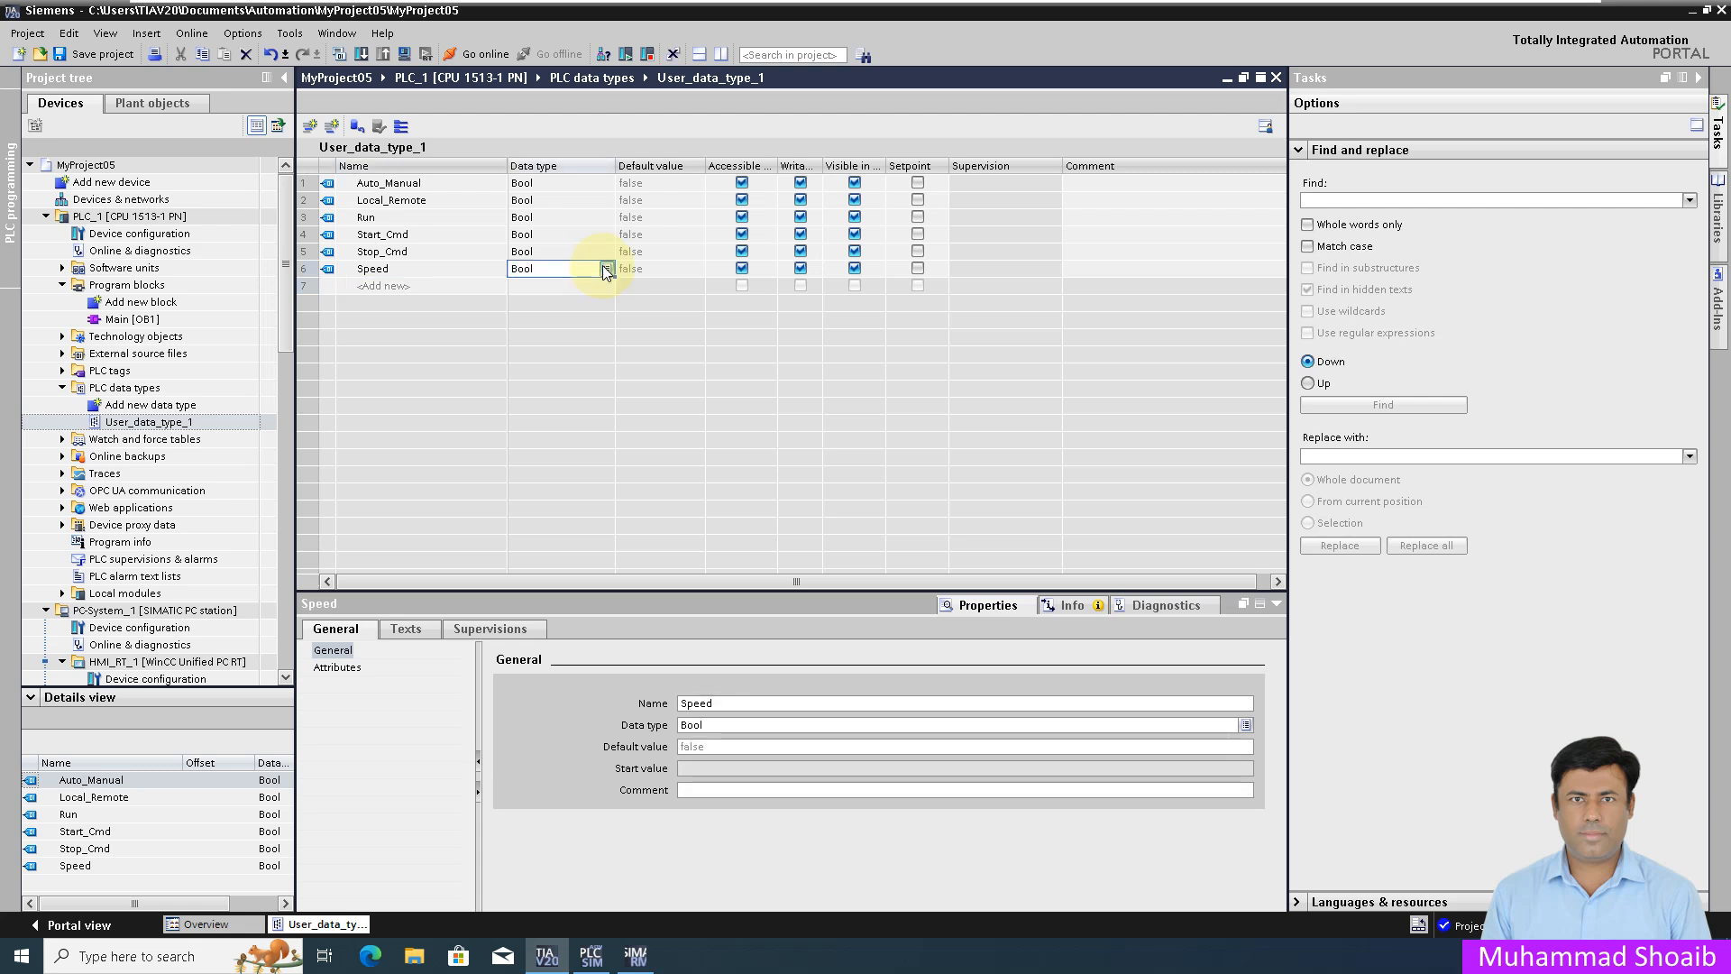
{"action": "left_click", "coordinate": [604, 267]}
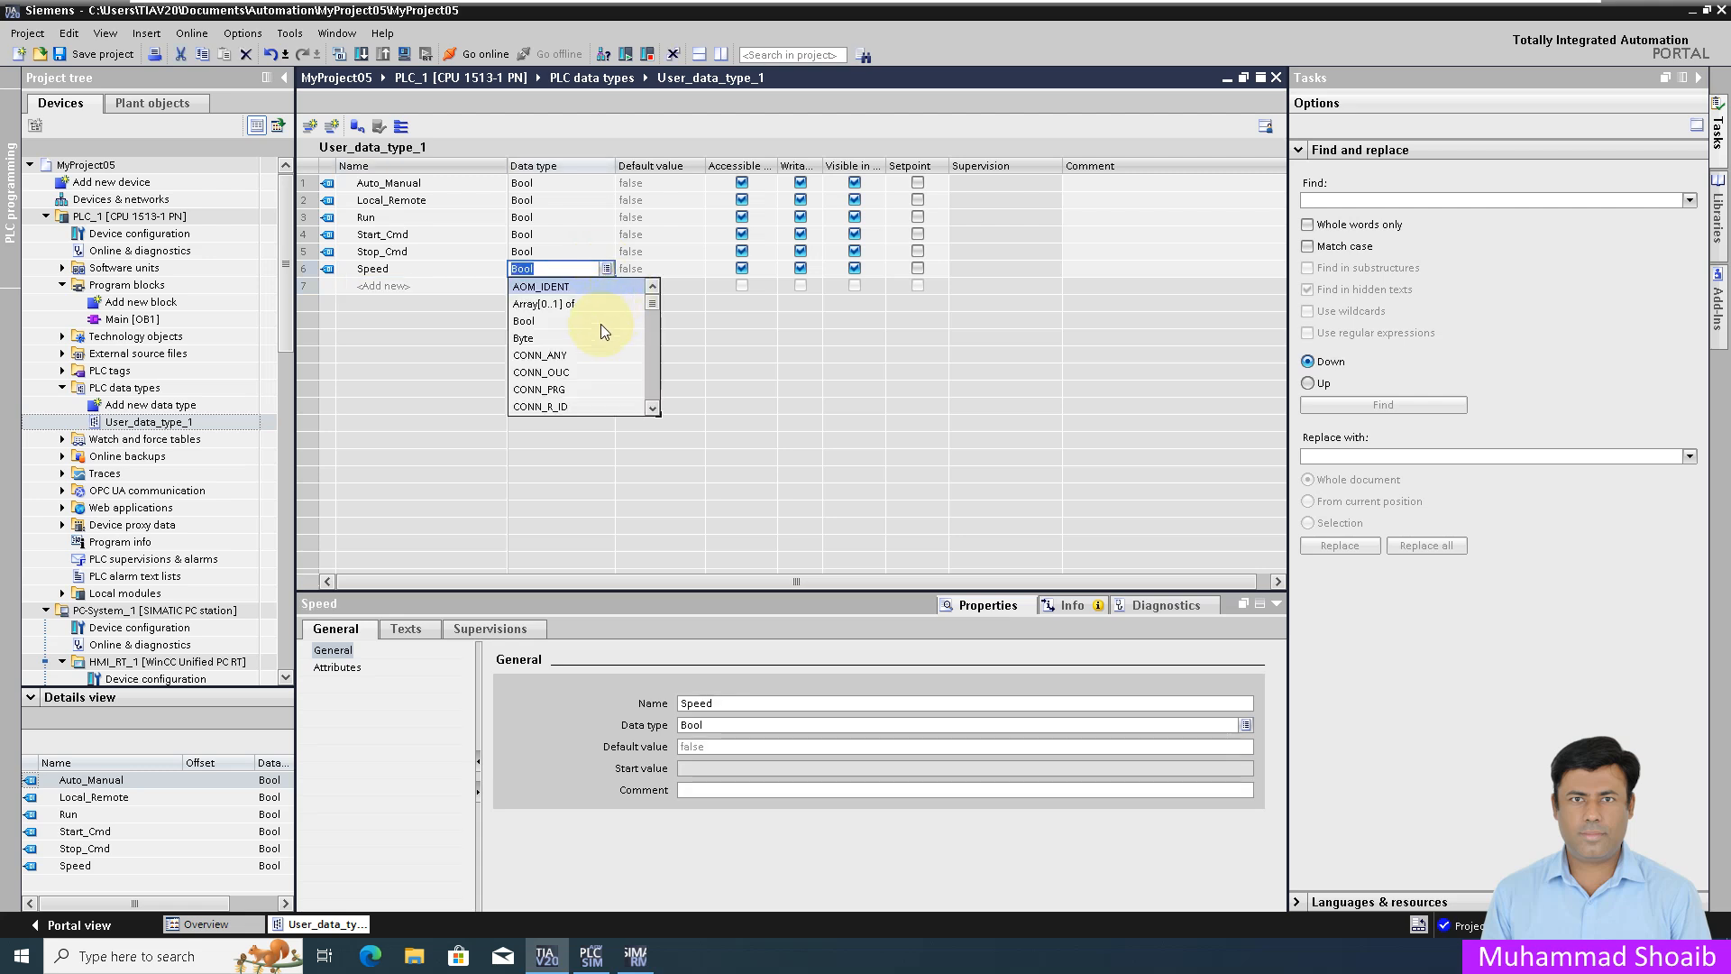
{"action": "scroll", "coordinate": [596, 359], "scroll_direction": "down", "scroll_amount": 10}
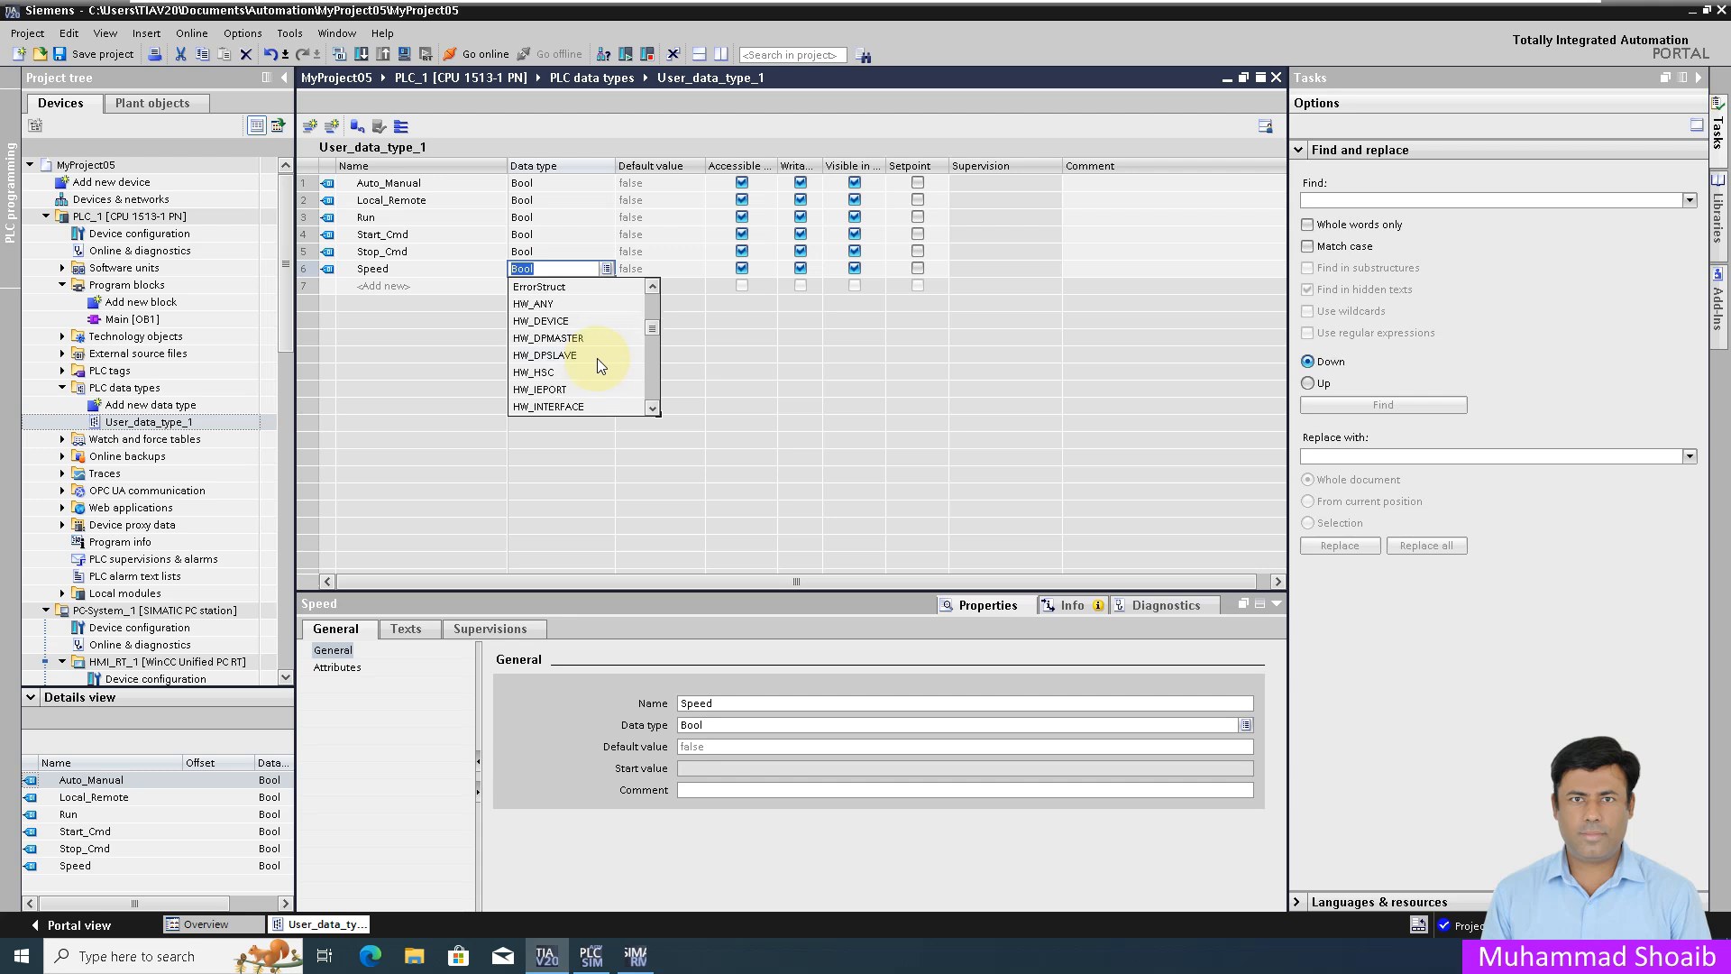
{"action": "scroll", "coordinate": [597, 359], "scroll_direction": "down", "scroll_amount": 5}
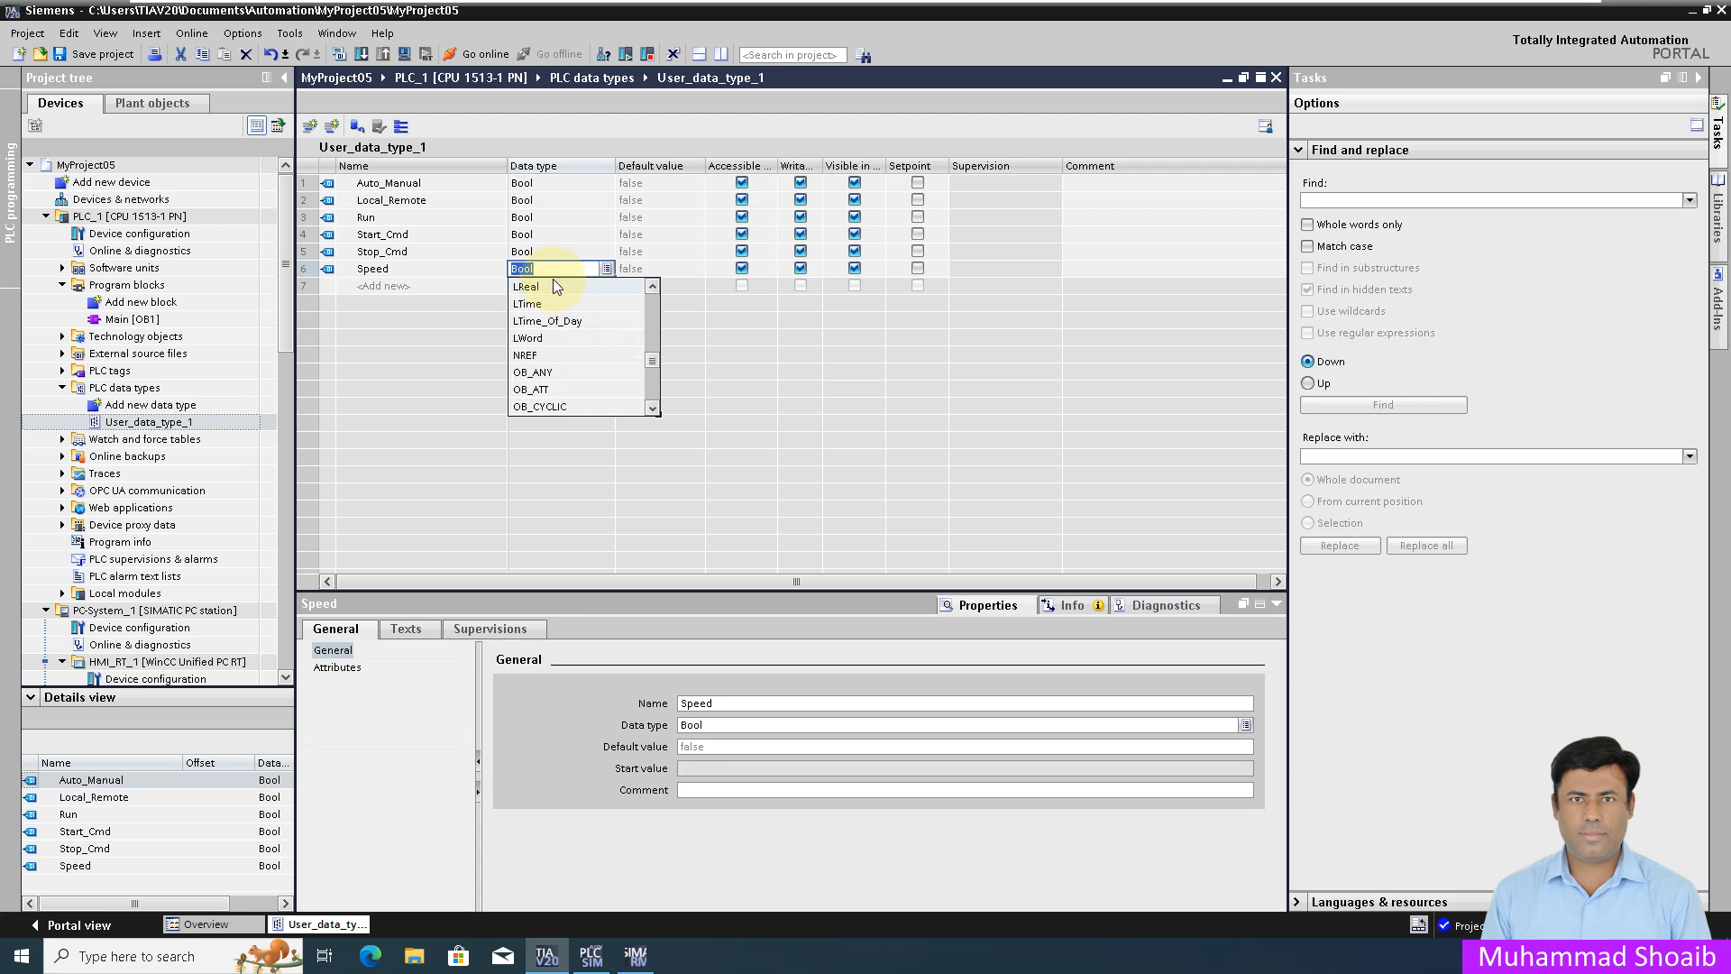
{"action": "type", "text": "re"}
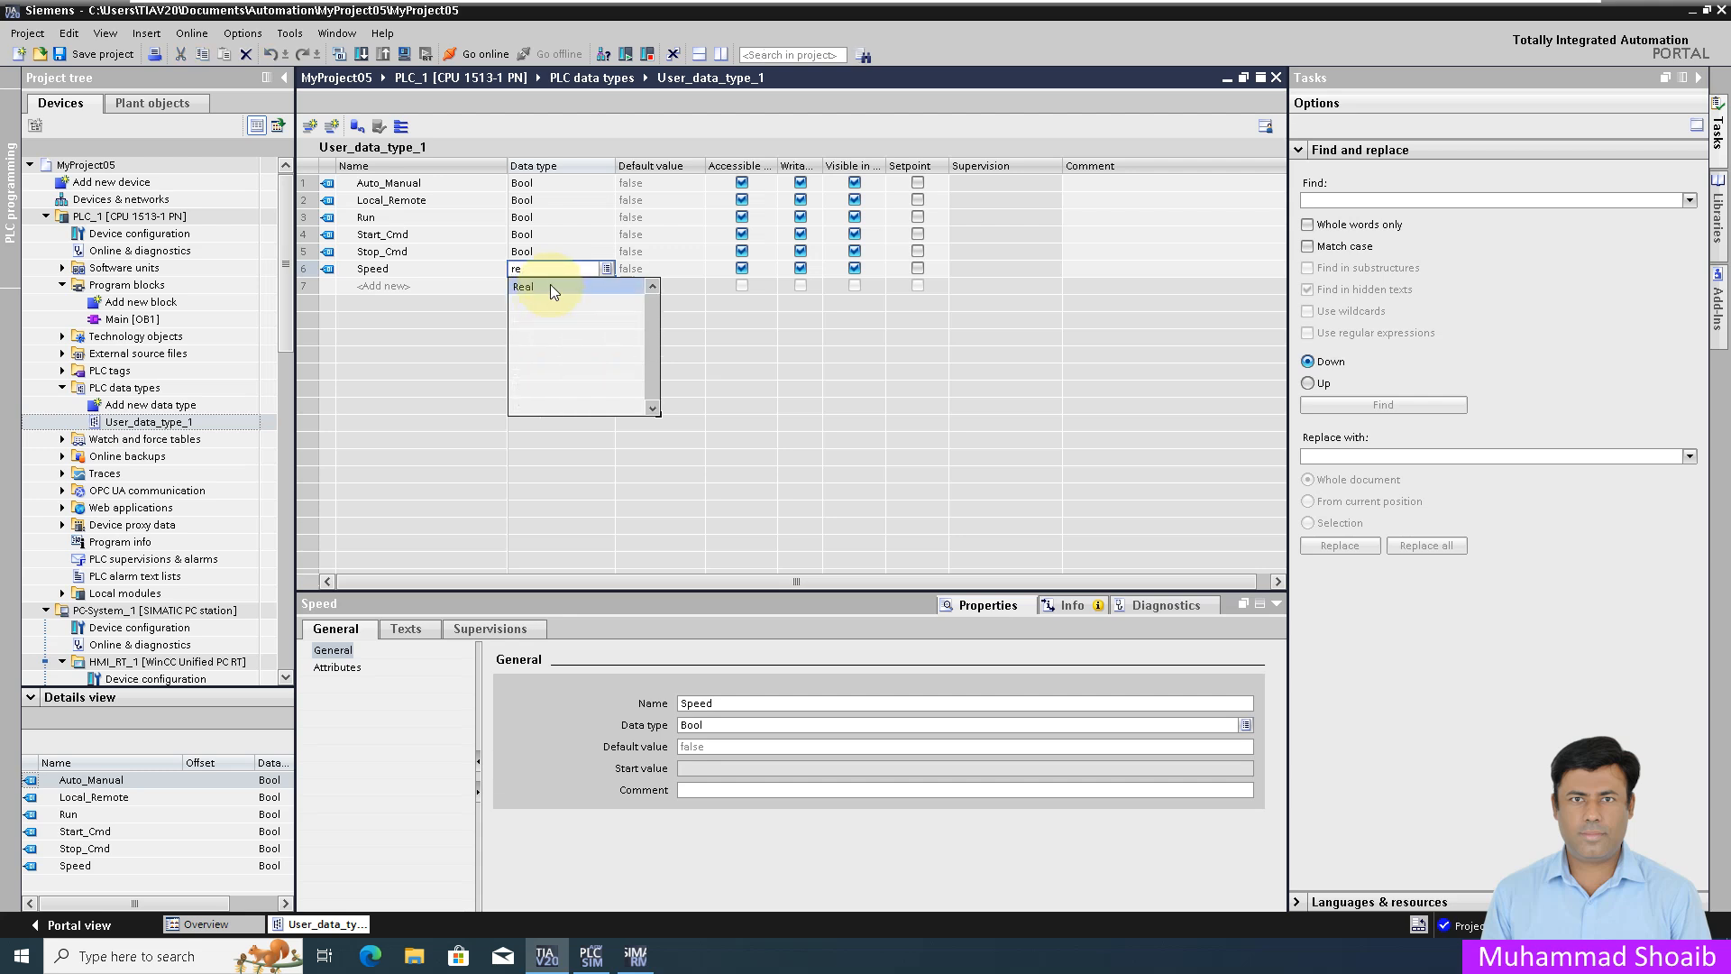
{"action": "left_click", "coordinate": [550, 285]}
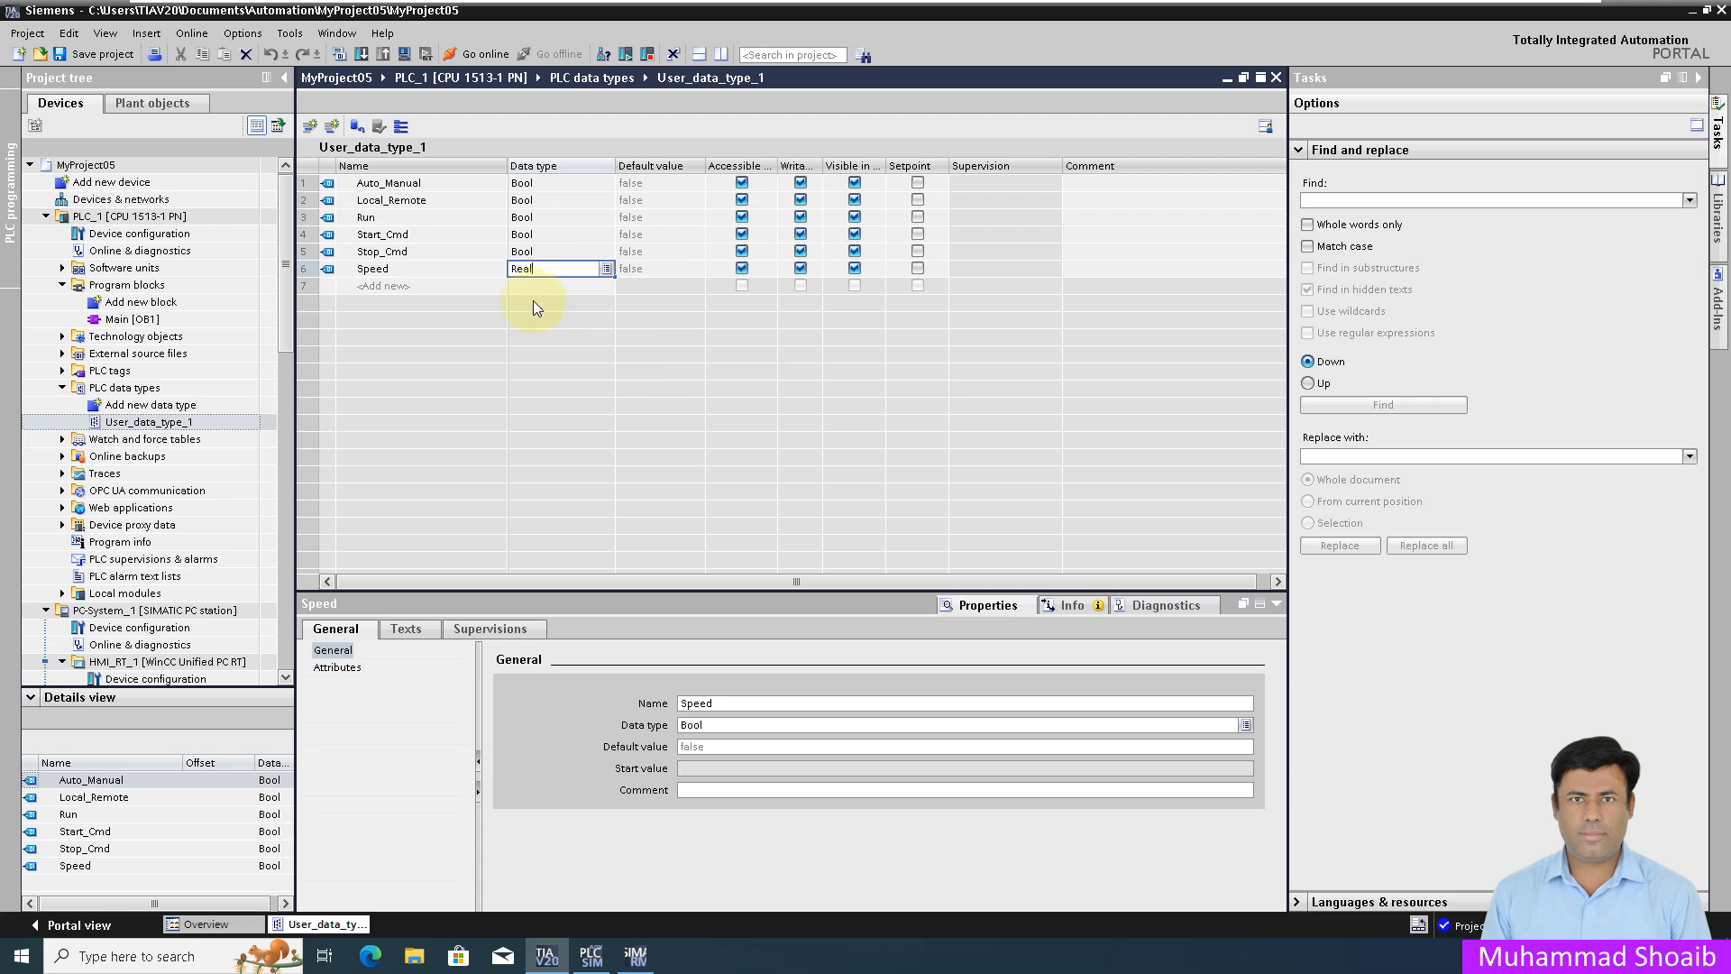
{"action": "key", "text": "Return"}
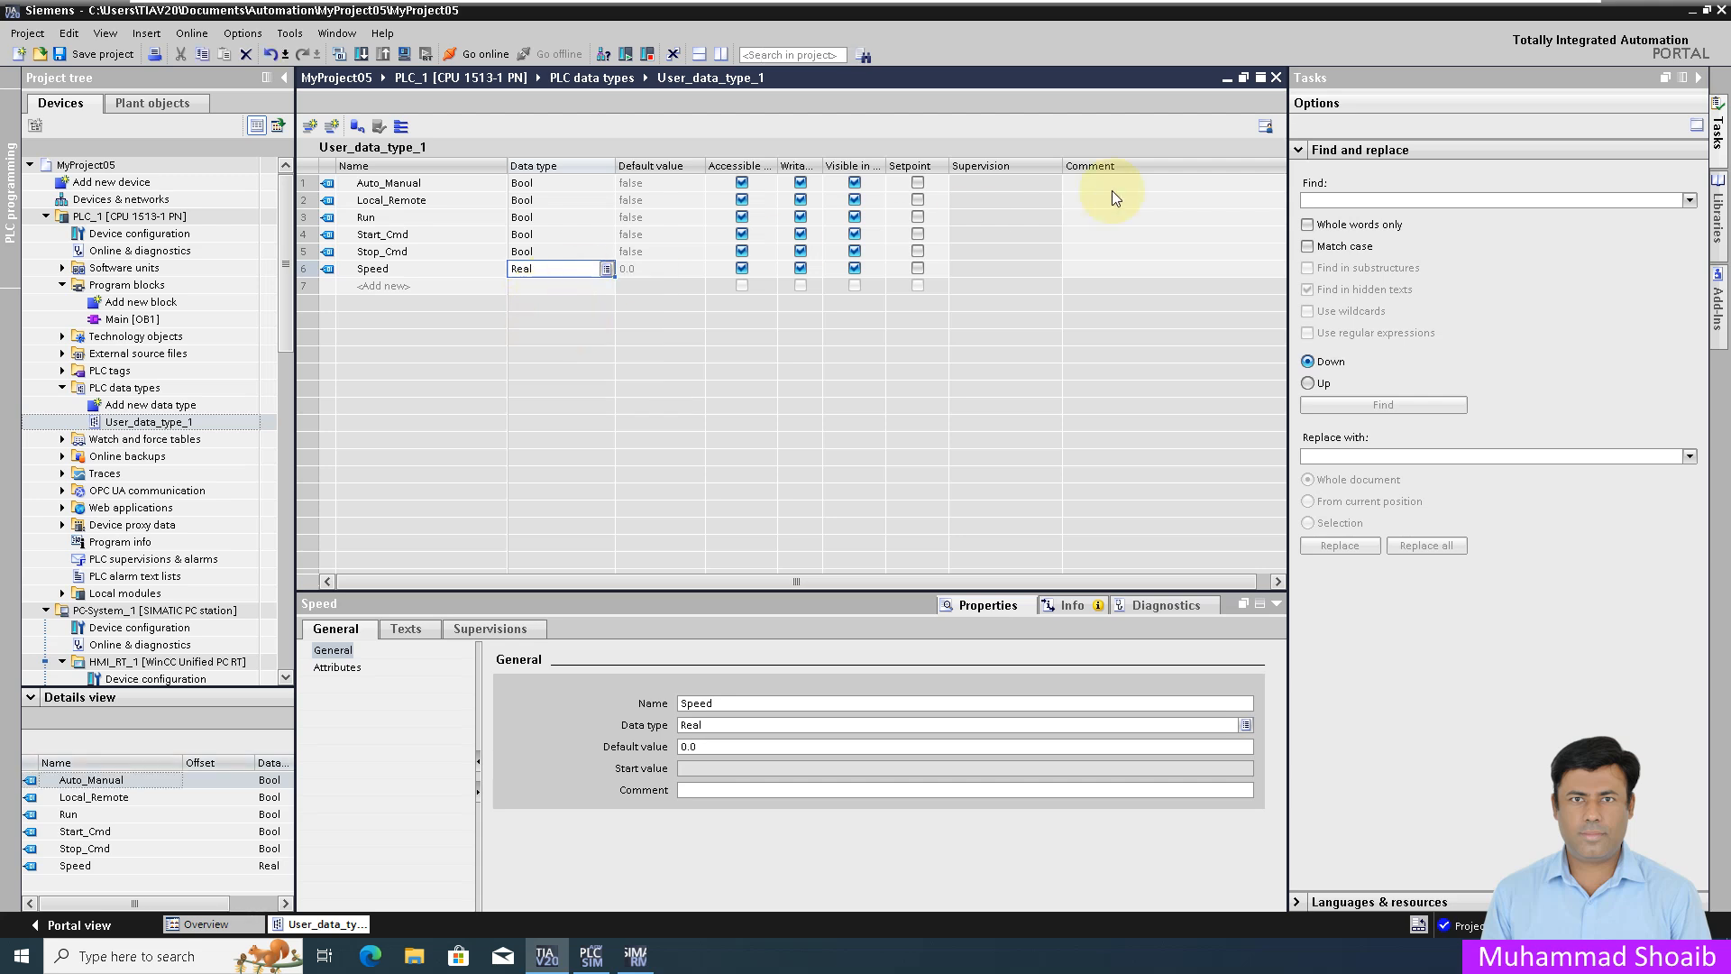
{"action": "left_click", "coordinate": [1278, 79]}
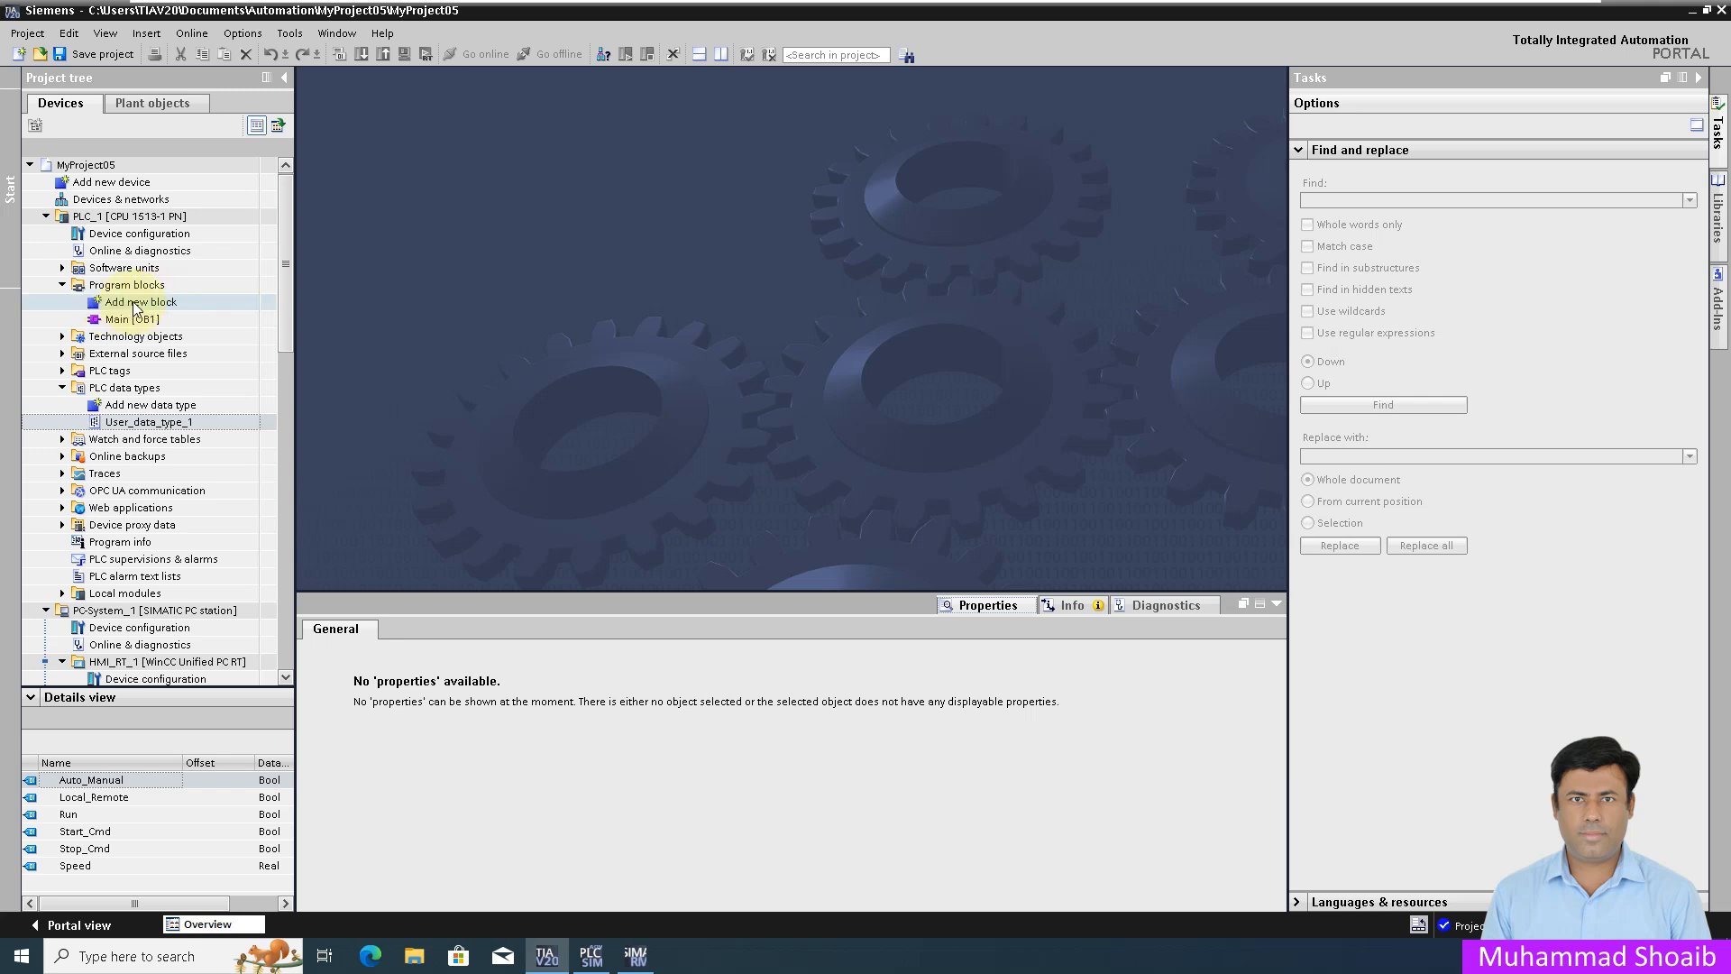
Step: Start adding a new data block, then cancel the Add new block dialog
{"action": "double_click", "coordinate": [132, 303]}
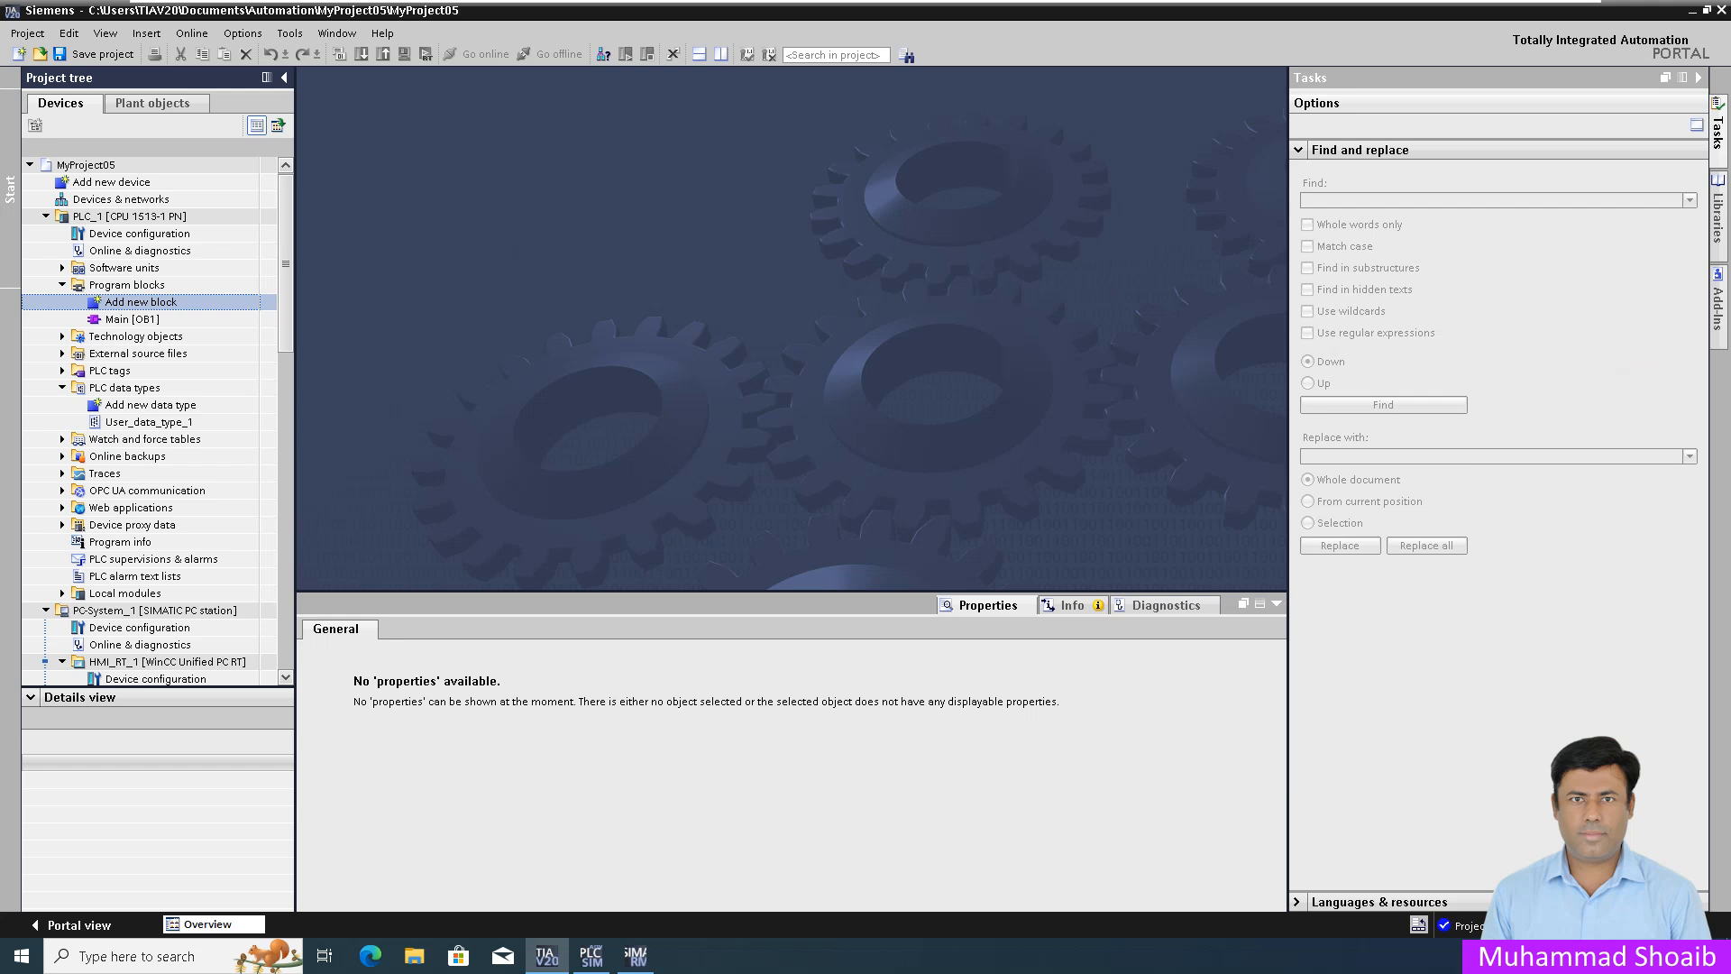
{"action": "left_click", "coordinate": [633, 642]}
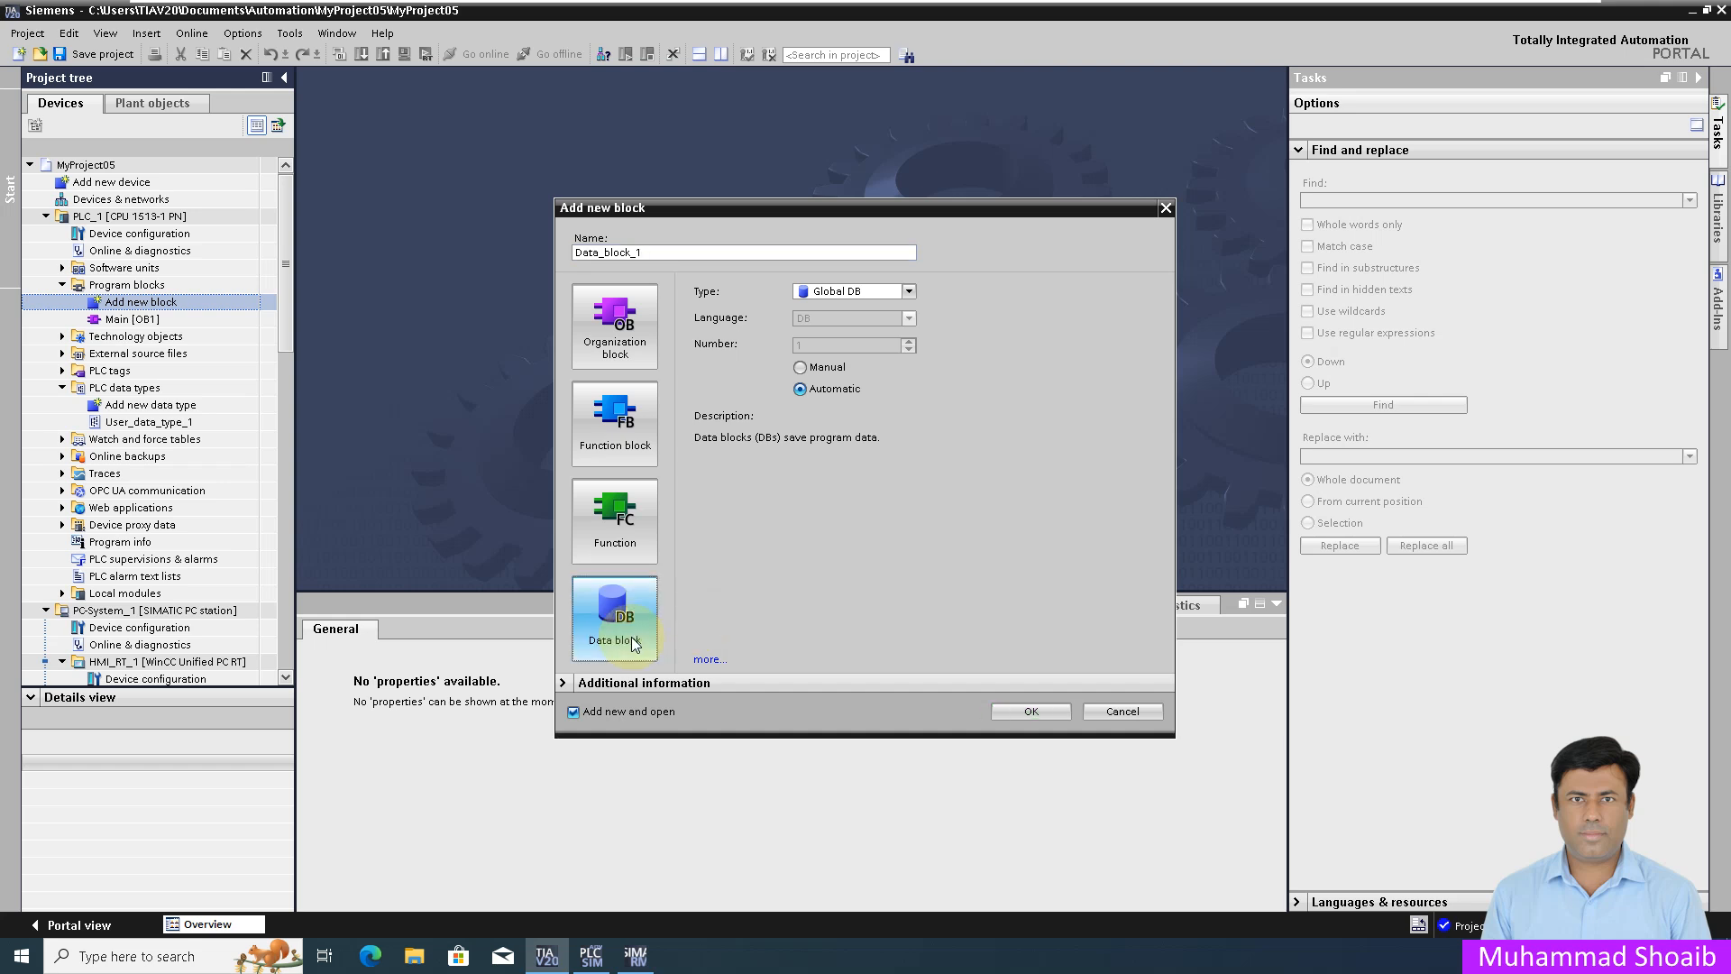
{"action": "left_click", "coordinate": [664, 251]}
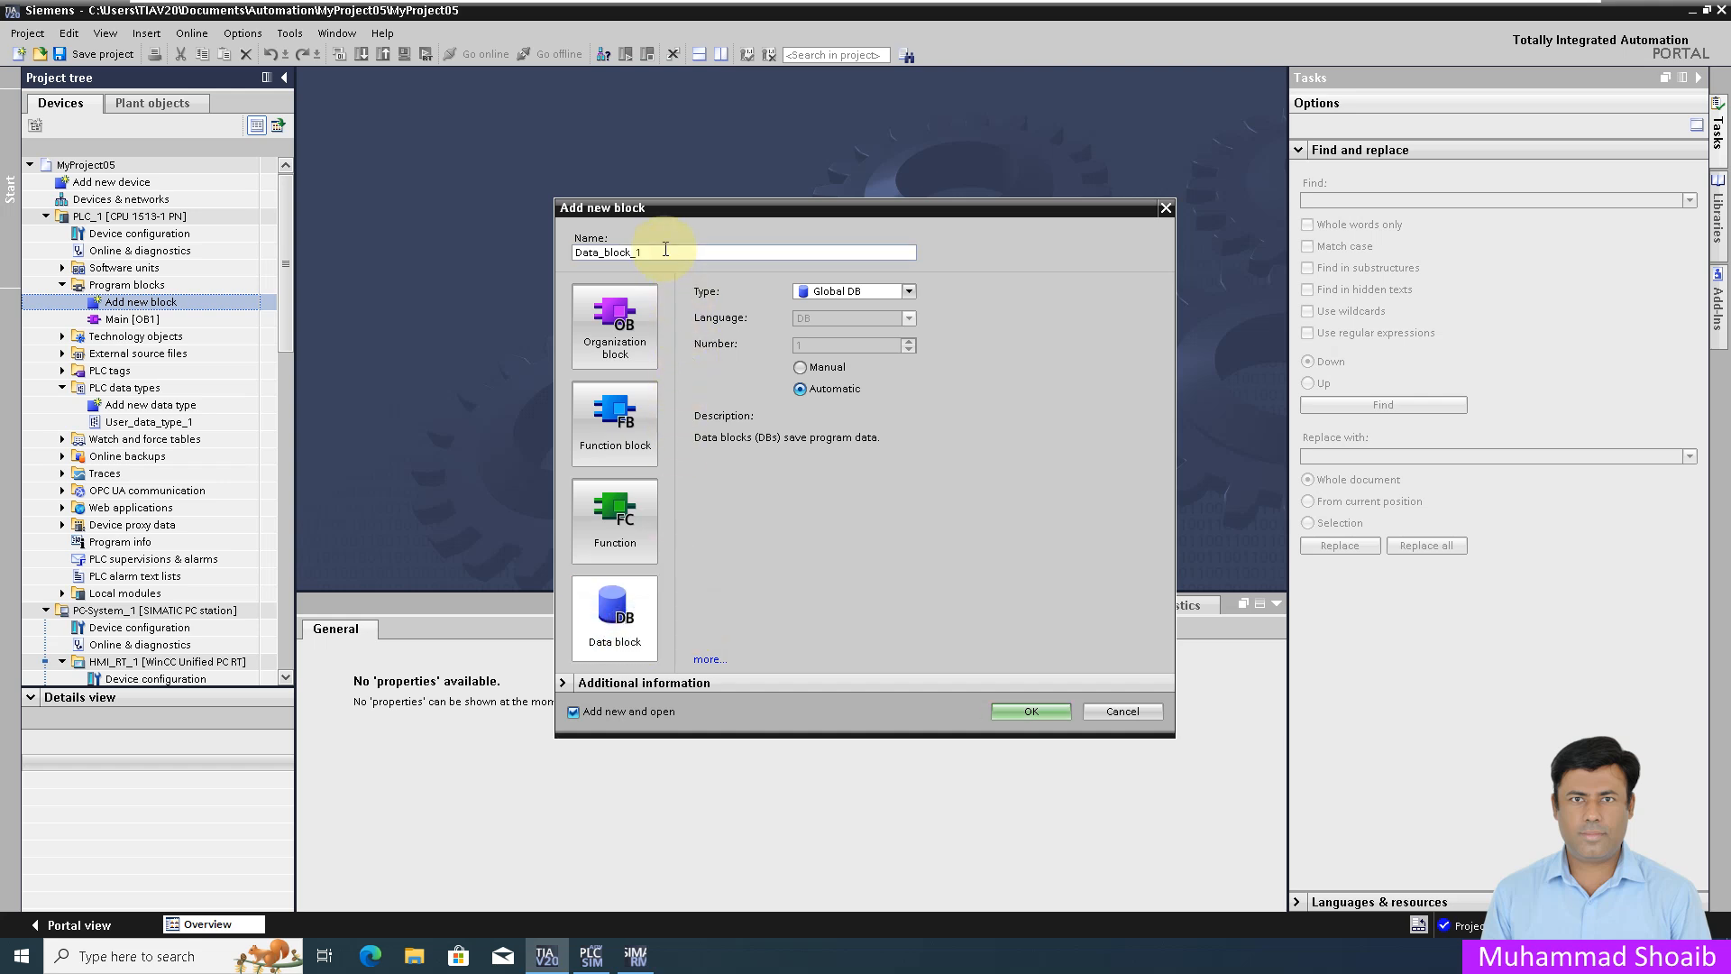
{"action": "left_click", "coordinate": [1124, 711]}
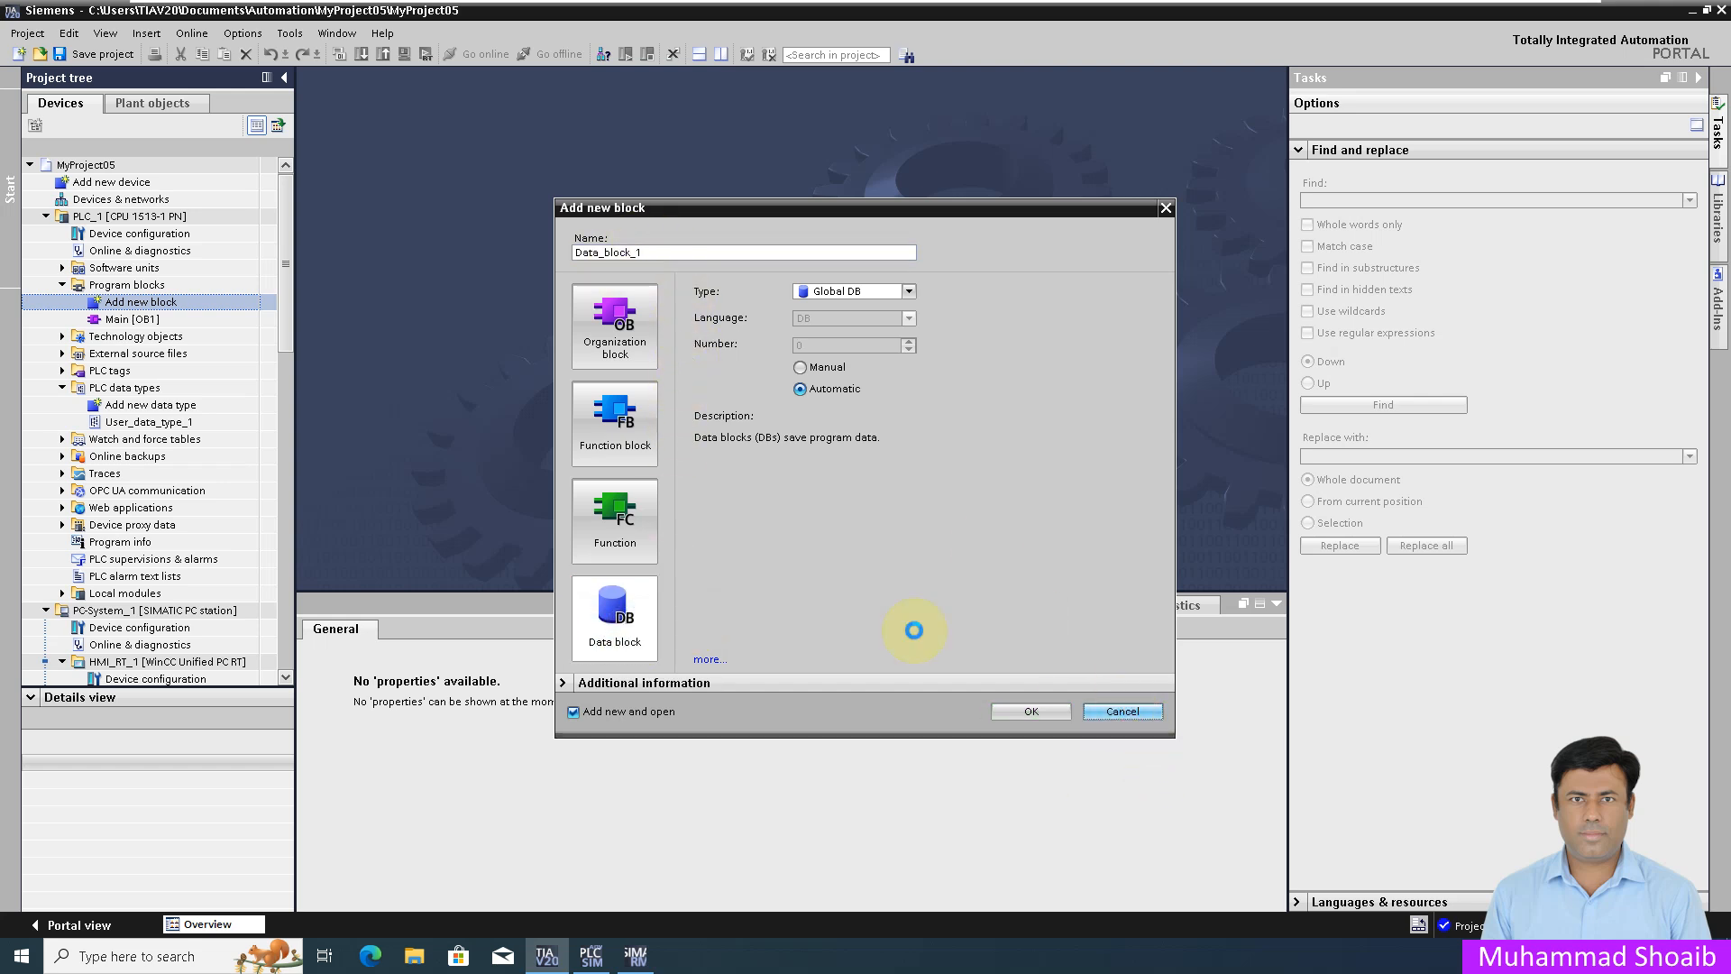
Step: Rename User_data_type_1 to Pump_UDT in the project tree
{"action": "left_click", "coordinate": [141, 424]}
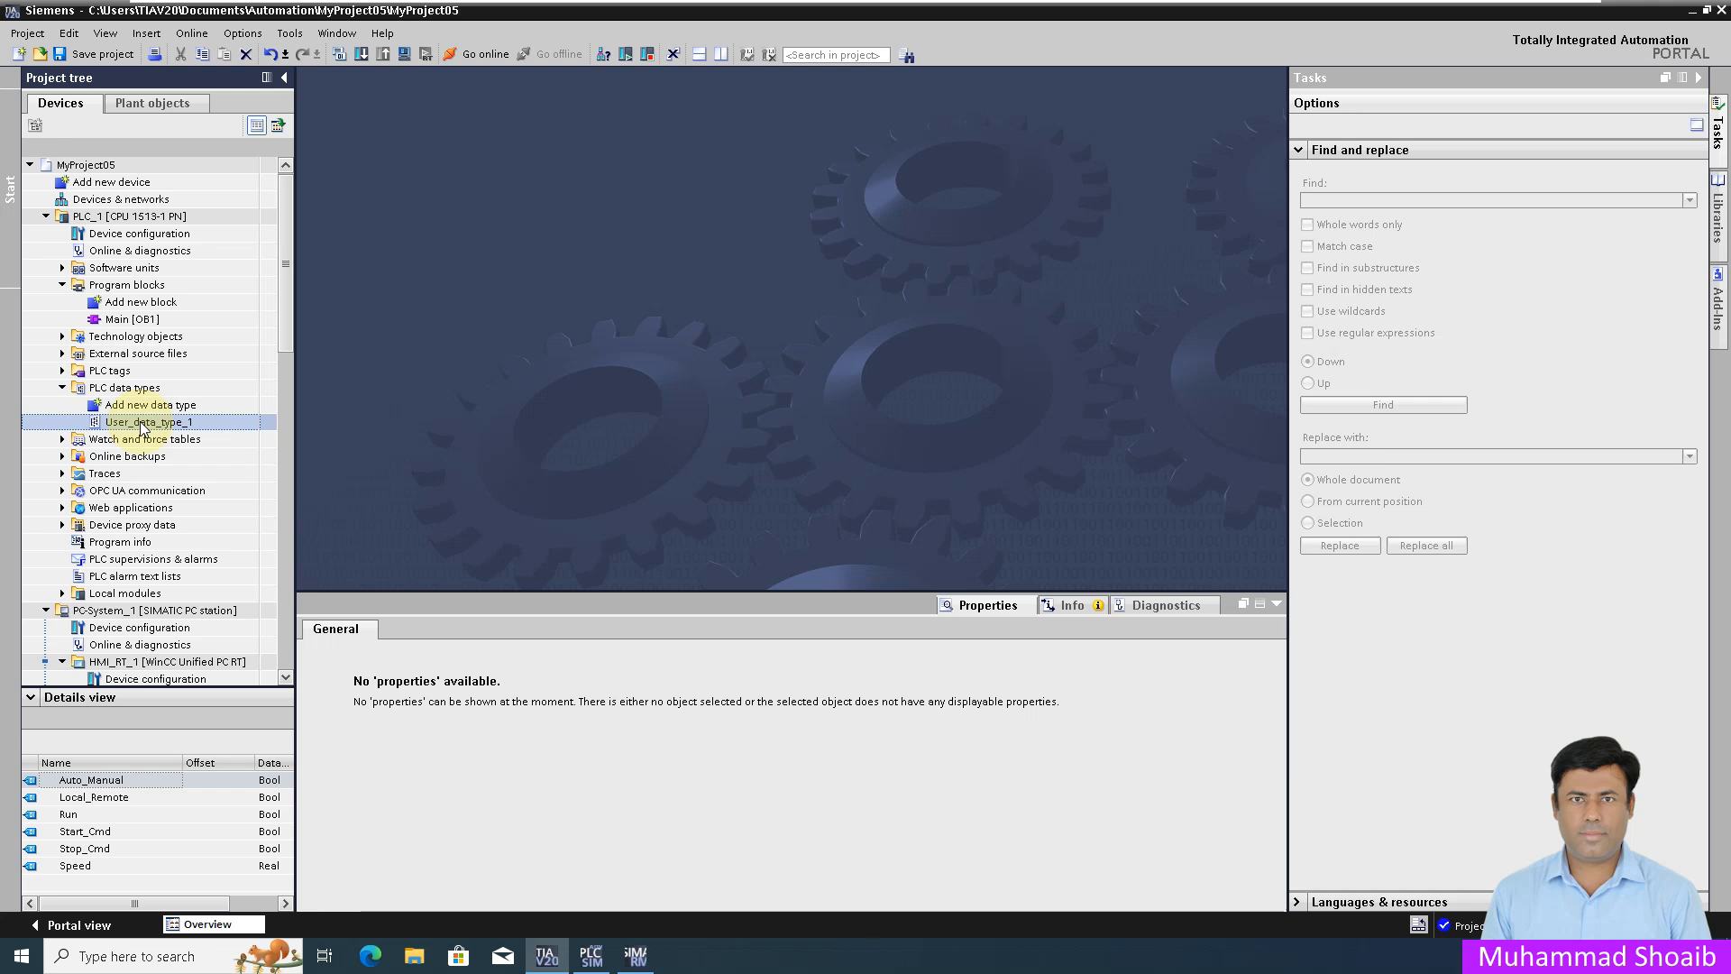
{"action": "right_click", "coordinate": [141, 423]}
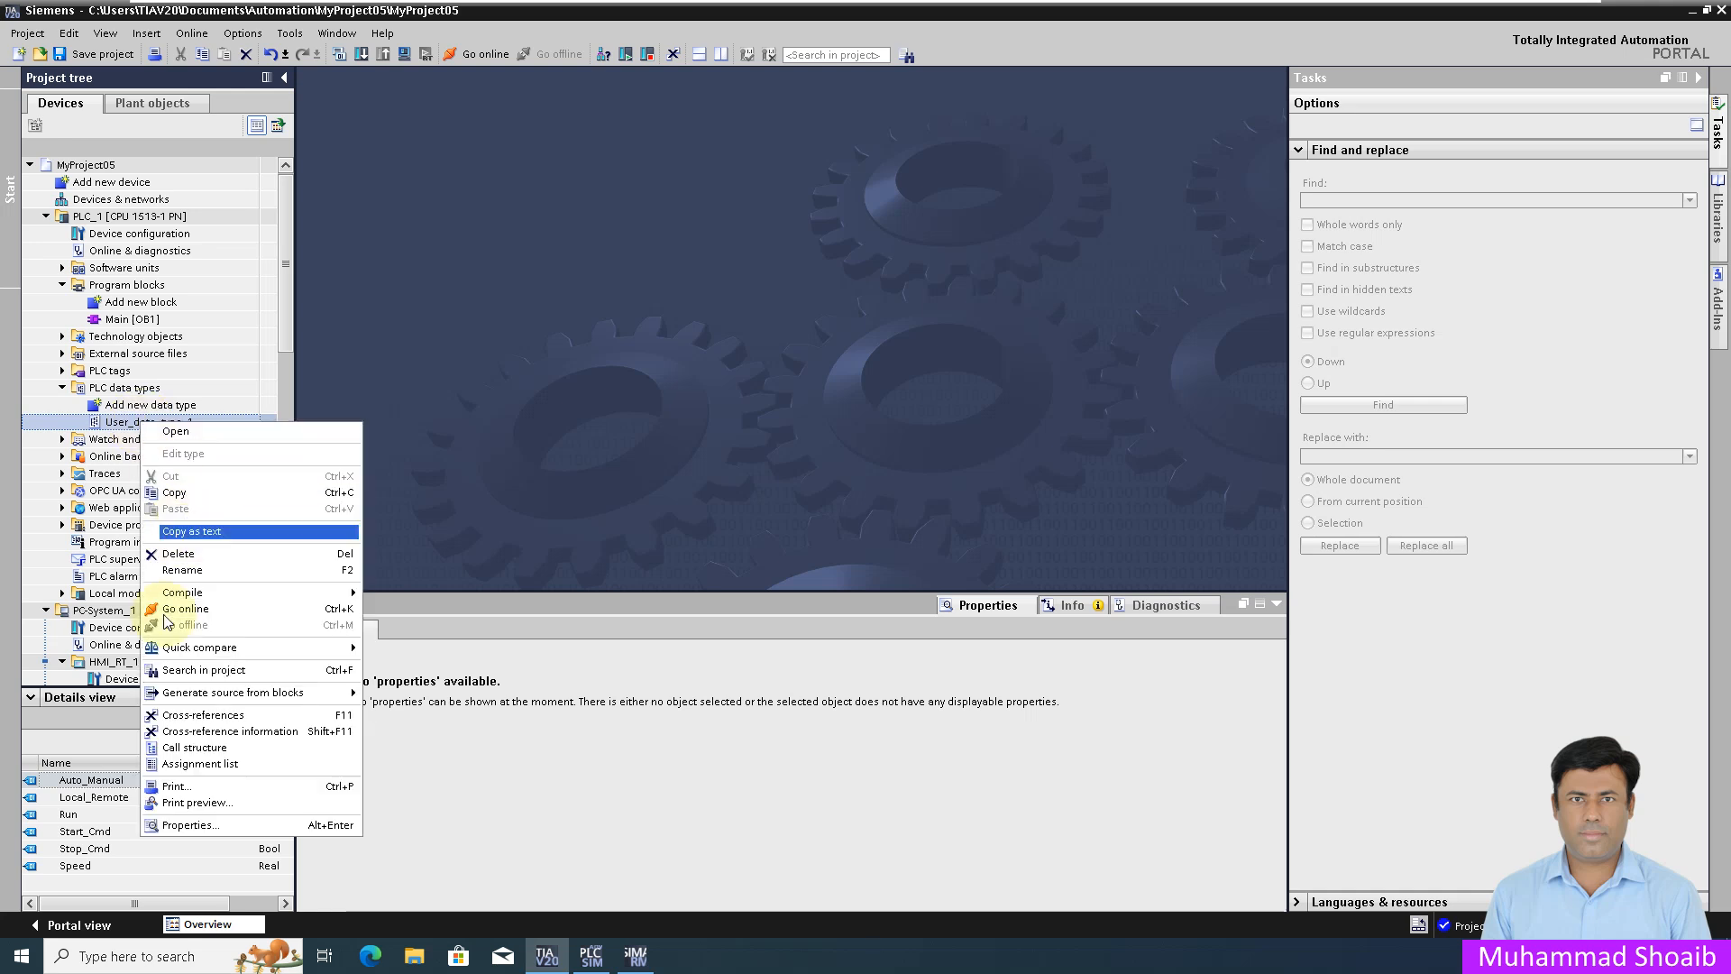
{"action": "left_click", "coordinate": [196, 569]}
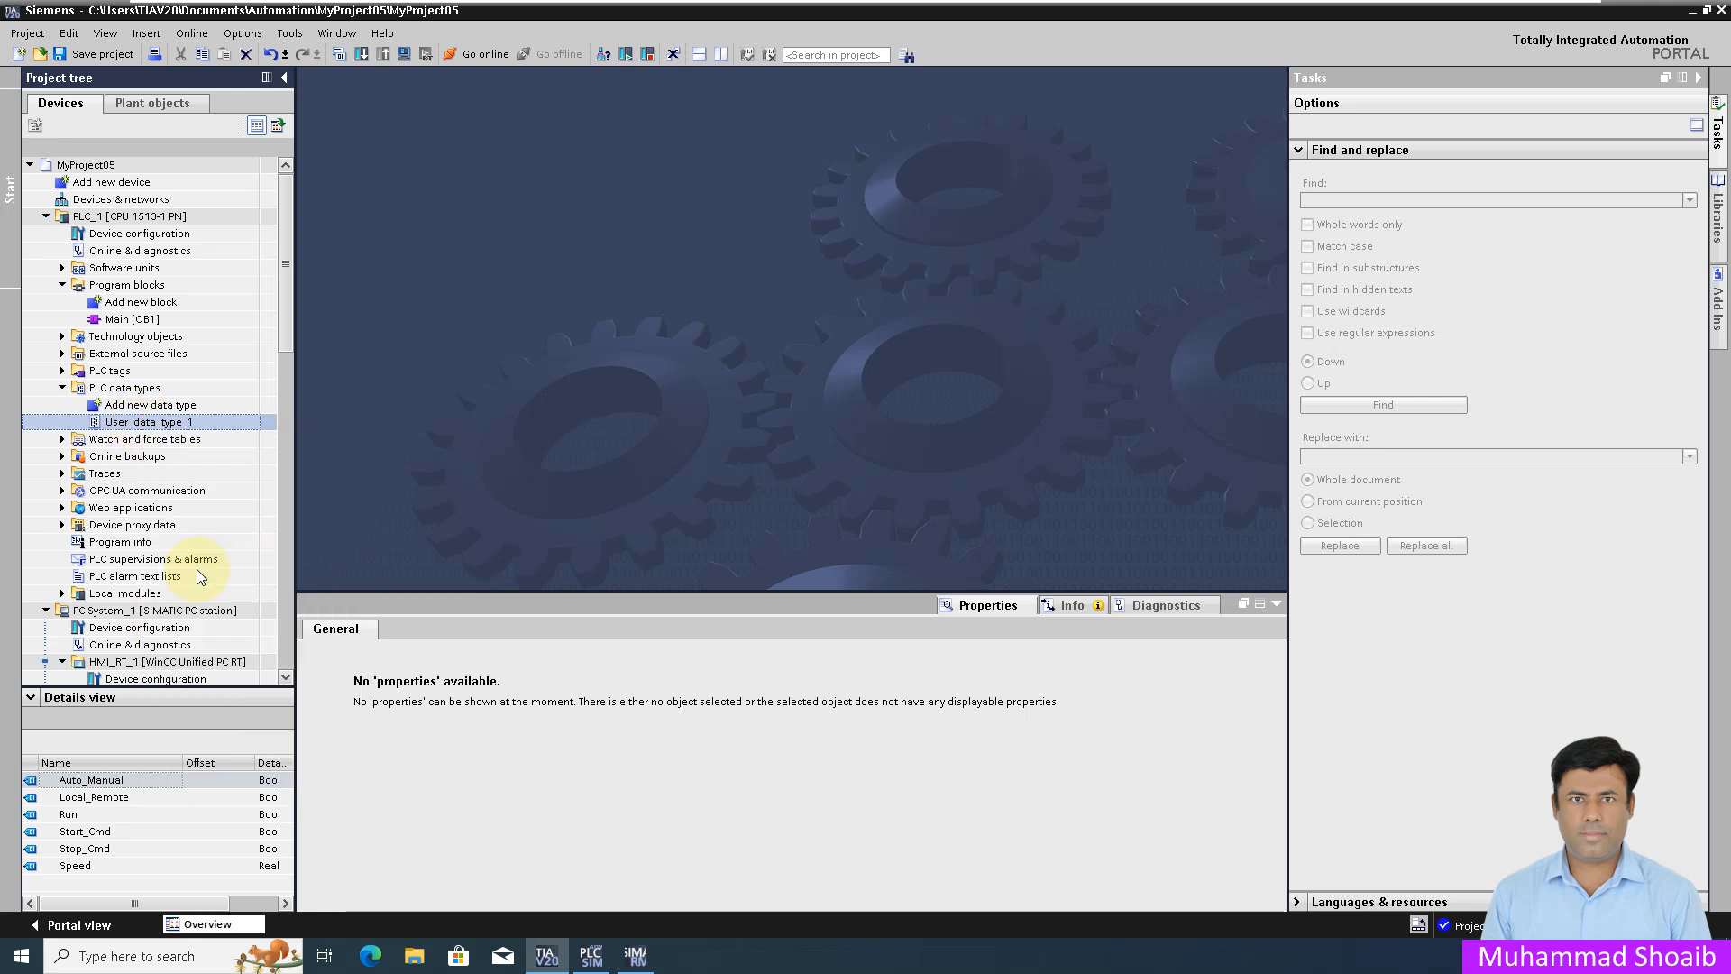
{"action": "type", "text": "Pump"}
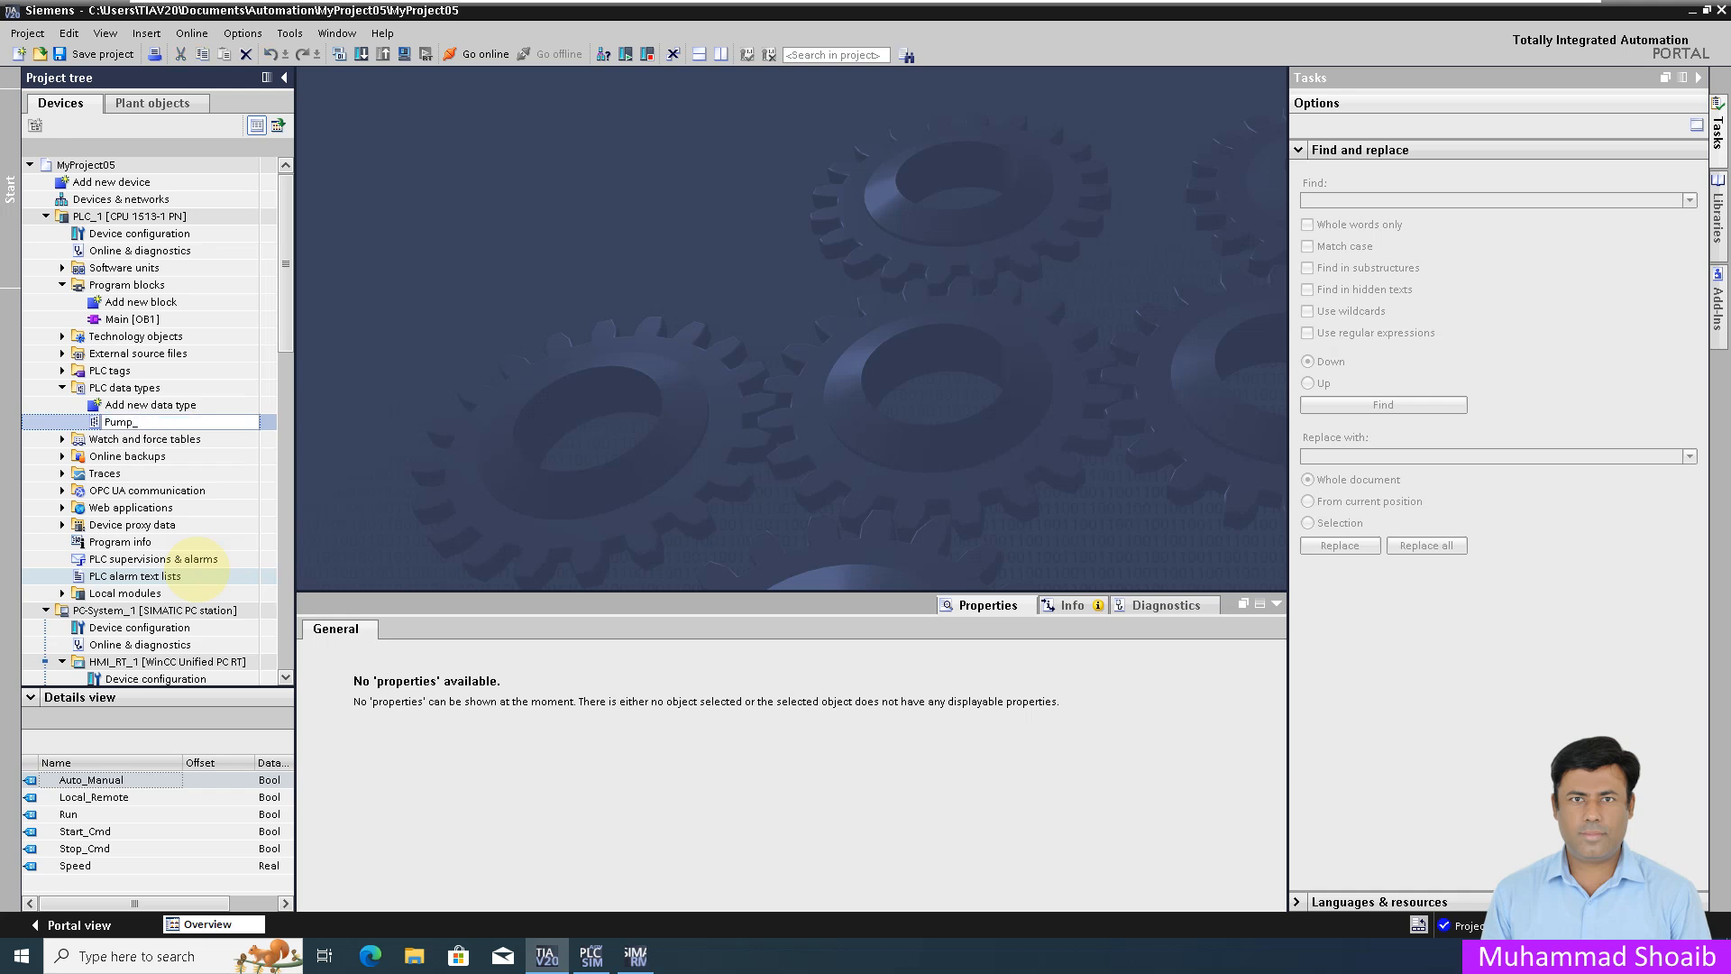
{"action": "type", "text": "_u"}
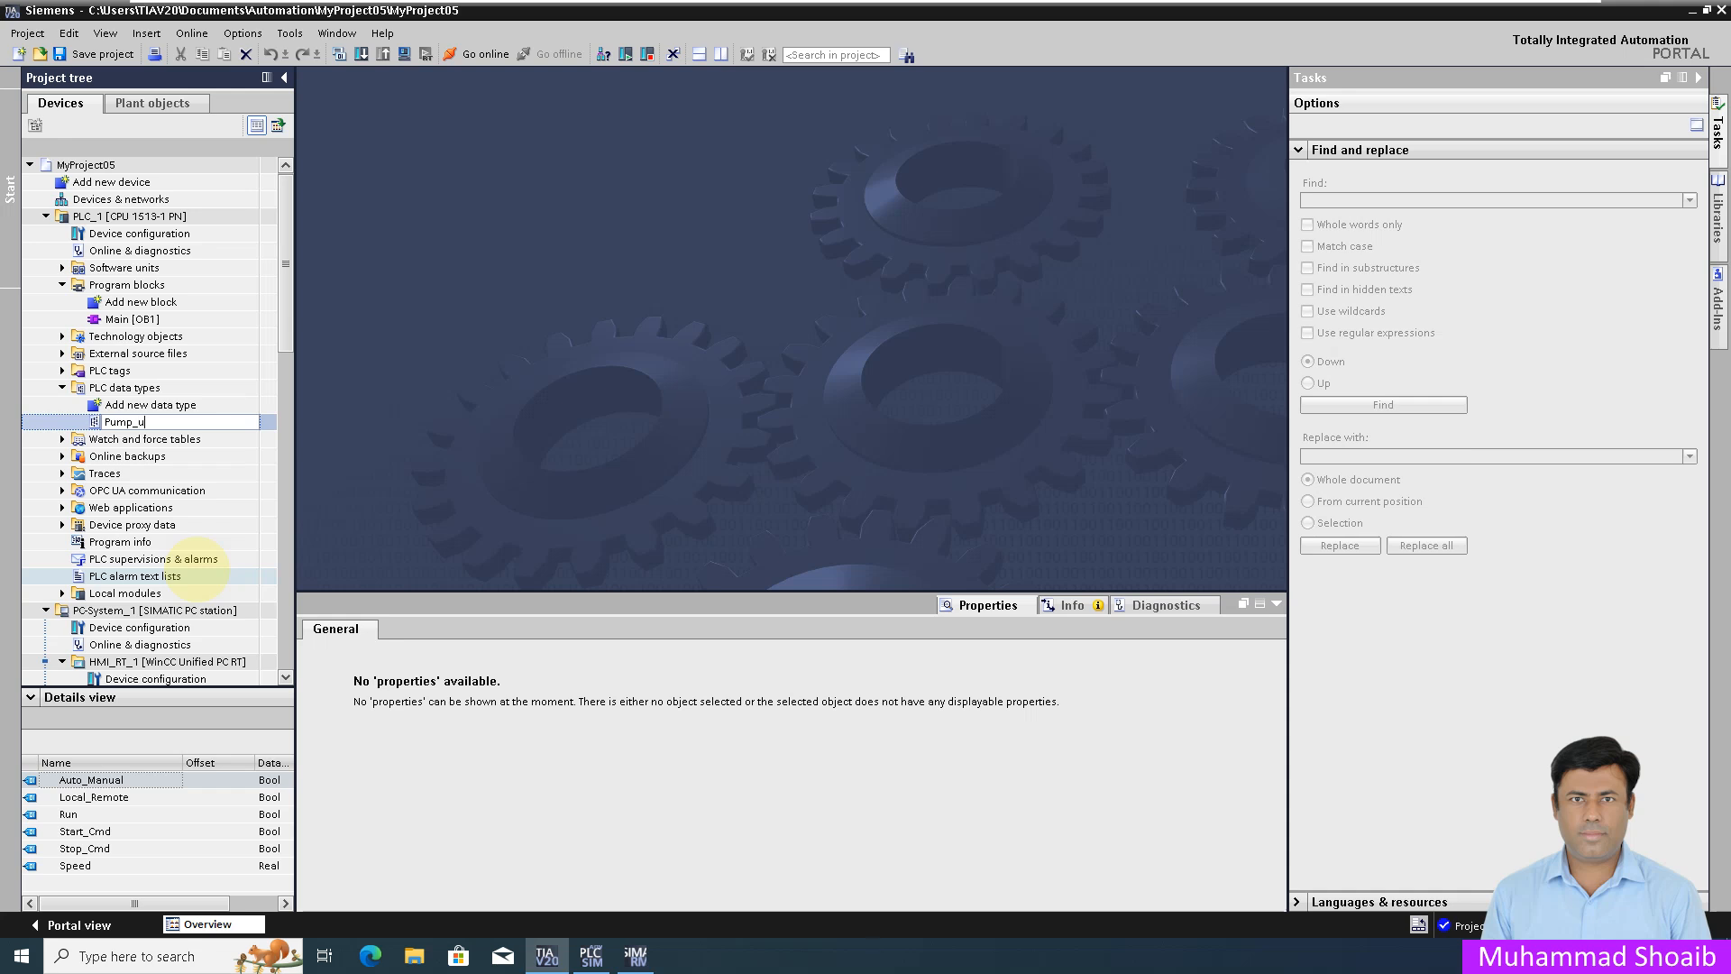
{"action": "type", "text": "DT"}
{"action": "key", "text": "Return"}
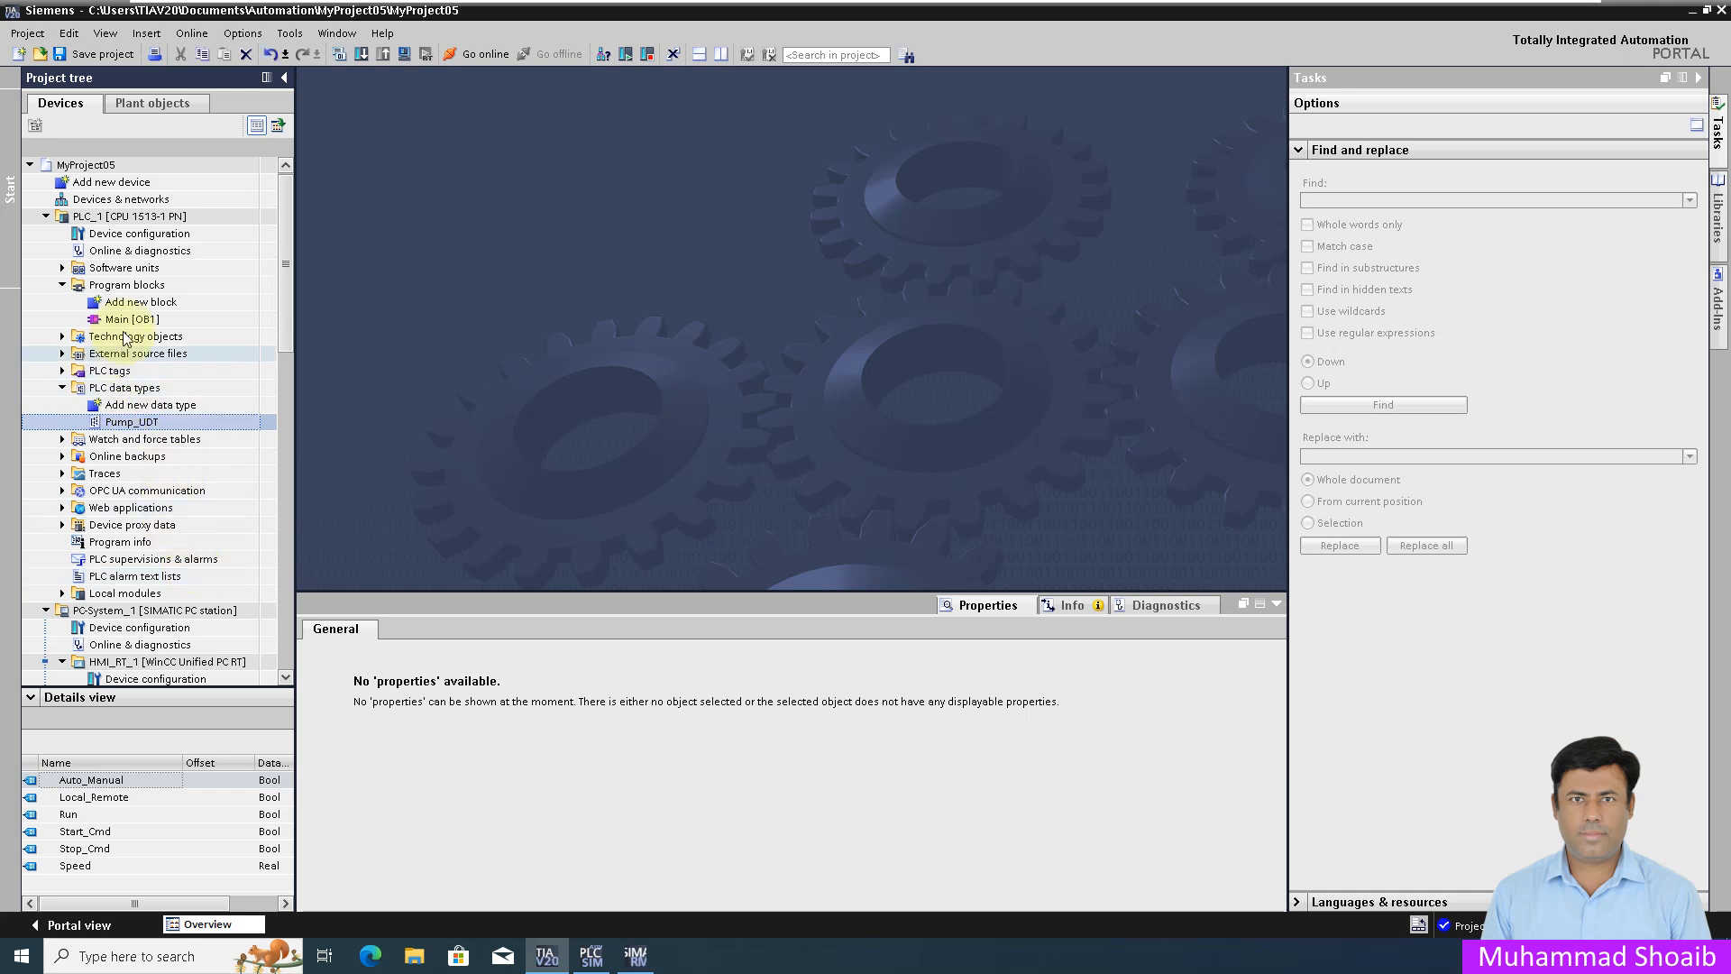
{"action": "double_click", "coordinate": [132, 309]}
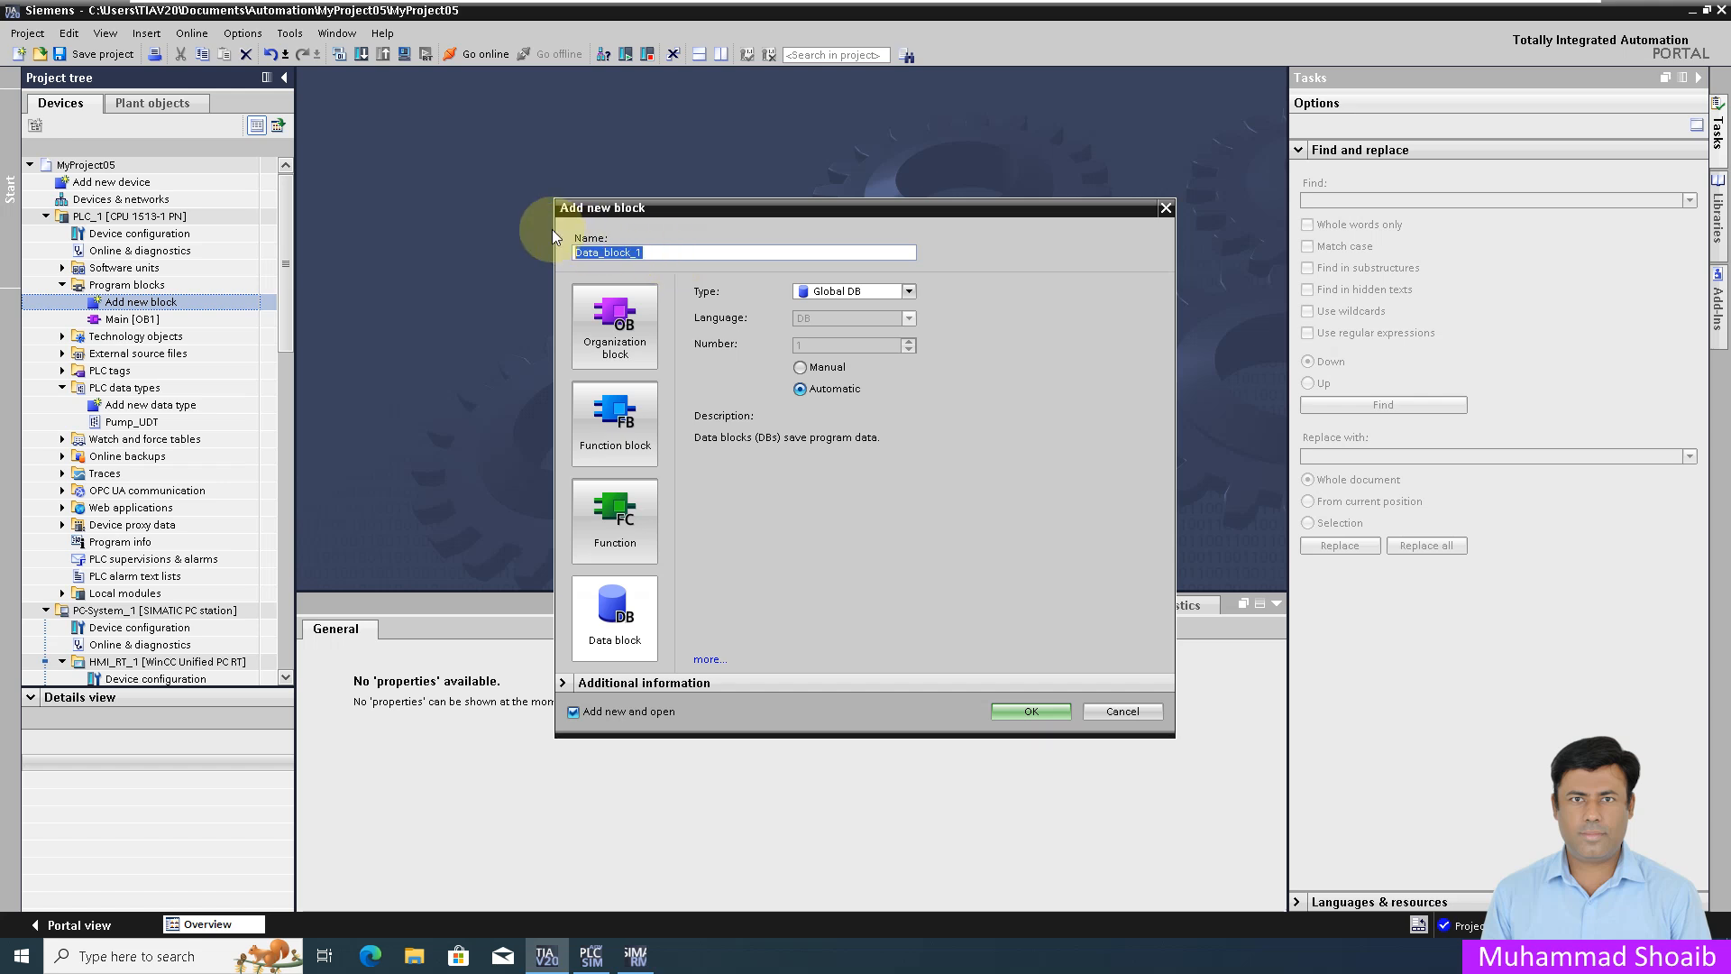
Step: Create a global data block named Pump_Db for PLC_1
{"action": "left_click", "coordinate": [612, 642]}
{"action": "left_click_drag", "start_coordinate": [671, 253], "coordinate": [535, 233]}
{"action": "type", "text": "P"}
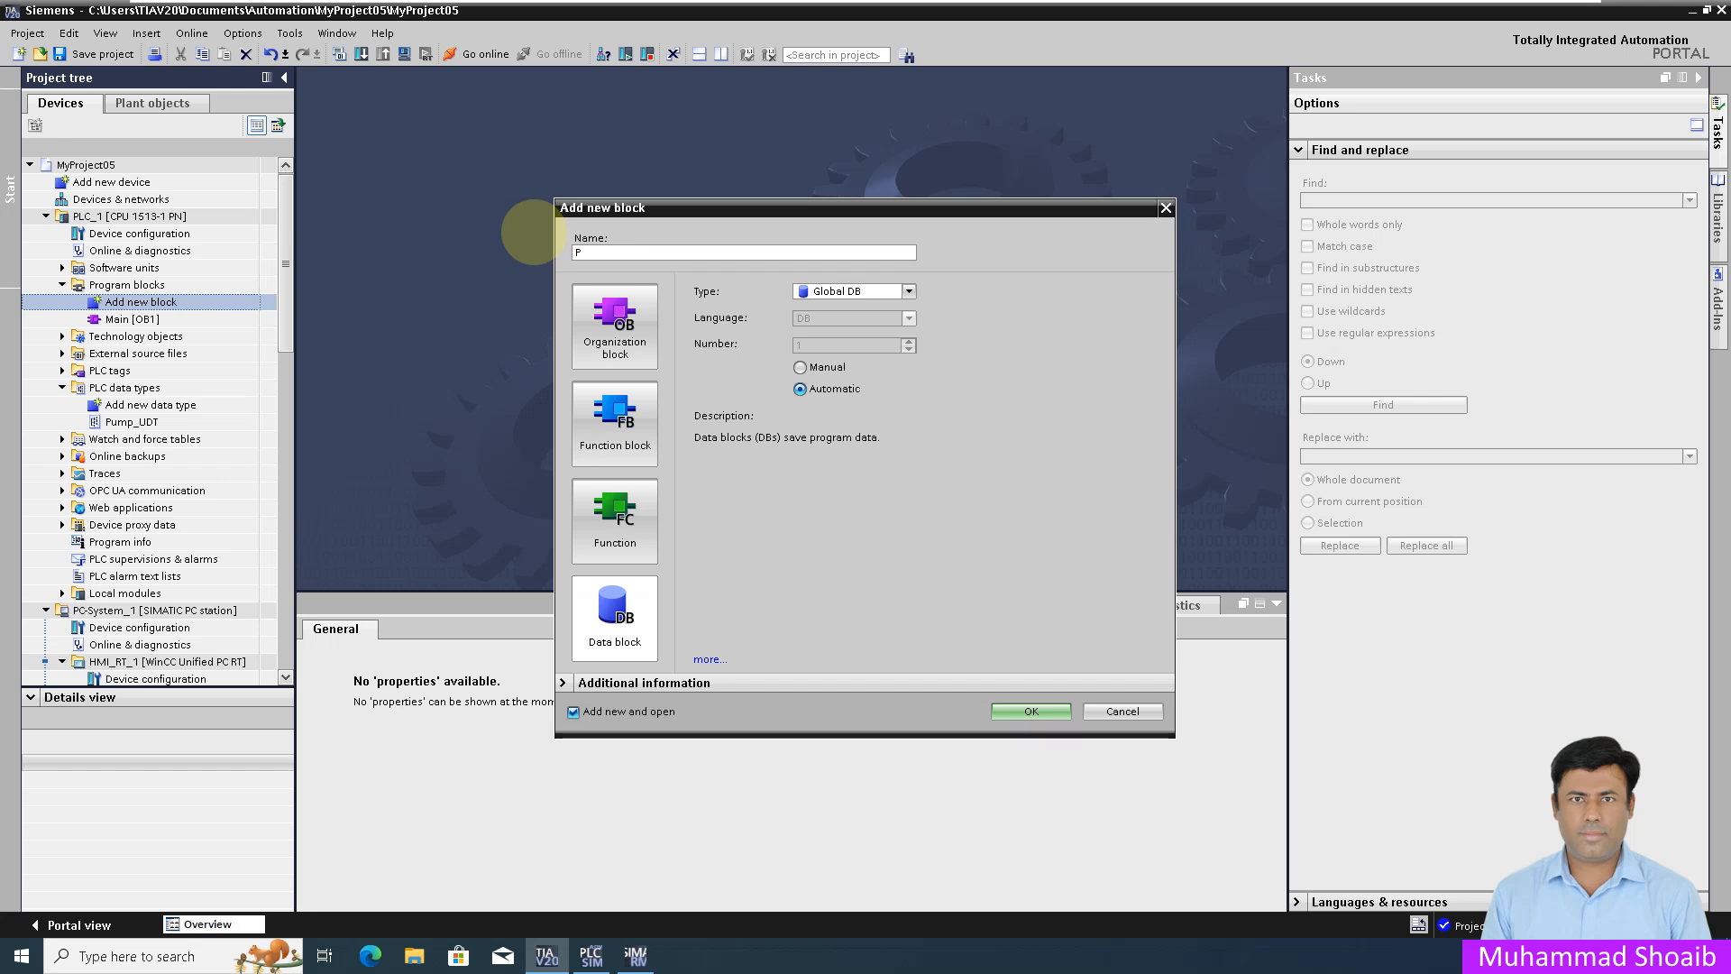
{"action": "type", "text": "ump_Db"}
{"action": "left_click", "coordinate": [1035, 708]}
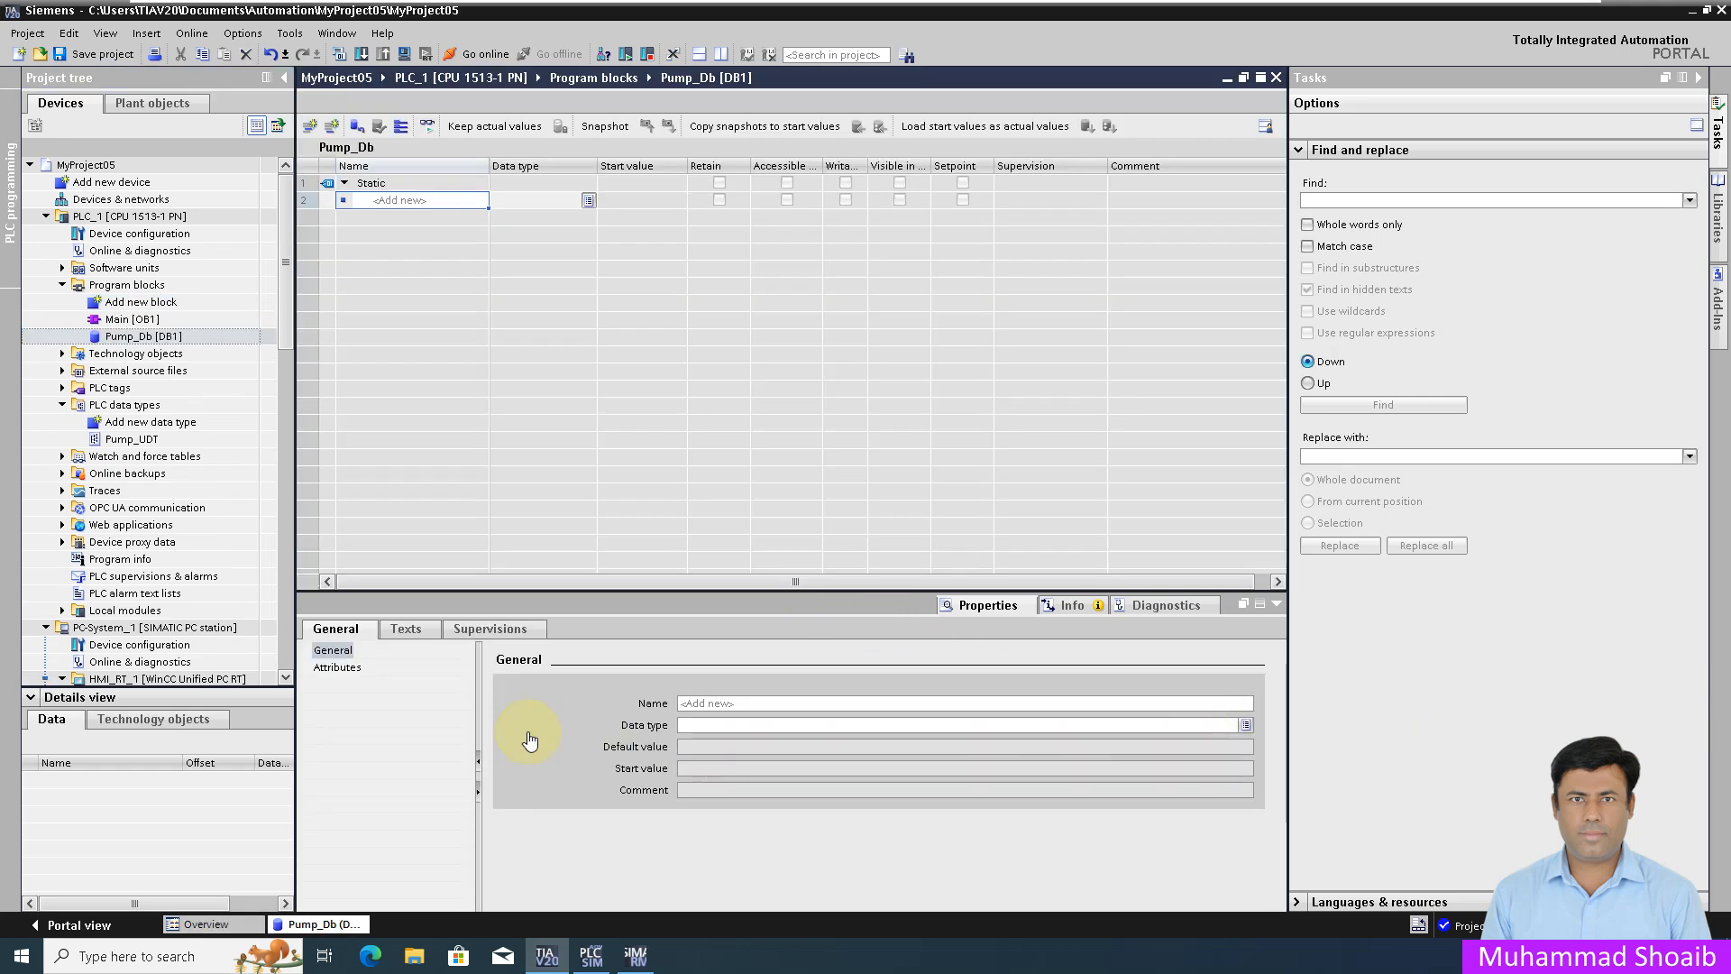
Step: Add static entry Pump1 of data type Pump_UDT to Pump_Db
{"action": "left_click", "coordinate": [445, 199]}
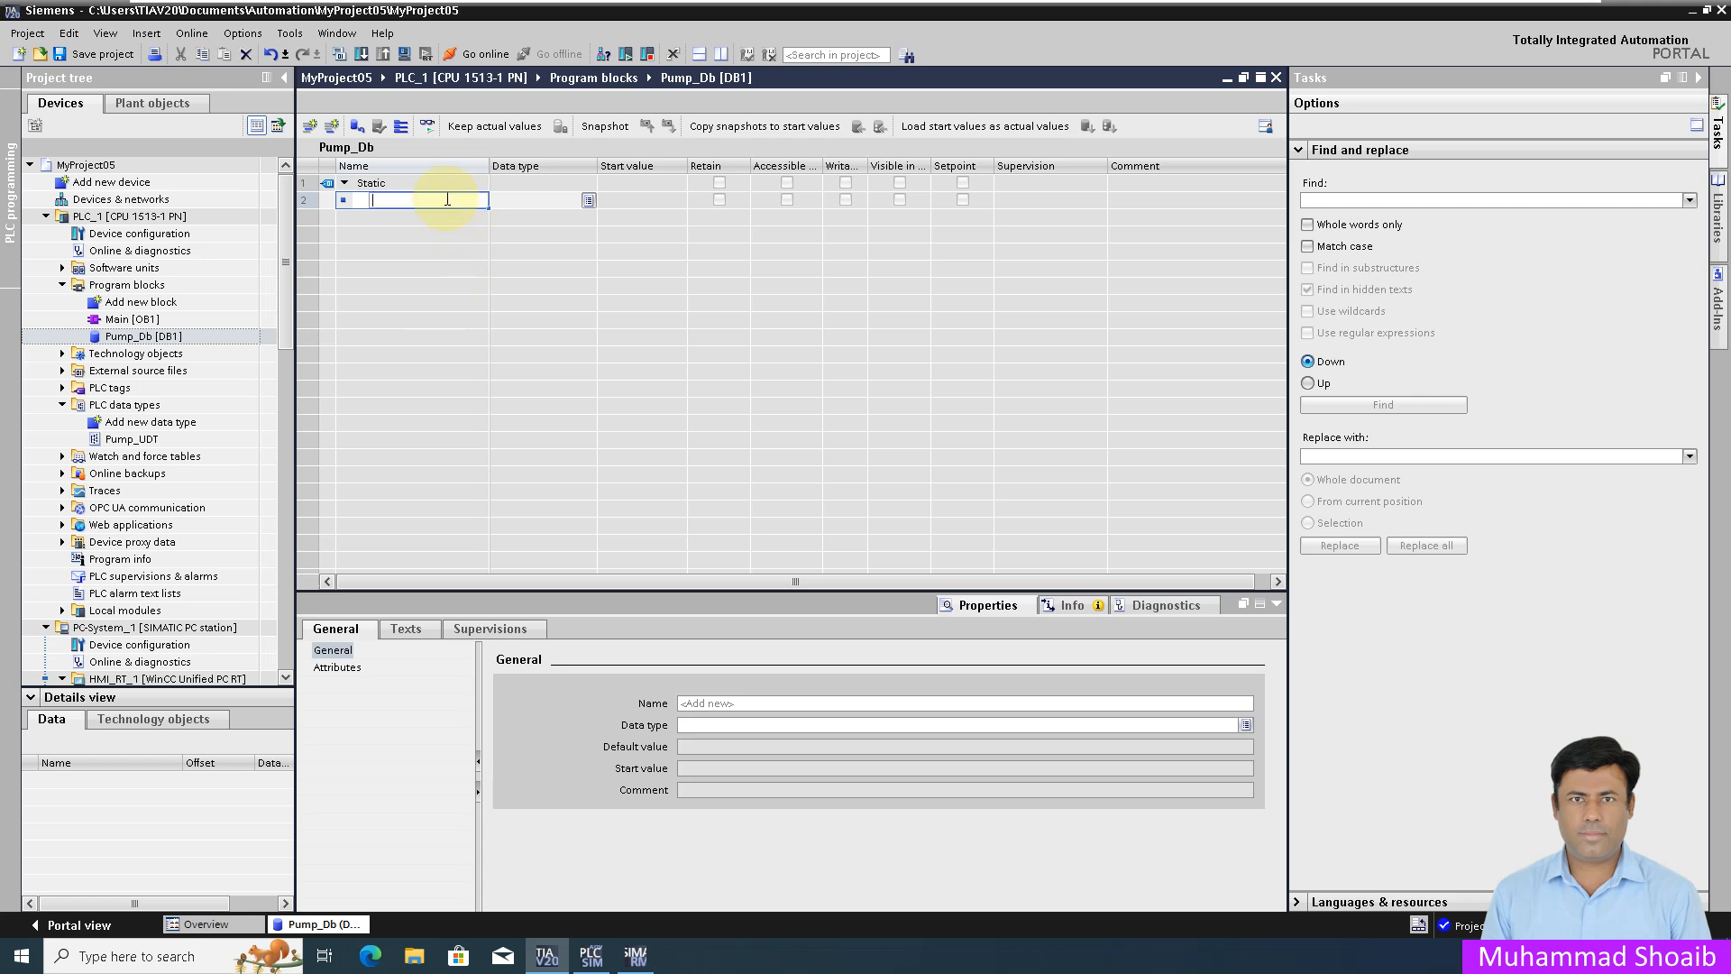
{"action": "type", "text": "Pump1"}
{"action": "key", "text": "Return"}
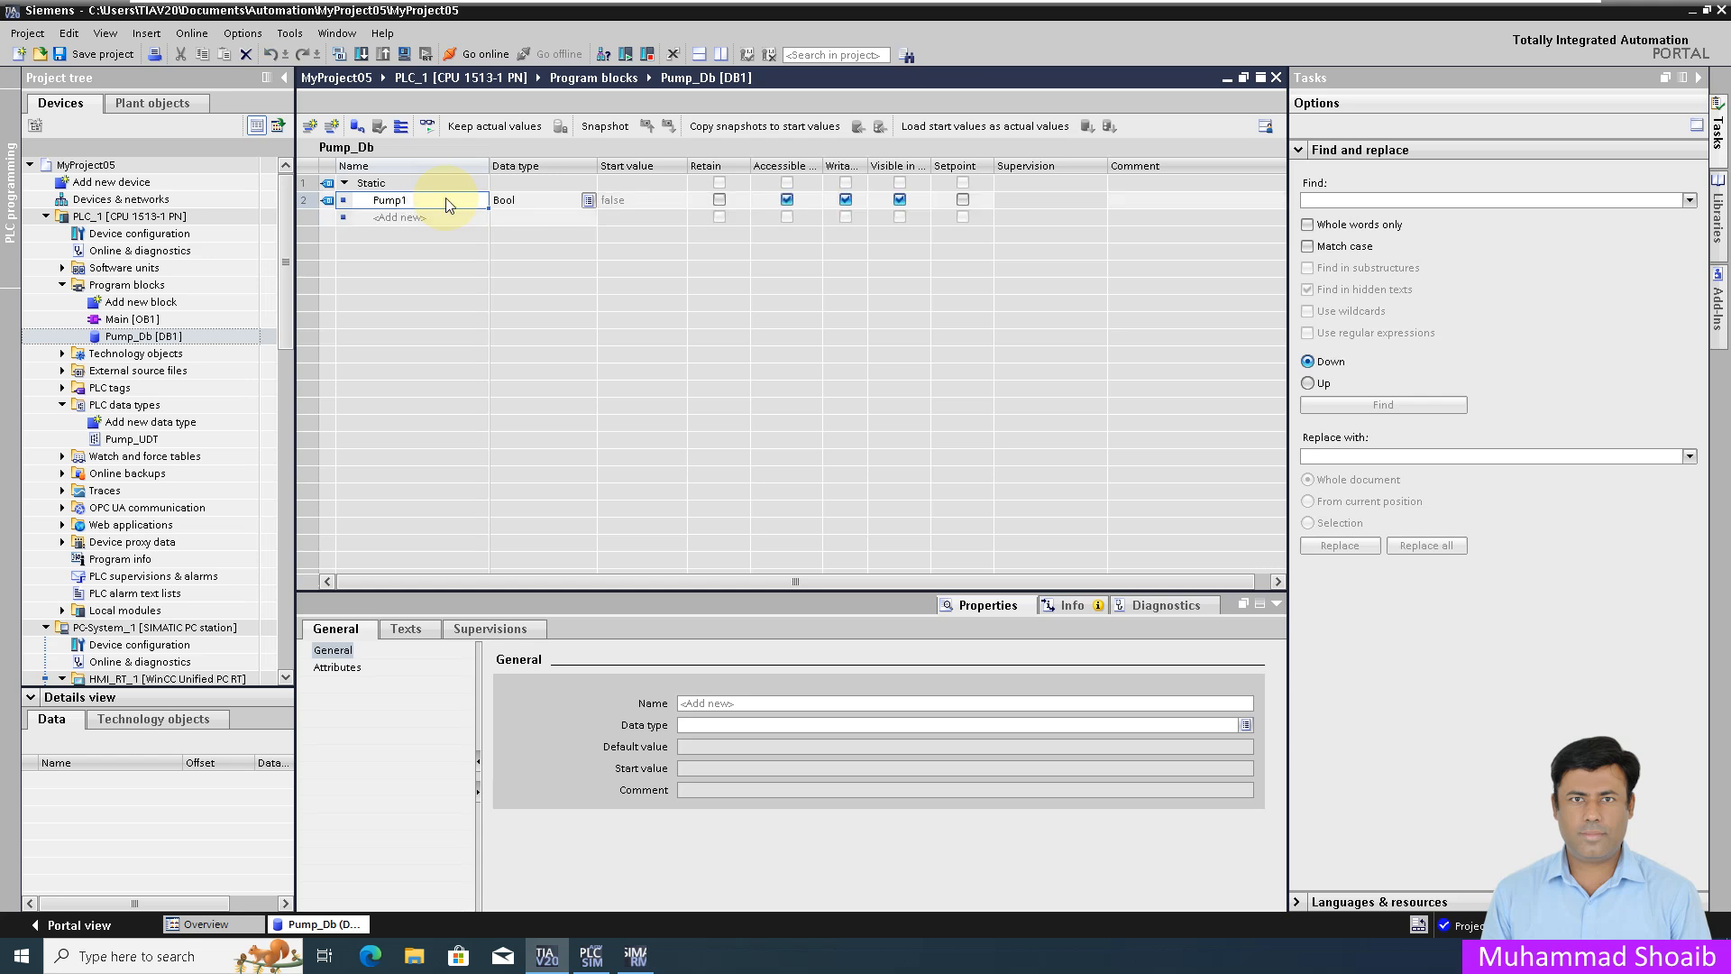
{"action": "left_click", "coordinate": [589, 199]}
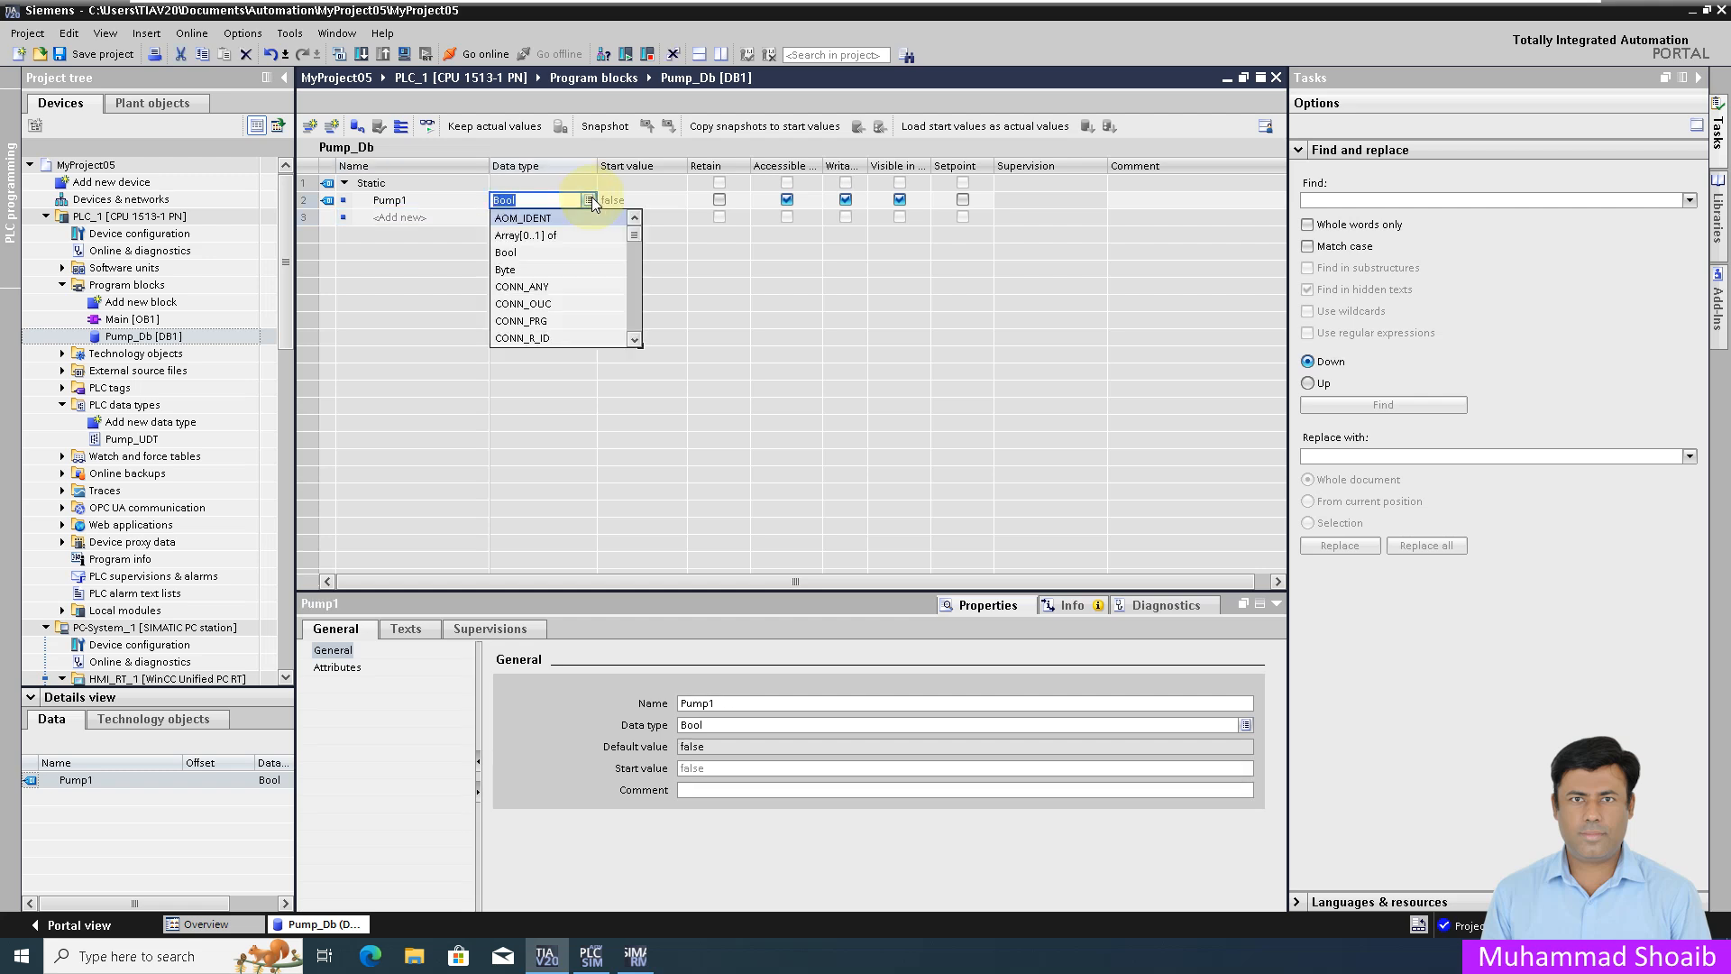
{"action": "left_click_drag", "start_coordinate": [631, 232], "coordinate": [631, 331]}
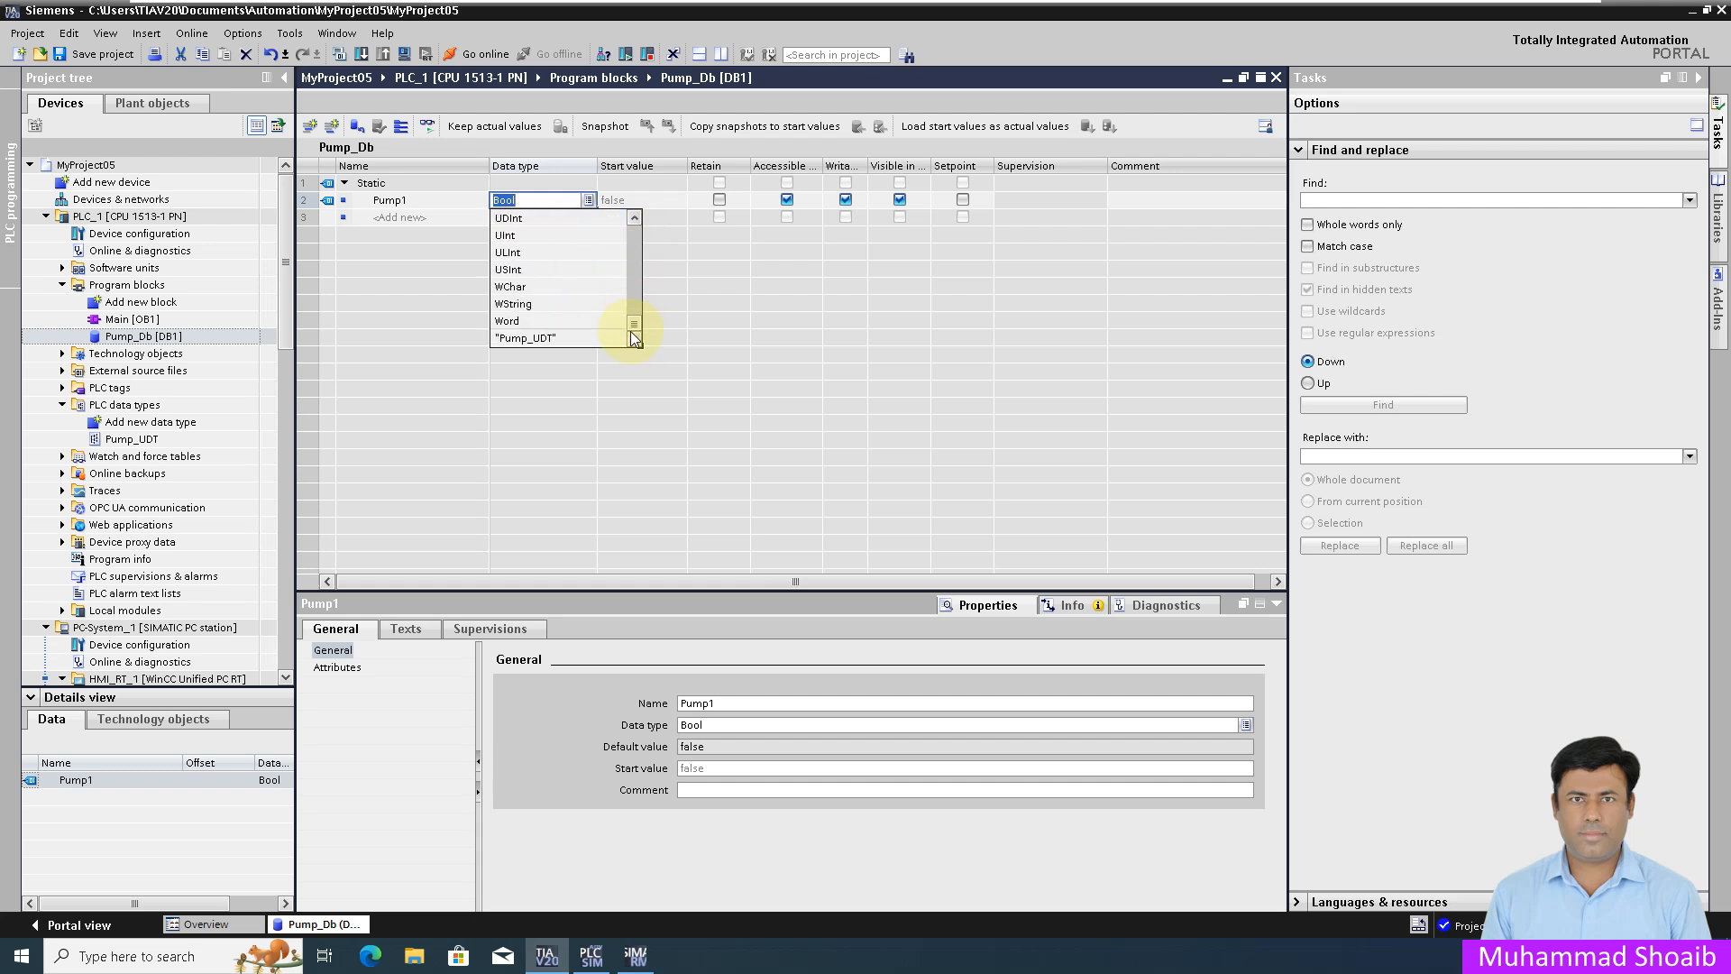
{"action": "left_click", "coordinate": [540, 339]}
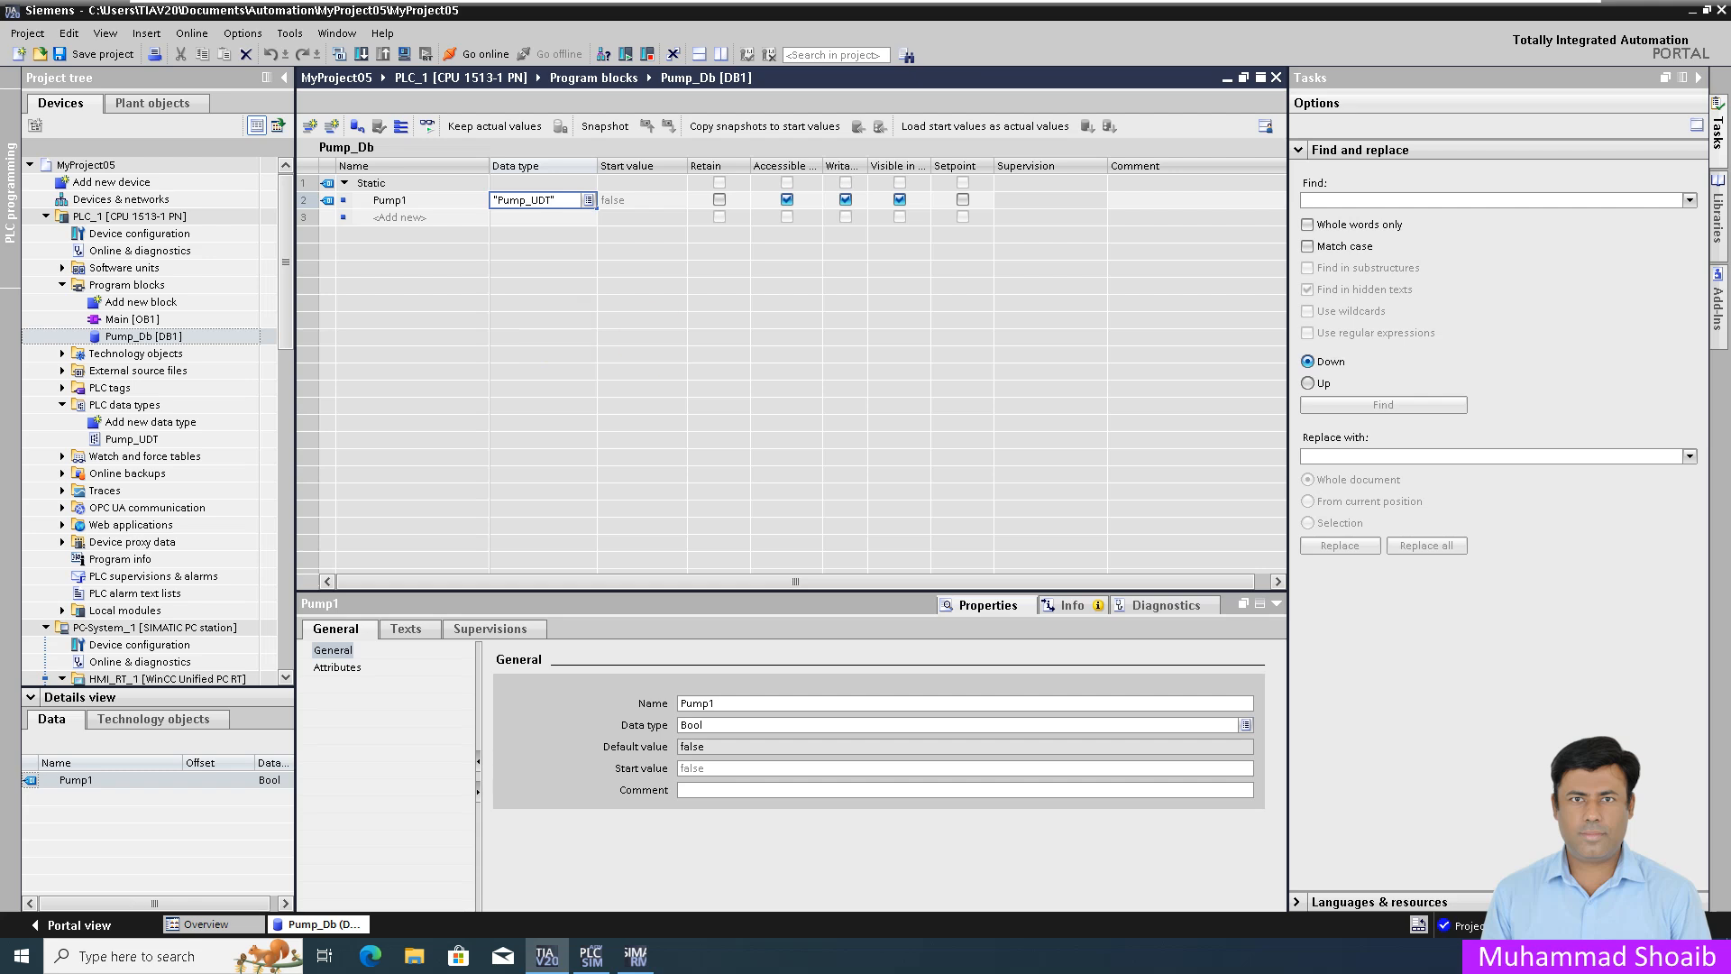
{"action": "key", "text": "Return"}
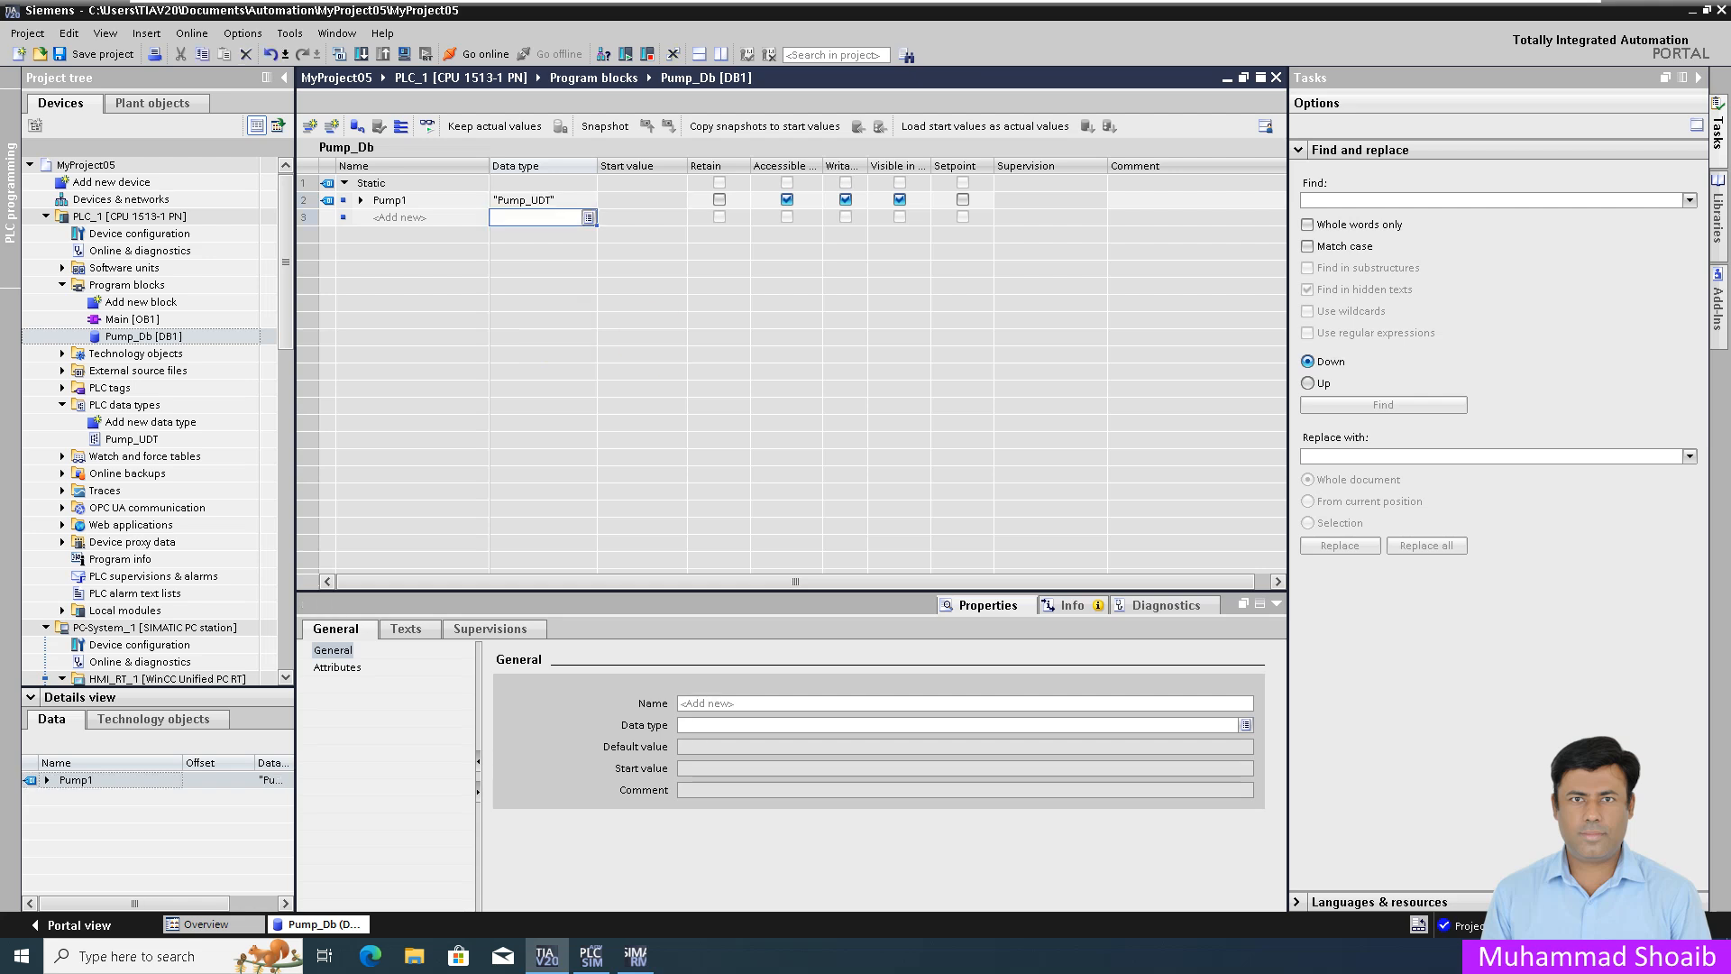
Step: Add a second static entry, Pump2, also of type Pump_UDT
{"action": "left_click", "coordinate": [464, 217]}
{"action": "left_click", "coordinate": [463, 216]}
{"action": "type", "text": "Pump"}
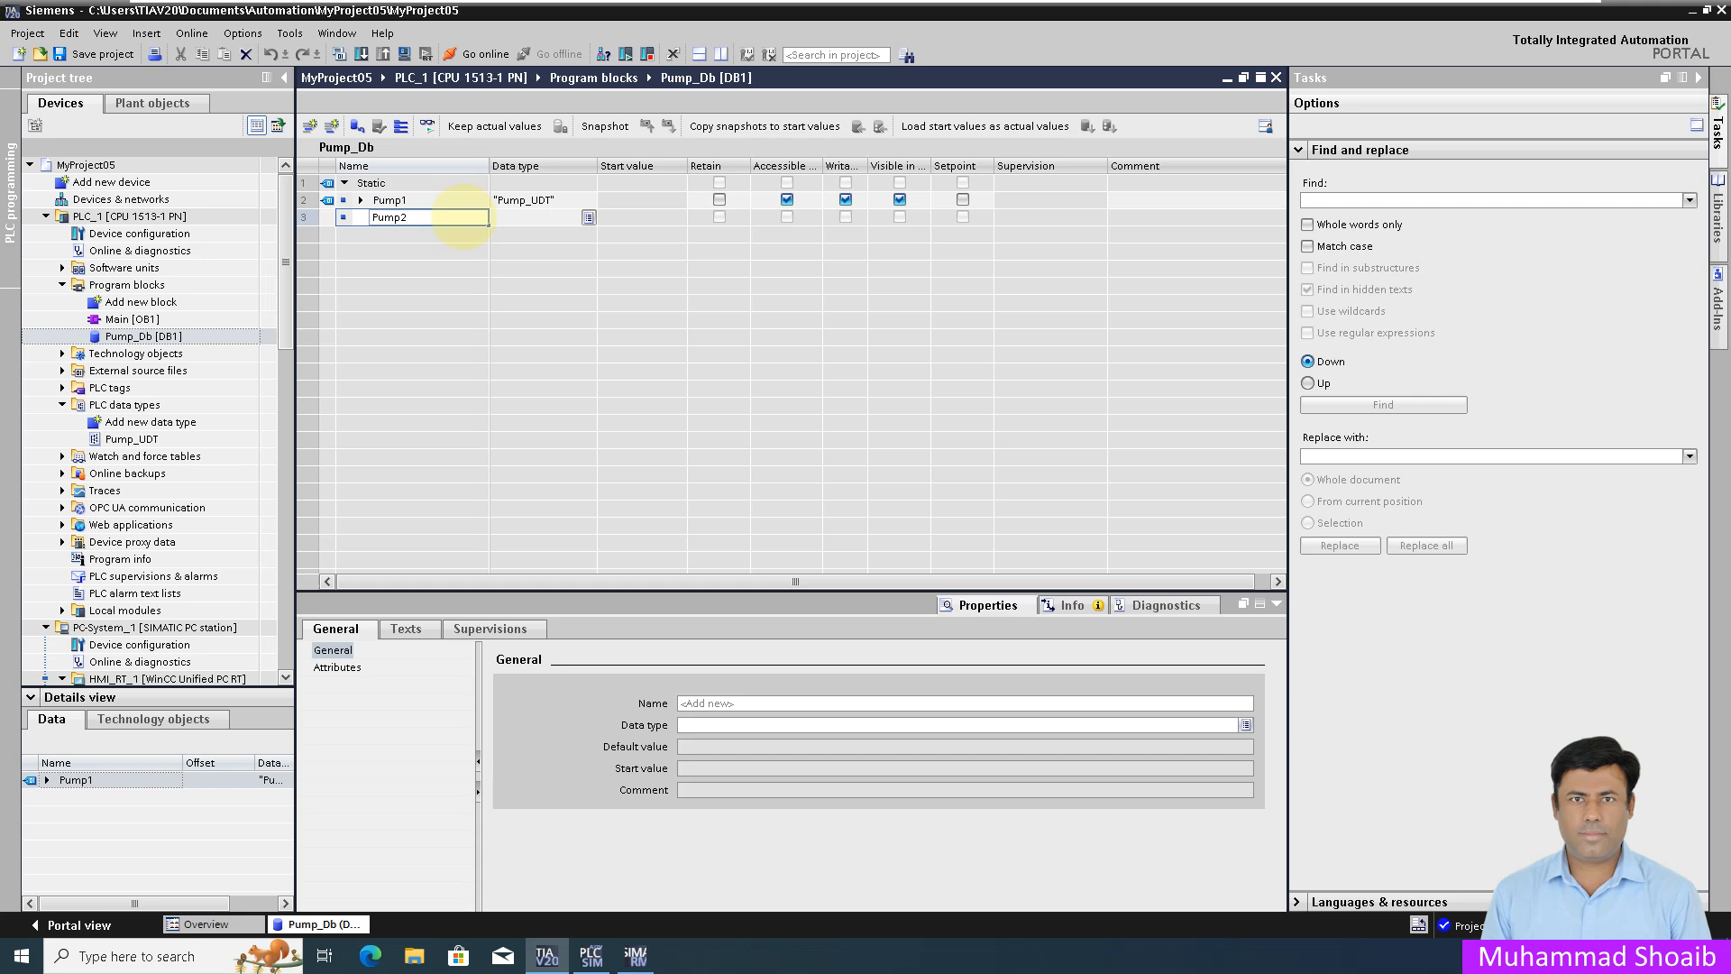
{"action": "type", "text": "2"}
{"action": "key", "text": "Return"}
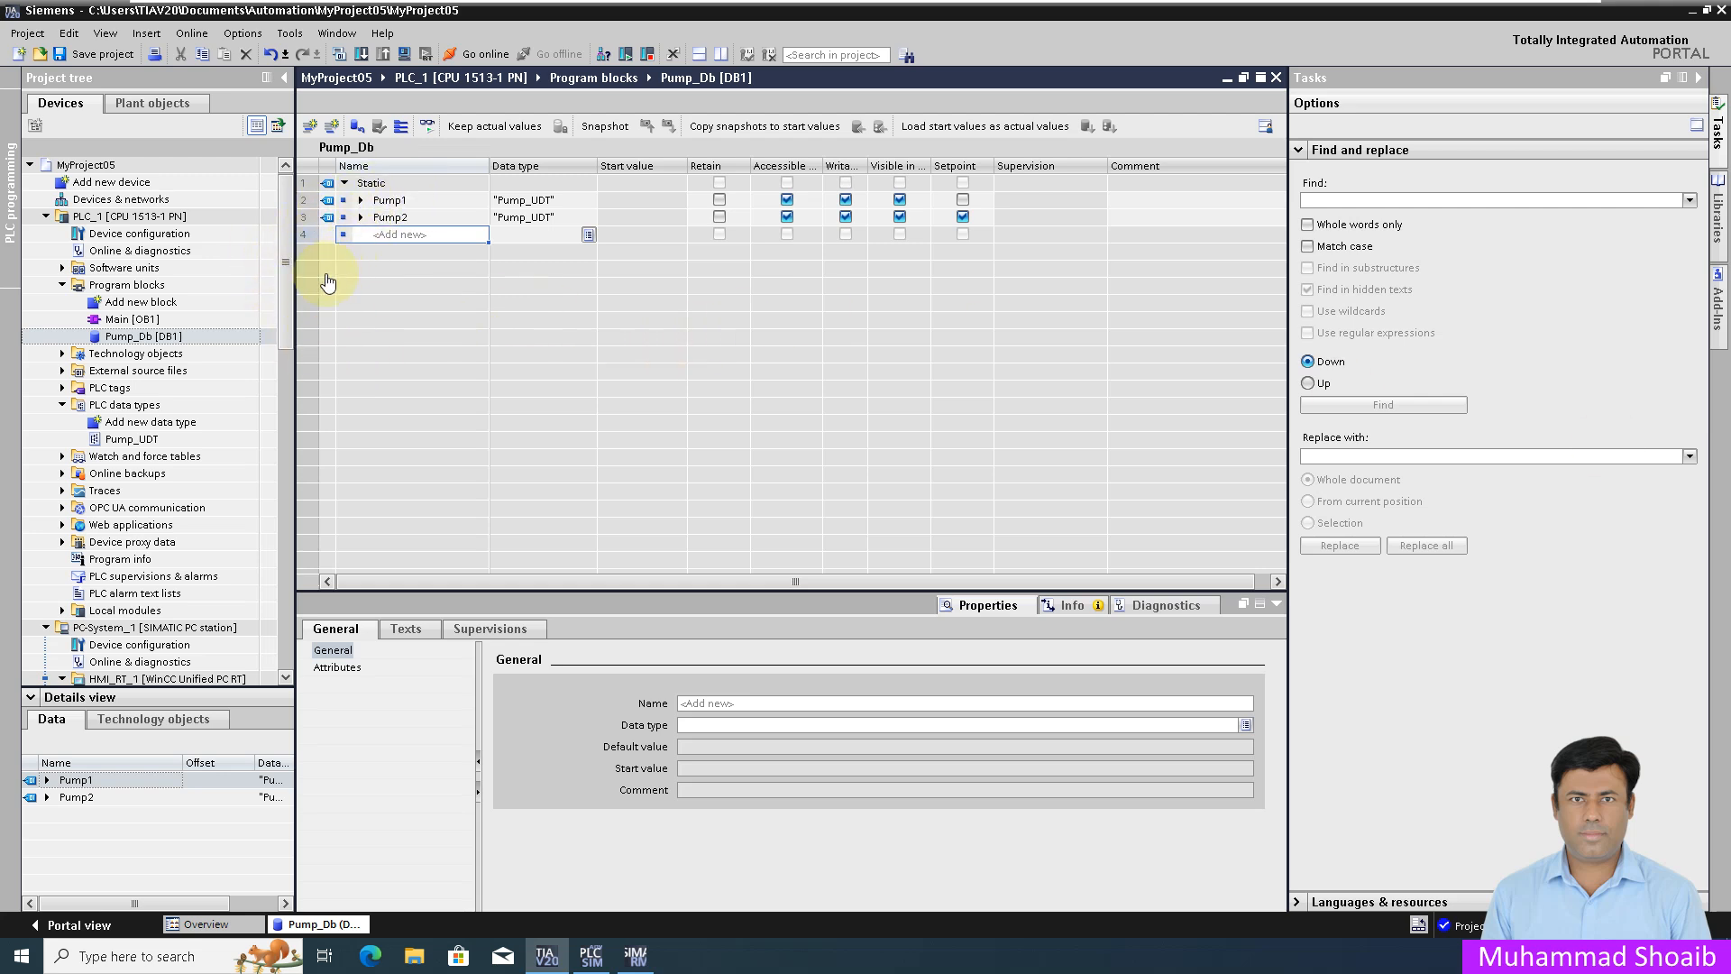
Step: Open Show all tags under HMI_RT_1 > HMI tags to list every HMI tag
{"action": "scroll", "coordinate": [252, 463], "scroll_direction": "down", "scroll_amount": 1}
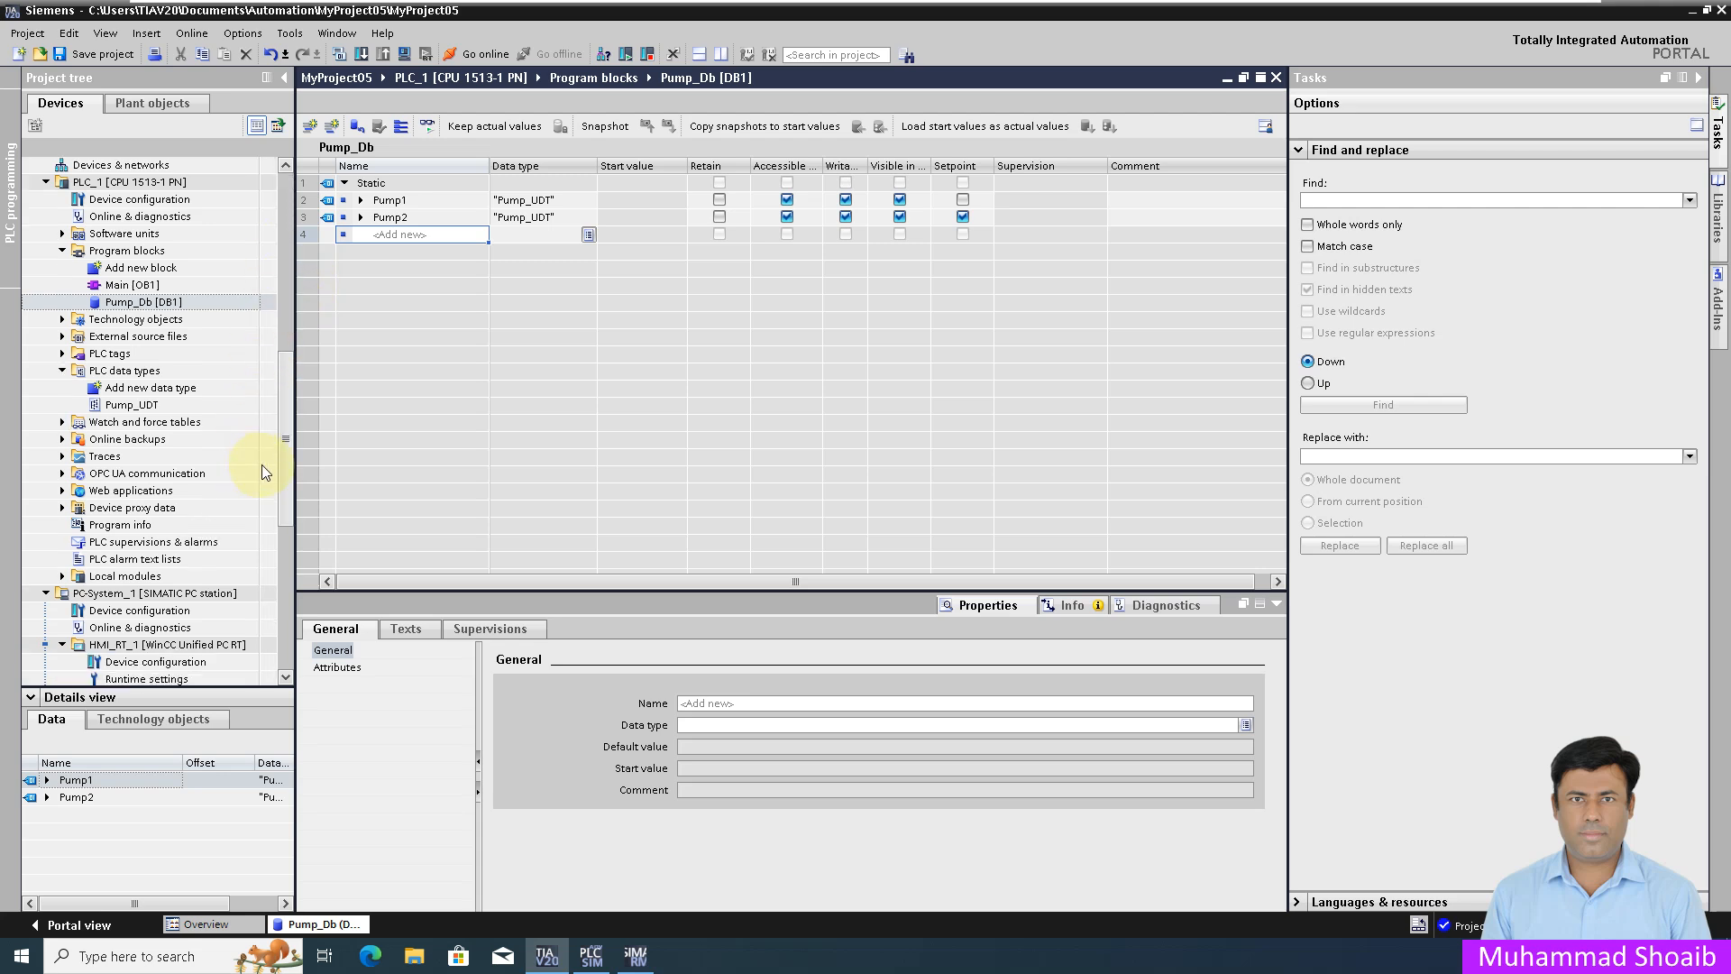
{"action": "scroll", "coordinate": [281, 420], "scroll_direction": "down", "scroll_amount": 7}
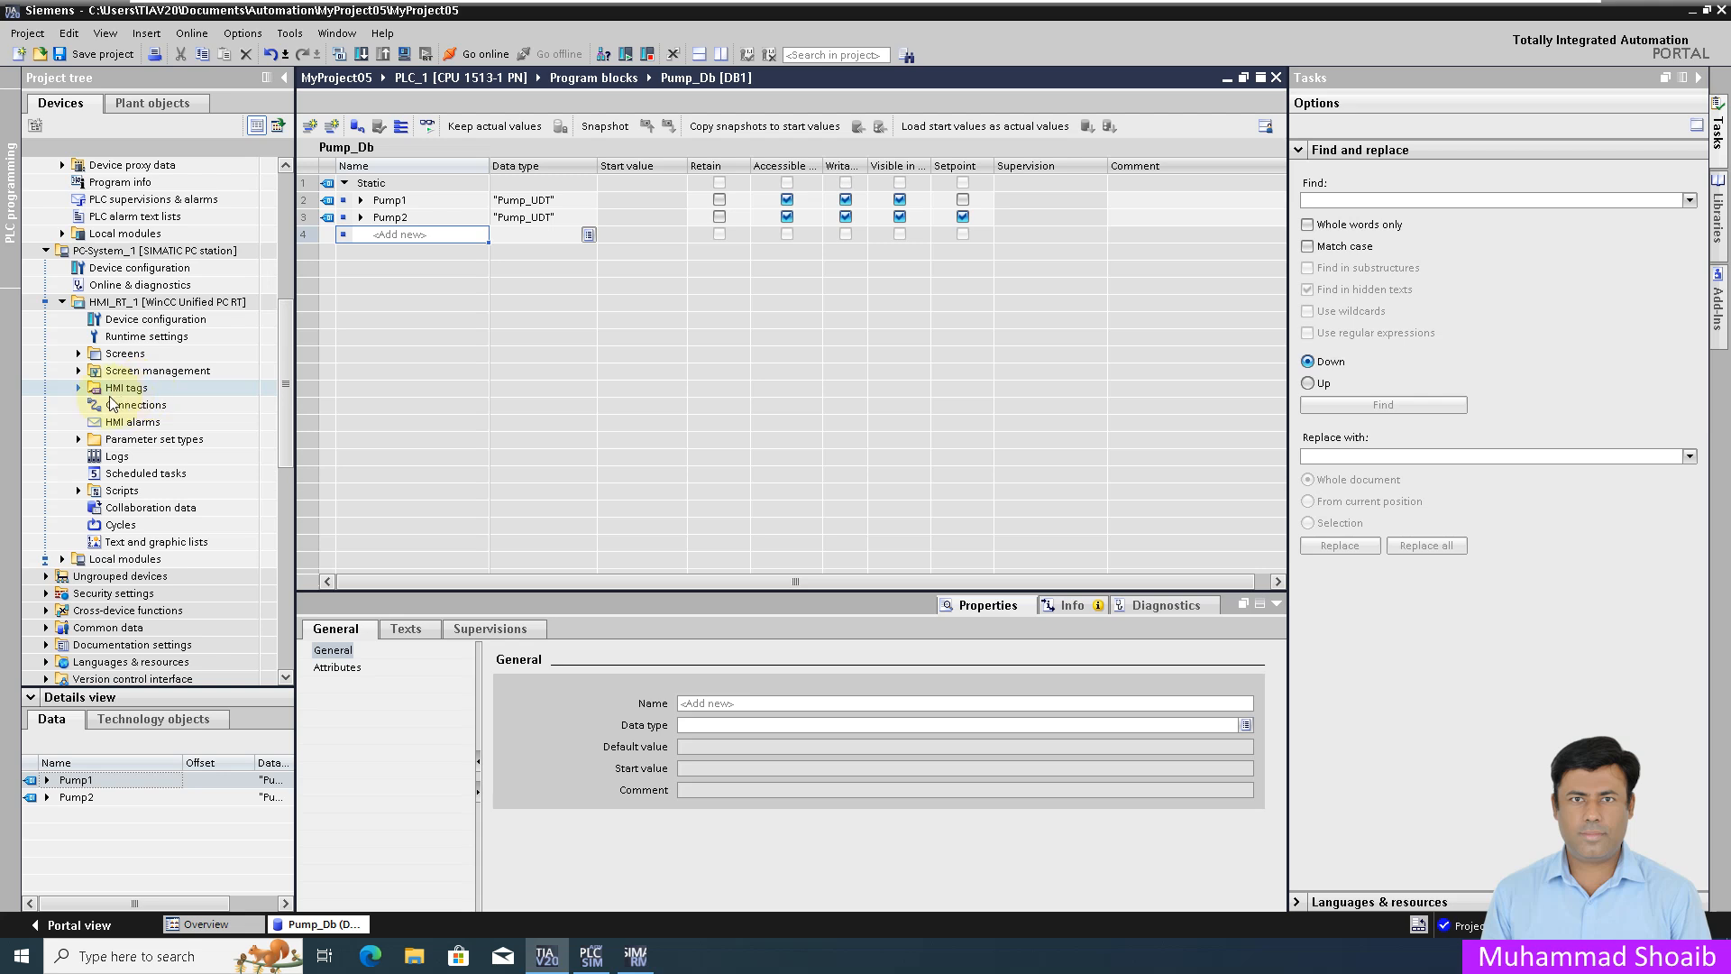
{"action": "double_click", "coordinate": [114, 392]}
{"action": "double_click", "coordinate": [129, 407]}
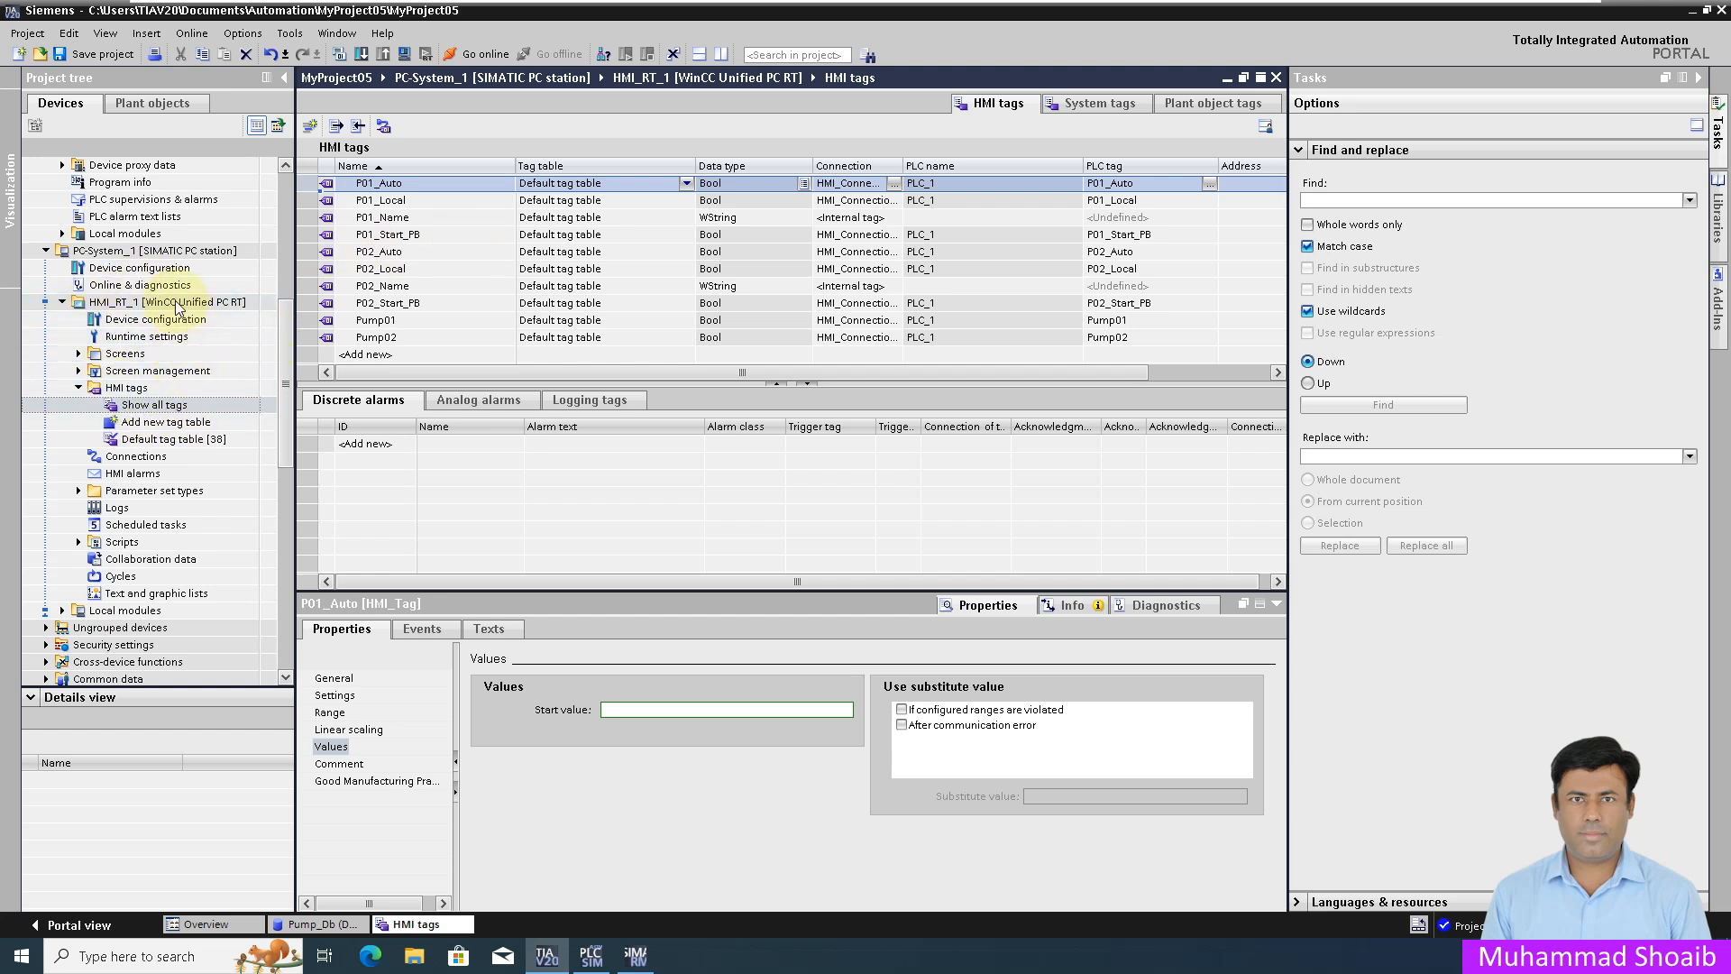
{"action": "left_click_drag", "start_coordinate": [285, 365], "coordinate": [283, 305]}
{"action": "scroll", "coordinate": [284, 304], "scroll_direction": "up", "scroll_amount": 1}
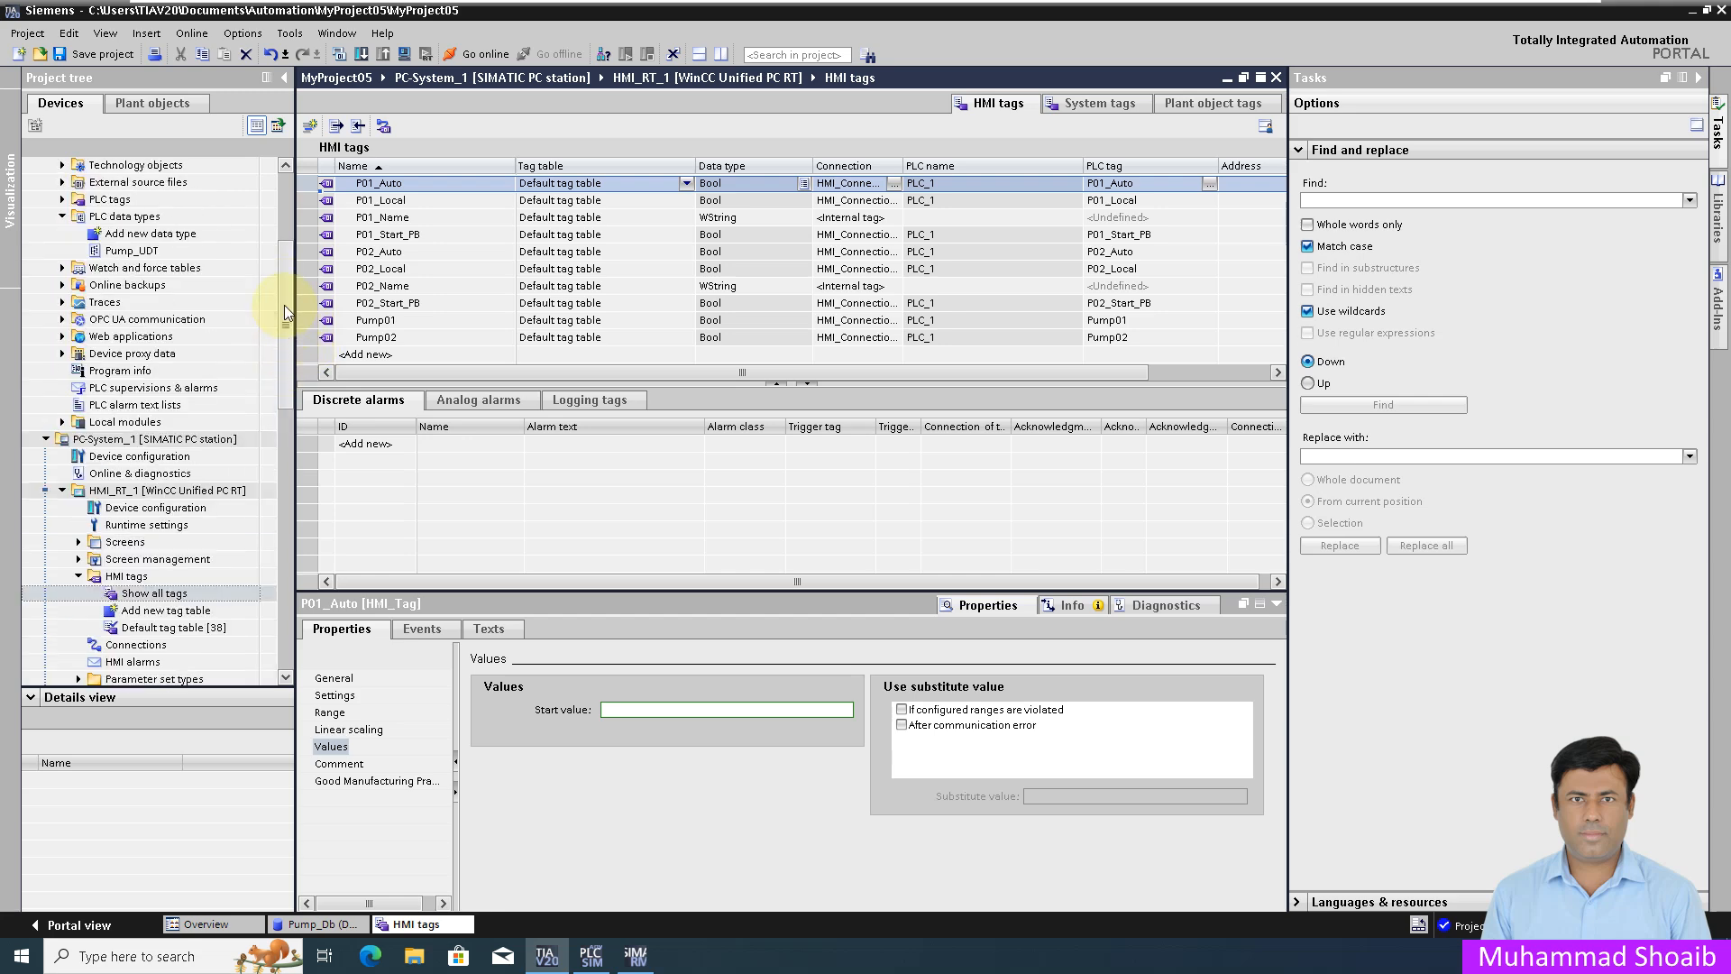
Step: Drag Pump_Db's Pump1 into the HMI tags table as tag Pump_Db_Pump1
{"action": "scroll", "coordinate": [287, 236], "scroll_direction": "up", "scroll_amount": 2}
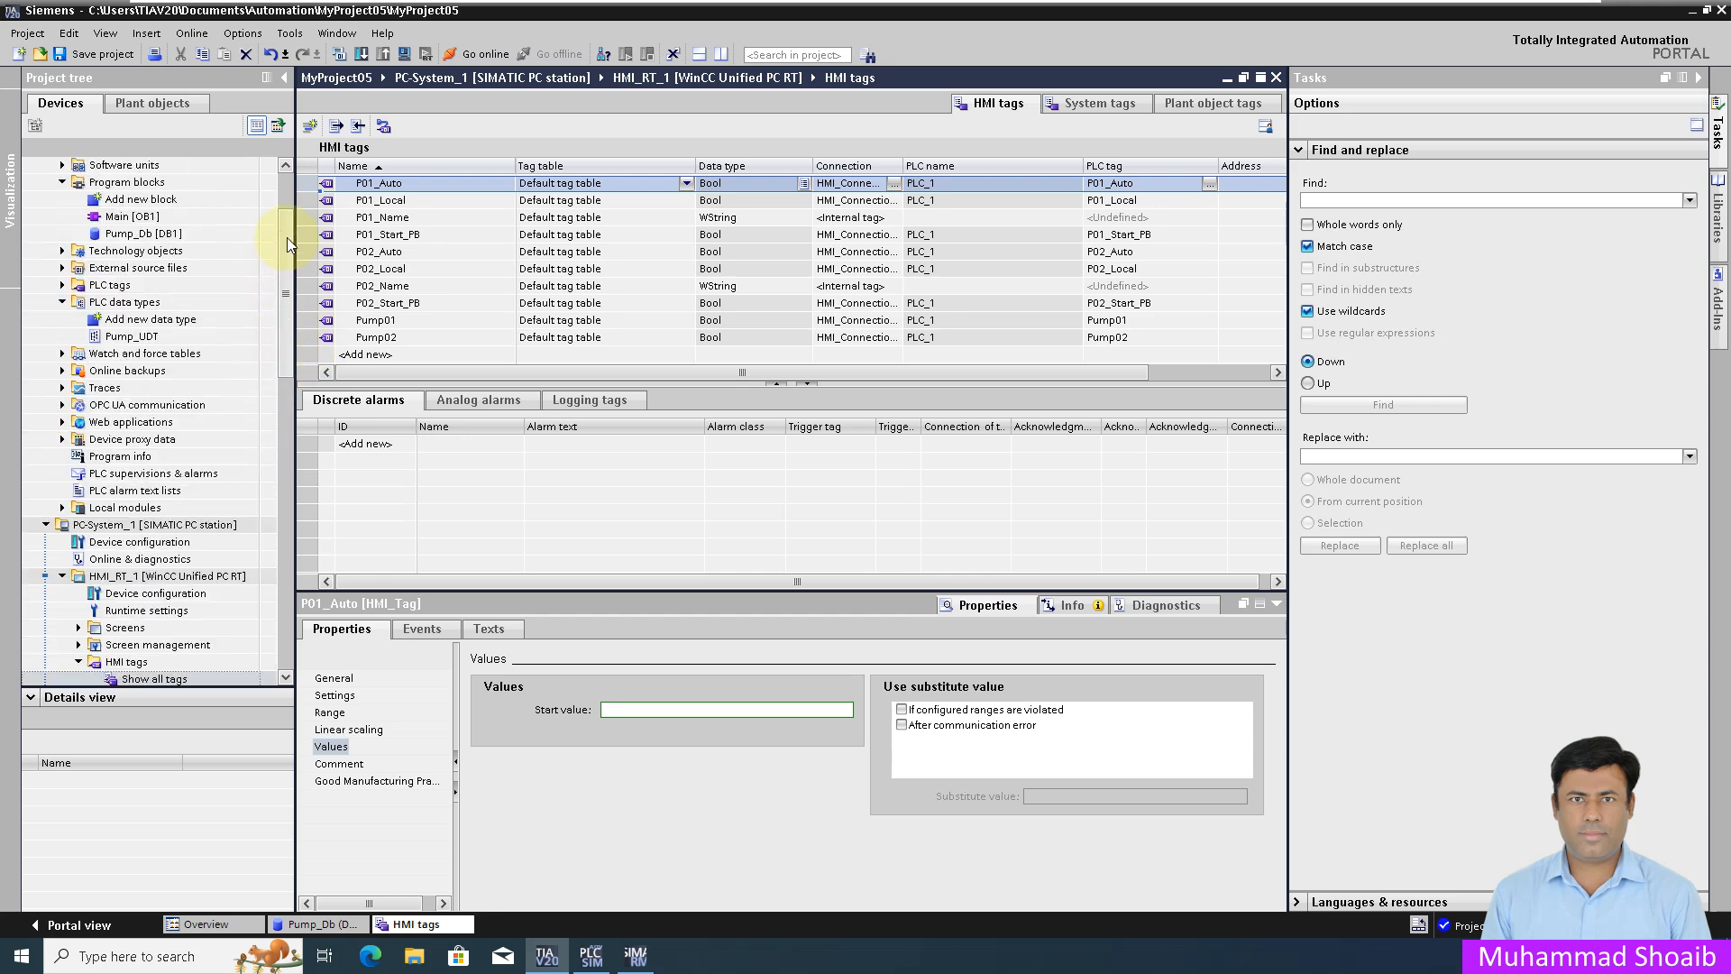
{"action": "left_click", "coordinate": [147, 236]}
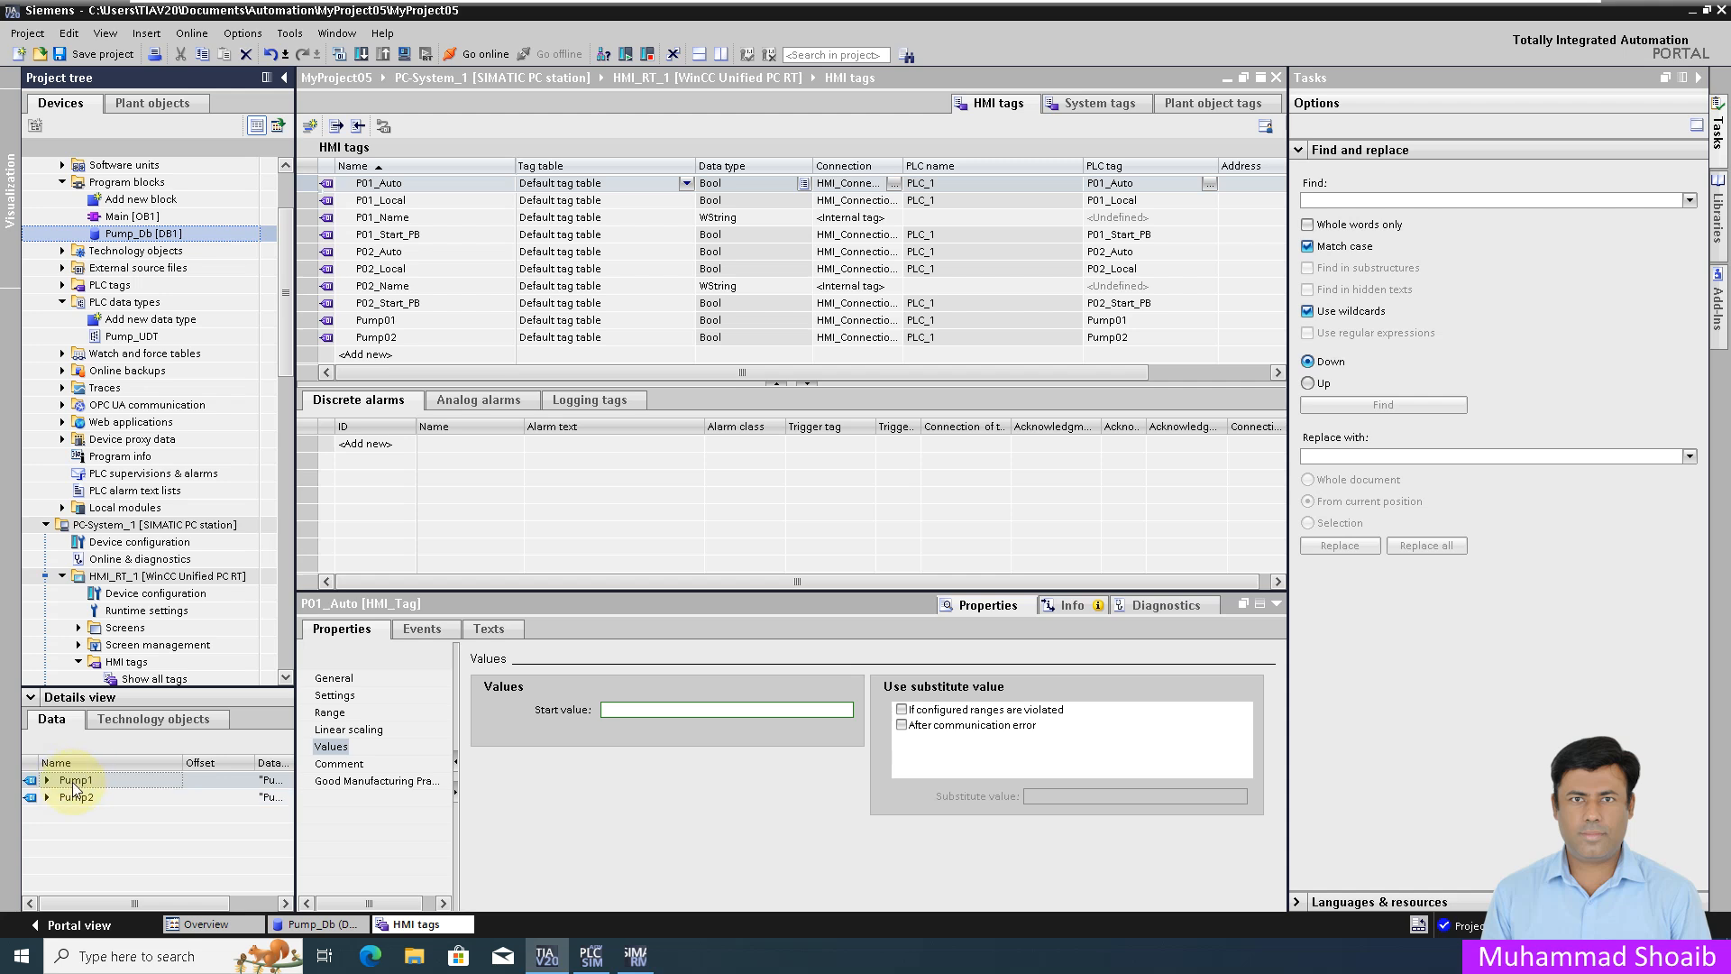
{"action": "left_click_drag", "start_coordinate": [75, 787], "coordinate": [422, 356]}
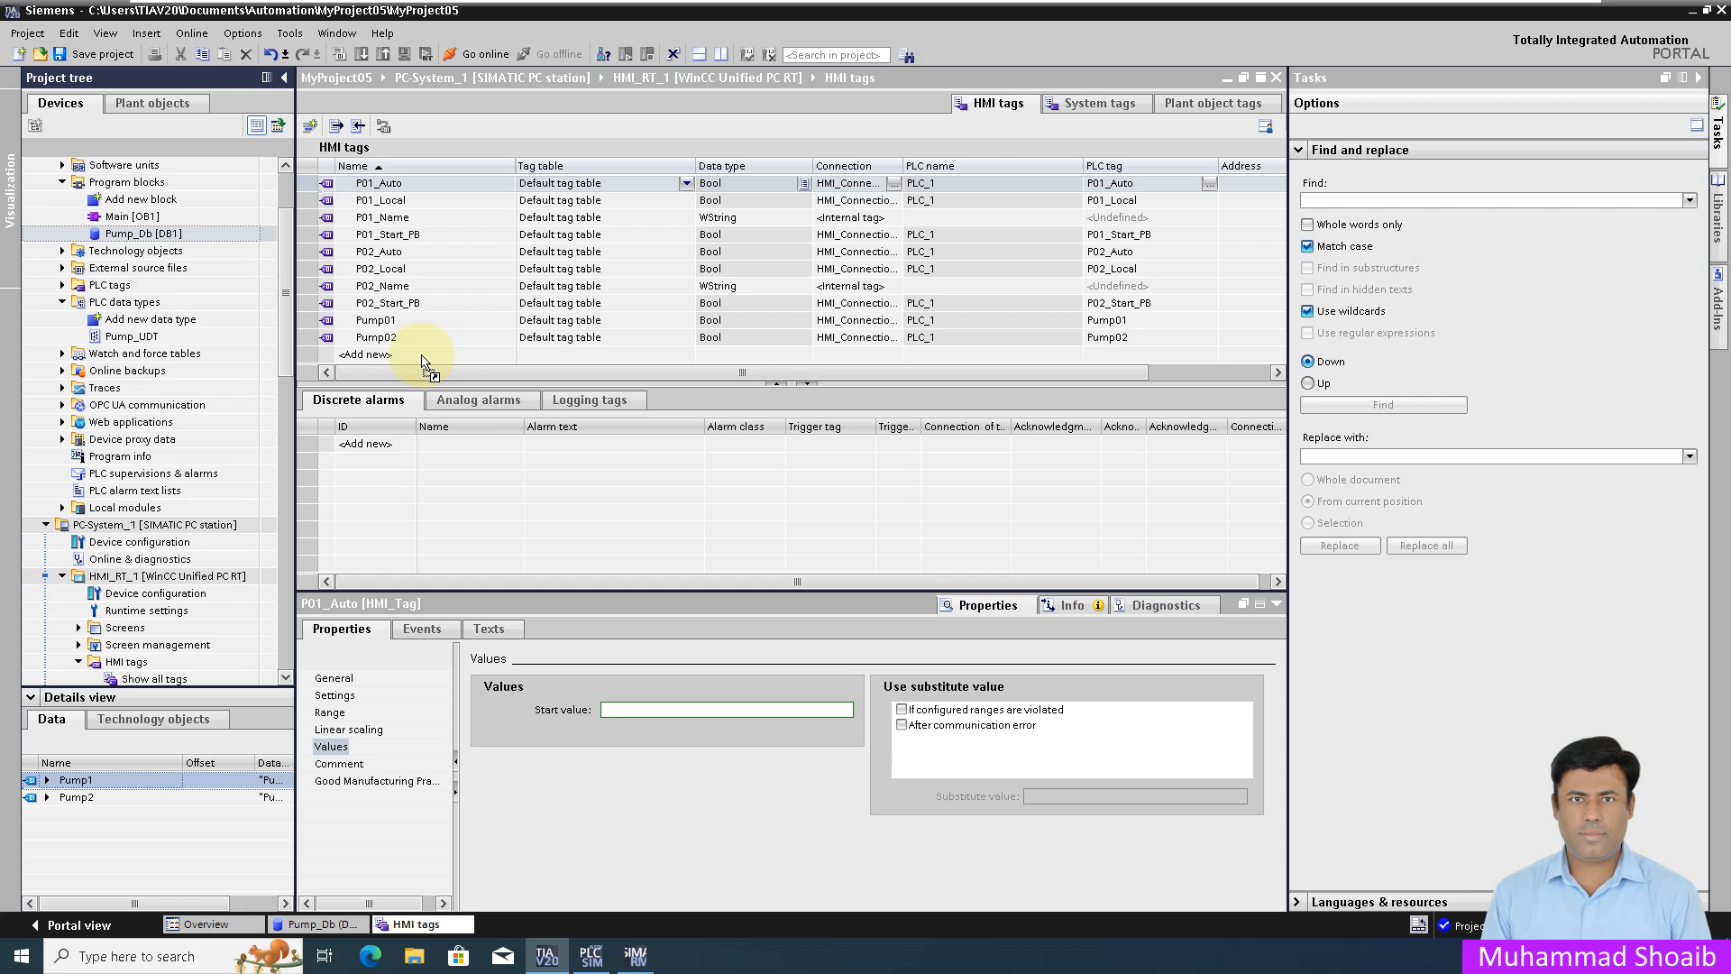
{"action": "left_click_drag", "start_coordinate": [422, 356], "coordinate": [421, 355]}
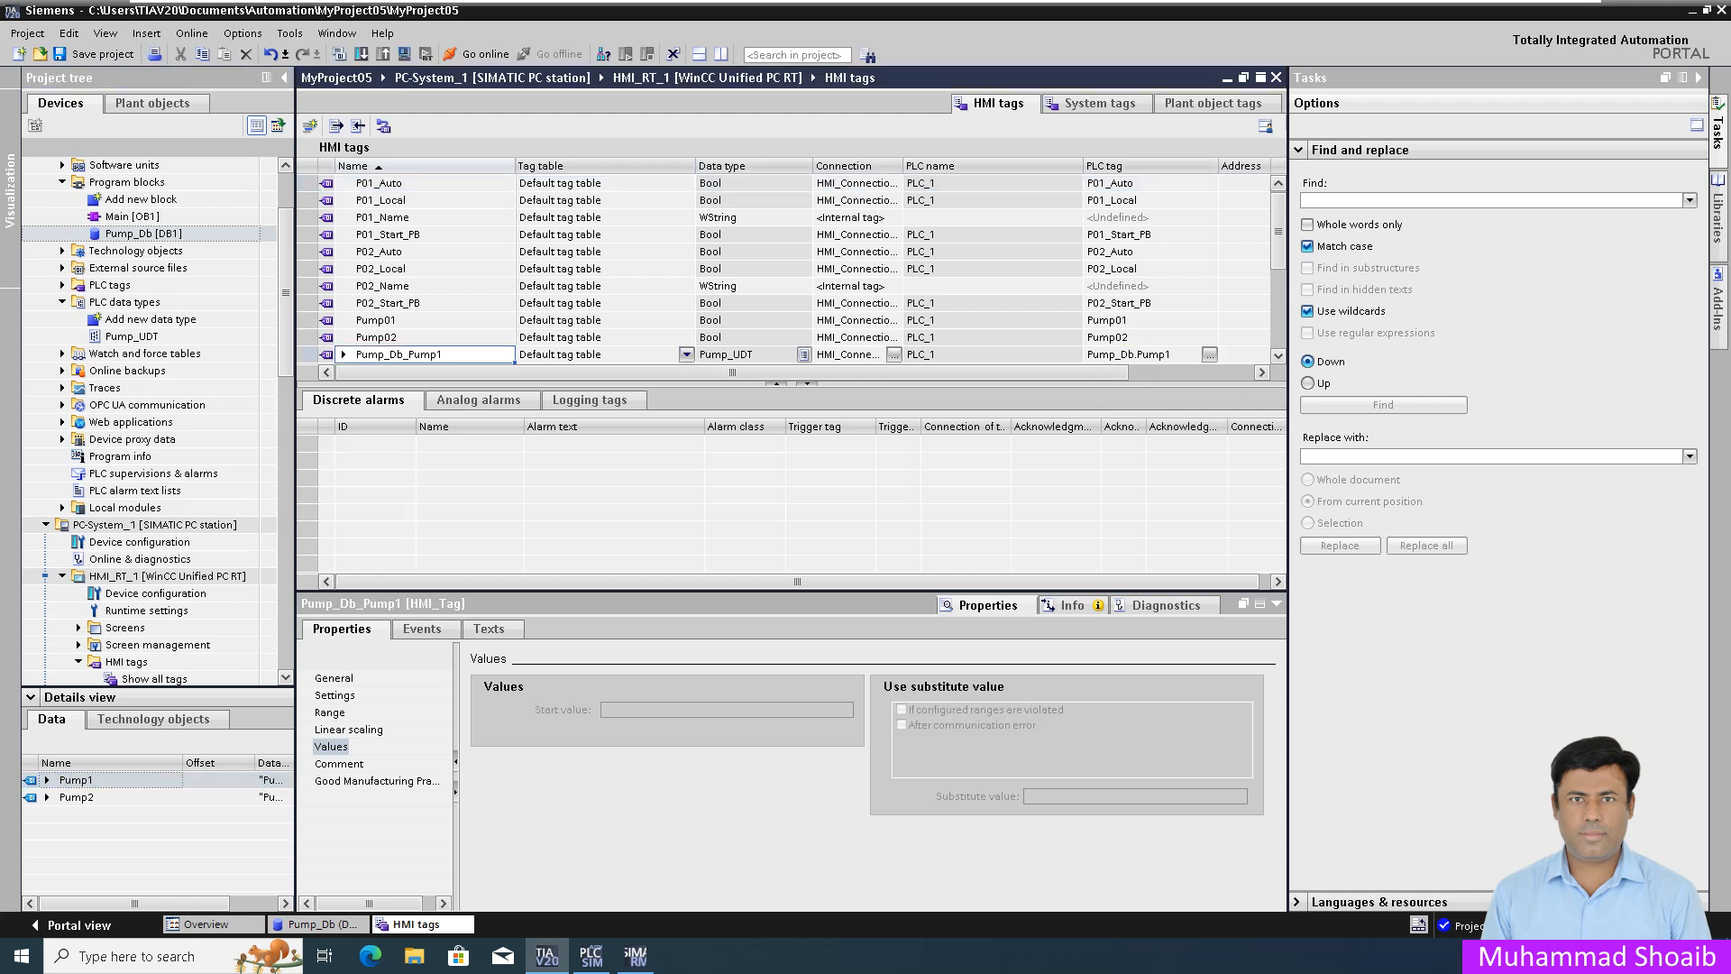
Step: Add Pump2 as HMI tag Pump_Db_Pump2, check Pump_Db_Pump1's members, and open the Libraries pane
{"action": "left_click", "coordinate": [66, 798]}
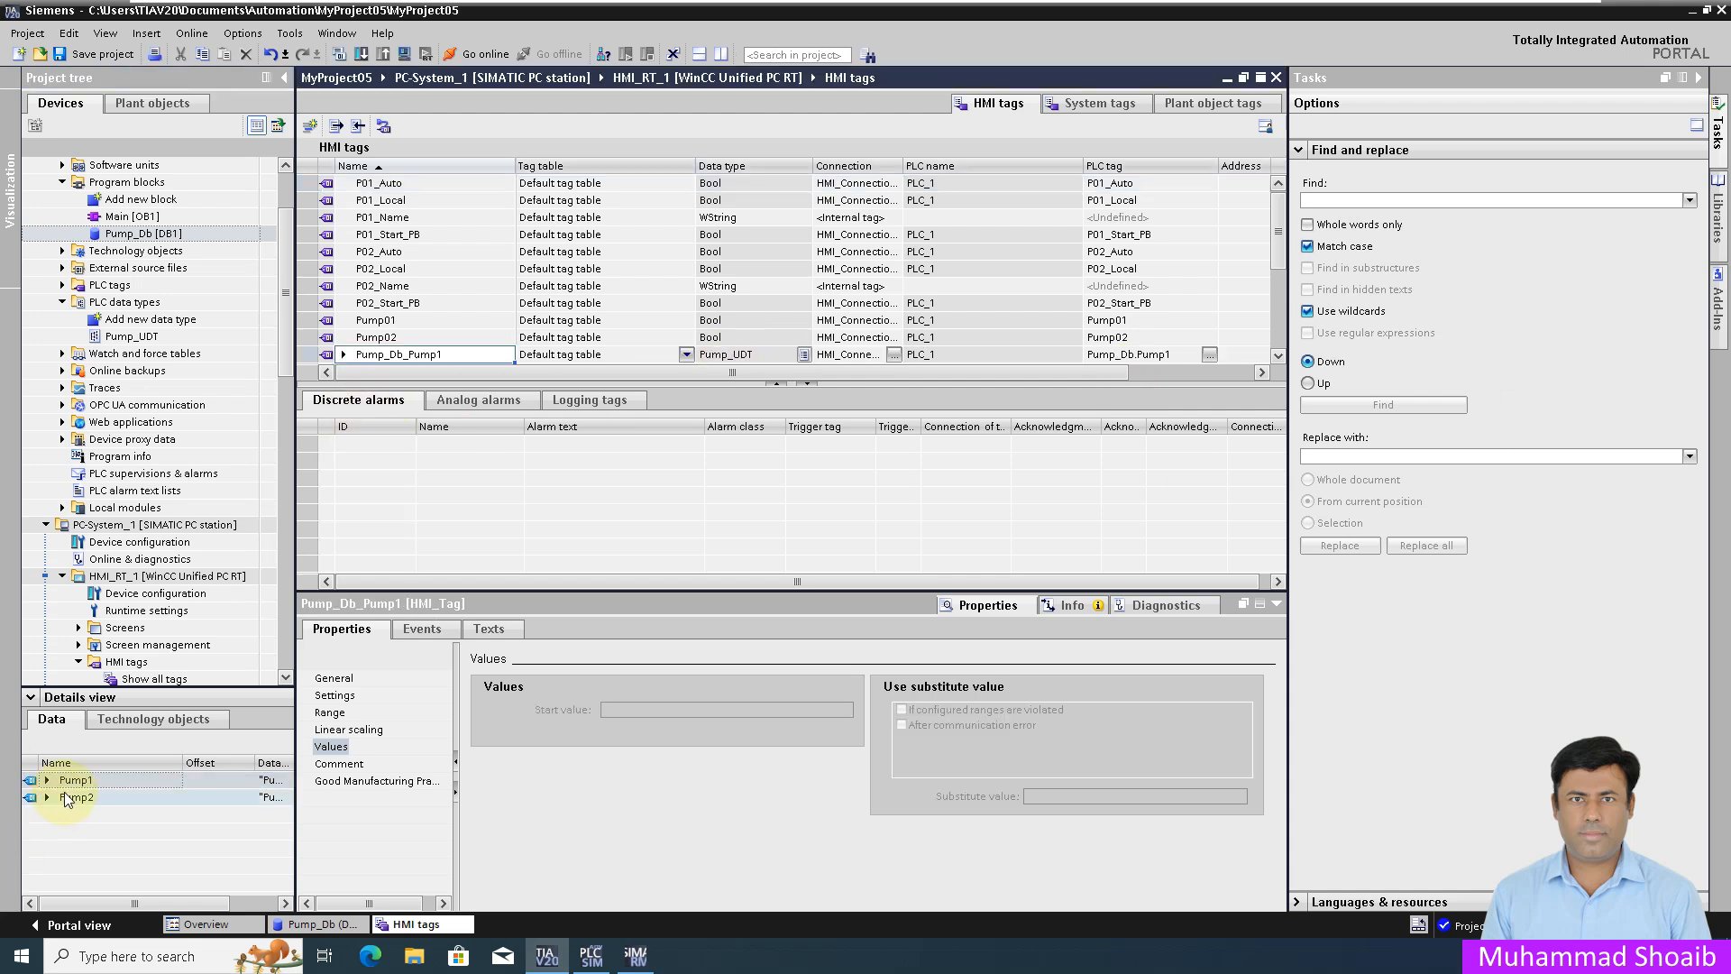
{"action": "left_click_drag", "start_coordinate": [69, 793], "coordinate": [396, 362]}
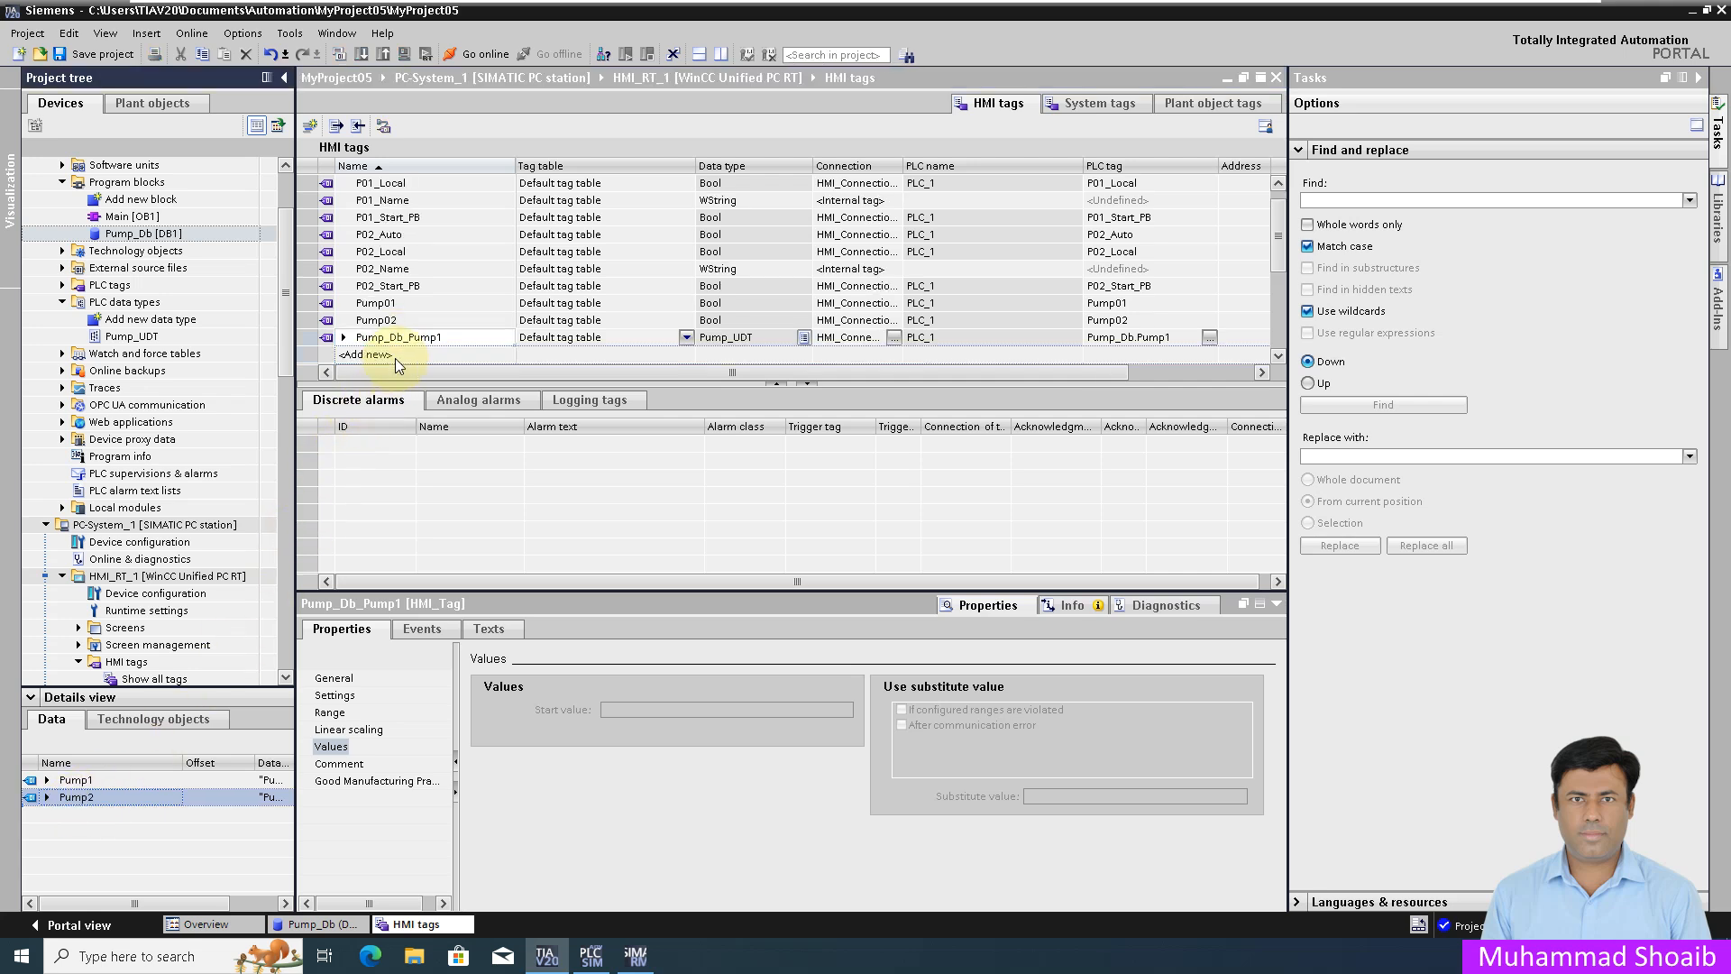
{"action": "double_click", "coordinate": [396, 357]}
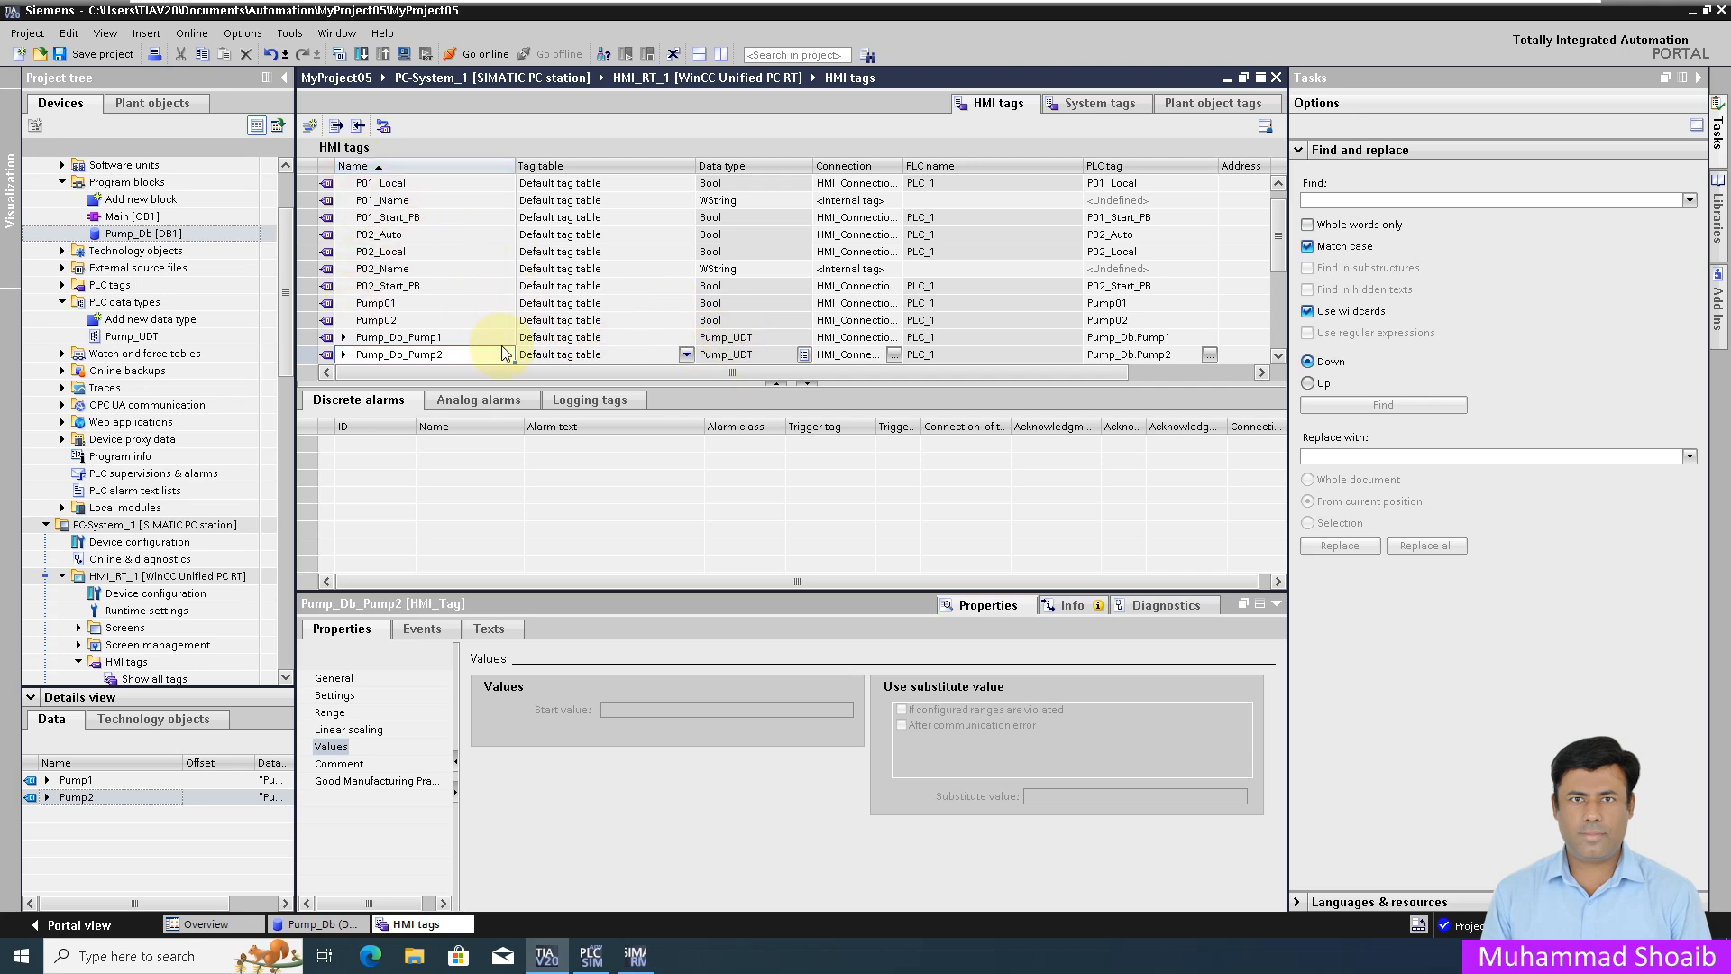
{"action": "left_click", "coordinate": [344, 337]}
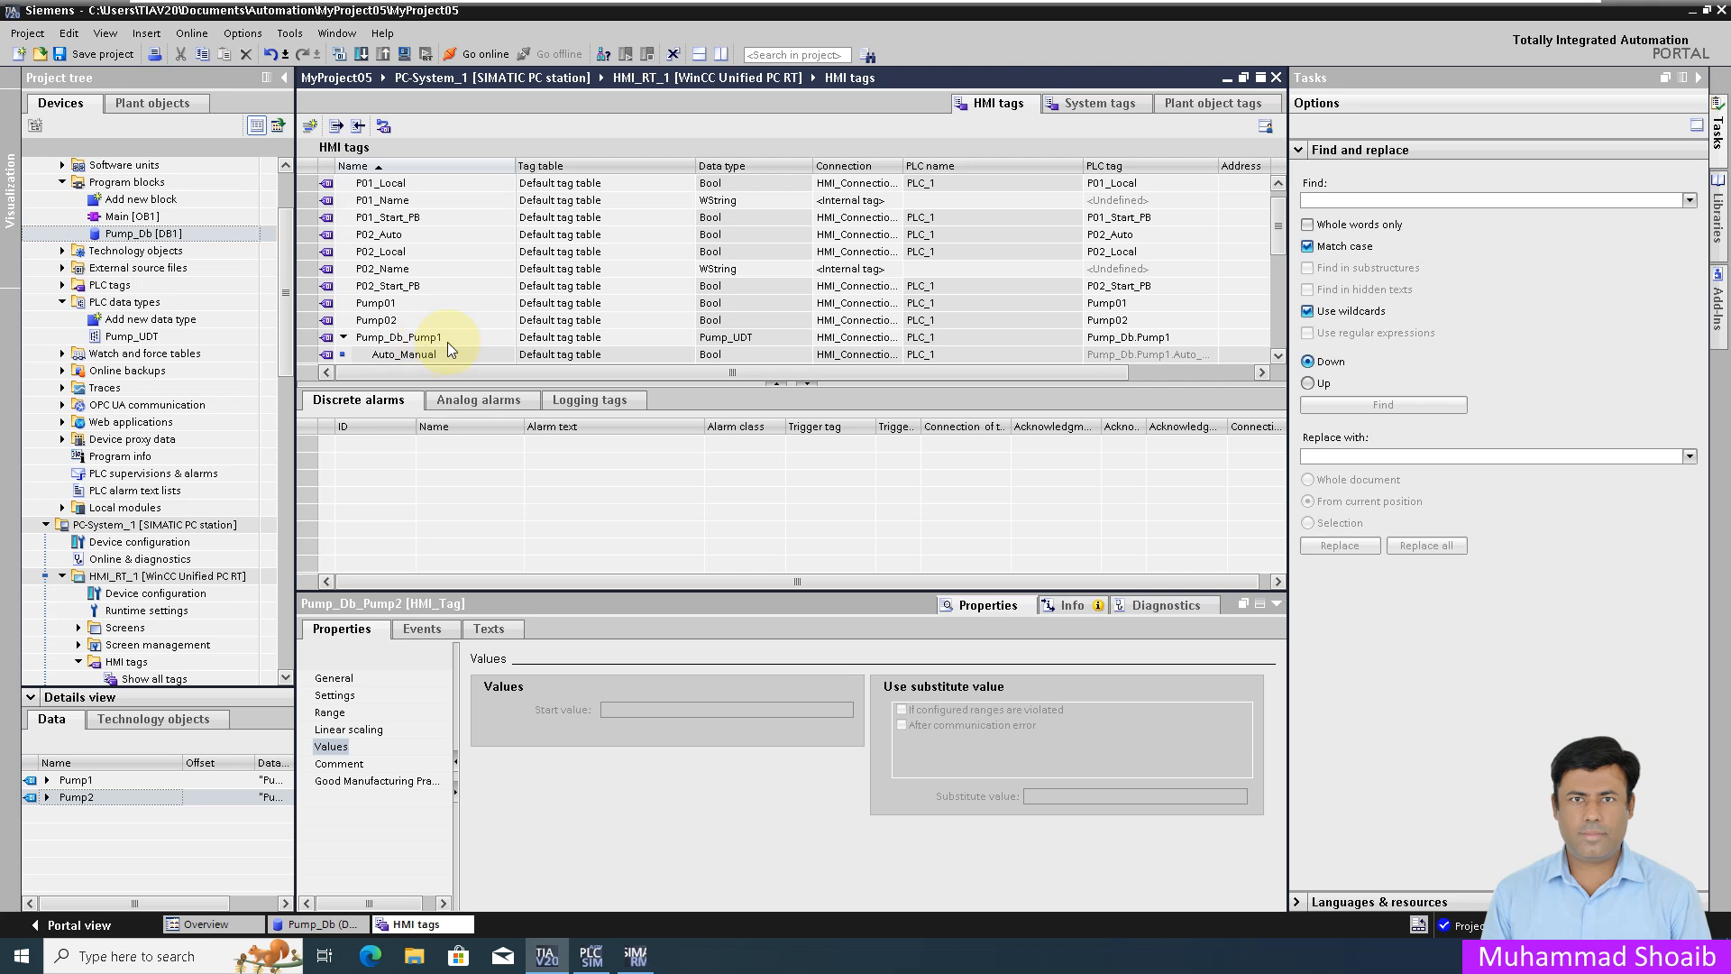
{"action": "scroll", "coordinate": [473, 331], "scroll_direction": "down", "scroll_amount": 4}
{"action": "scroll", "coordinate": [471, 292], "scroll_direction": "up", "scroll_amount": 3}
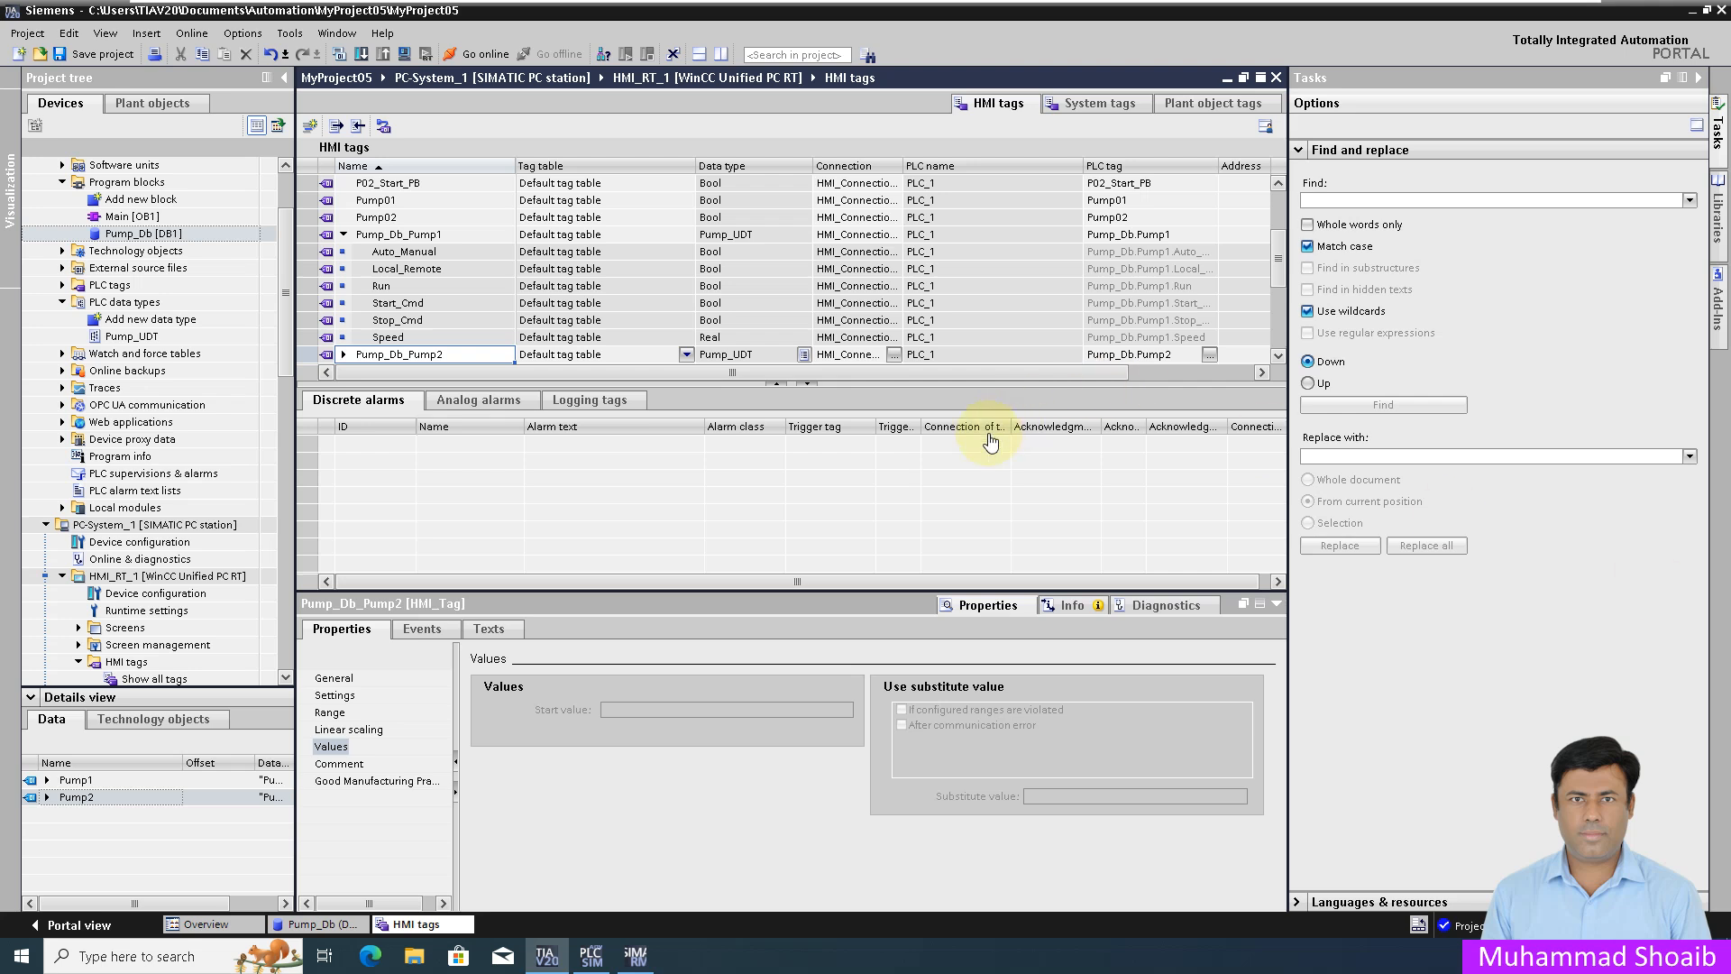
{"action": "left_click", "coordinate": [1724, 226]}
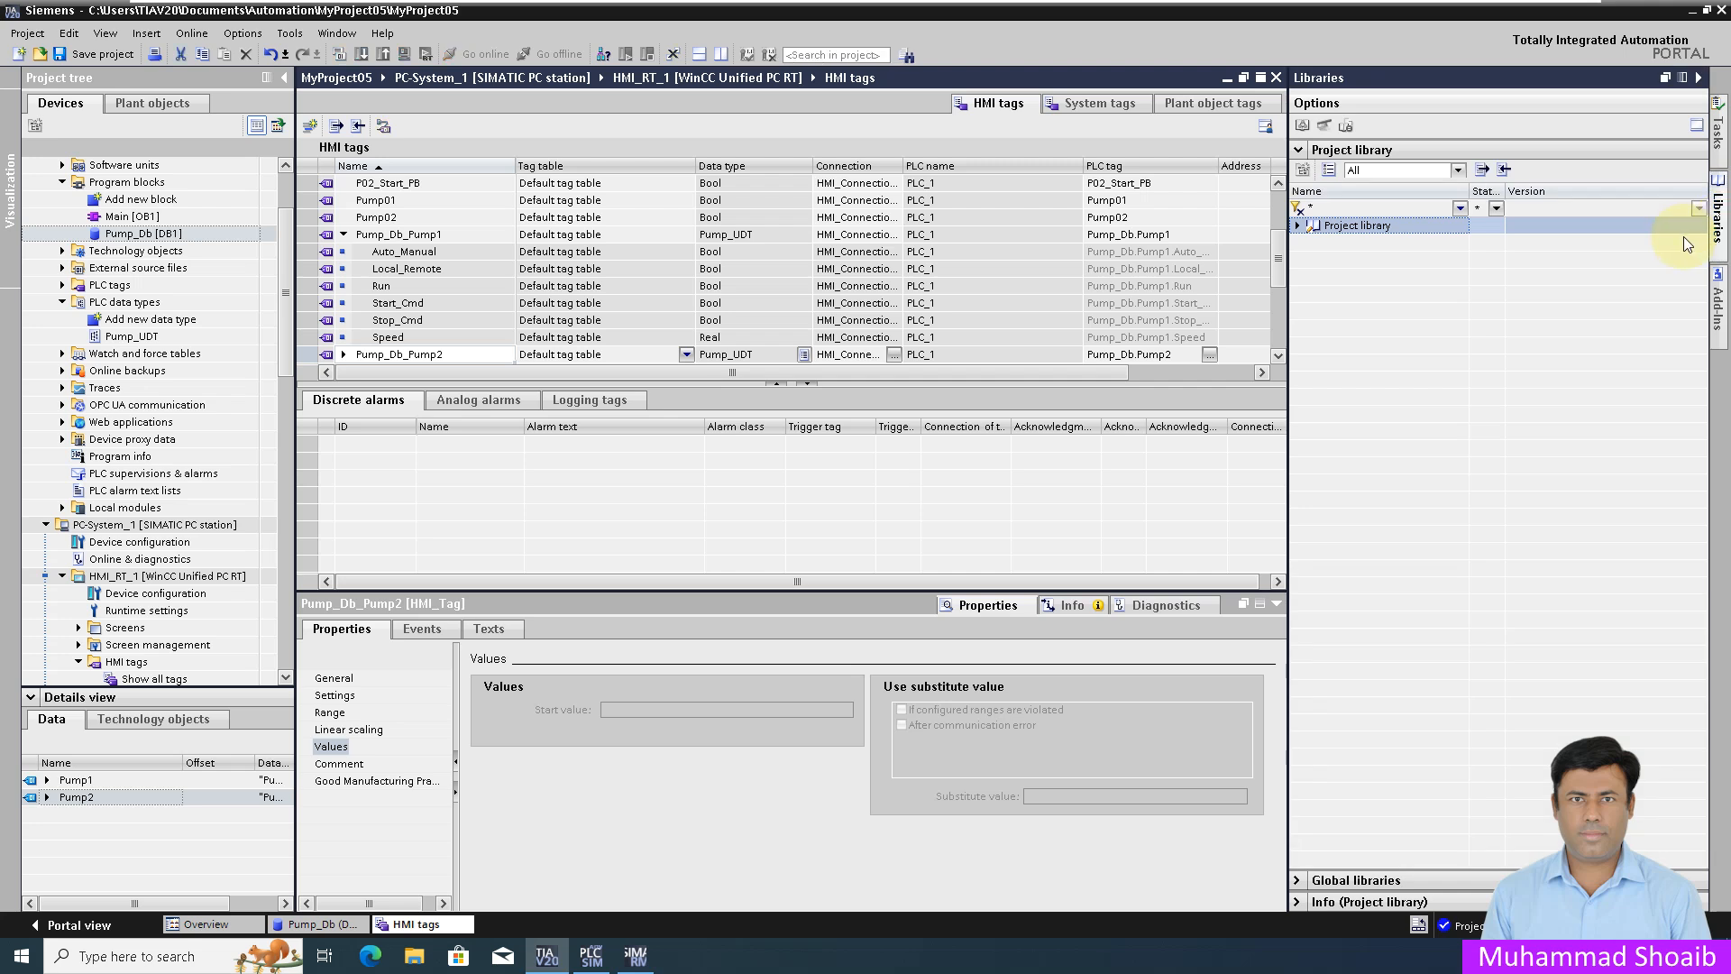
Step: Drag Pump_UDT into the project library's Types folder and confirm it as version 0.0.1
{"action": "left_click", "coordinate": [1300, 226]}
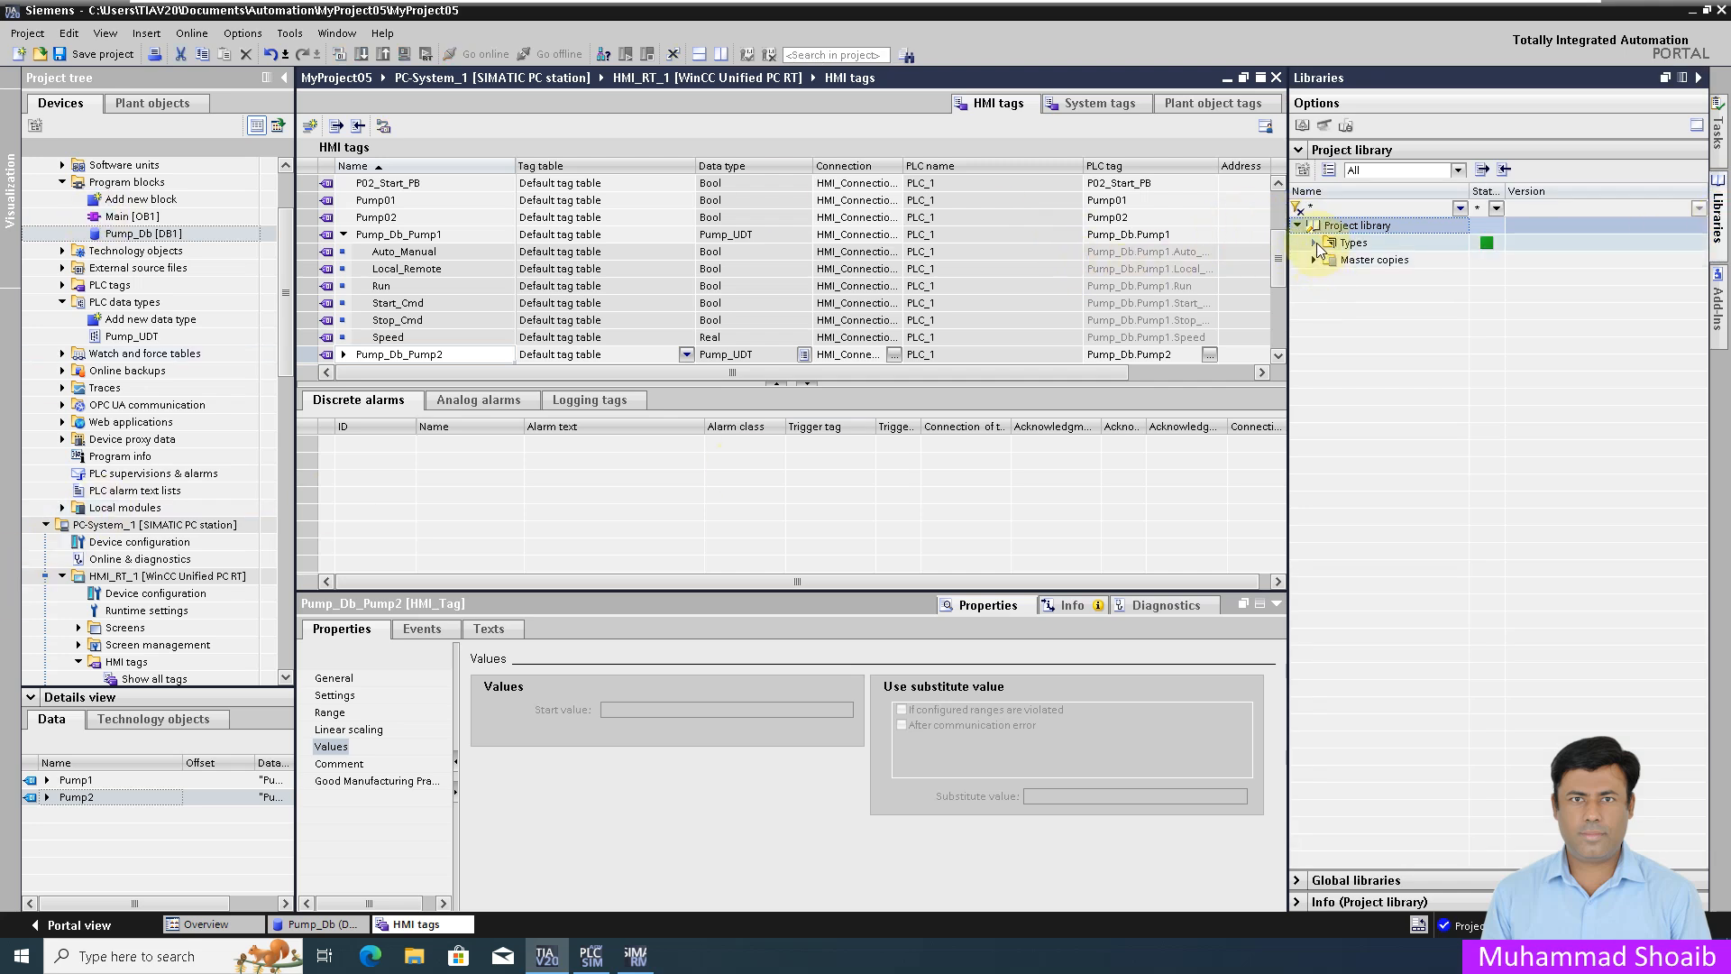
{"action": "left_click", "coordinate": [1317, 243]}
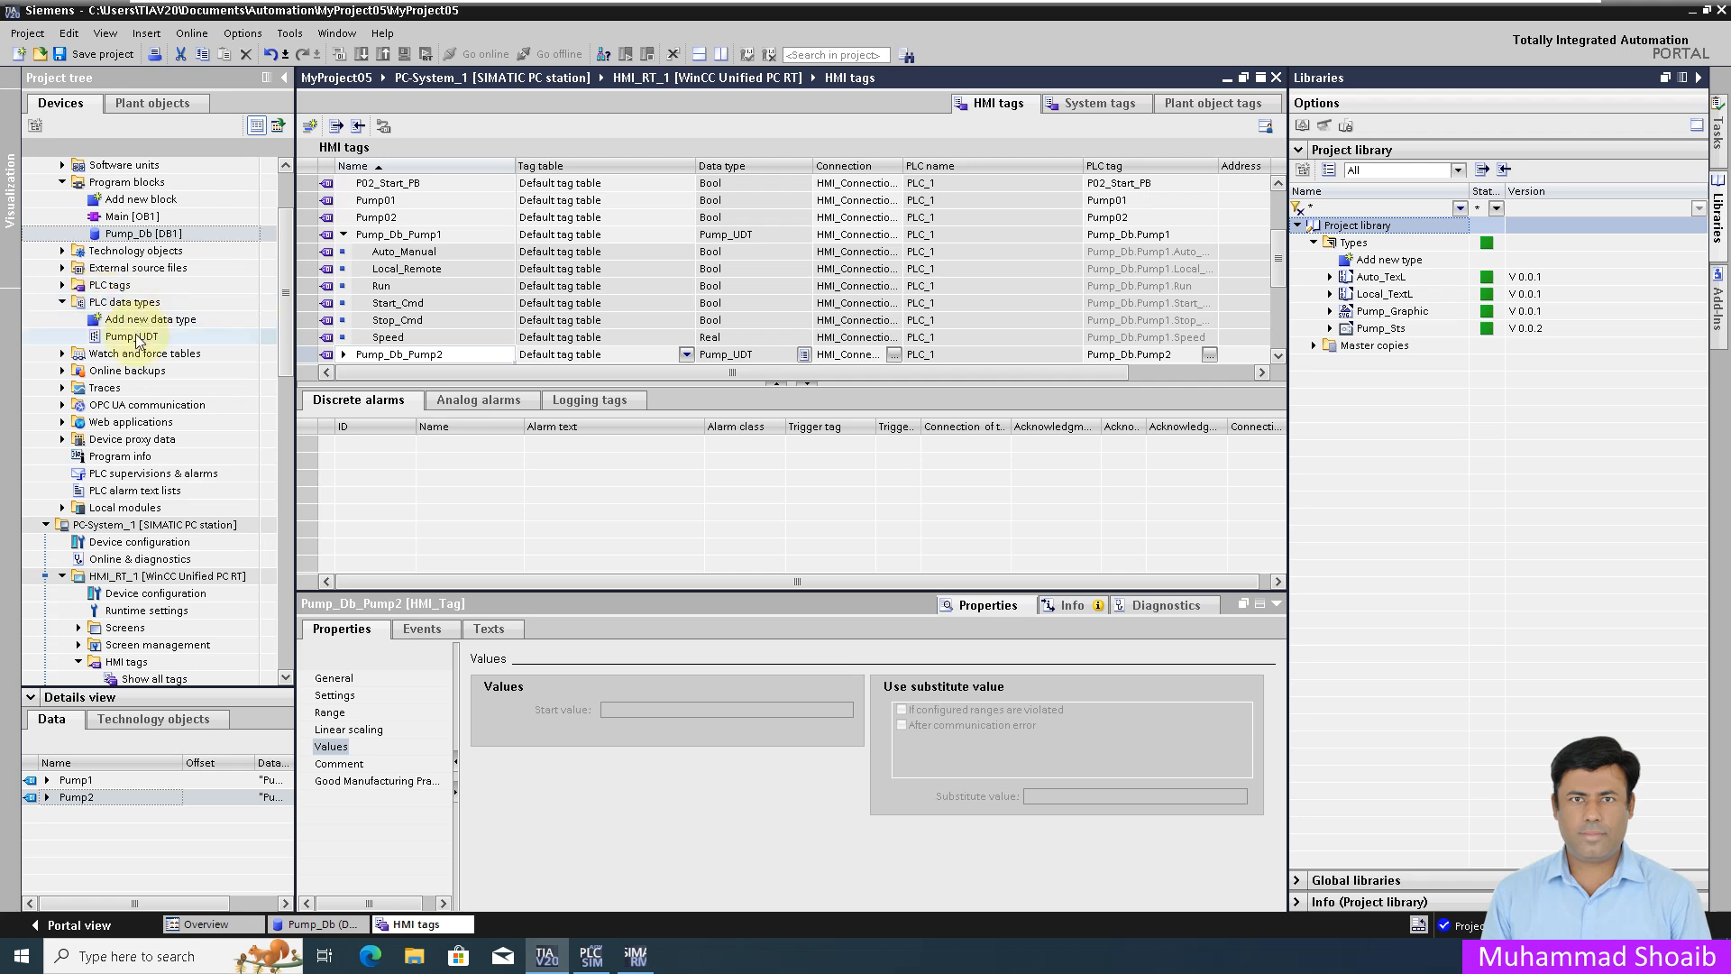
{"action": "left_click_drag", "start_coordinate": [132, 336], "coordinate": [1349, 245]}
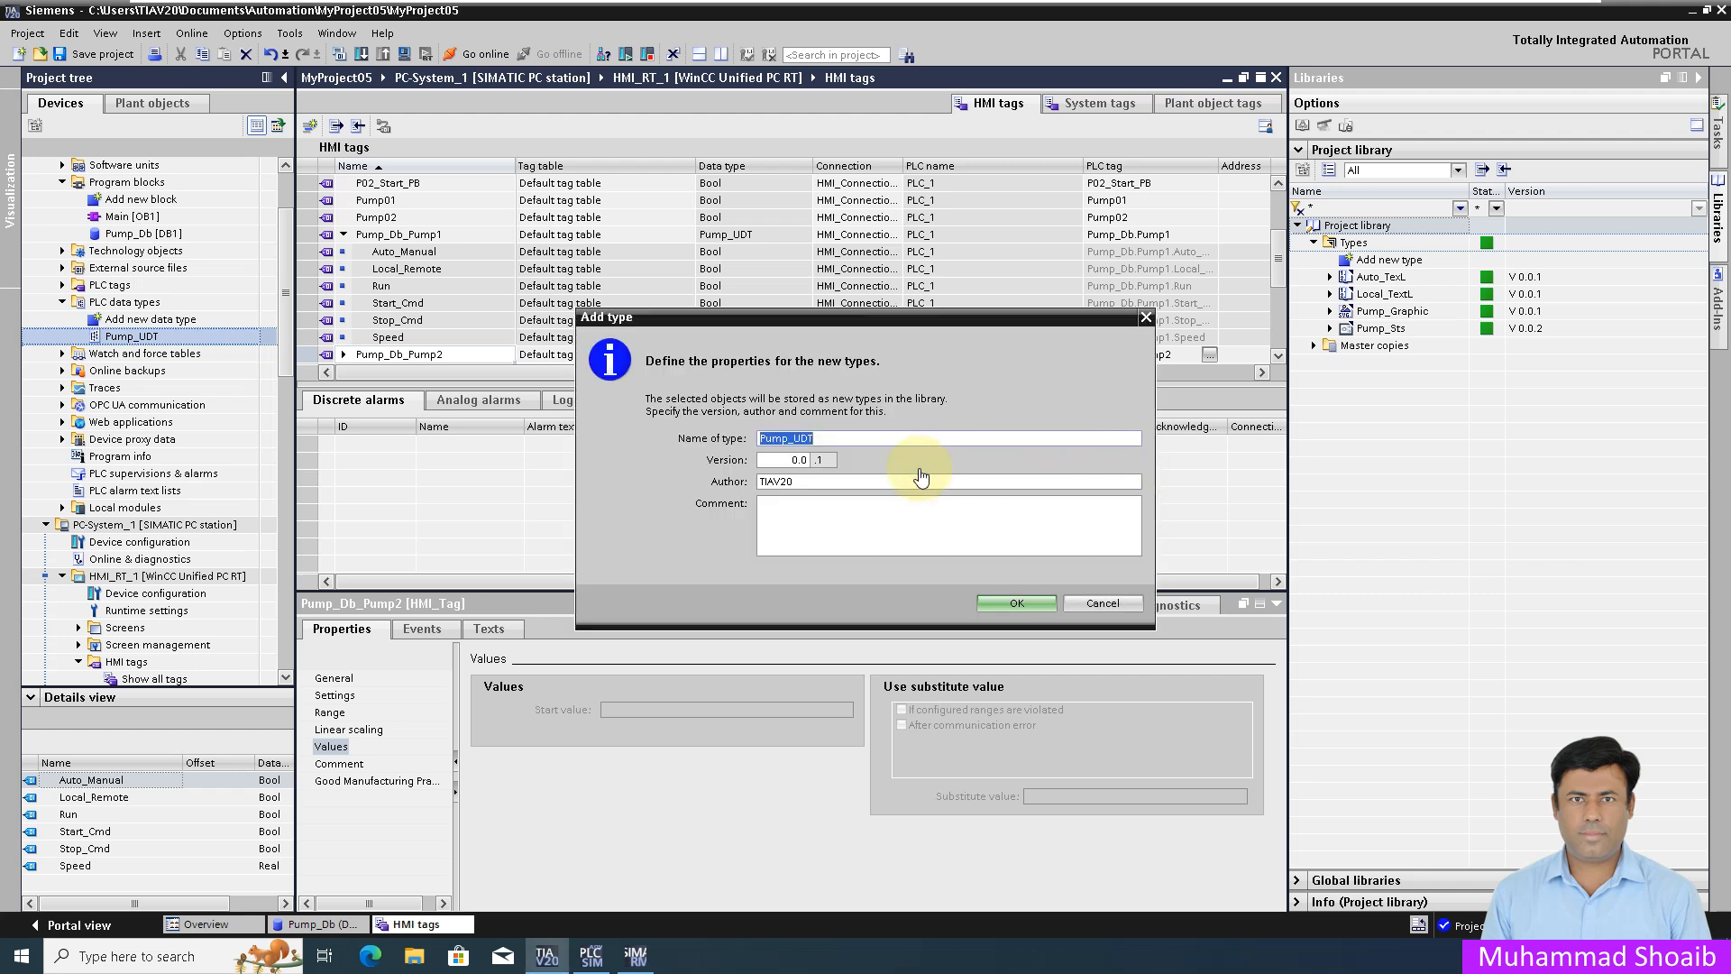
{"action": "left_click", "coordinate": [1011, 604]}
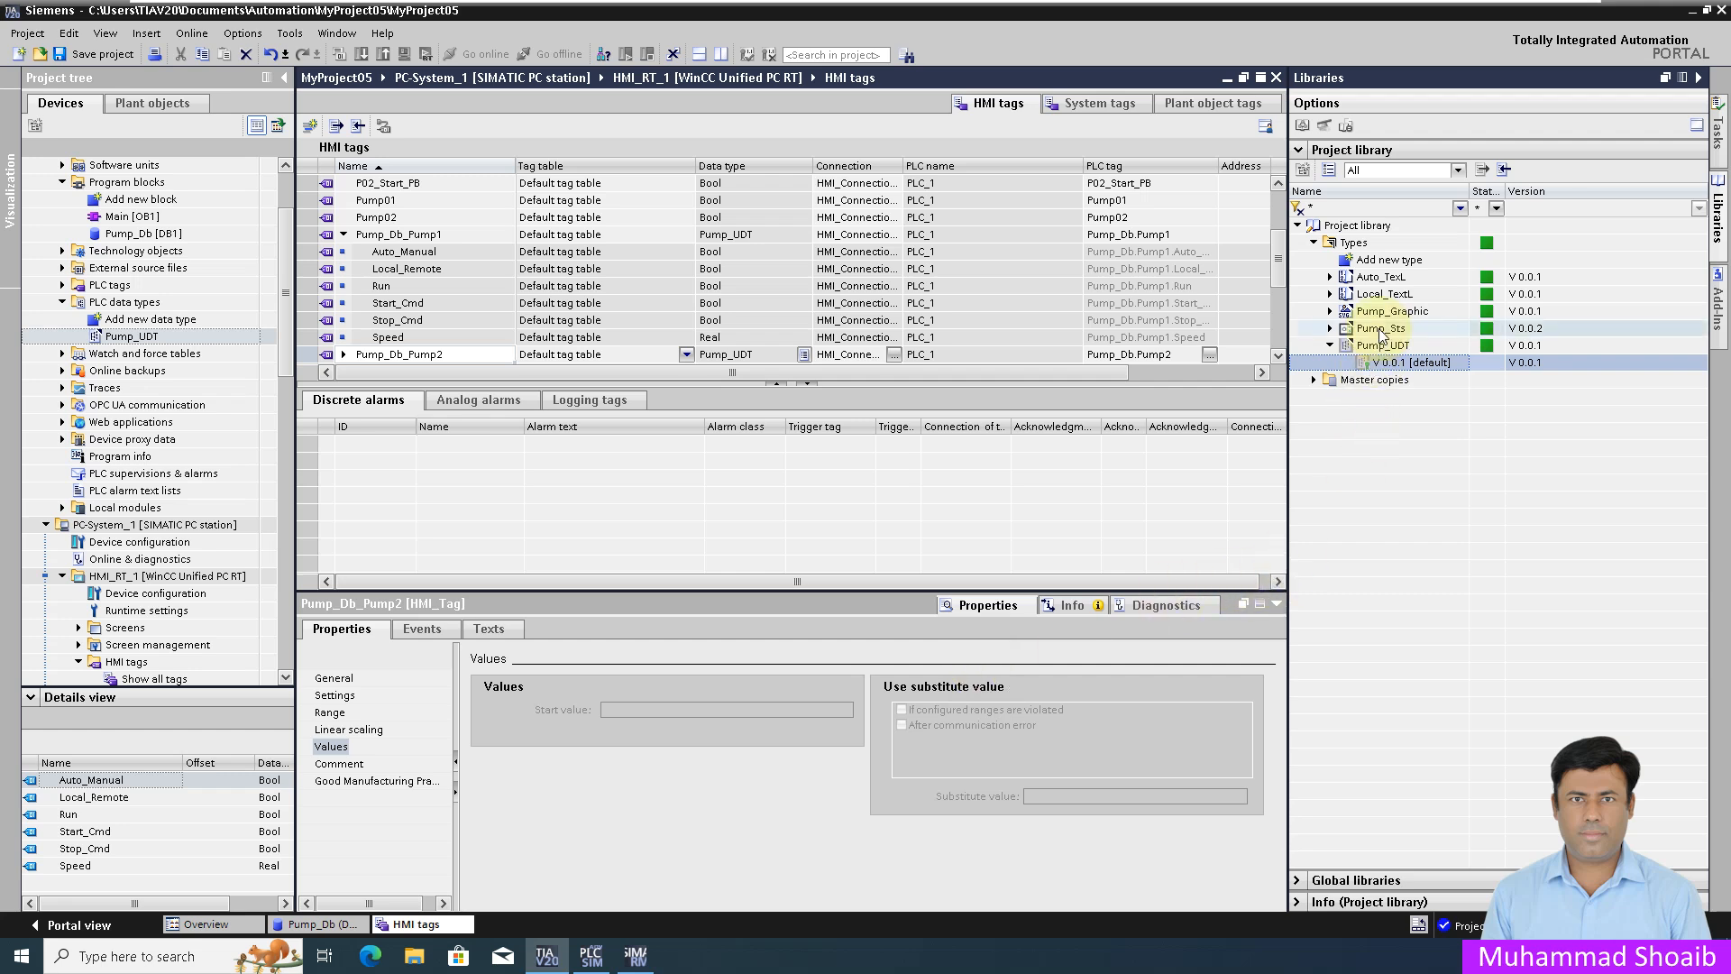
Step: Duplicate the Pump_Sts faceplate type in the project library as Pump_Sts_1
{"action": "left_click", "coordinate": [1329, 328]}
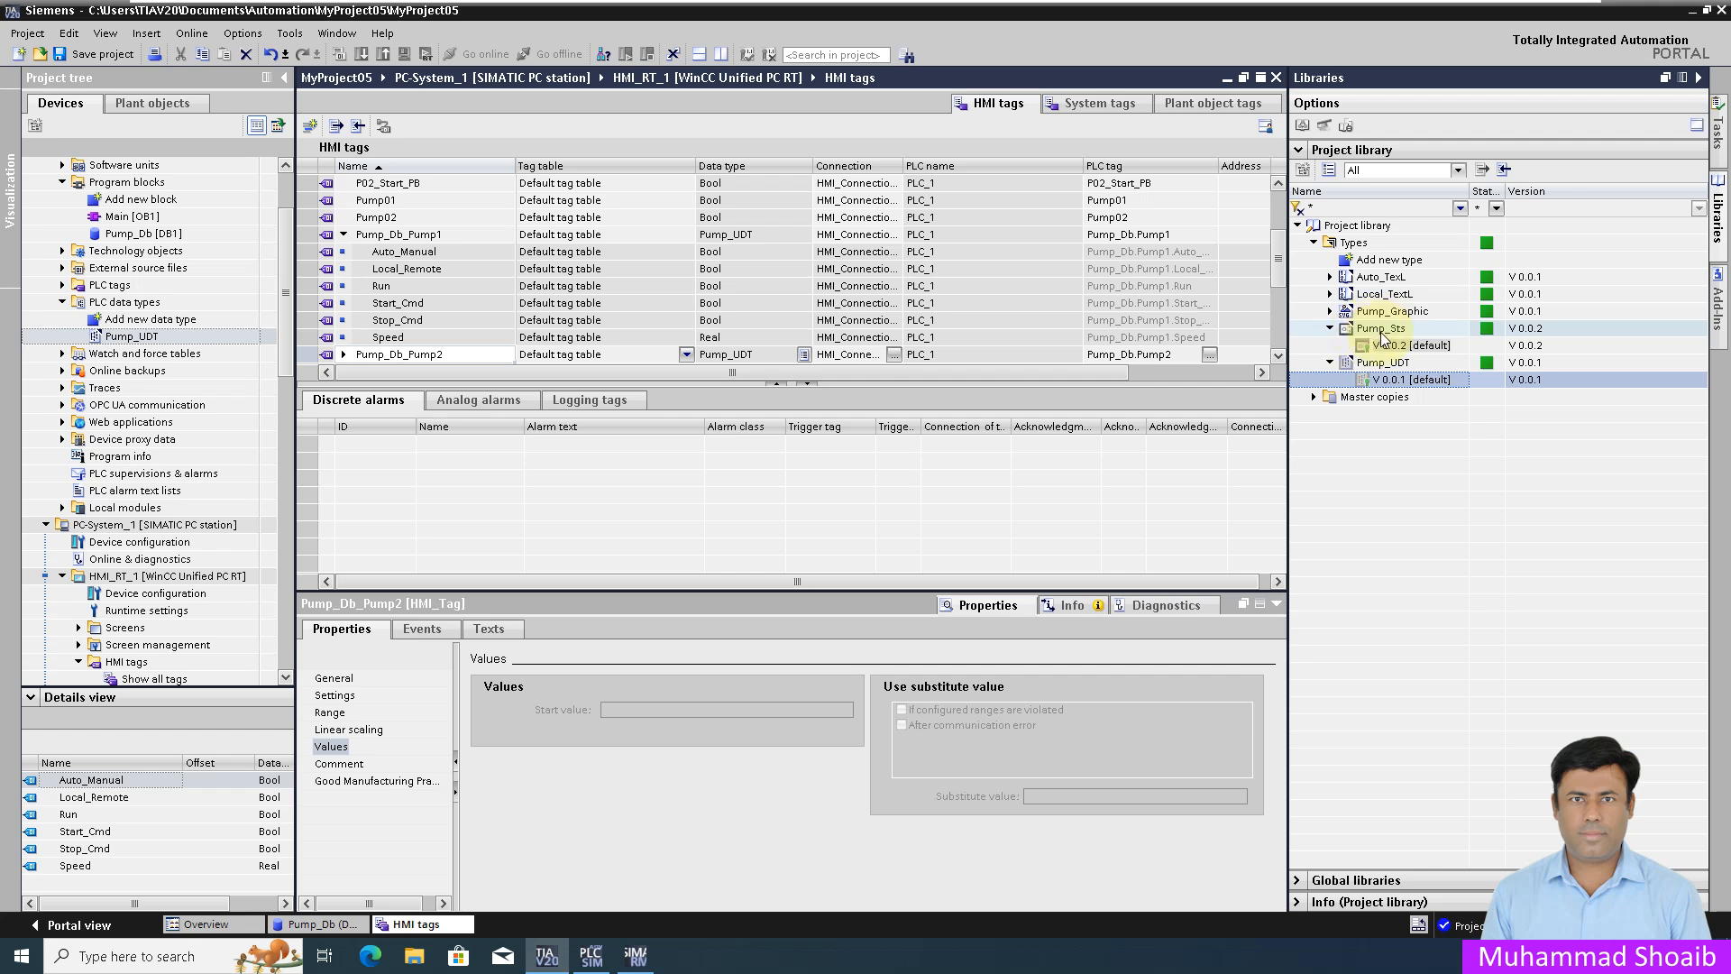
{"action": "left_click", "coordinate": [1385, 329]}
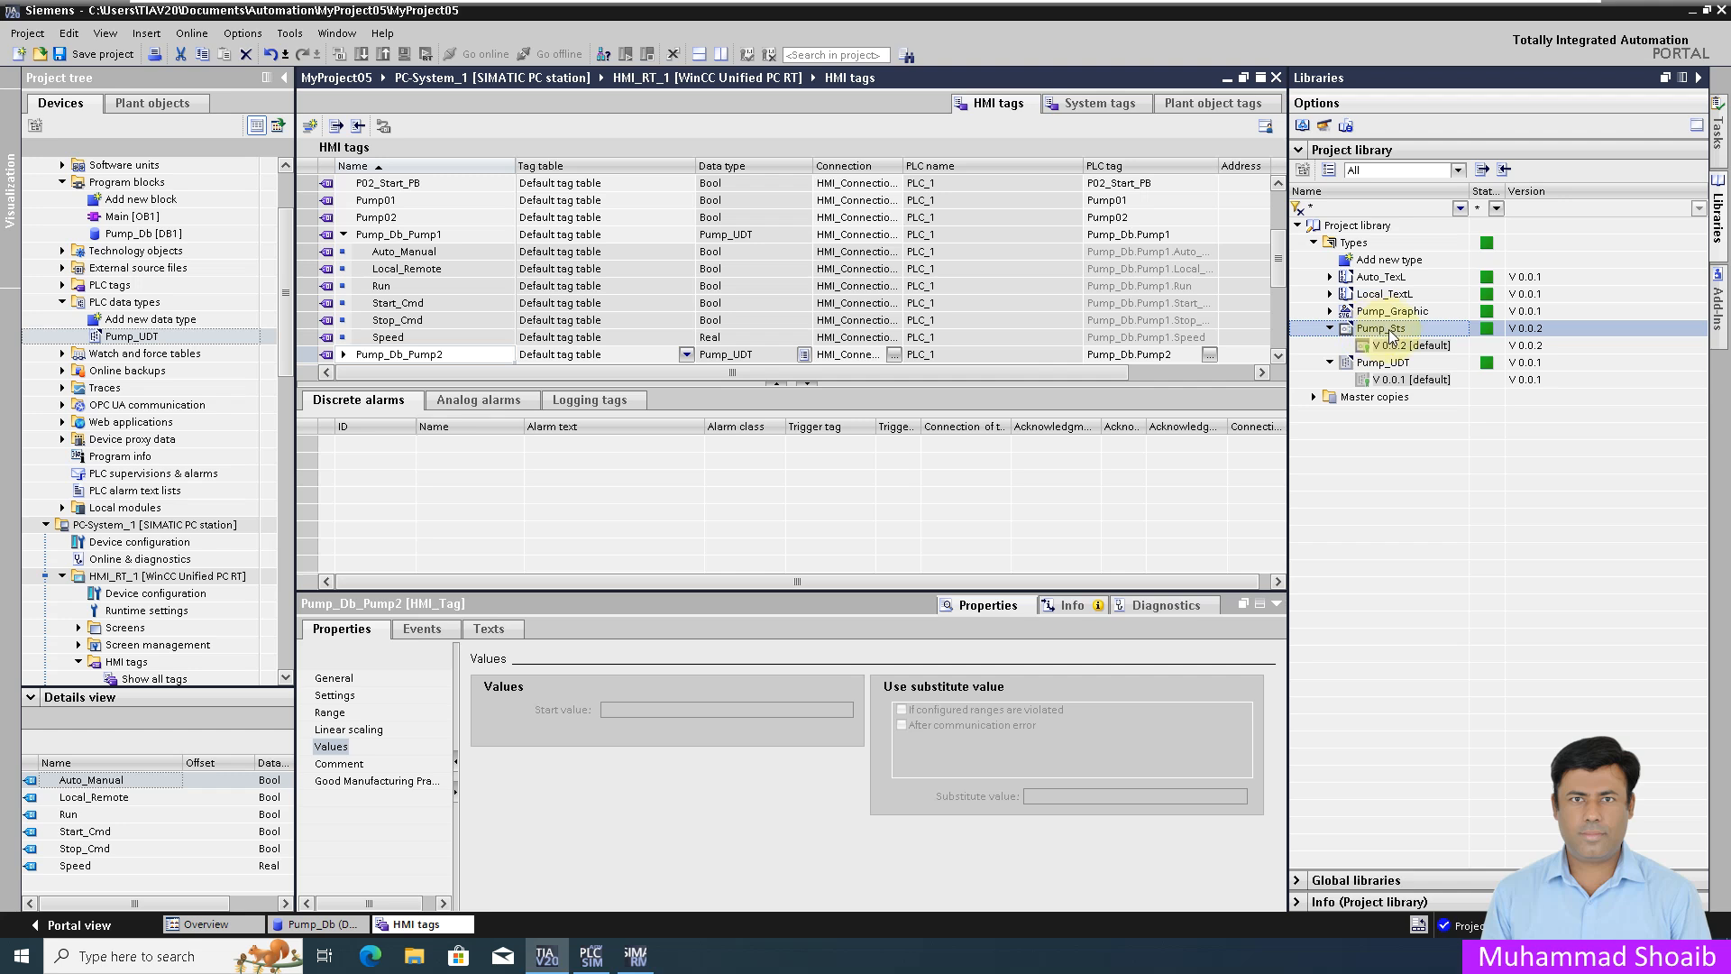
{"action": "right_click", "coordinate": [1391, 333]}
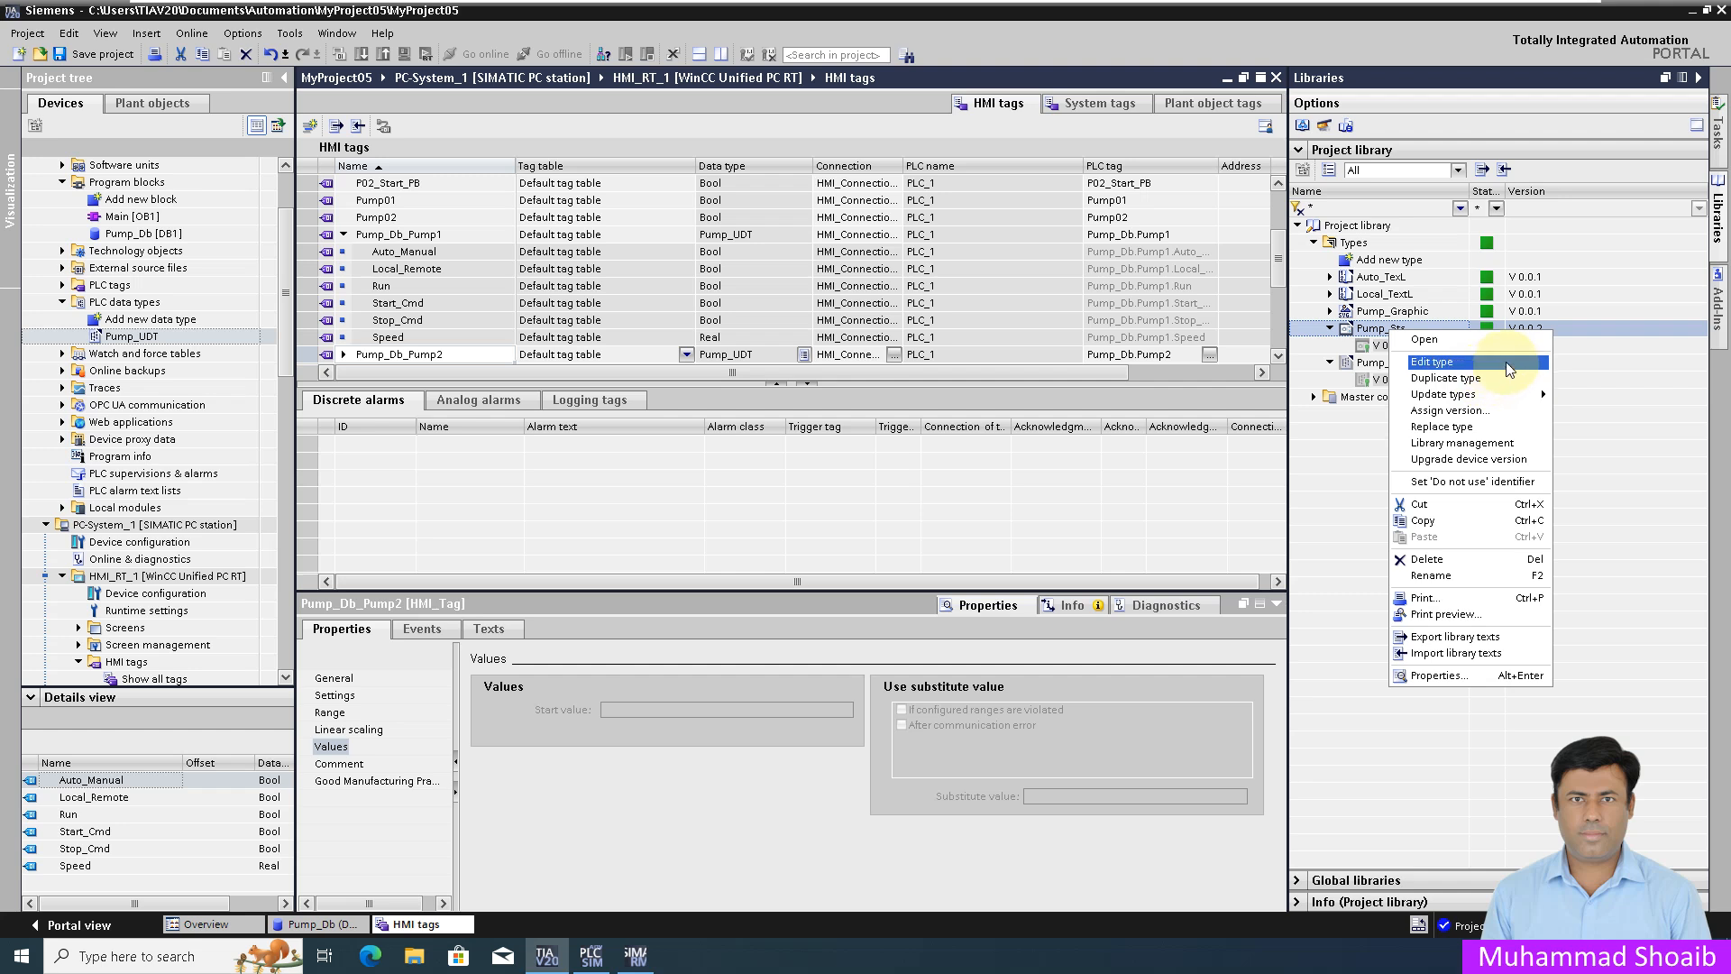
{"action": "left_click", "coordinate": [1461, 379]}
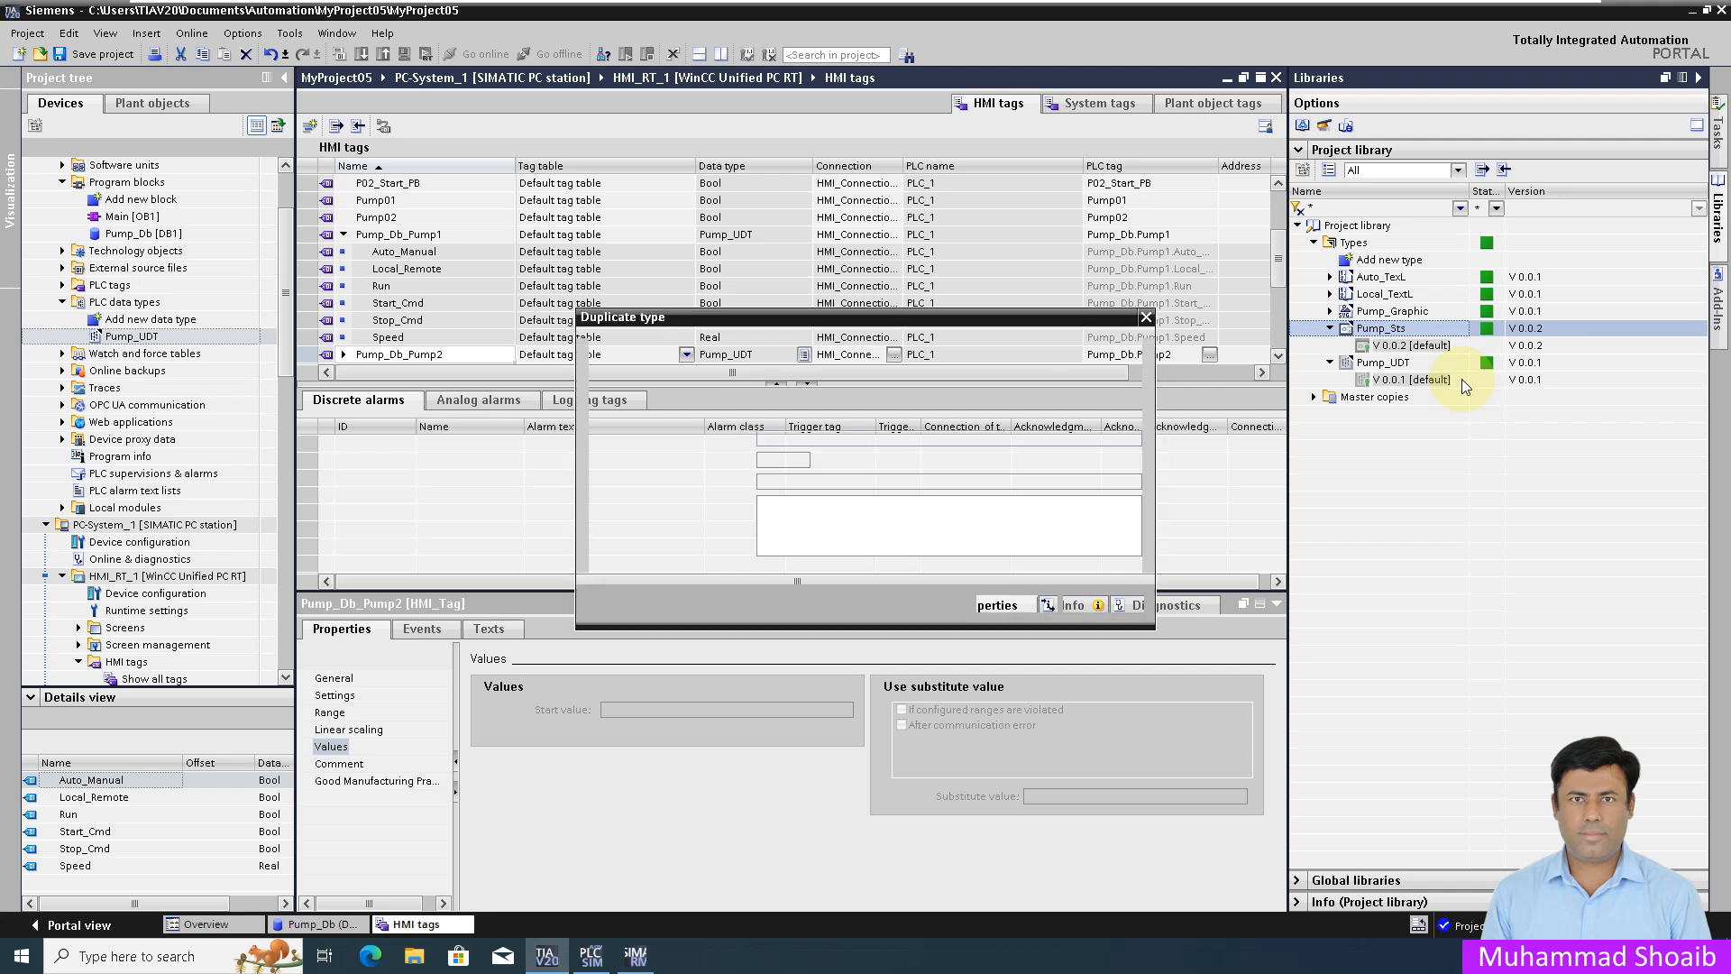
{"action": "left_click", "coordinate": [866, 438]}
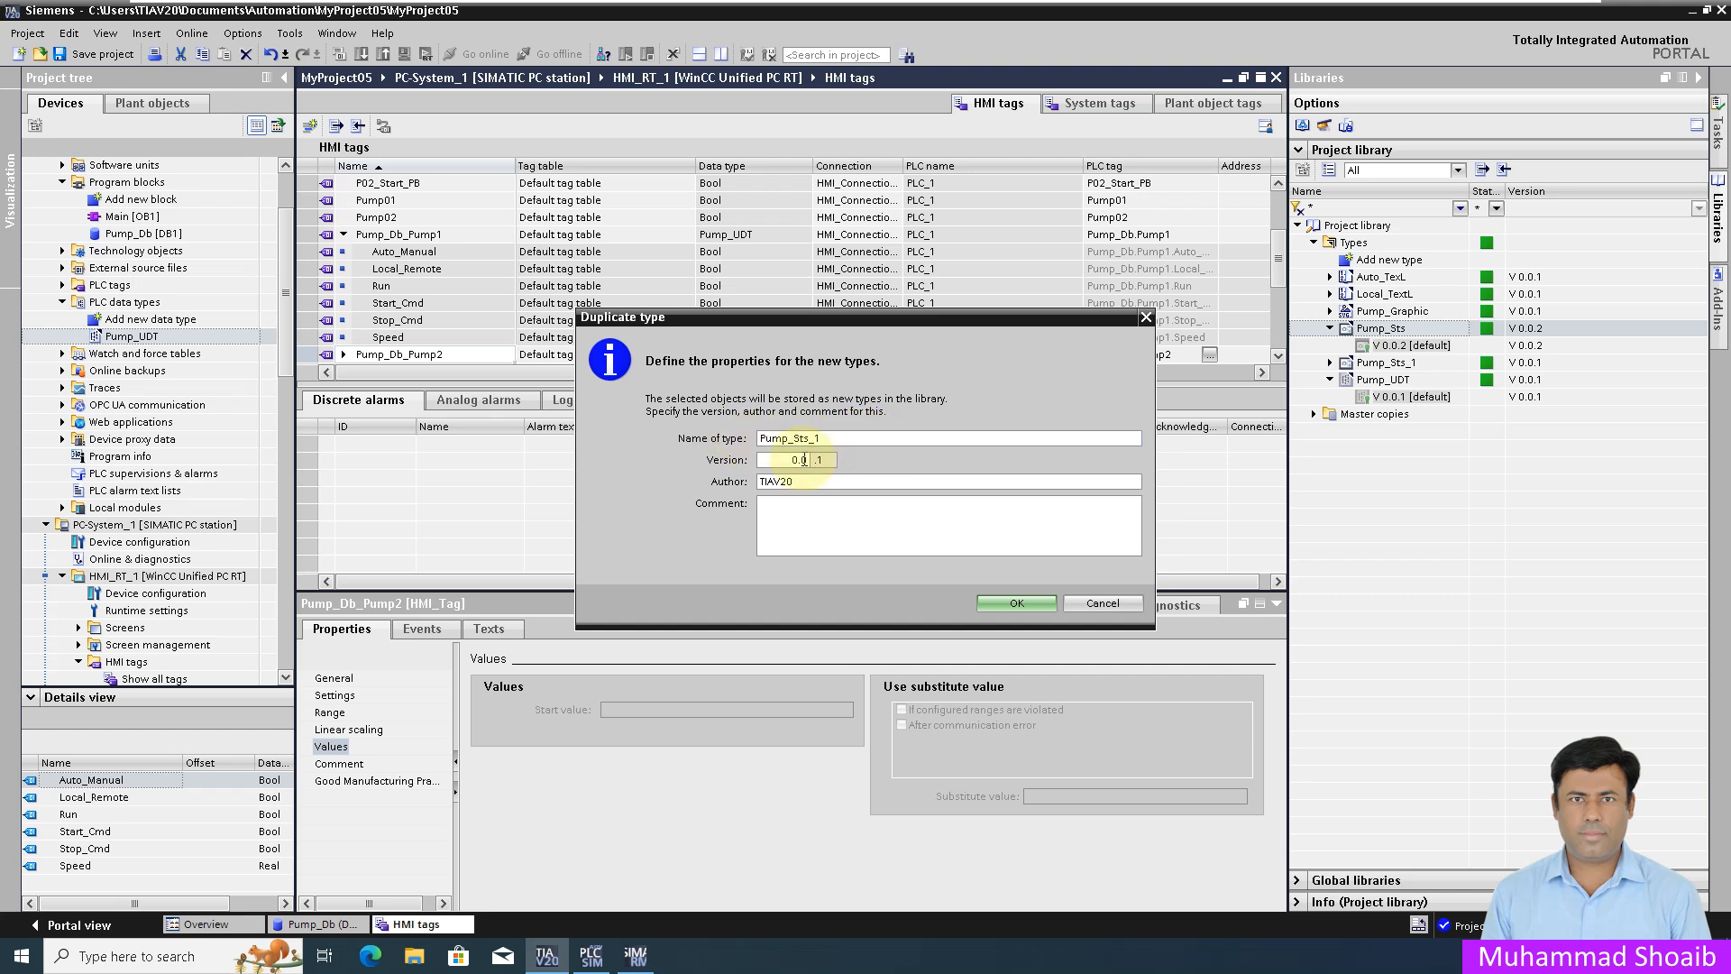
{"action": "left_click", "coordinate": [1016, 603]}
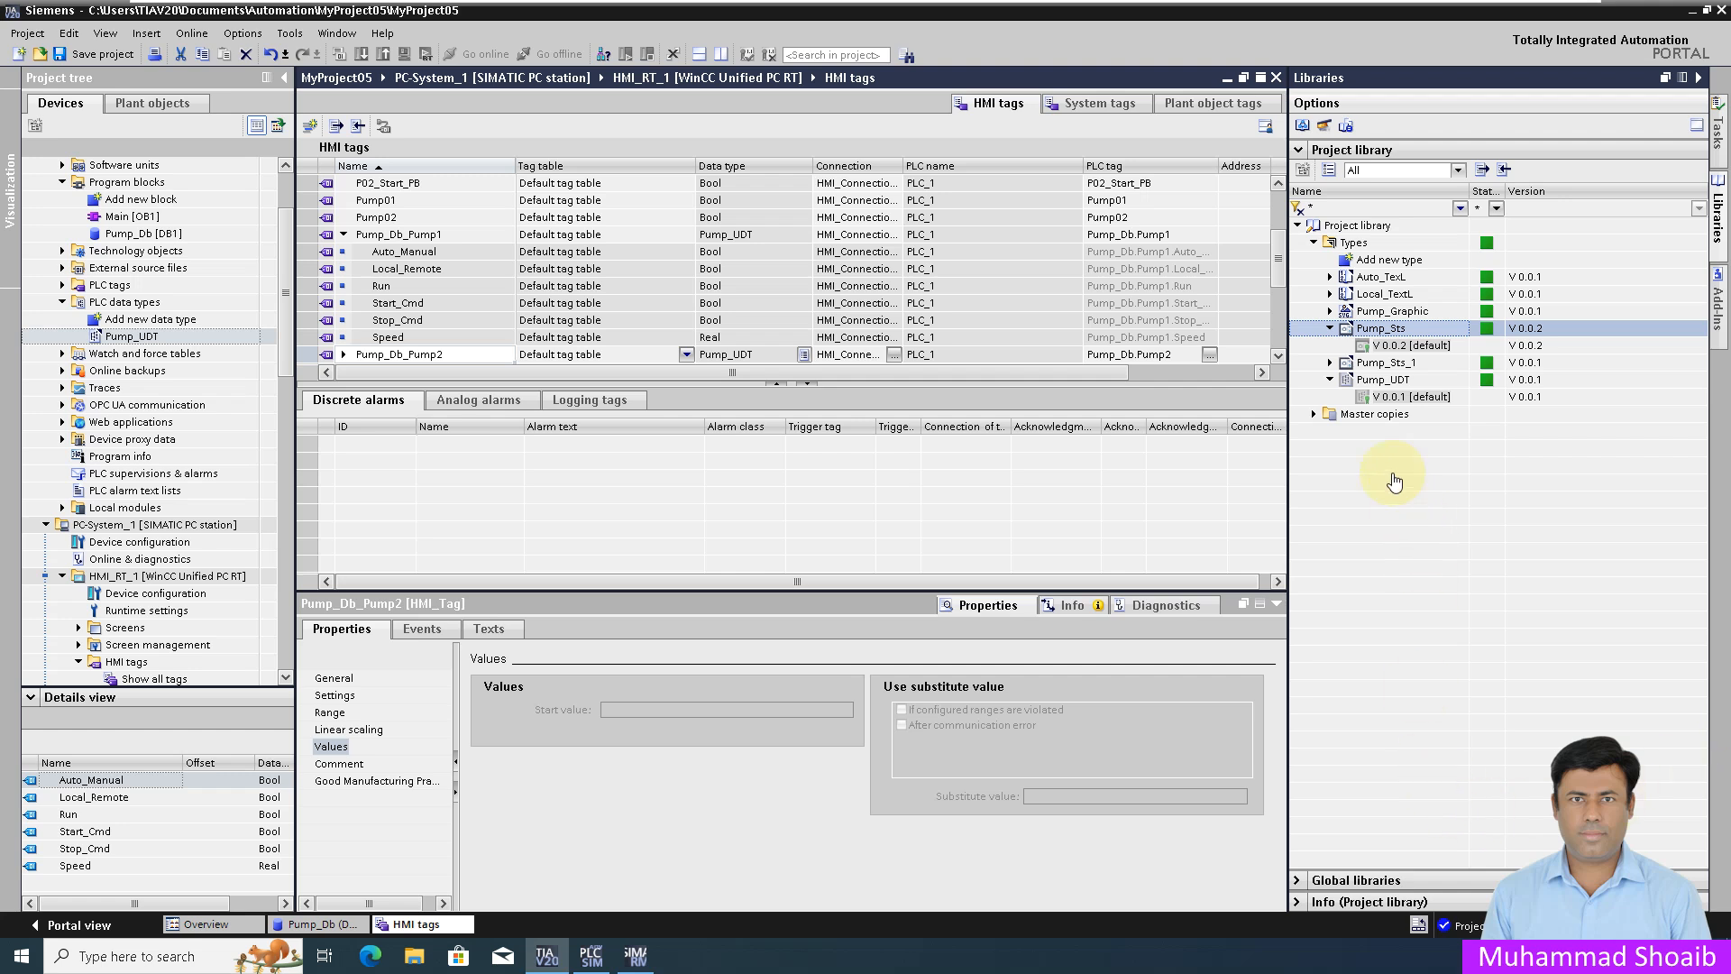
Step: Open Pump_Sts_1's version for editing, creating version V 0.0.2
{"action": "left_click", "coordinate": [1330, 362]}
{"action": "left_click", "coordinate": [1383, 380]}
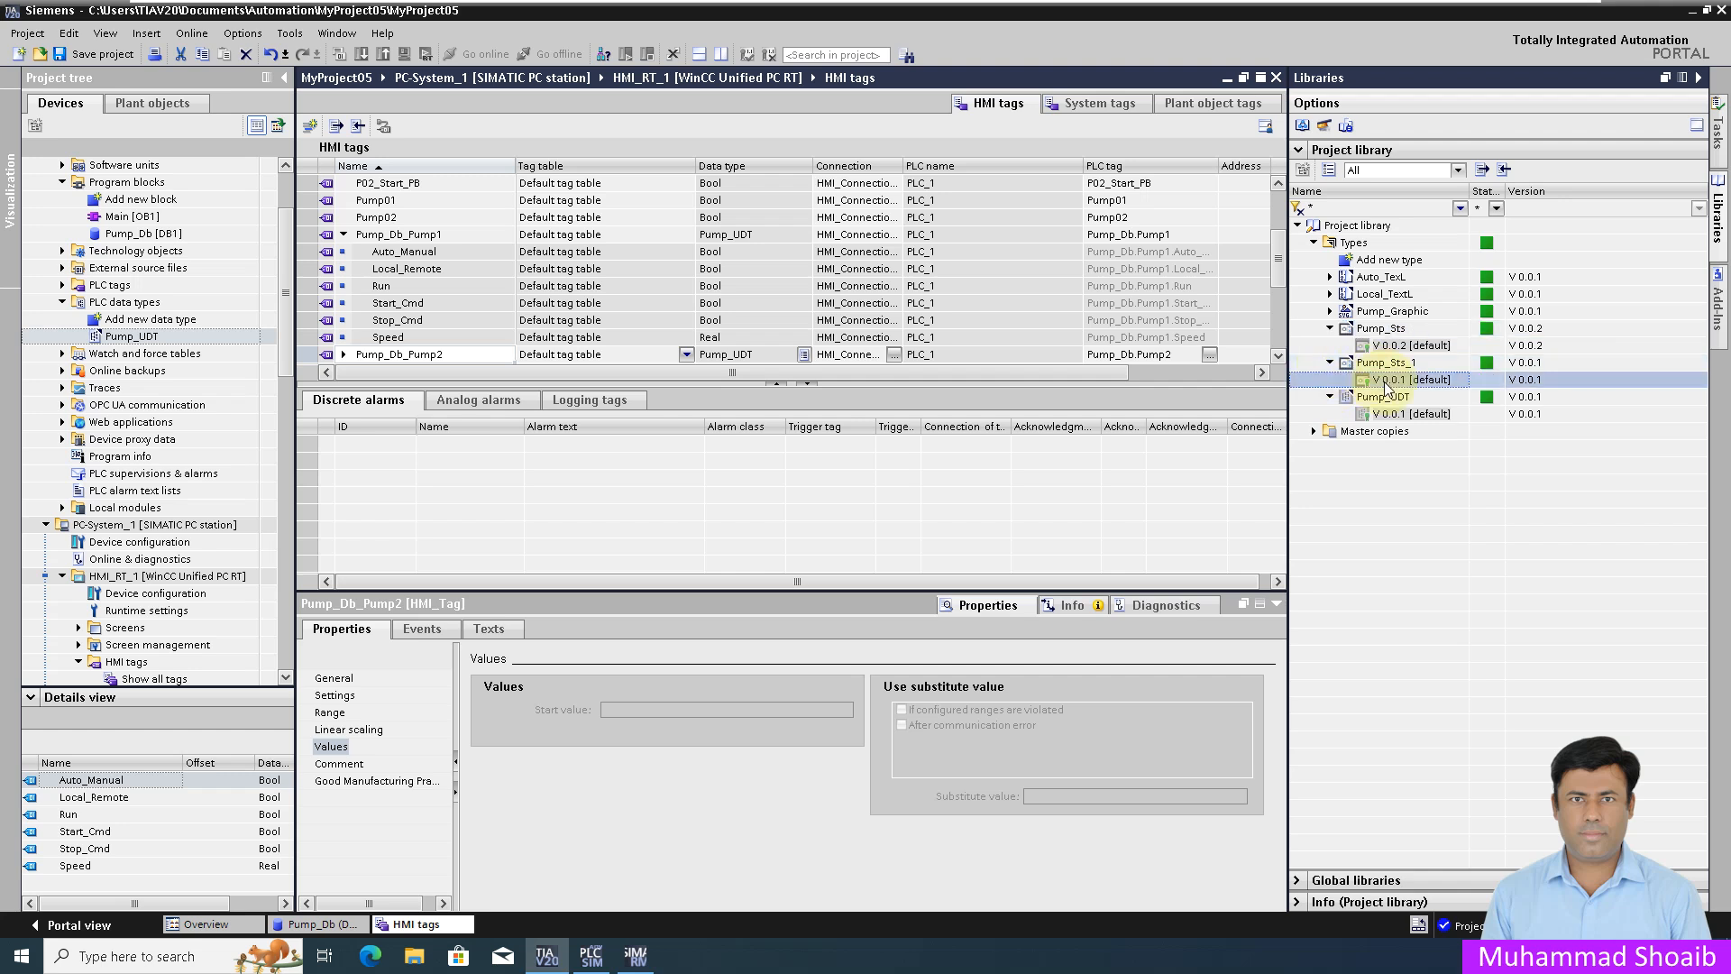
{"action": "left_click", "coordinate": [1330, 328]}
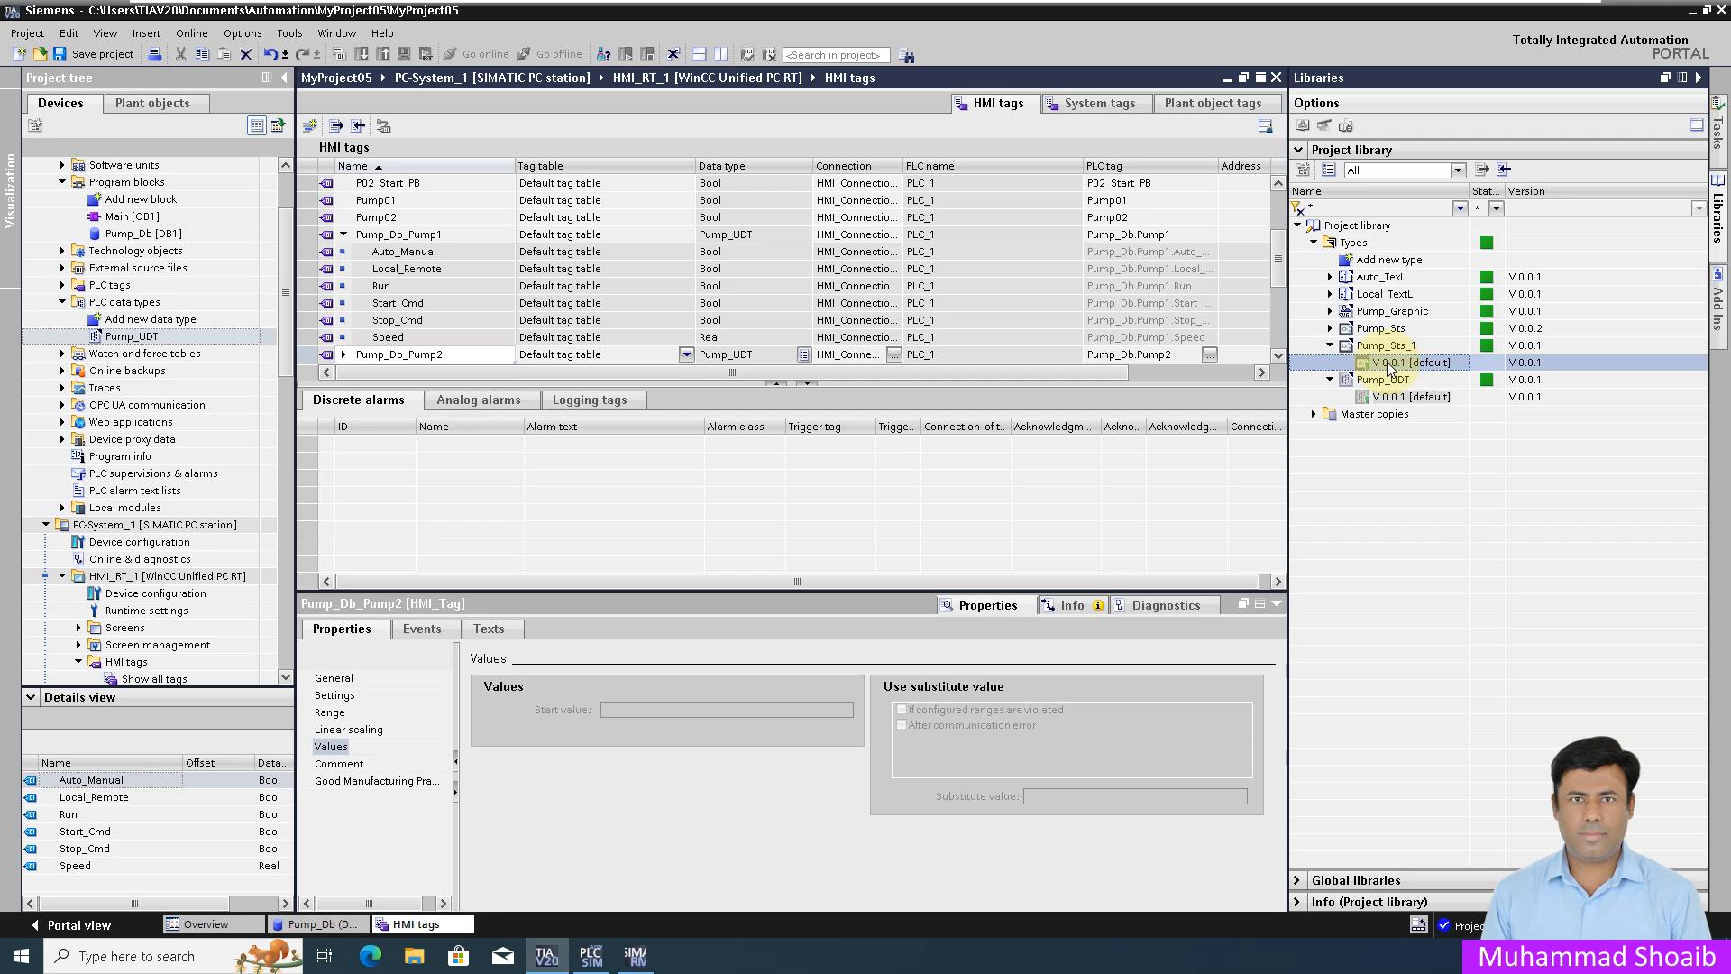
{"action": "right_click", "coordinate": [1398, 366]}
{"action": "left_click", "coordinate": [1418, 396]}
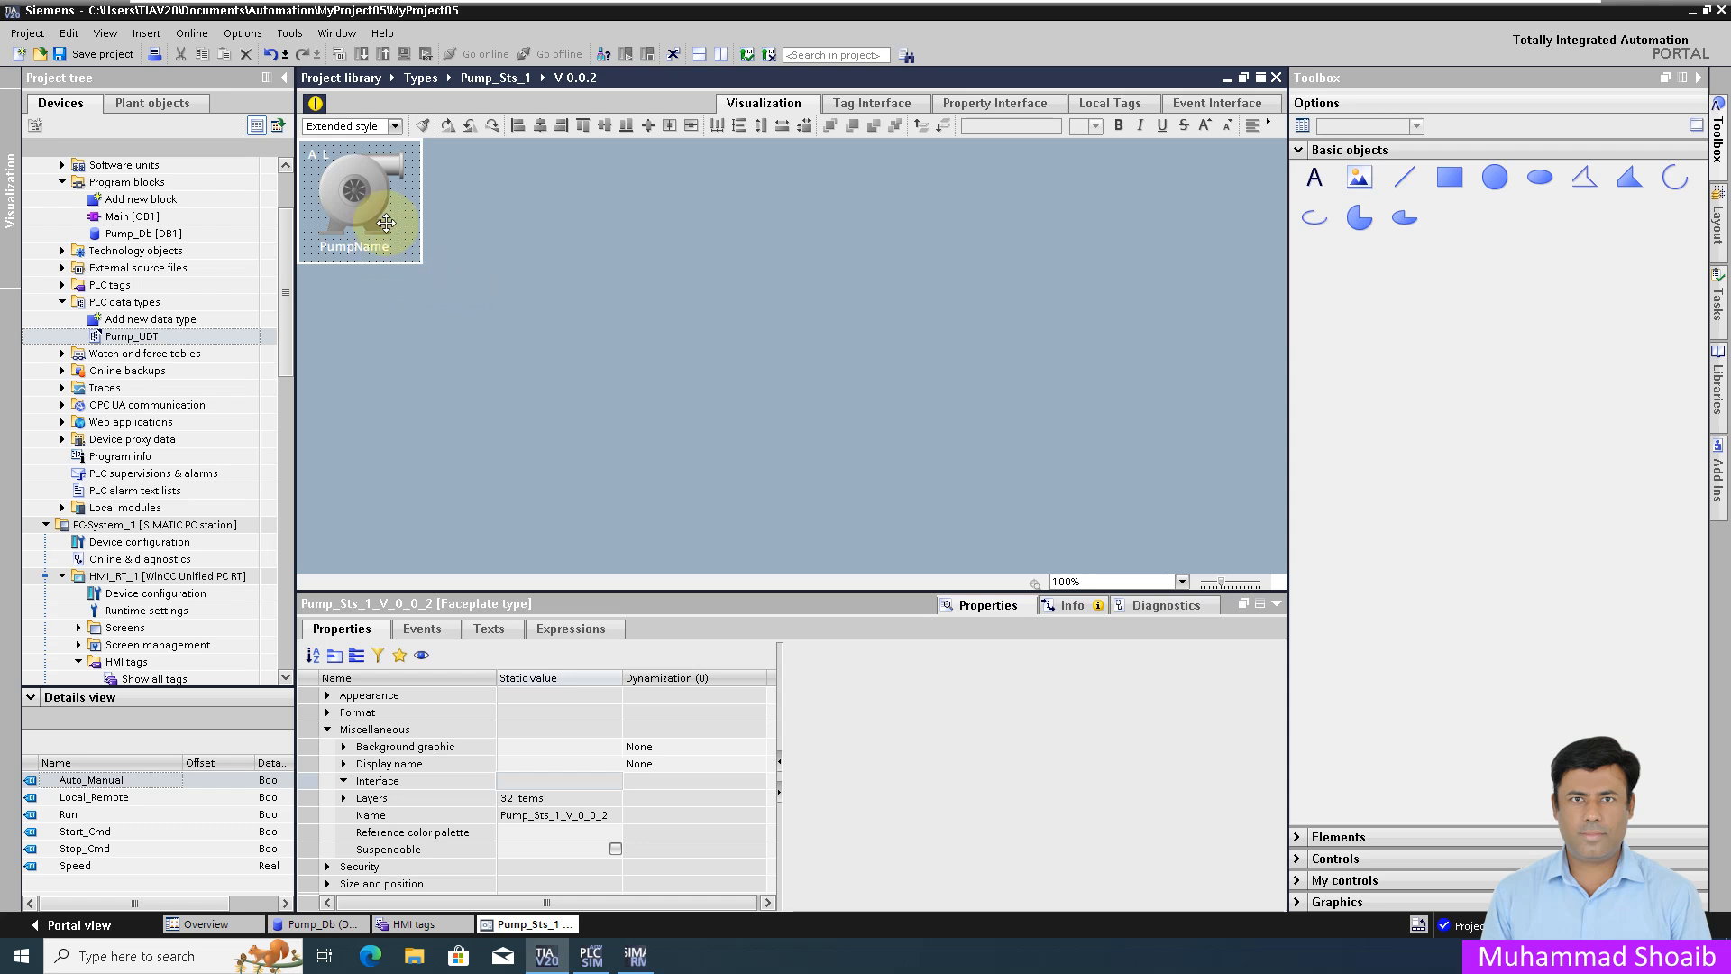
Step: Delete the Auto_Manual, Local_Remote and Run tags from the Tag Interface, leaving Pmp_Name
{"action": "left_click", "coordinate": [859, 110]}
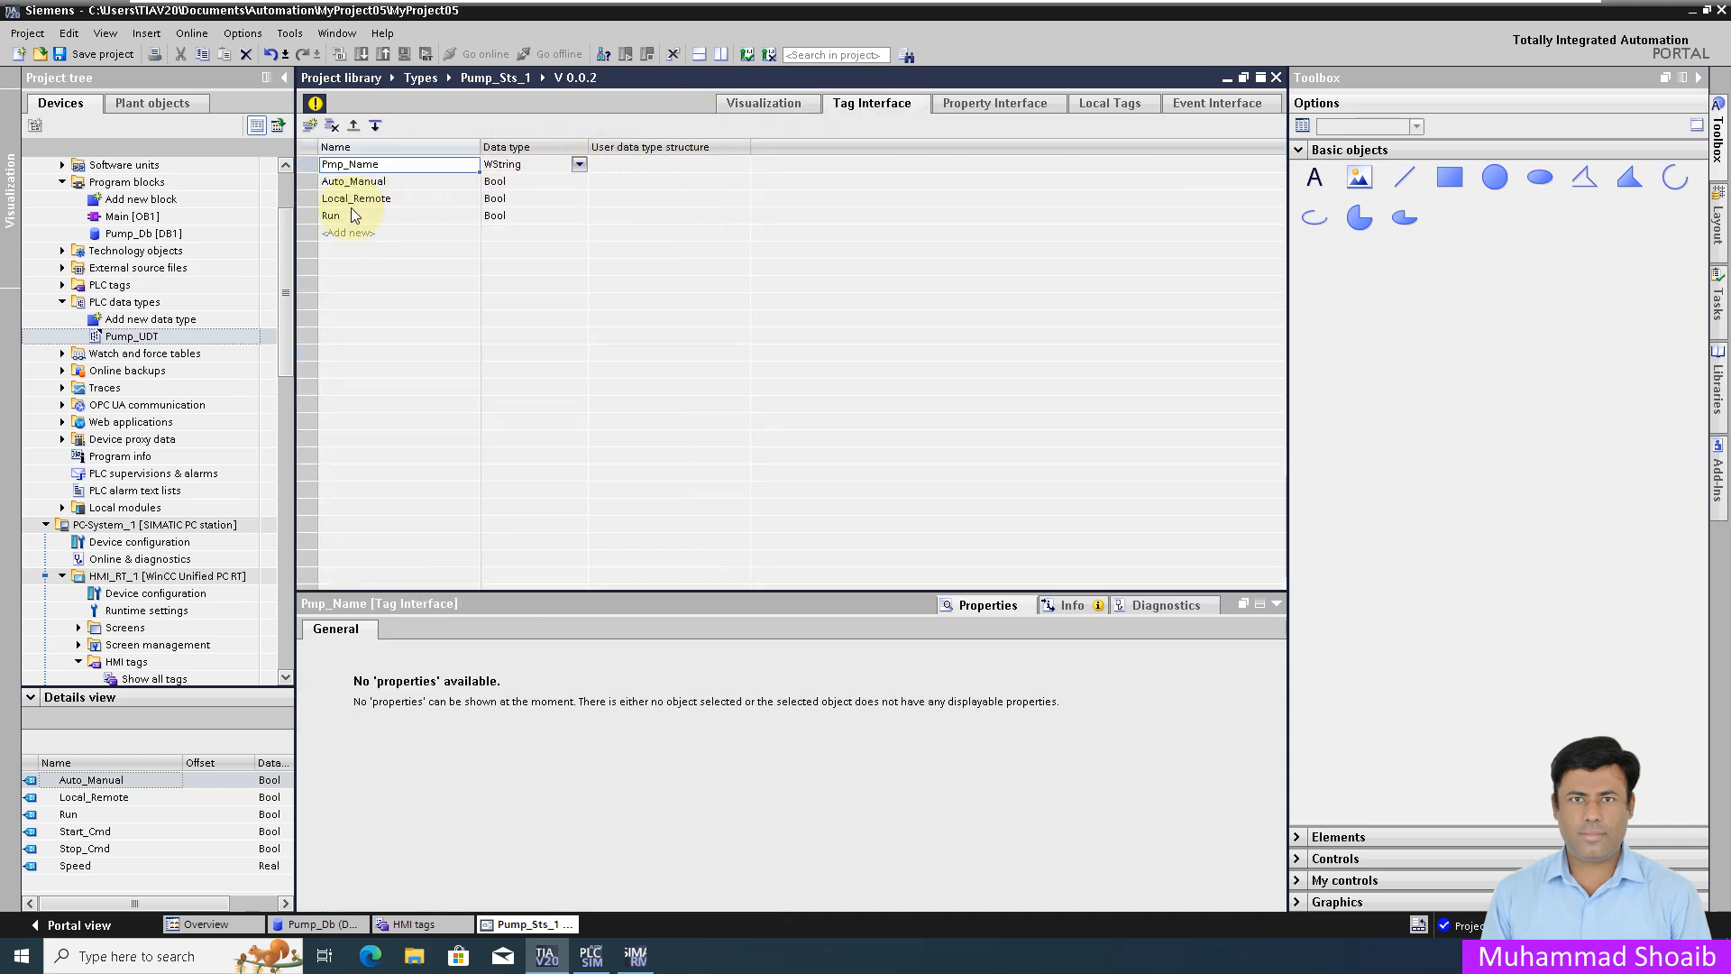
{"action": "left_click", "coordinate": [301, 181]}
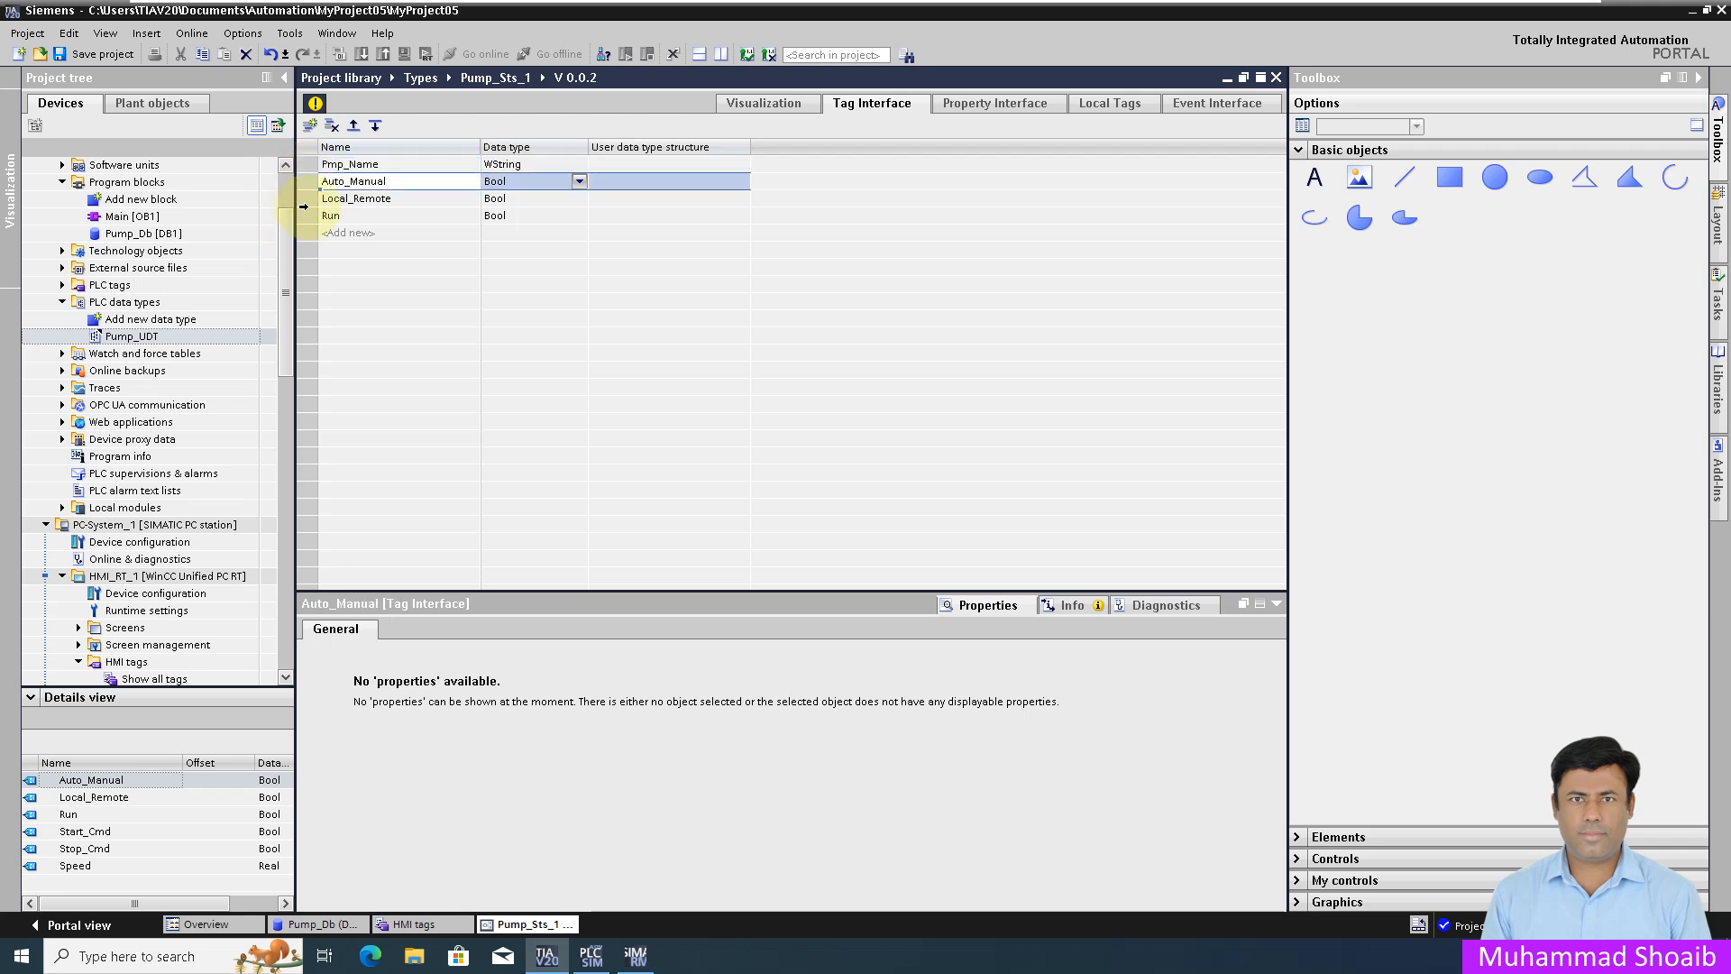
{"action": "left_click", "coordinate": [302, 216], "text": "shift"}
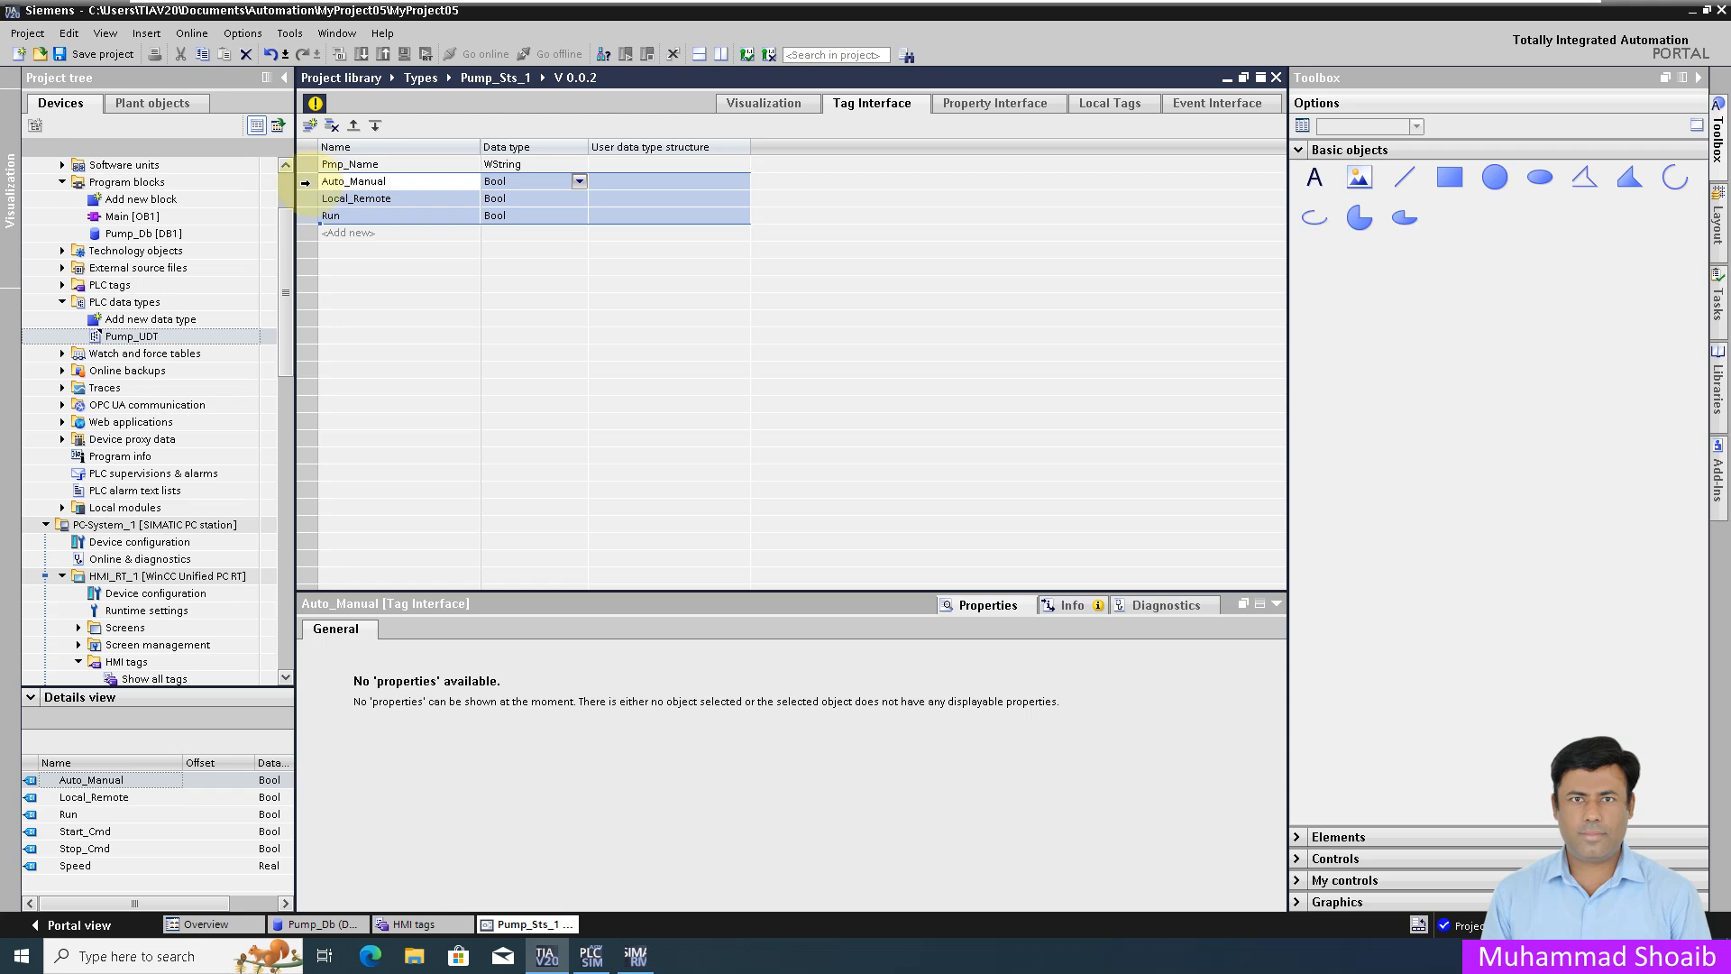
{"action": "right_click", "coordinate": [306, 184]}
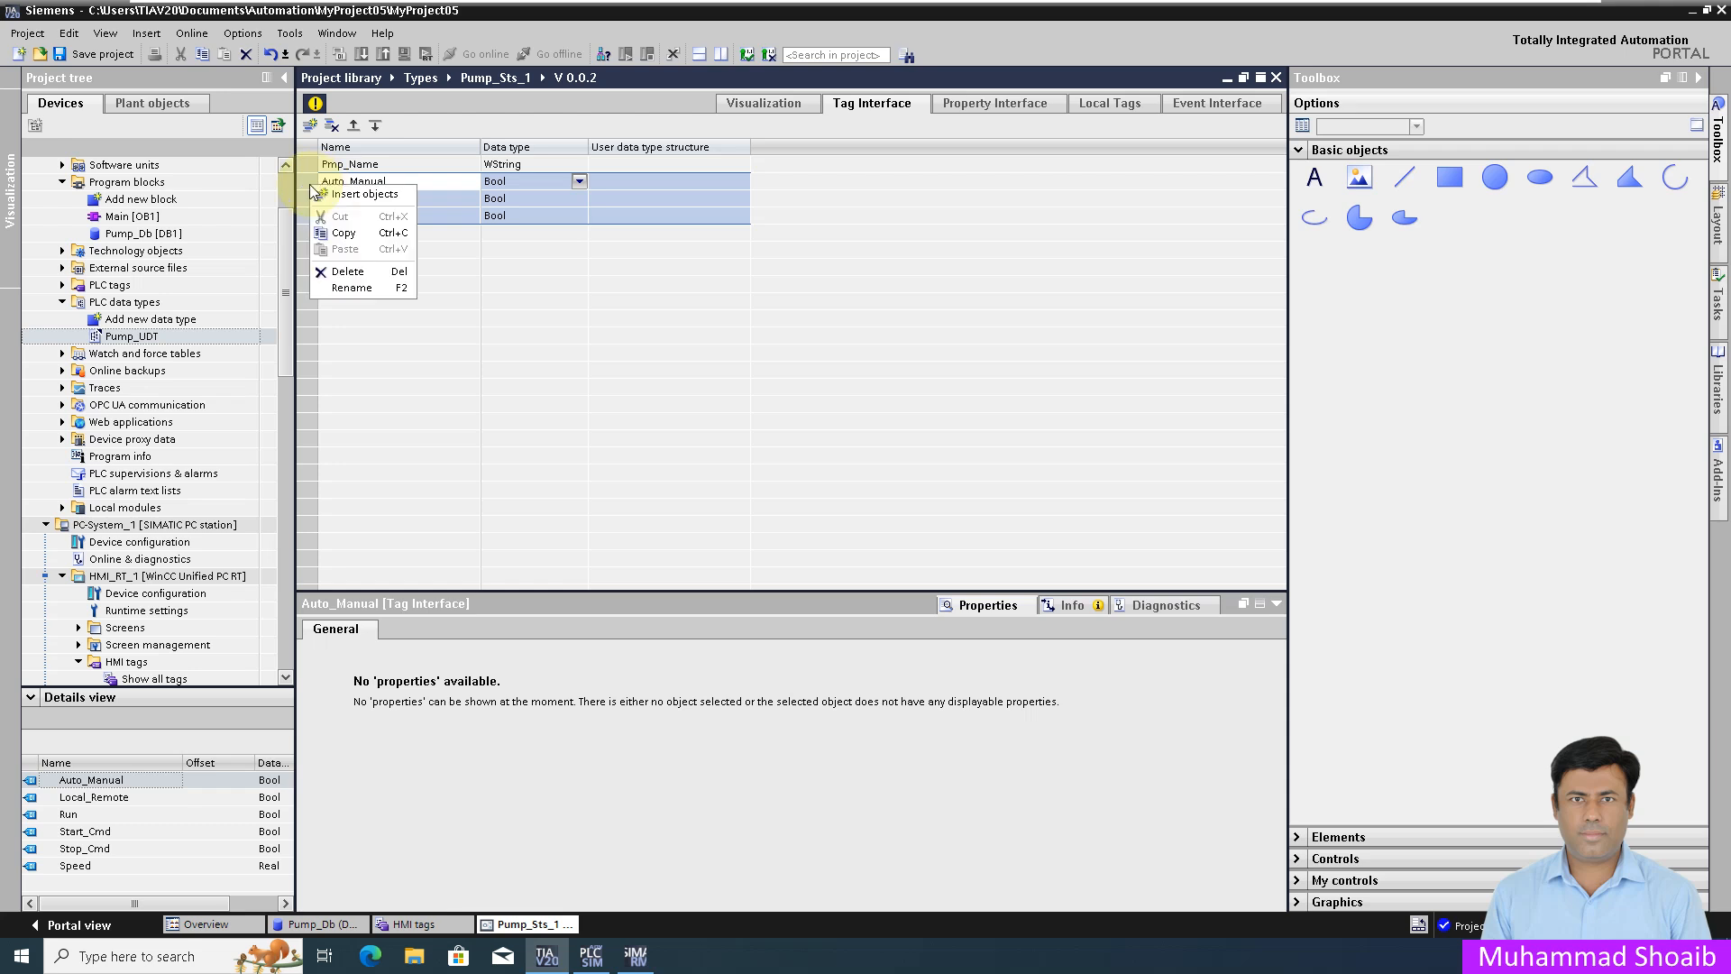
{"action": "left_click", "coordinate": [356, 275]}
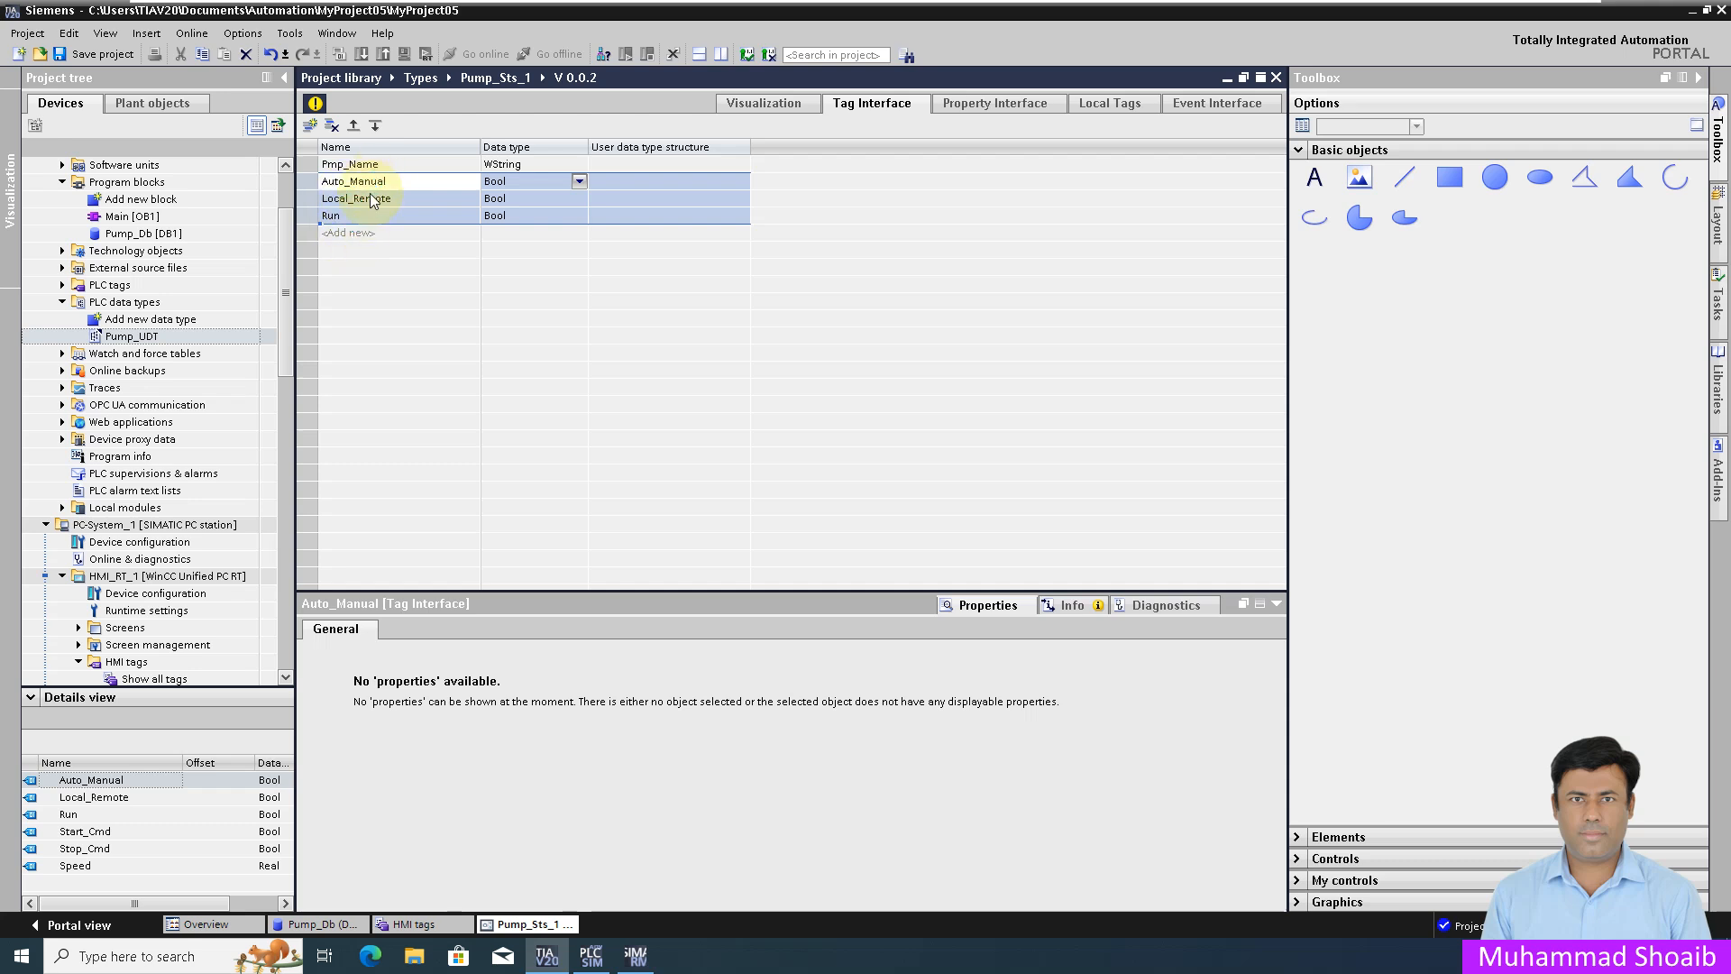
{"action": "key", "text": "Delete"}
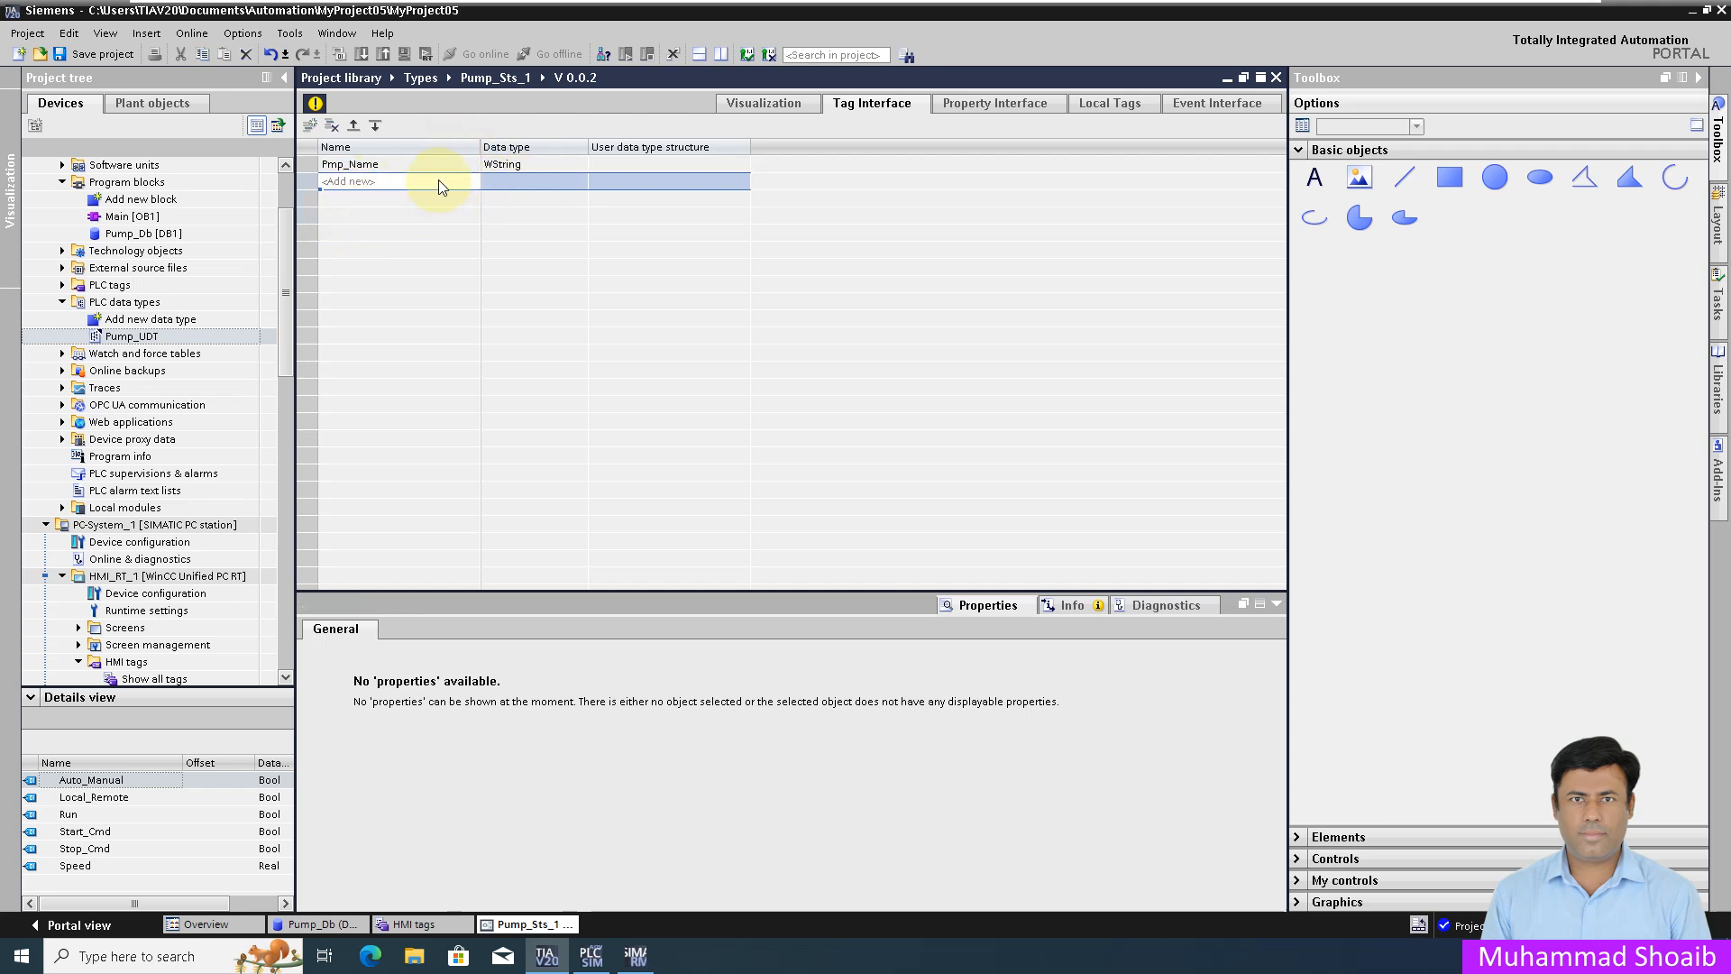
{"action": "left_click", "coordinate": [438, 181]}
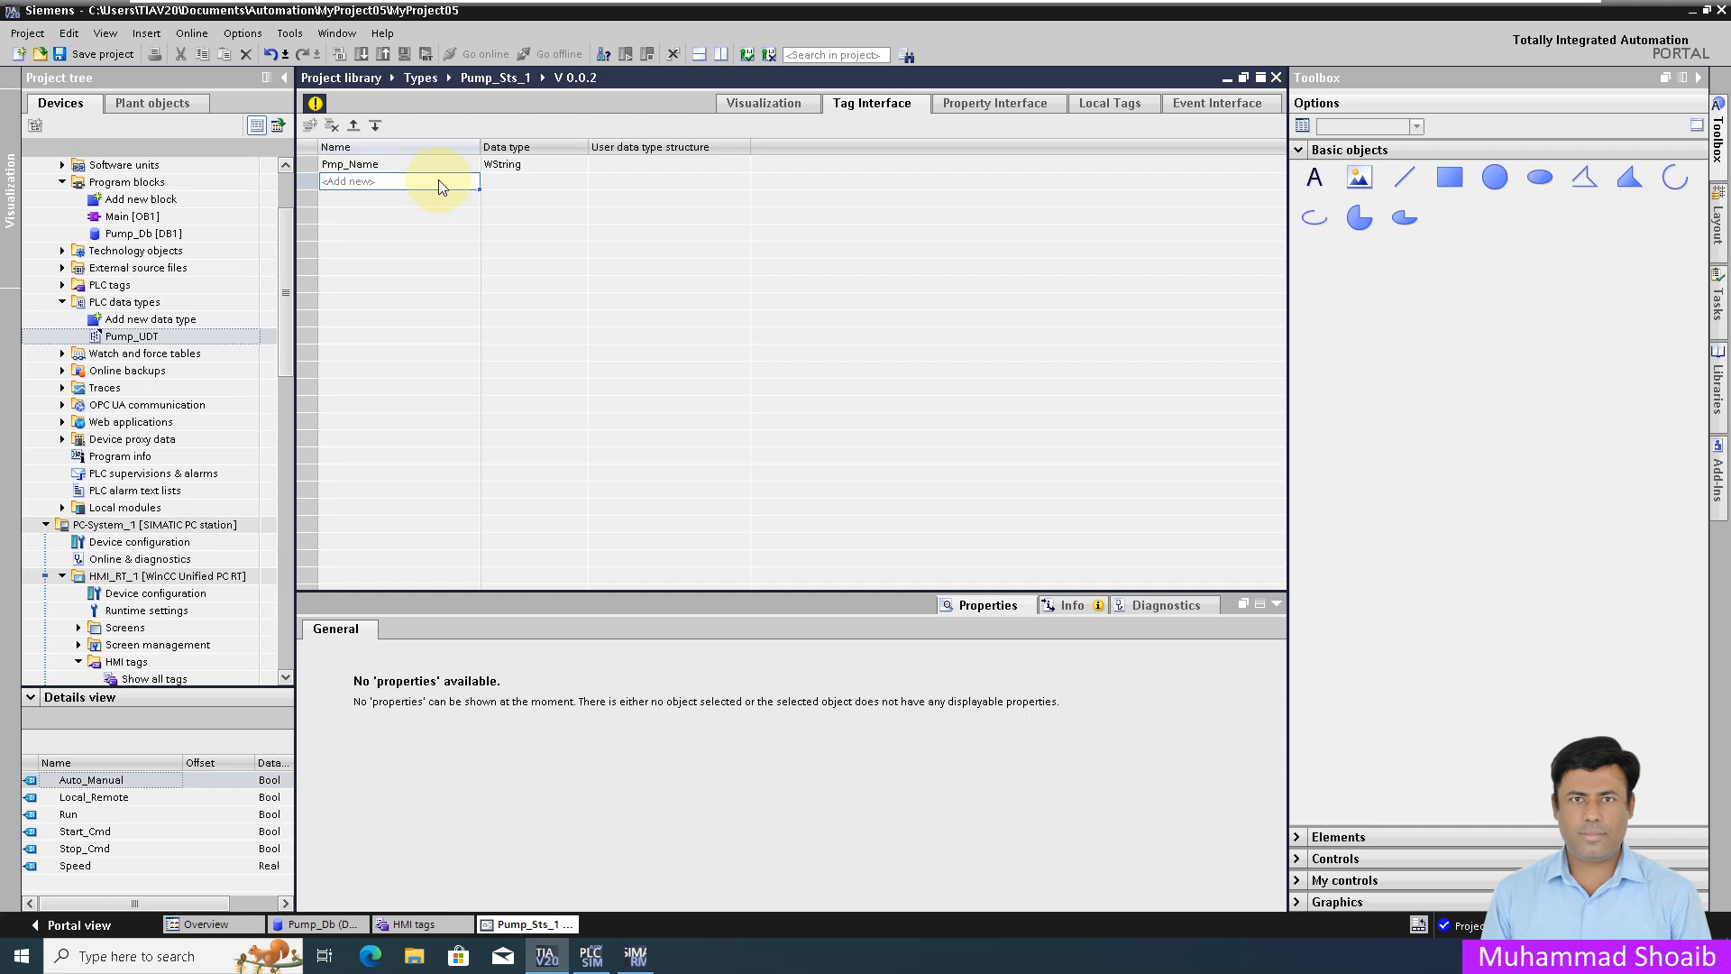
Step: Add a new interface tag named Pmp with data type PLCUDT
{"action": "double_click", "coordinate": [438, 180]}
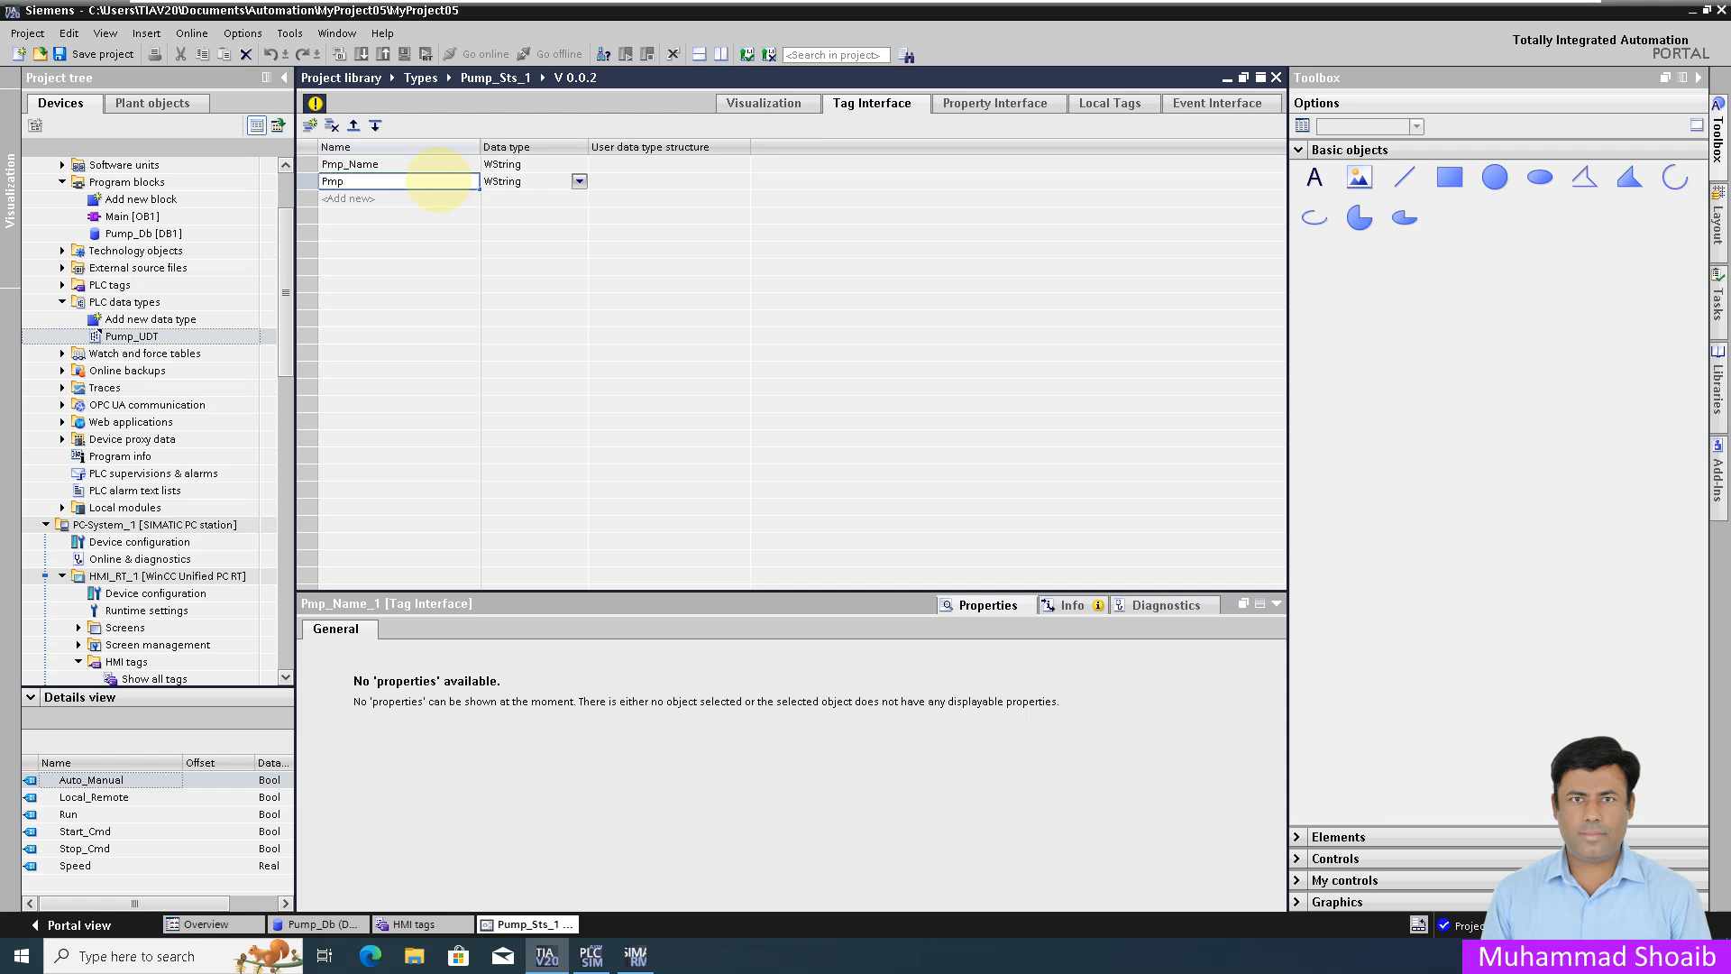
{"action": "left_click", "coordinate": [576, 186]}
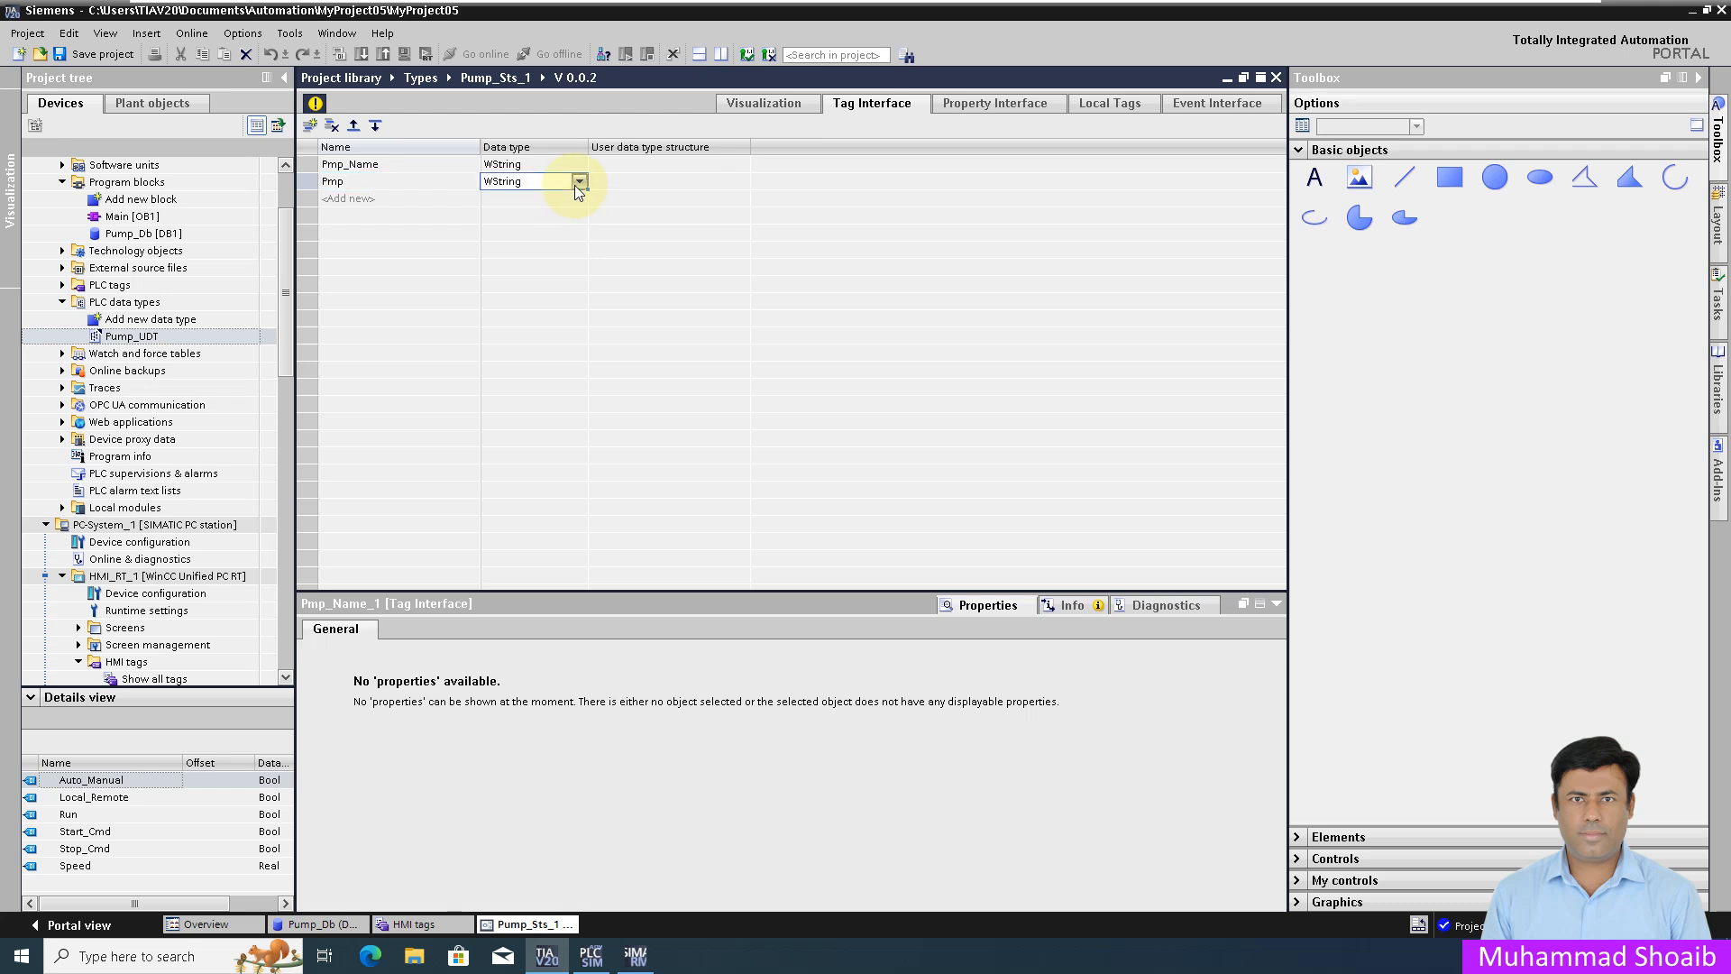
{"action": "left_click", "coordinate": [580, 186]}
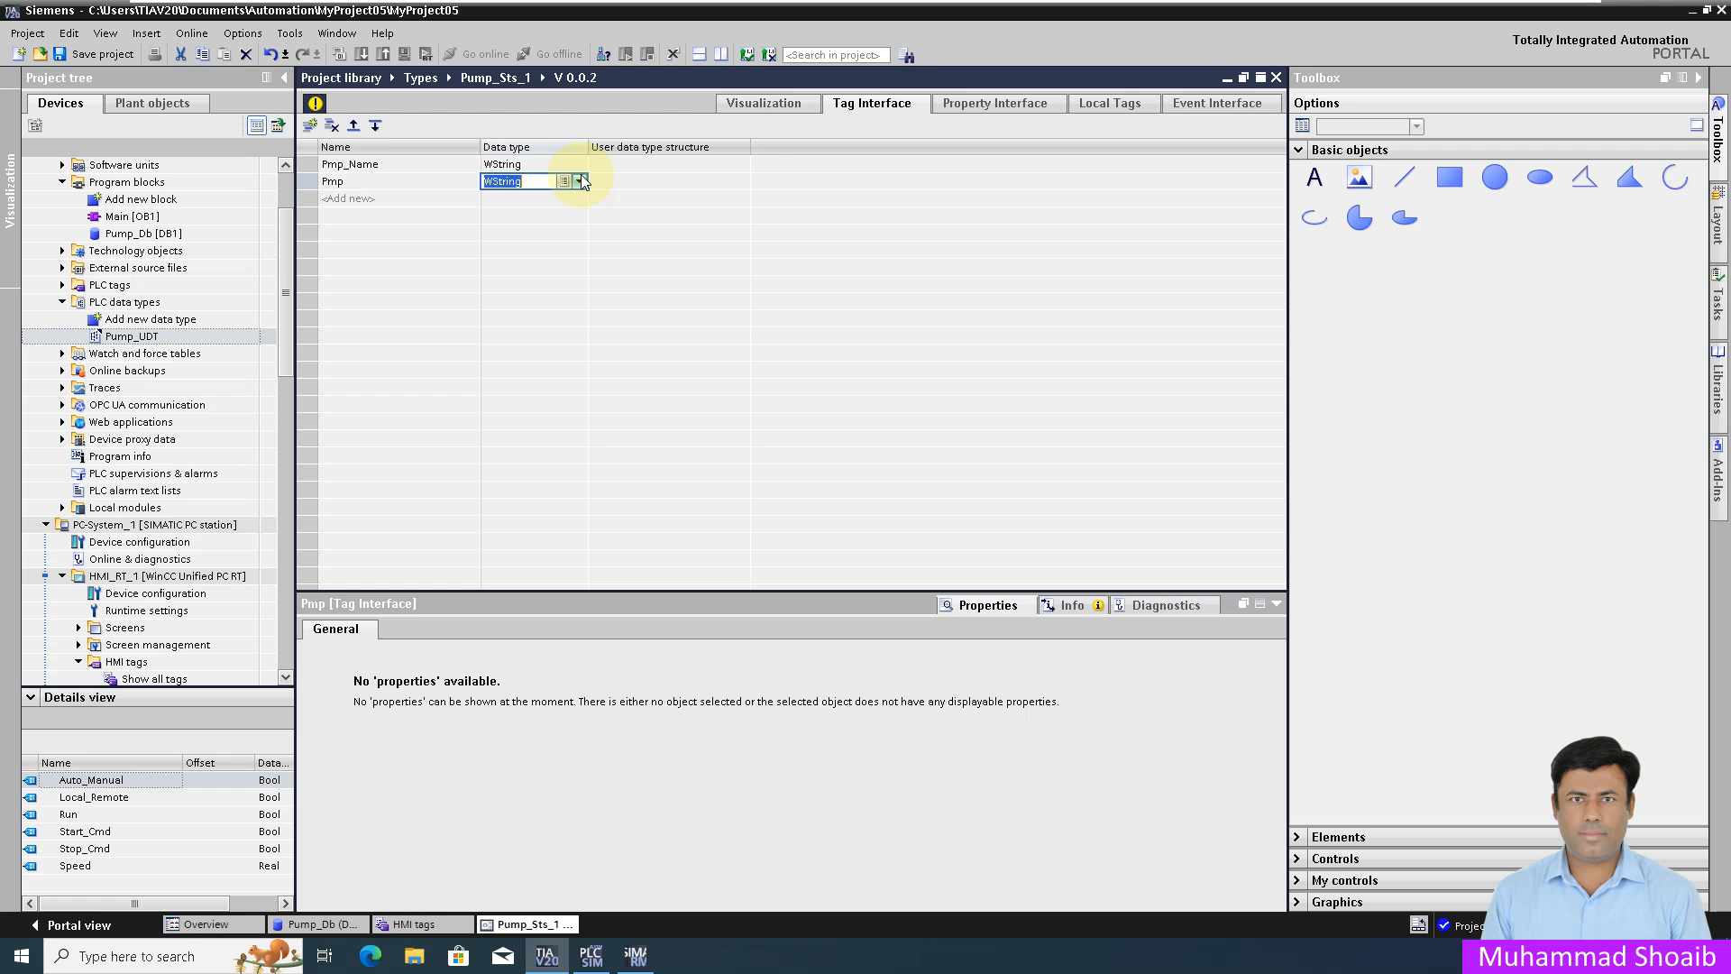
{"action": "left_click", "coordinate": [579, 182]}
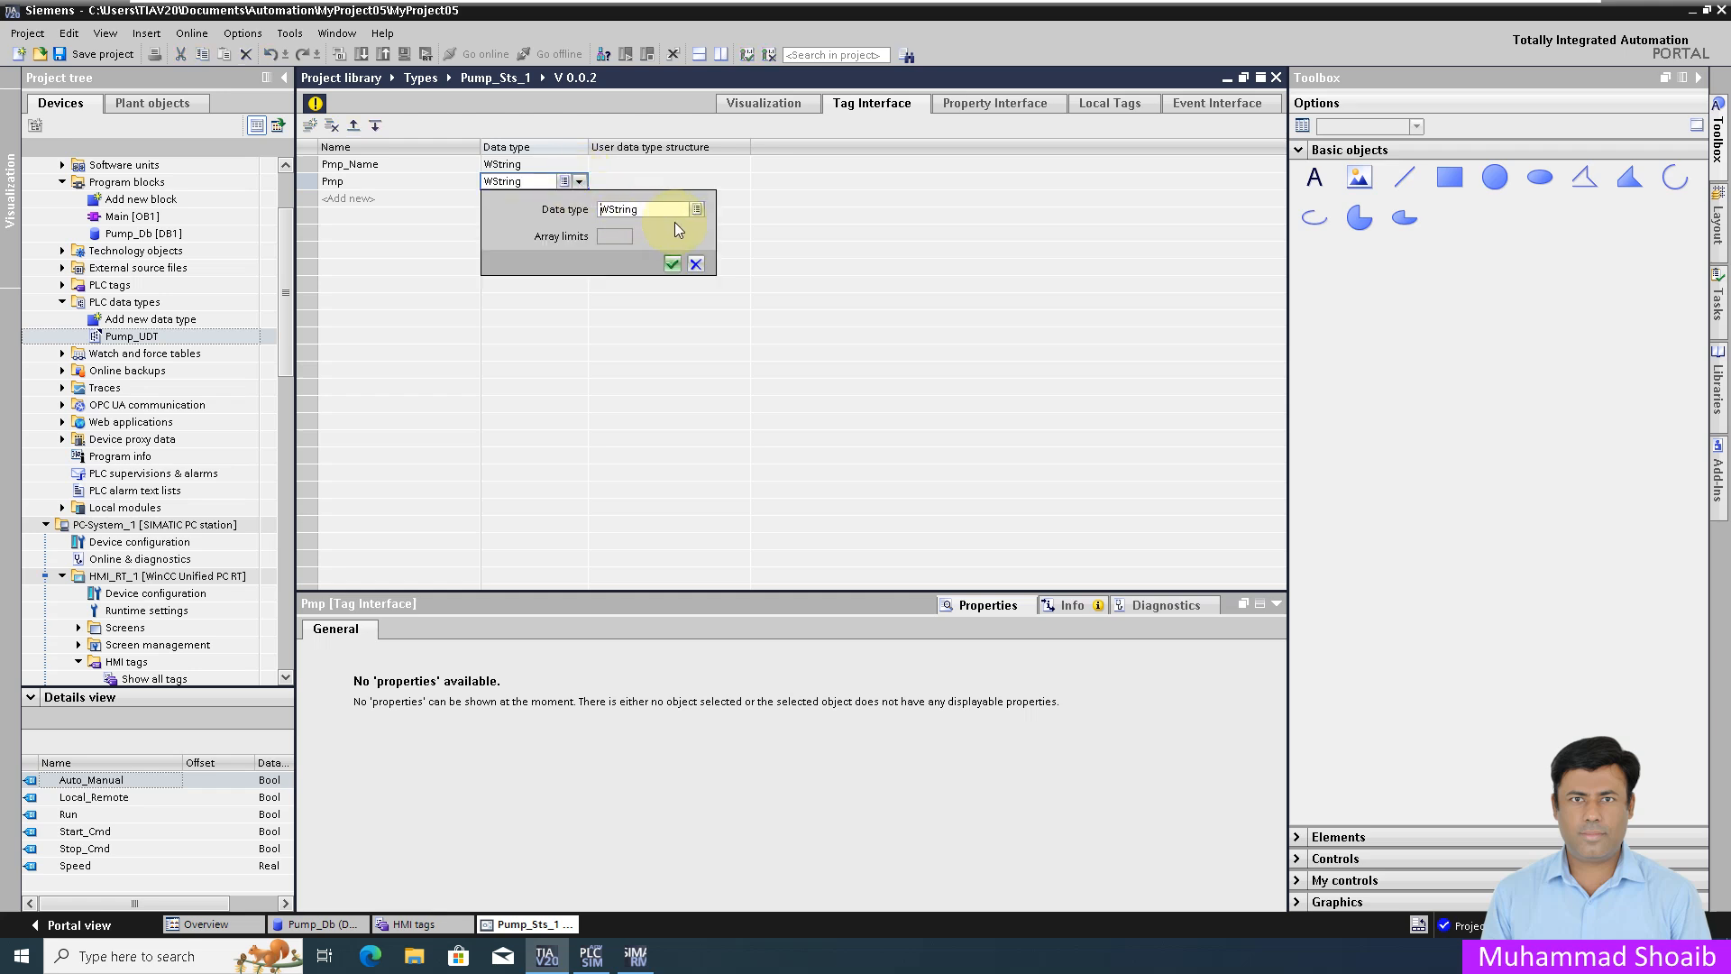
{"action": "left_click", "coordinate": [697, 211]}
{"action": "left_click_drag", "start_coordinate": [757, 287], "coordinate": [757, 348]}
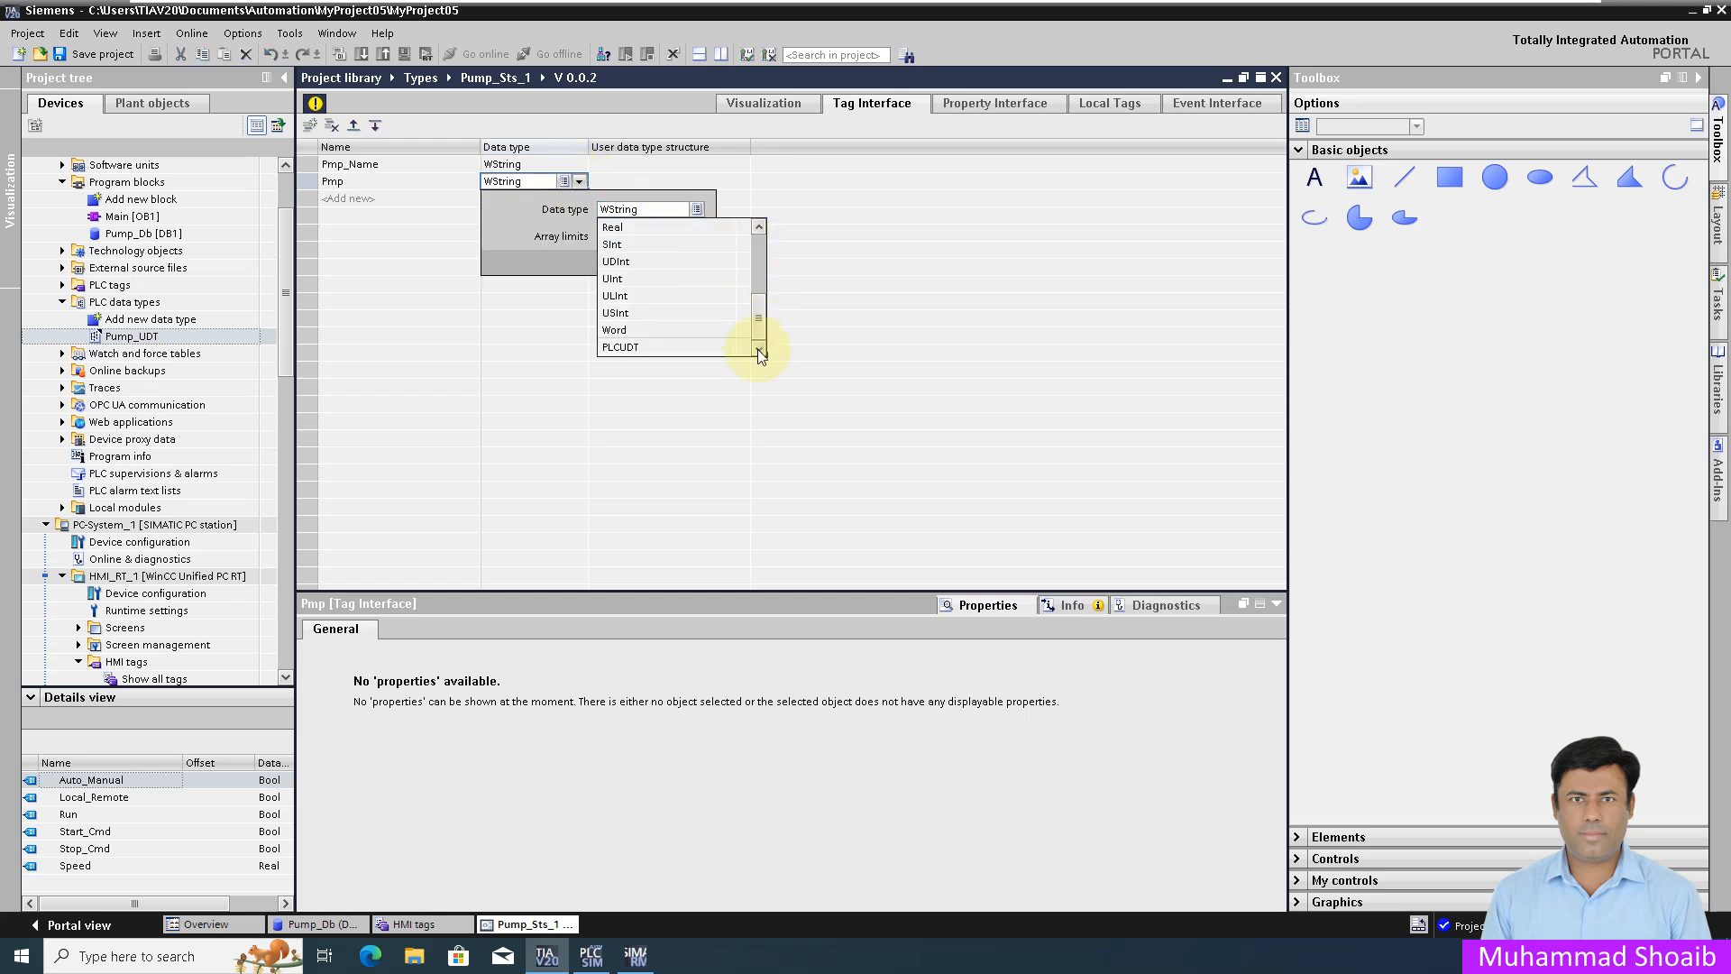
{"action": "left_click", "coordinate": [622, 348]}
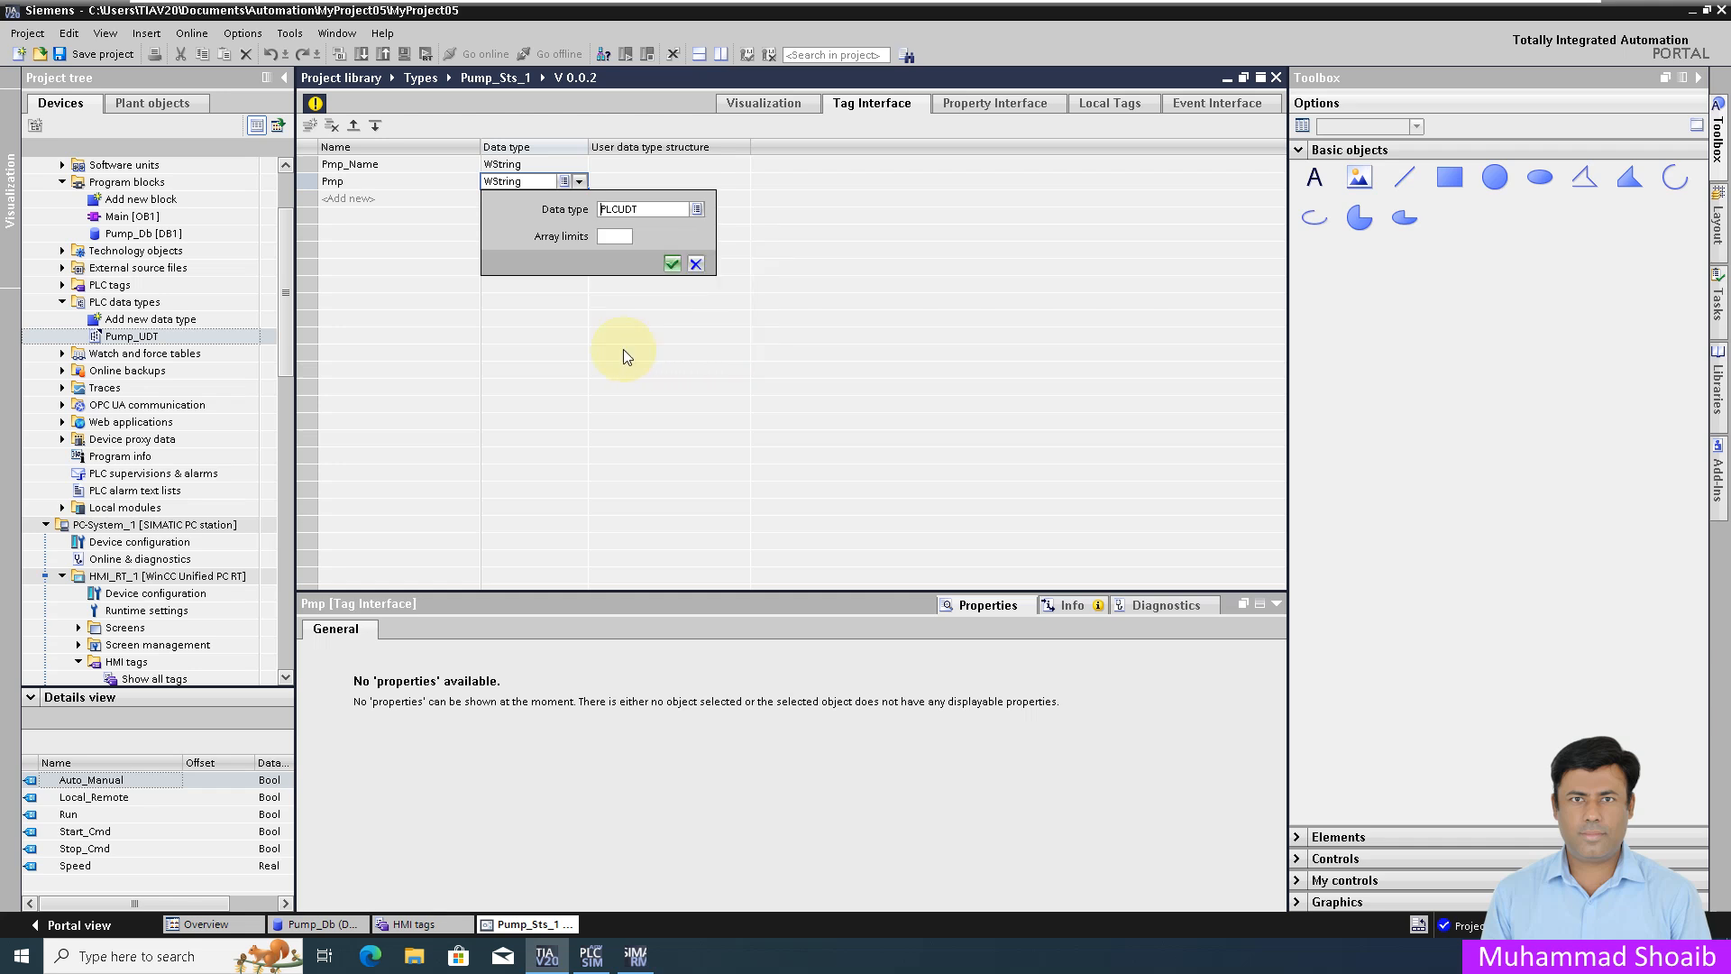
{"action": "left_click", "coordinate": [672, 264]}
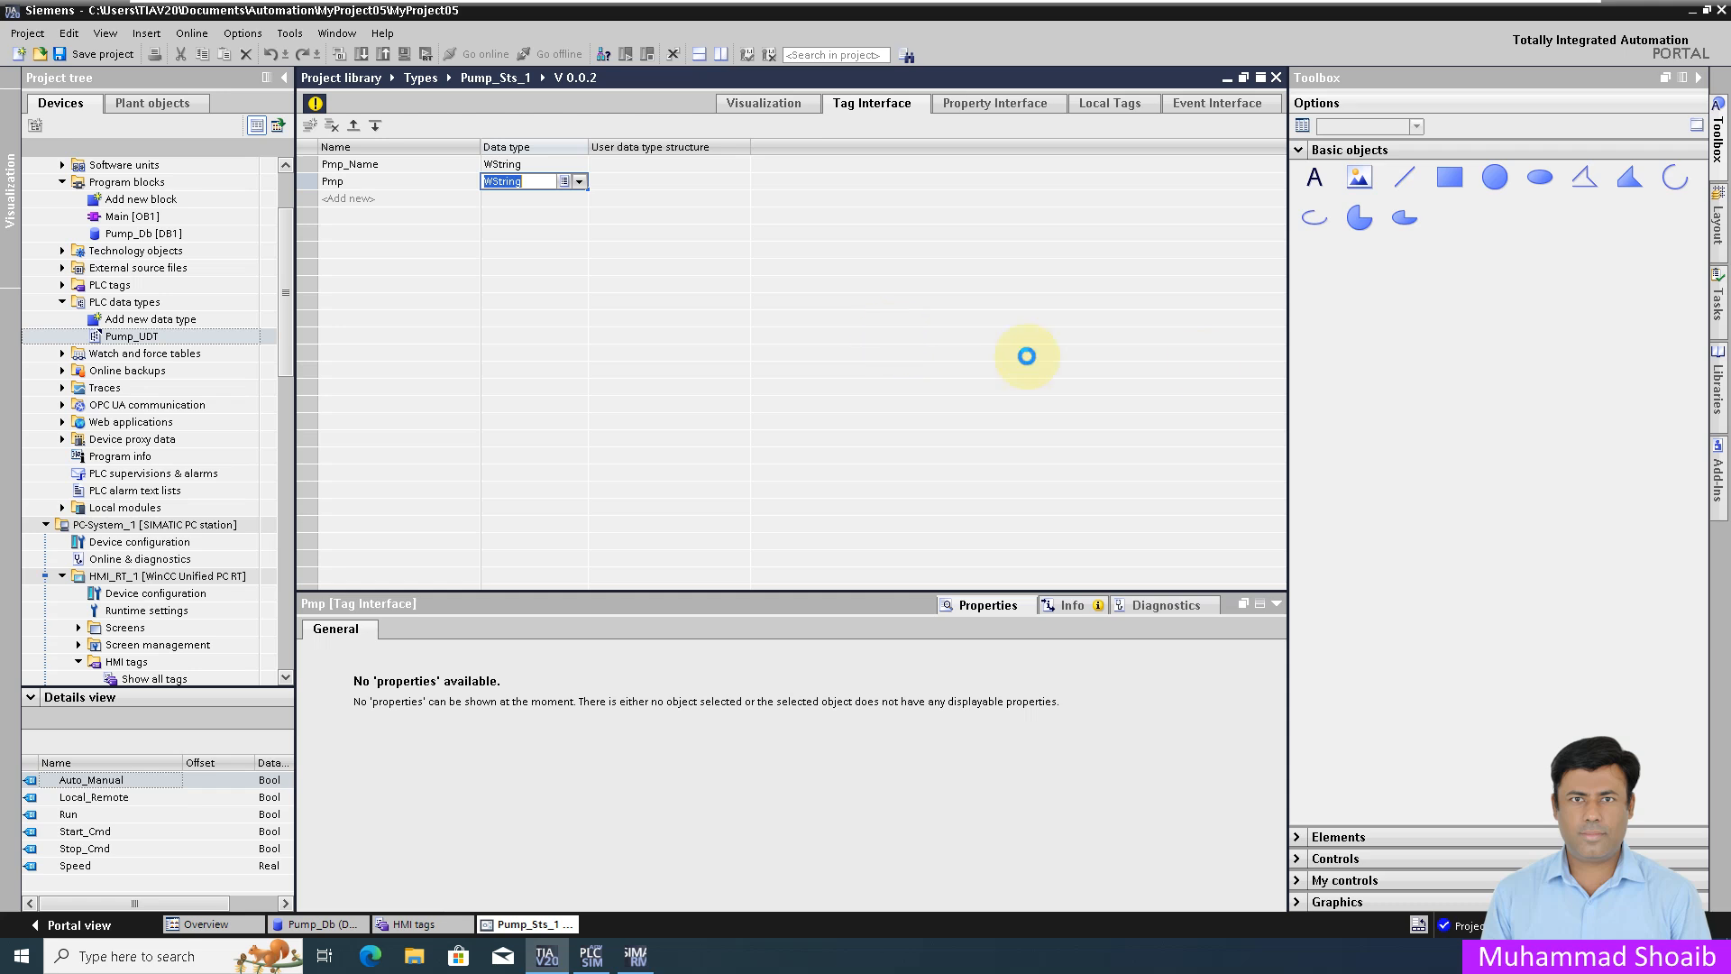
{"action": "type", "text": "PLCUDT"}
{"action": "key", "text": "Tab"}
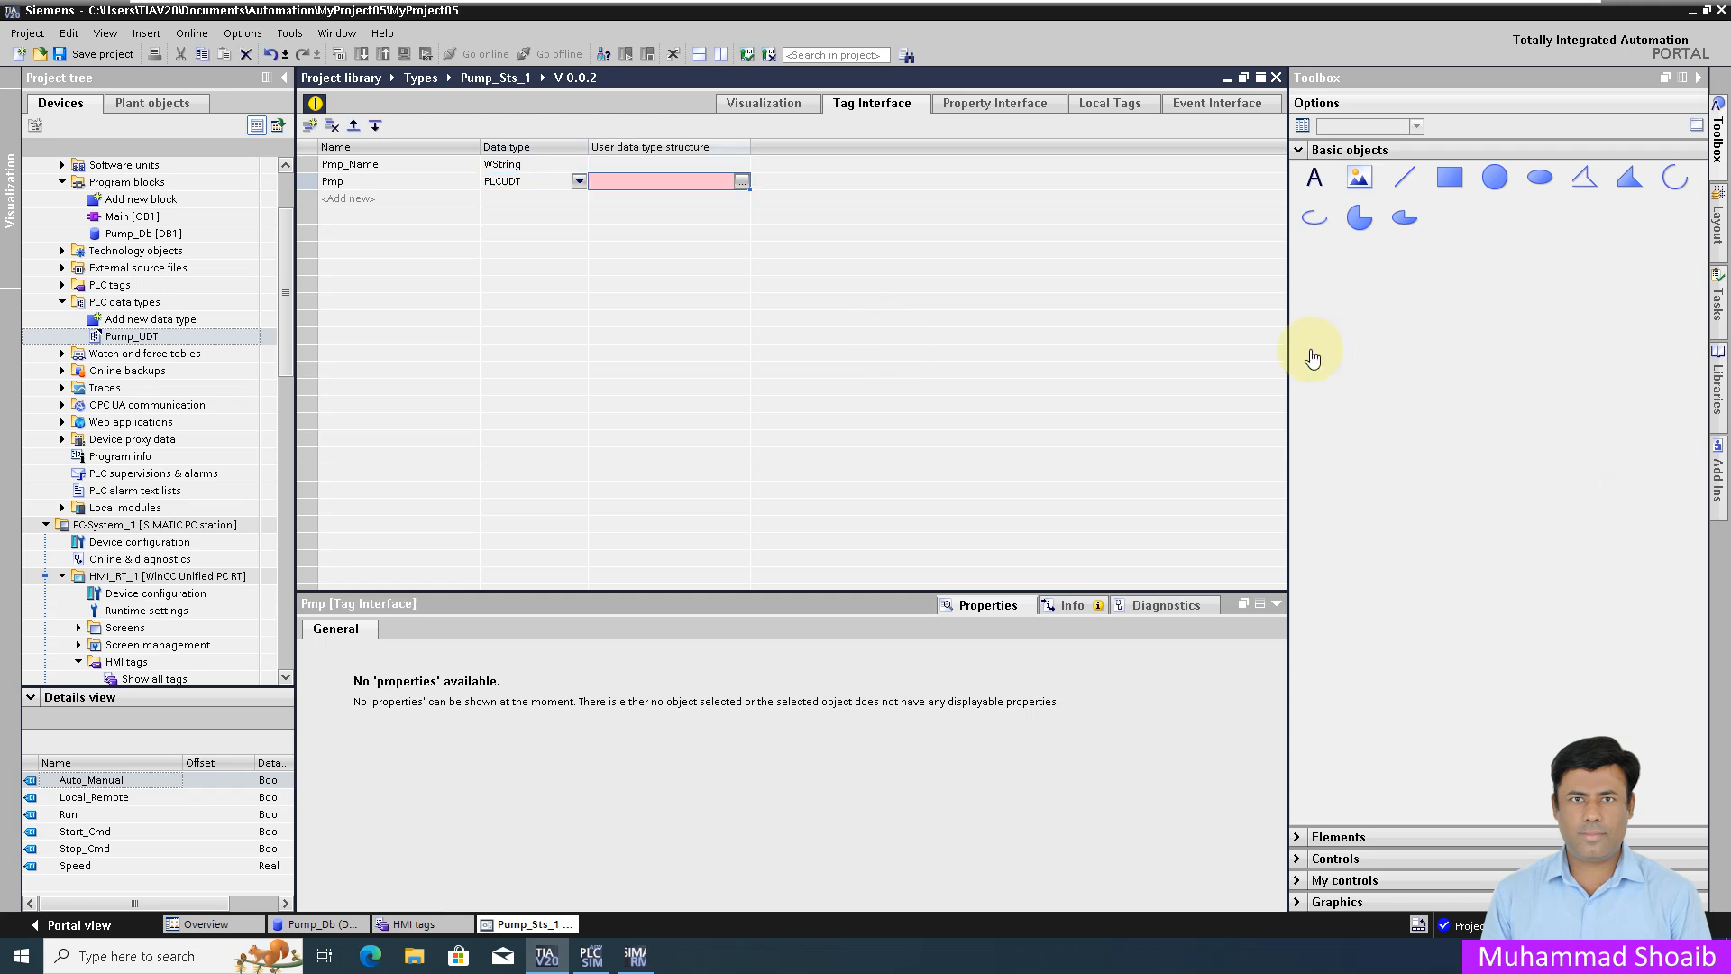
Step: Set Pmp's structure to Pump_UDT V 0.0.1 and return to the pump graphic
{"action": "left_click", "coordinate": [743, 182]}
{"action": "left_click", "coordinate": [667, 229]}
{"action": "left_click", "coordinate": [845, 272]}
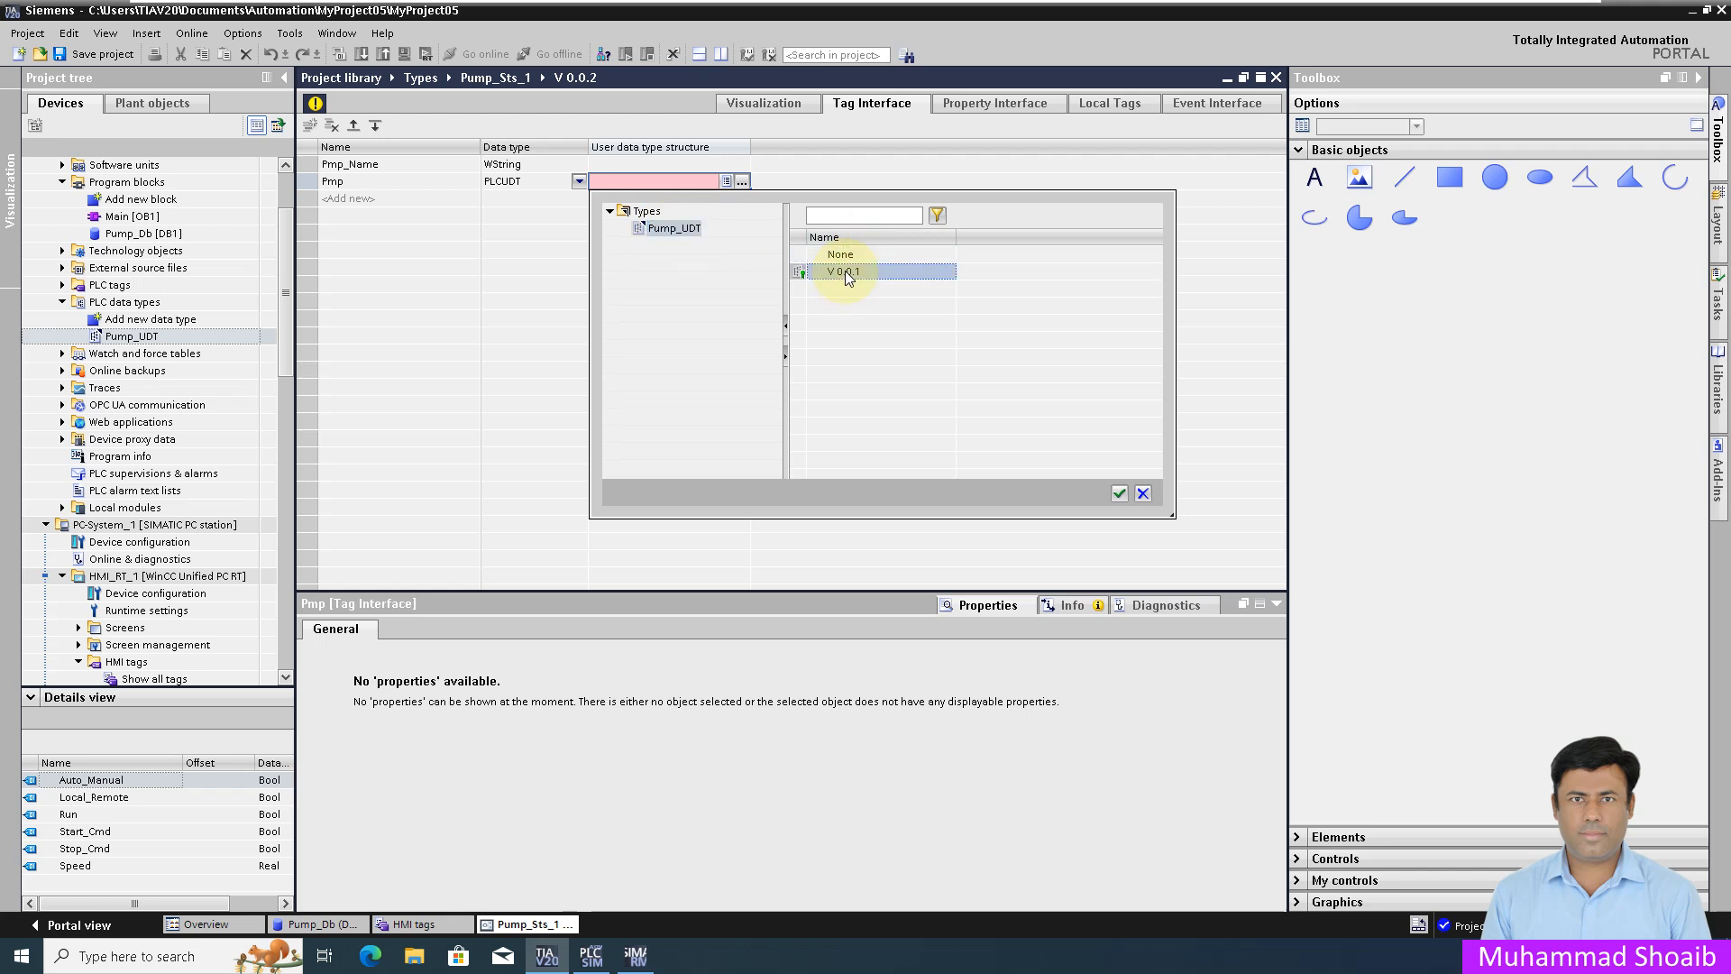
{"action": "left_click", "coordinate": [1119, 494]}
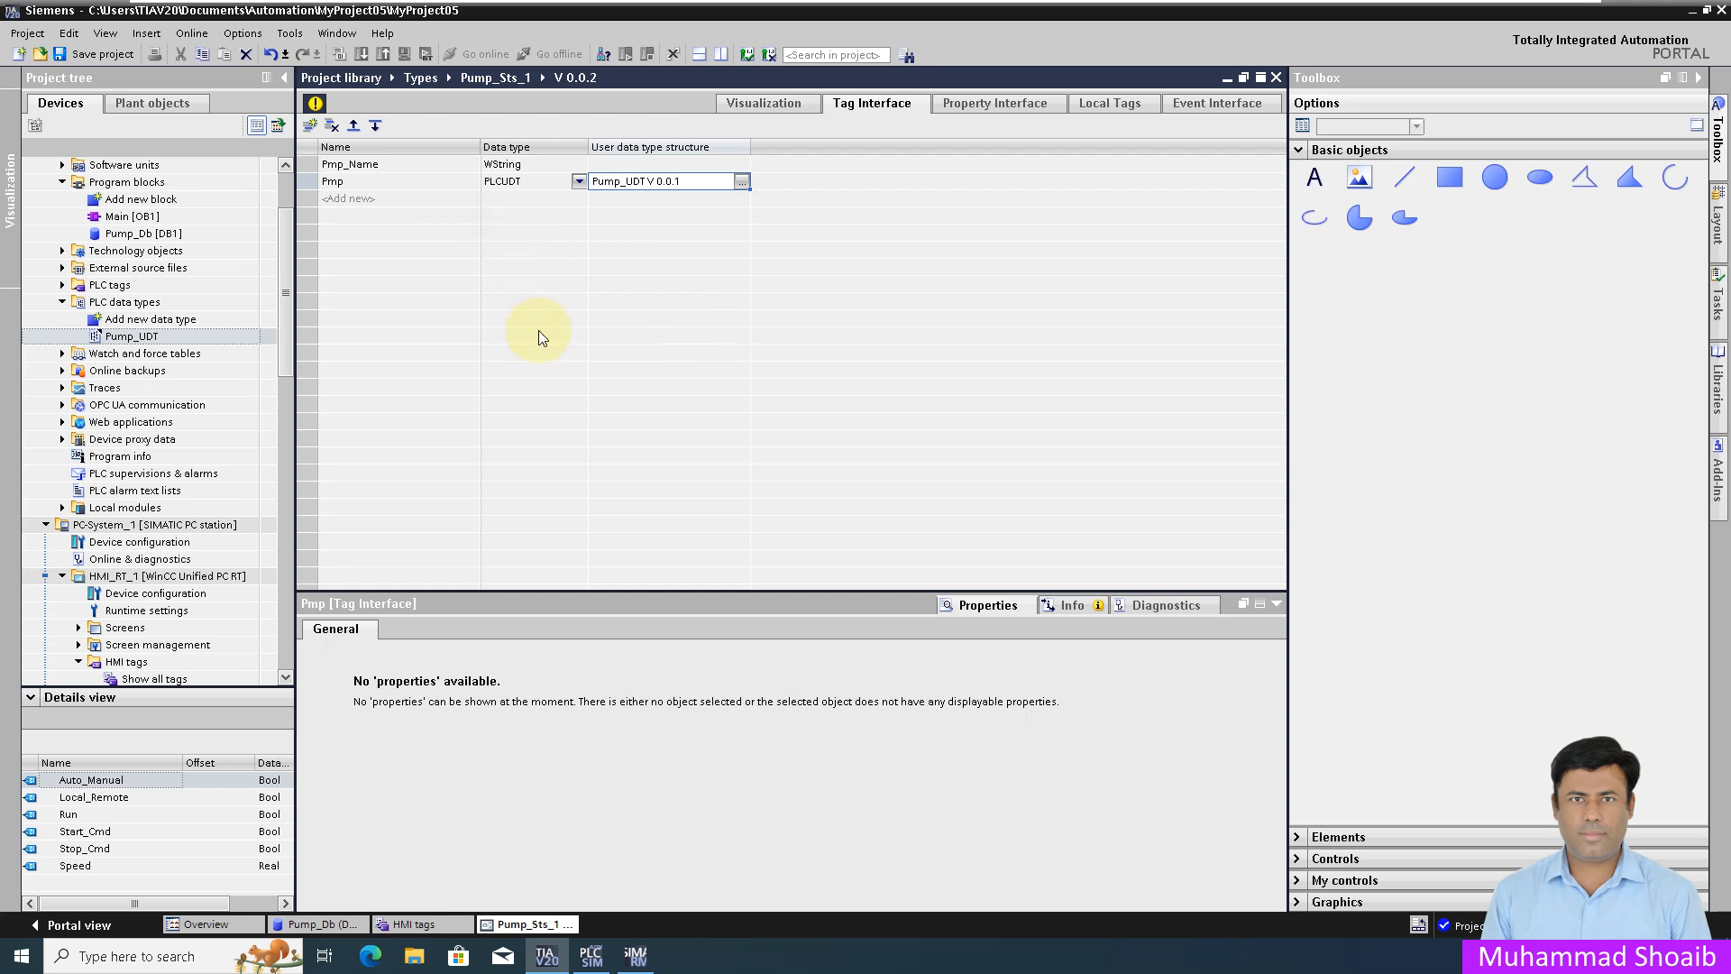
{"action": "left_click", "coordinate": [766, 104]}
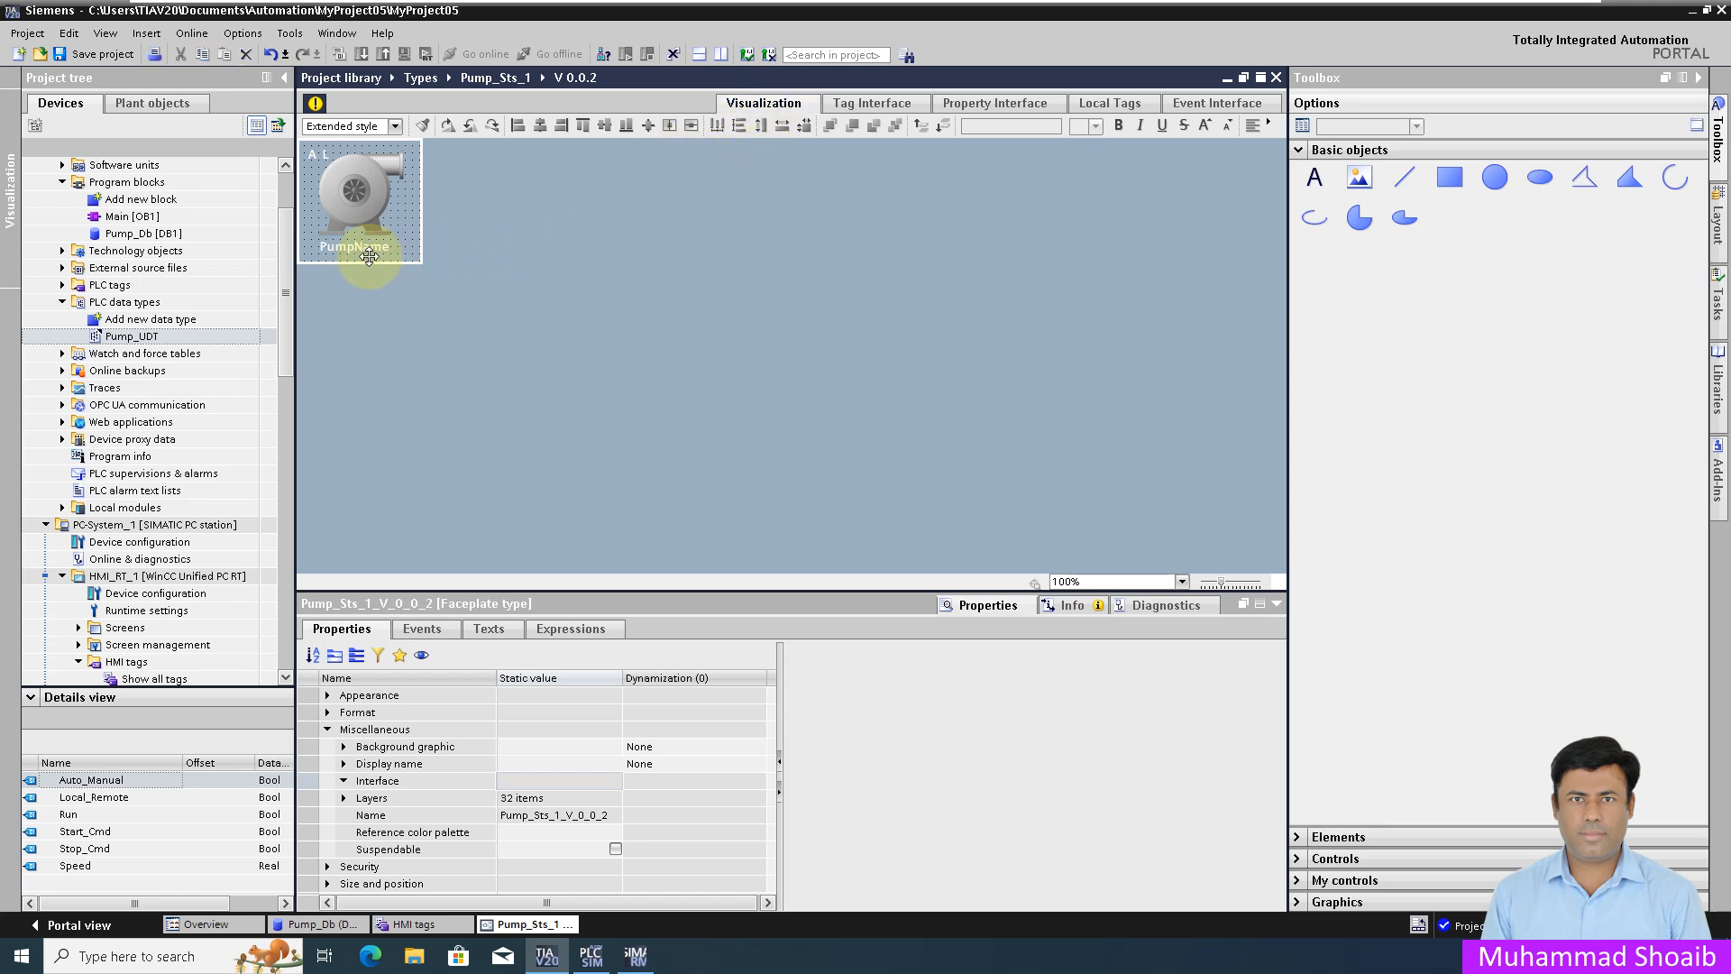
Step: Bind the A status text's resource-list tag to Pmp.Auto_Manual
{"action": "left_click", "coordinate": [338, 248]}
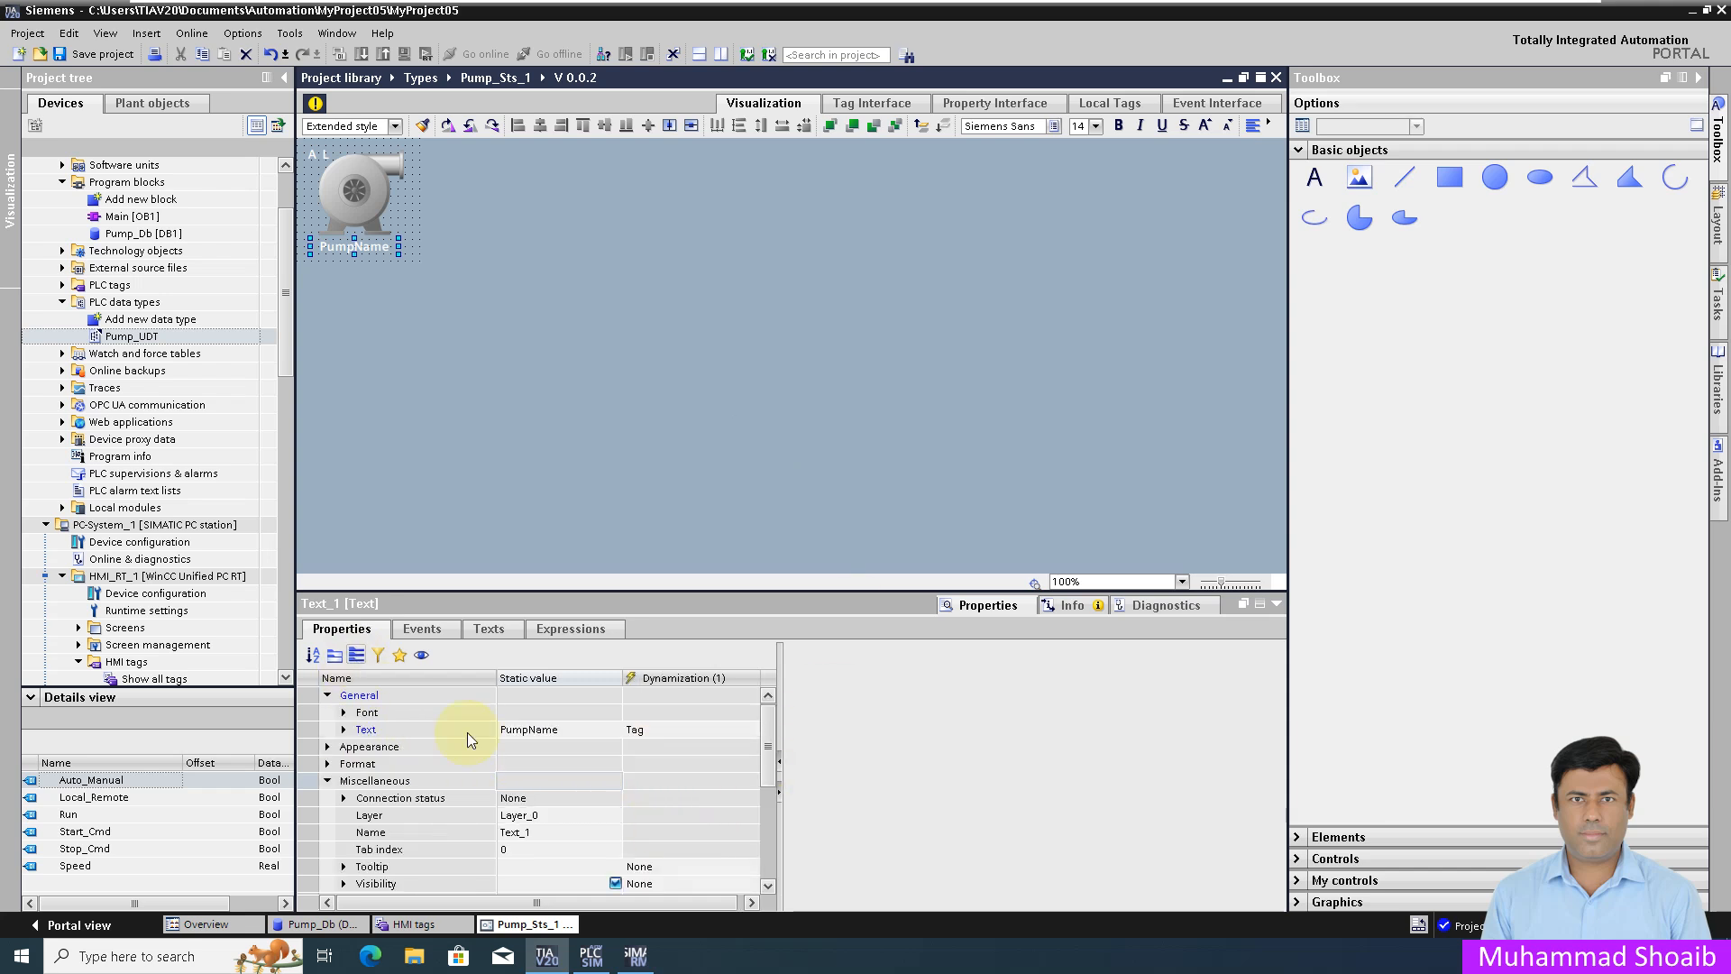
{"action": "left_click", "coordinate": [662, 728]}
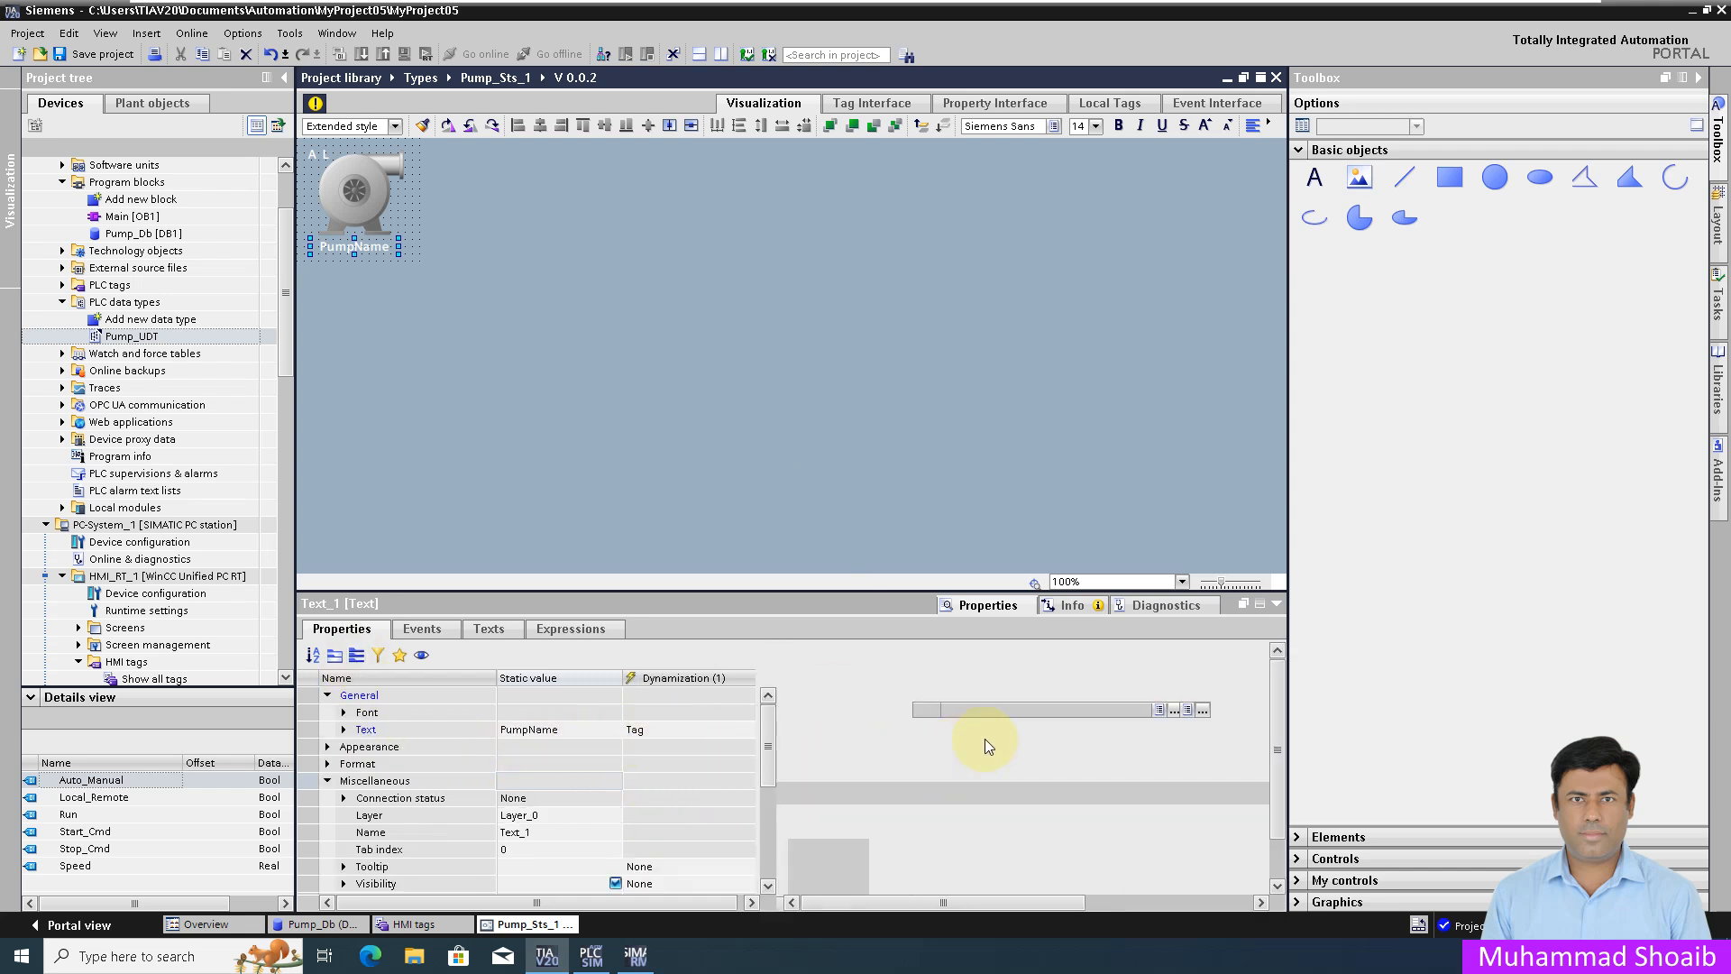
{"action": "left_click", "coordinate": [312, 155]}
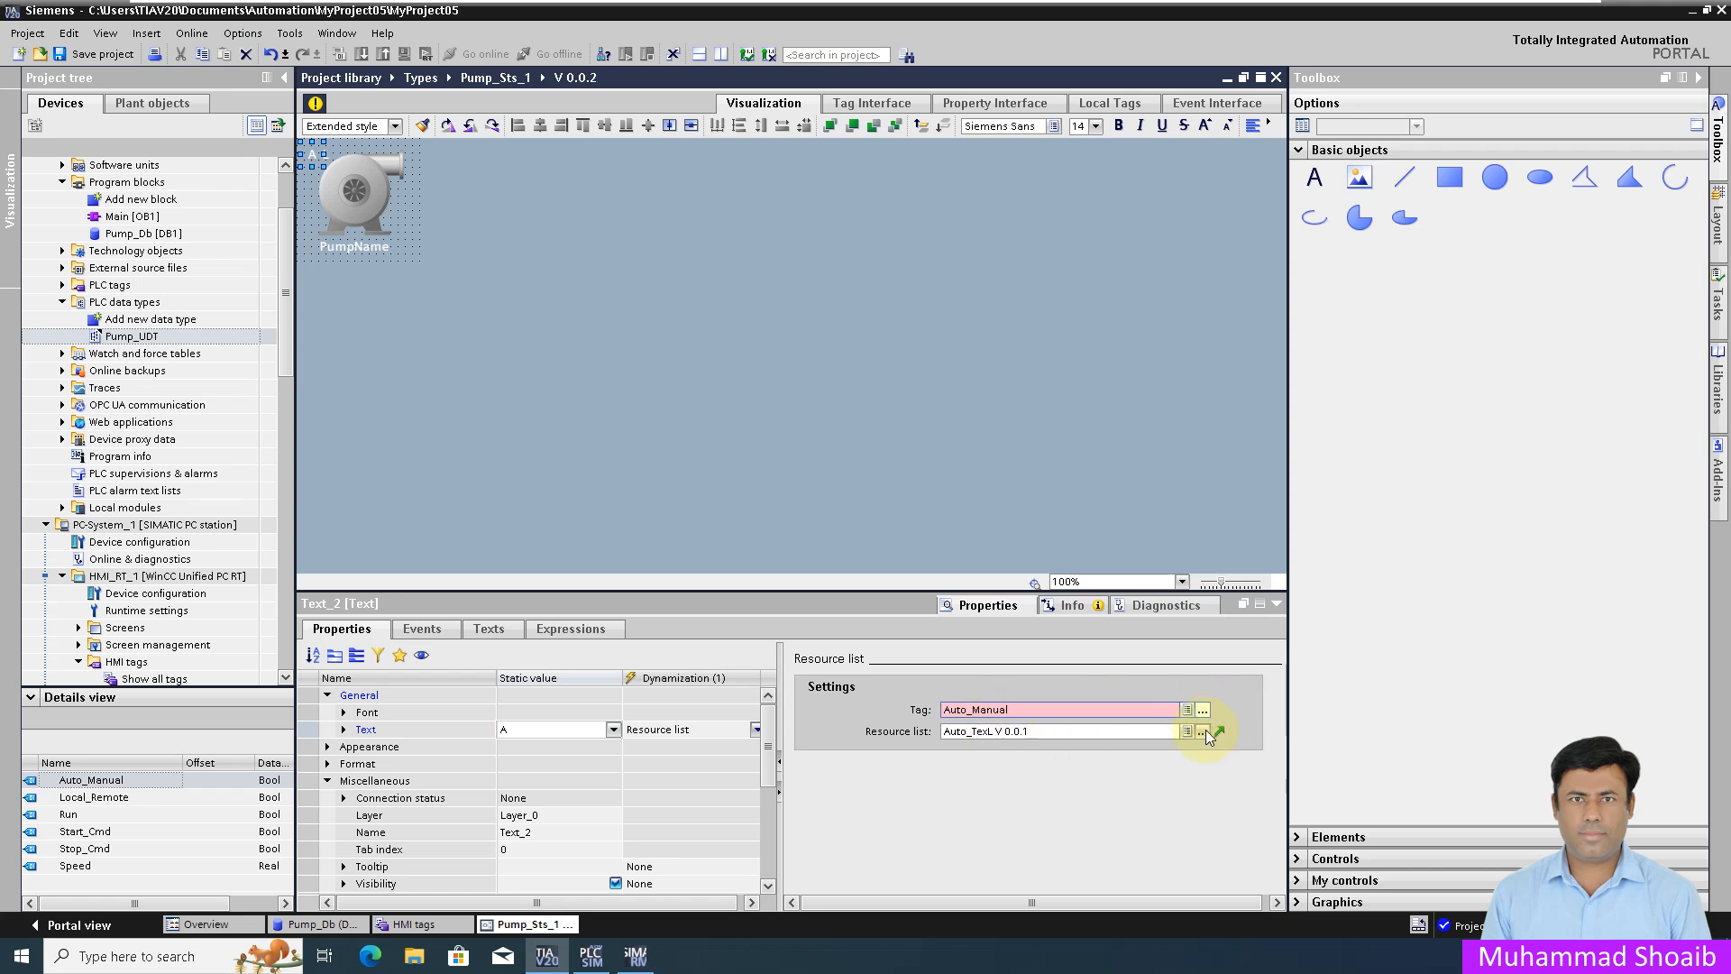
{"action": "left_click", "coordinate": [1202, 731]}
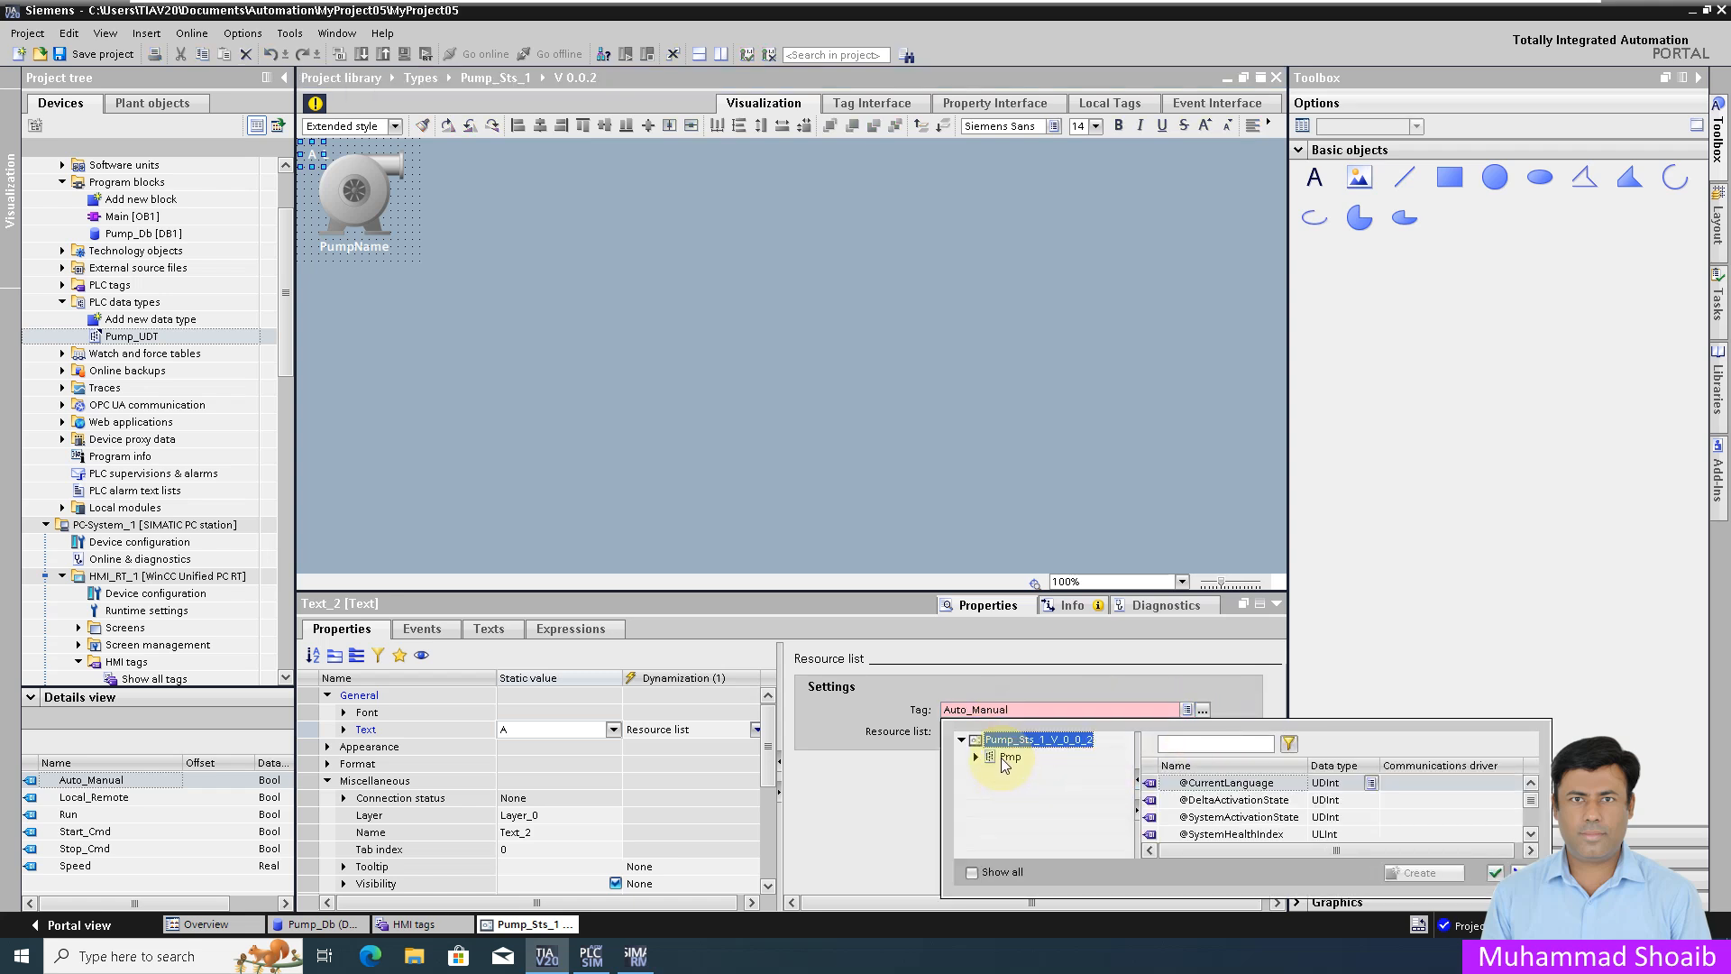
{"action": "left_click", "coordinate": [1009, 758]}
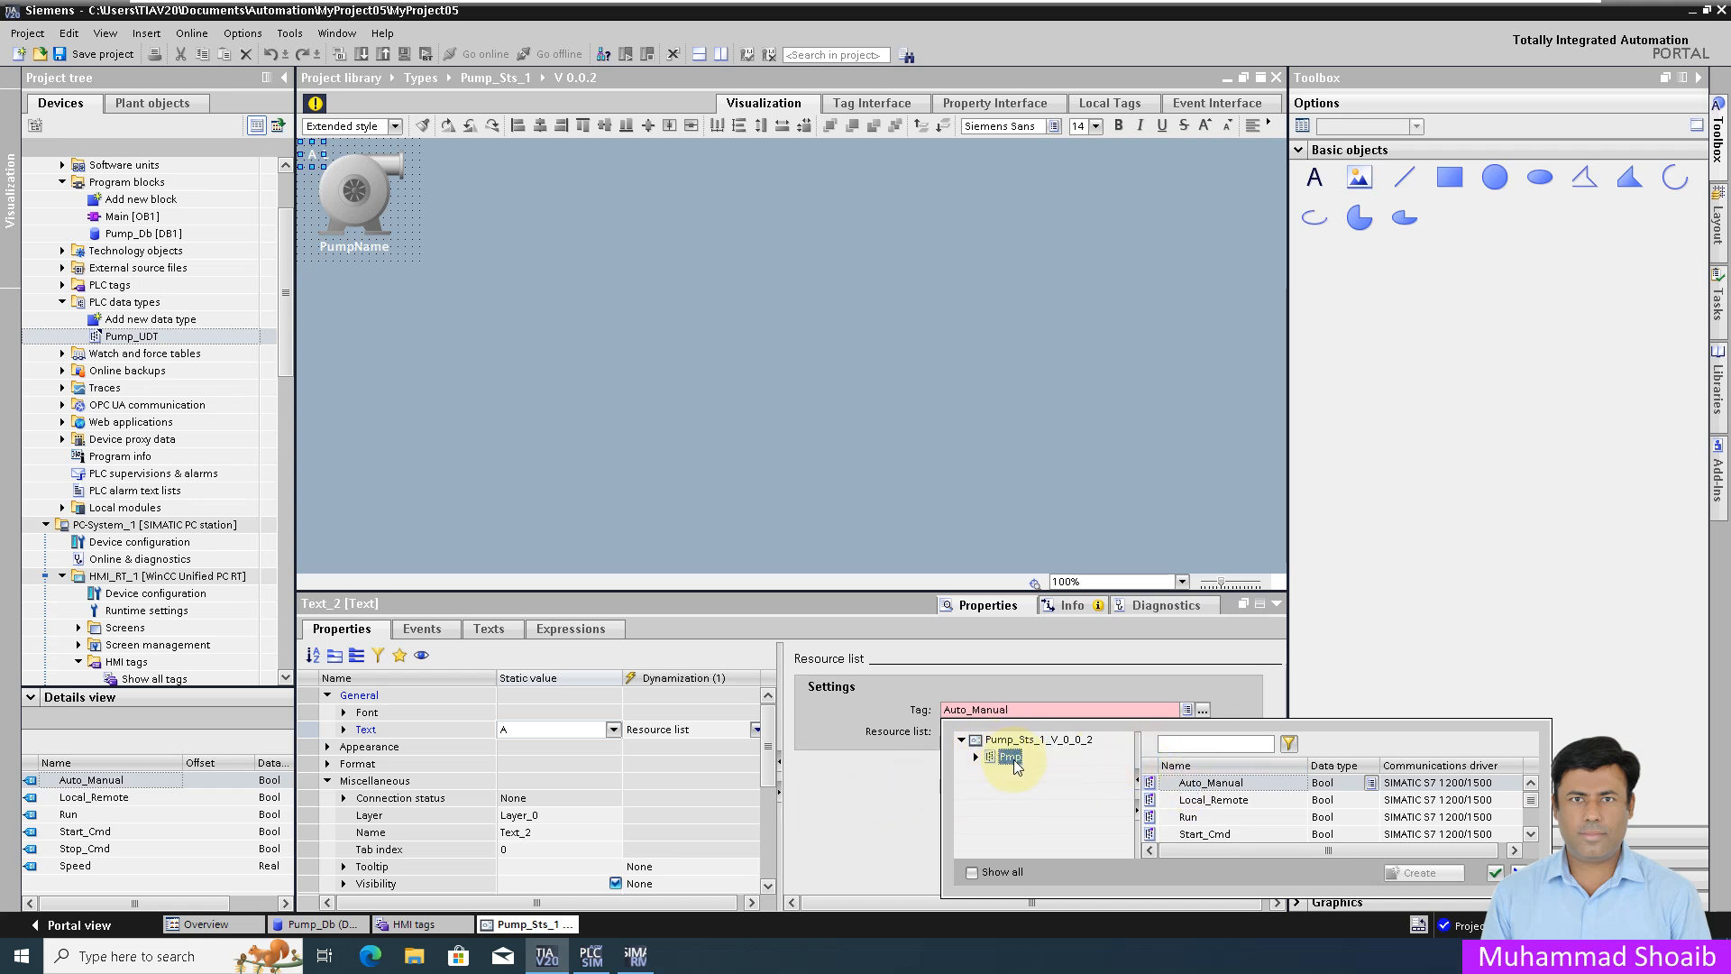
{"action": "left_click", "coordinate": [1210, 783]}
{"action": "left_click", "coordinate": [1494, 873]}
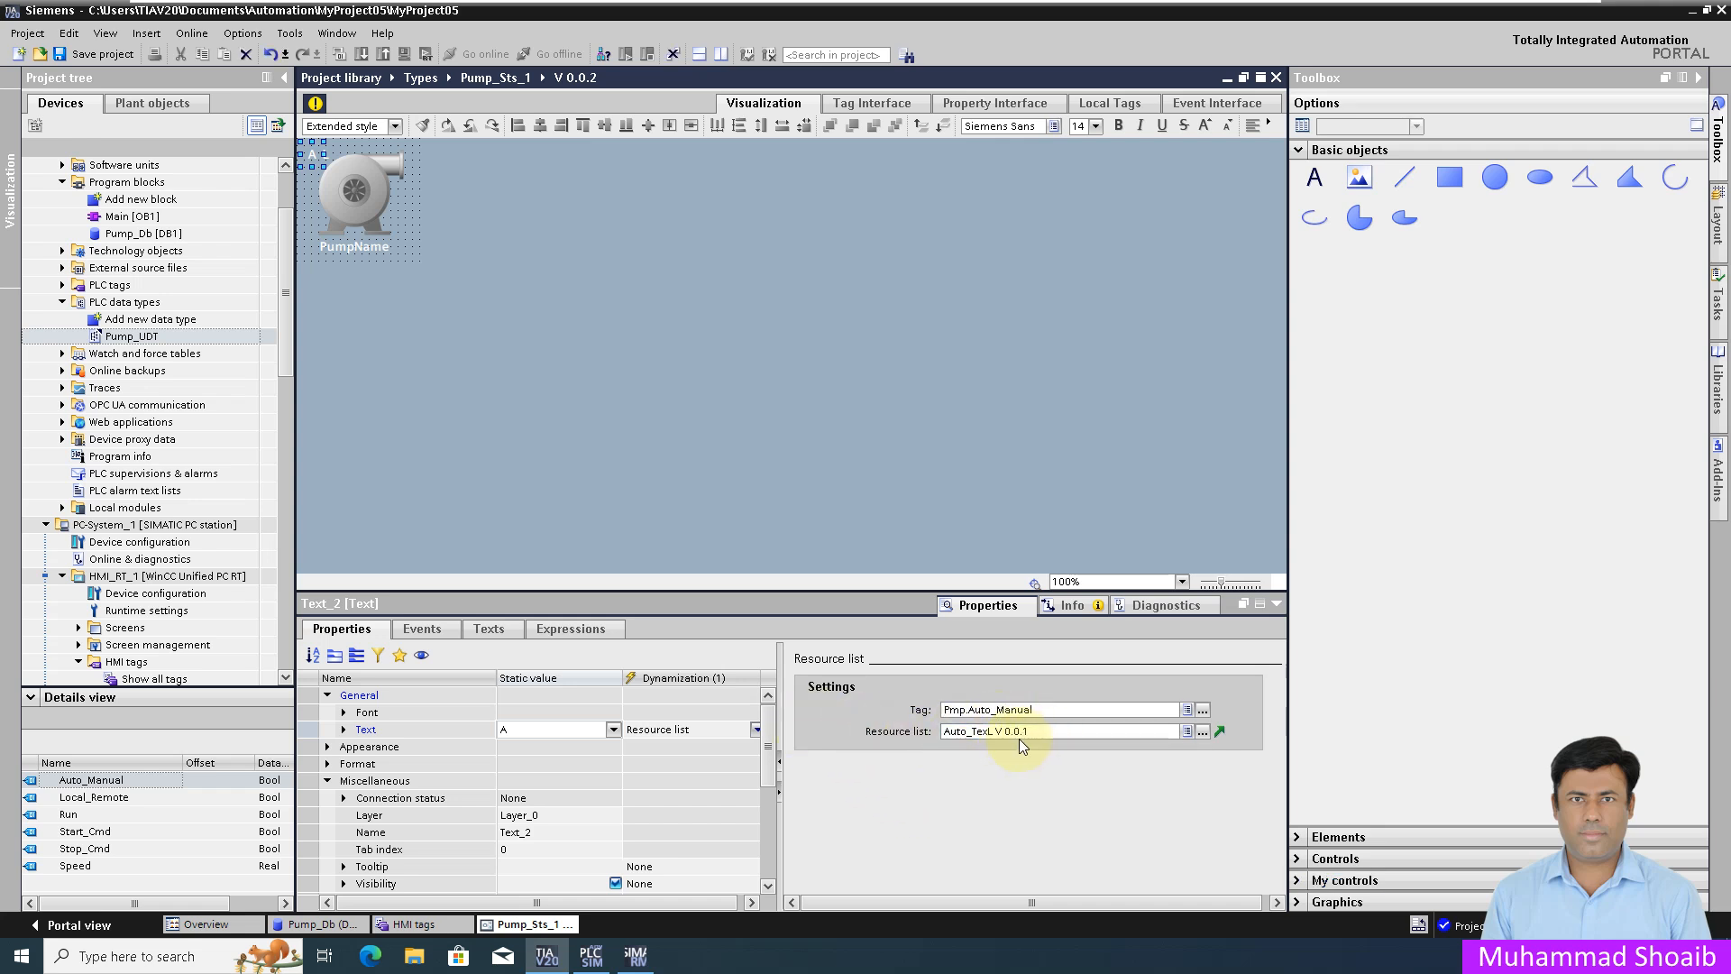
Step: Bind the L status text's resource-list tag to Pmp.Local_Remote
{"action": "left_click_drag", "start_coordinate": [321, 154], "coordinate": [335, 154], "text": "ctrl"}
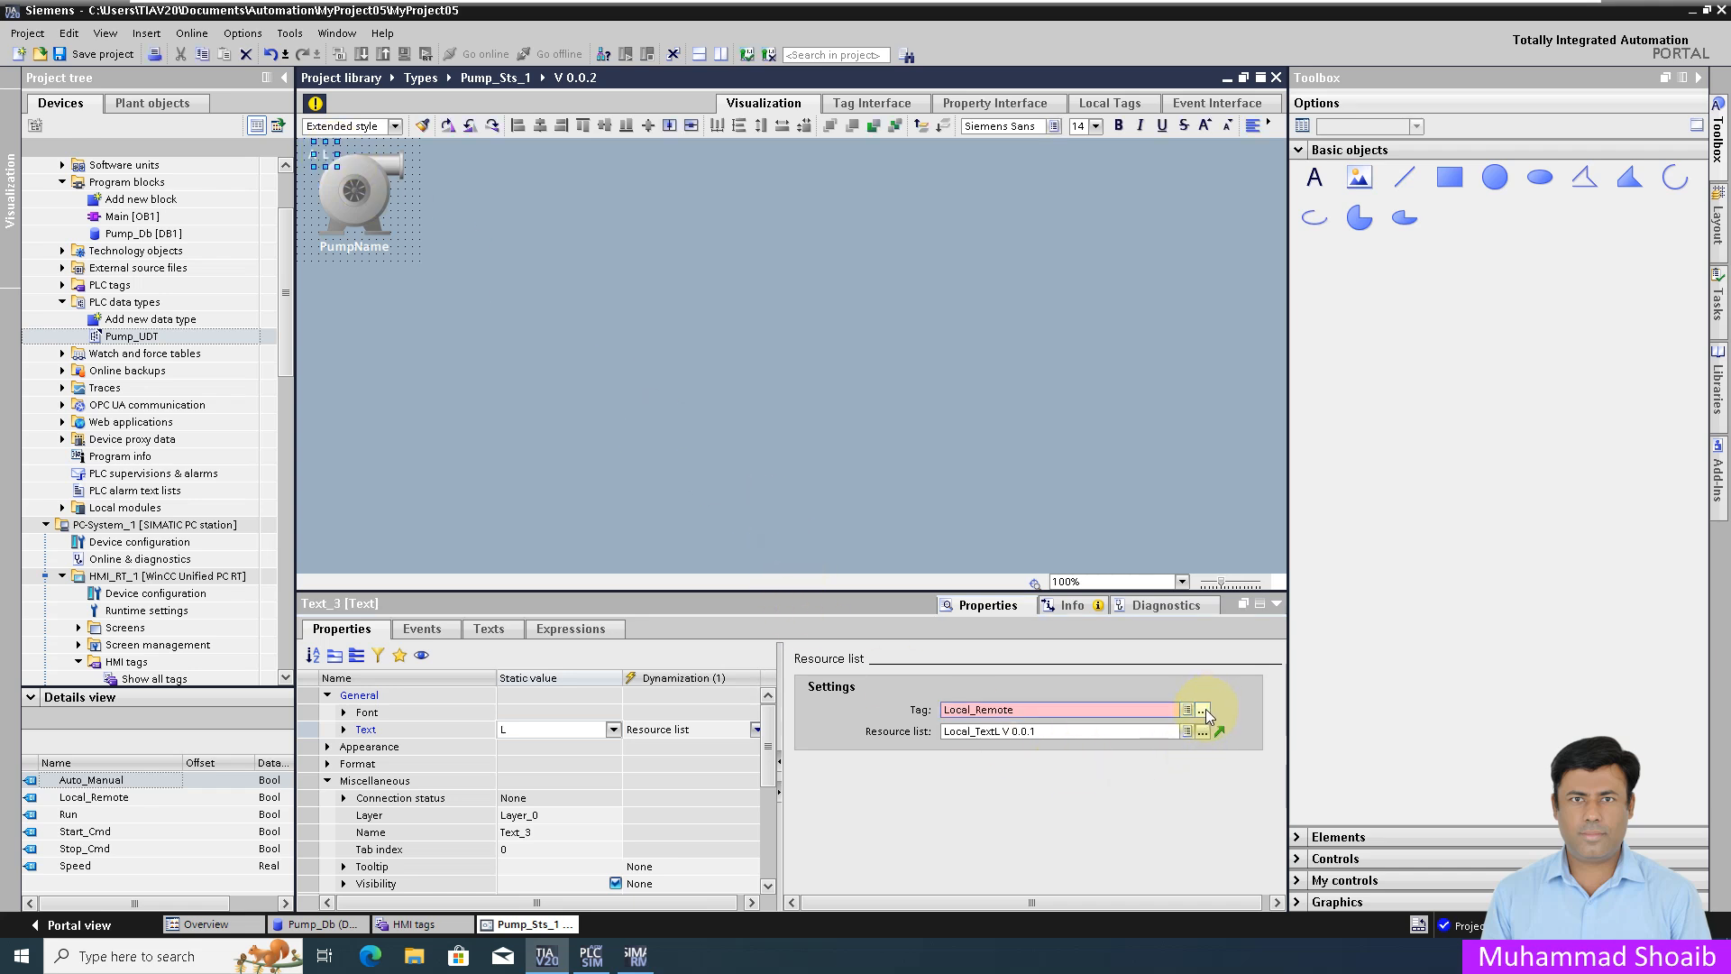
{"action": "left_click", "coordinate": [1202, 709]}
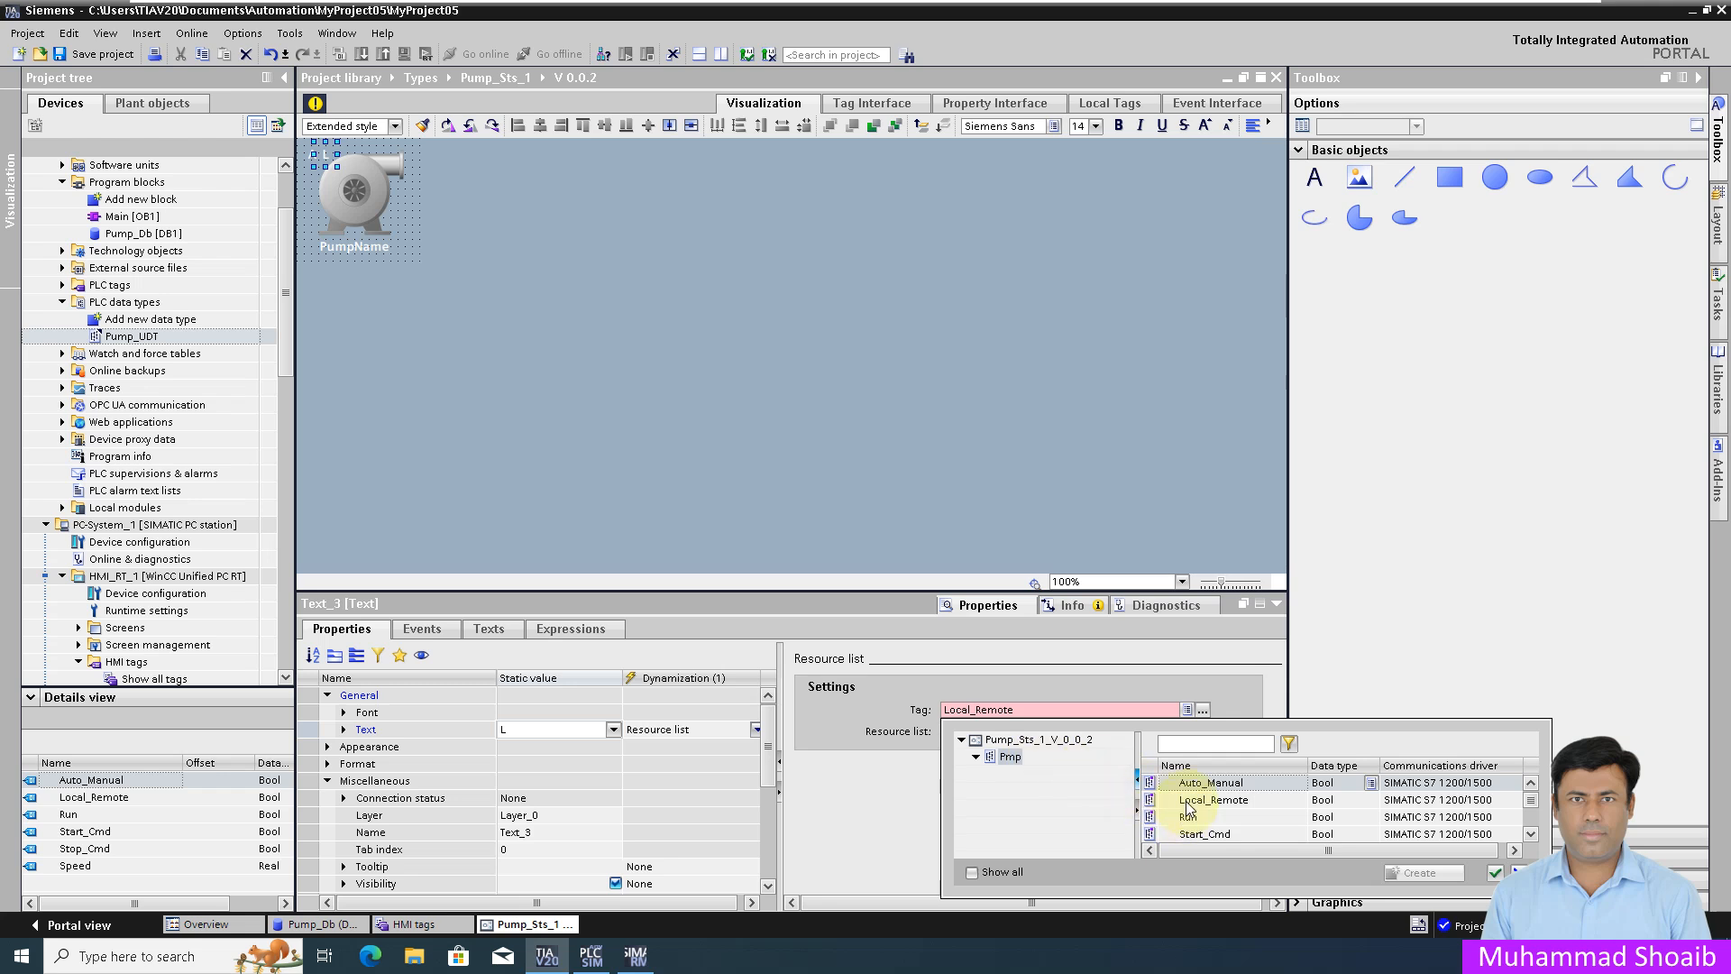
{"action": "left_click", "coordinate": [1188, 802]}
{"action": "left_click", "coordinate": [1495, 872]}
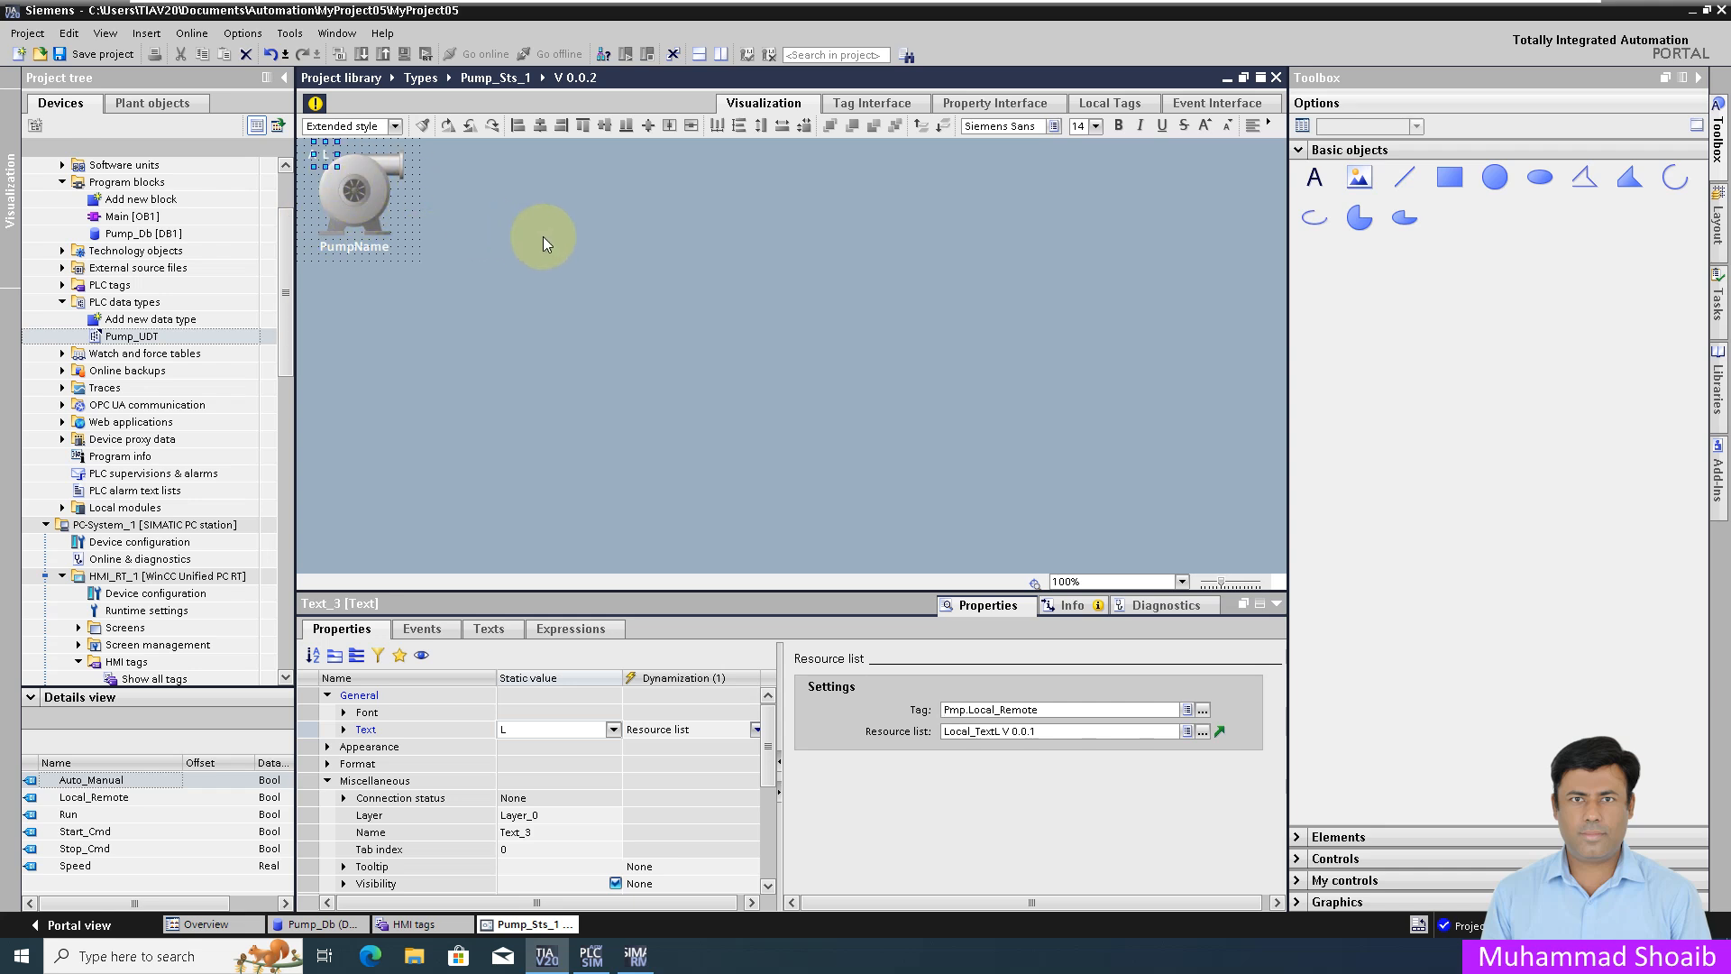
{"action": "left_click", "coordinate": [318, 159]}
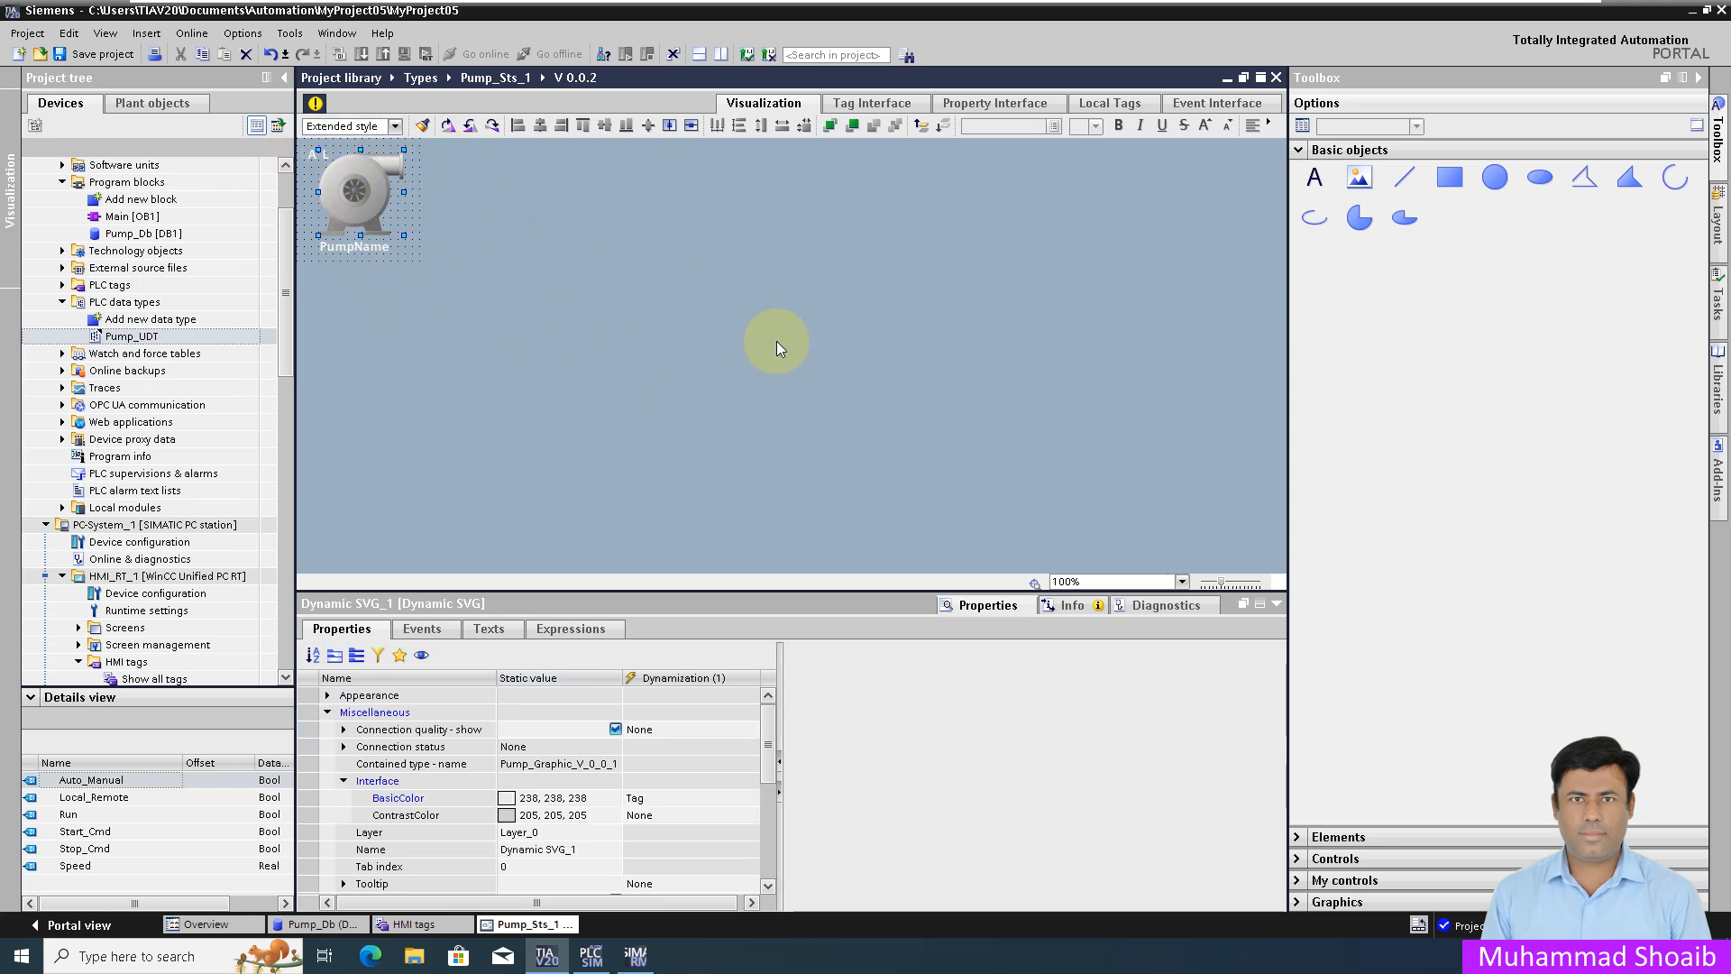
Step: Drive Dynamic SVG_1's BasicColor with tag Pmp.Run, green (0, 255, 0) when running
{"action": "left_click", "coordinate": [988, 605]}
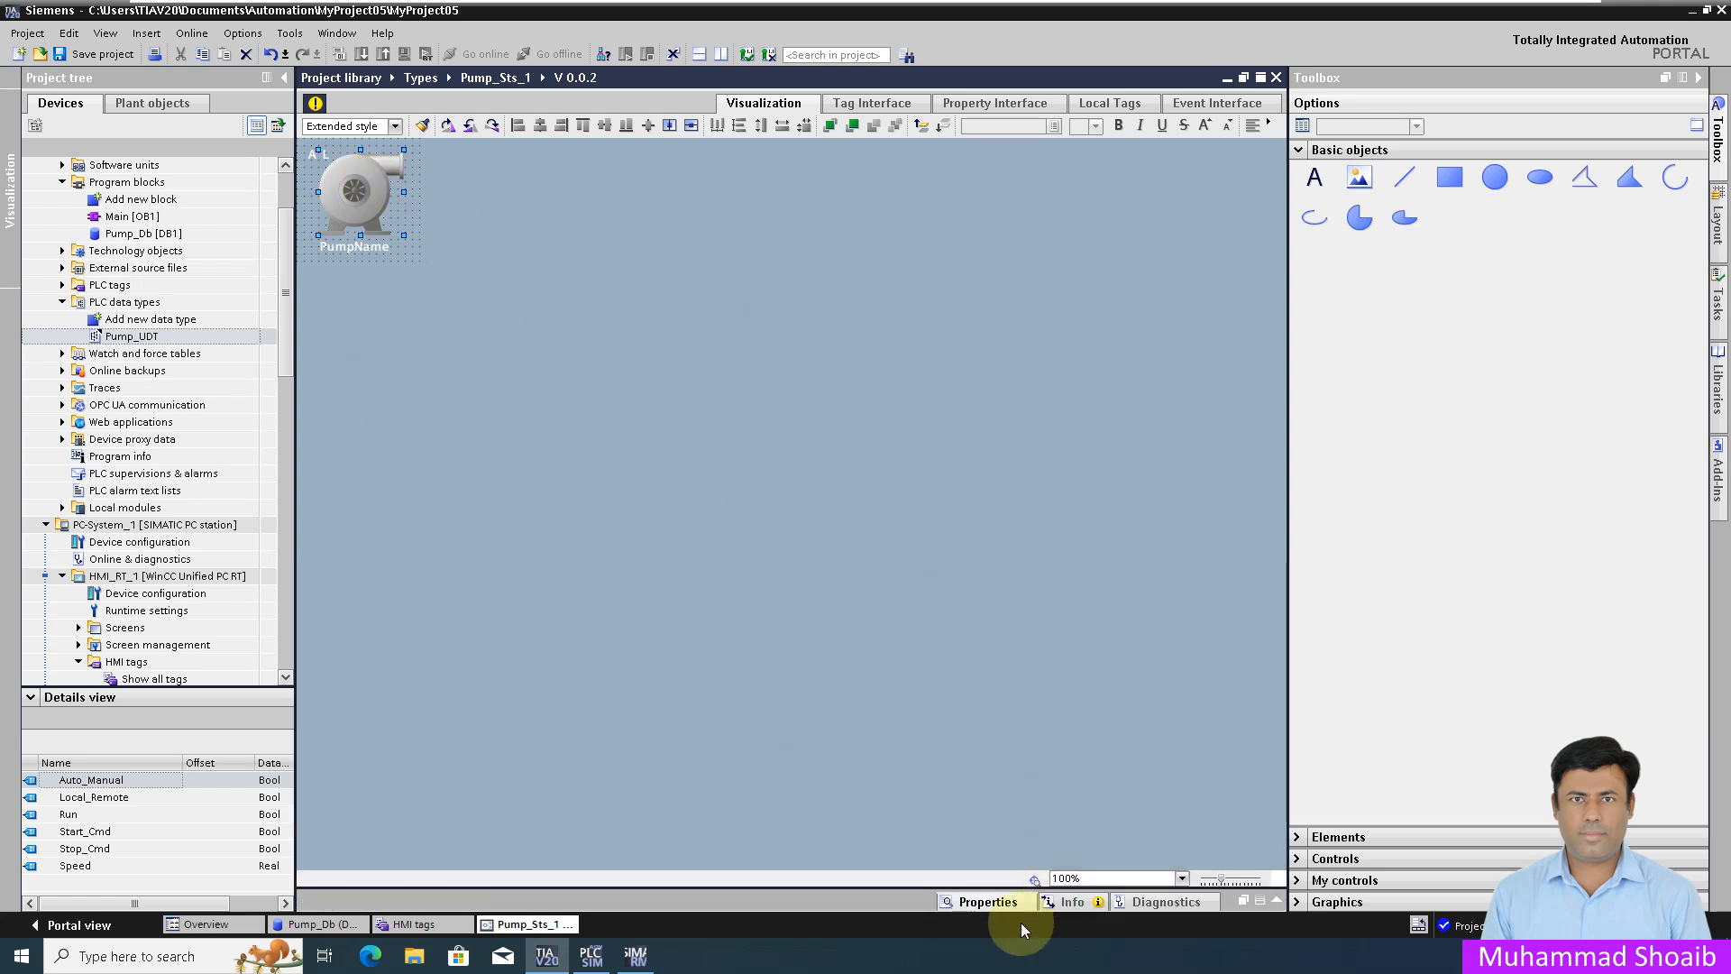
{"action": "left_click", "coordinate": [991, 902]}
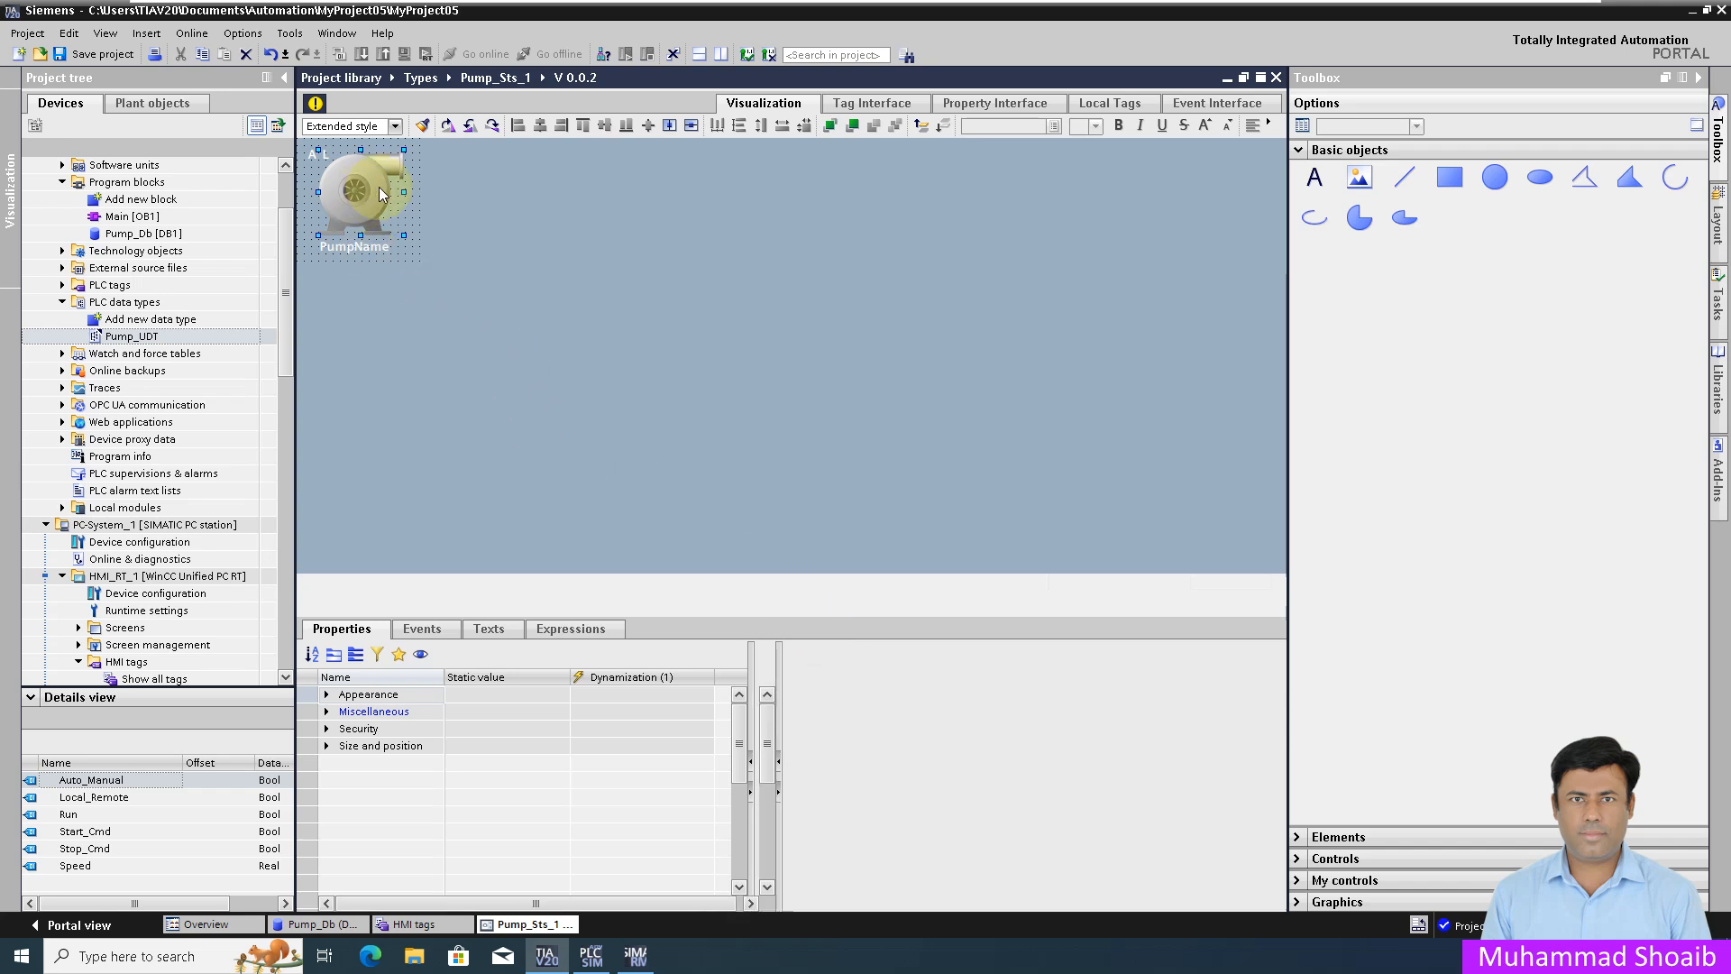
{"action": "left_click", "coordinate": [374, 187]}
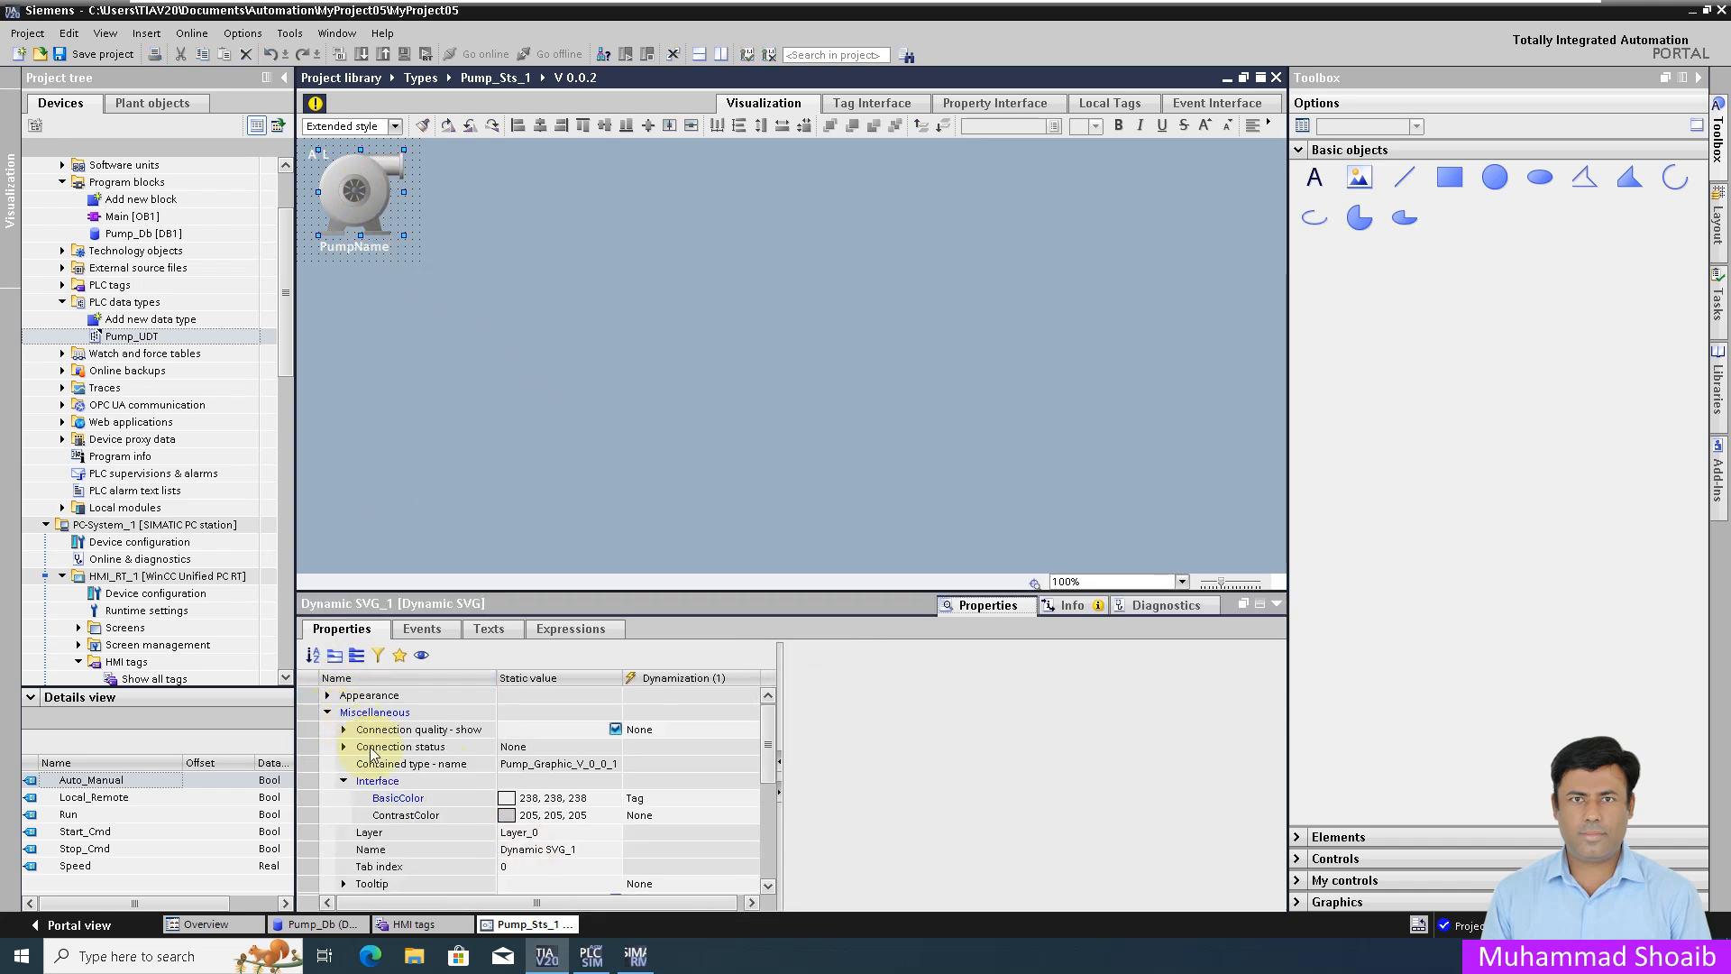
{"action": "left_click", "coordinate": [355, 663]}
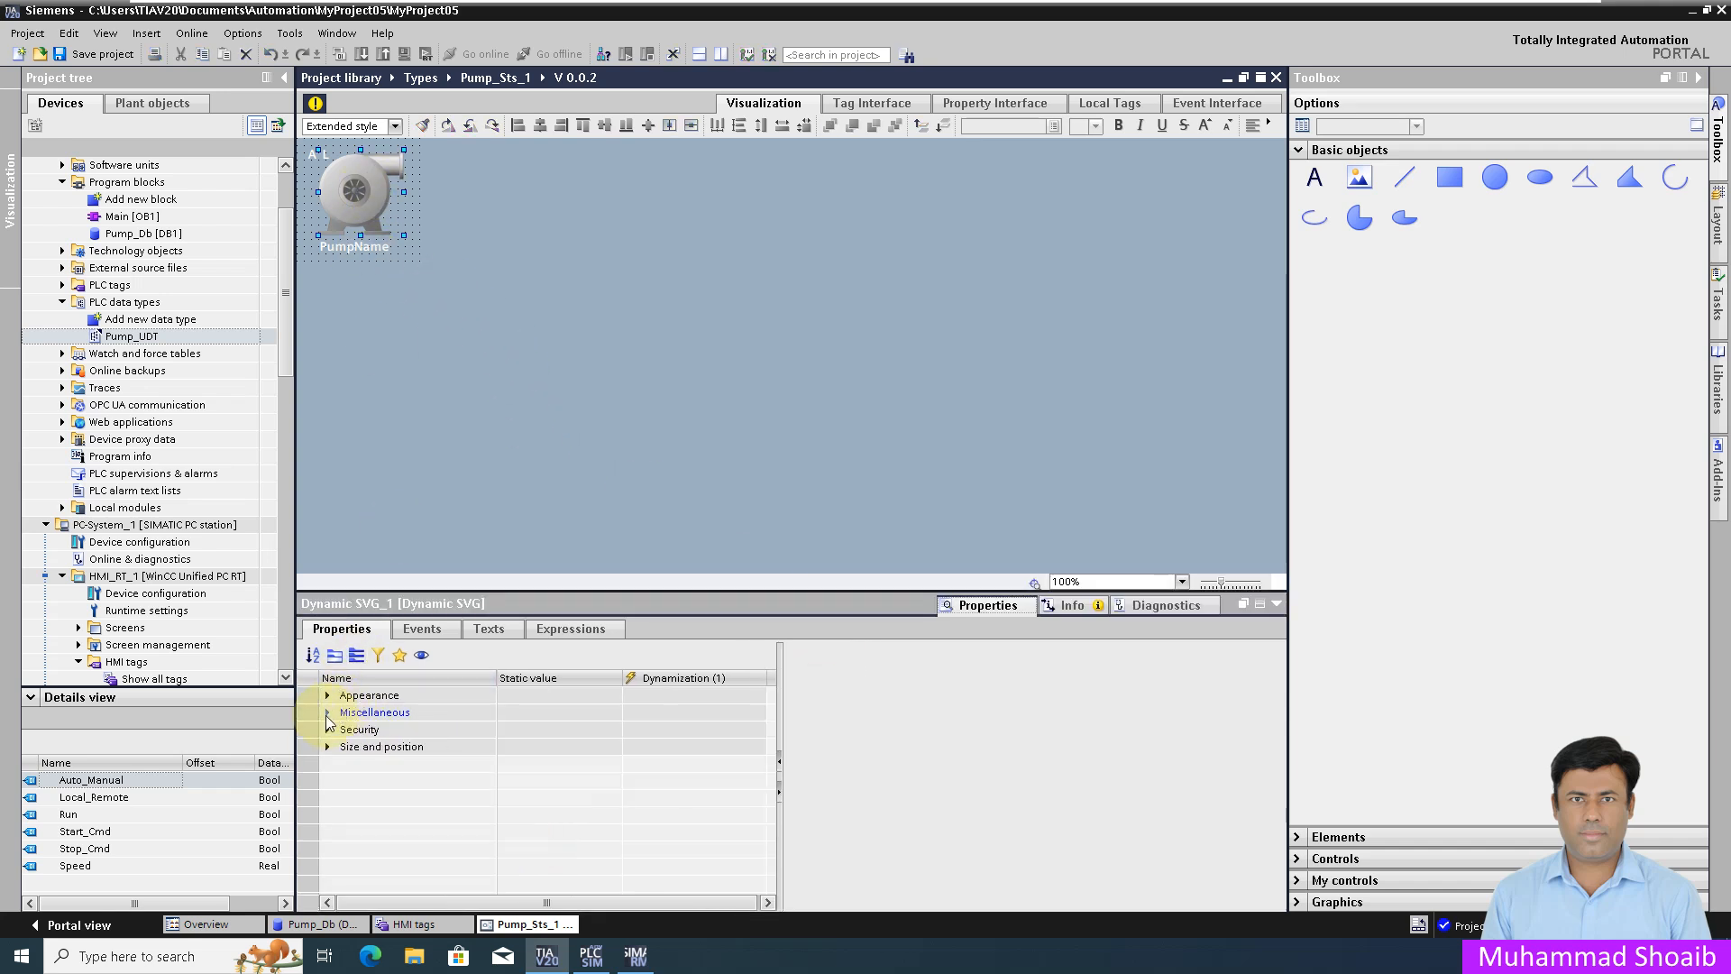
{"action": "left_click", "coordinate": [327, 712]}
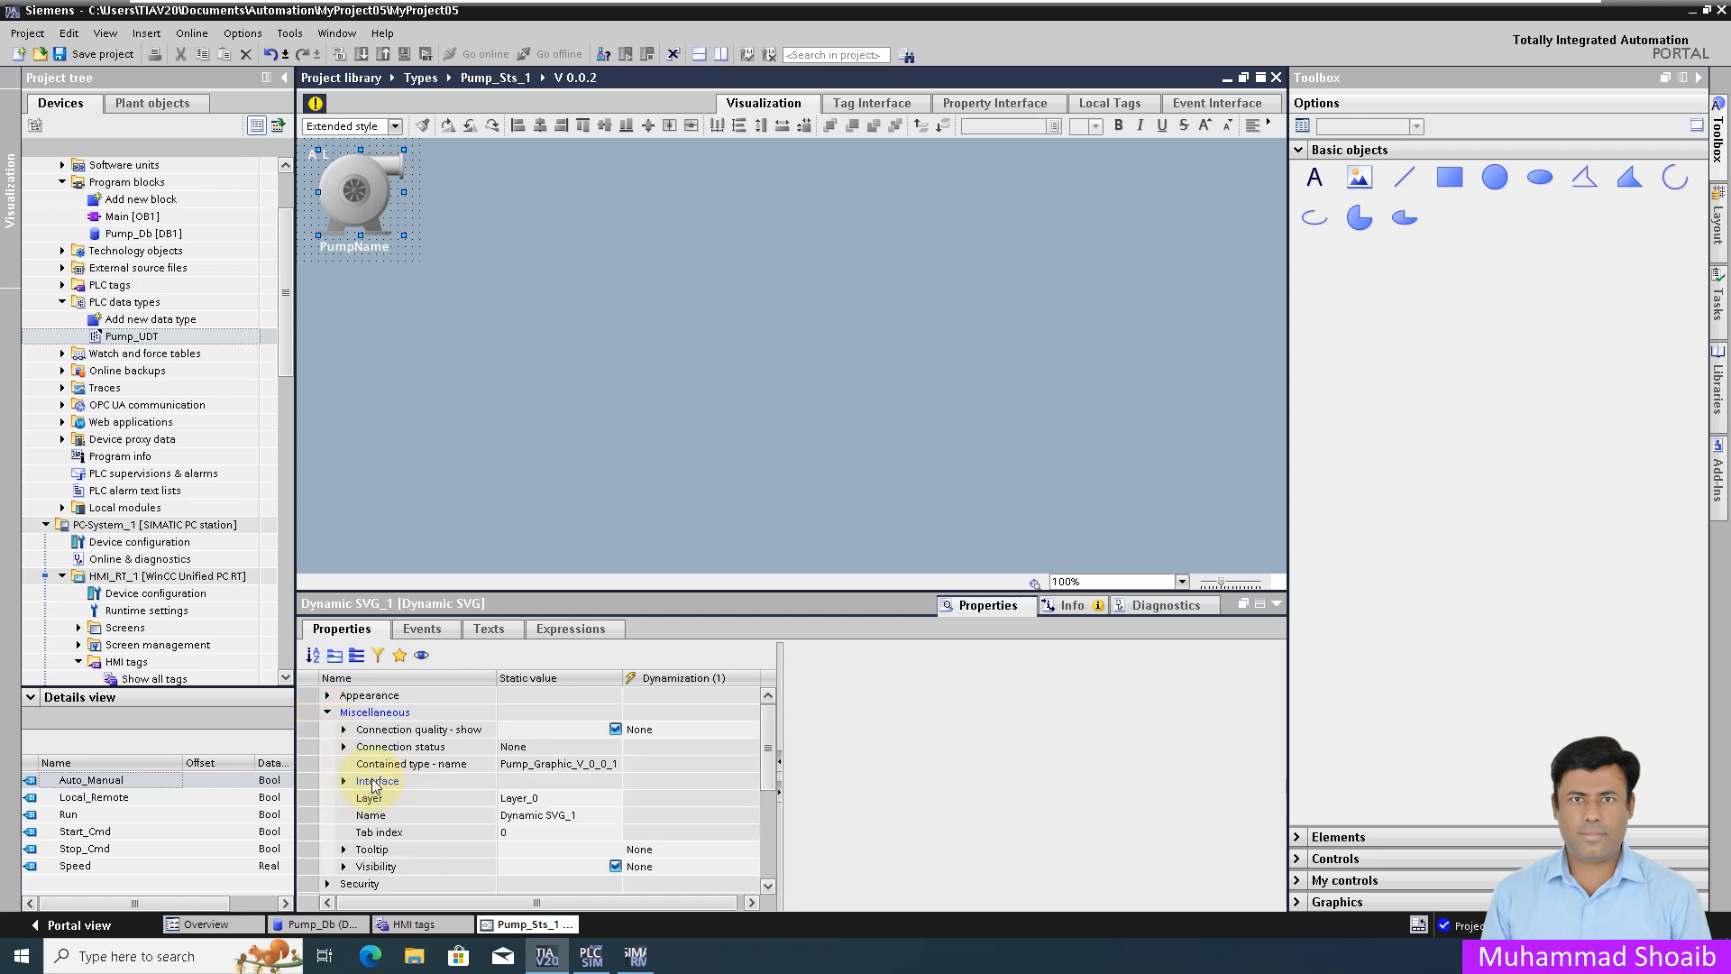
{"action": "left_click", "coordinate": [344, 782]}
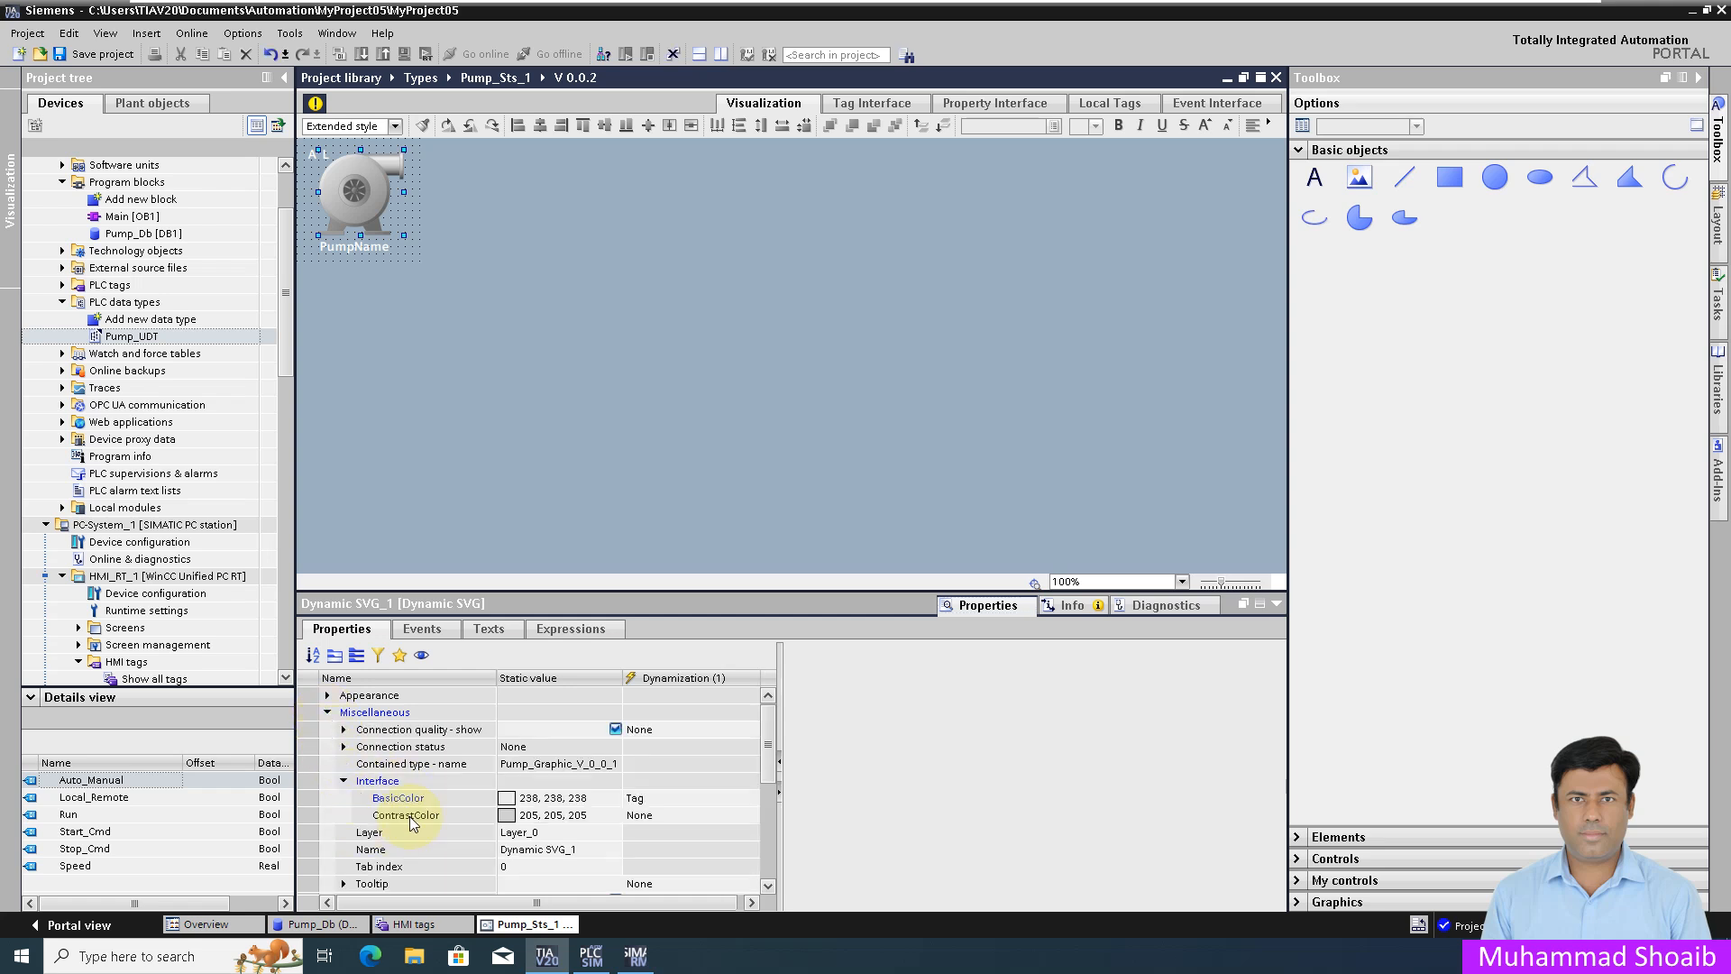
{"action": "left_click", "coordinate": [440, 798]}
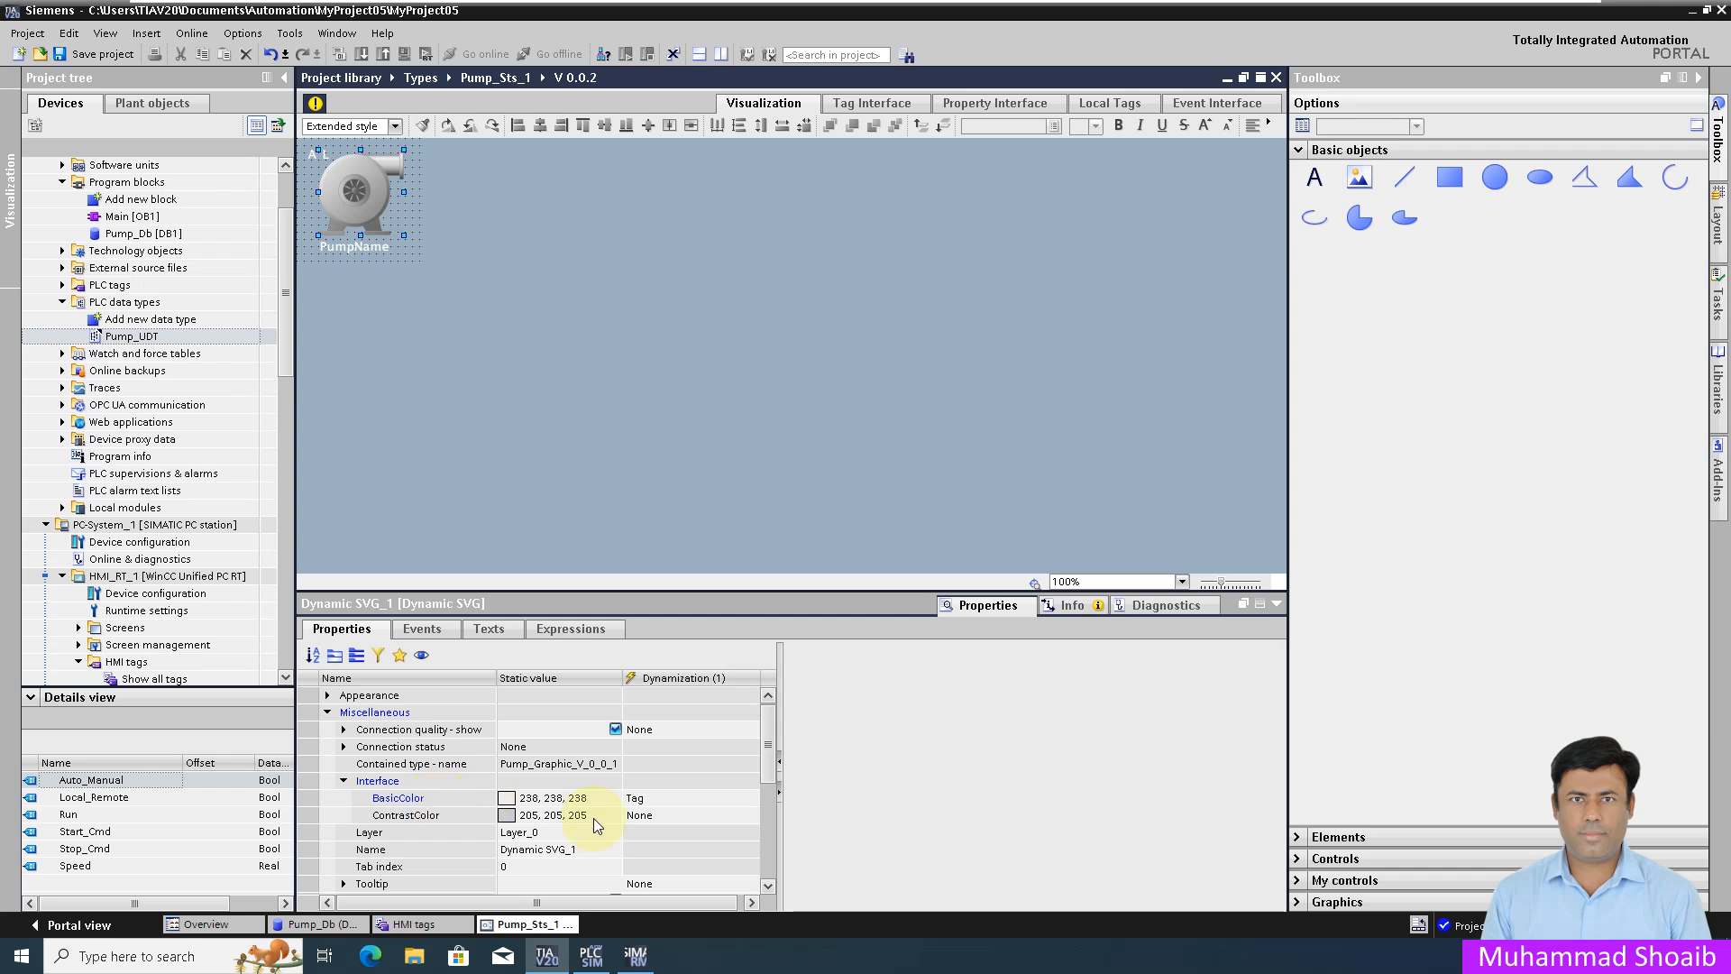
{"action": "left_click", "coordinate": [694, 799]}
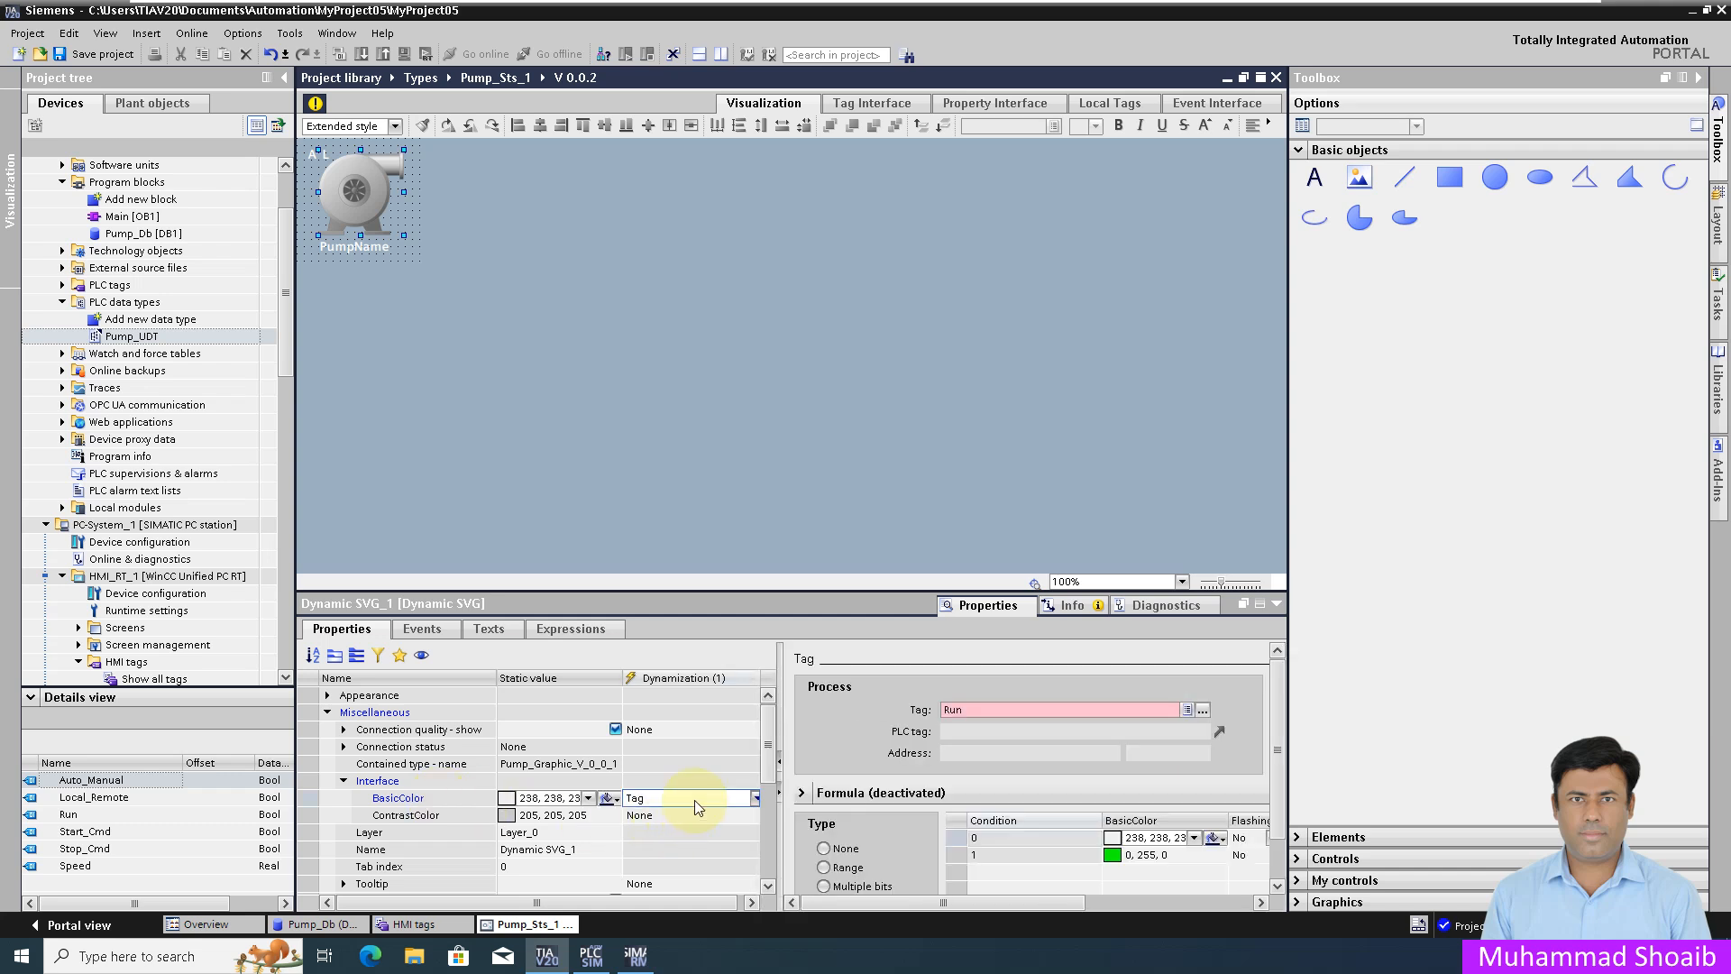
{"action": "left_click", "coordinate": [1202, 712]}
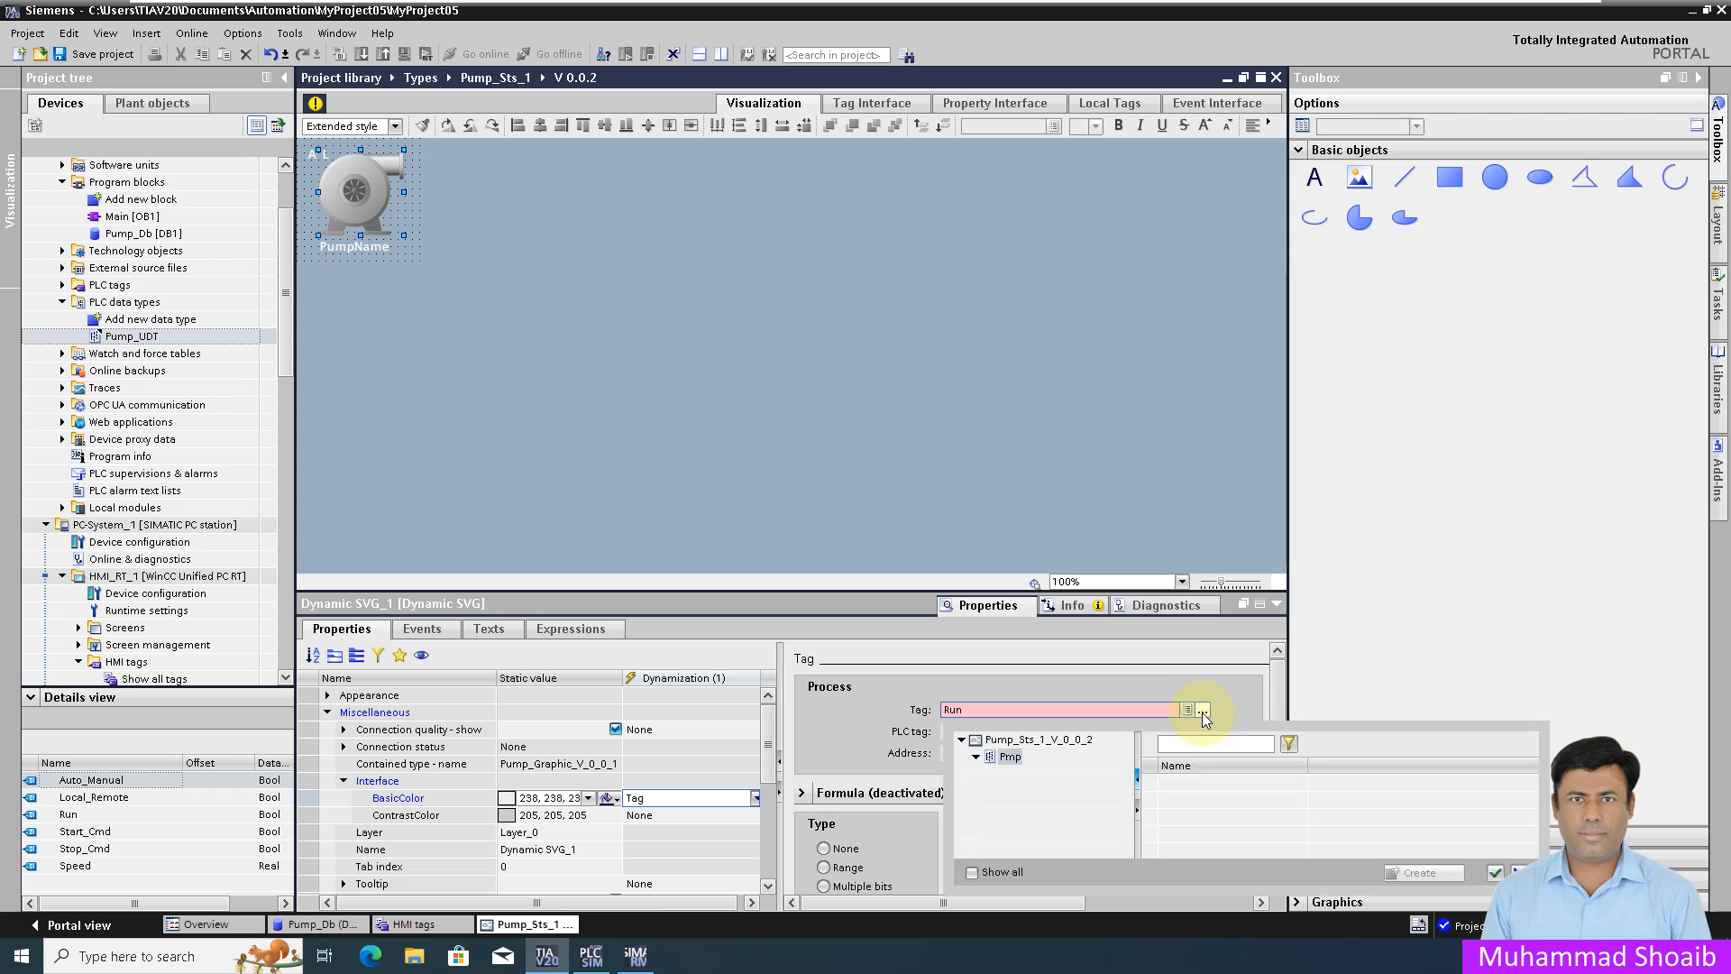
{"action": "left_click", "coordinate": [1185, 820]}
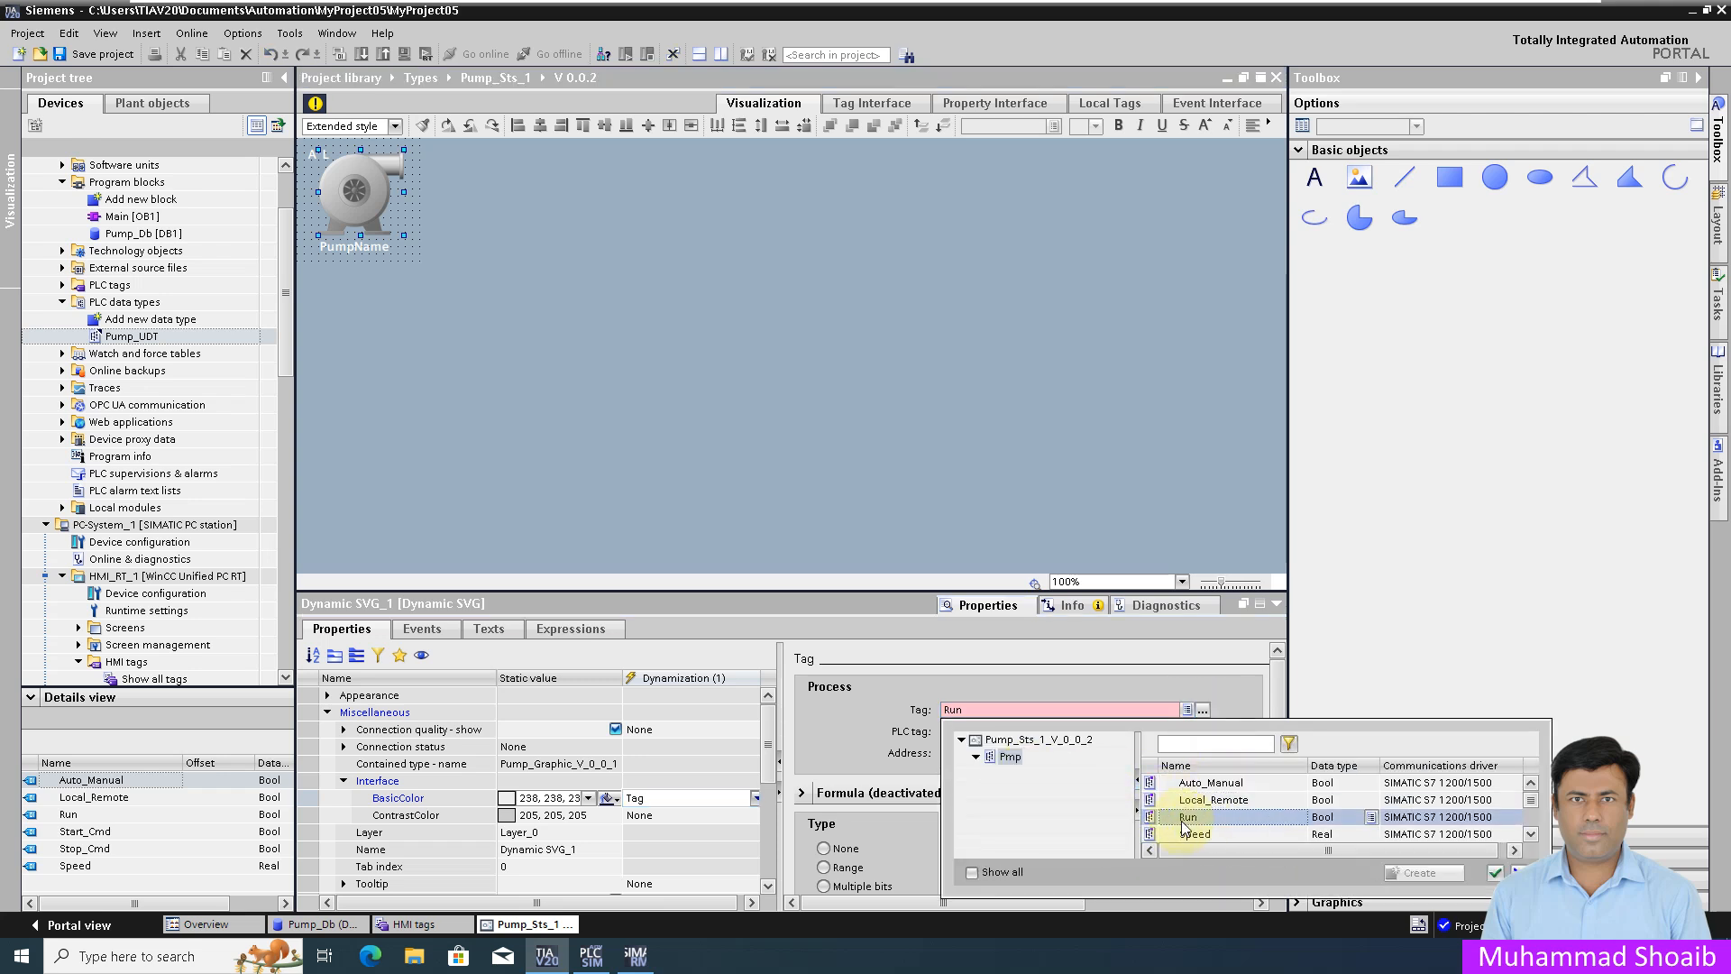
{"action": "left_click", "coordinate": [1494, 872]}
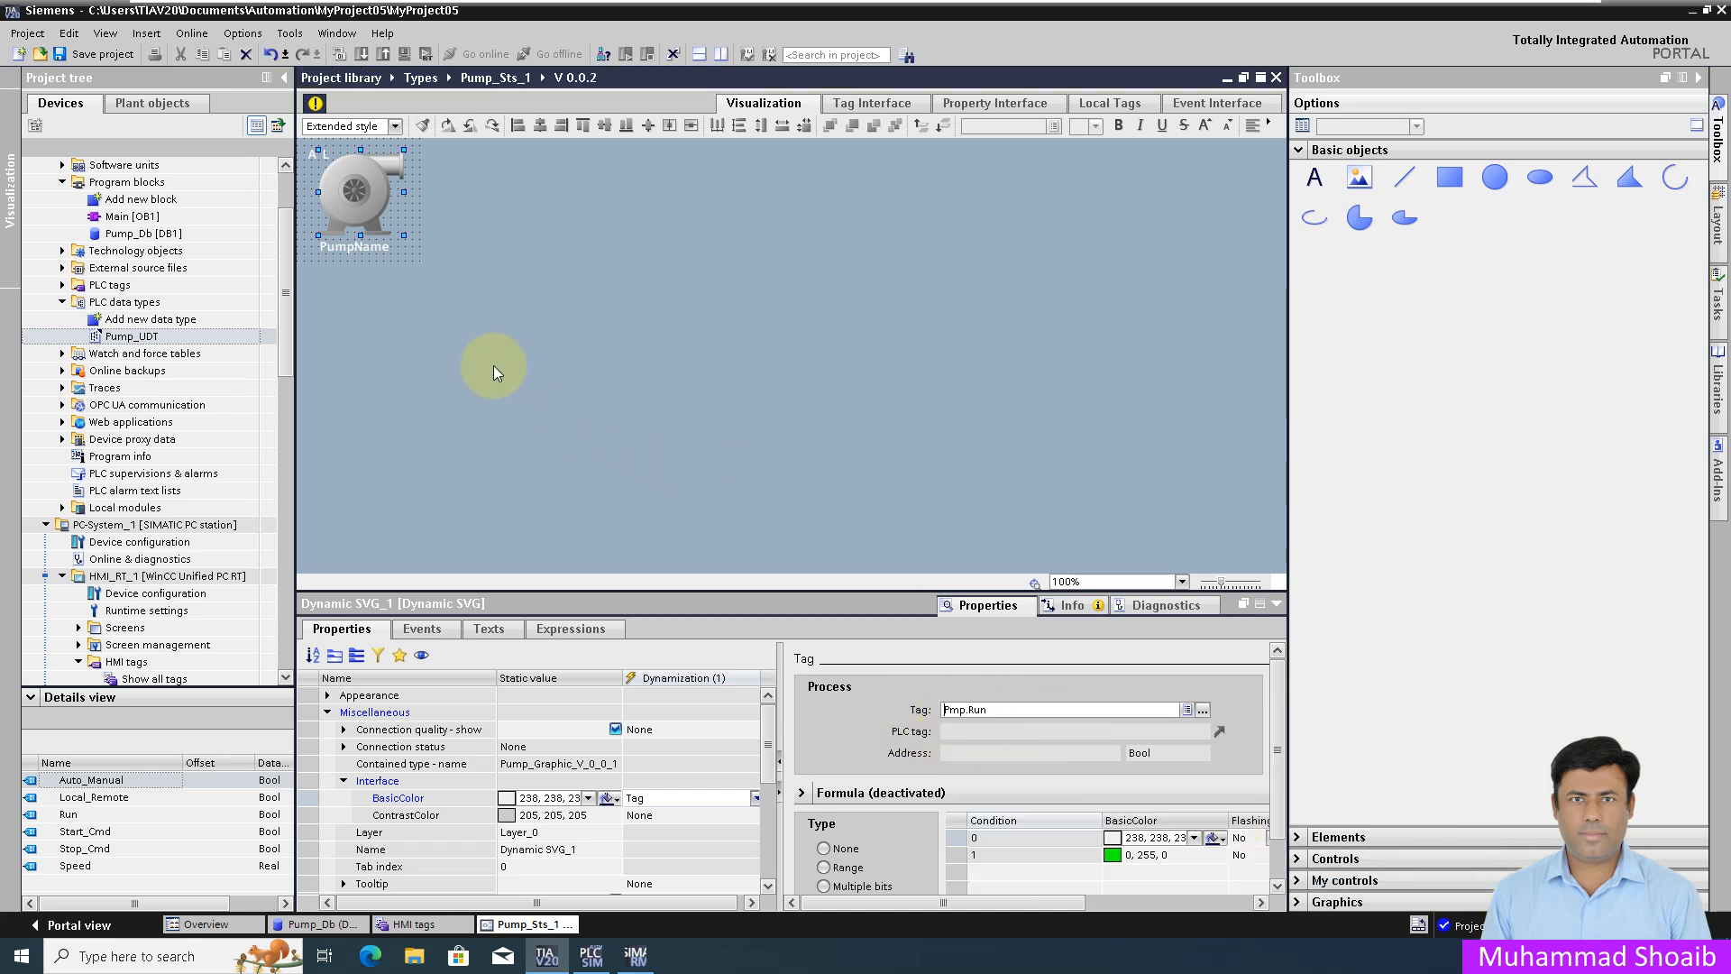
{"action": "left_click", "coordinate": [311, 106]}
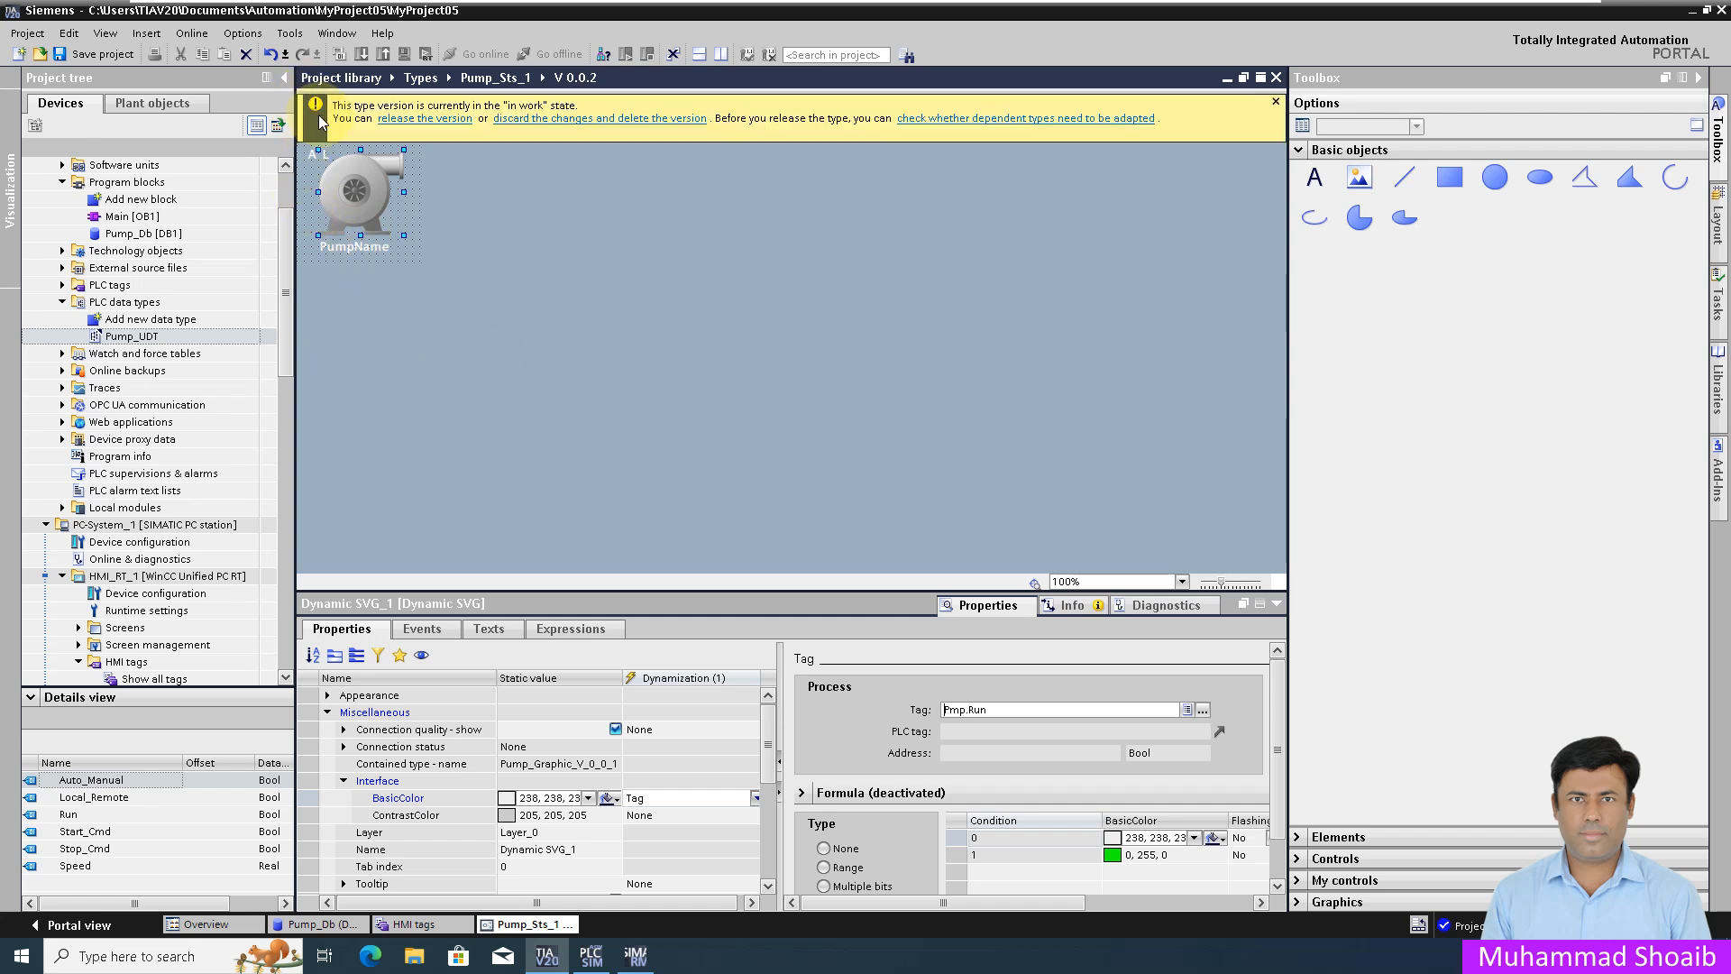
Step: Release the edited Pump_Sts_1 faceplate type as version V 0.0.2
{"action": "left_click", "coordinate": [417, 123]}
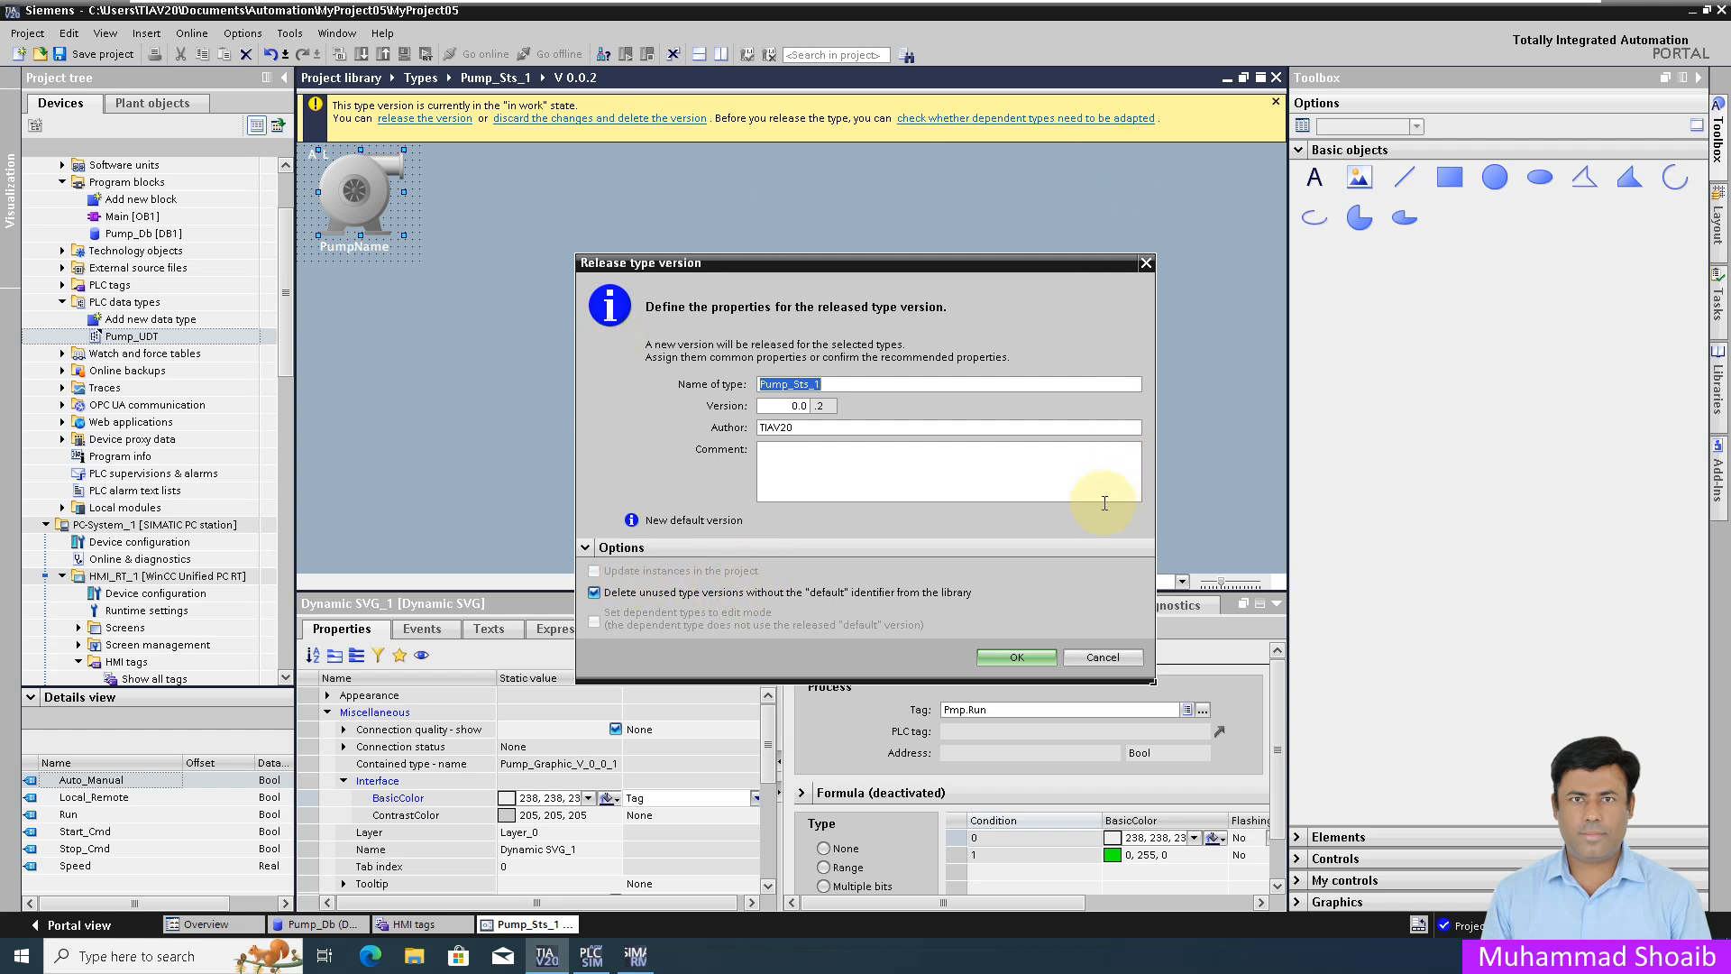
{"action": "left_click", "coordinate": [1008, 658]}
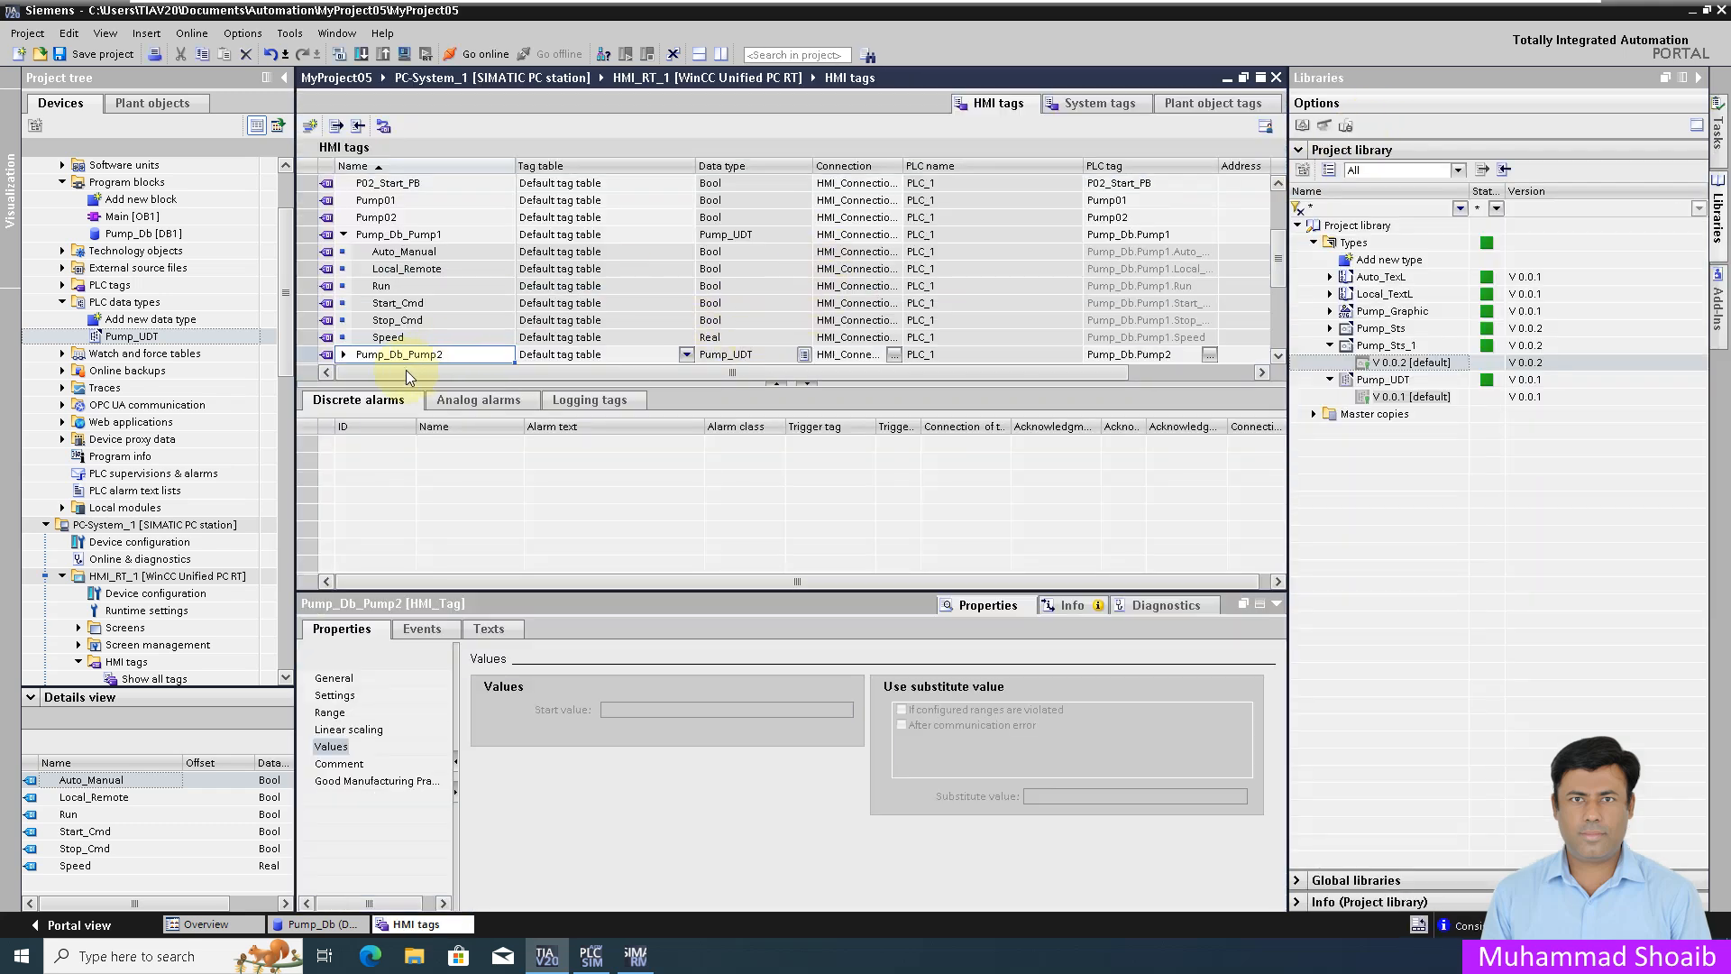
Step: Open the Overview screen under HMI_RT_1 > Screens in the project tree
{"action": "left_click_drag", "start_coordinate": [287, 297], "coordinate": [286, 407]}
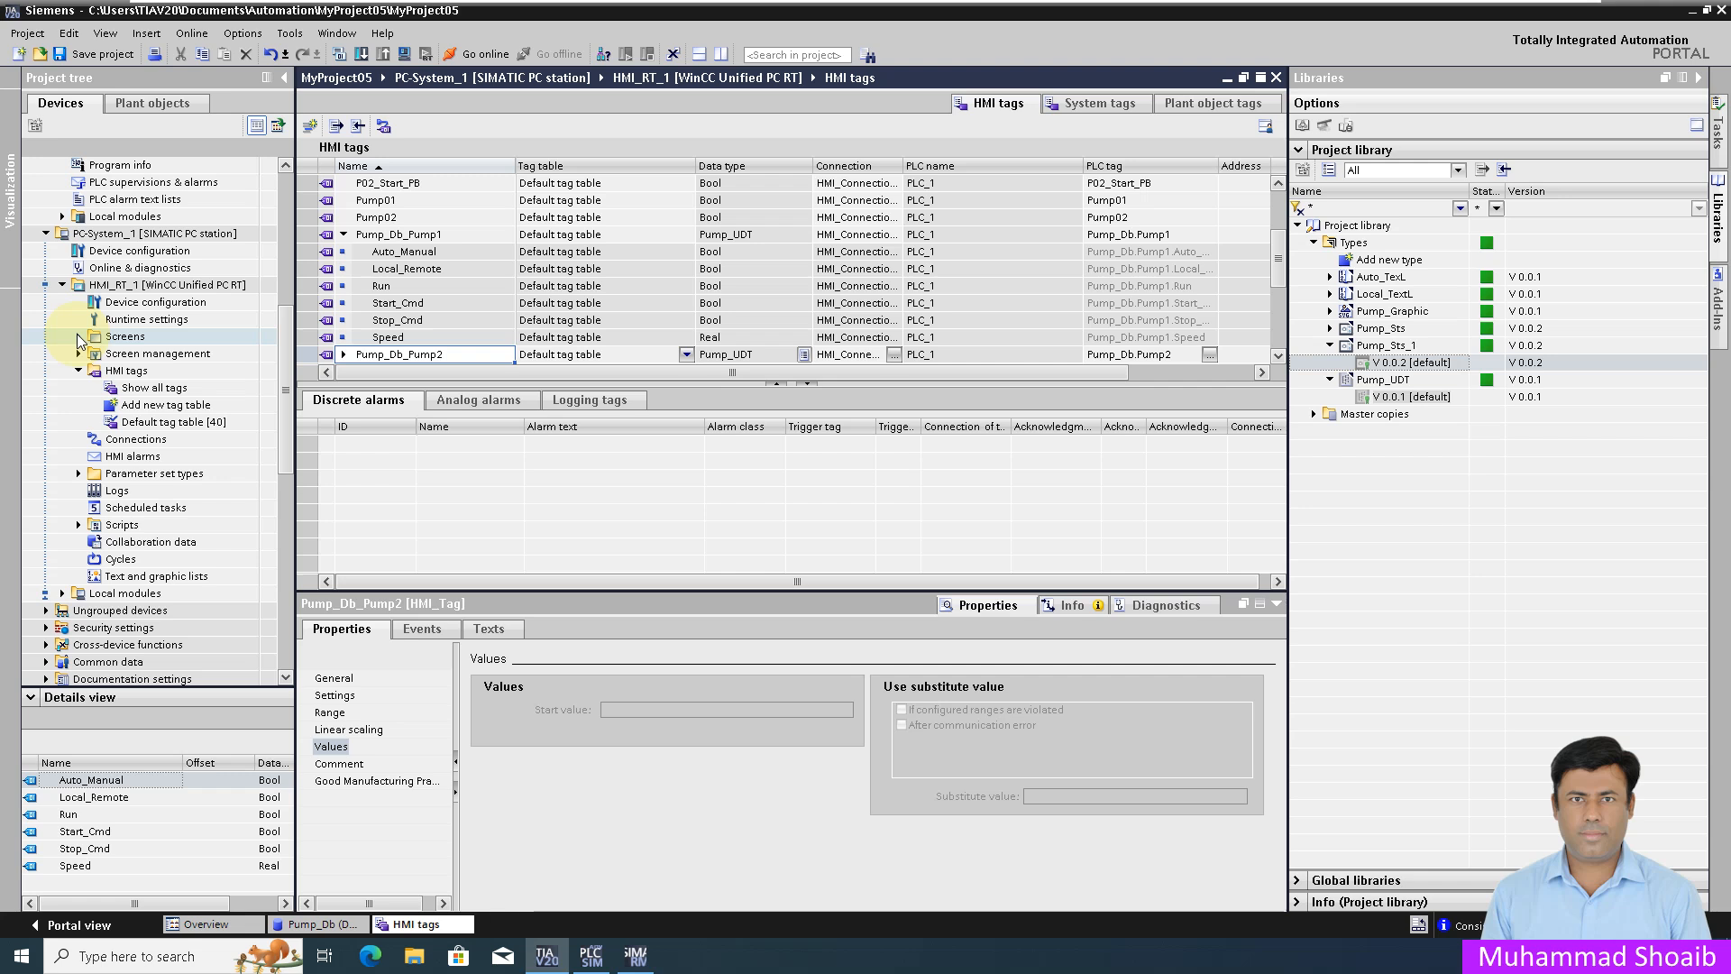
{"action": "left_click", "coordinate": [79, 336]}
{"action": "double_click", "coordinate": [145, 390]}
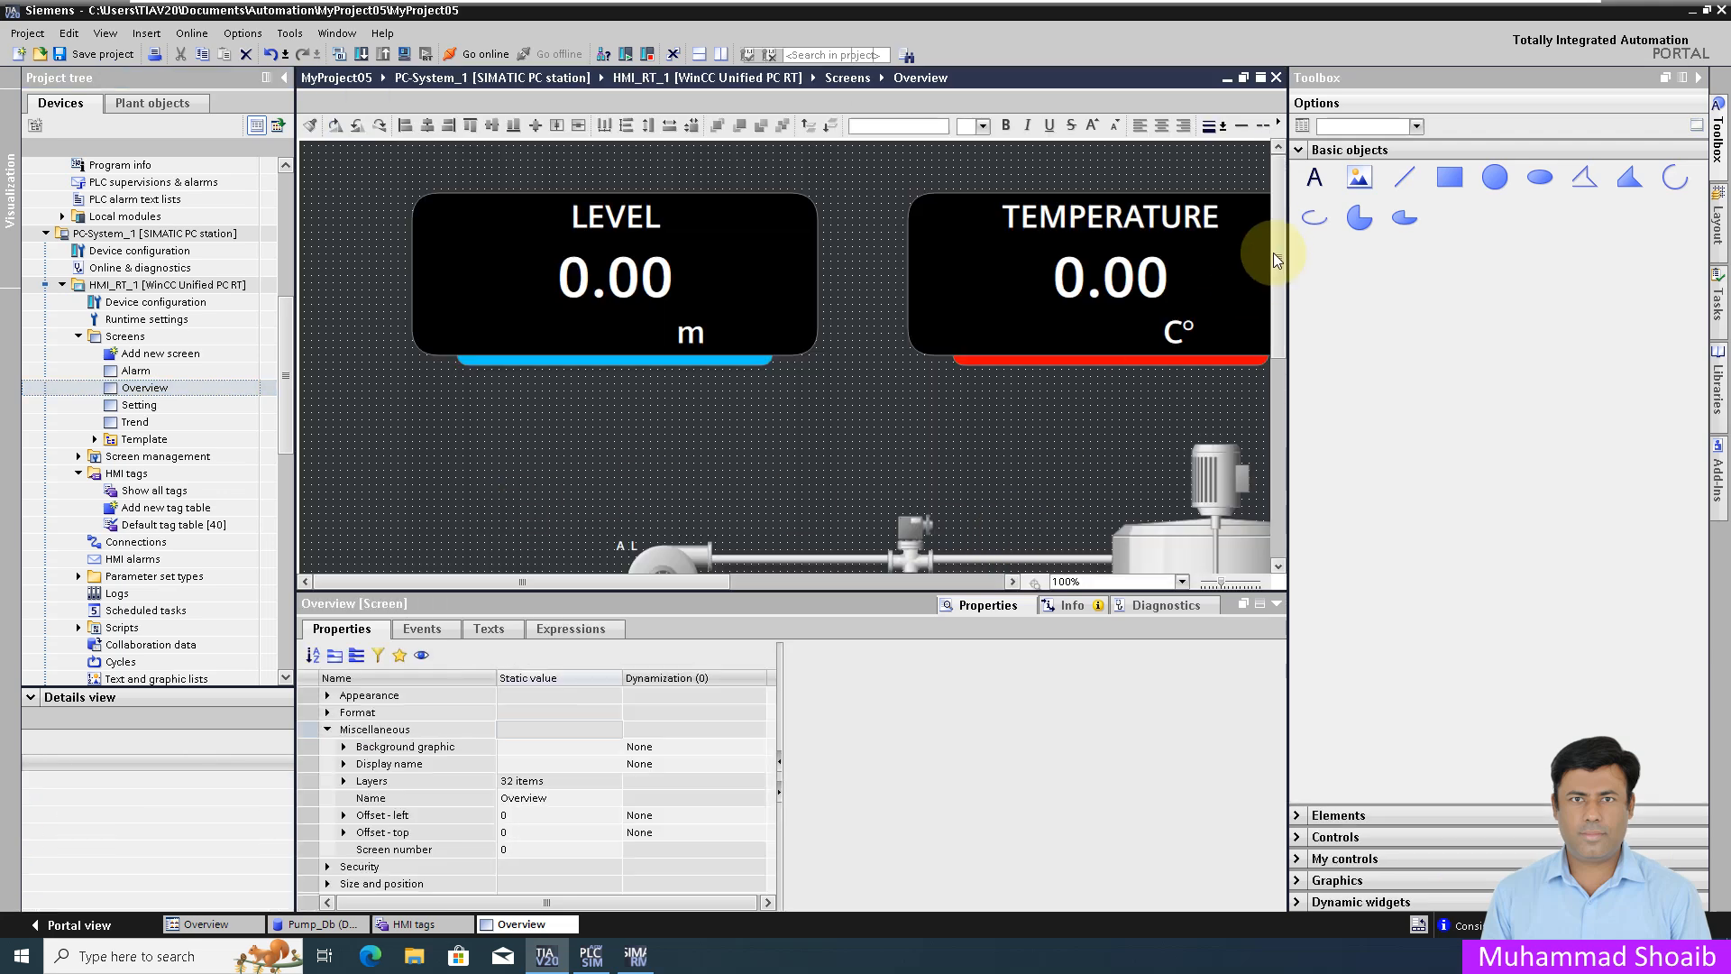
{"action": "left_click_drag", "start_coordinate": [1276, 254], "coordinate": [1257, 357]}
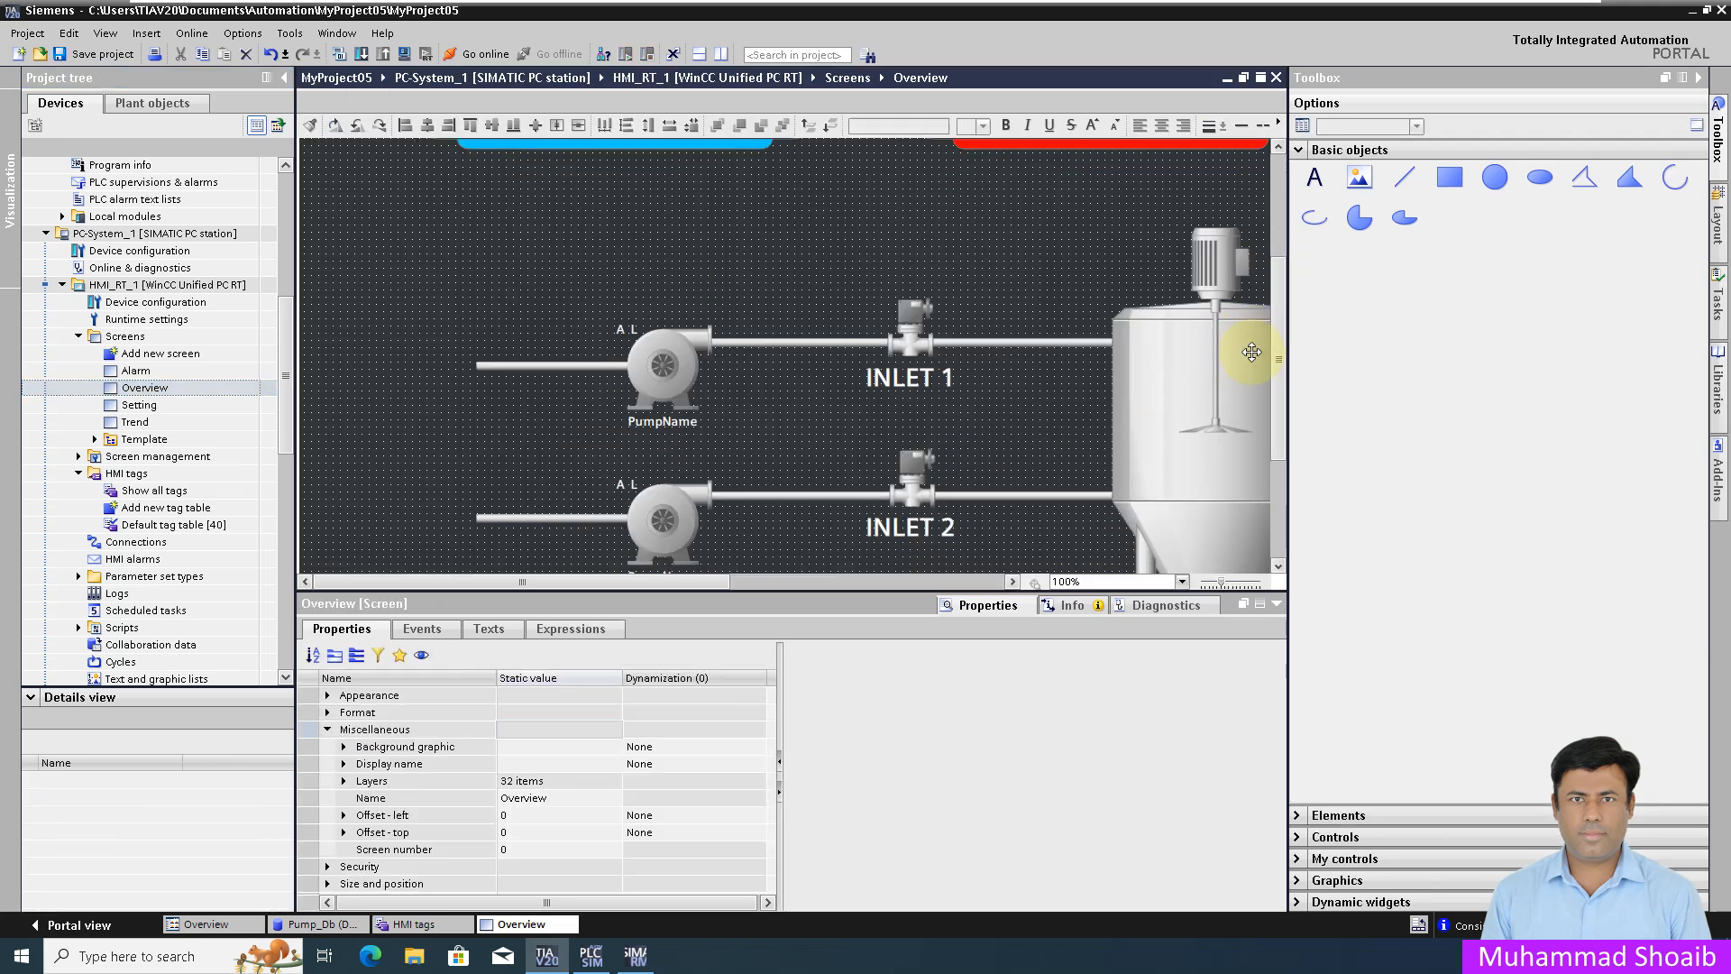
Step: Delete the pump faceplates on INLET 1 and INLET 2 and show the project library
{"action": "left_click", "coordinate": [663, 378]}
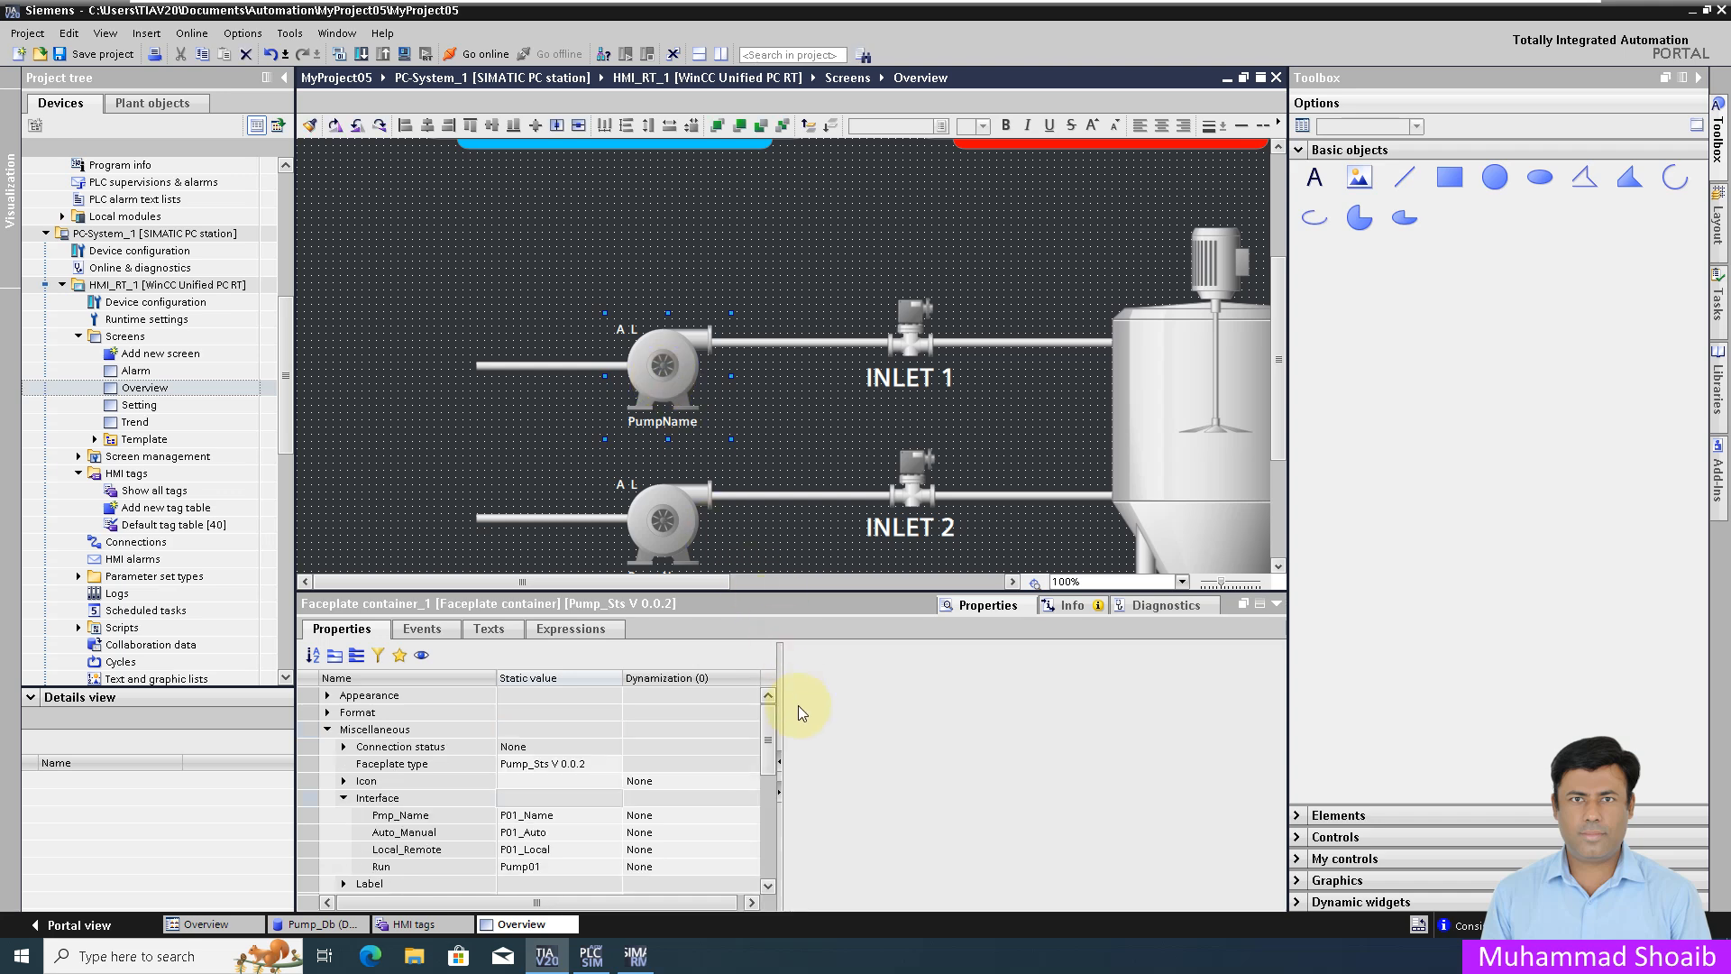
{"action": "left_click_drag", "start_coordinate": [773, 739], "coordinate": [773, 797]}
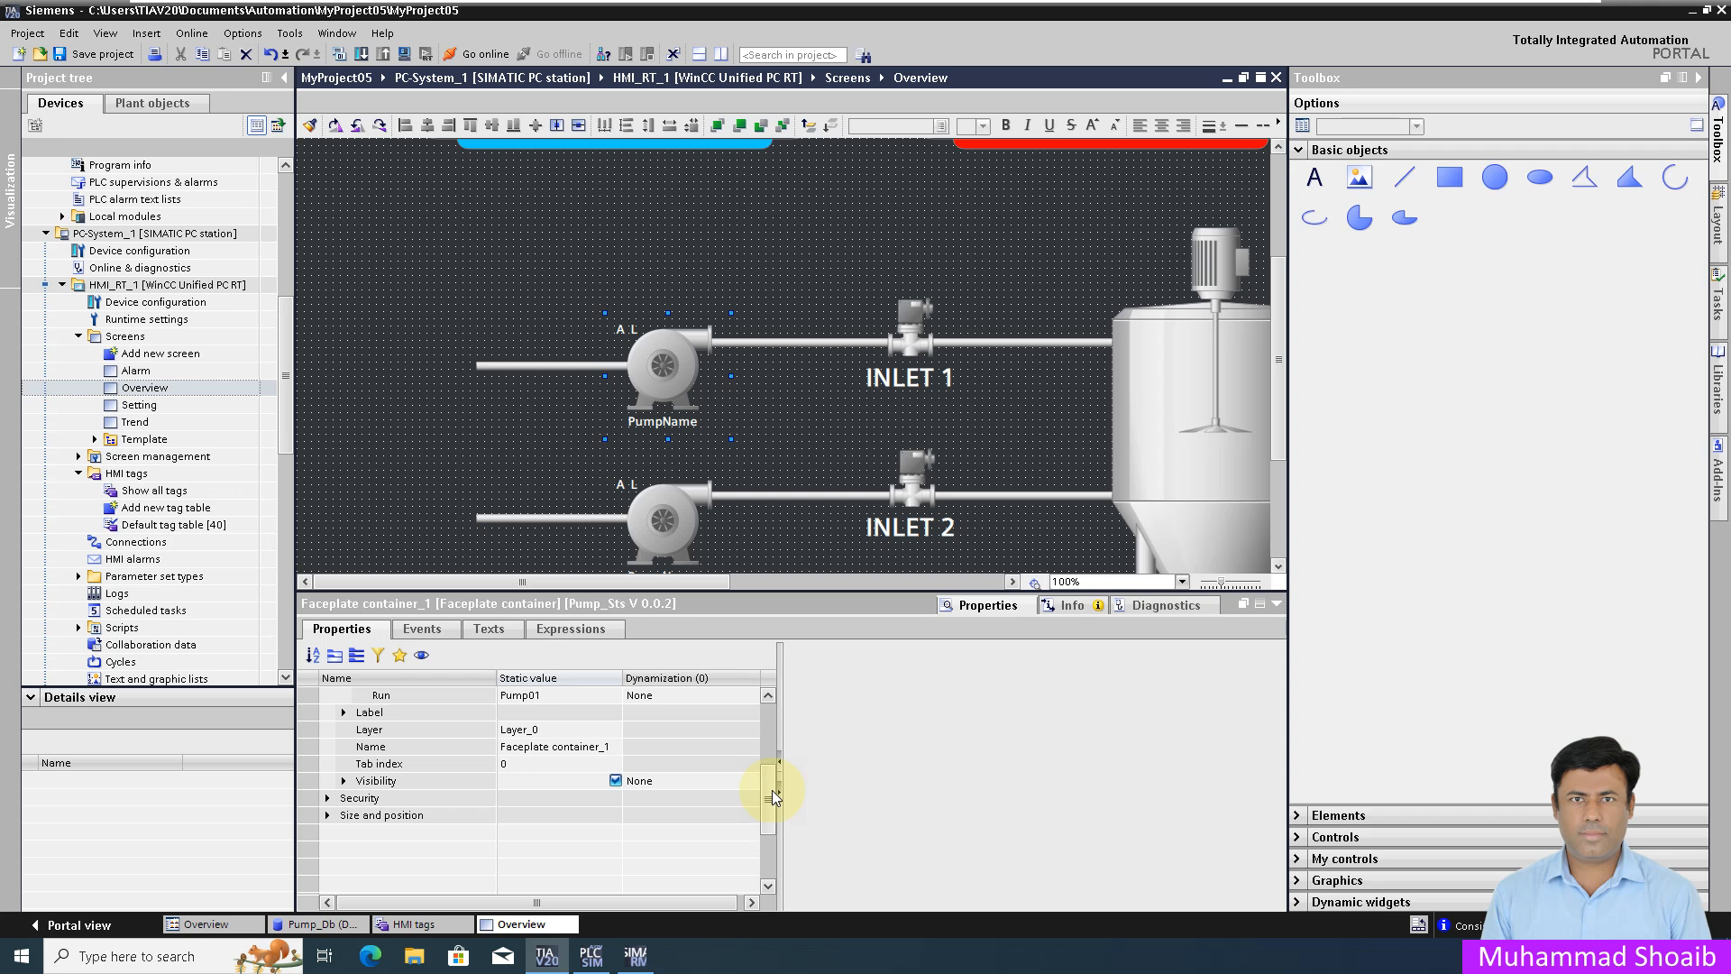
{"action": "right_click", "coordinate": [677, 363]}
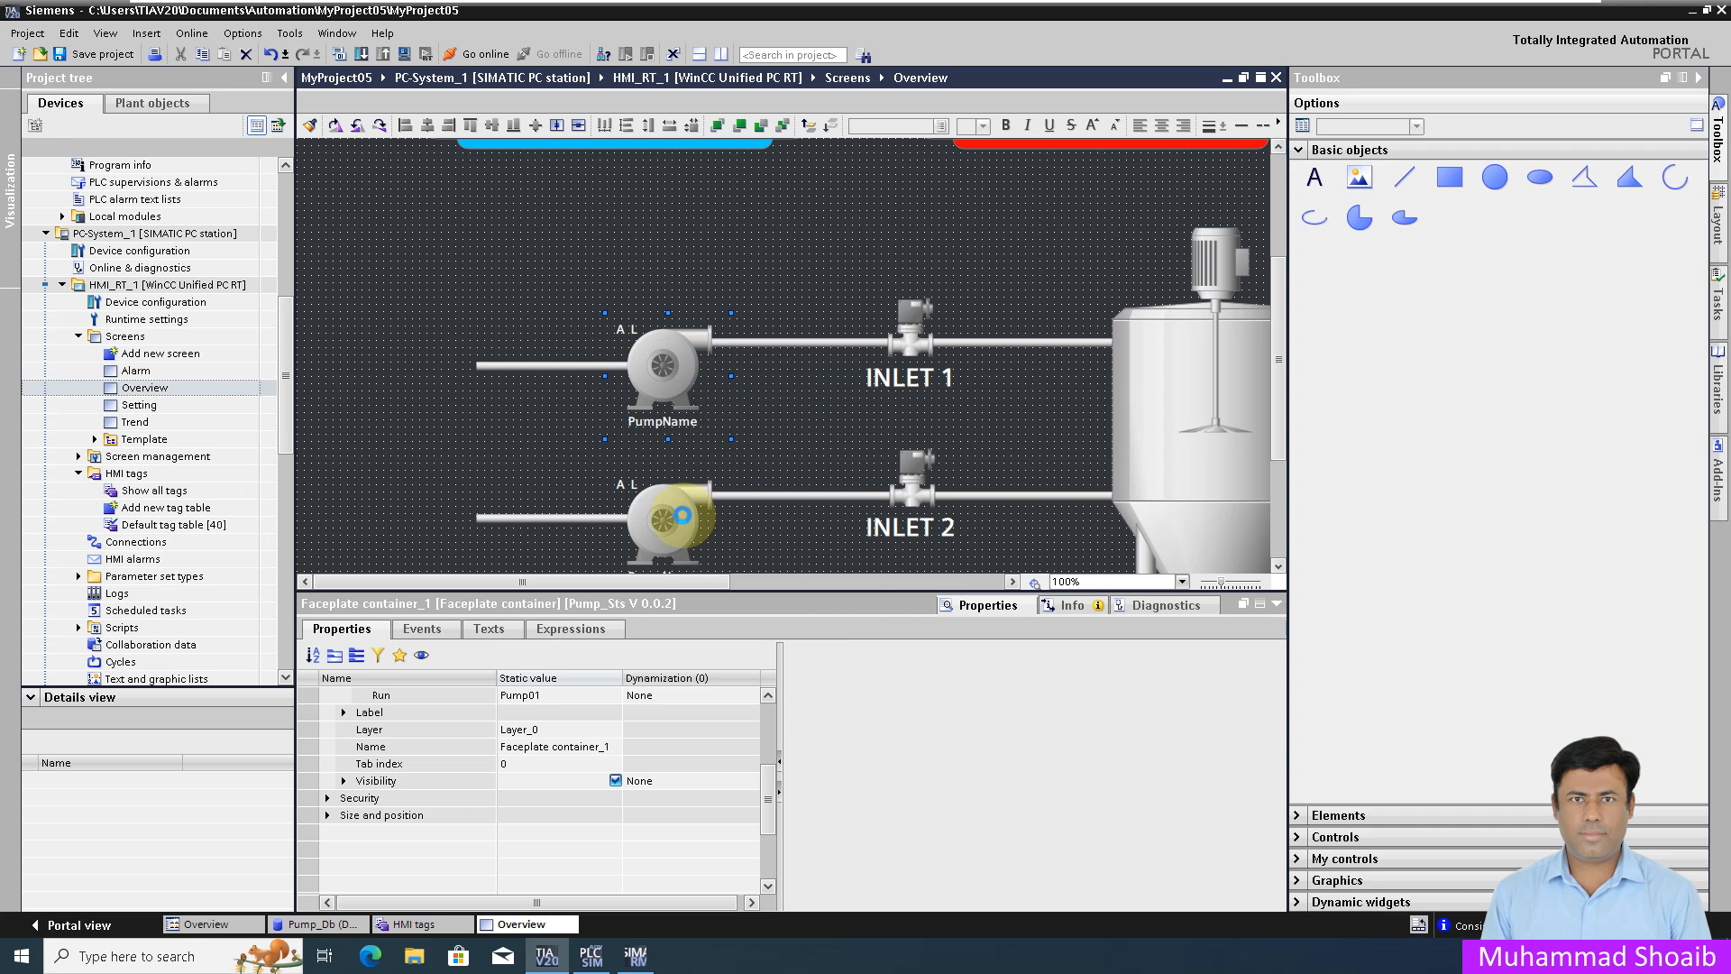
{"action": "left_click", "coordinate": [675, 516]}
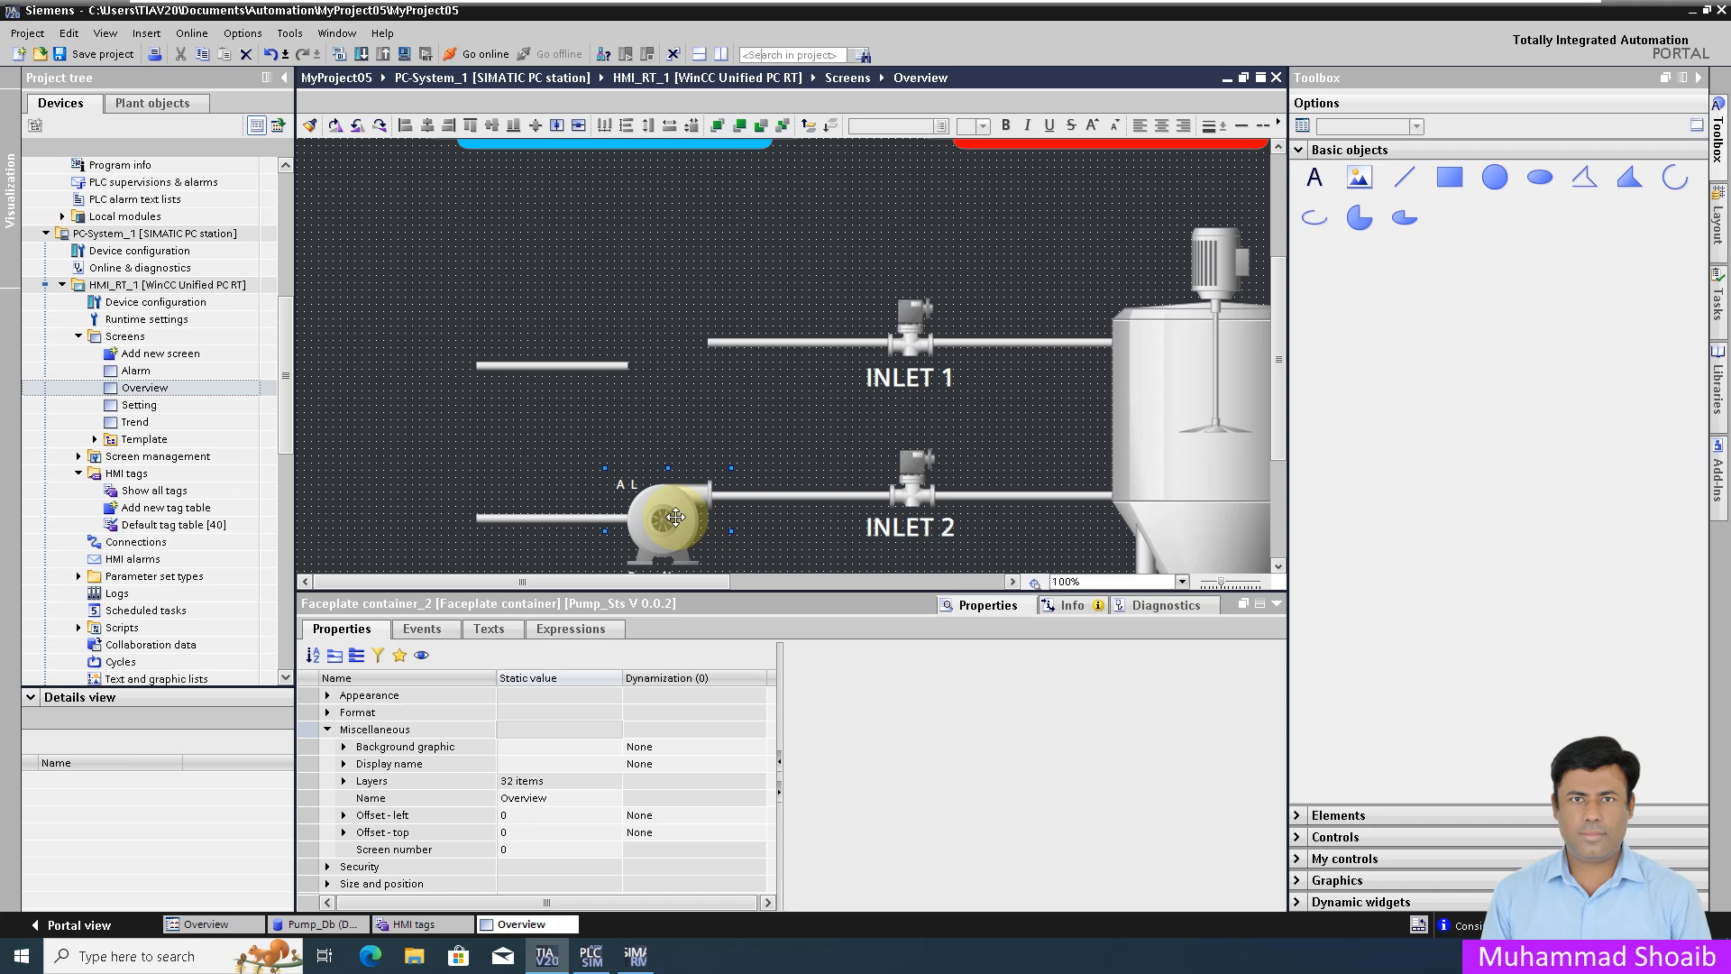
{"action": "right_click", "coordinate": [675, 516]}
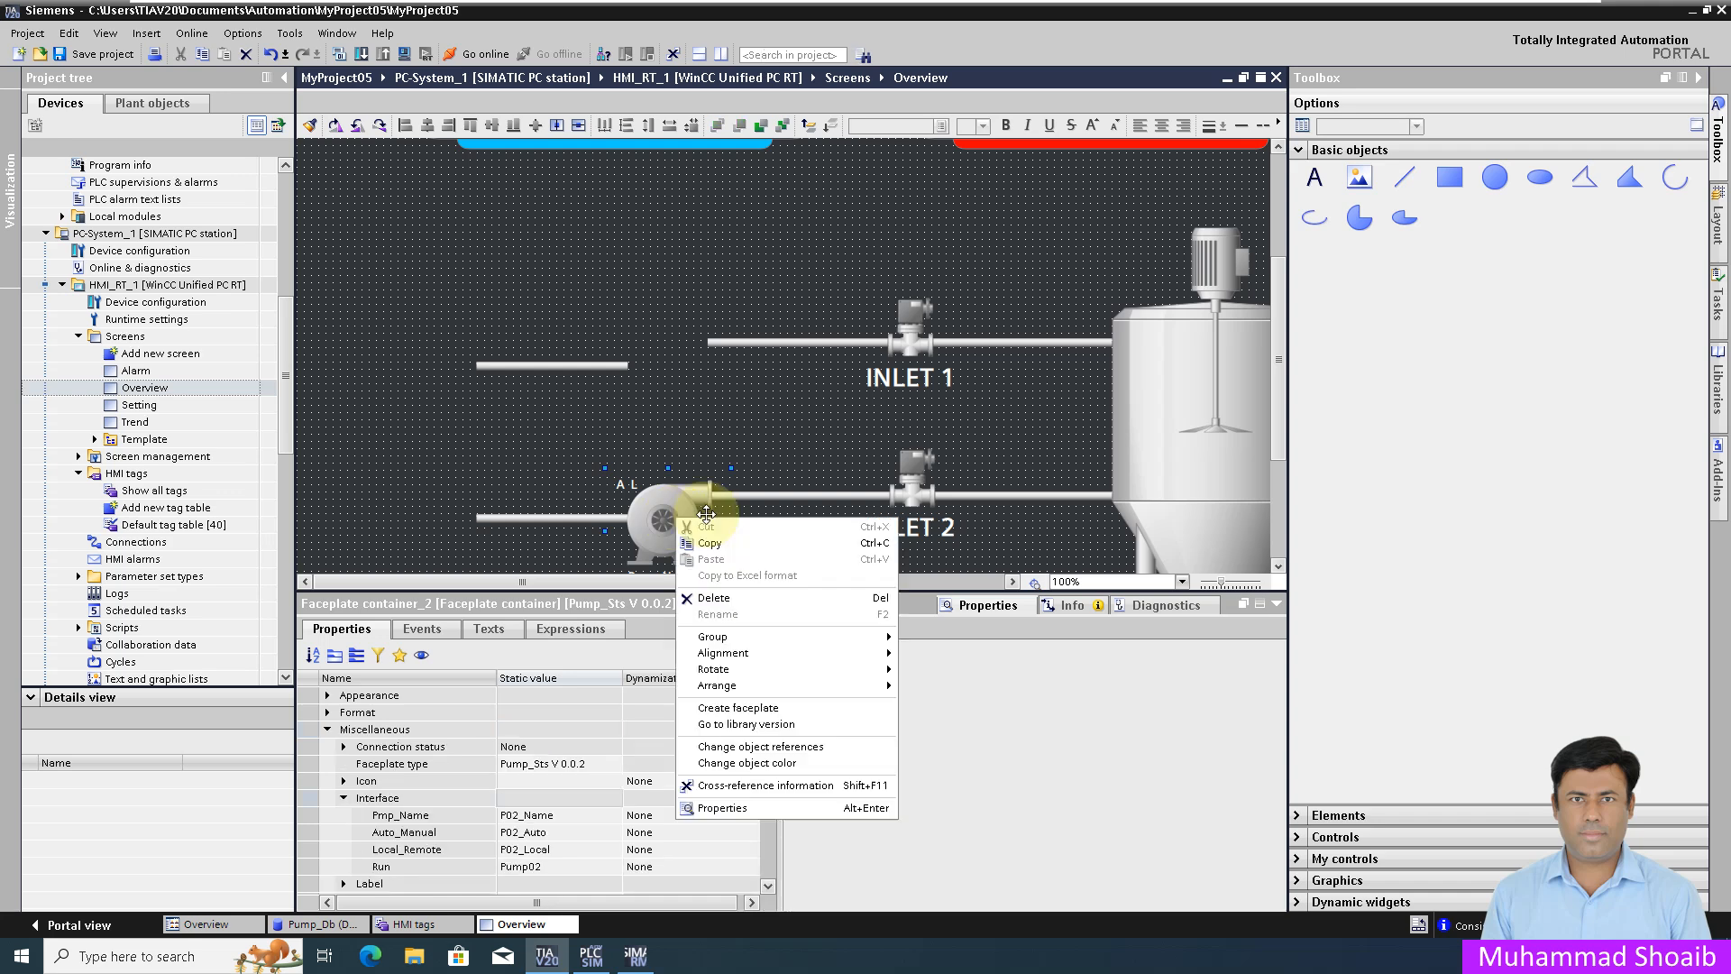
{"action": "left_click", "coordinate": [721, 601]}
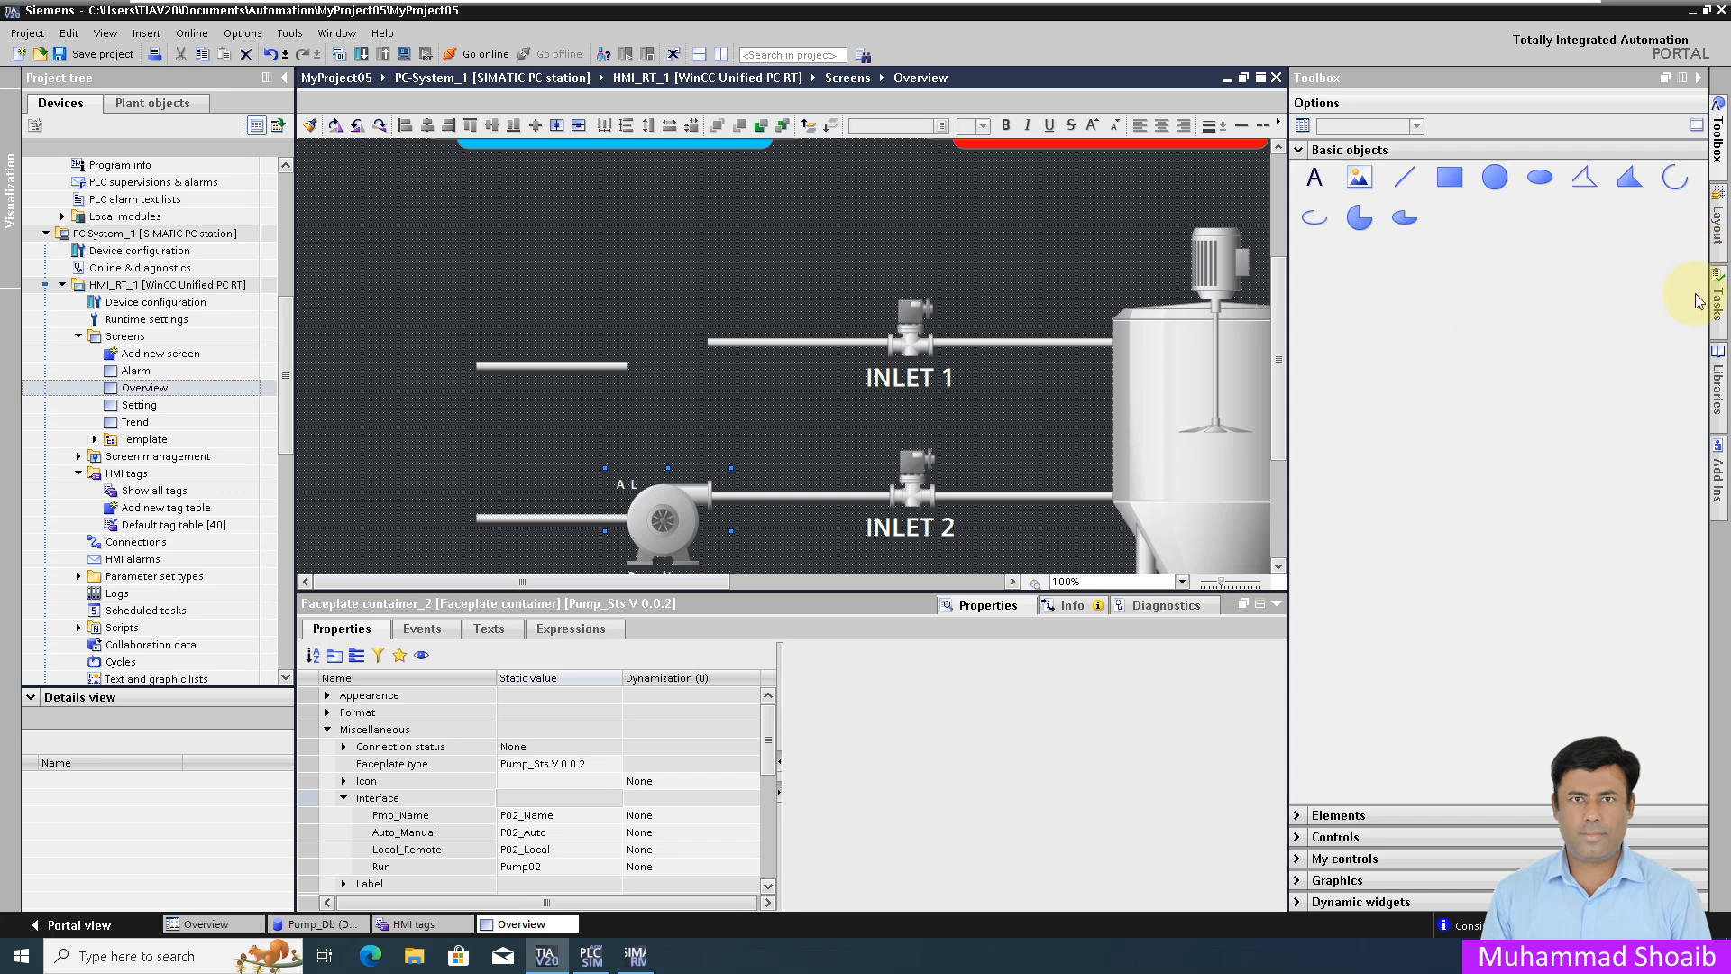
{"action": "left_click", "coordinate": [1718, 386]}
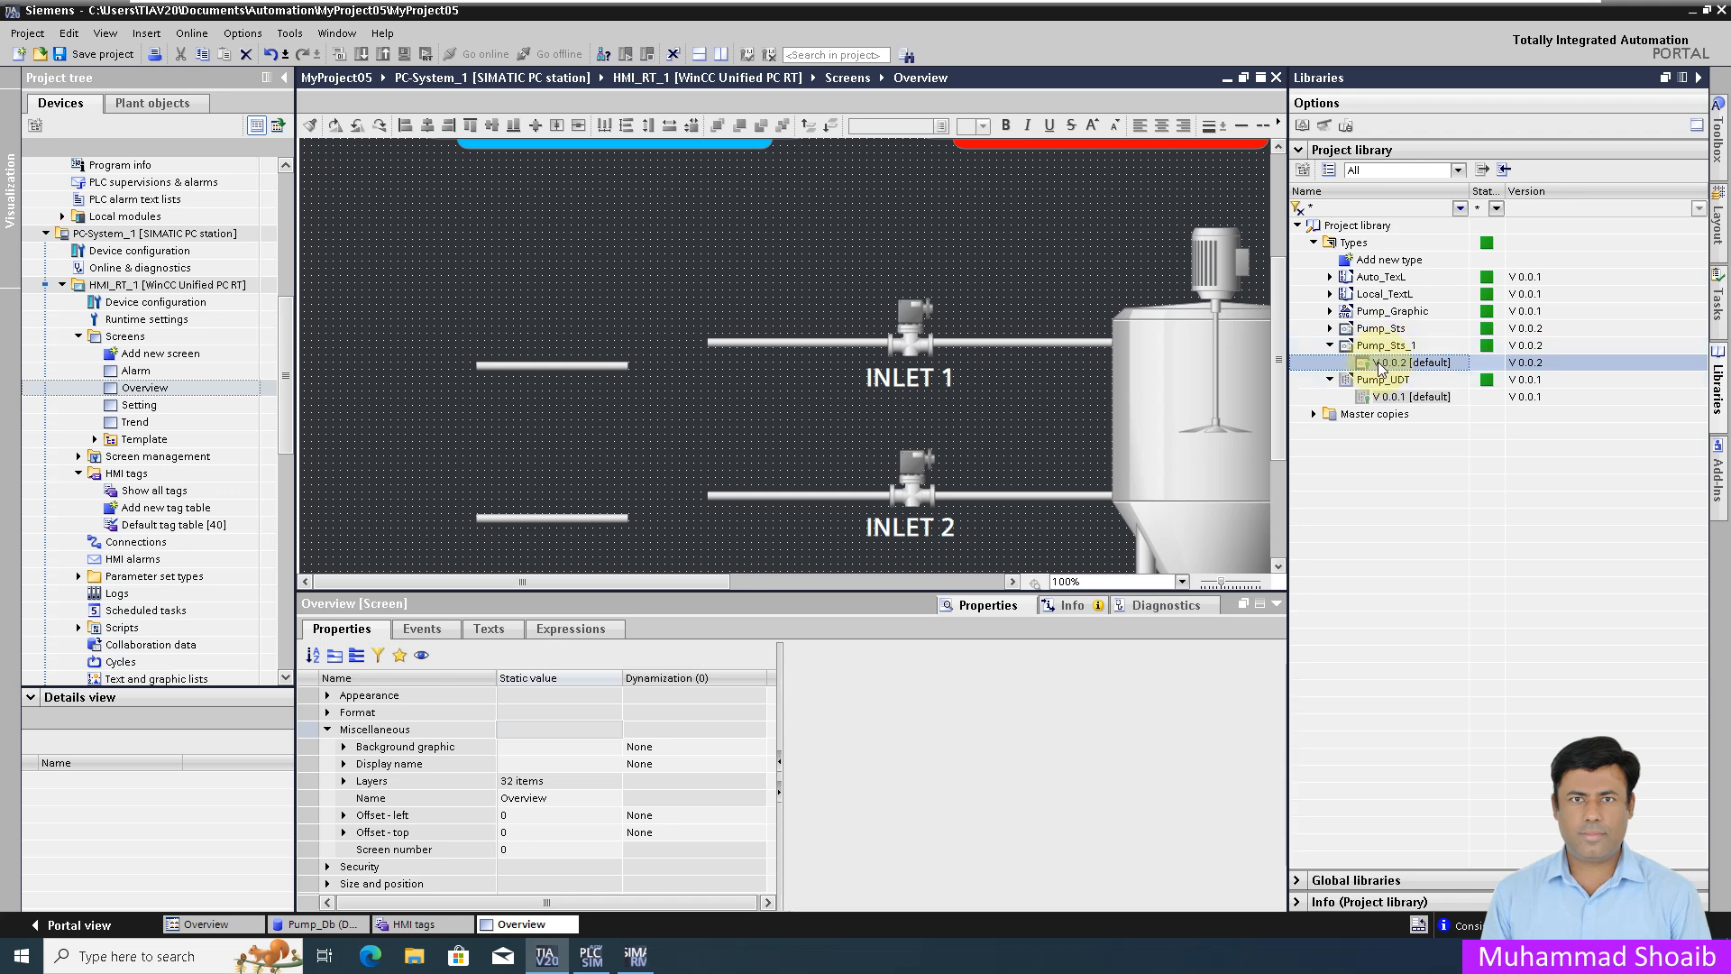
Step: Place Pump_Sts_1 V 0.0.2 faceplates on the upper and lower inlet pipes
{"action": "left_click_drag", "start_coordinate": [1380, 367], "coordinate": [640, 320]}
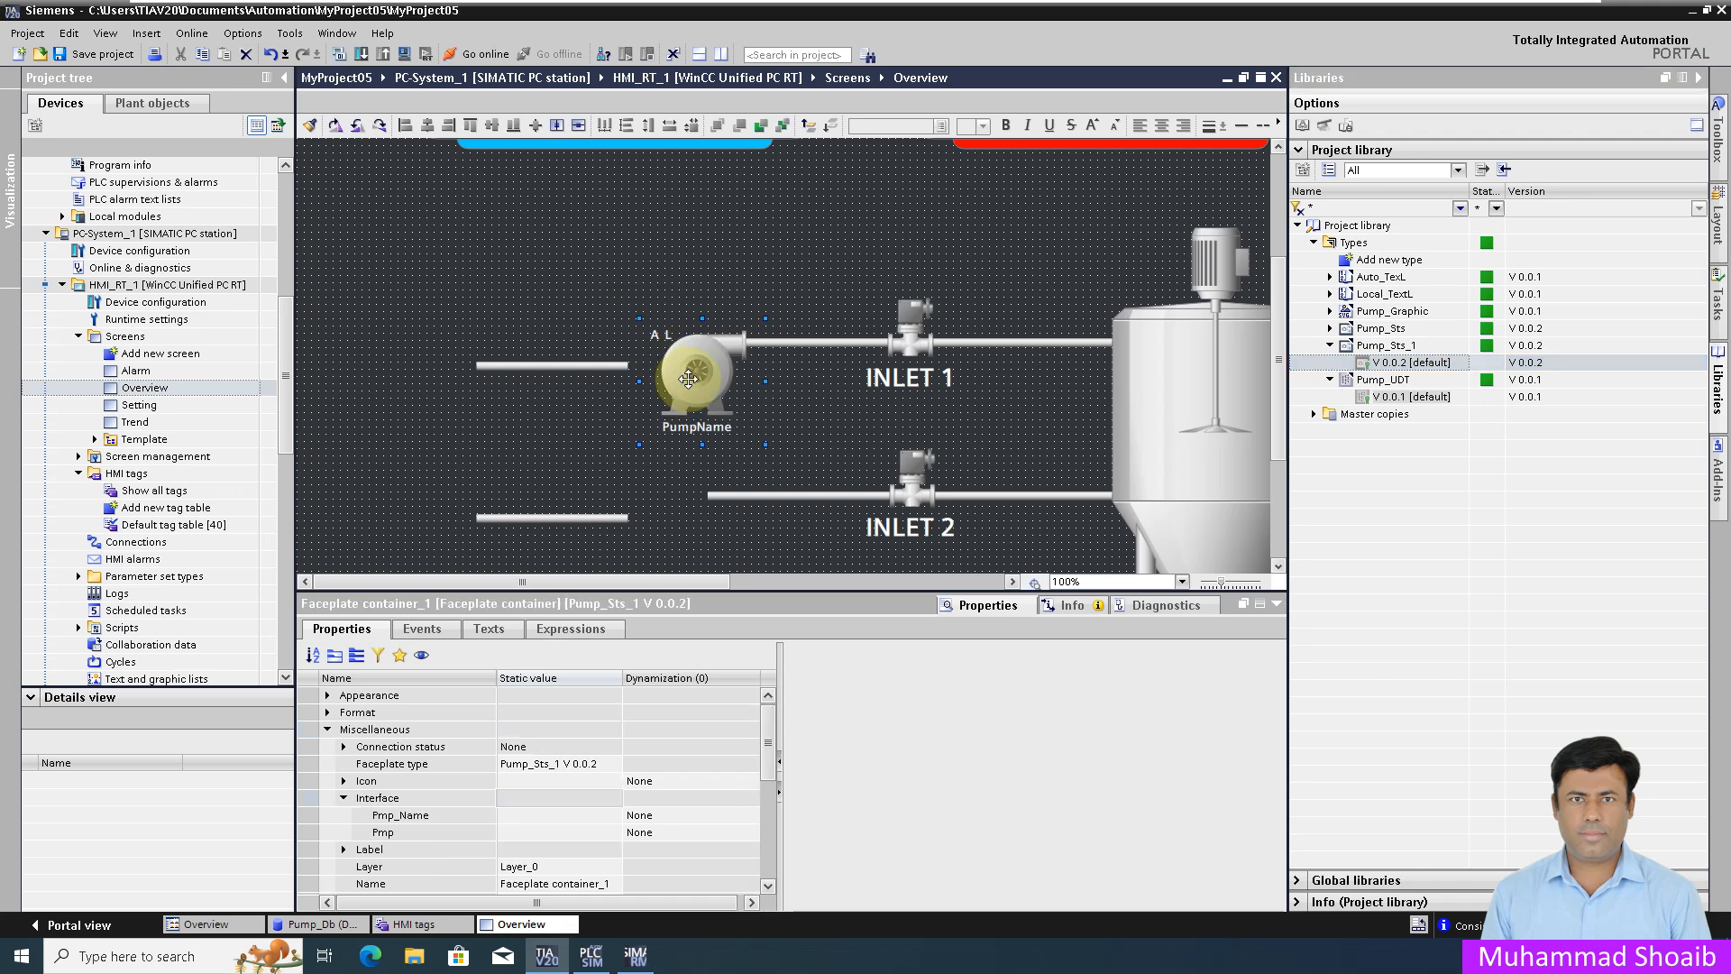
{"action": "left_click_drag", "start_coordinate": [688, 377], "coordinate": [658, 373]}
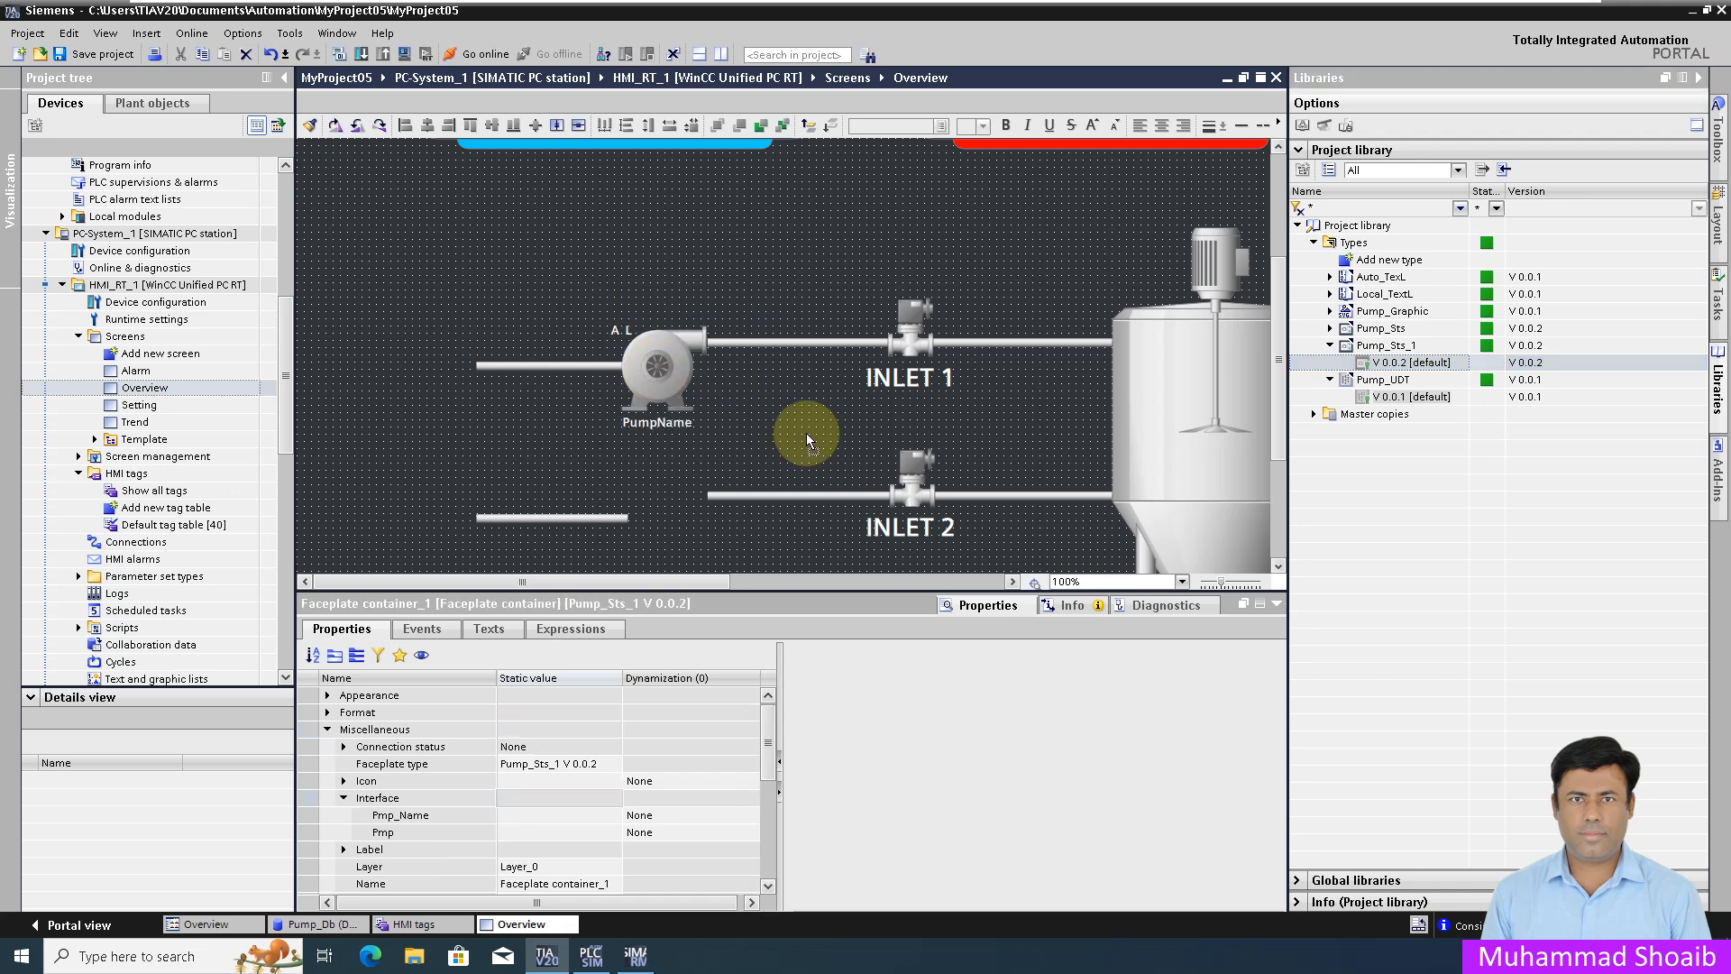
{"action": "left_click", "coordinate": [1407, 363]}
{"action": "left_click_drag", "start_coordinate": [1329, 386], "coordinate": [660, 514]}
{"action": "key", "text": "Right"}
{"action": "key", "text": "Right"}
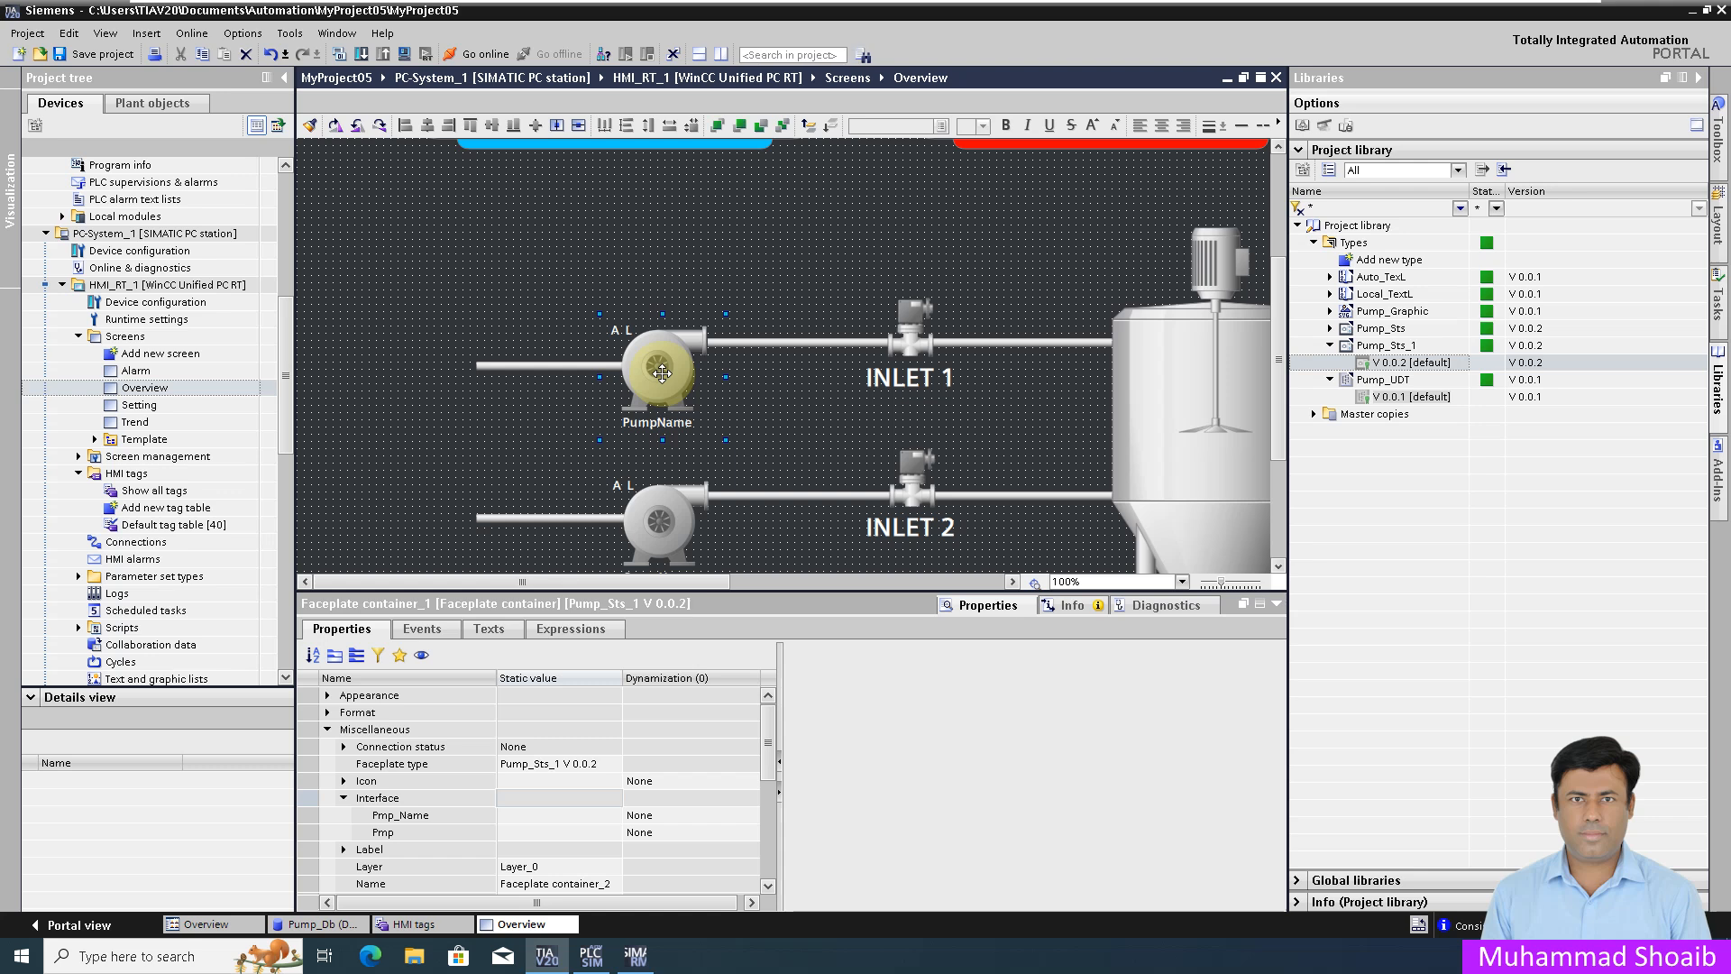
{"action": "left_click", "coordinate": [355, 656]}
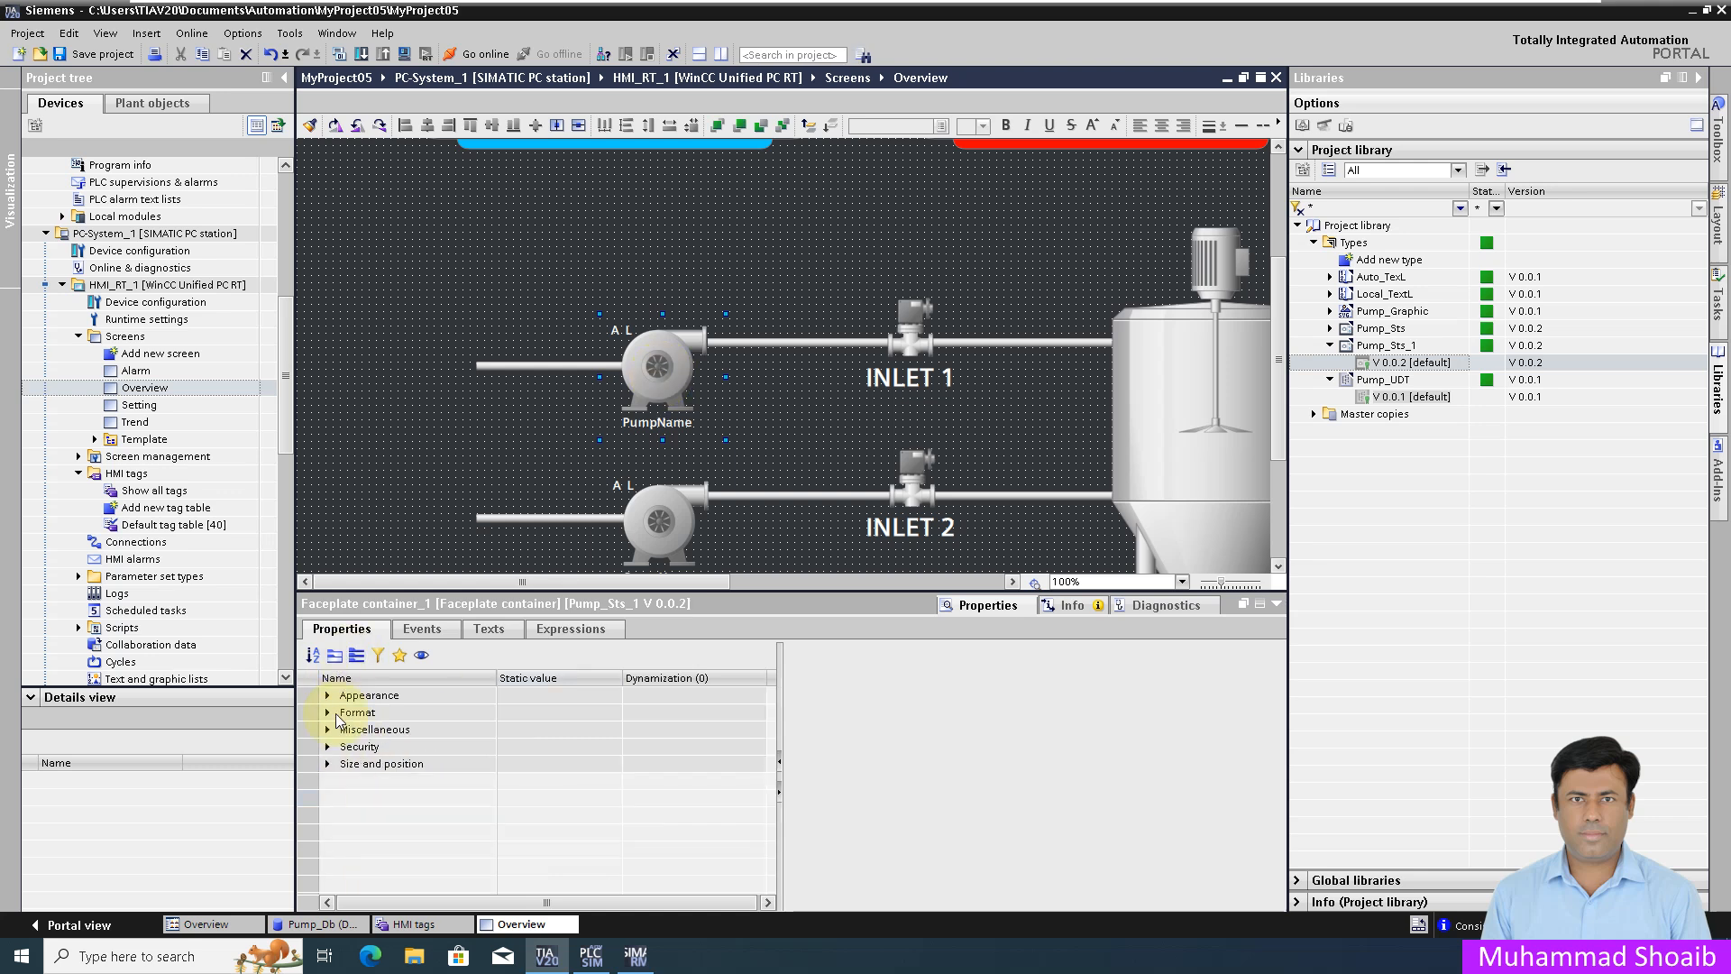
Step: Browse tags for the upper faceplate's Pmp_Name interface property, then save the project
{"action": "left_click", "coordinate": [328, 730]}
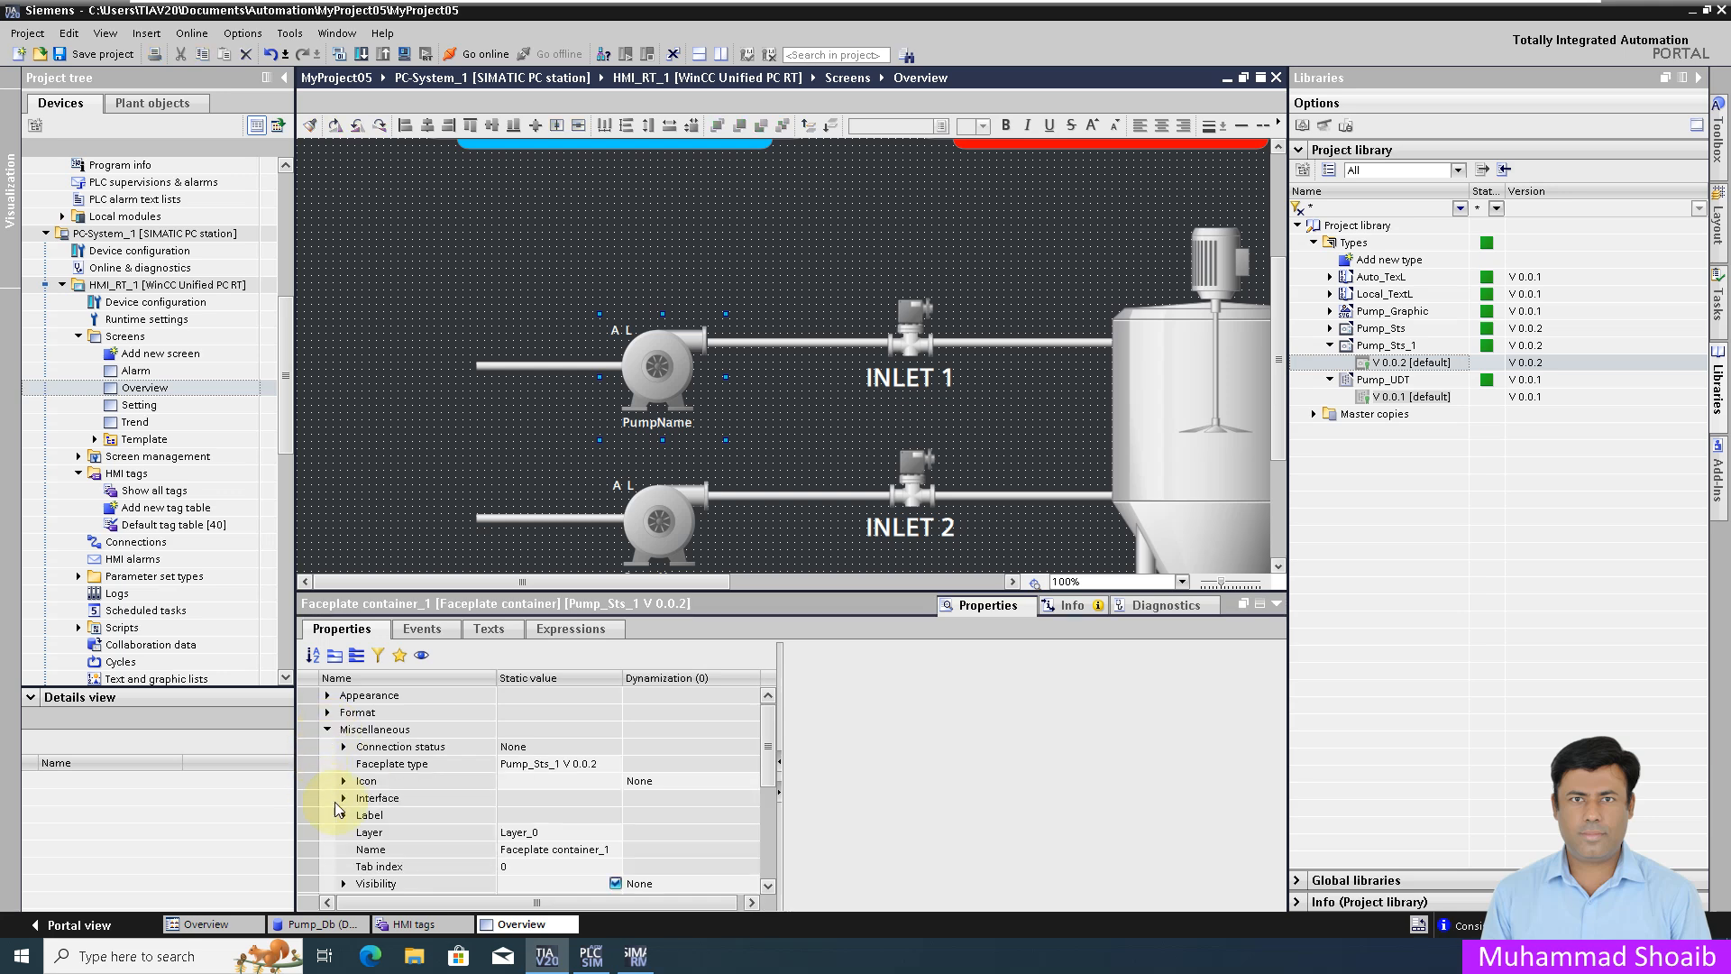
{"action": "left_click", "coordinate": [343, 799]}
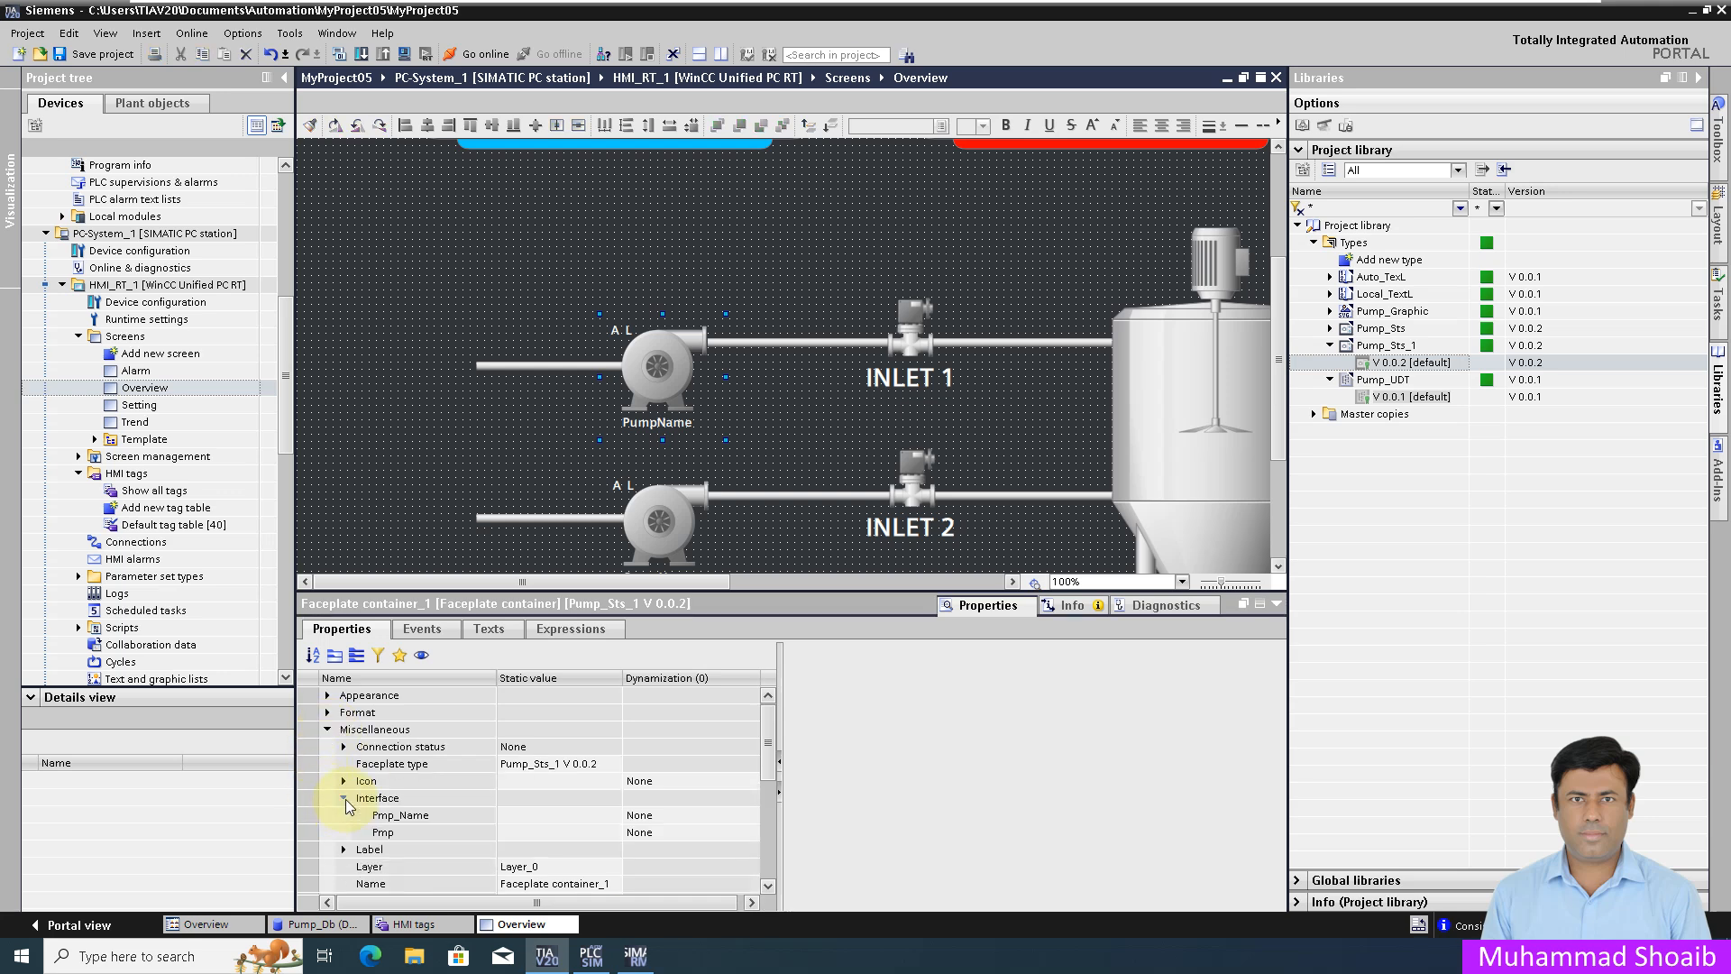
{"action": "left_click", "coordinate": [411, 817]}
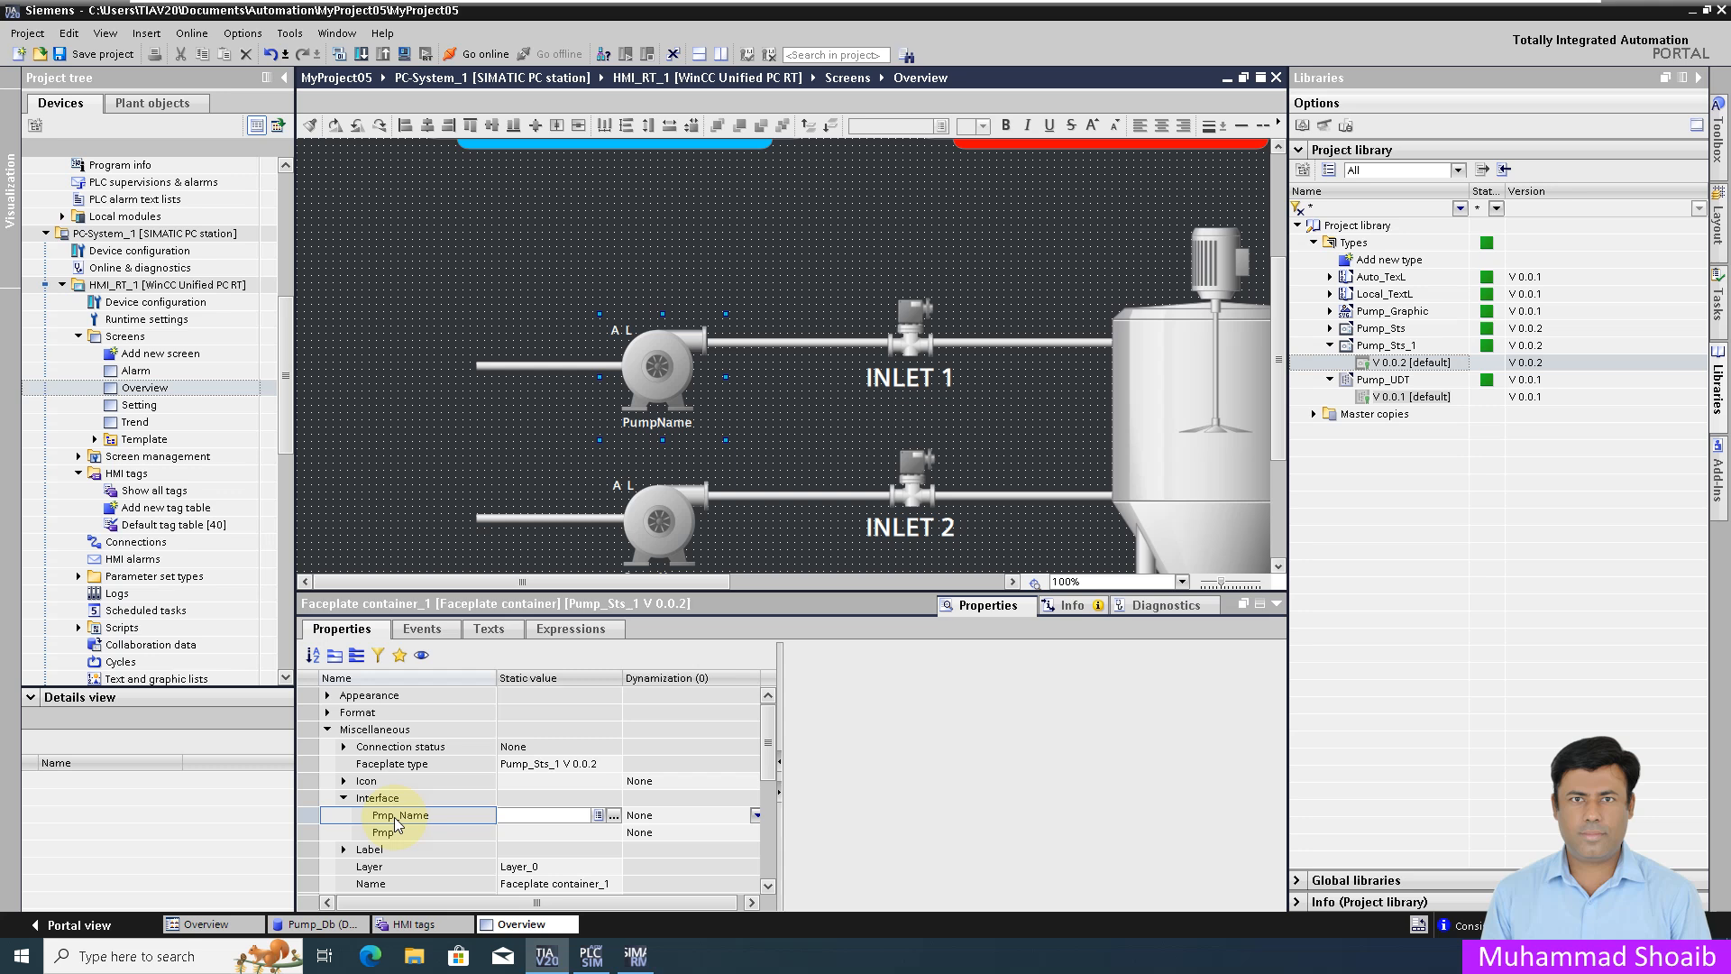
{"action": "left_click", "coordinate": [616, 817]}
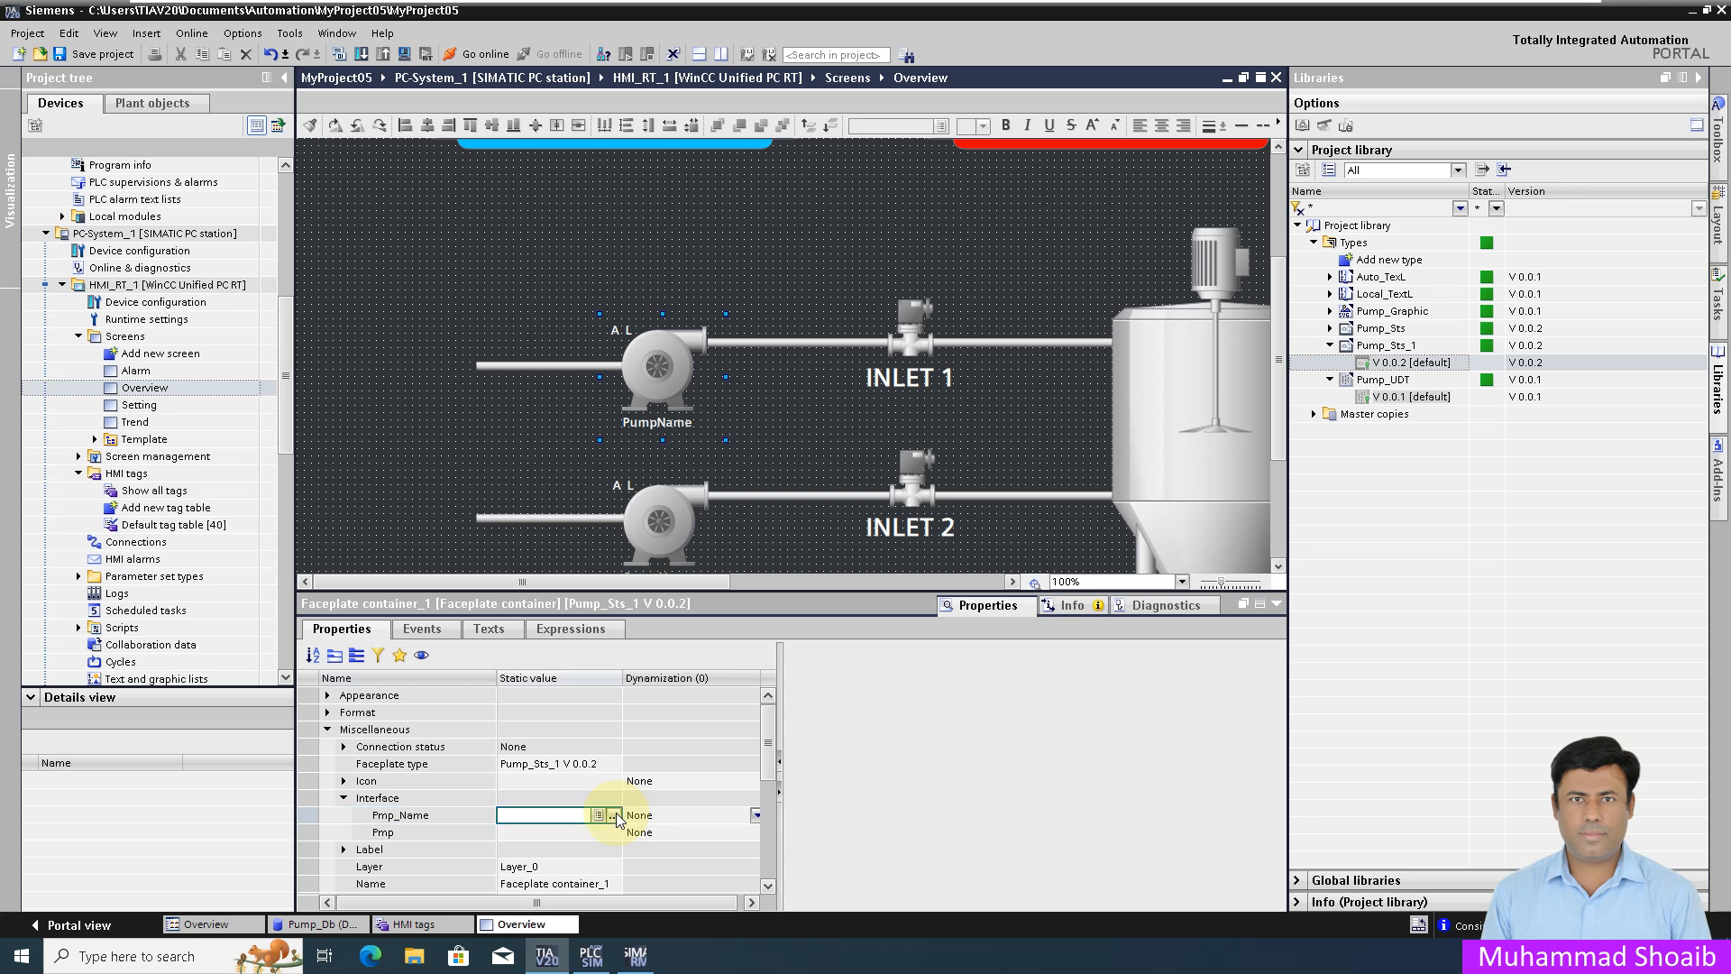
{"action": "left_click", "coordinate": [616, 817]}
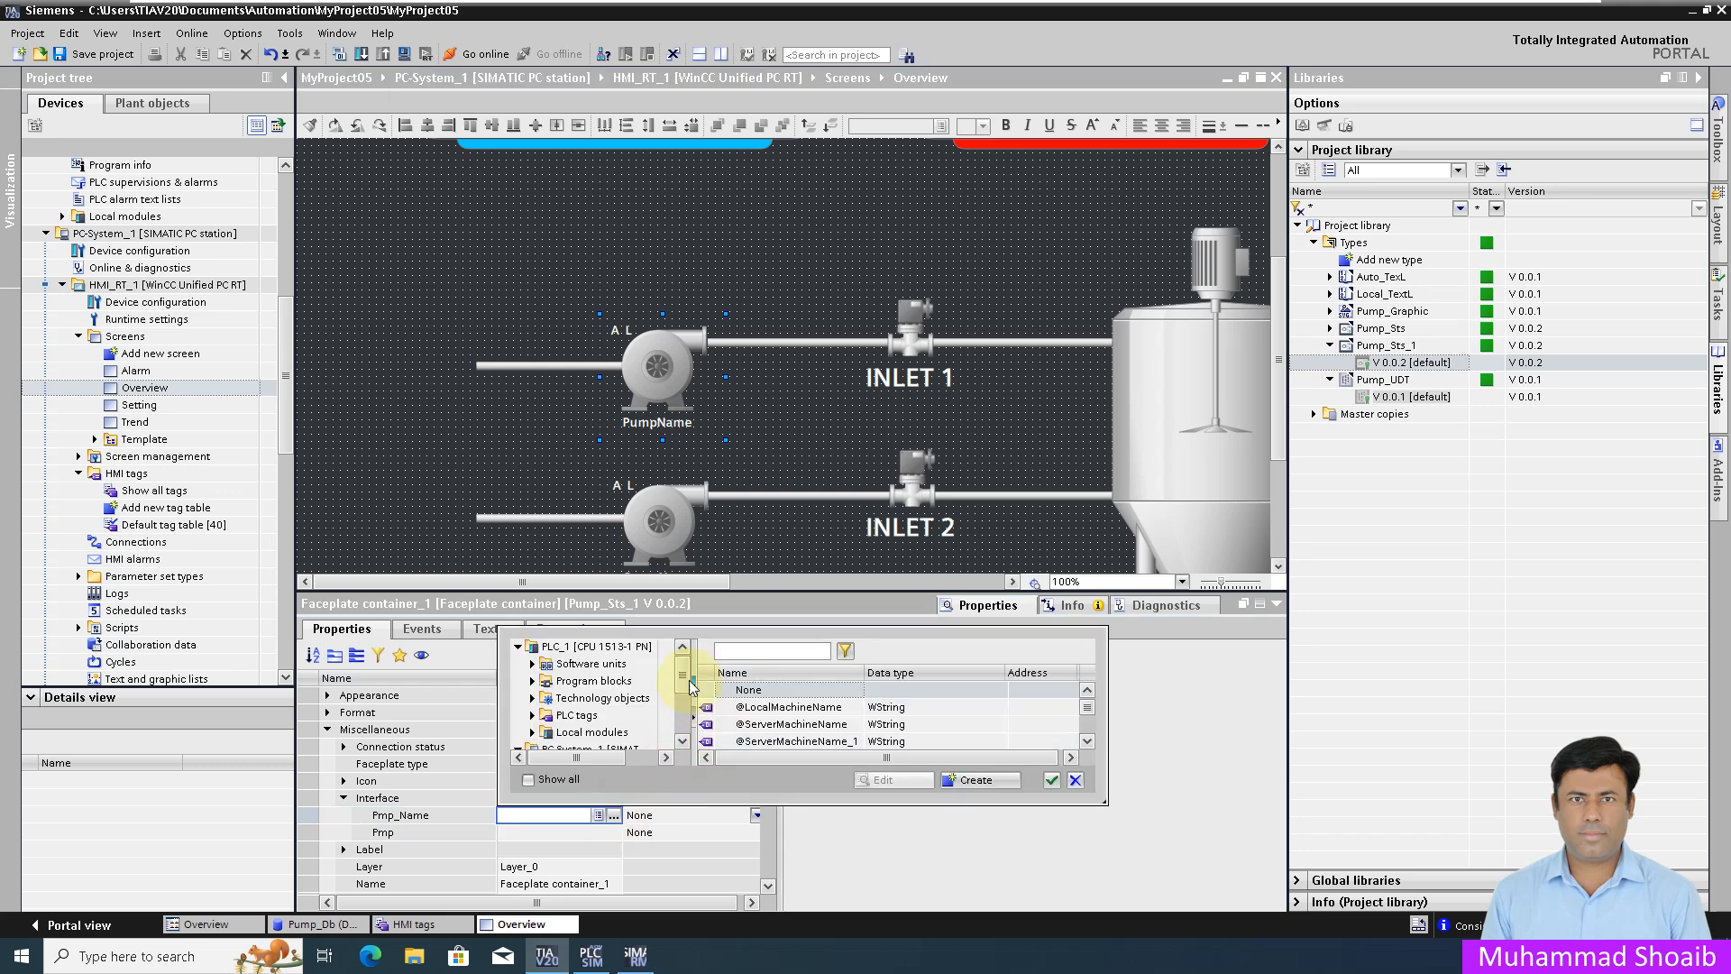
{"action": "left_click_drag", "start_coordinate": [683, 673], "coordinate": [684, 700]}
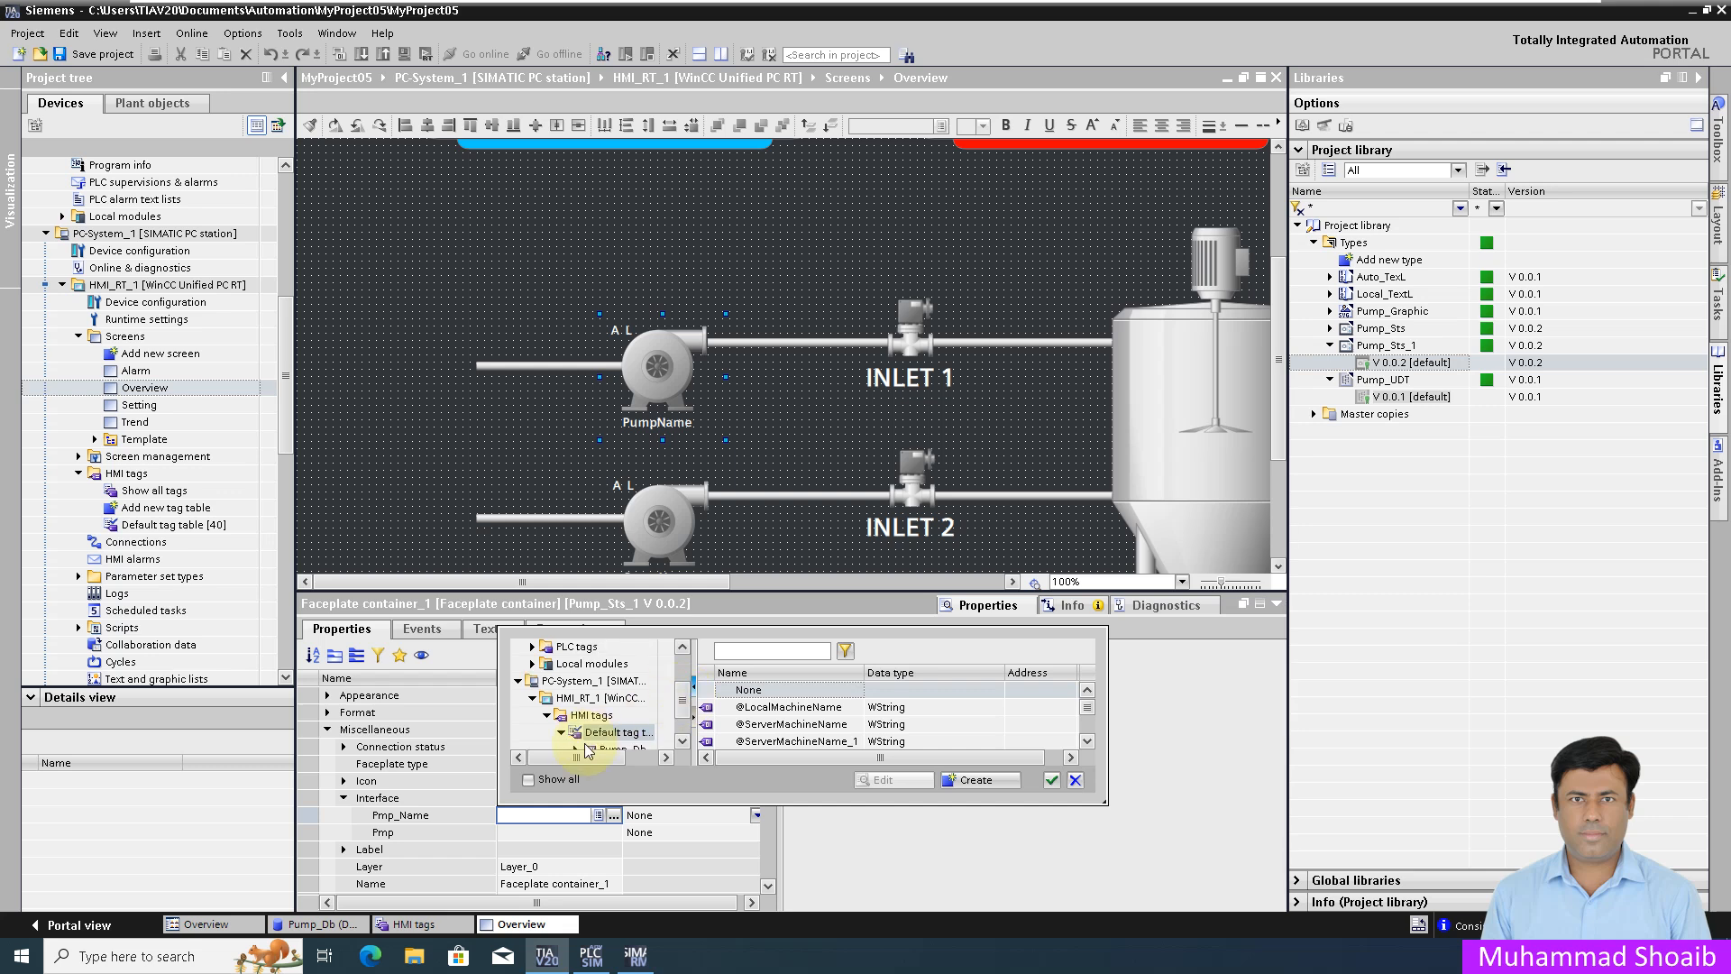
{"action": "left_click", "coordinate": [1087, 741]}
{"action": "left_click", "coordinate": [1087, 741]}
{"action": "left_click", "coordinate": [1087, 741]}
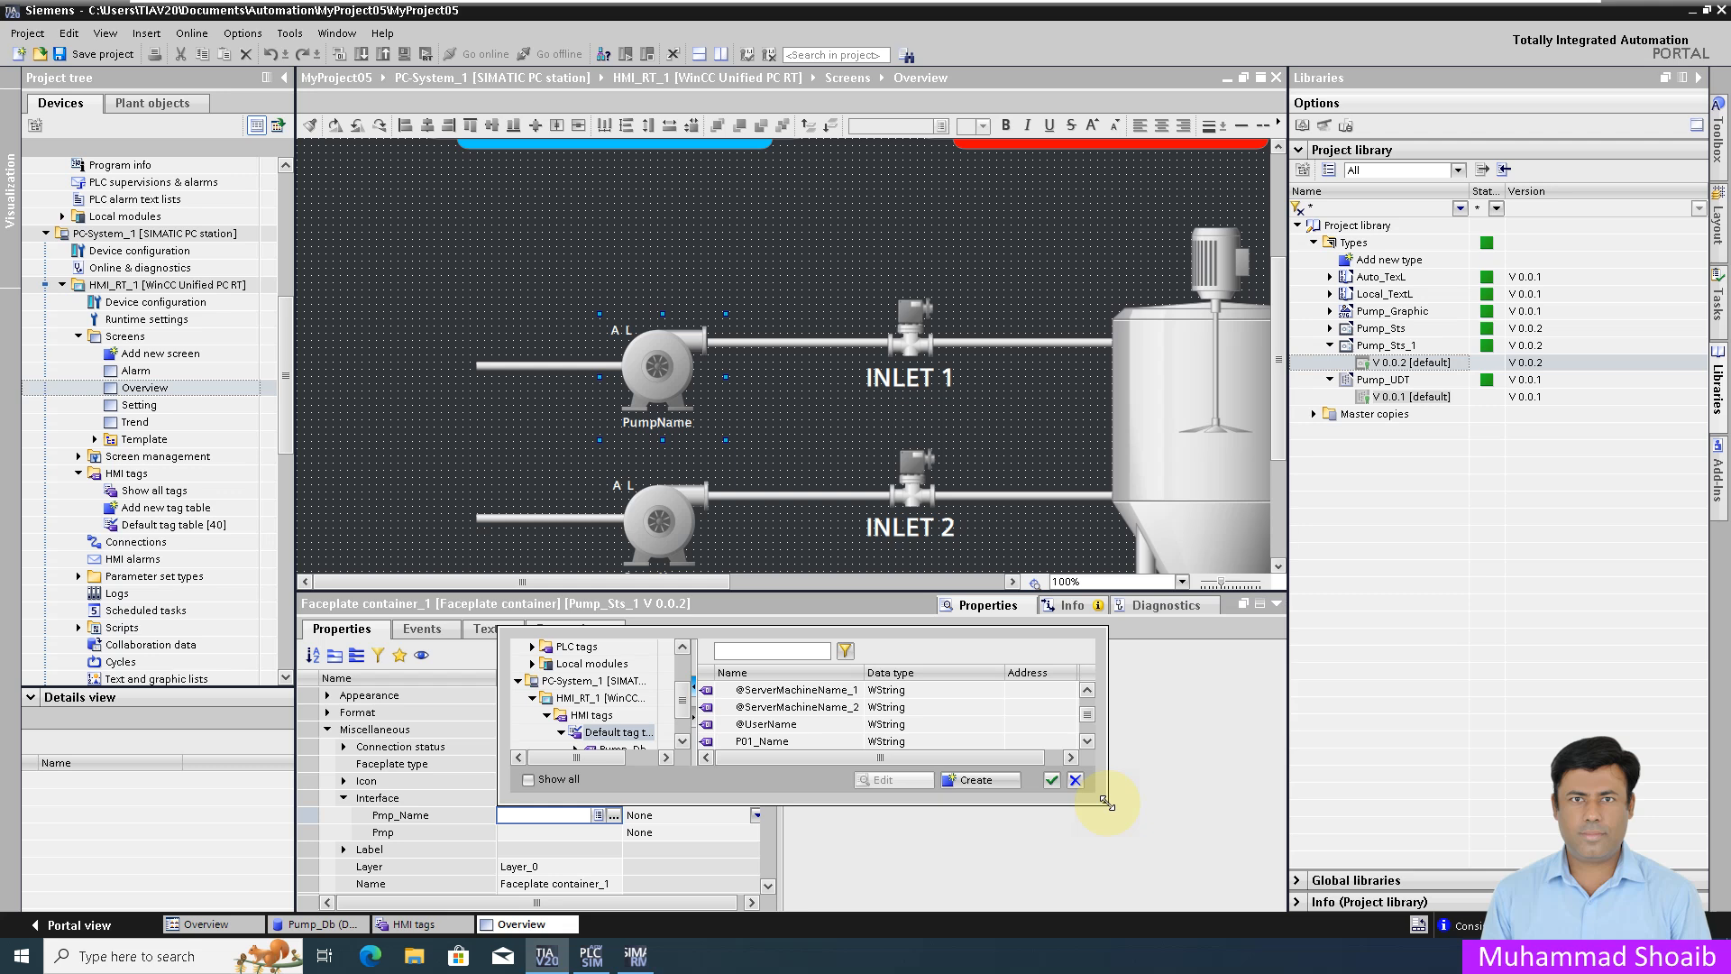
{"action": "left_click_drag", "start_coordinate": [1106, 803], "coordinate": [1168, 852]}
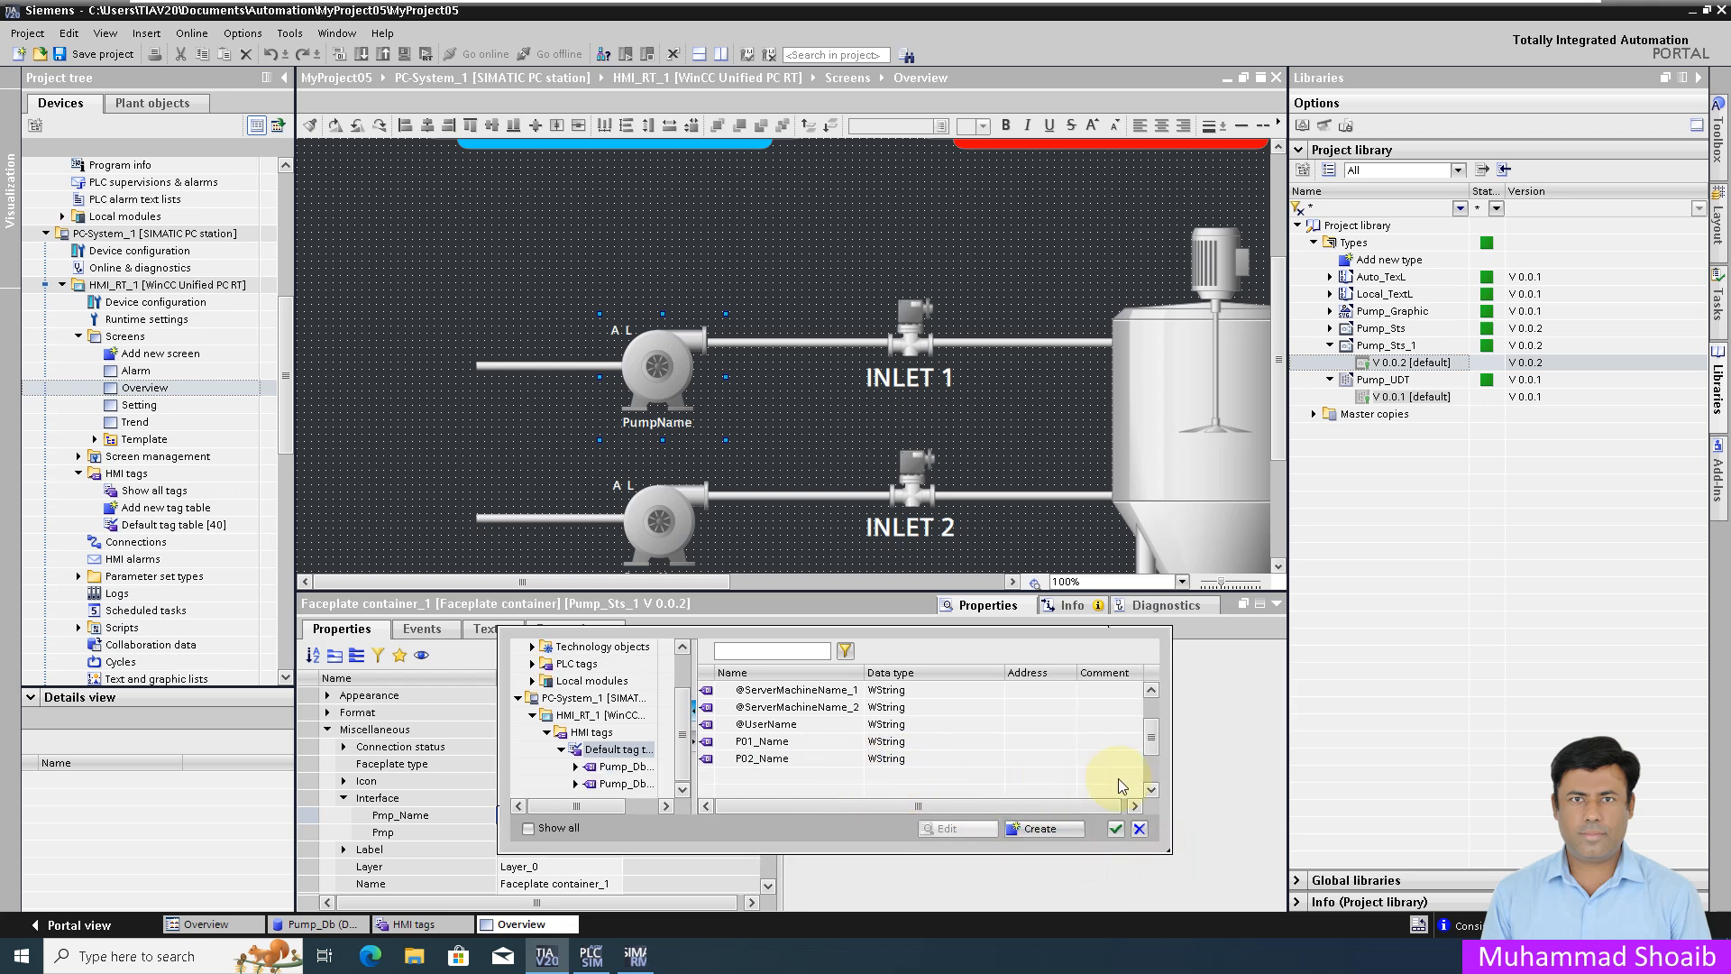
{"action": "left_click", "coordinate": [1152, 689]}
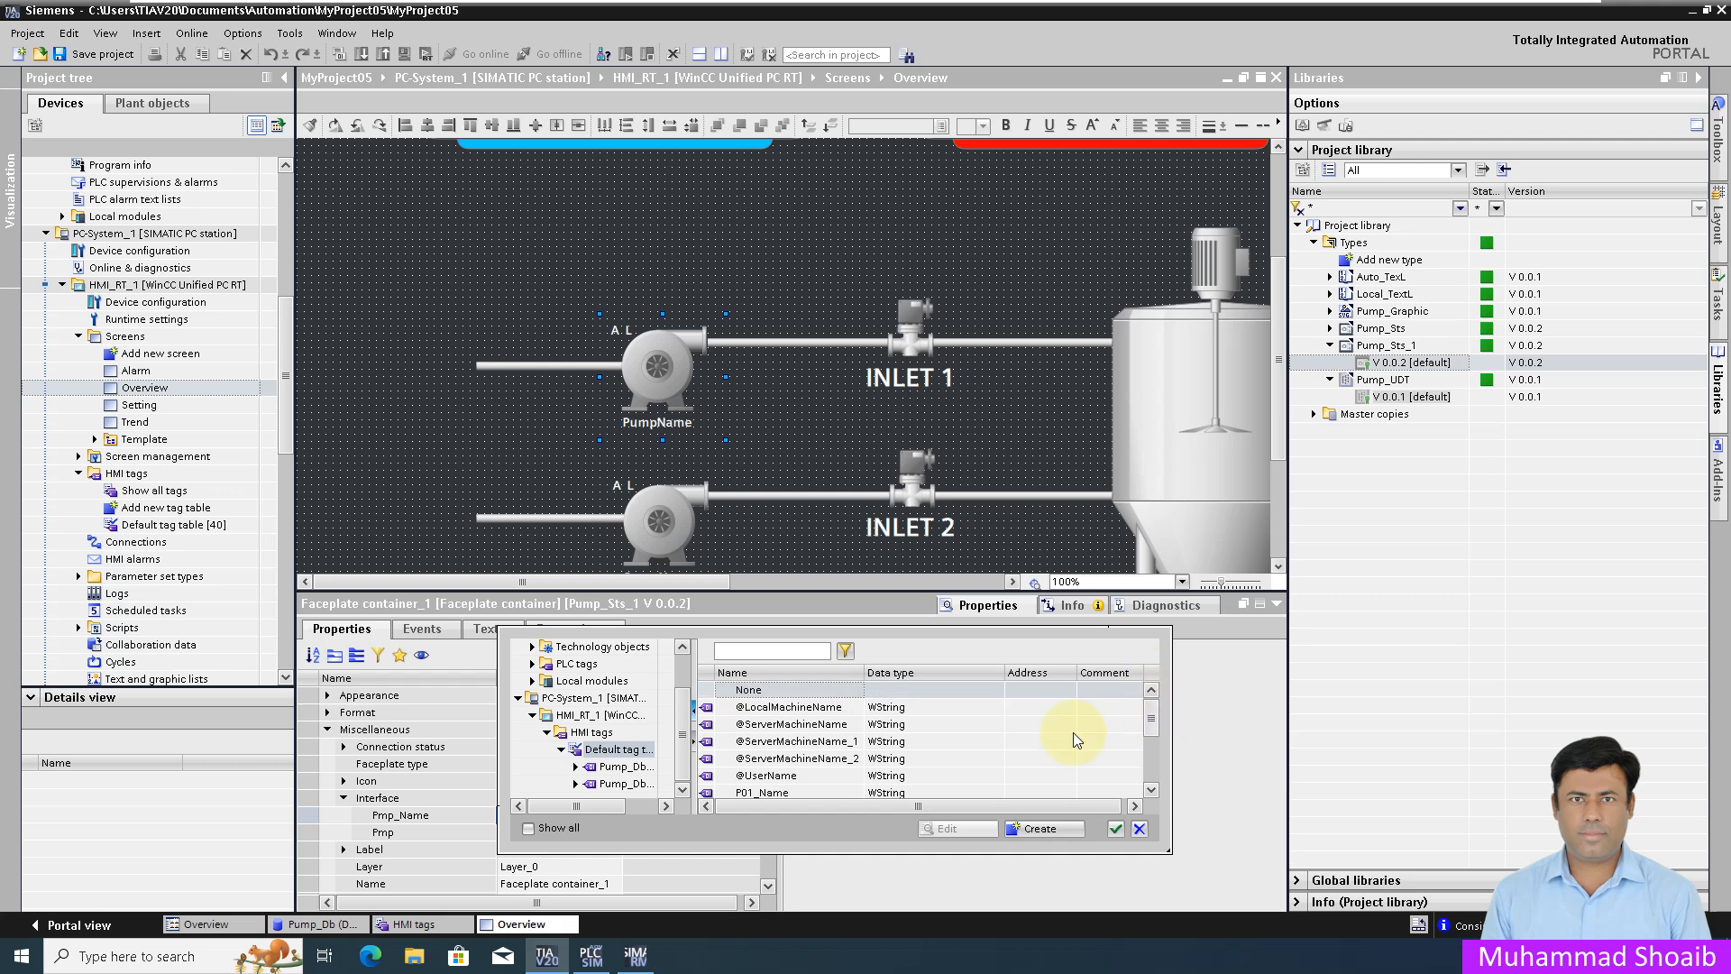
{"action": "left_click", "coordinate": [624, 767]}
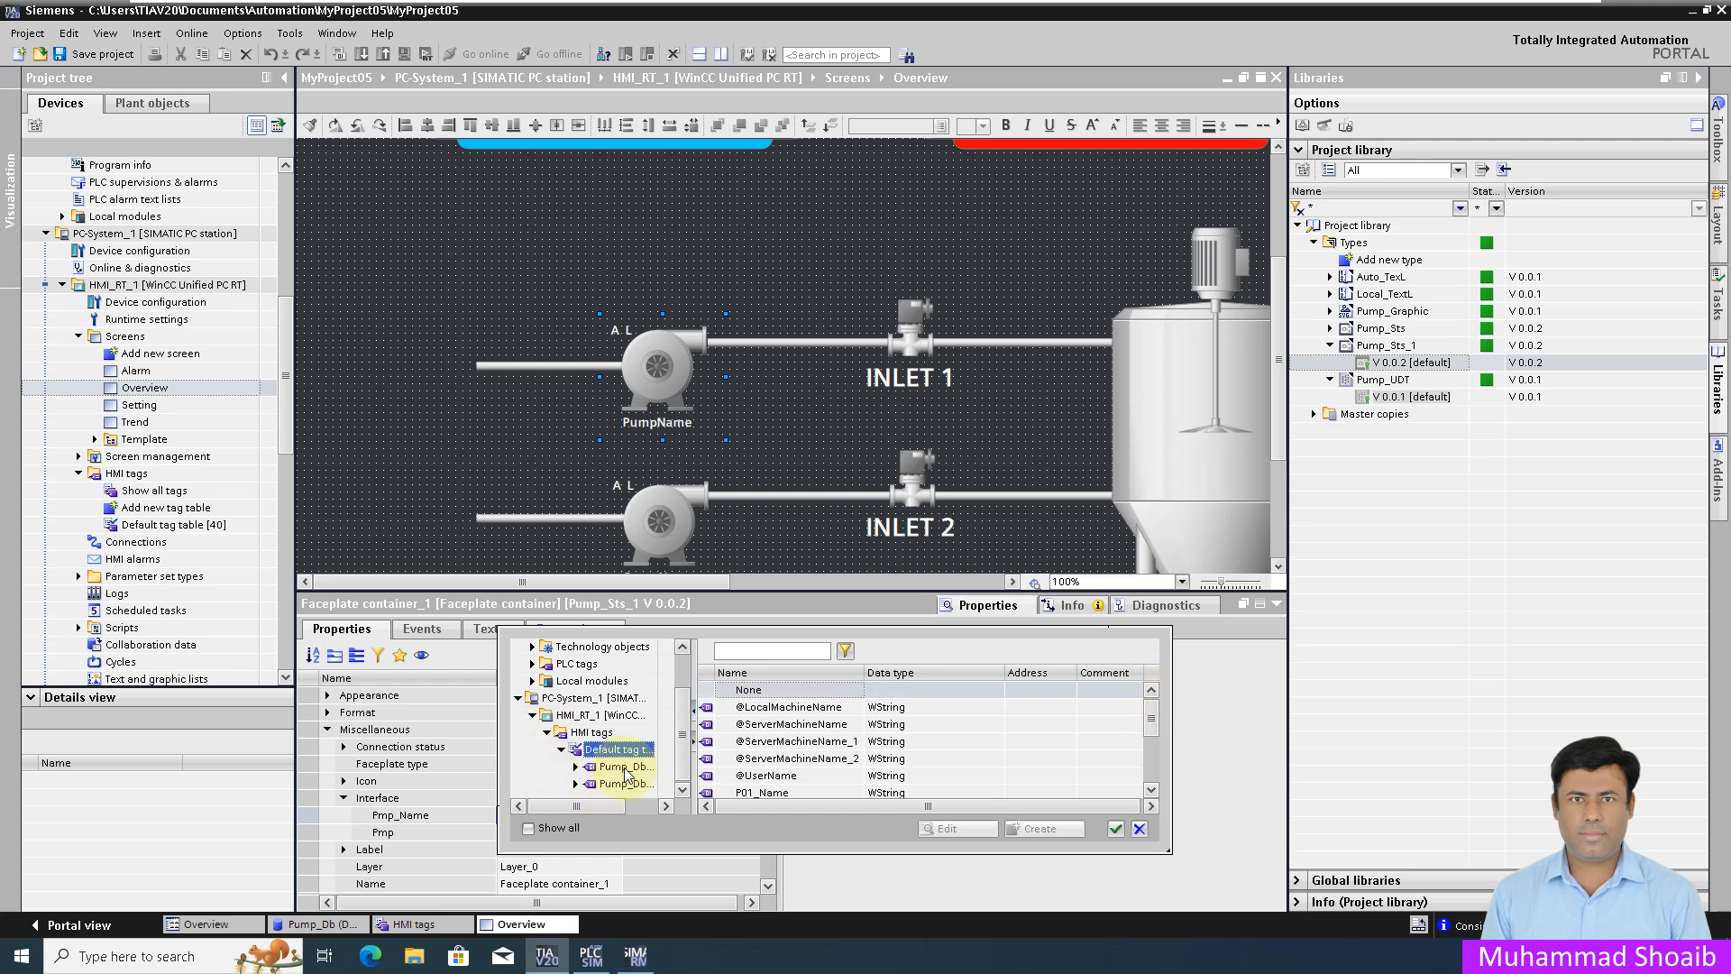
{"action": "left_click_drag", "start_coordinate": [579, 806], "coordinate": [608, 808]}
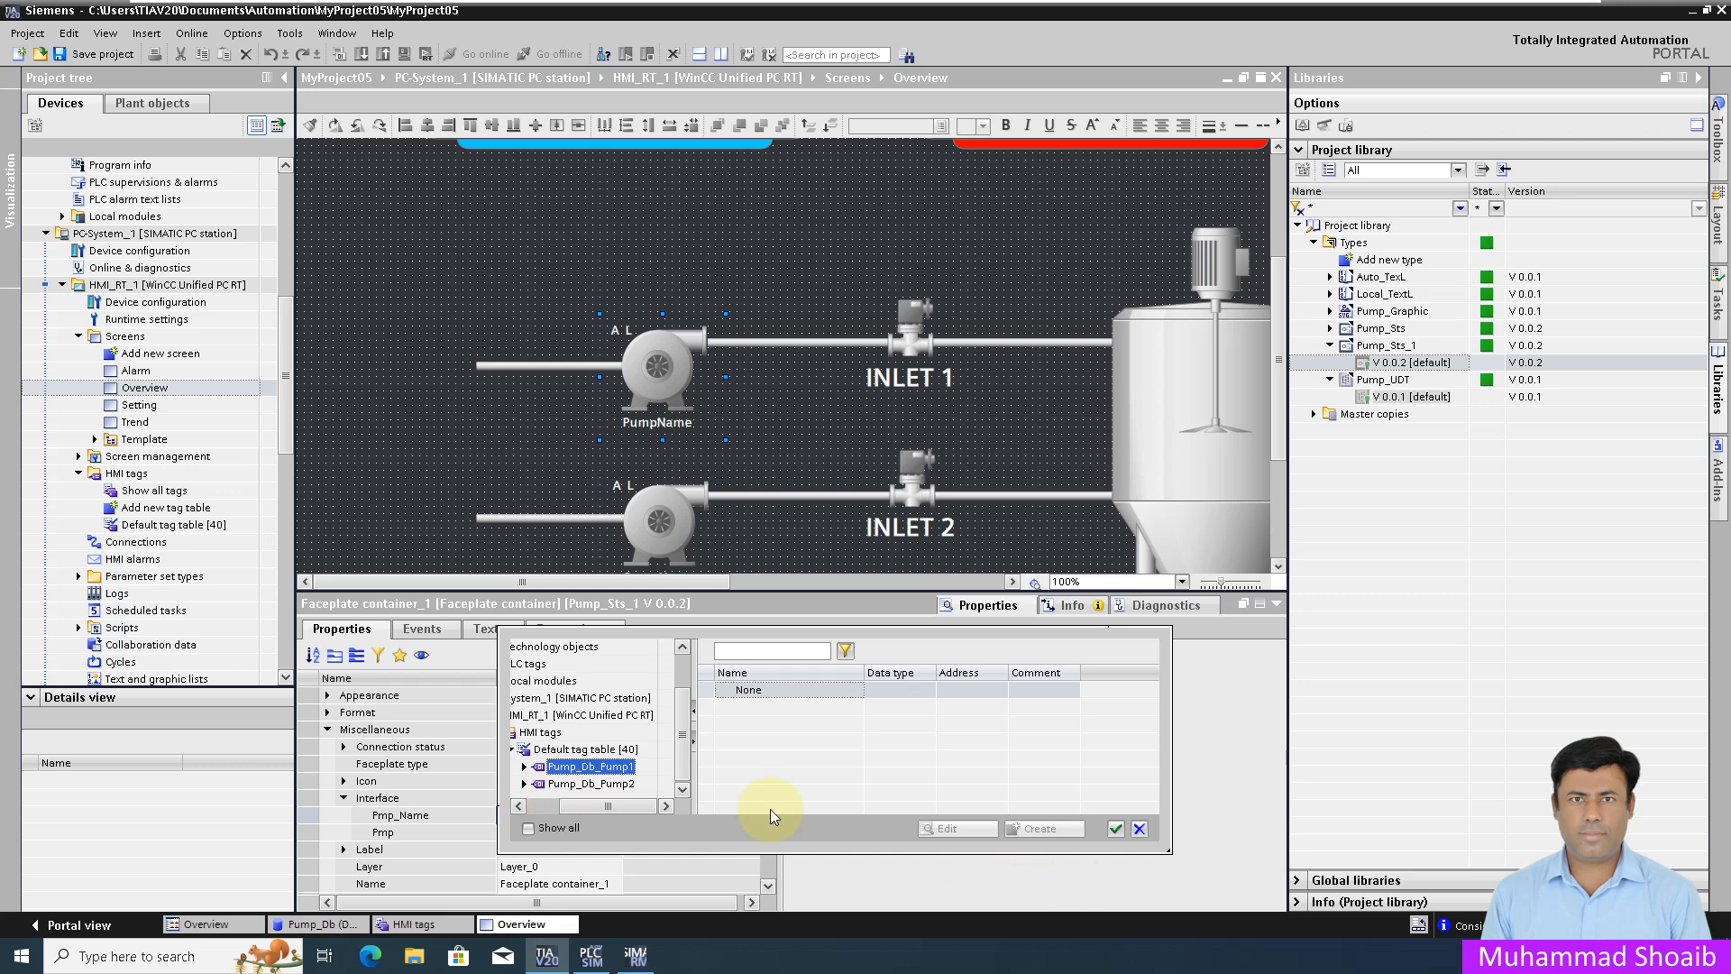
{"action": "left_click", "coordinate": [1115, 827]}
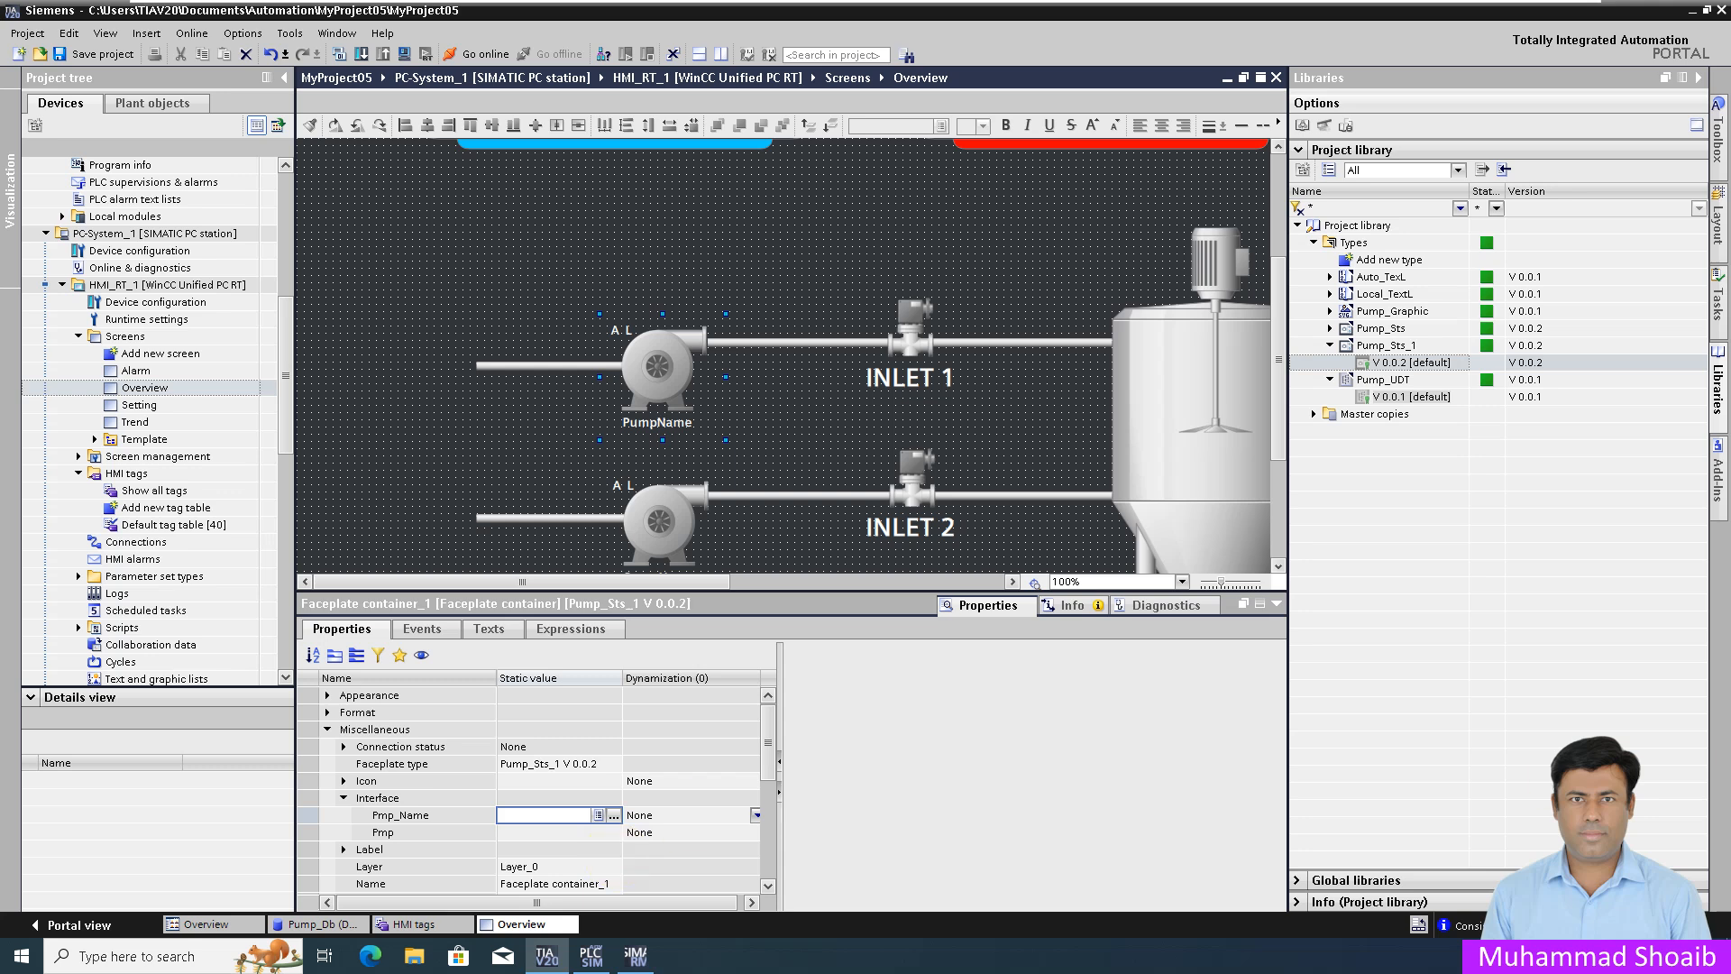
{"action": "key", "text": "ctrl+s"}
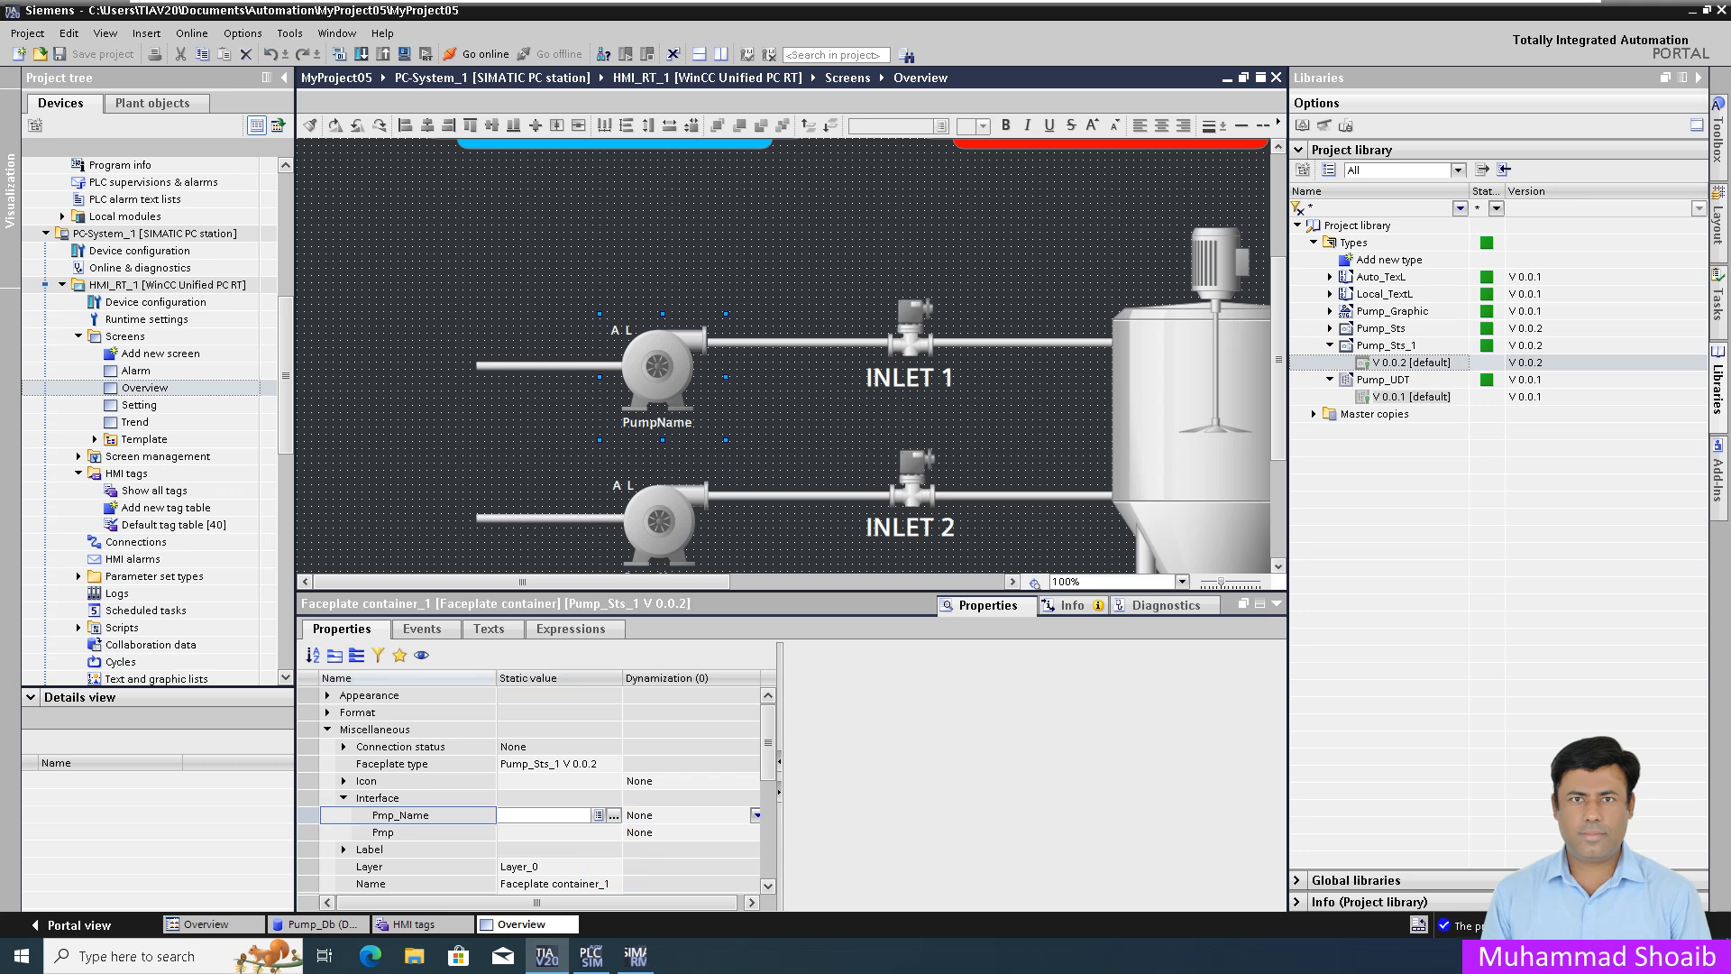
Step: Link Pmp_Name to the P01_Name tag from the Default tag table
{"action": "left_click", "coordinate": [614, 816]}
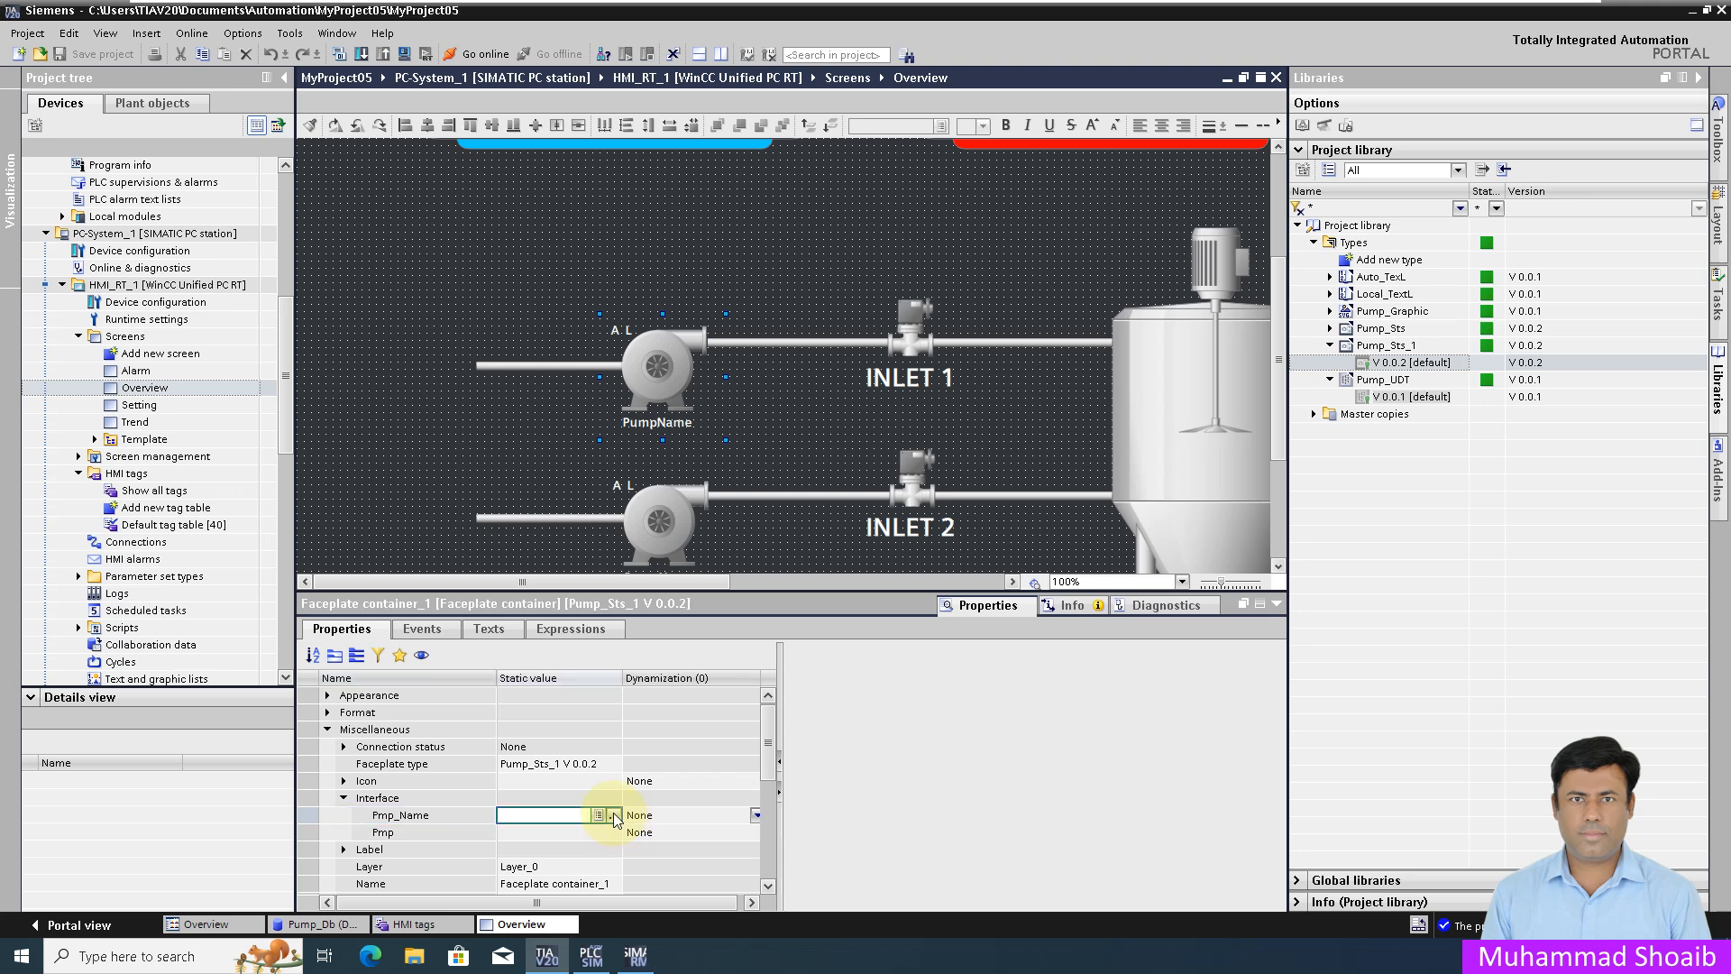
{"action": "left_click", "coordinate": [614, 816]}
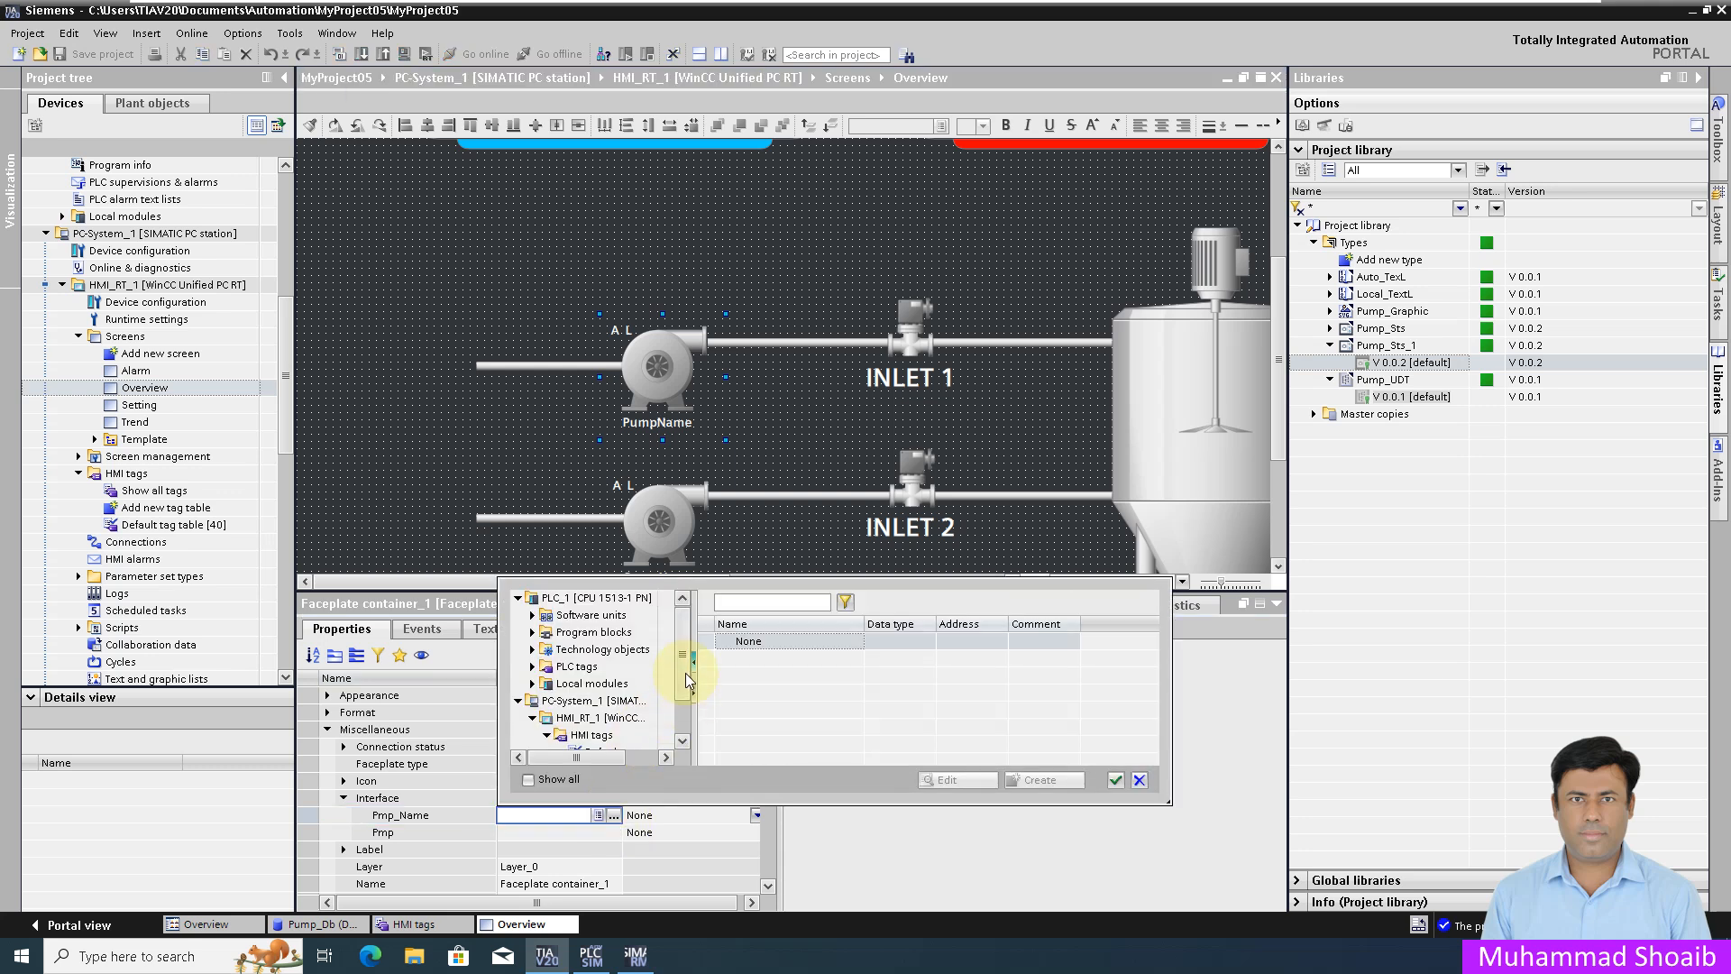
{"action": "scroll", "coordinate": [687, 683], "scroll_direction": "down", "scroll_amount": 1}
{"action": "left_click", "coordinate": [599, 701]}
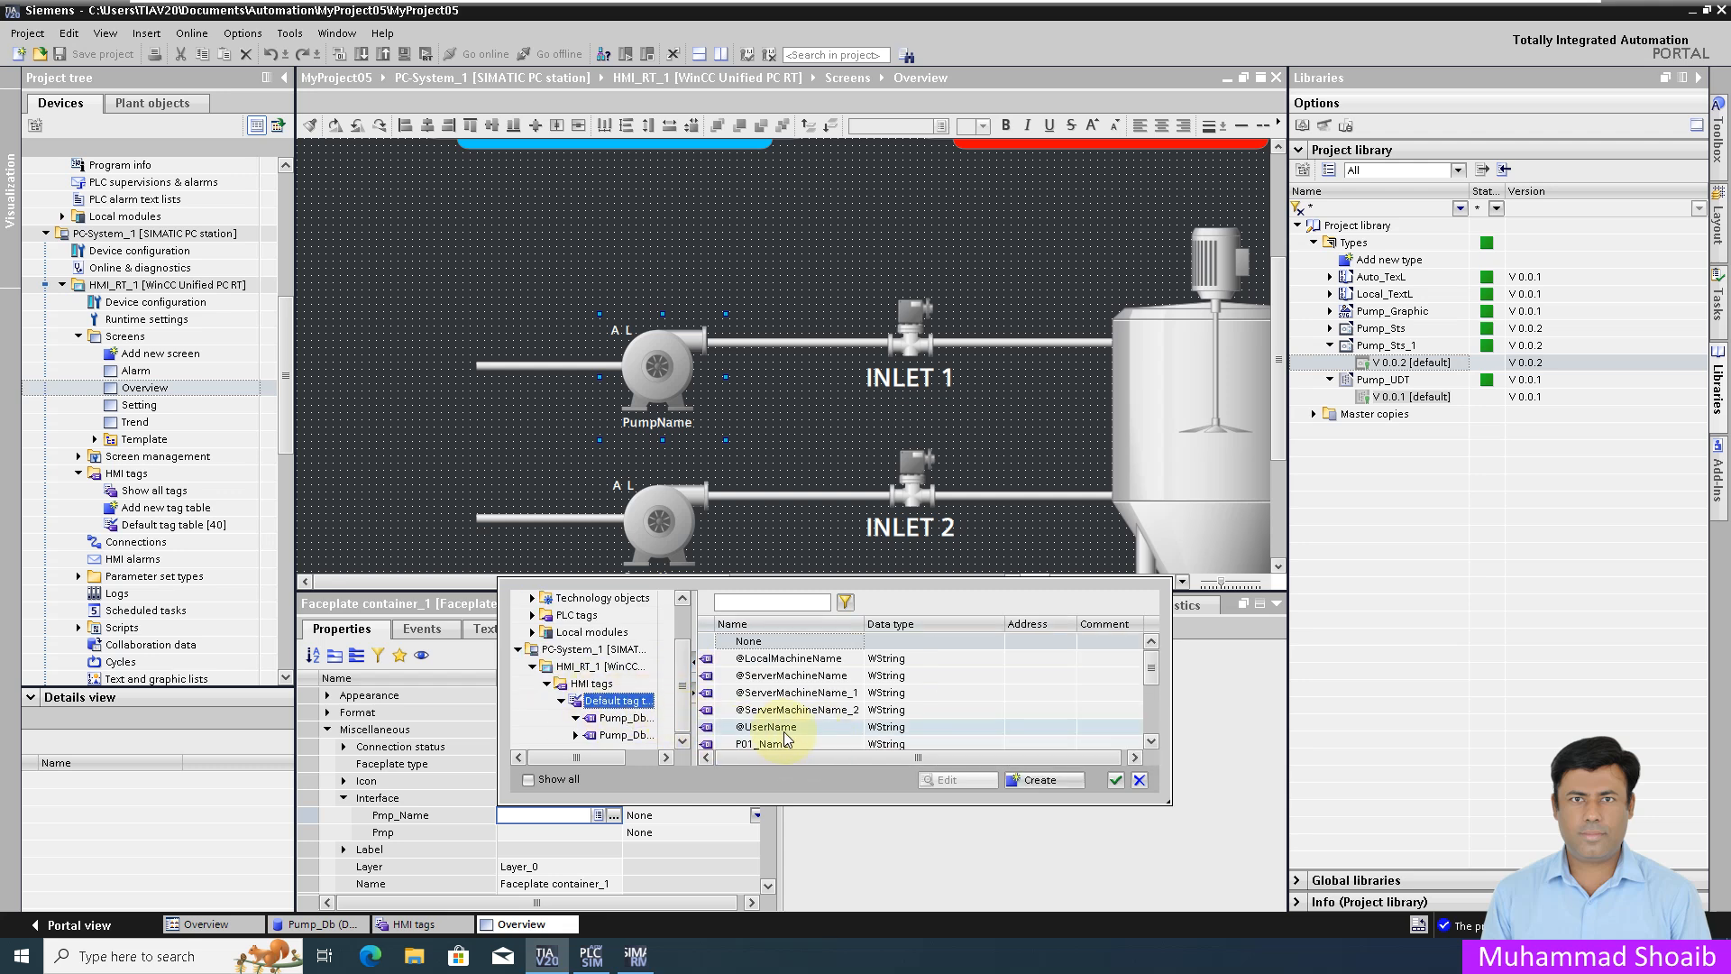
{"action": "left_click", "coordinate": [1151, 741]}
{"action": "left_click", "coordinate": [798, 710]}
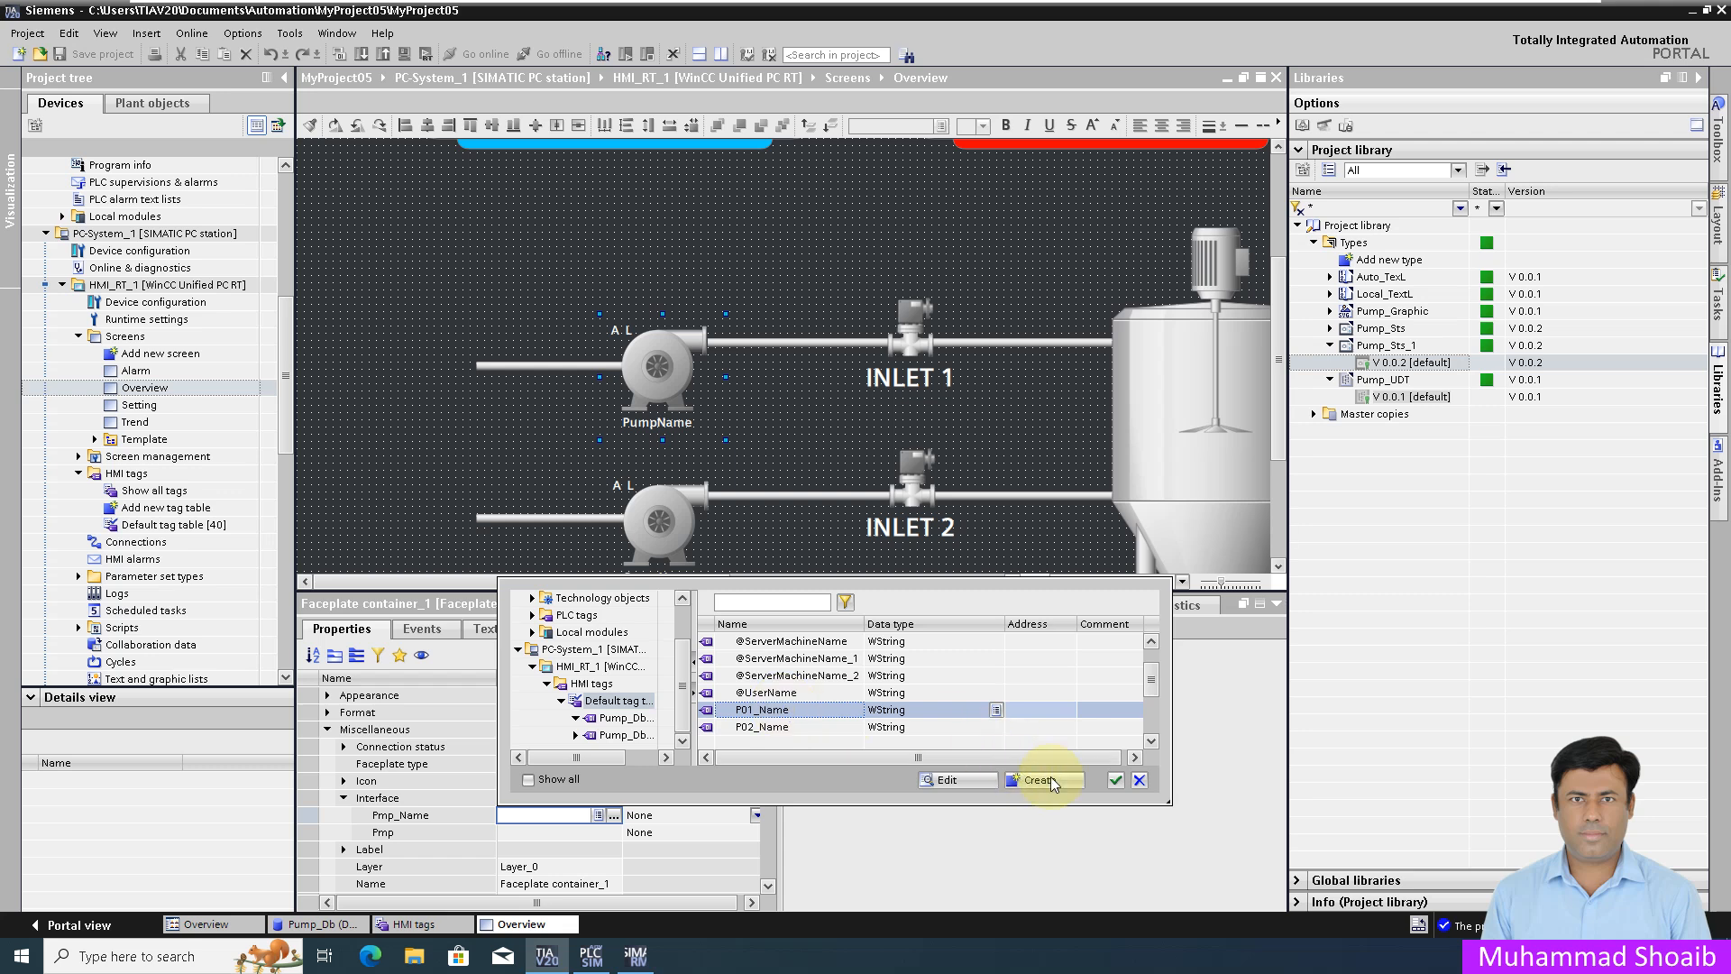
{"action": "left_click", "coordinate": [1115, 779]}
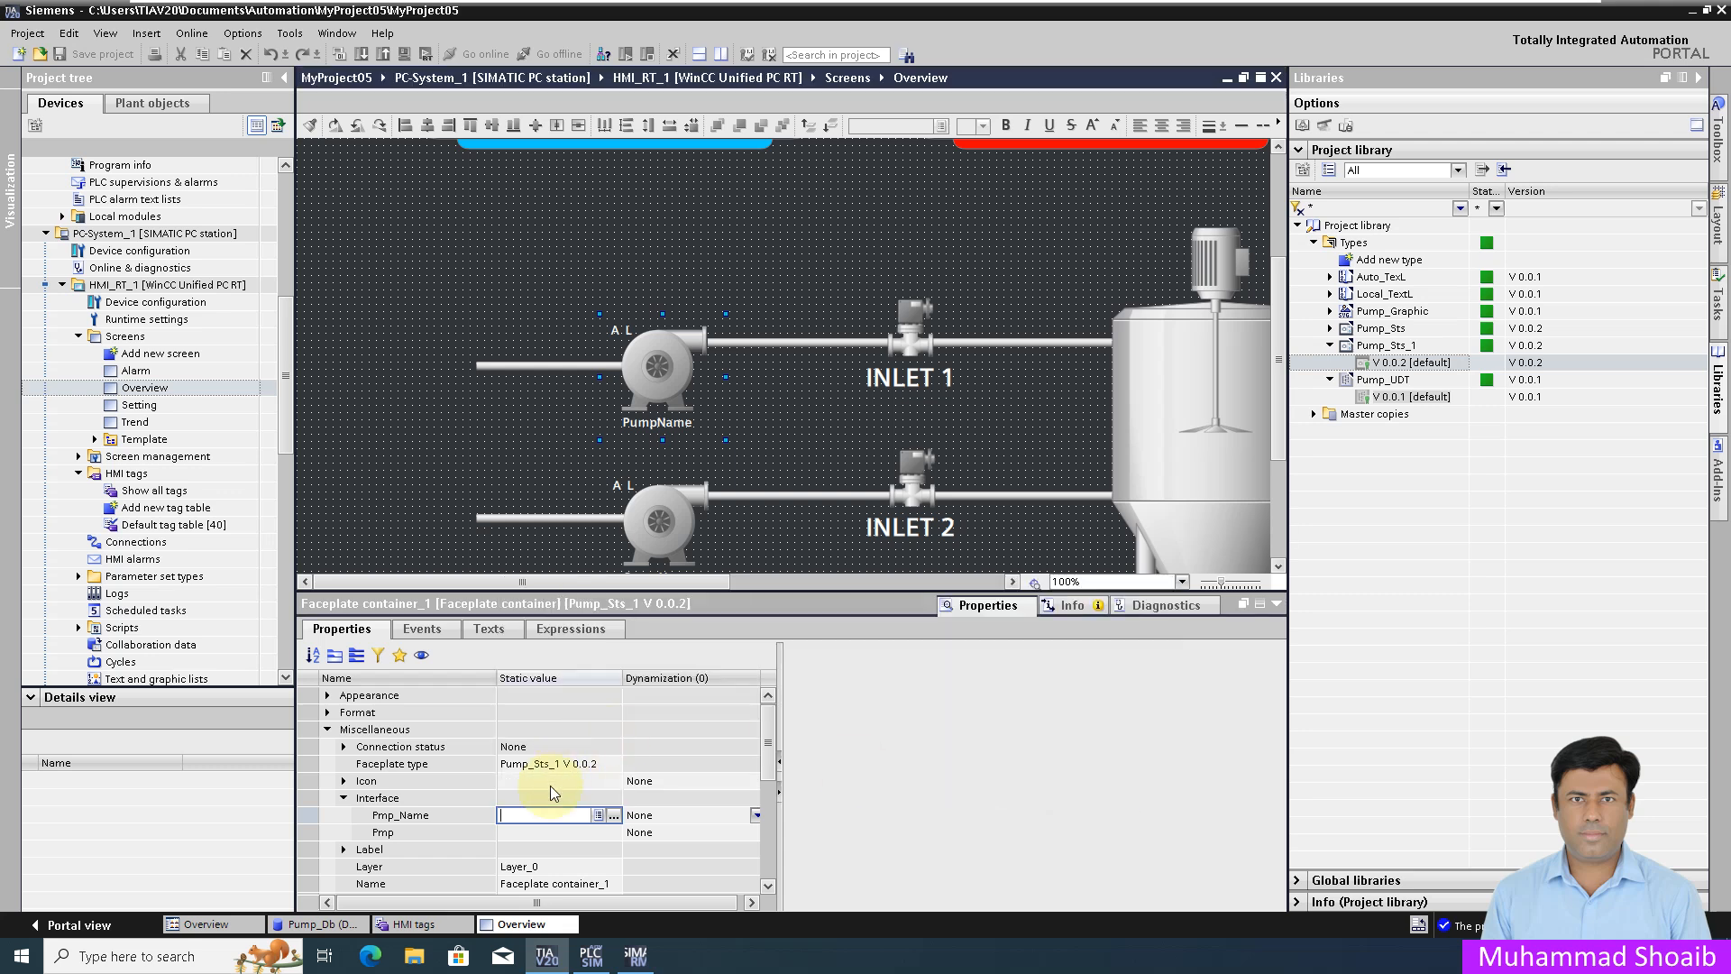
{"action": "left_click", "coordinate": [427, 923]}
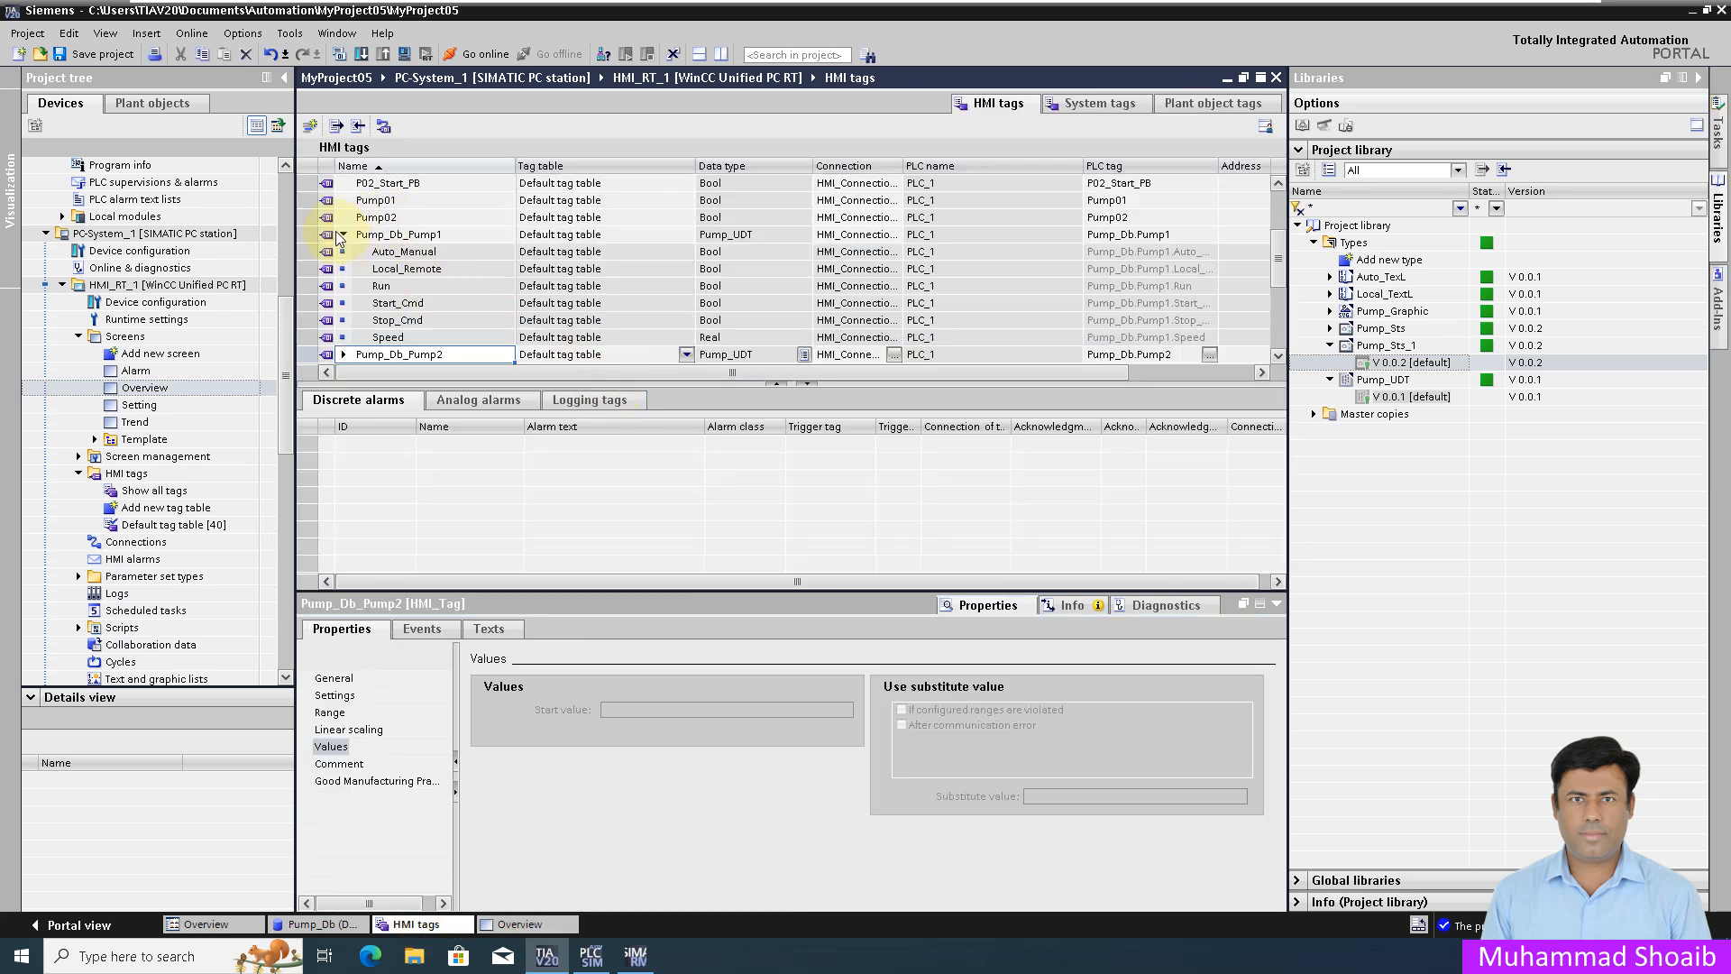
Step: Check that P01_Name and P02_Name have start values PUMP-1 and PUMP-2
{"action": "left_click", "coordinate": [344, 236]}
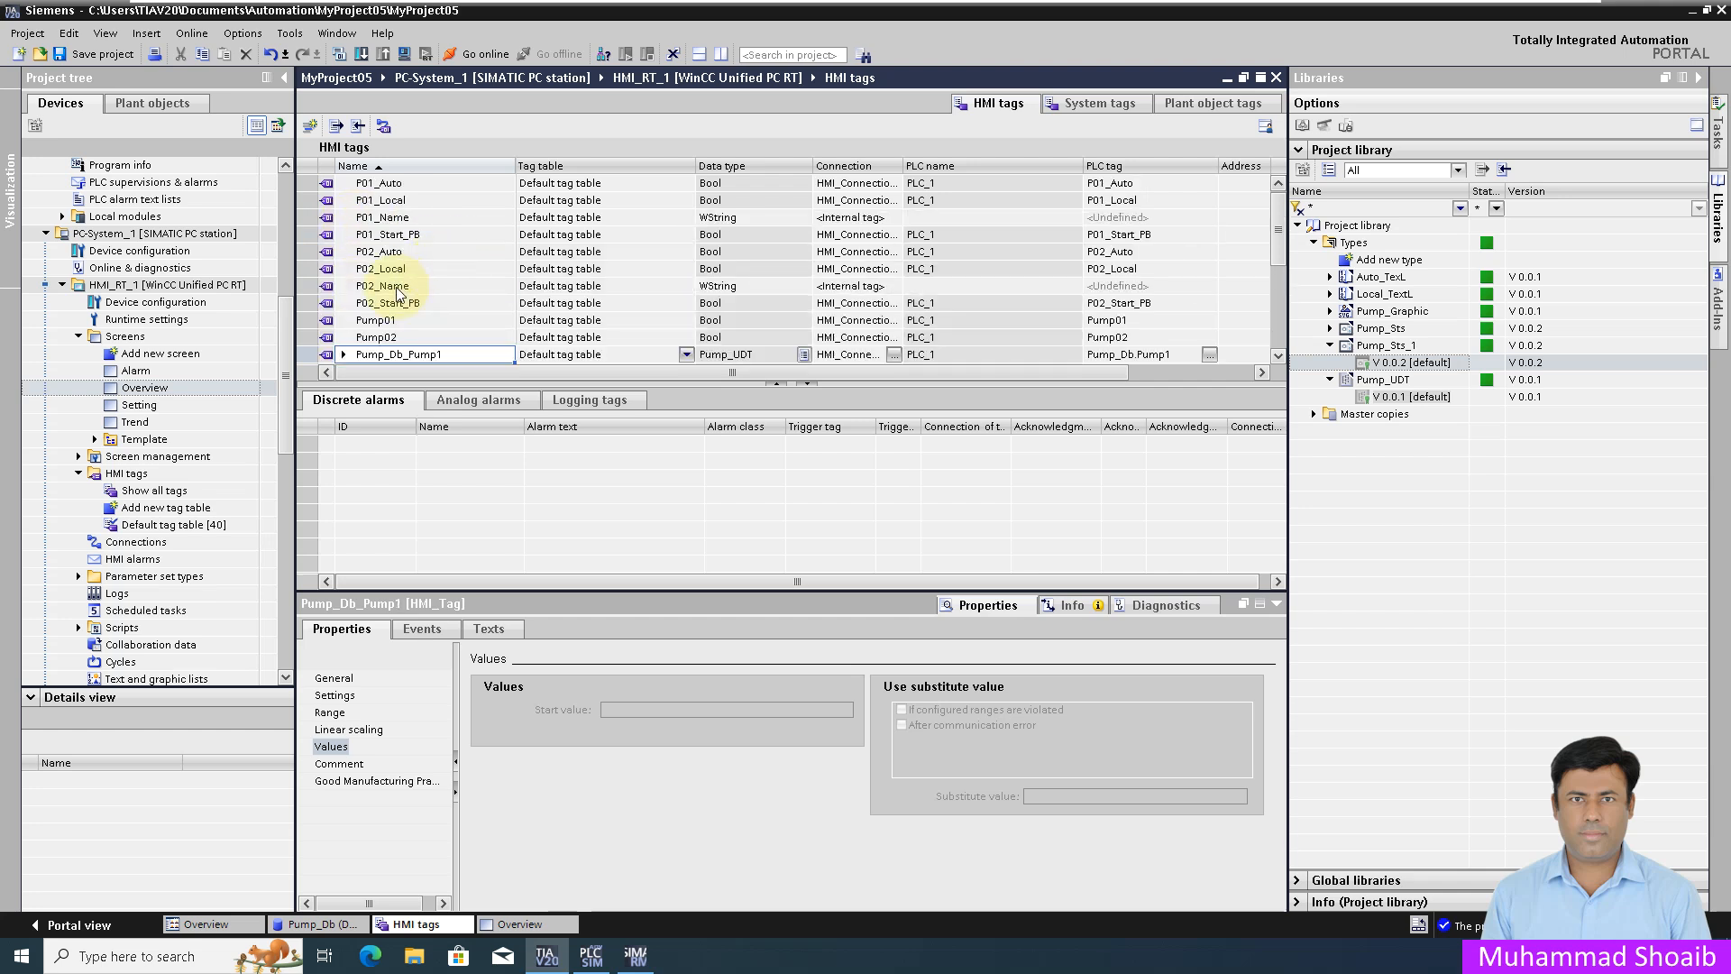
{"action": "left_click", "coordinate": [396, 289]}
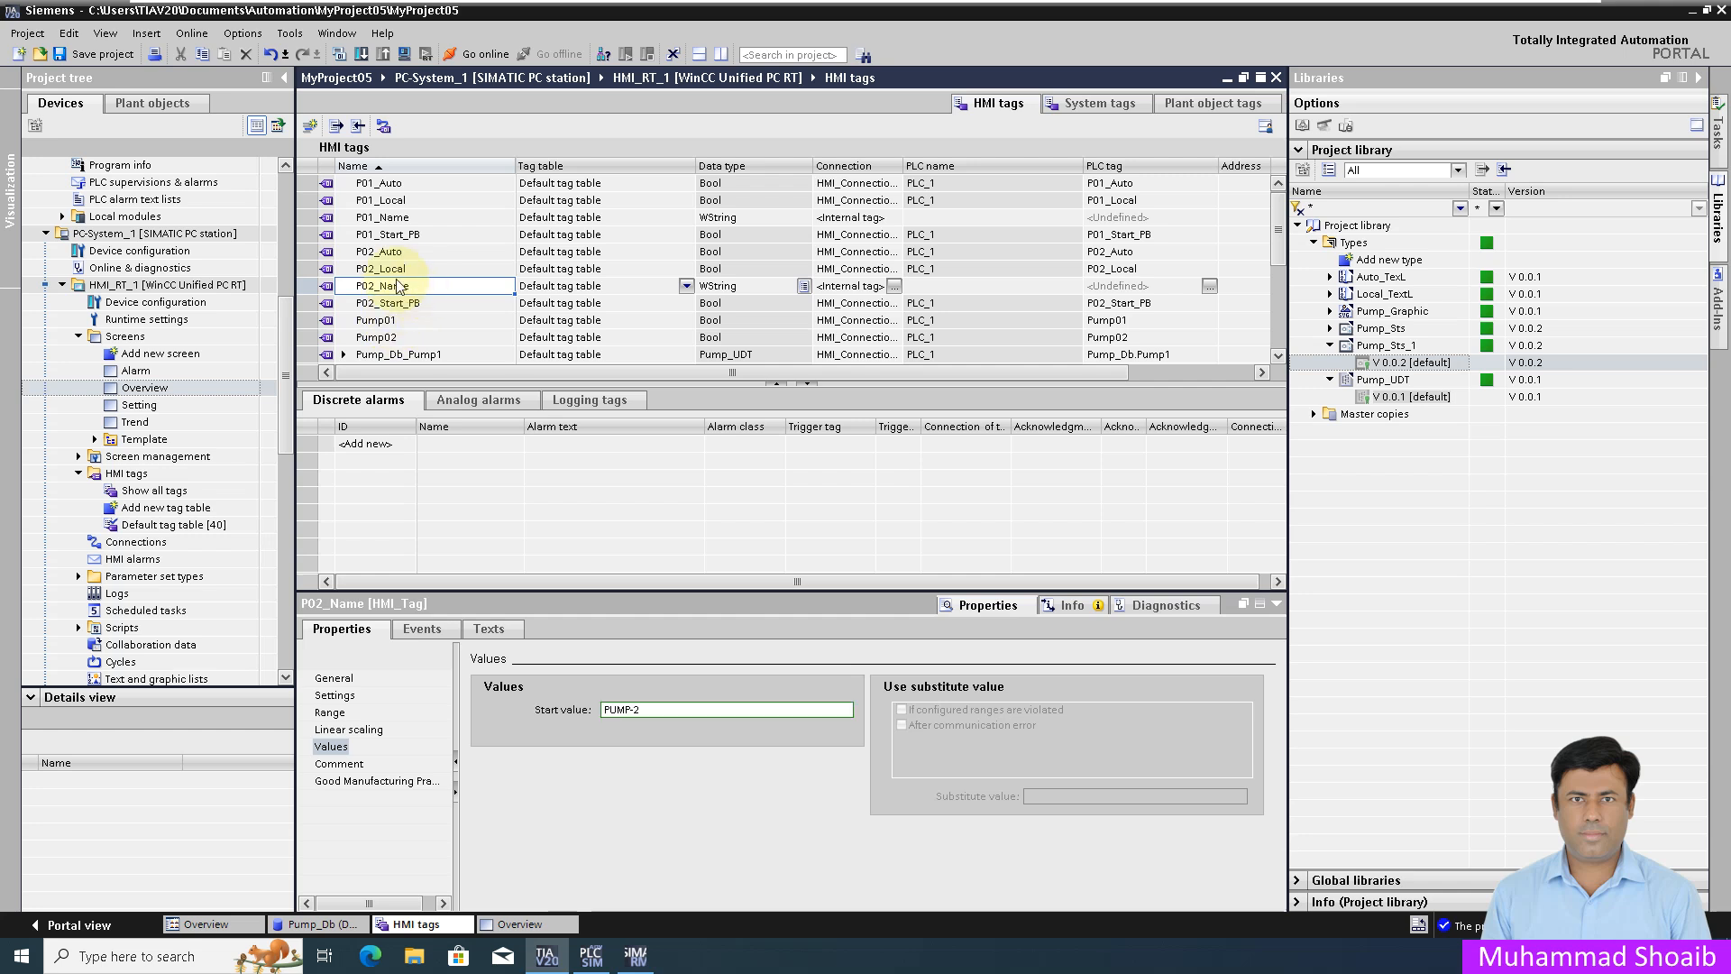
{"action": "left_click", "coordinate": [408, 222]}
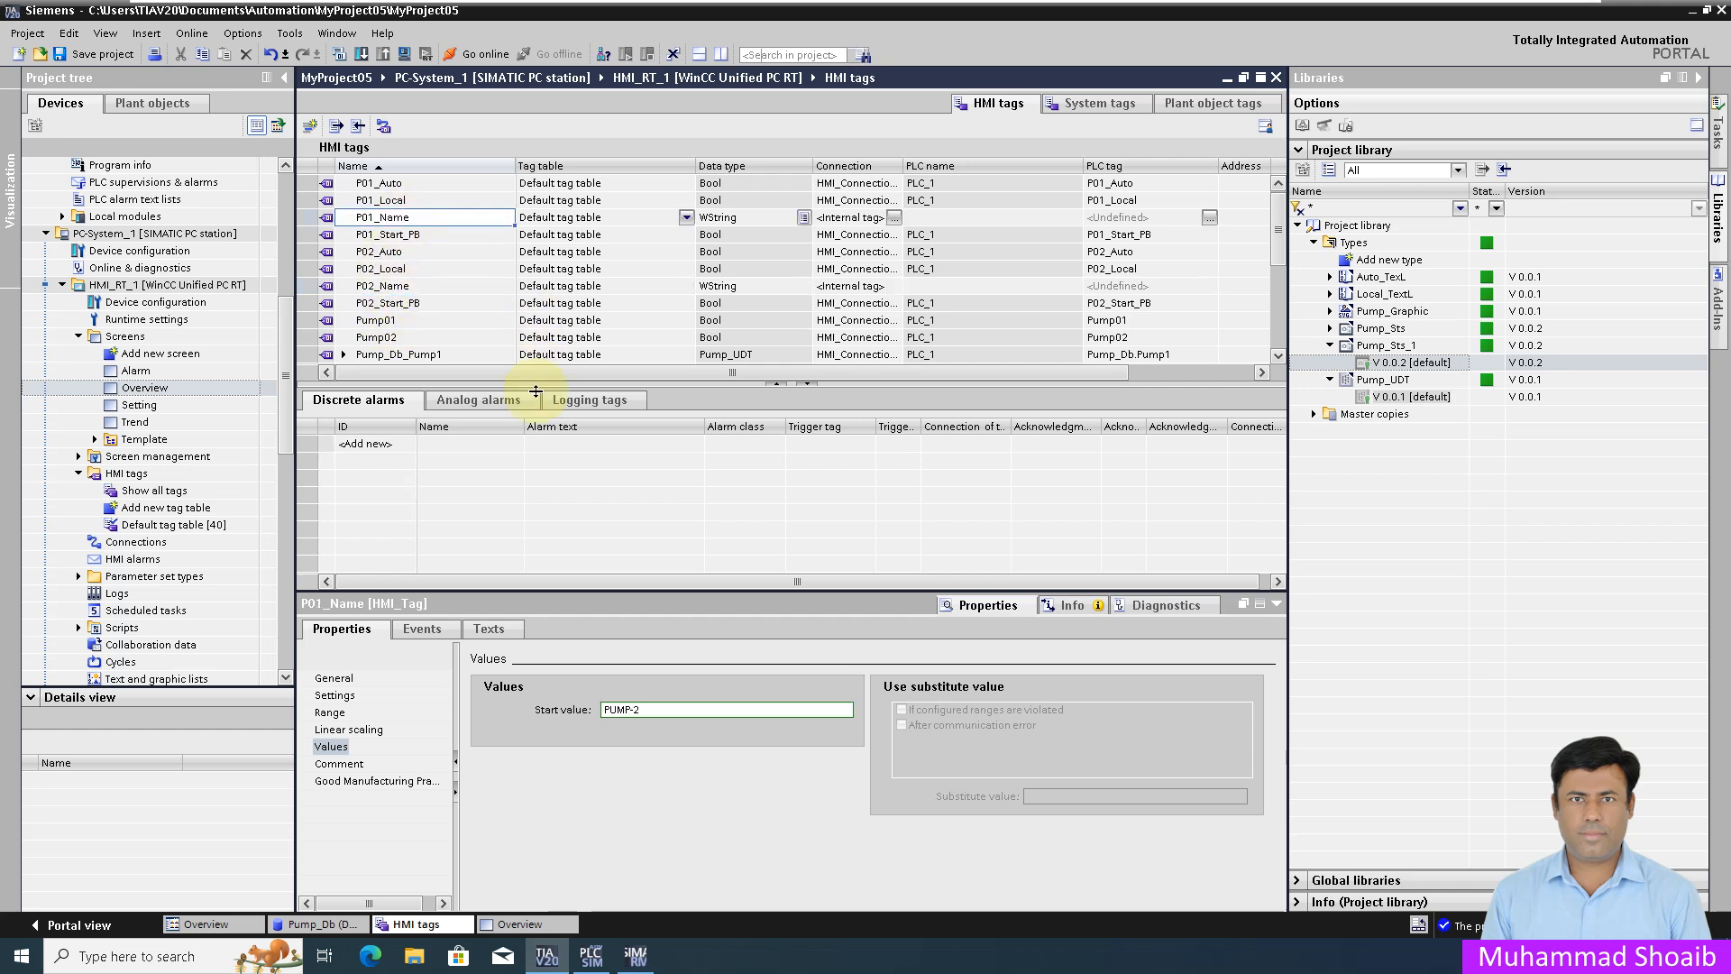
{"action": "left_click", "coordinate": [332, 748]}
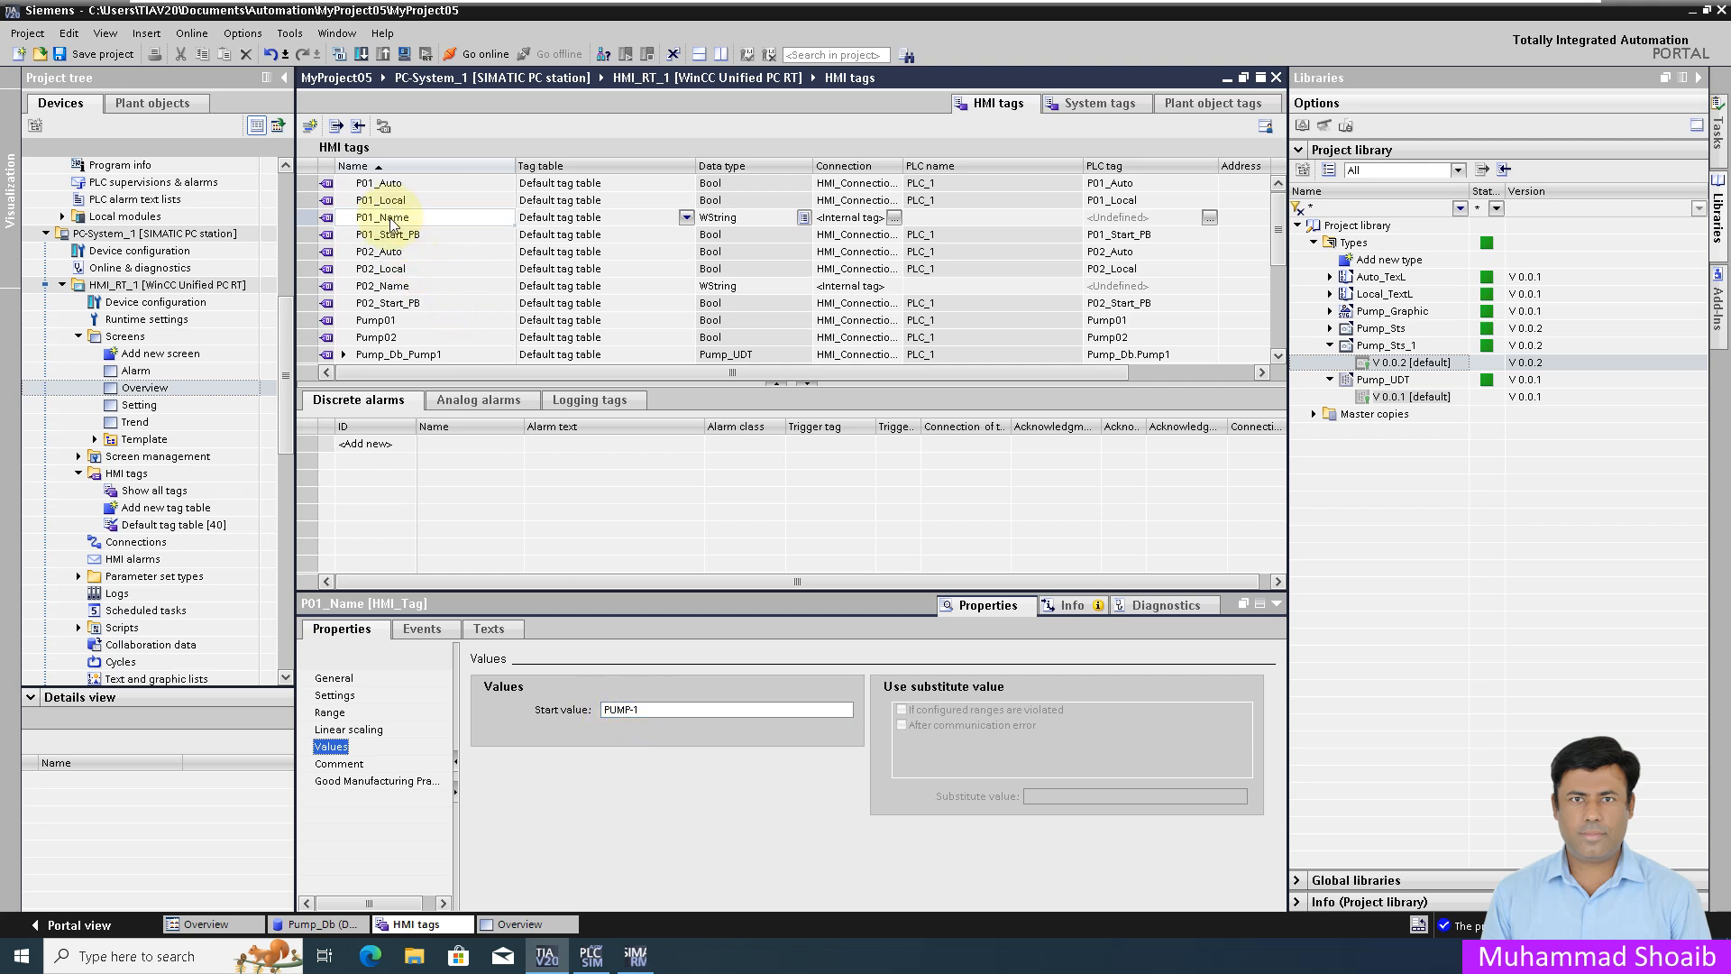
{"action": "left_click", "coordinate": [397, 286]}
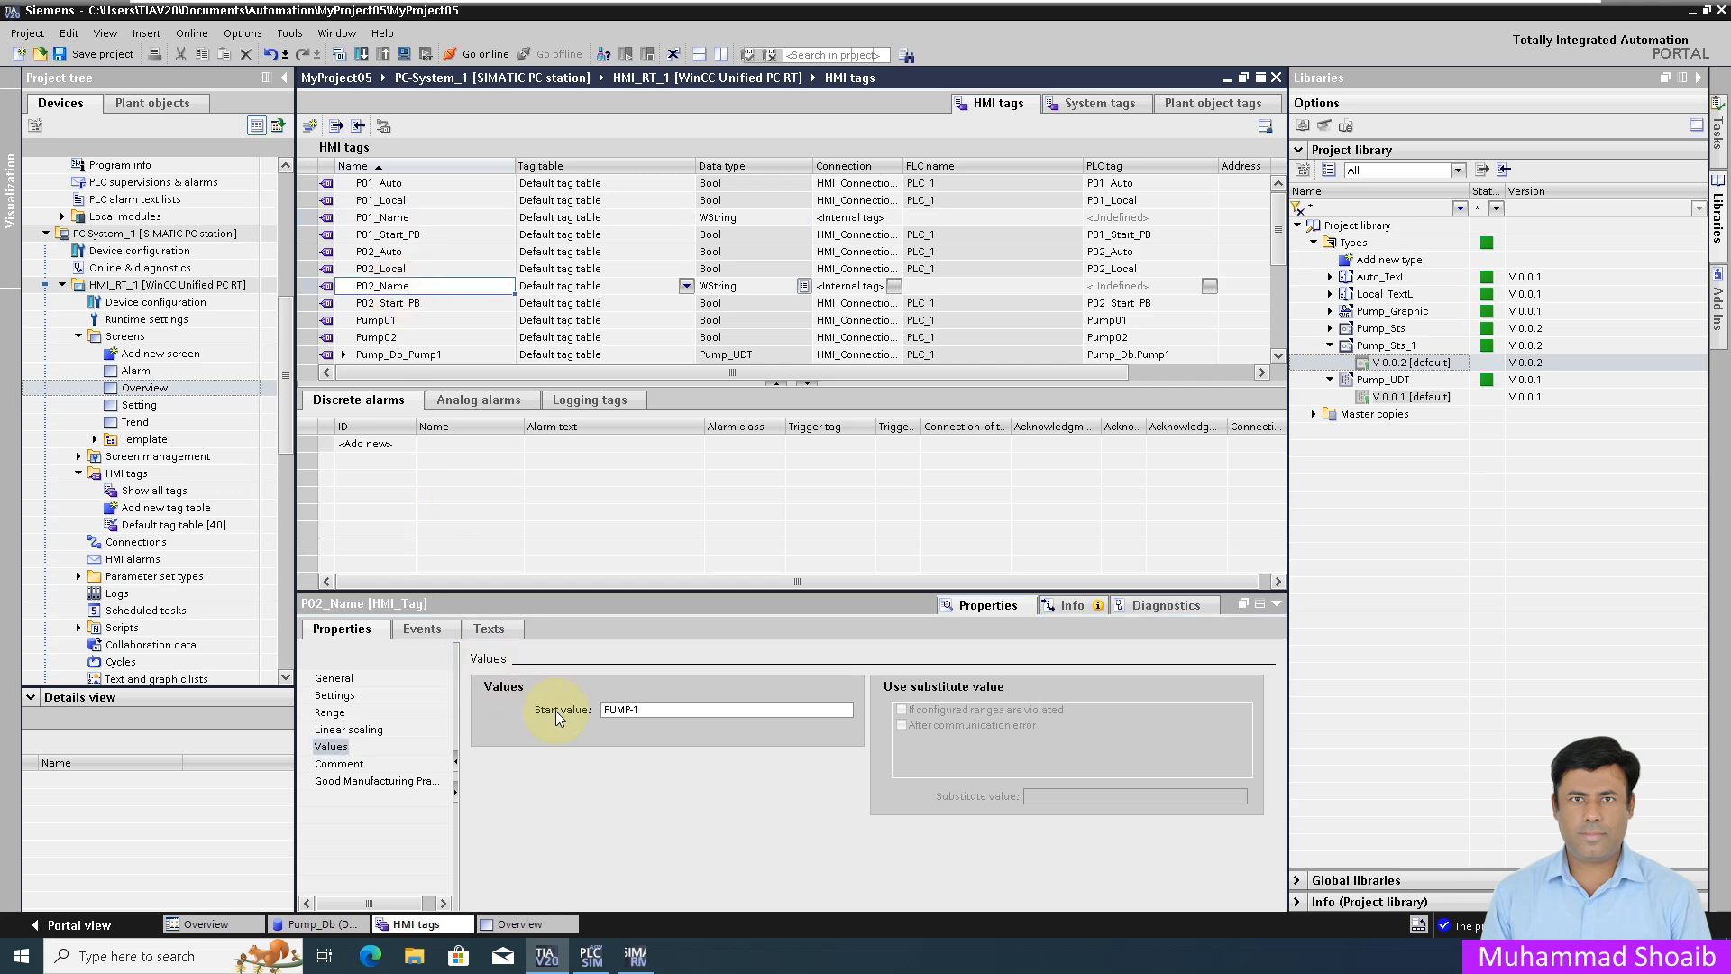
{"action": "left_click", "coordinate": [627, 710]}
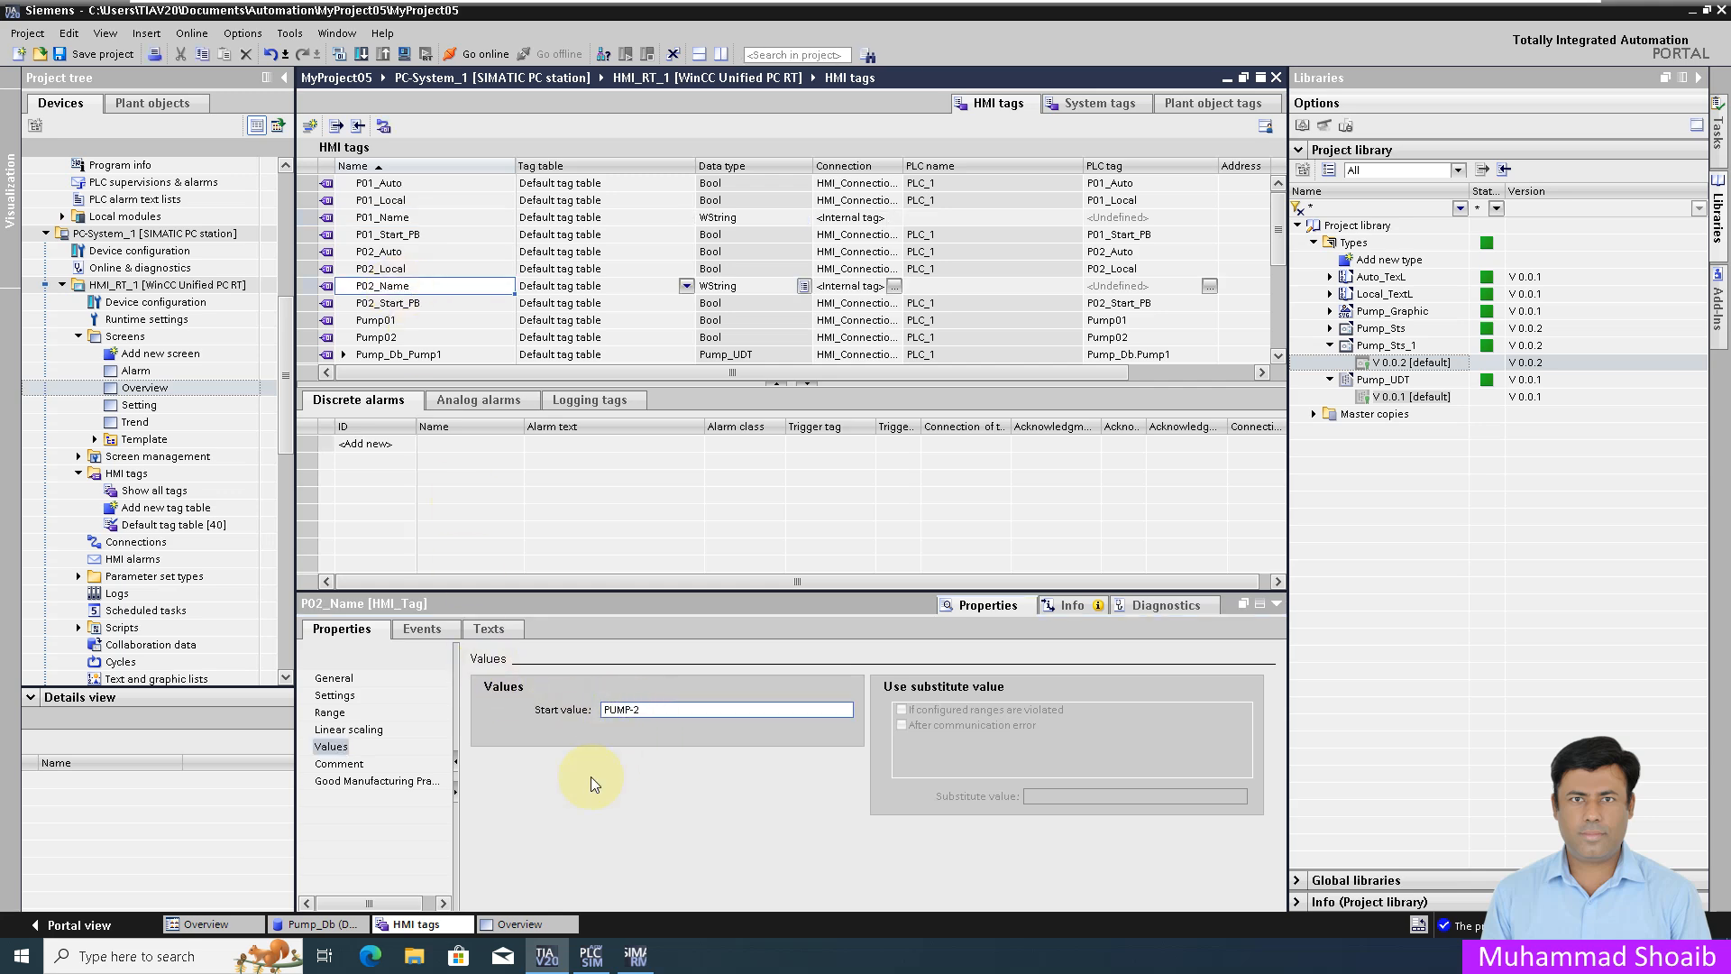
{"action": "left_click", "coordinate": [515, 925]}
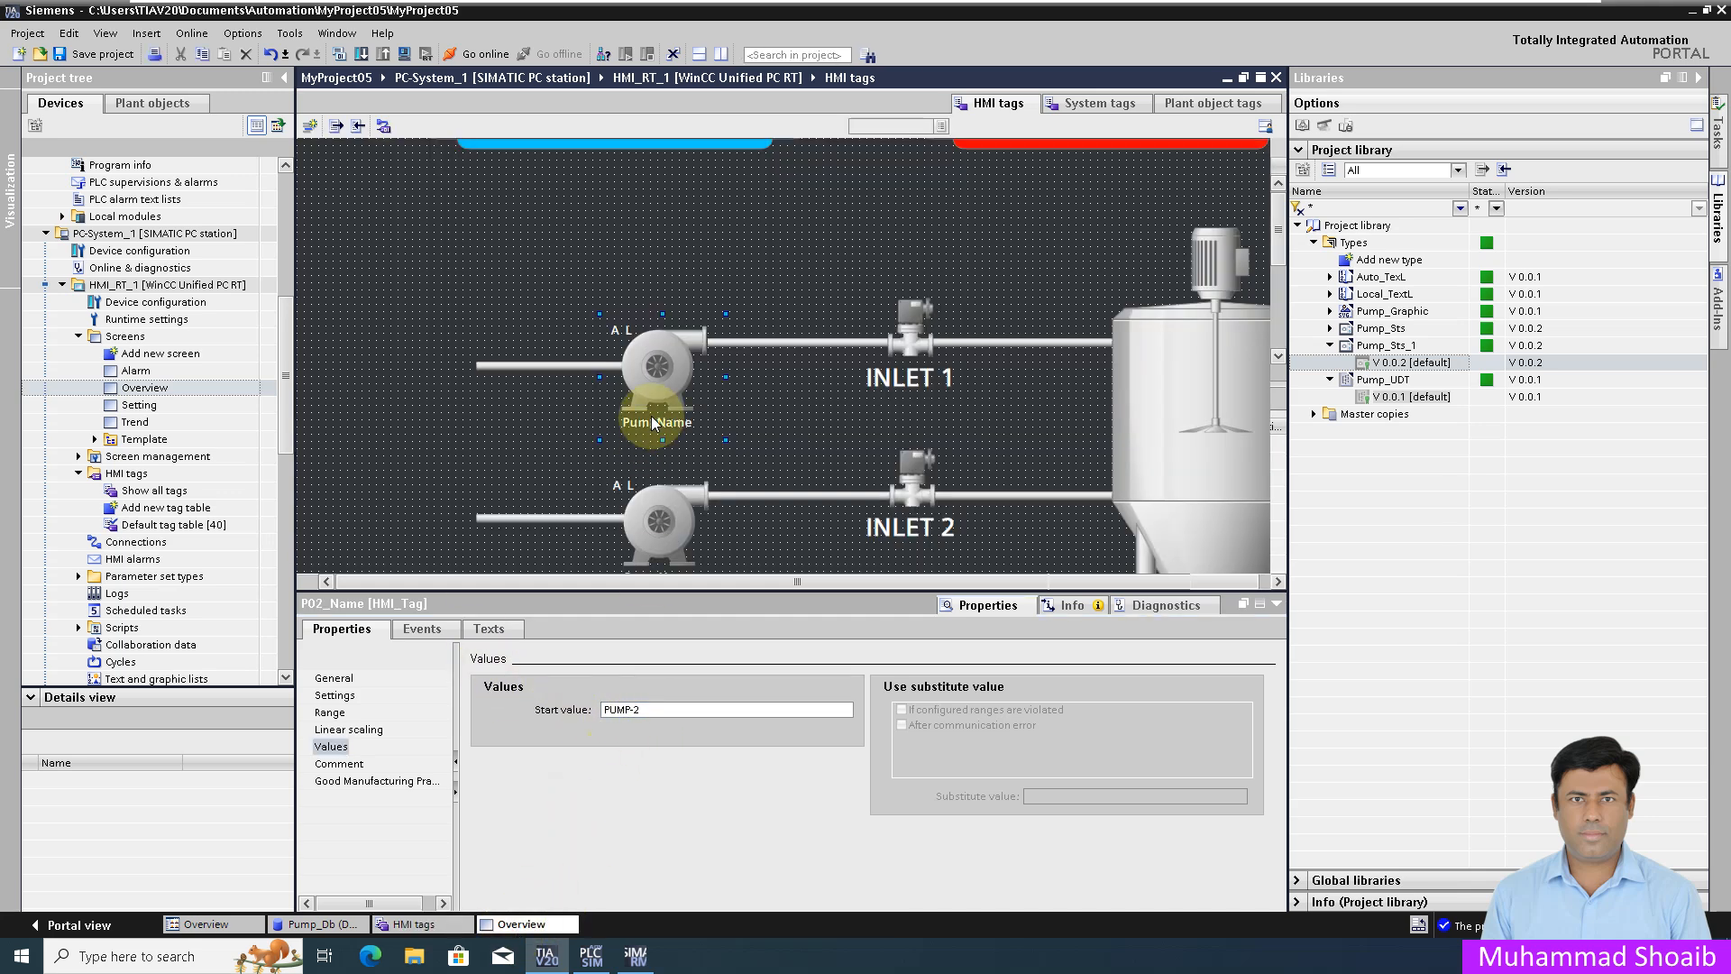
Step: Link Faceplate container_1's Pmp interface to HMI tag Pump_Db_Pump1 from the Default tag table
{"action": "left_click", "coordinate": [683, 388]}
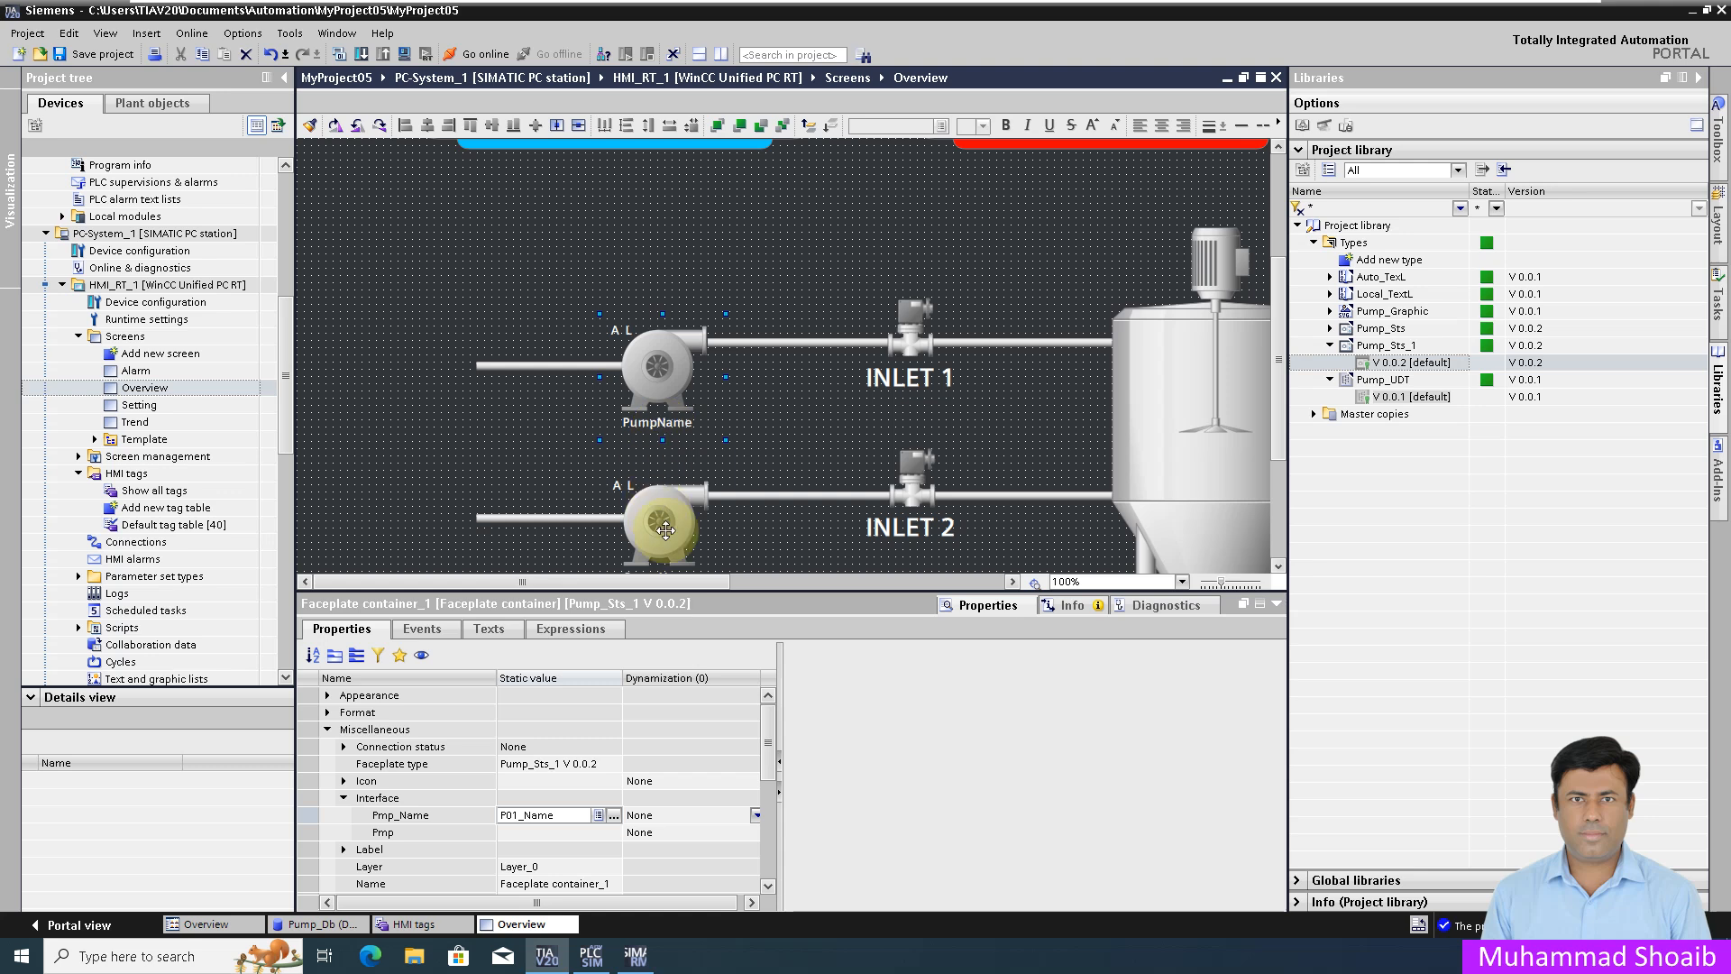
{"action": "left_click", "coordinate": [395, 833]}
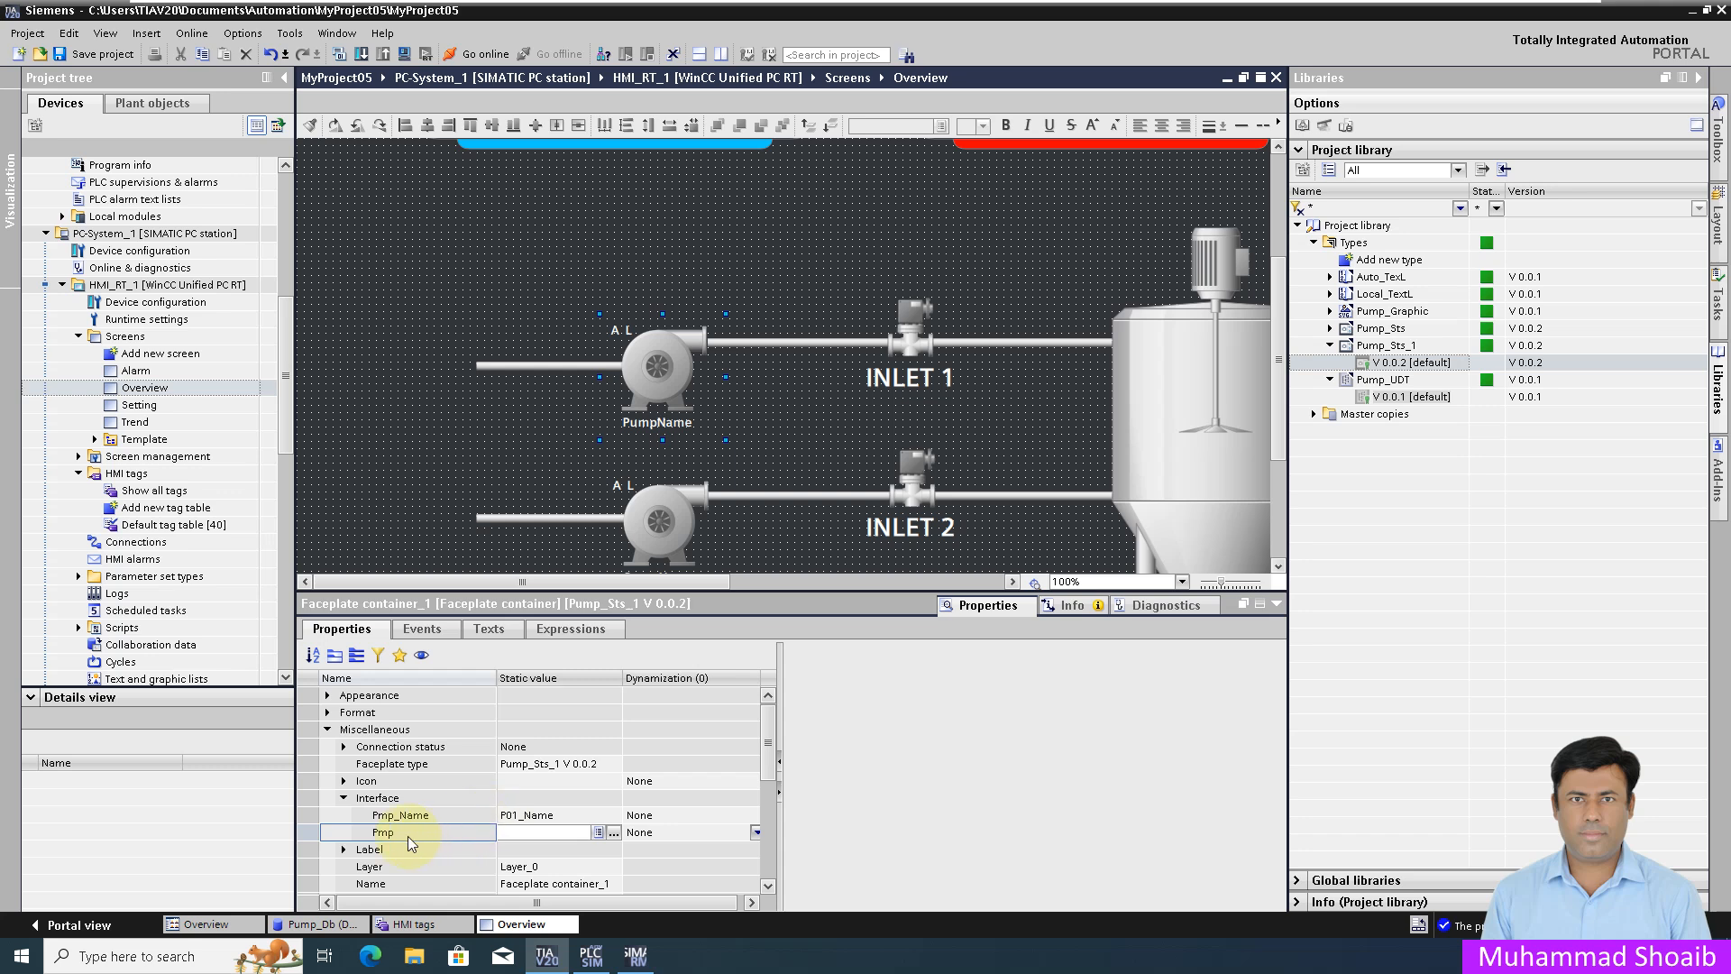
{"action": "left_click", "coordinate": [614, 833]}
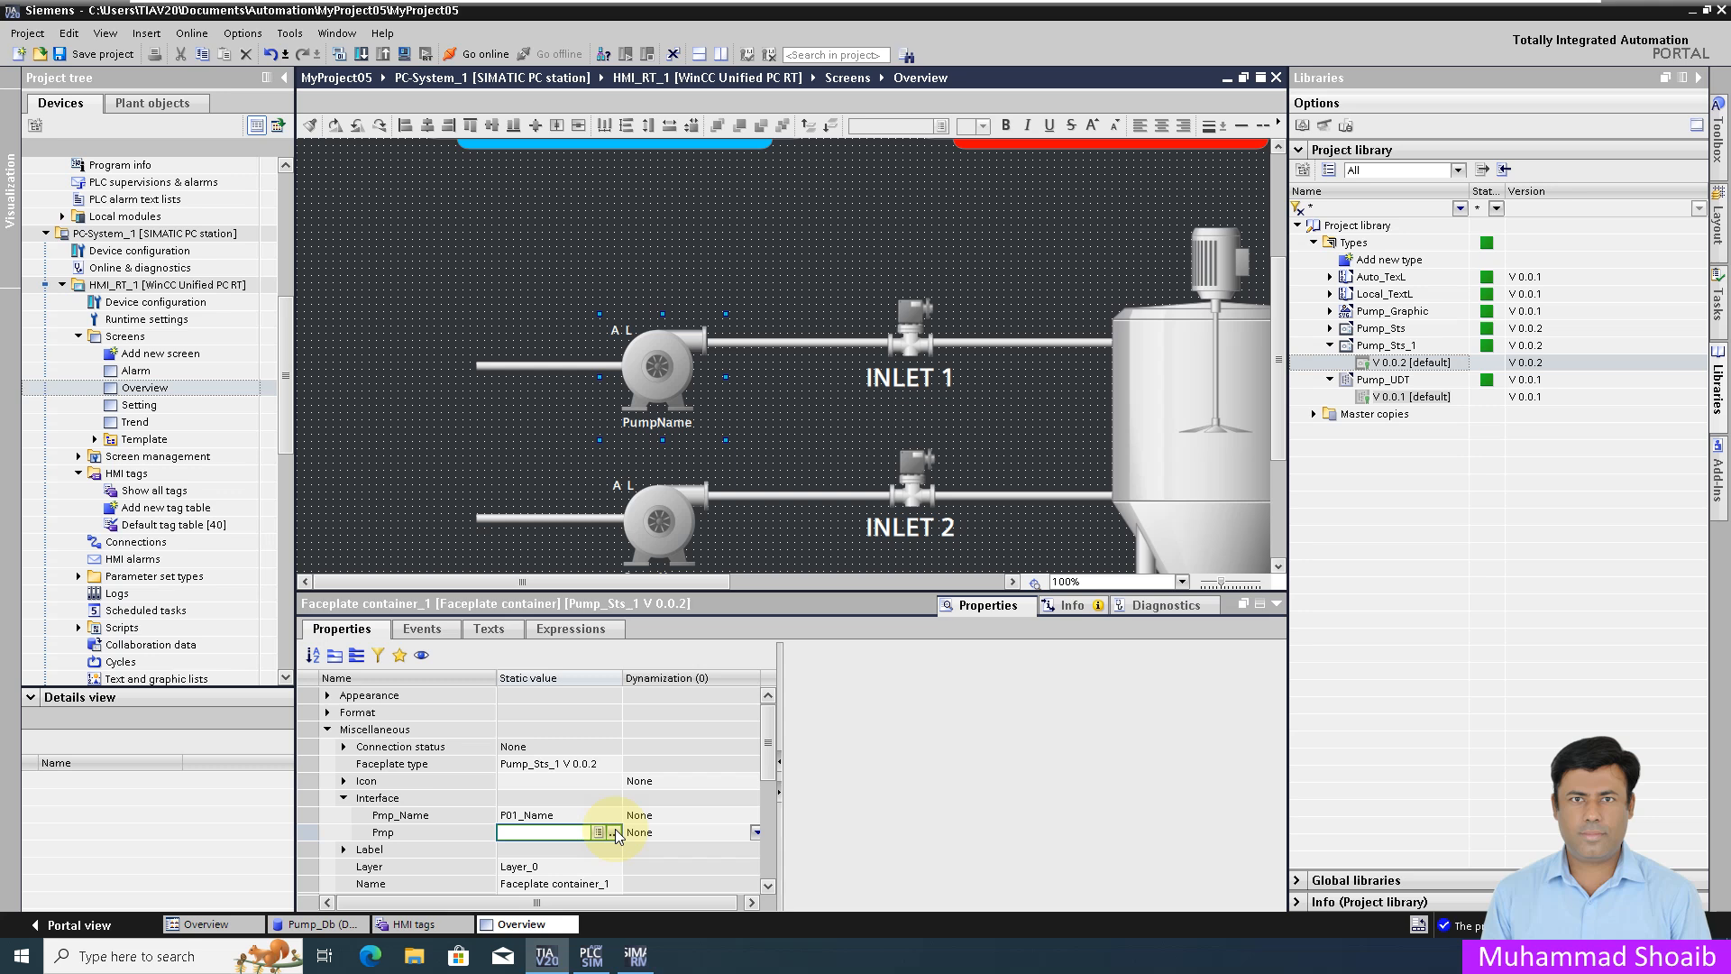
{"action": "left_click", "coordinate": [614, 831]}
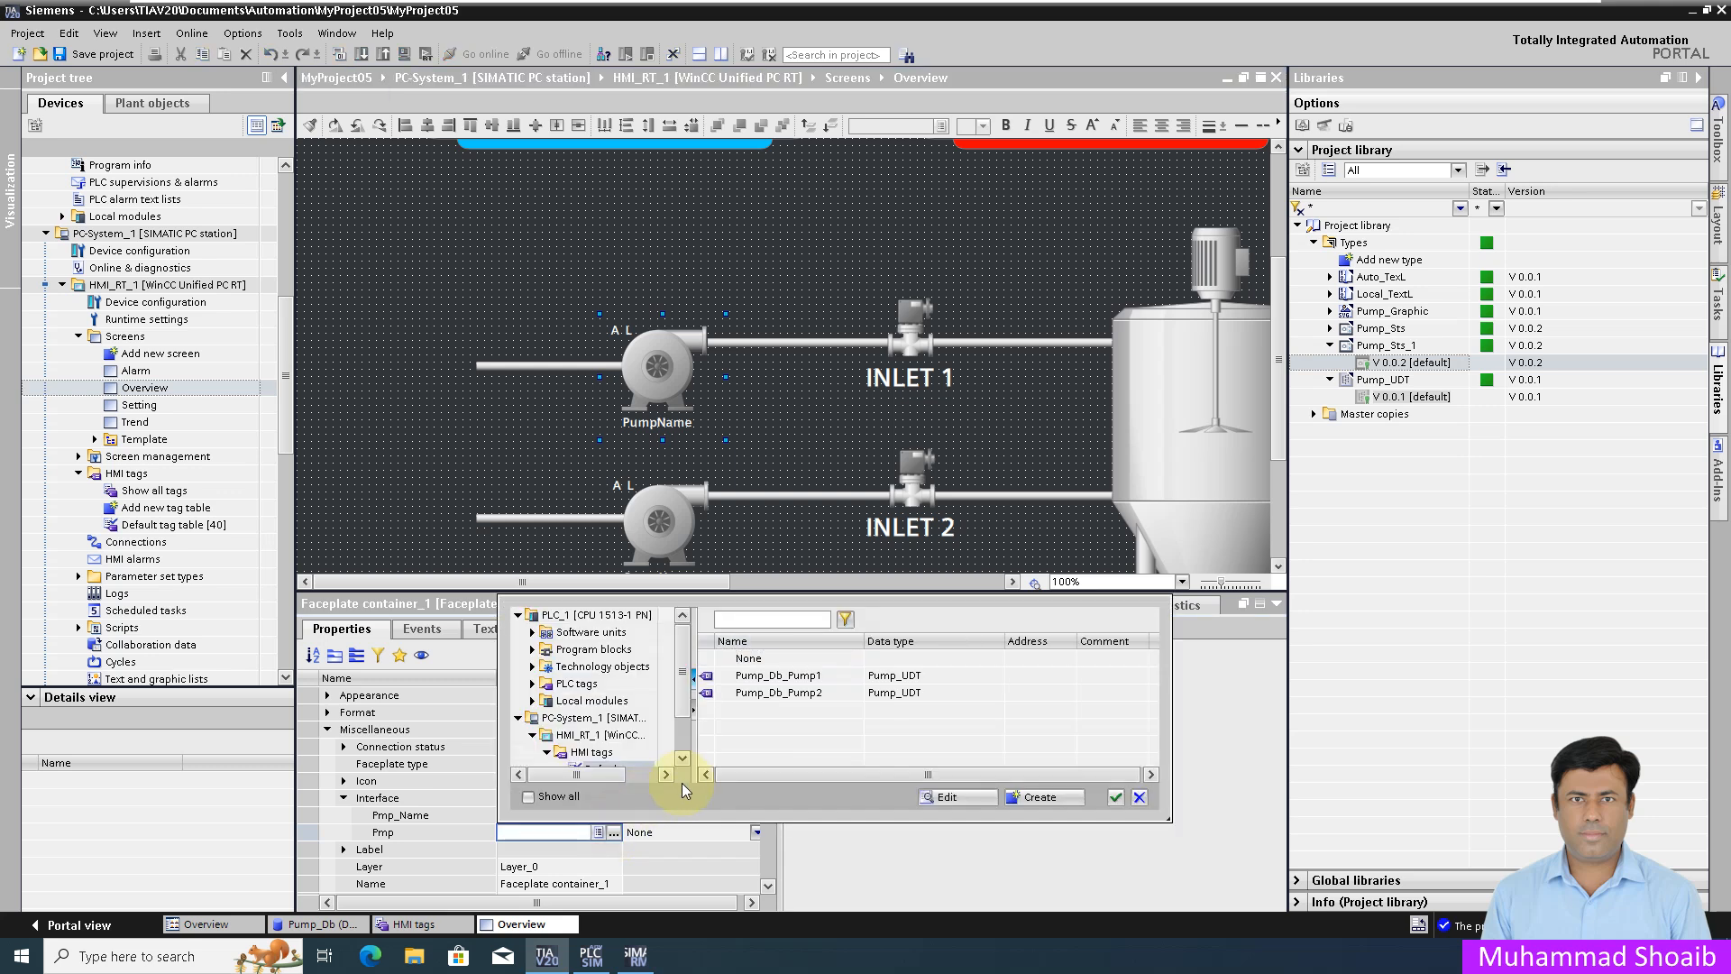
{"action": "scroll", "coordinate": [626, 730], "scroll_direction": "down", "scroll_amount": 1}
{"action": "double_click", "coordinate": [620, 717]}
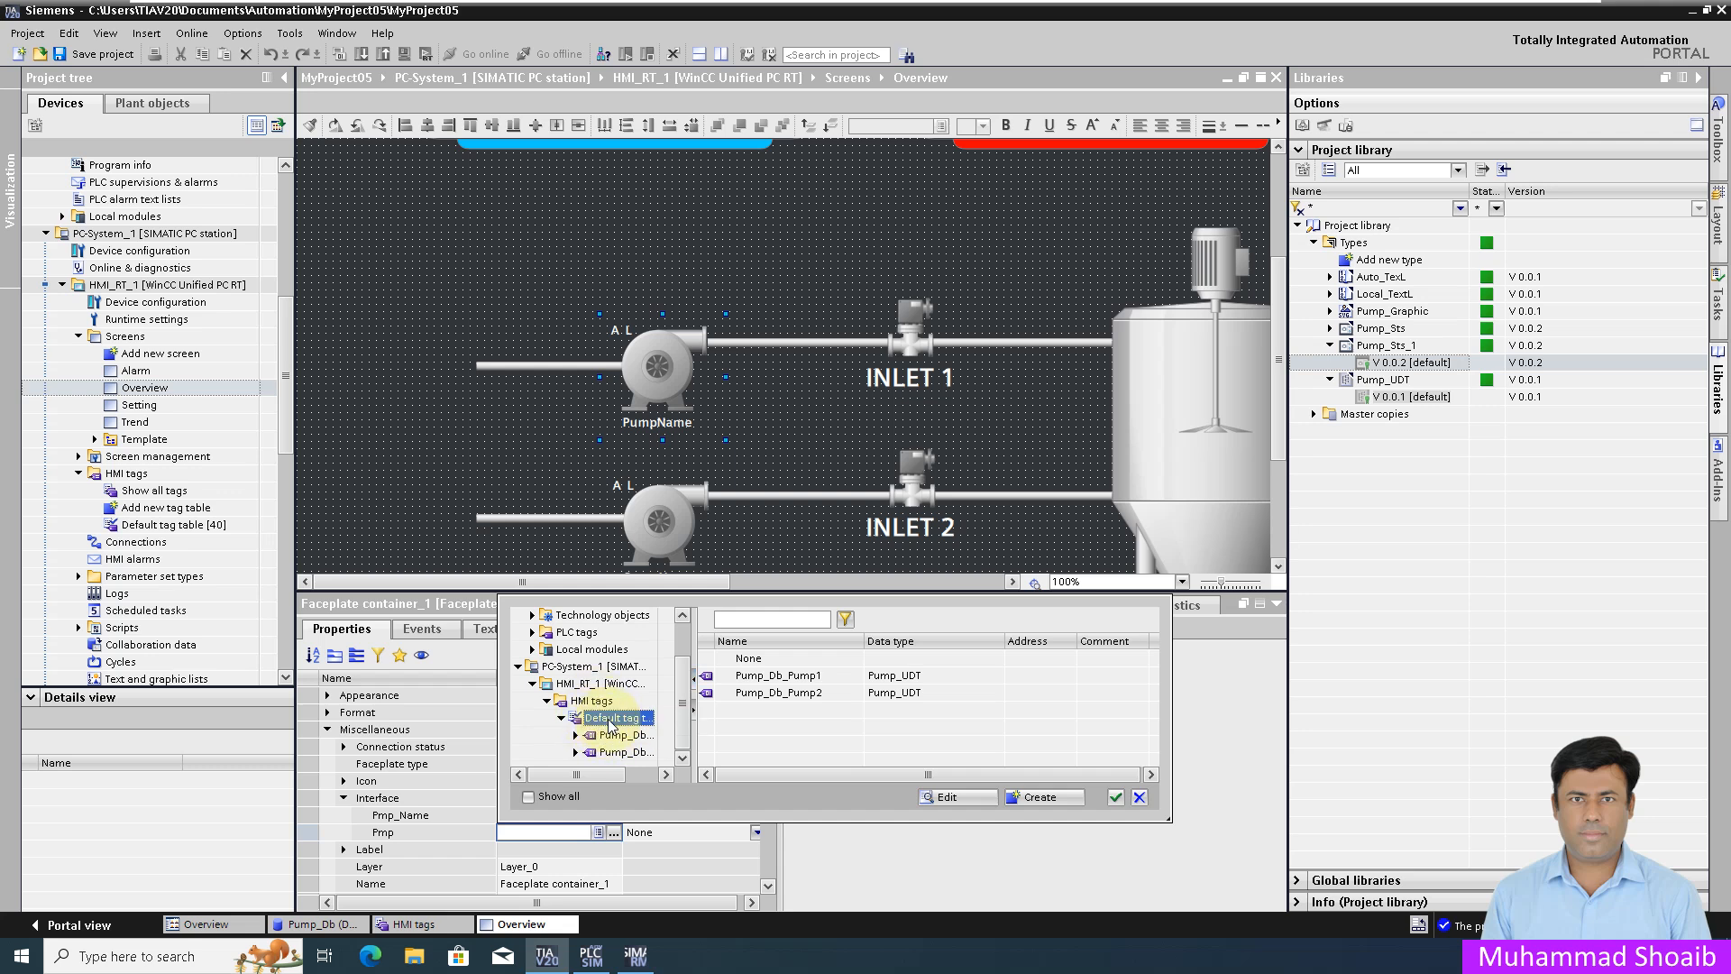
{"action": "left_click", "coordinate": [612, 735]}
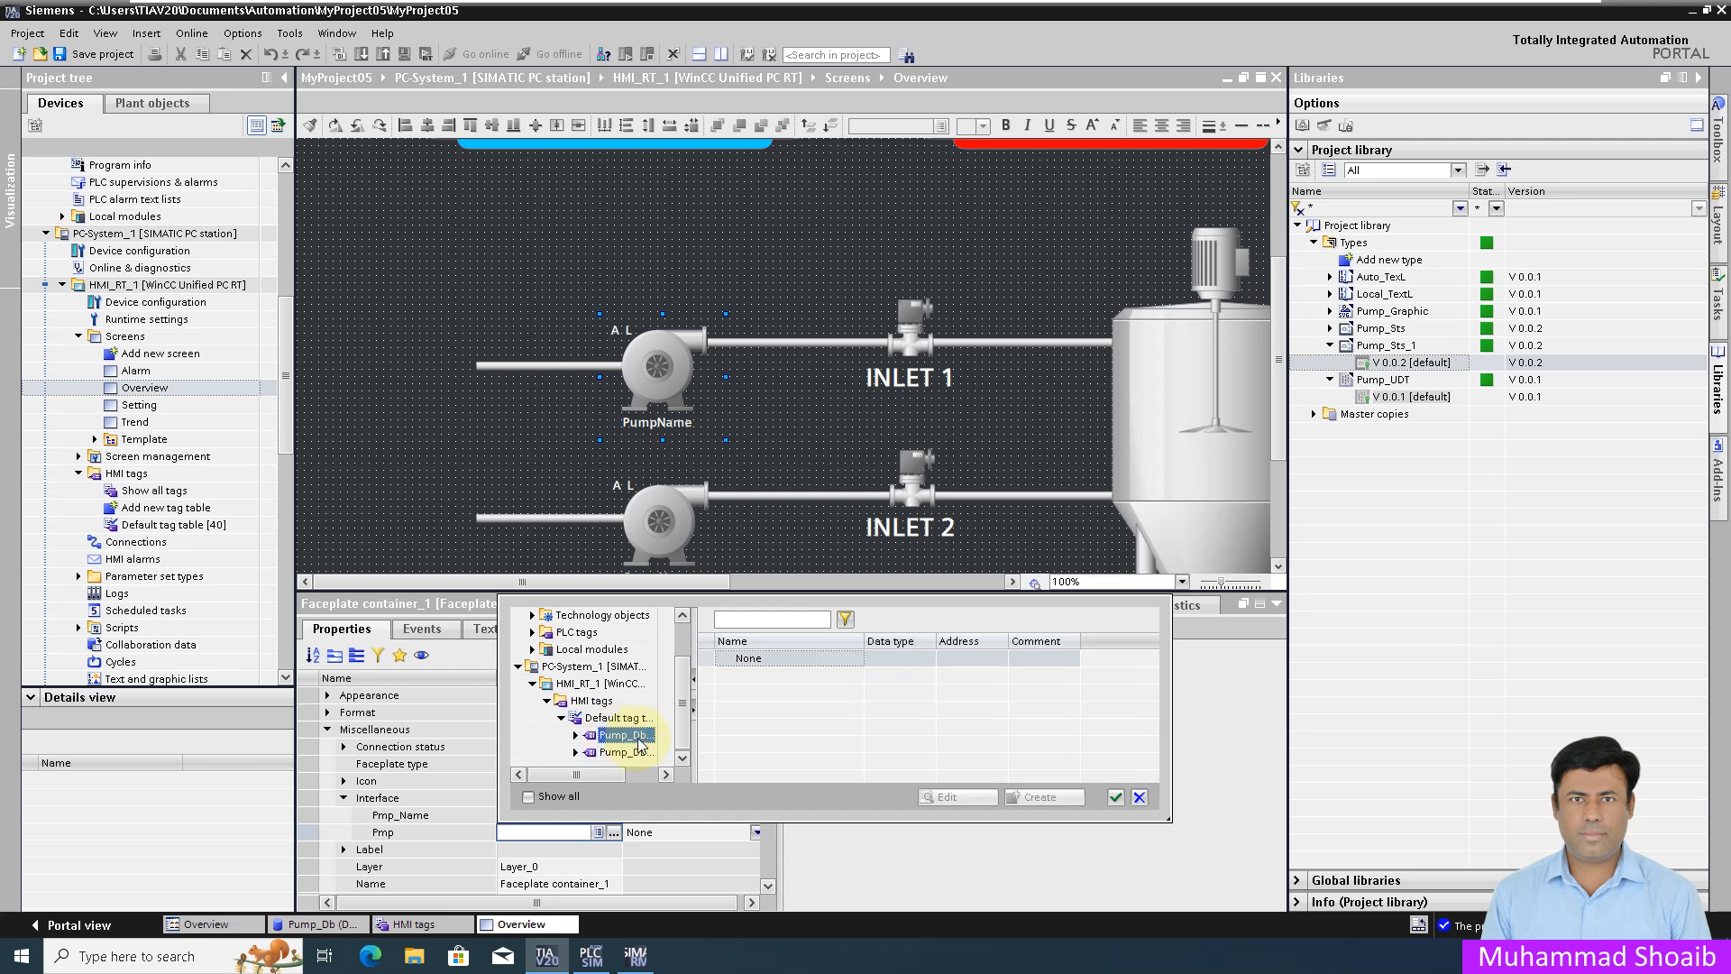
{"action": "left_click", "coordinate": [610, 720]}
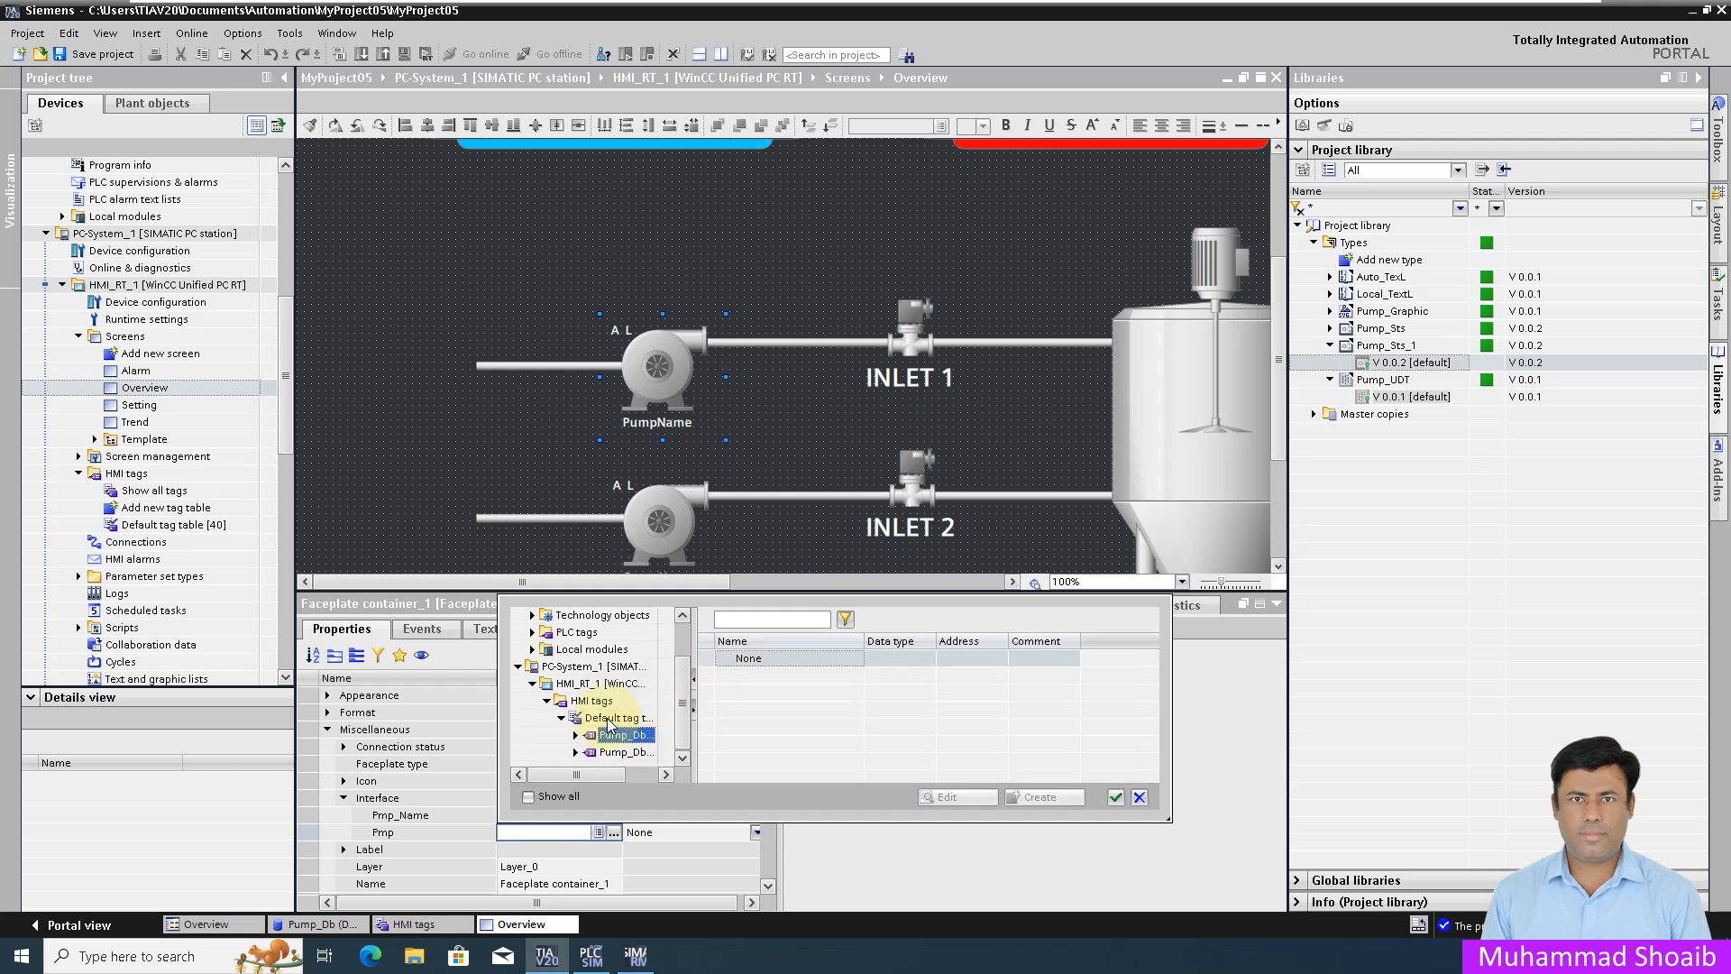
{"action": "left_click", "coordinate": [757, 676]}
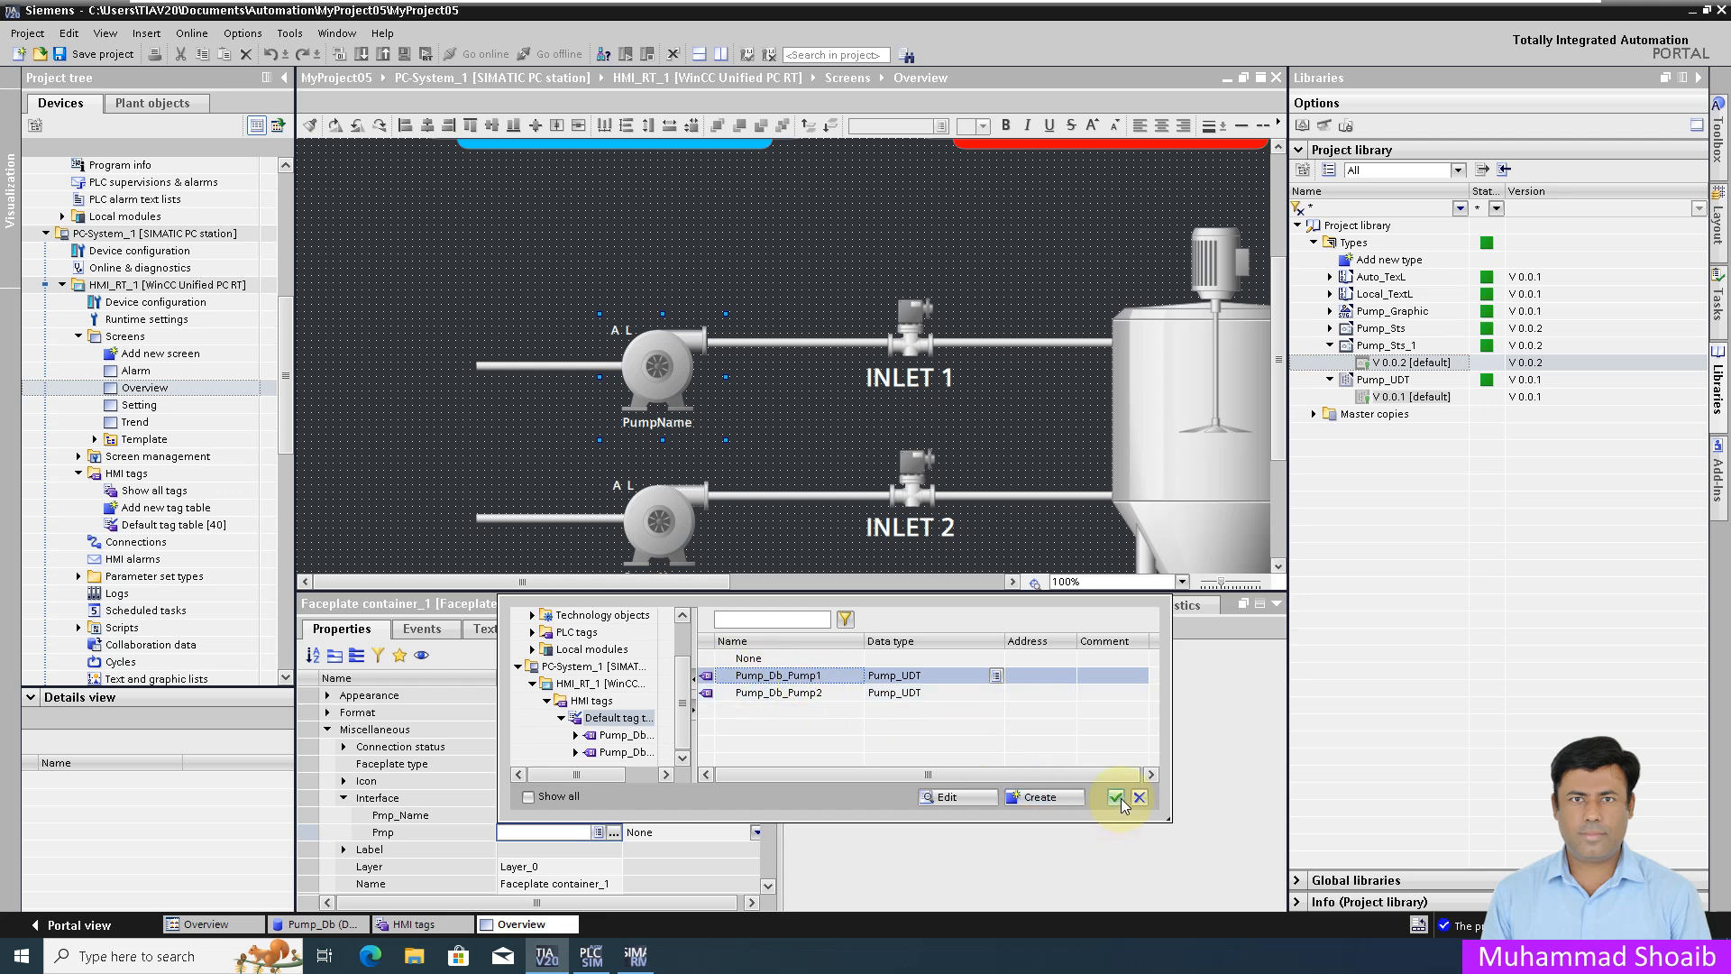
{"action": "left_click", "coordinate": [1116, 796]}
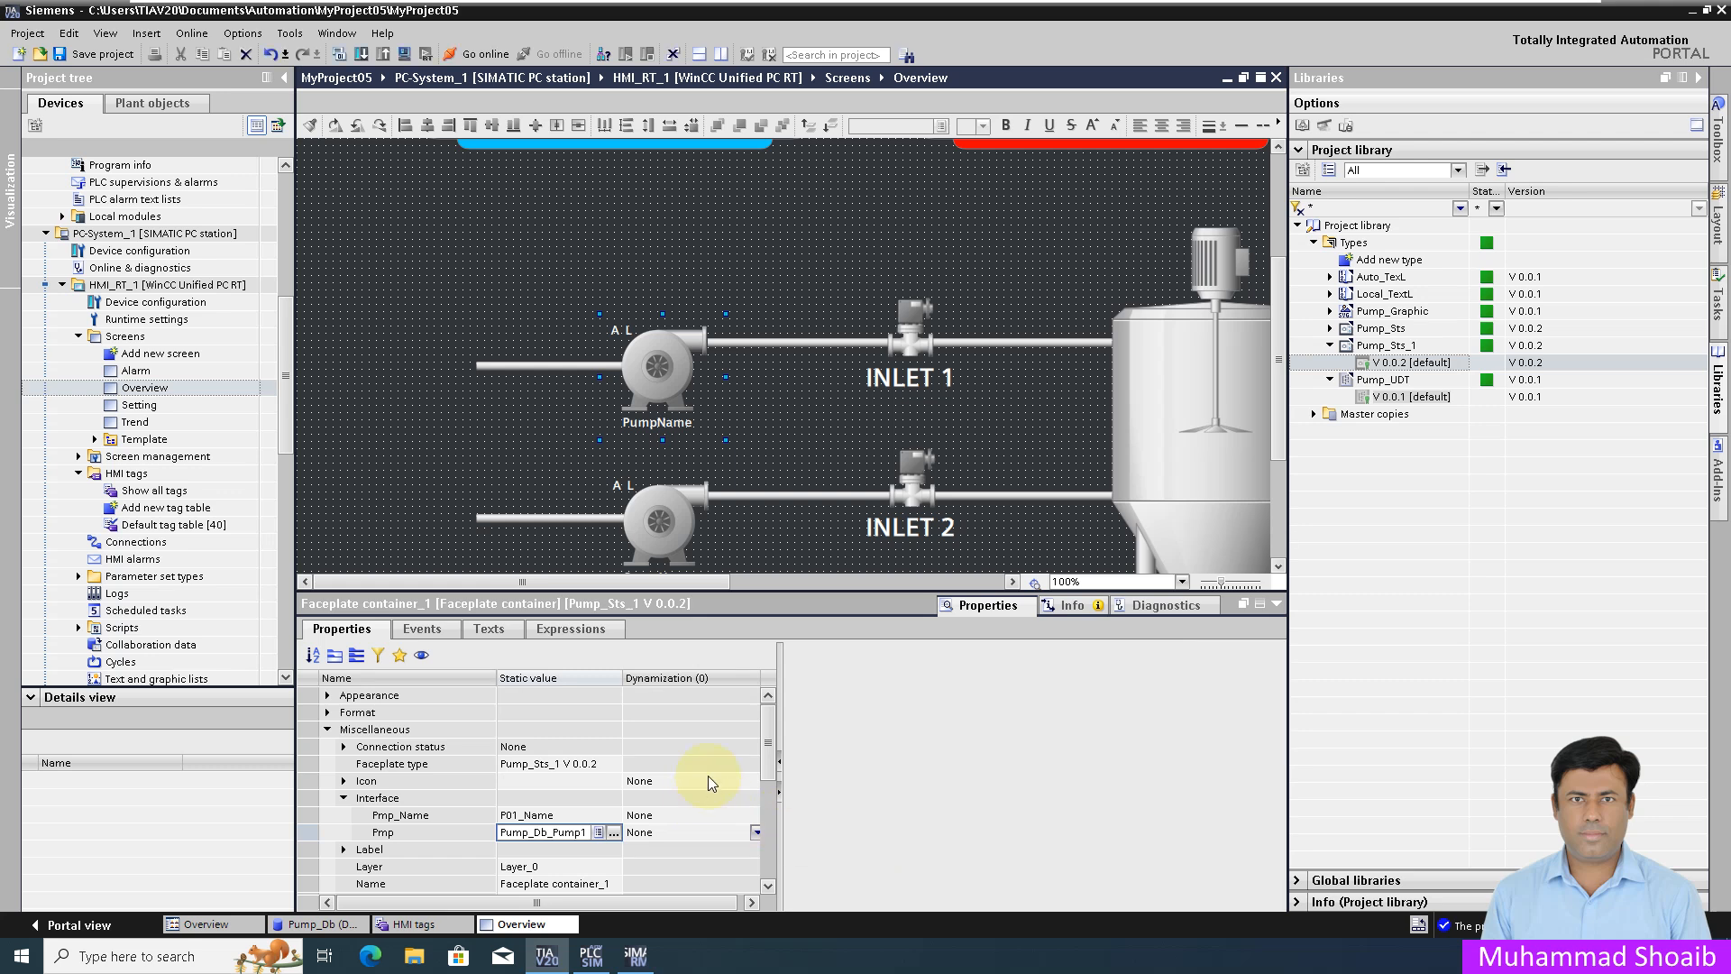
{"action": "left_click", "coordinate": [671, 516]}
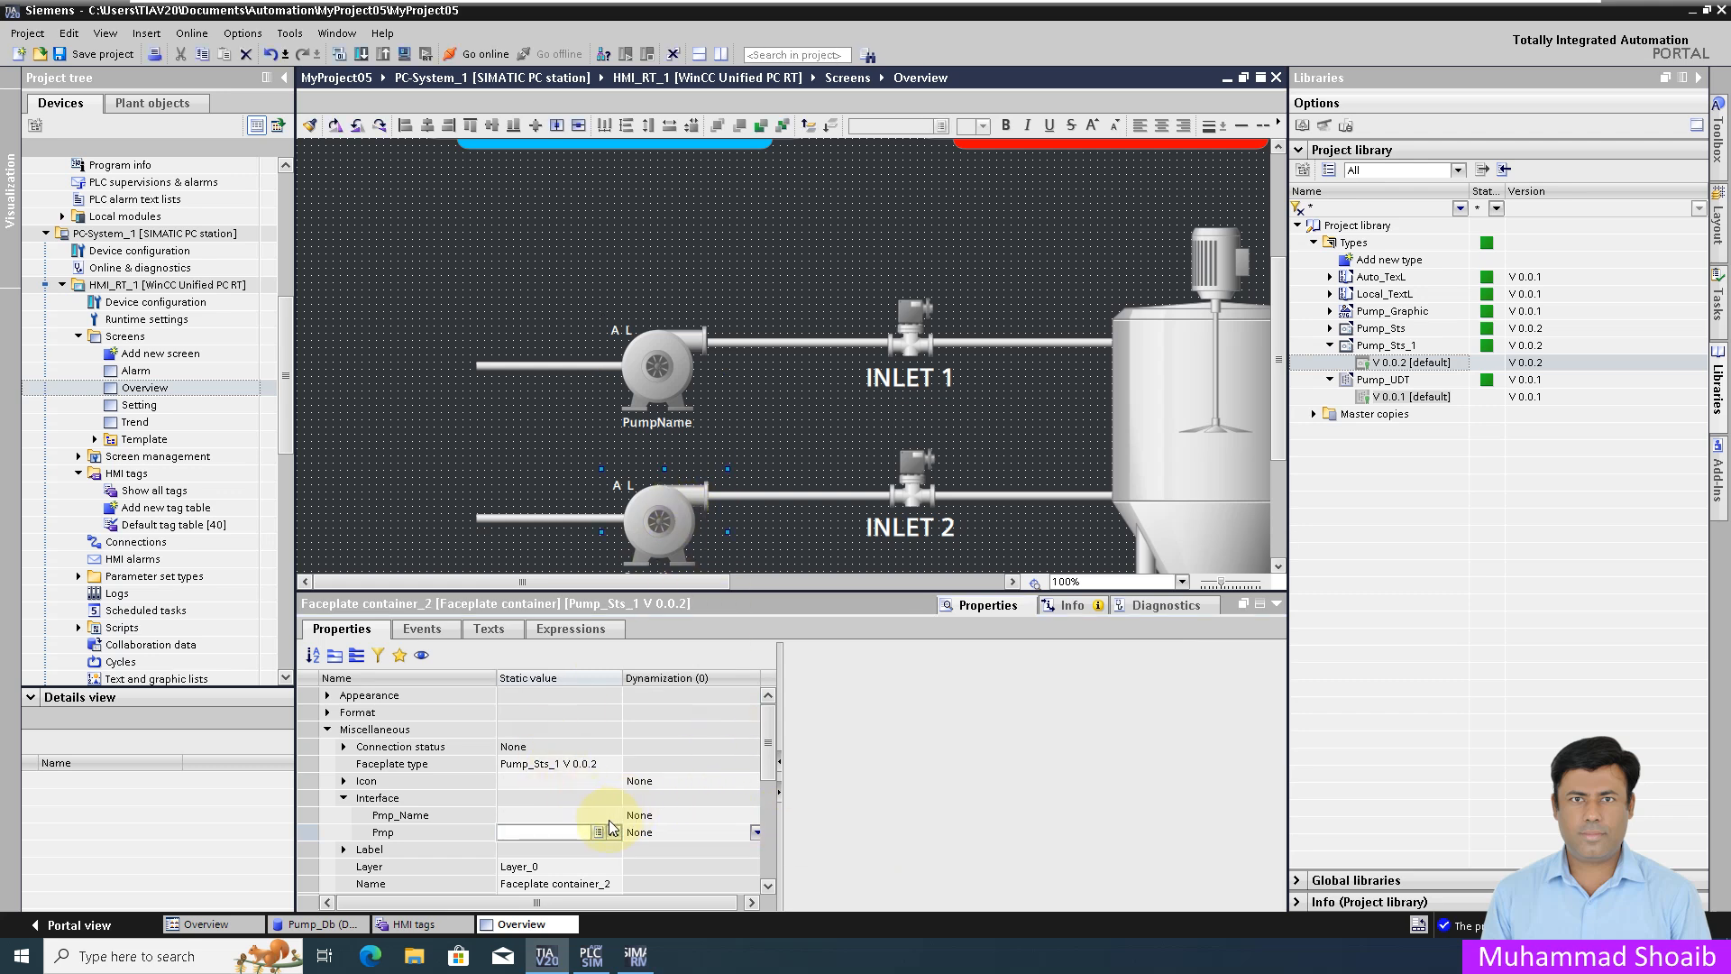
Step: Link the lower faceplate's Pmp_Name property to the P02_Name tag
{"action": "left_click", "coordinate": [609, 819]}
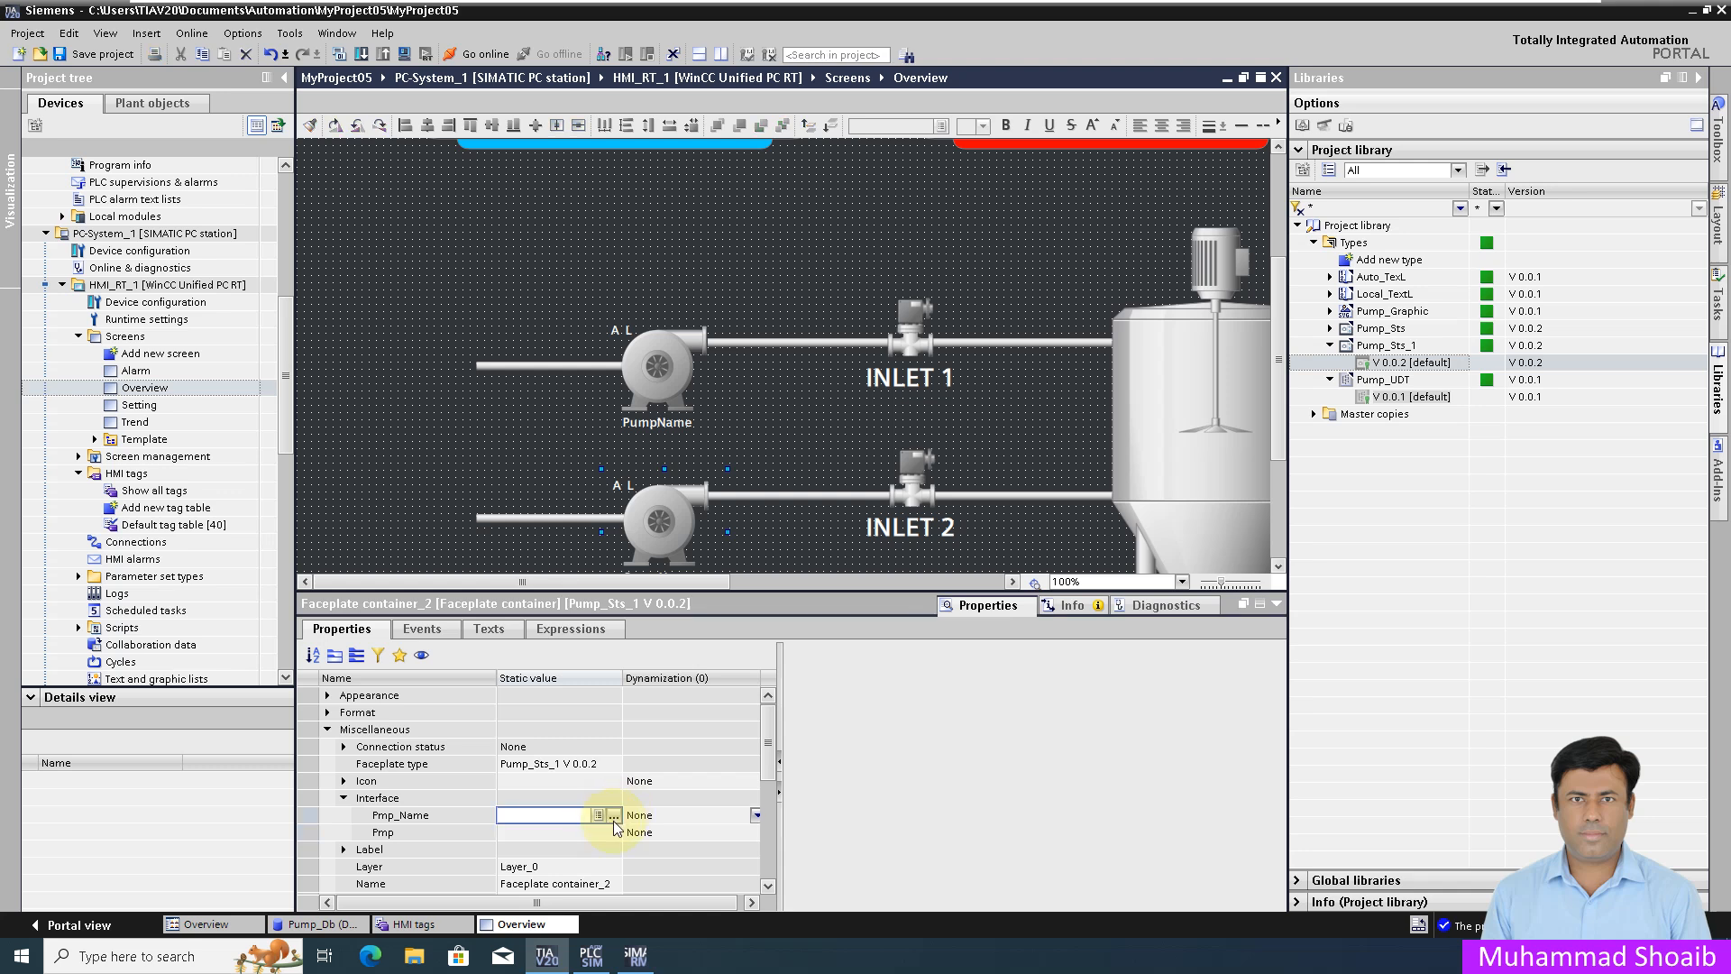
{"action": "left_click", "coordinate": [613, 817]}
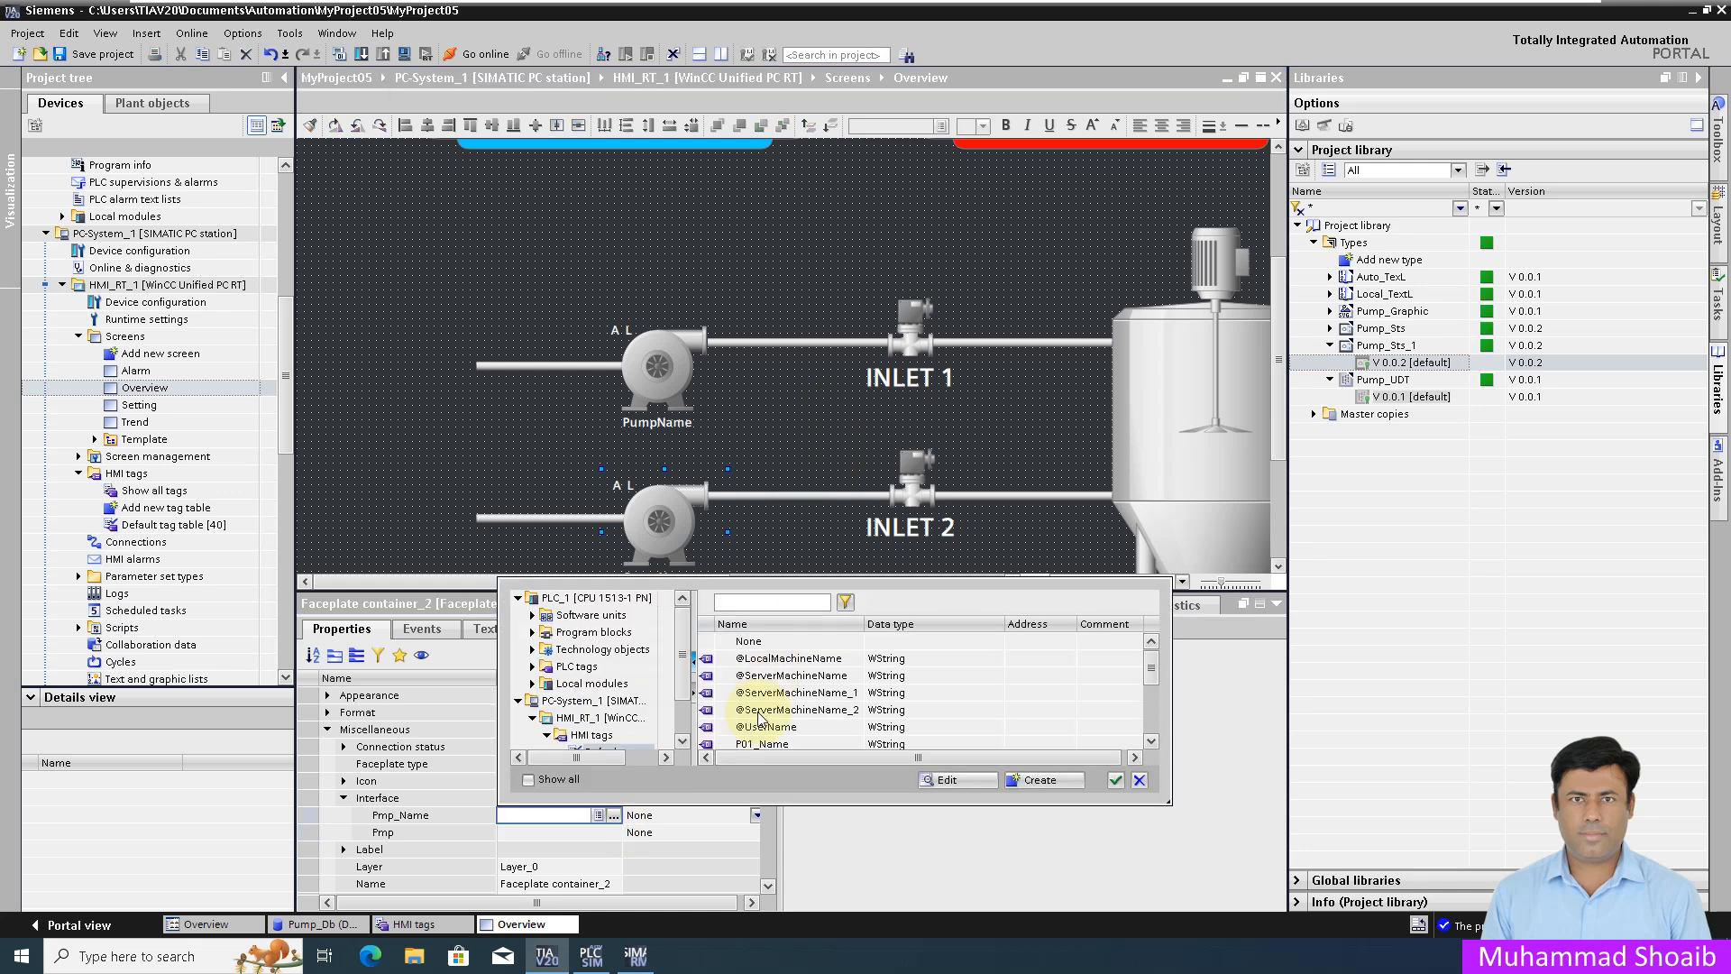
{"action": "left_click", "coordinate": [1150, 741]}
{"action": "left_click", "coordinate": [1150, 741]}
{"action": "left_click", "coordinate": [831, 726]}
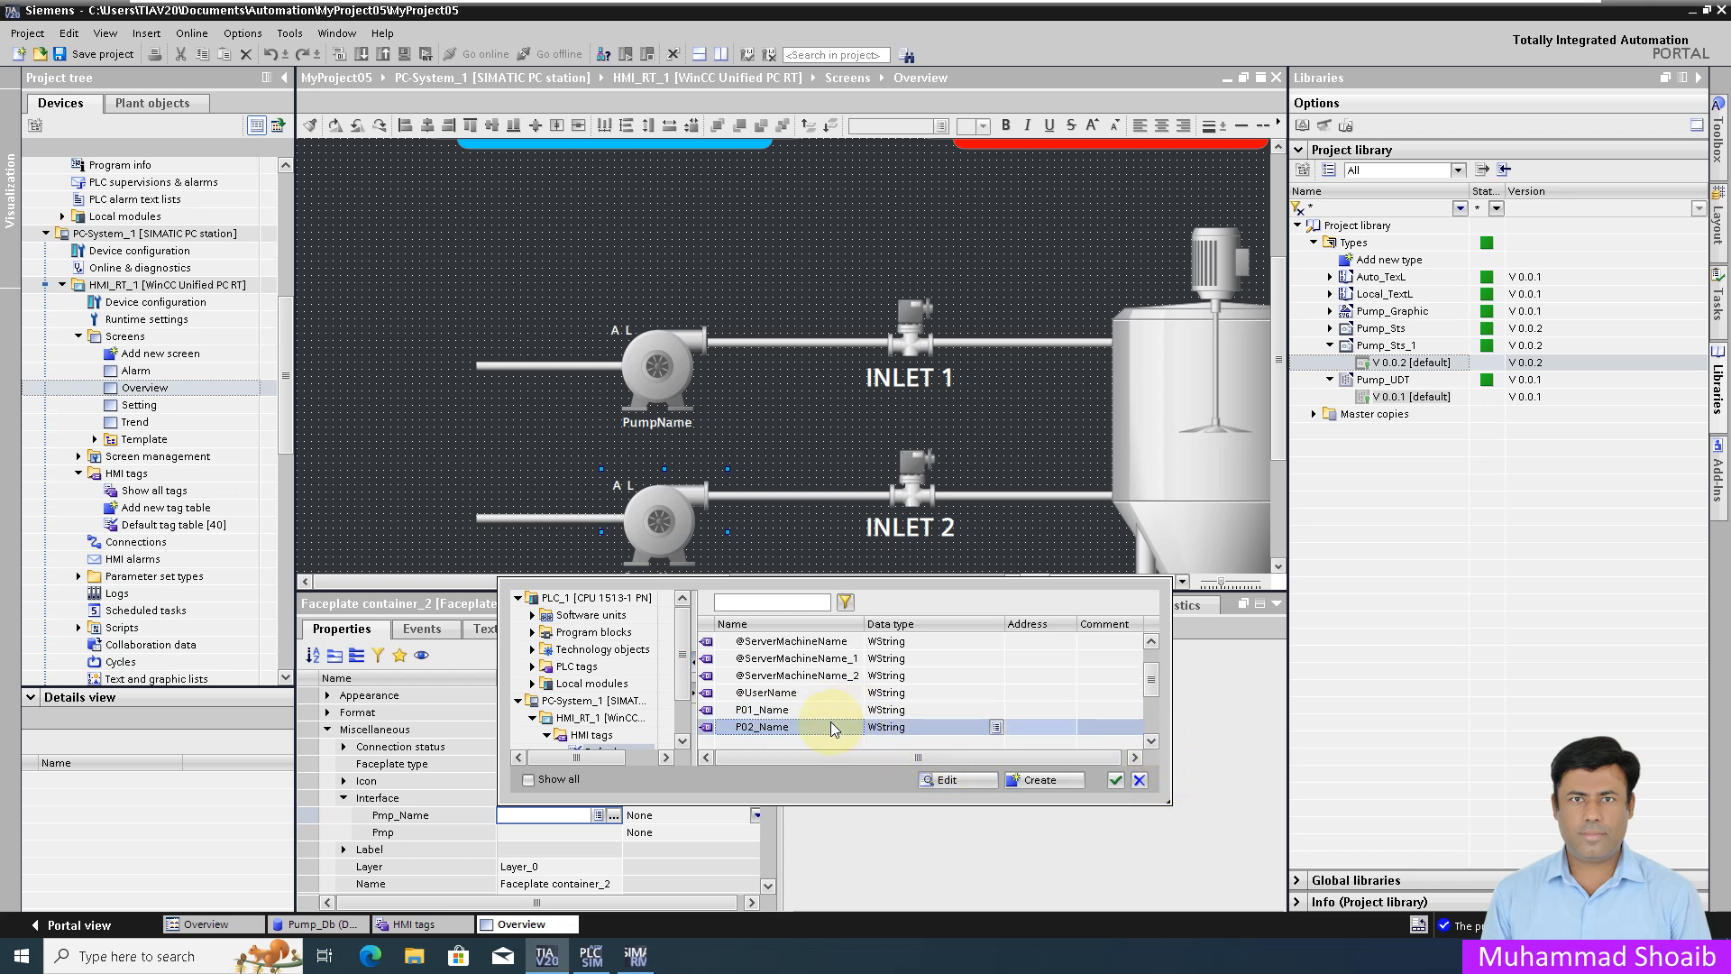
{"action": "left_click", "coordinate": [1115, 780]}
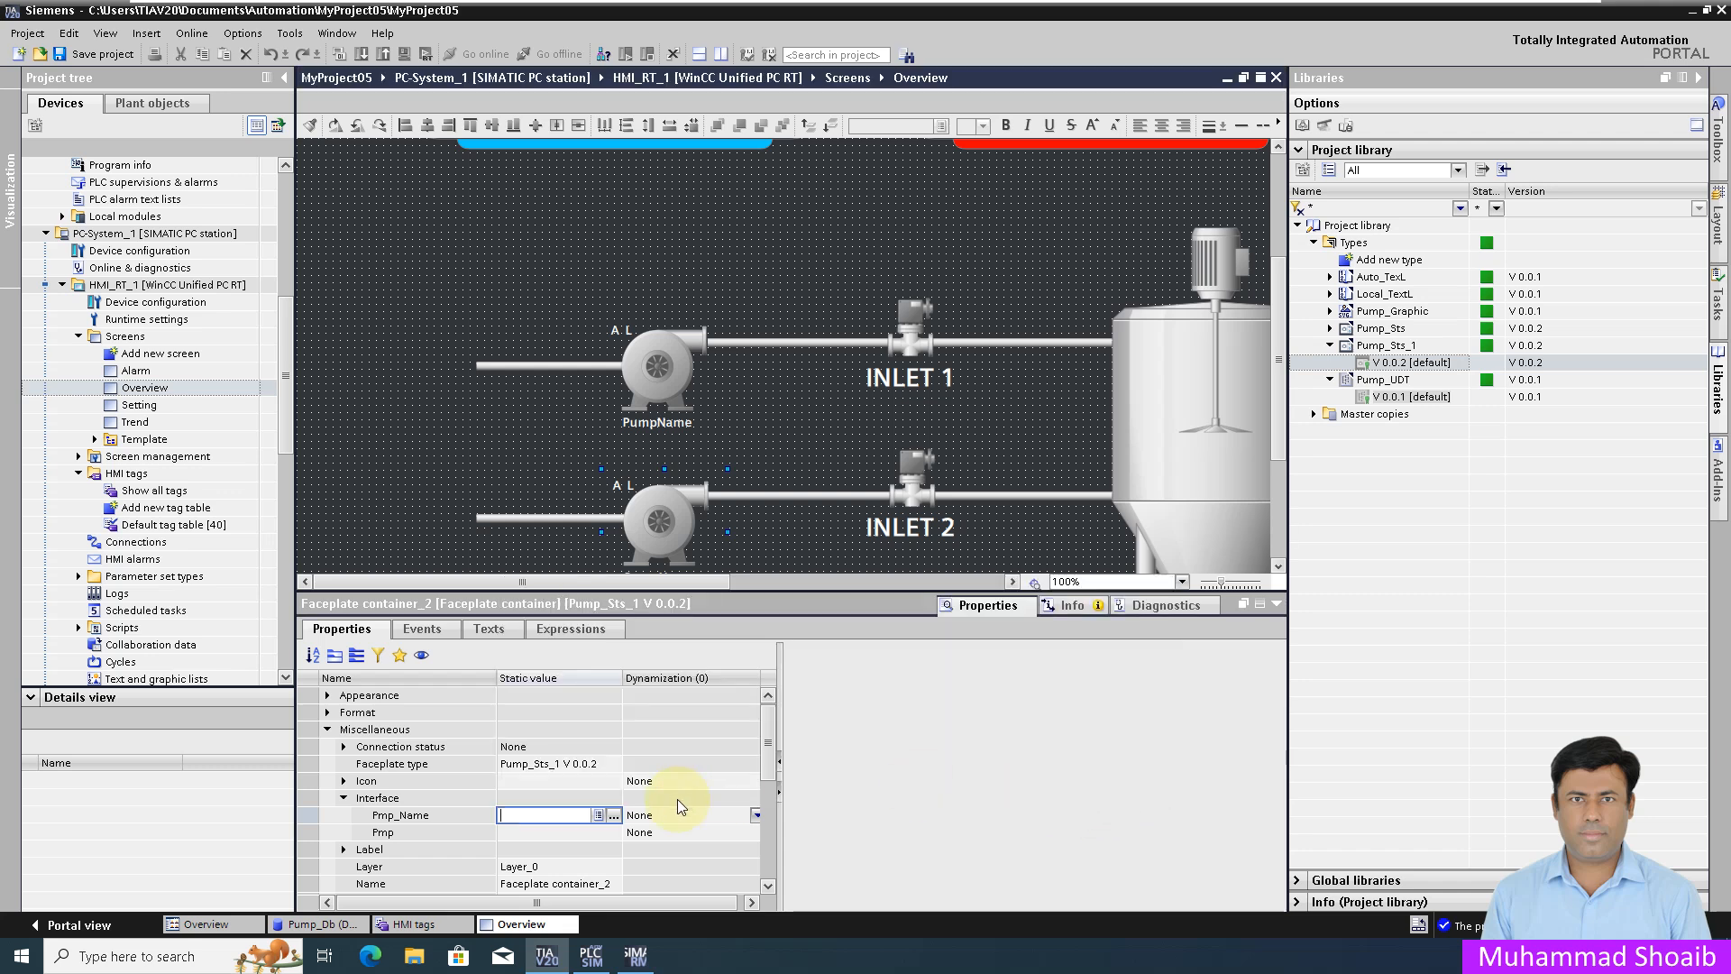
Step: Link the lower faceplate's Pmp interface to Pump_Db_Pump2 and save the project
{"action": "left_click", "coordinate": [608, 836]}
{"action": "left_click", "coordinate": [612, 835]}
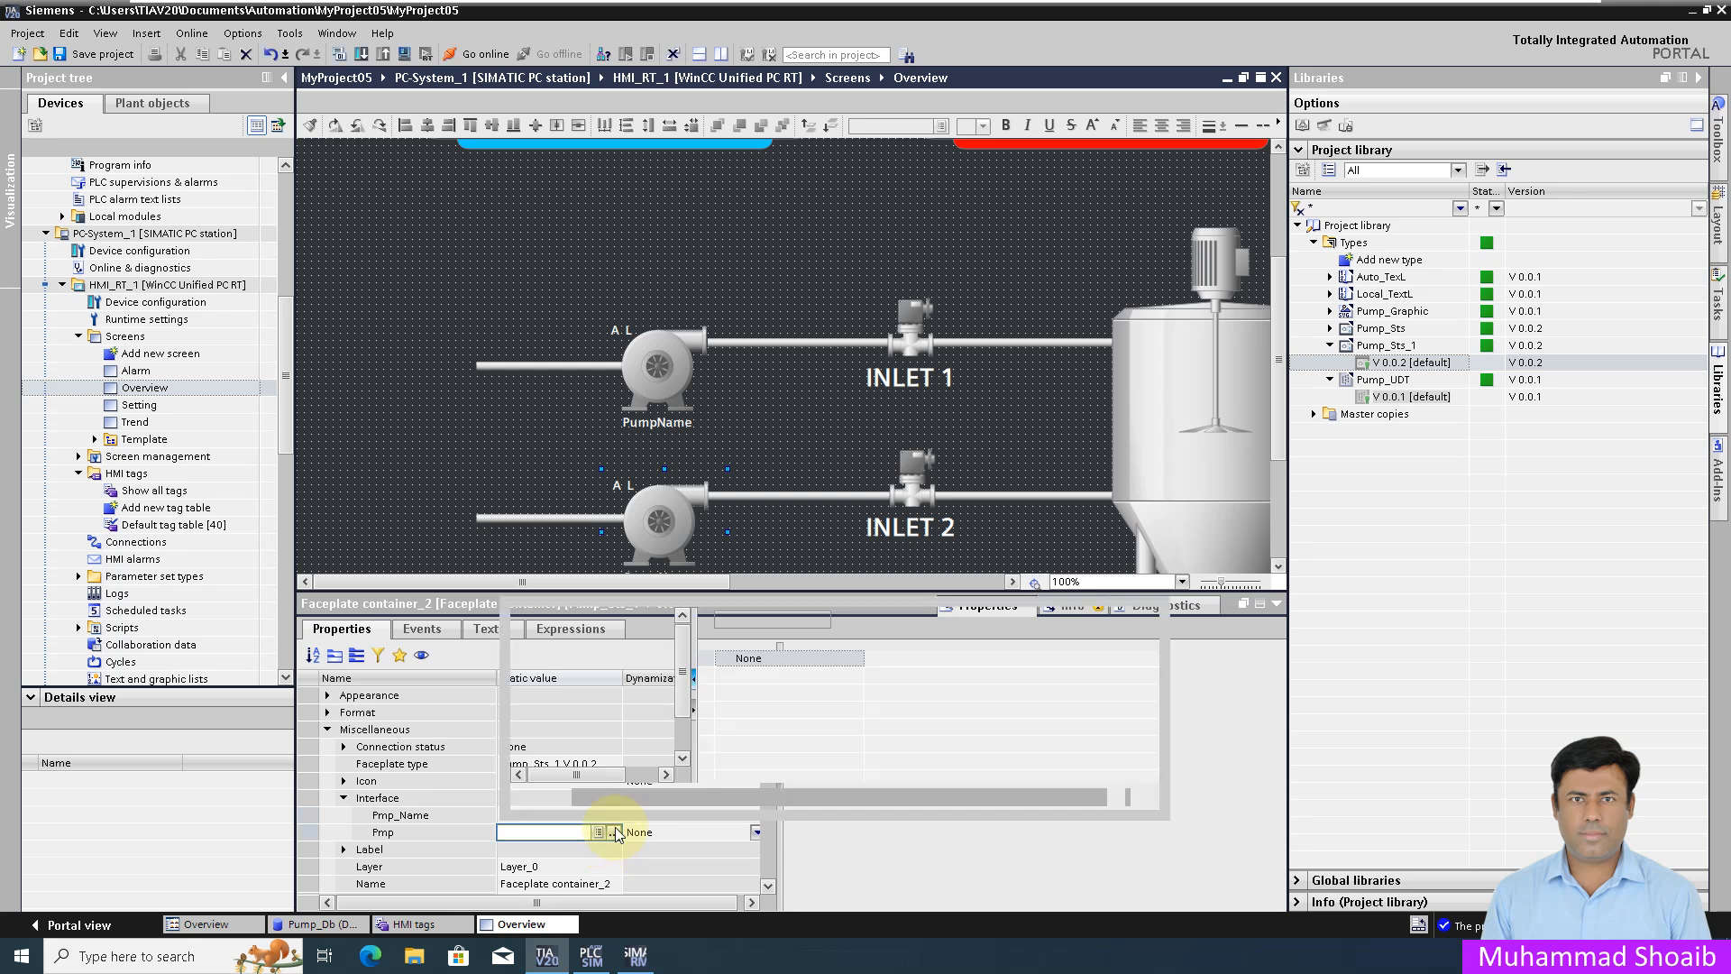
{"action": "left_click", "coordinate": [793, 692]}
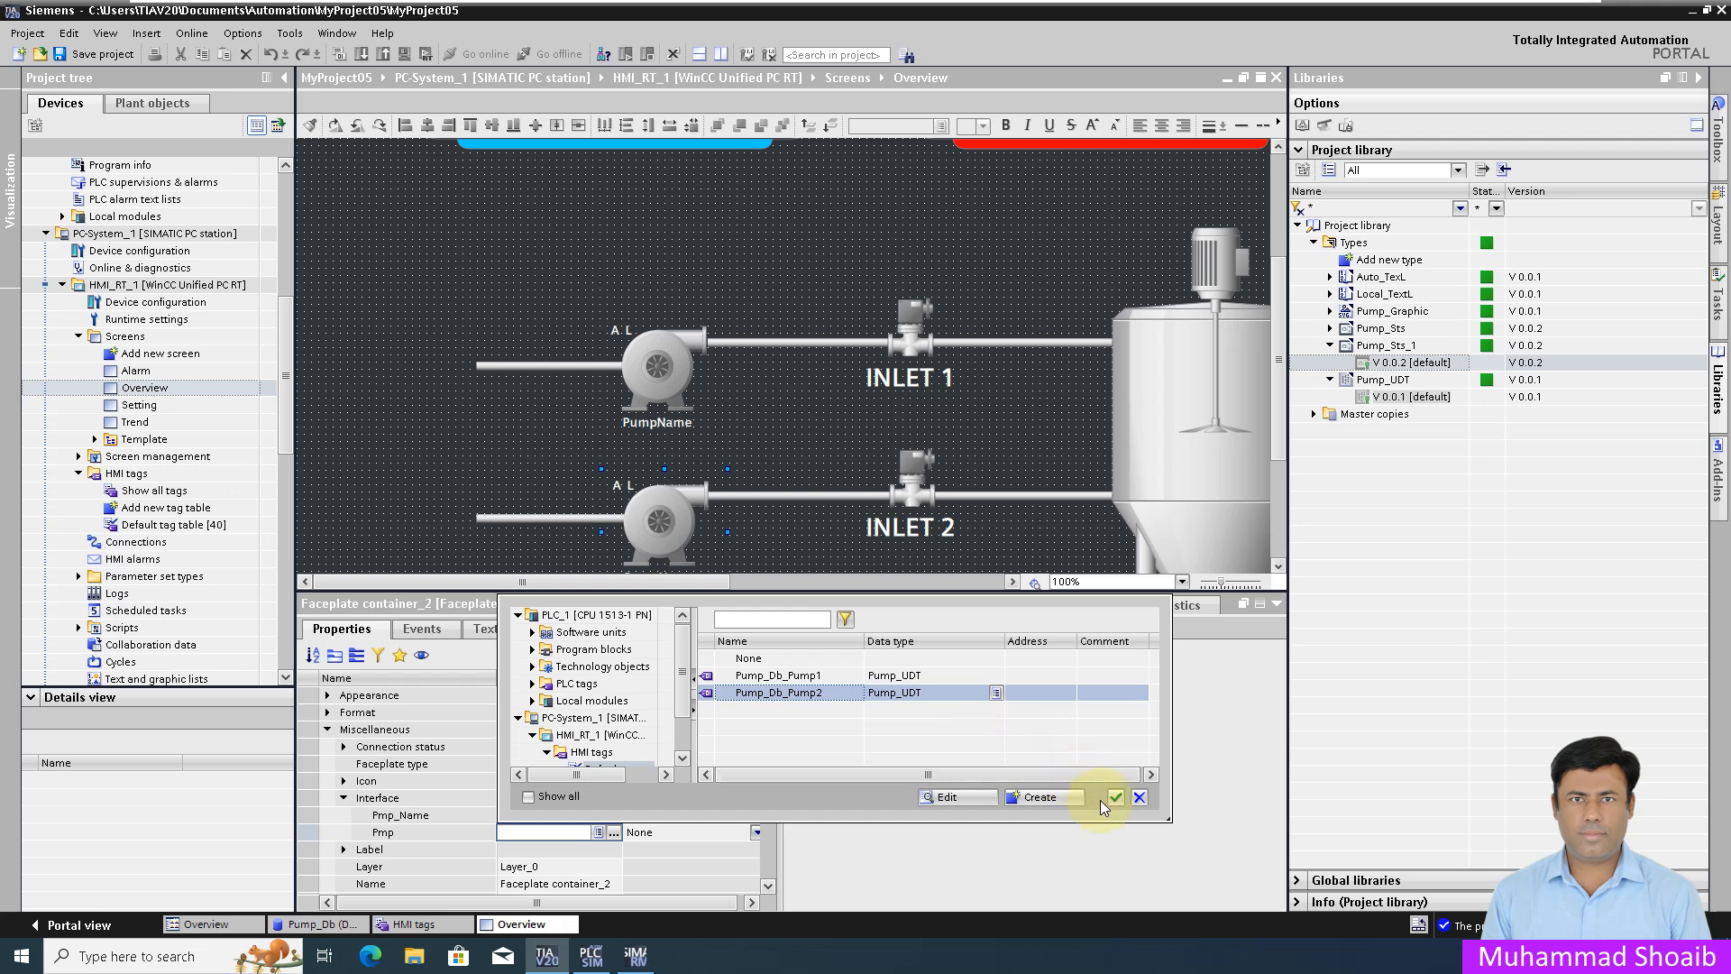
{"action": "left_click", "coordinate": [1116, 799]}
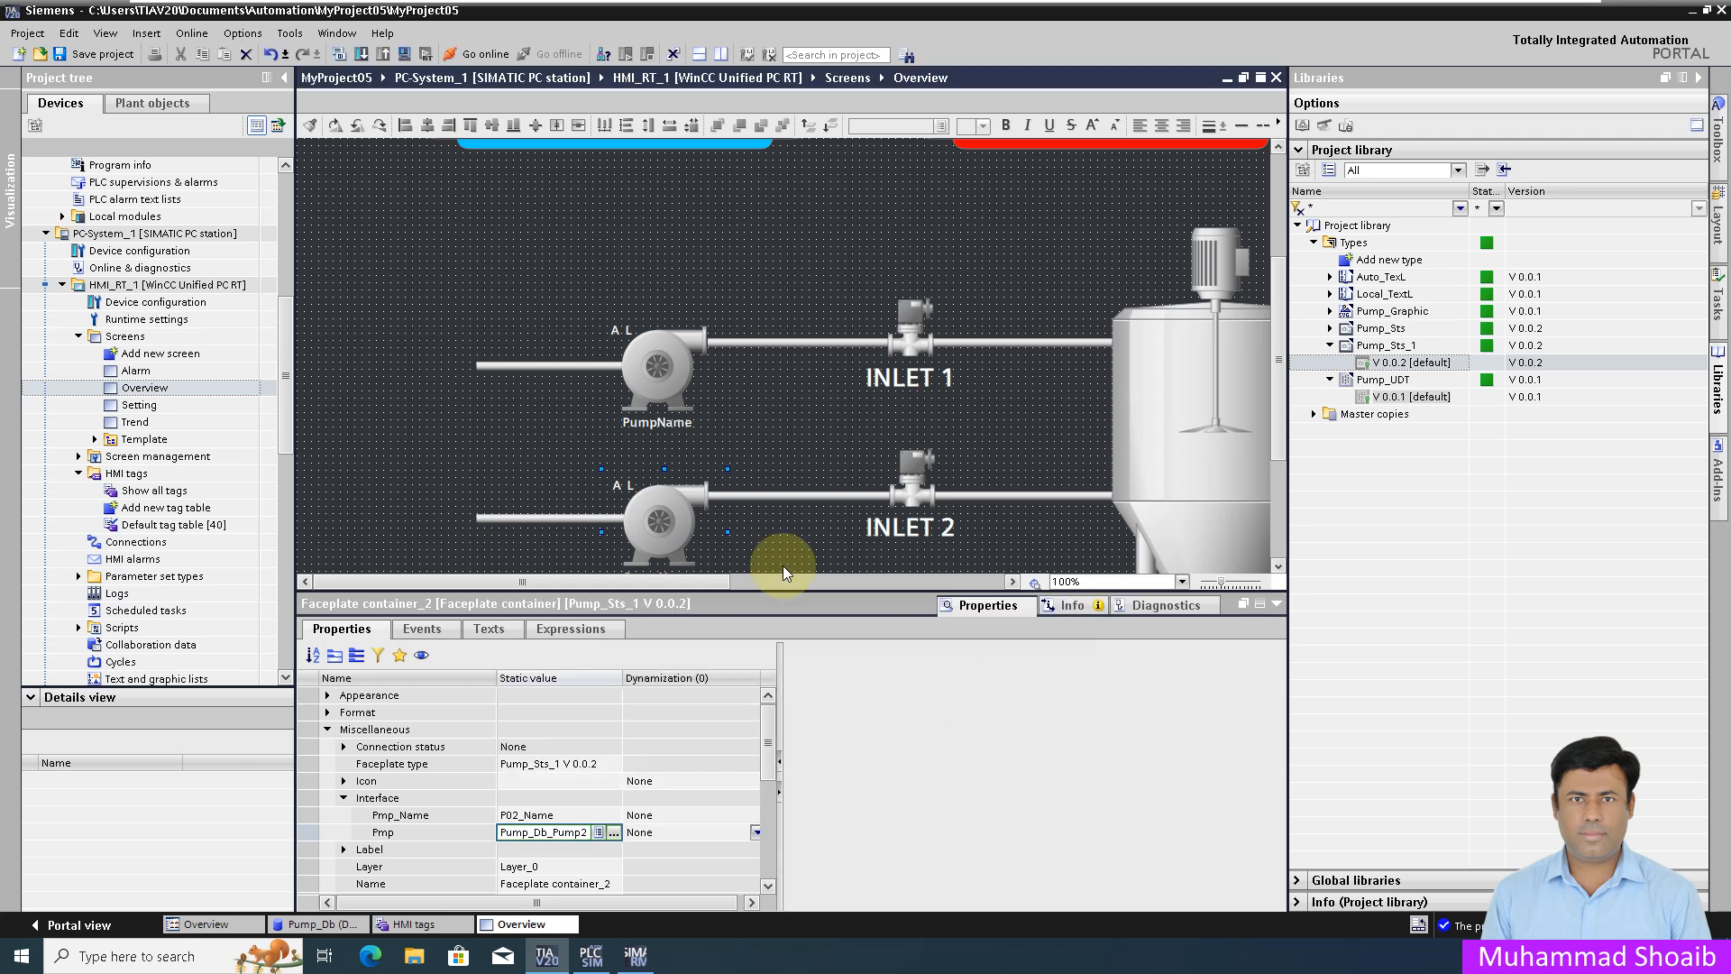
{"action": "left_click", "coordinate": [102, 54]}
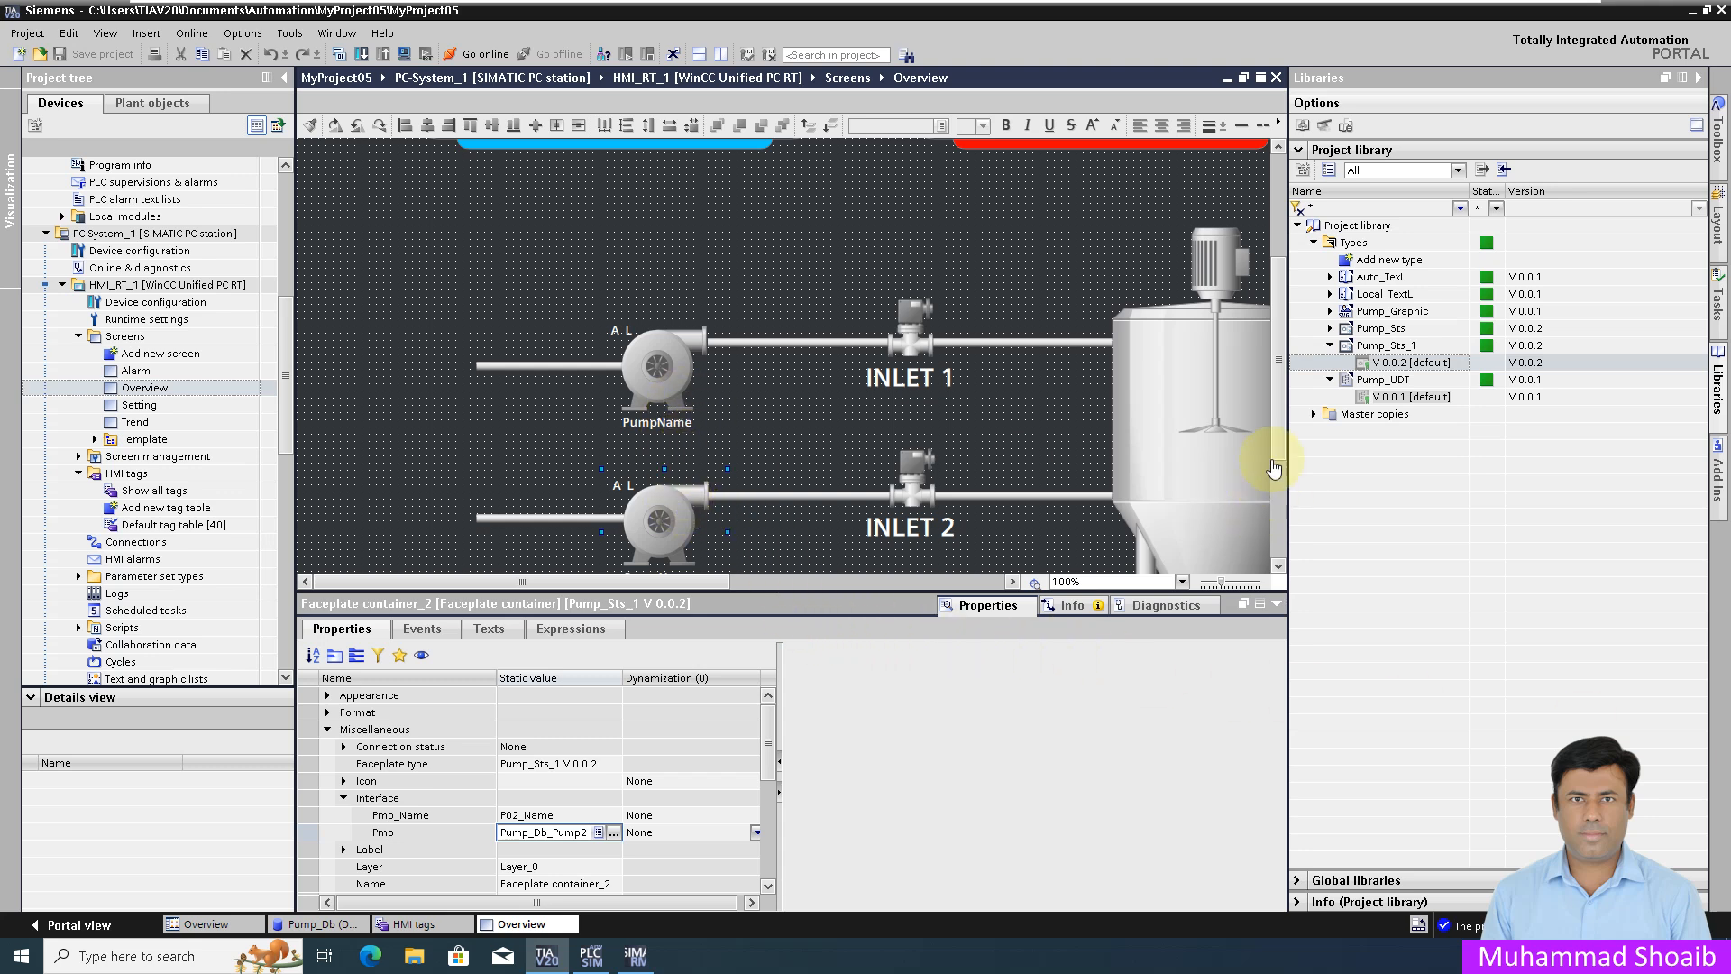
{"action": "left_click_drag", "start_coordinate": [1281, 407], "coordinate": [1281, 435]}
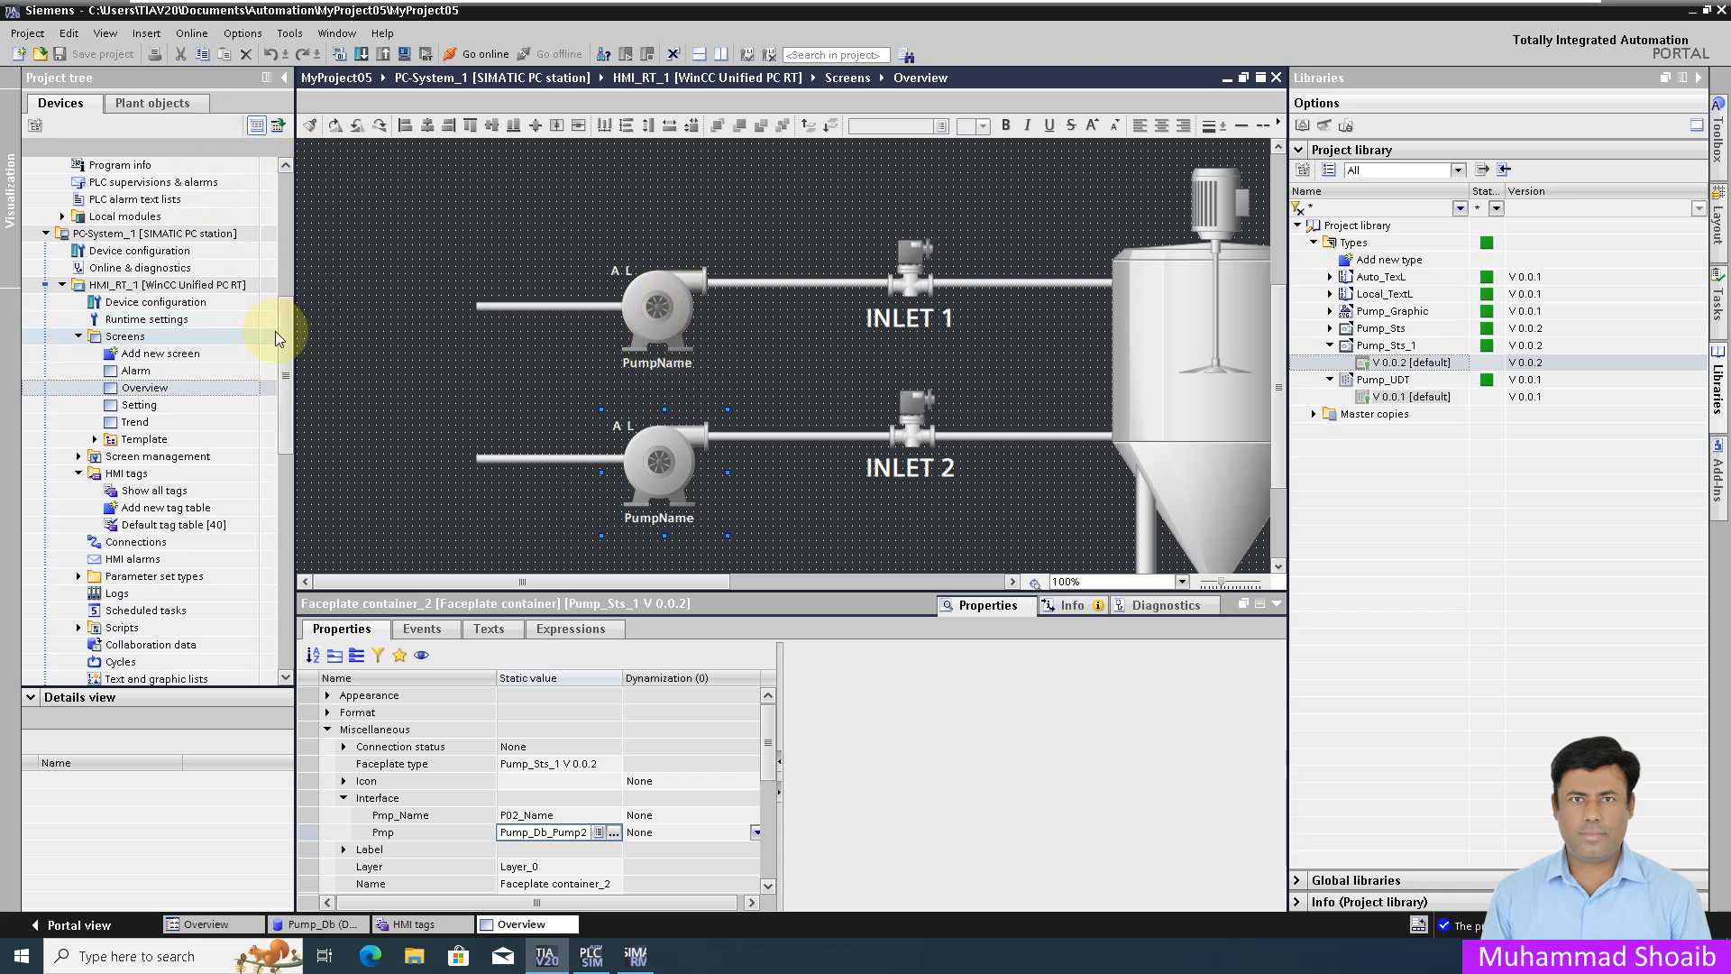
{"action": "mouse_move", "coordinate": [284, 349]}
{"action": "left_mouse_down"}
{"action": "mouse_move", "coordinate": [288, 408]}
{"action": "mouse_move", "coordinate": [291, 322]}
{"action": "left_mouse_up"}
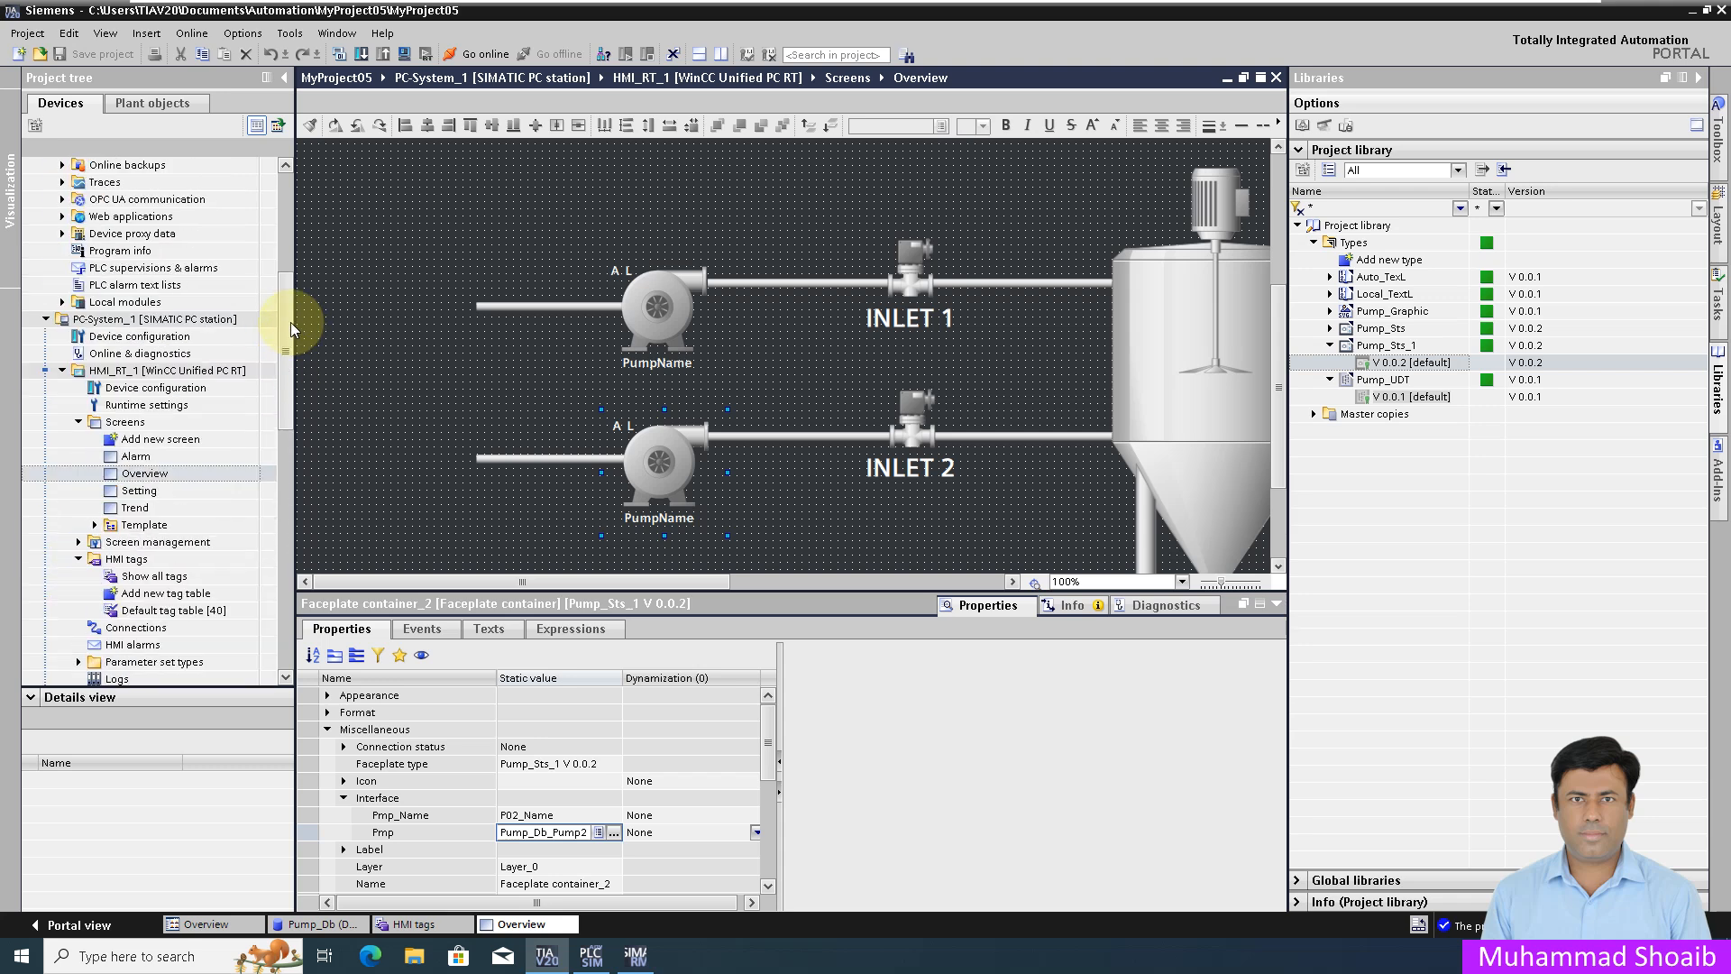
{"action": "left_click", "coordinate": [185, 371]}
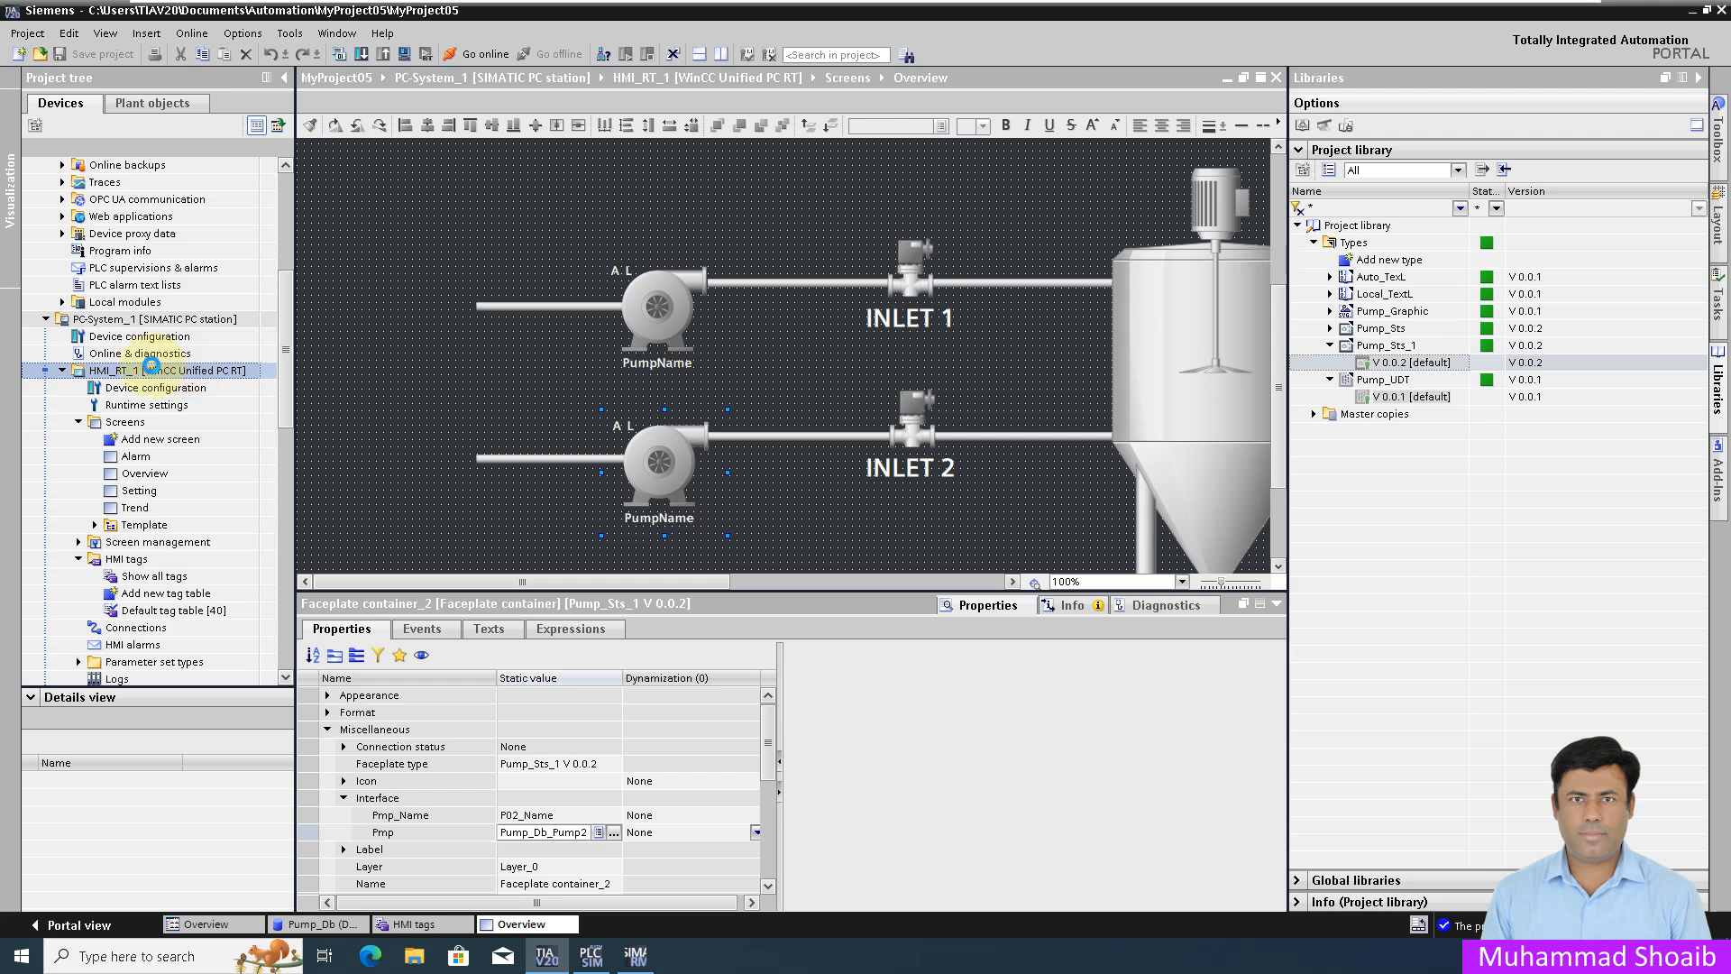
Step: Start downloading HMI_RT_1's software and connect to the target PC station
{"action": "right_click", "coordinate": [182, 370]}
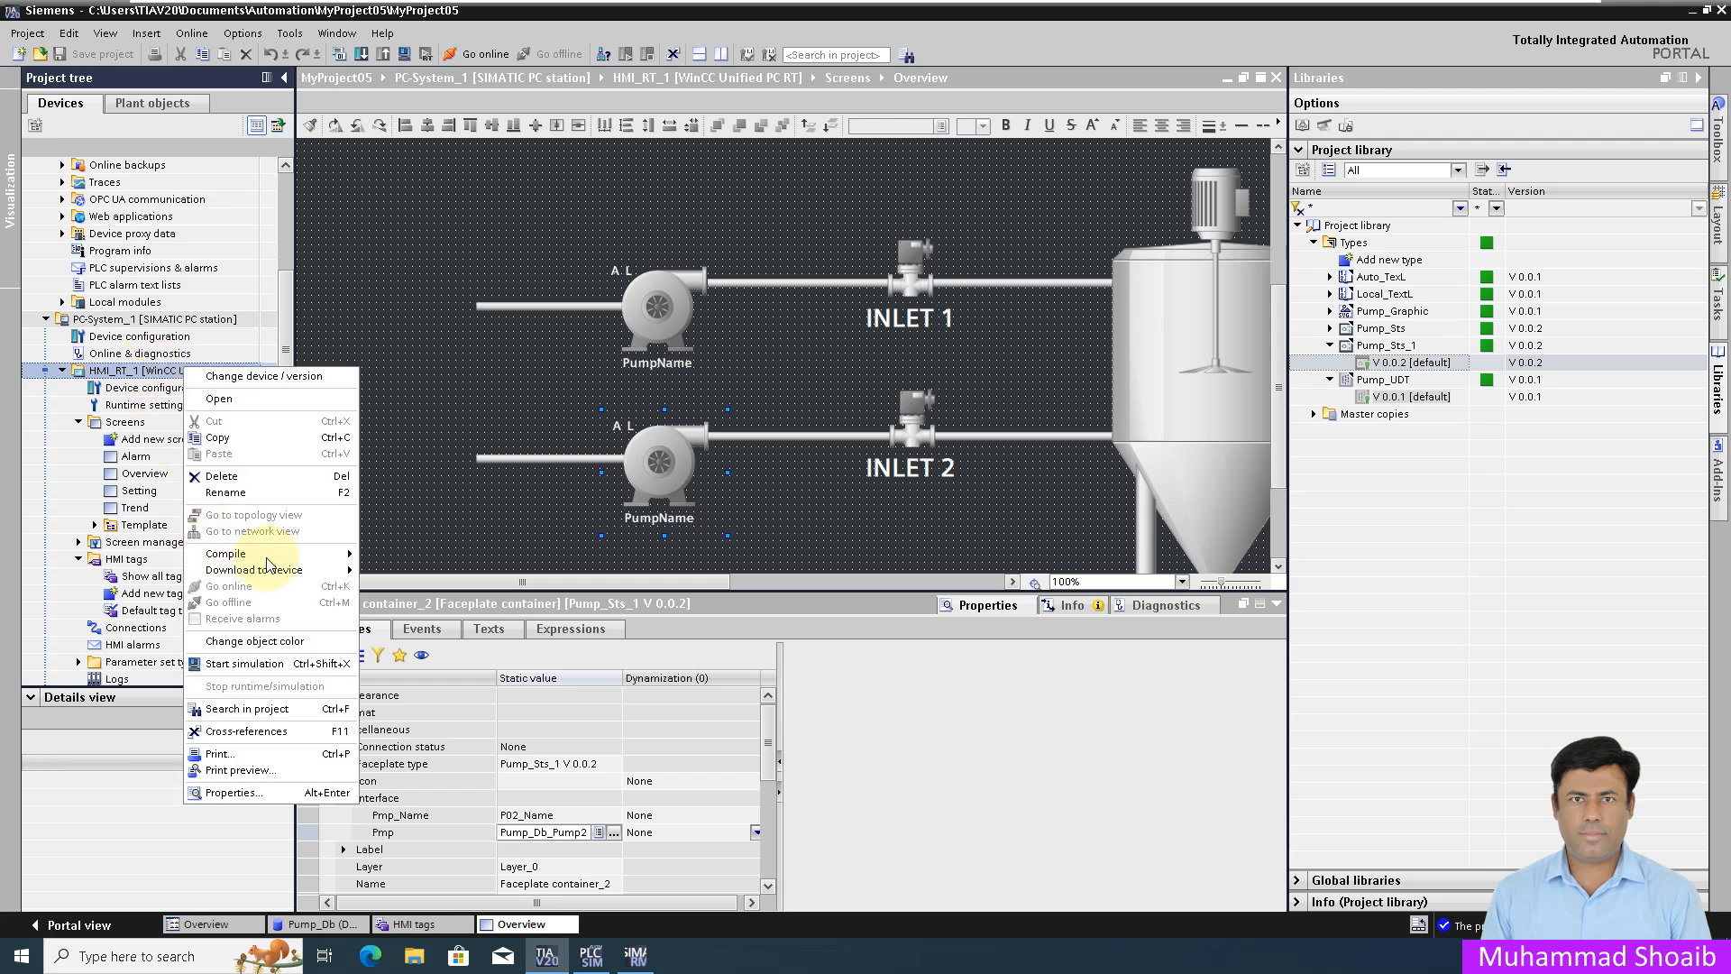
{"action": "mouse_move", "coordinate": [336, 575]}
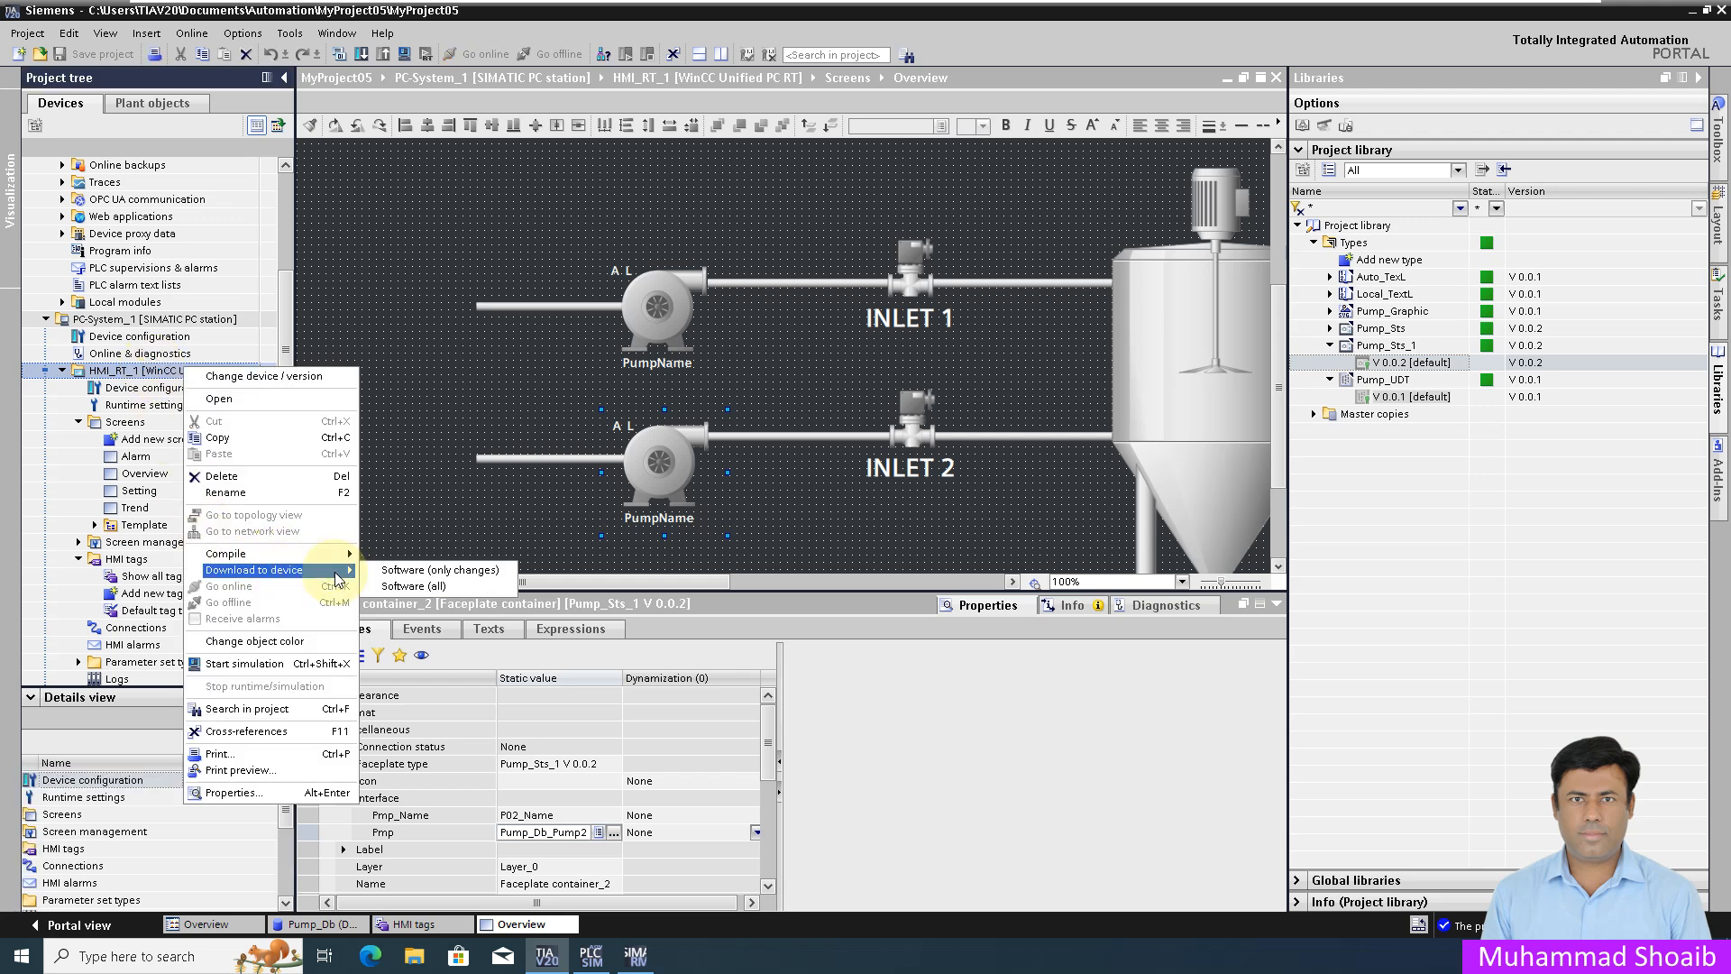
{"action": "left_click", "coordinate": [392, 588]}
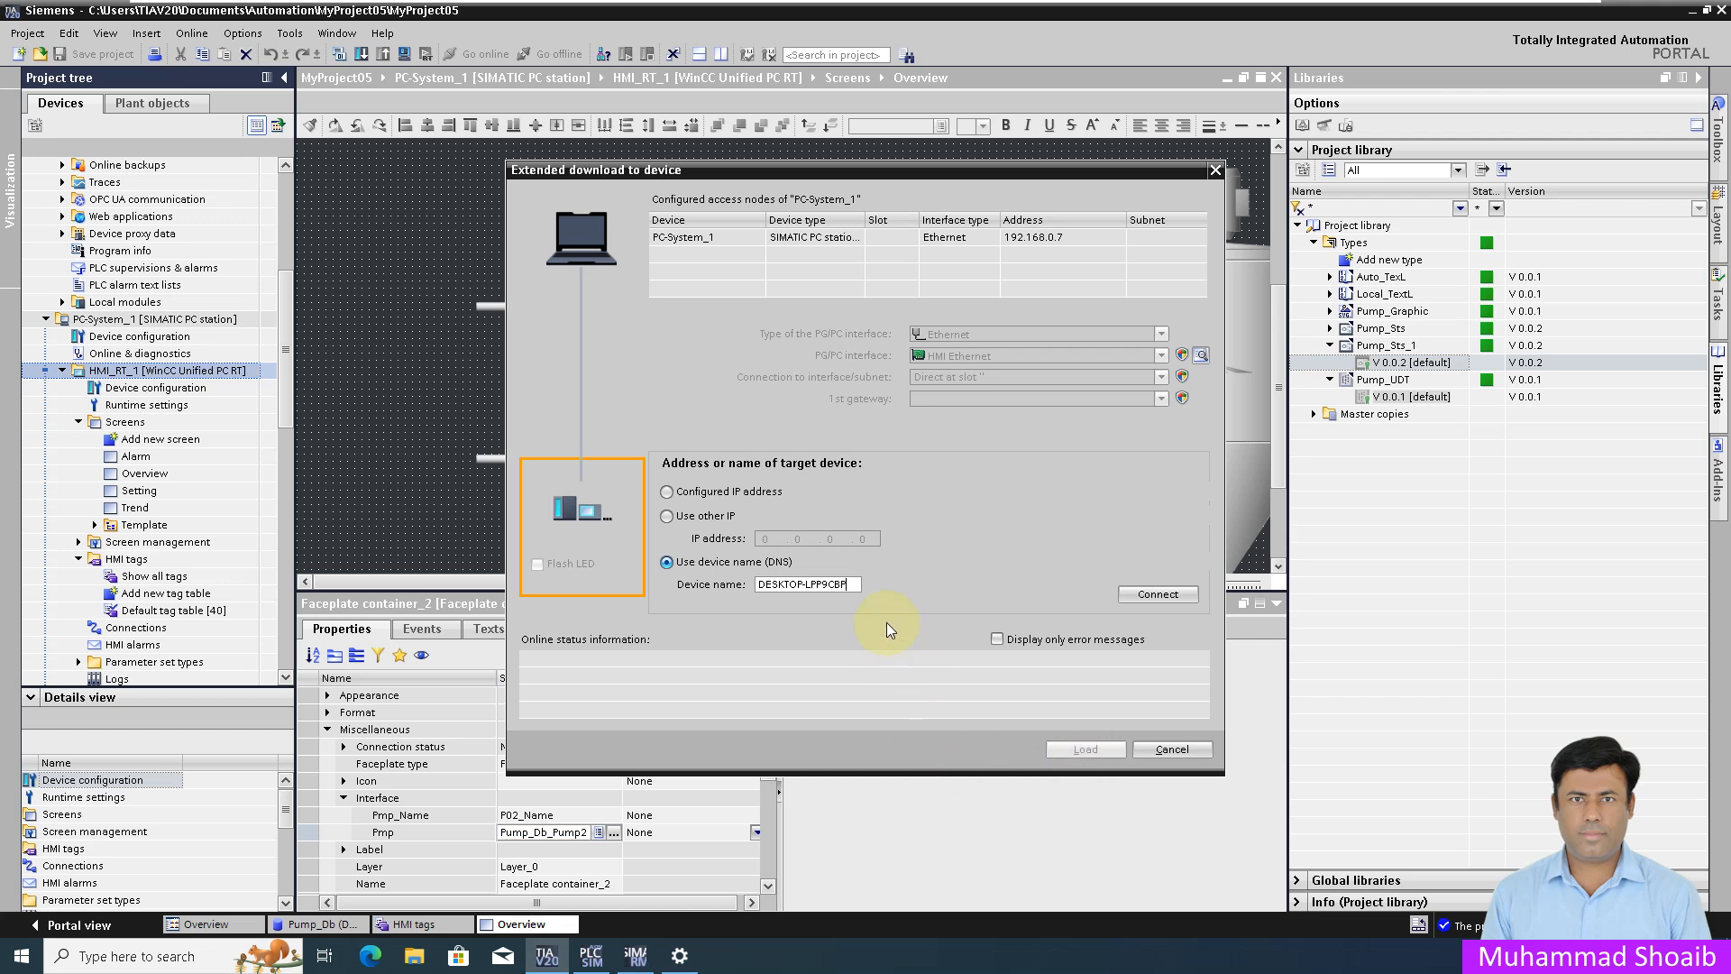
{"action": "left_click", "coordinate": [1133, 597]}
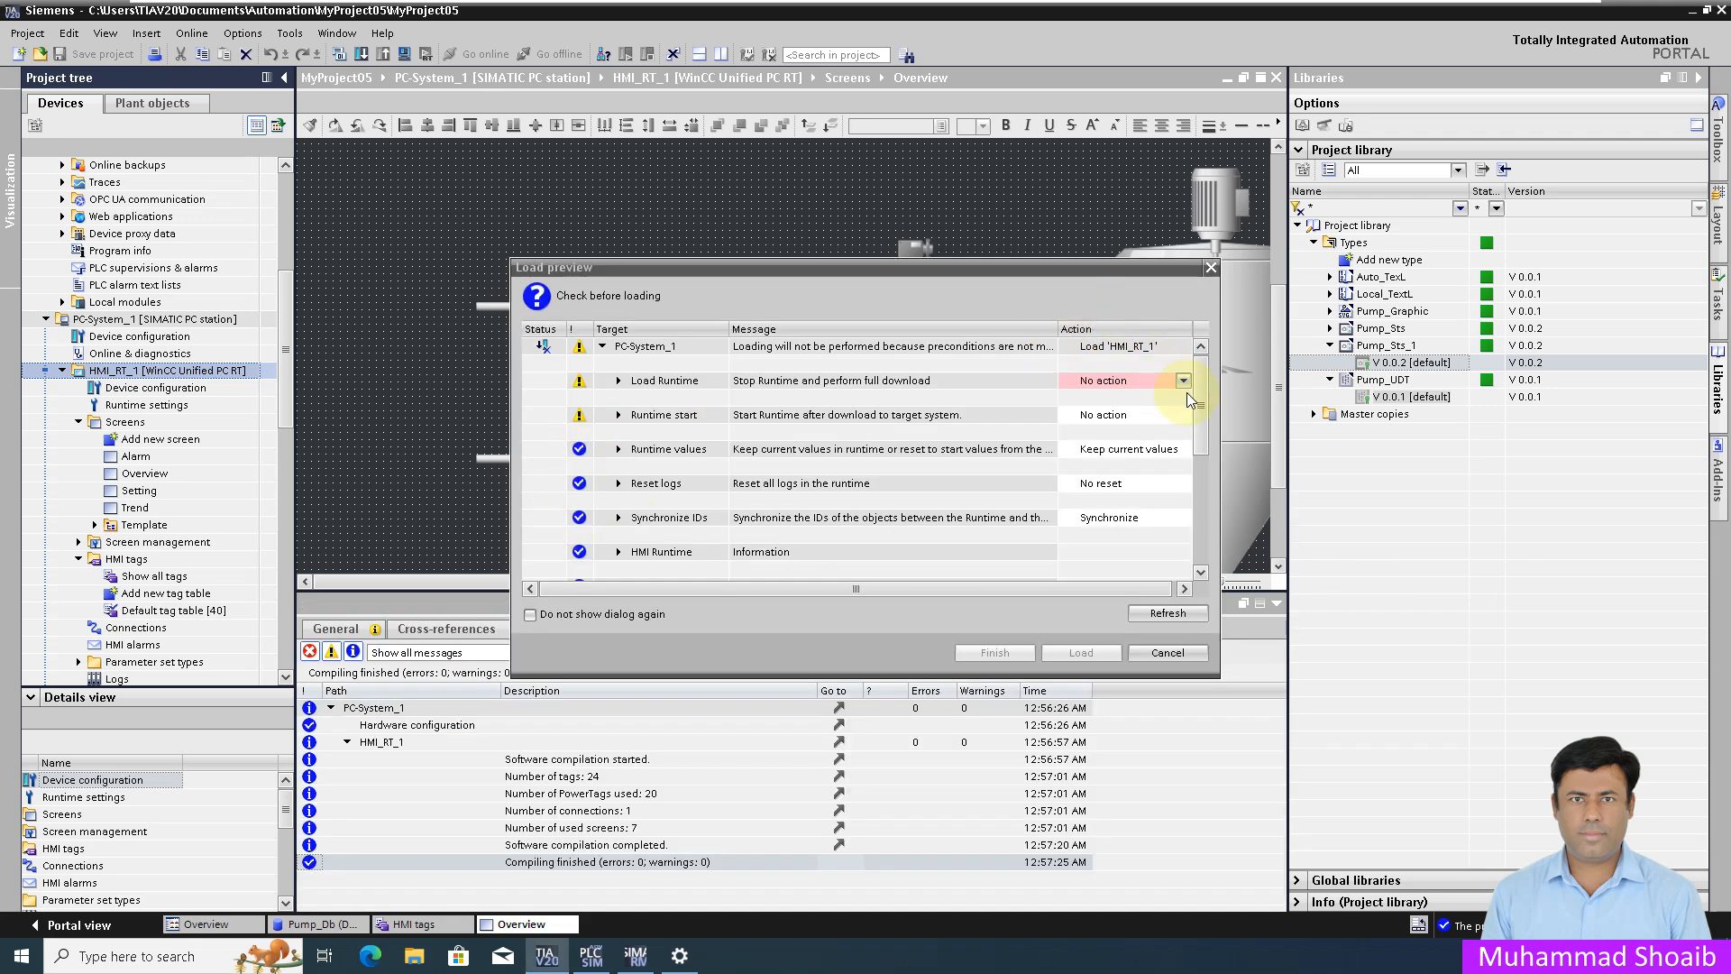
Step: Load the runtime as a Full download, then open the WinCC Unified start page
{"action": "left_click", "coordinate": [1182, 382]}
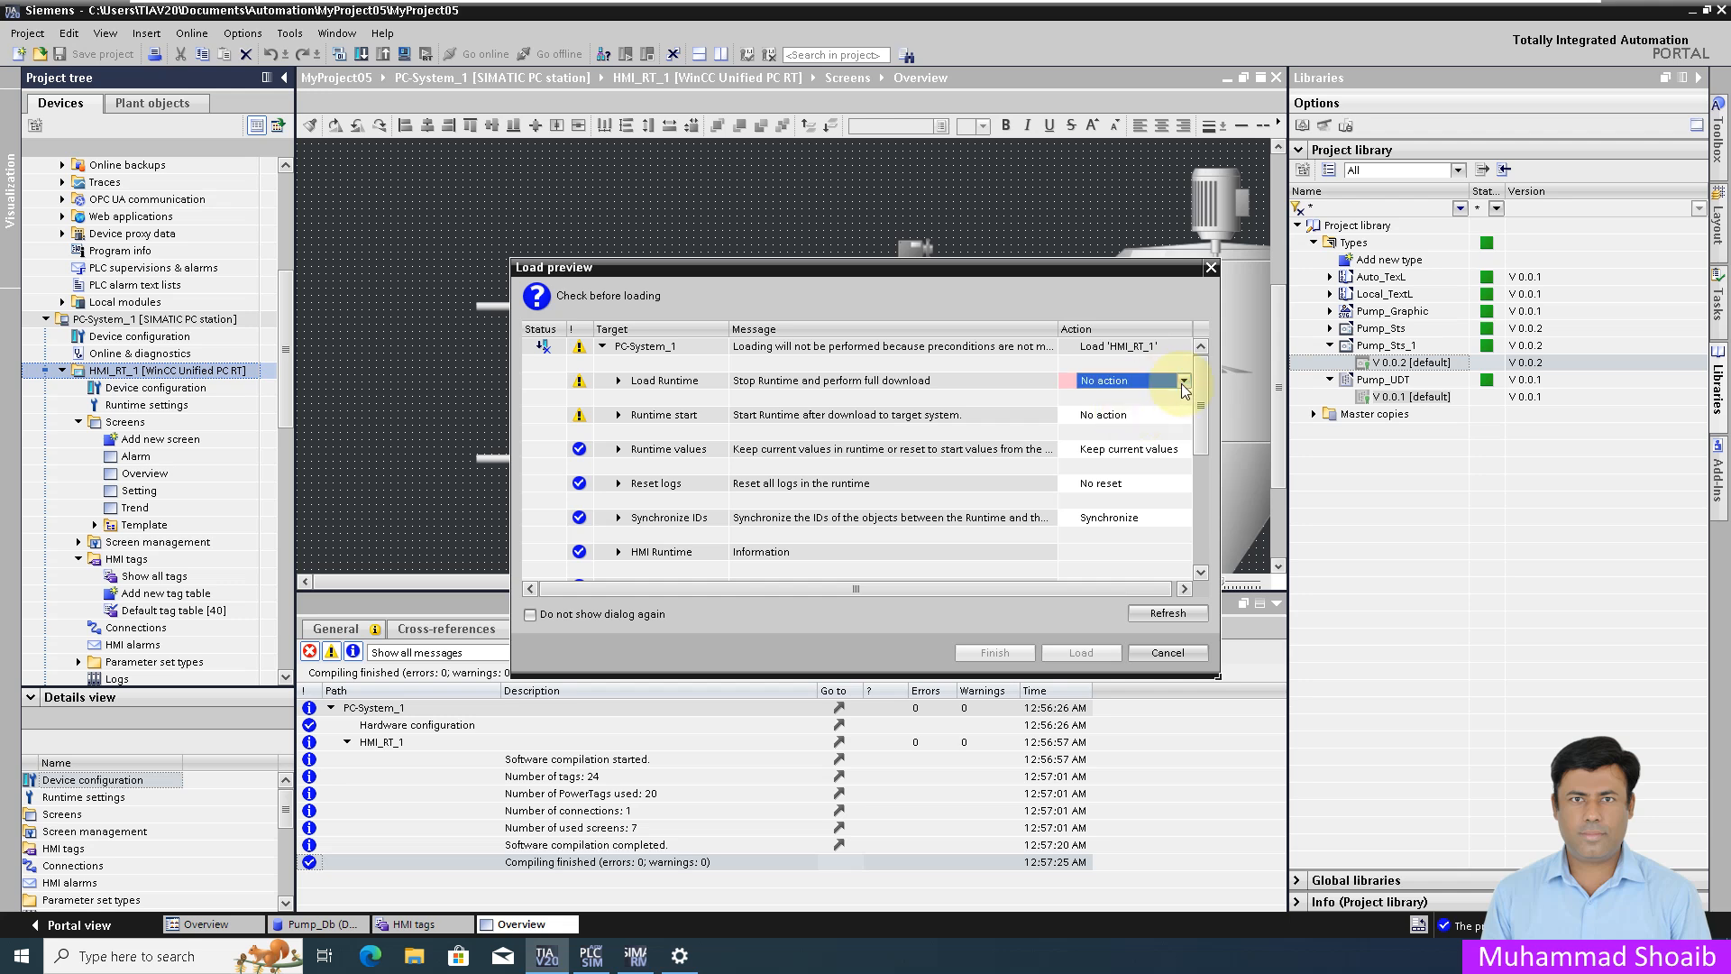
{"action": "left_click", "coordinate": [1183, 380]}
{"action": "left_click", "coordinate": [1127, 415]}
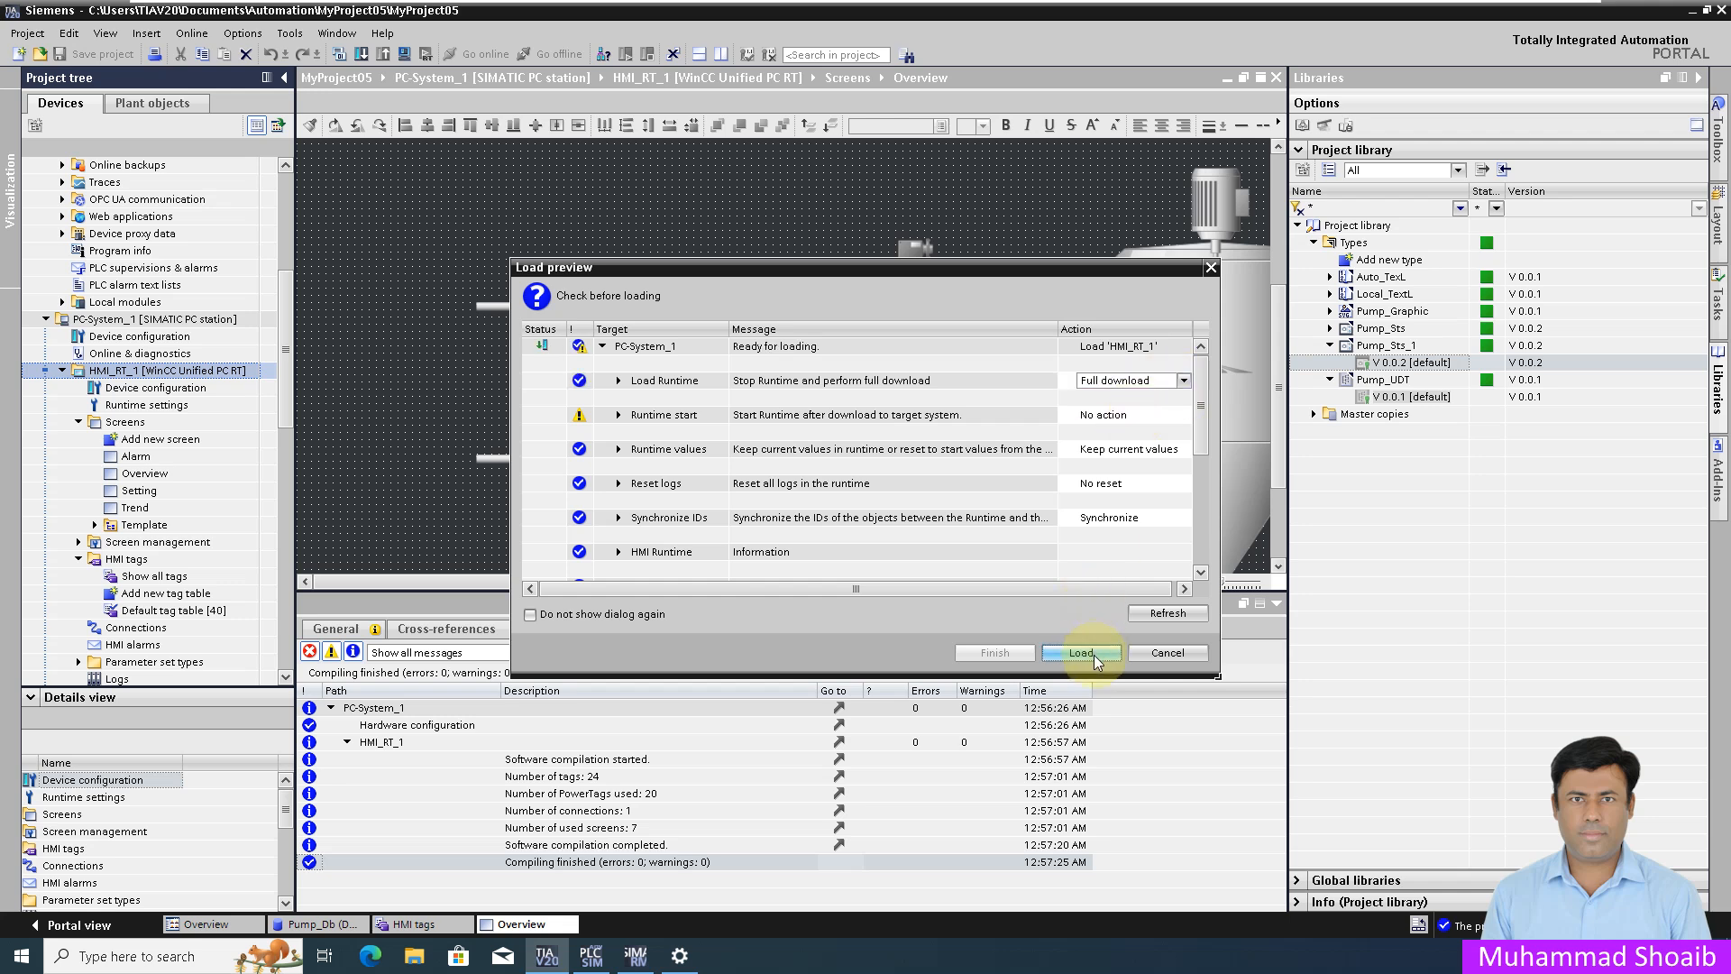
{"action": "left_click", "coordinate": [1094, 654]}
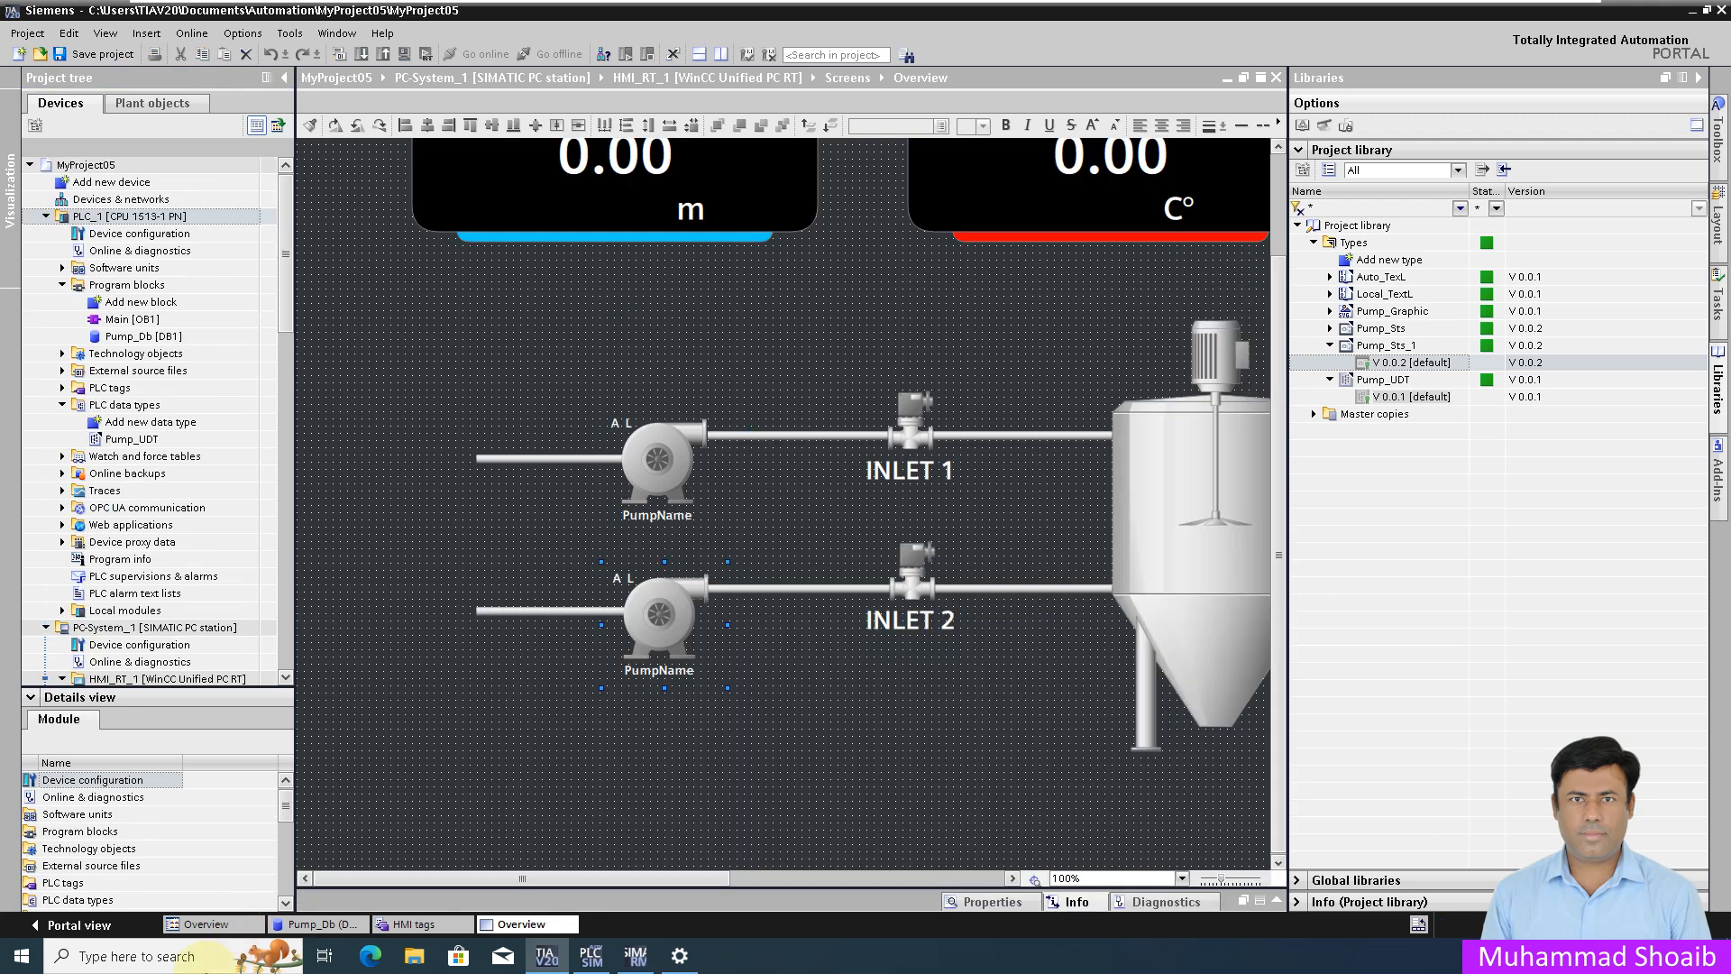
{"action": "left_click", "coordinate": [375, 964]}
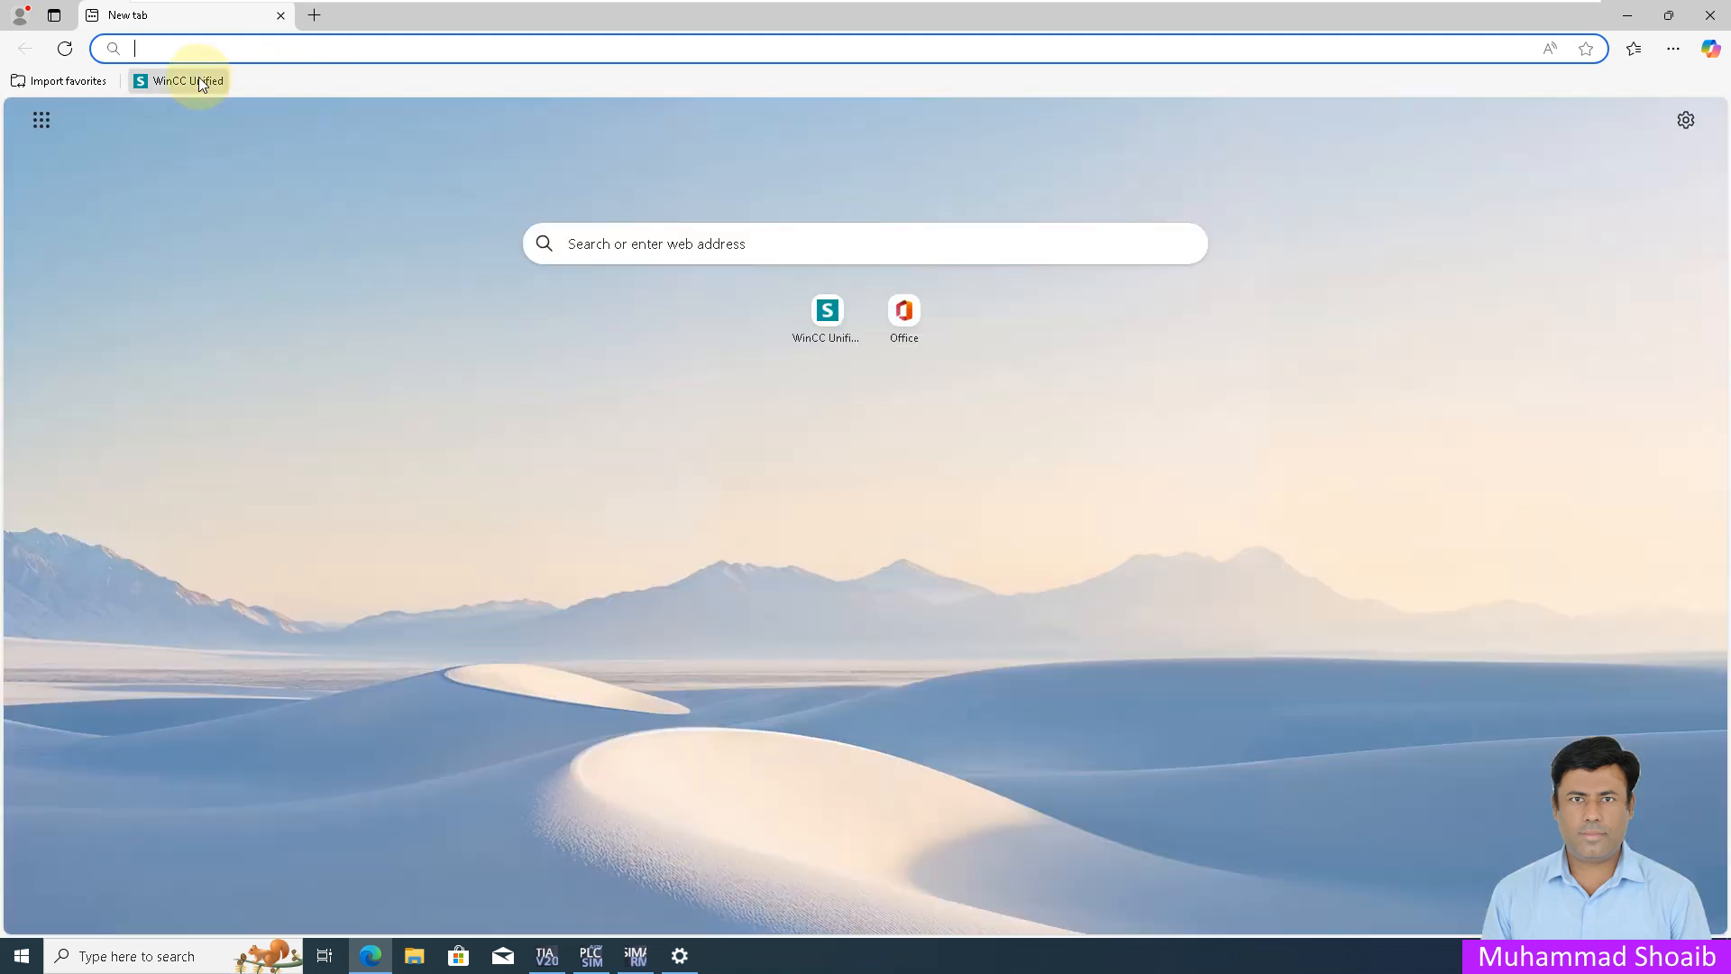
{"action": "left_click", "coordinate": [193, 78]}
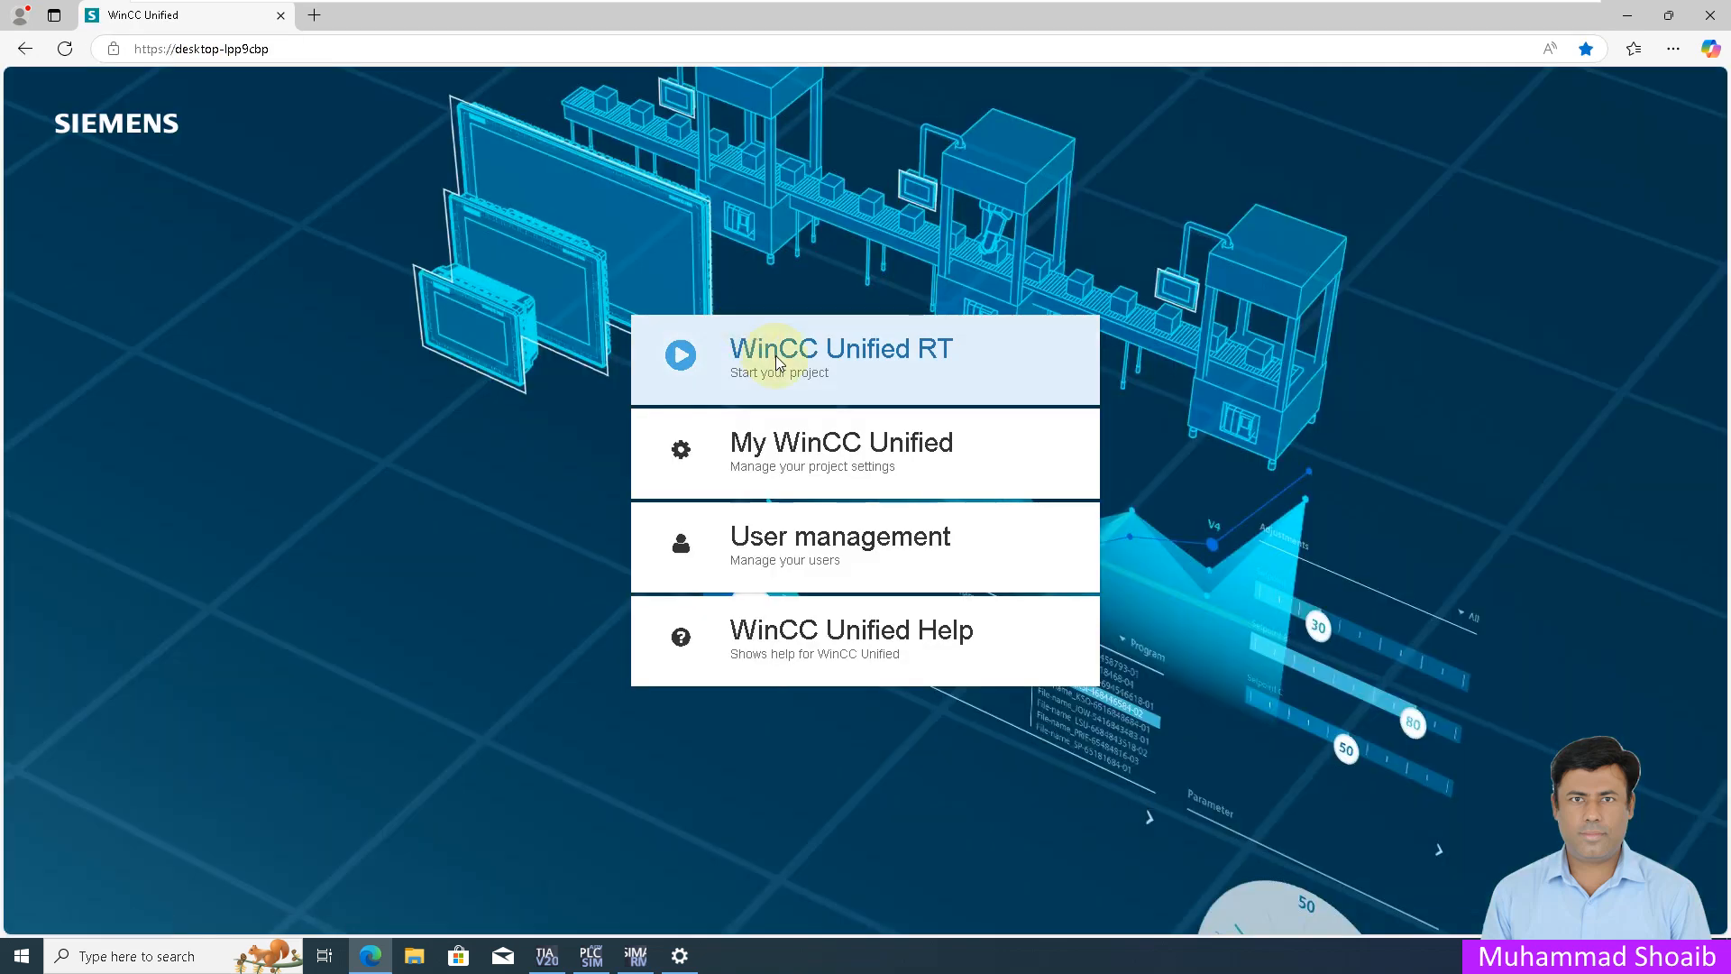
Step: Start WinCC Unified RT and sign in with the runtime user's name and password
{"action": "left_click", "coordinate": [777, 361]}
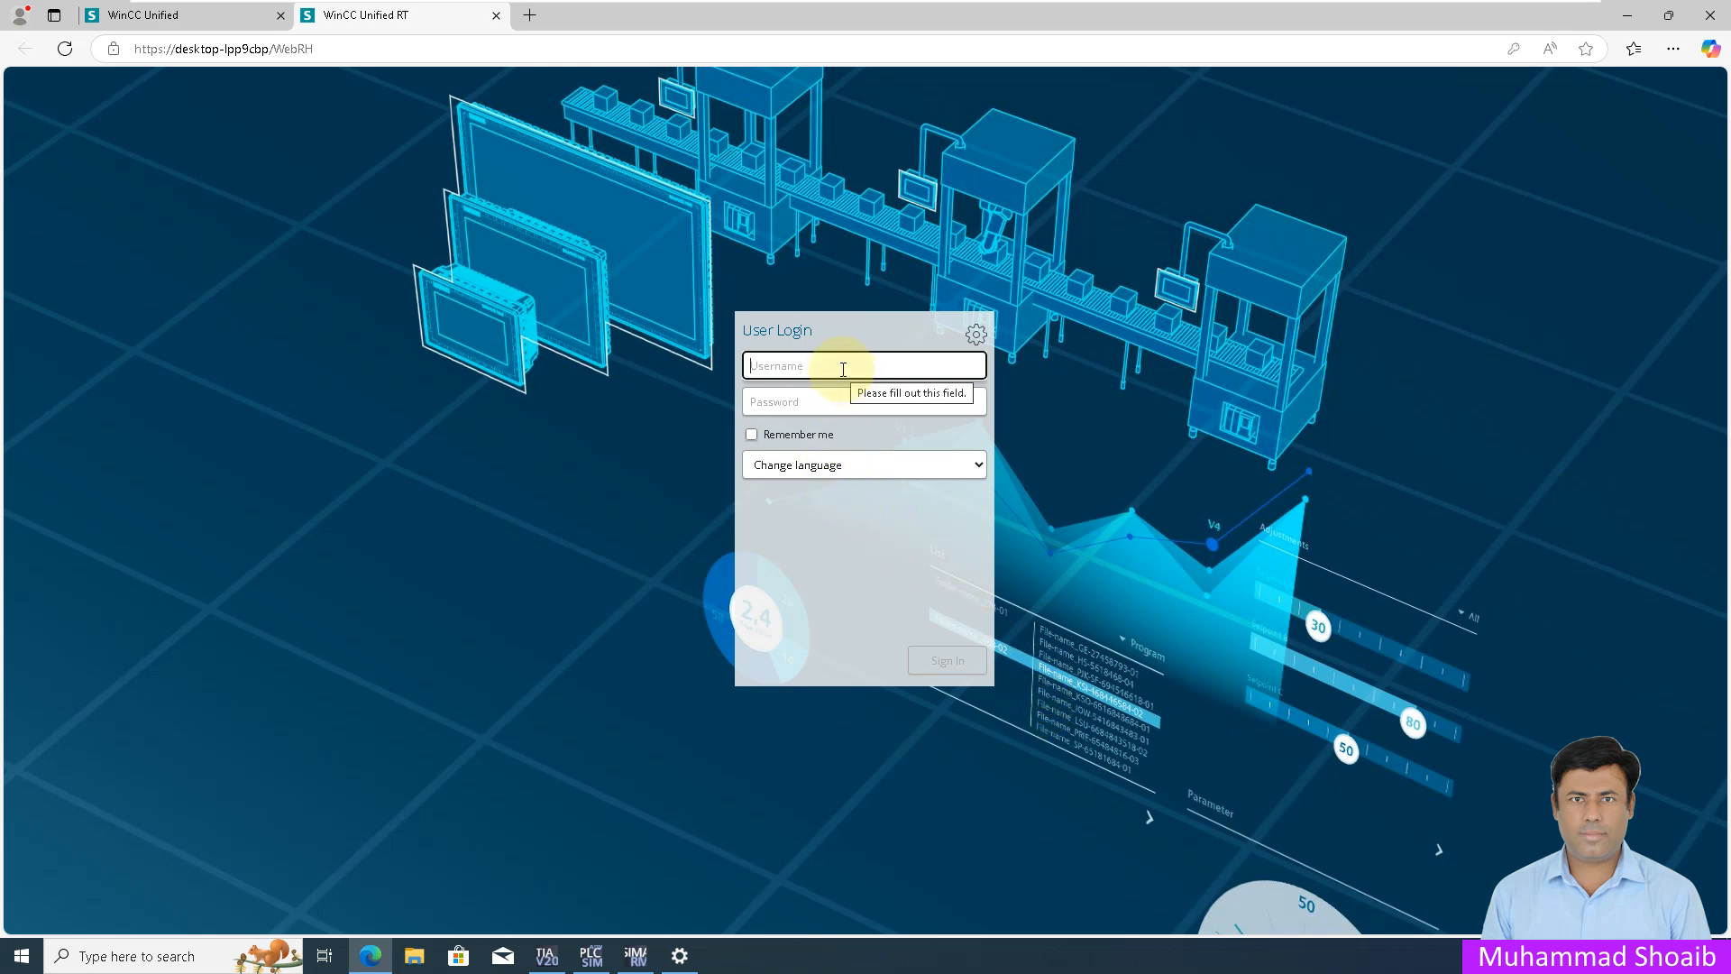
{"action": "type", "text": "User1"}
{"action": "key", "text": "Return"}
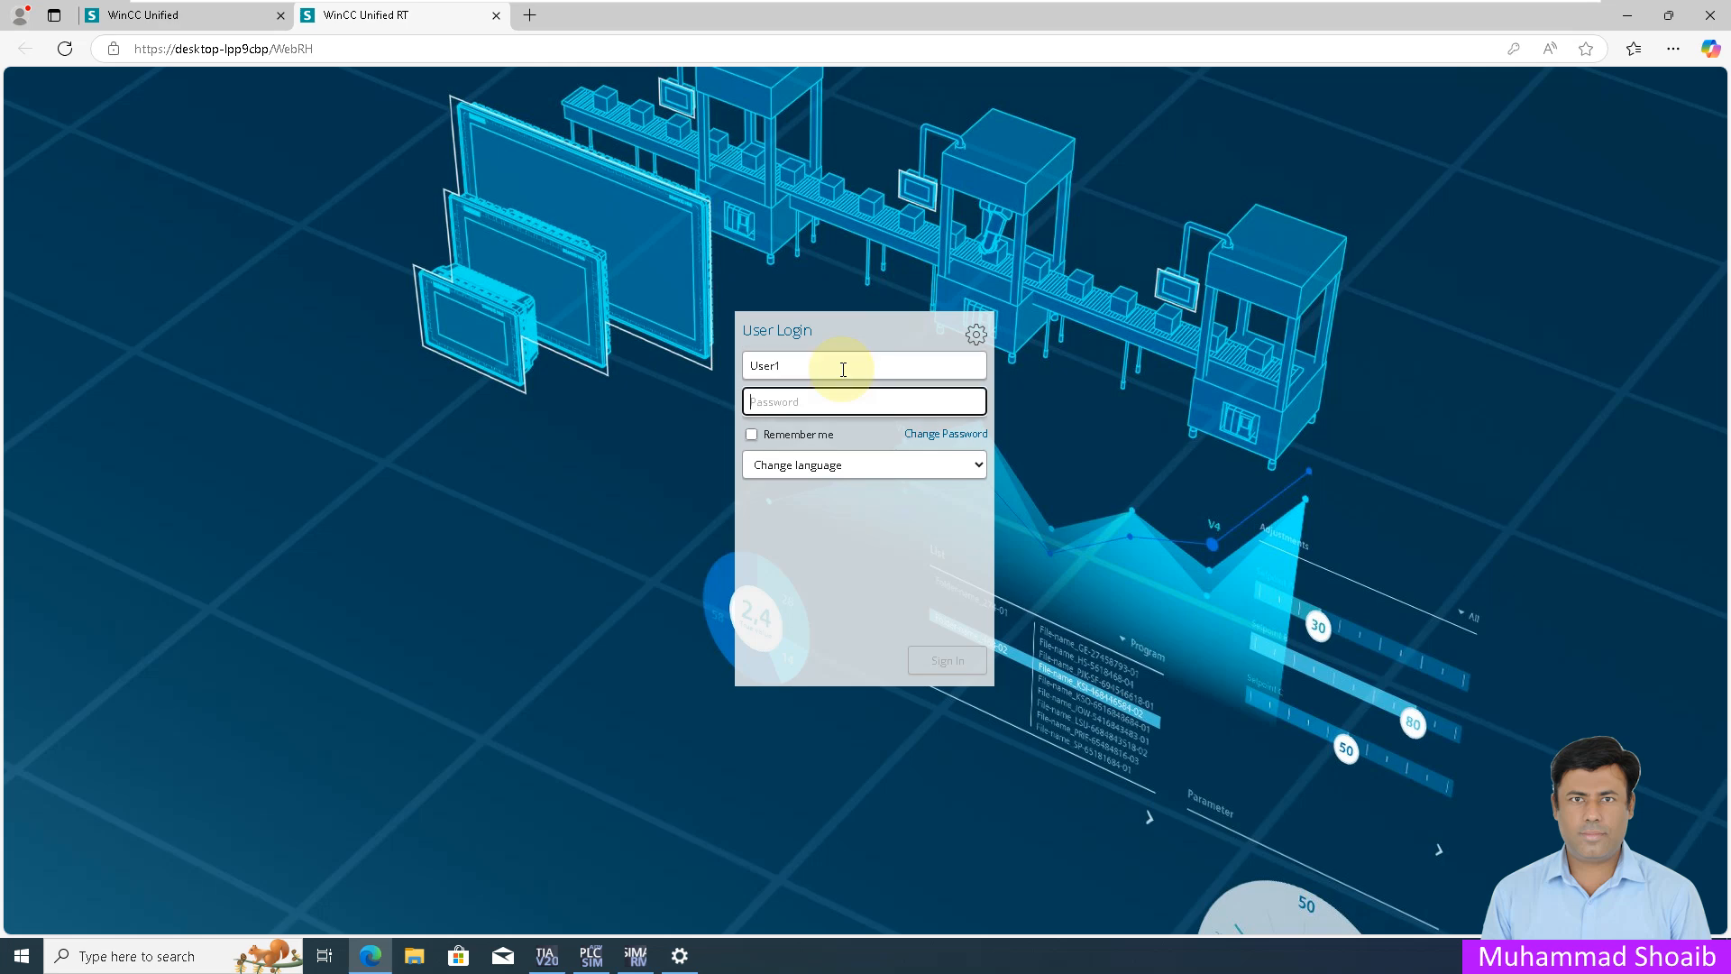
{"action": "type", "text": "123456••••"}
{"action": "key", "text": "Return"}
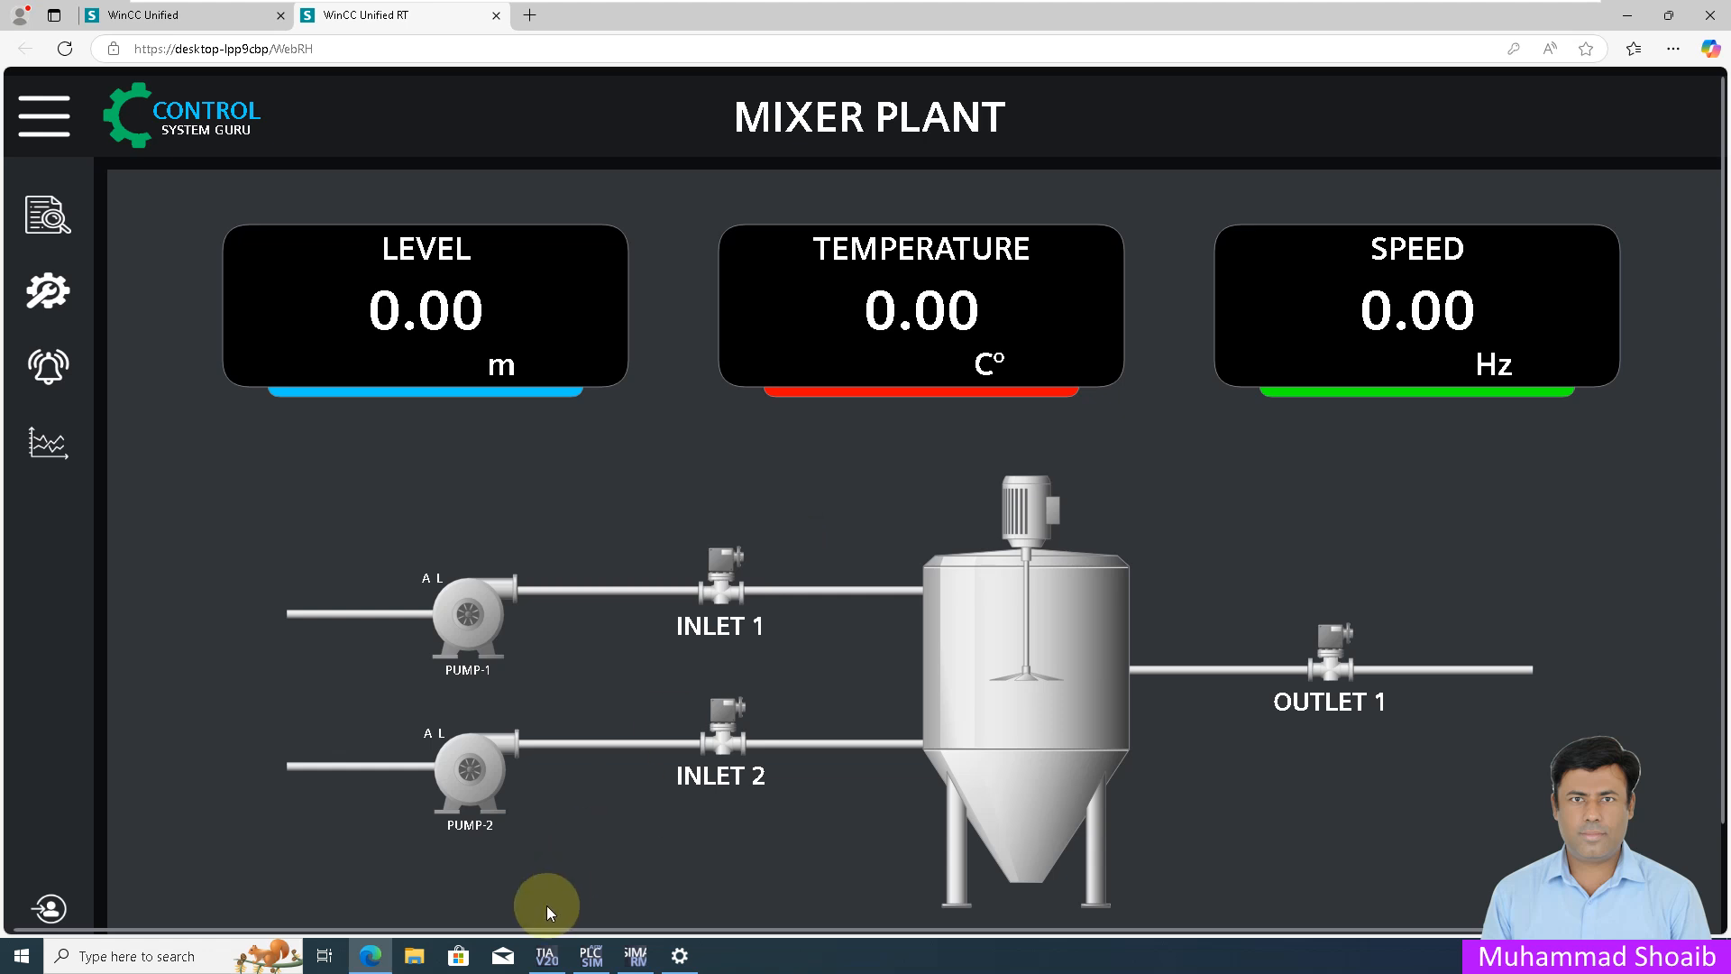
{"action": "left_click", "coordinate": [547, 954]}
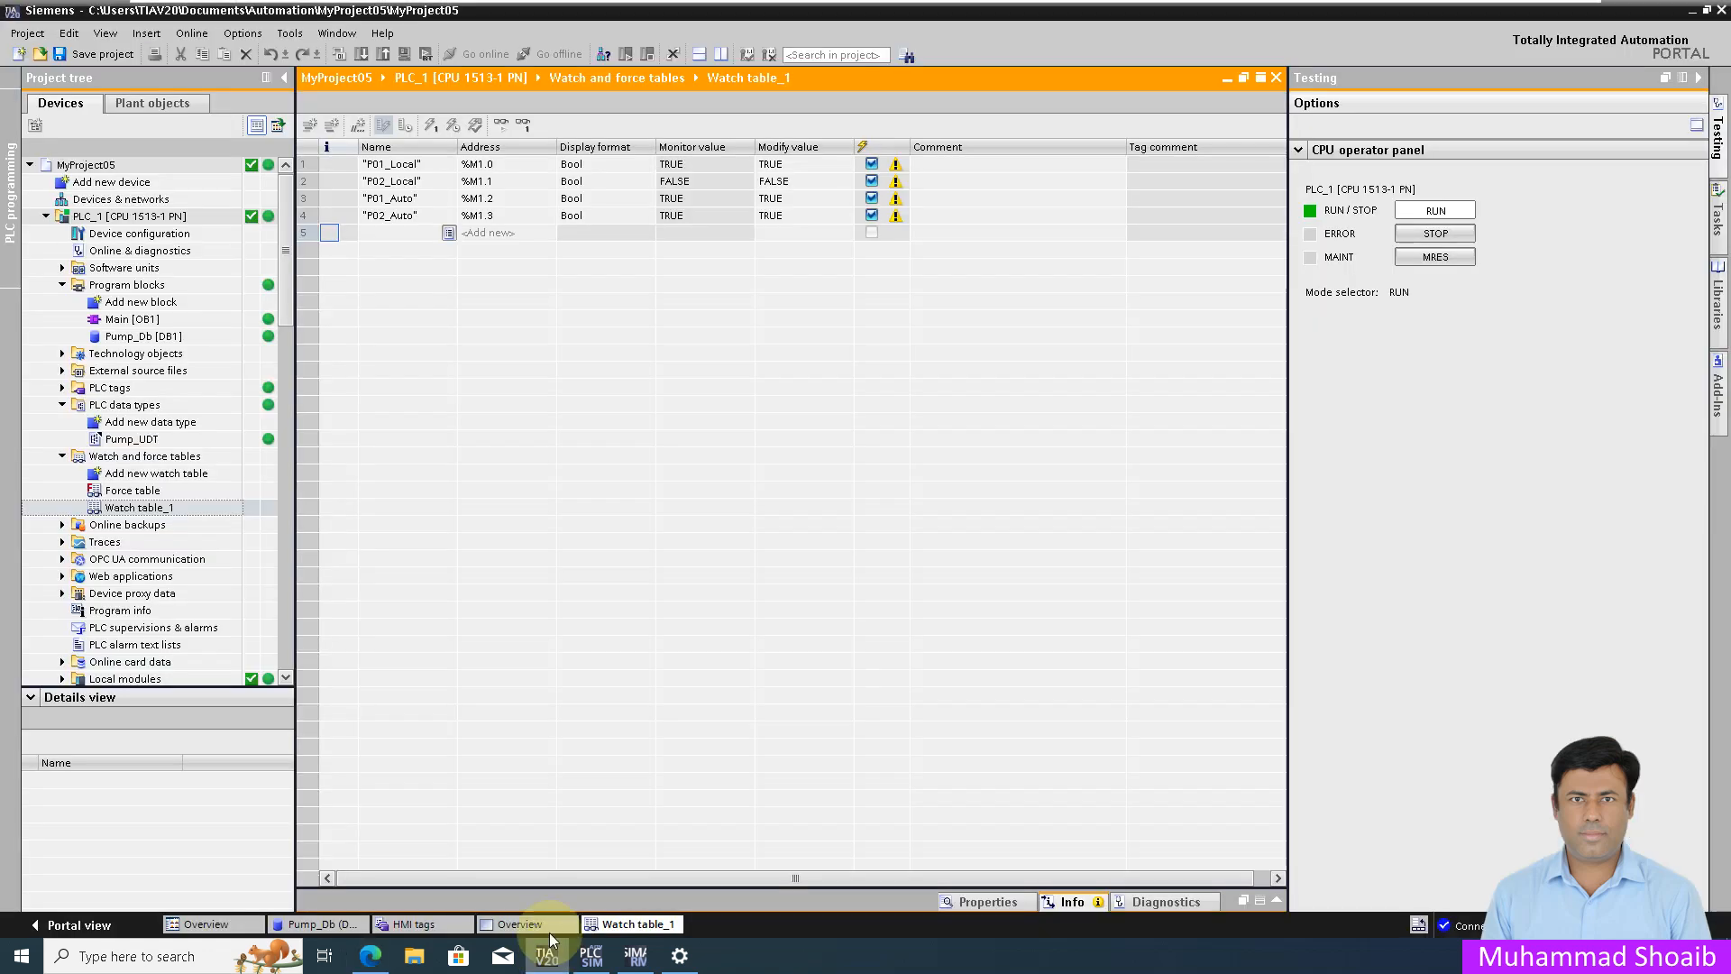
Step: Add Pump_Db.Pump1.Auto_Manual and Pump_Db.Pump1.Local_Remote to rows 5 and 6 of Watch table_1
{"action": "left_click", "coordinate": [196, 511]}
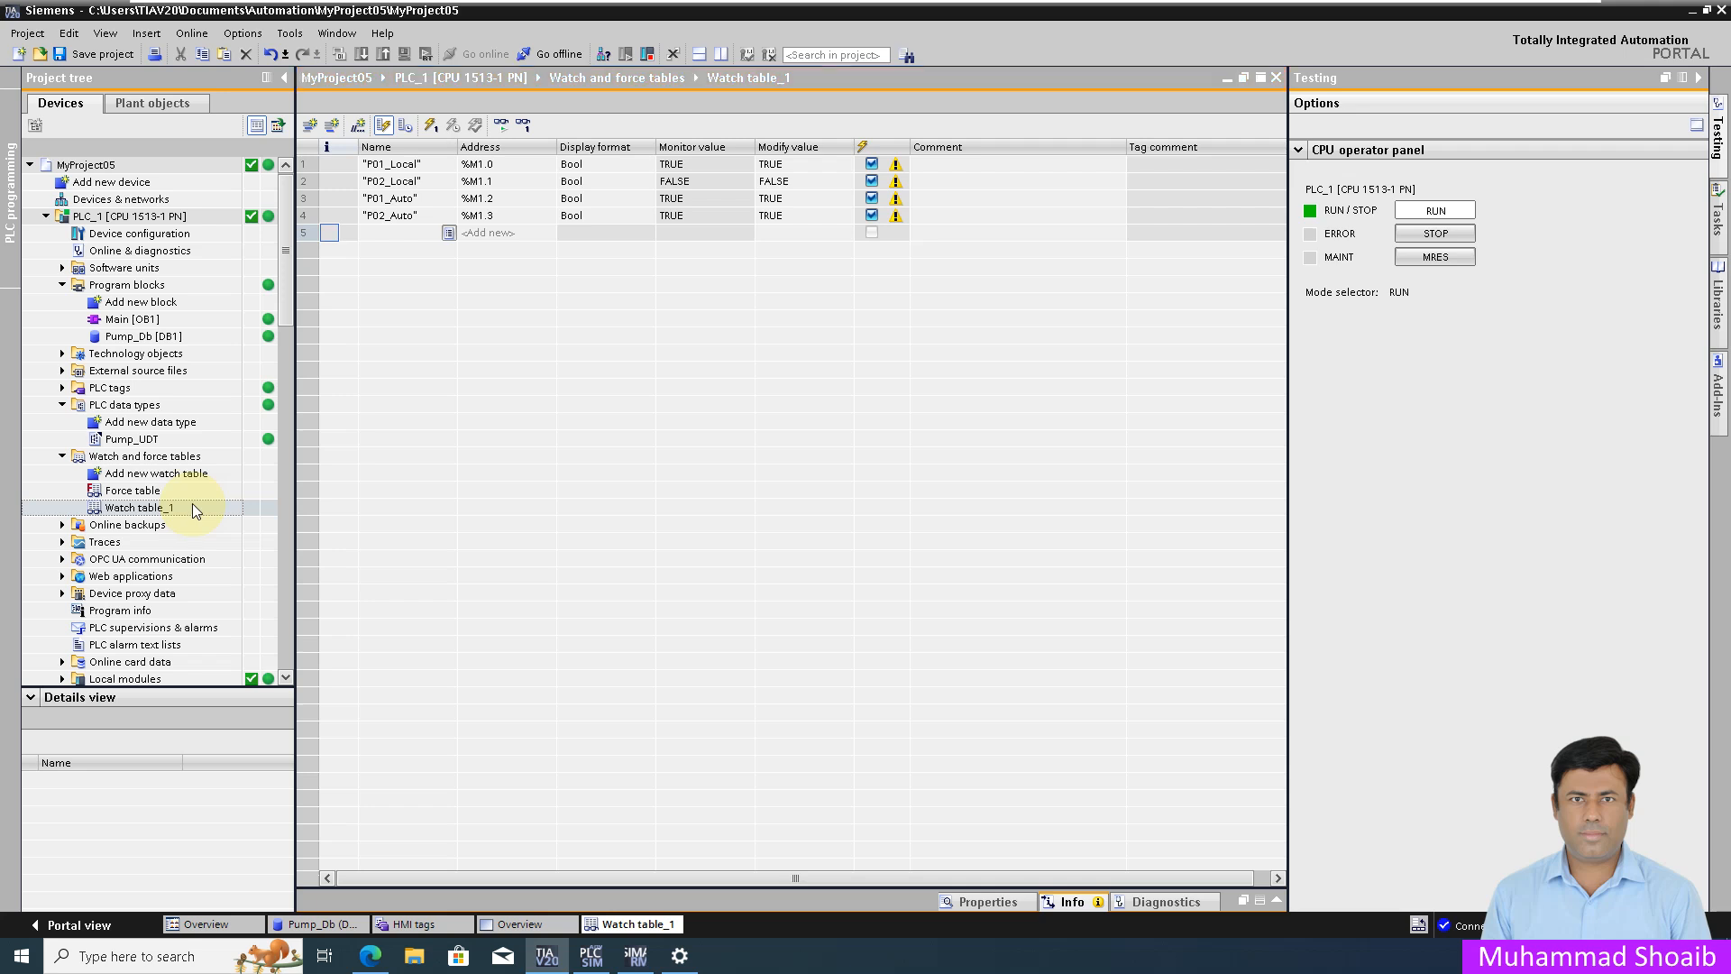
{"action": "left_click", "coordinate": [448, 235]}
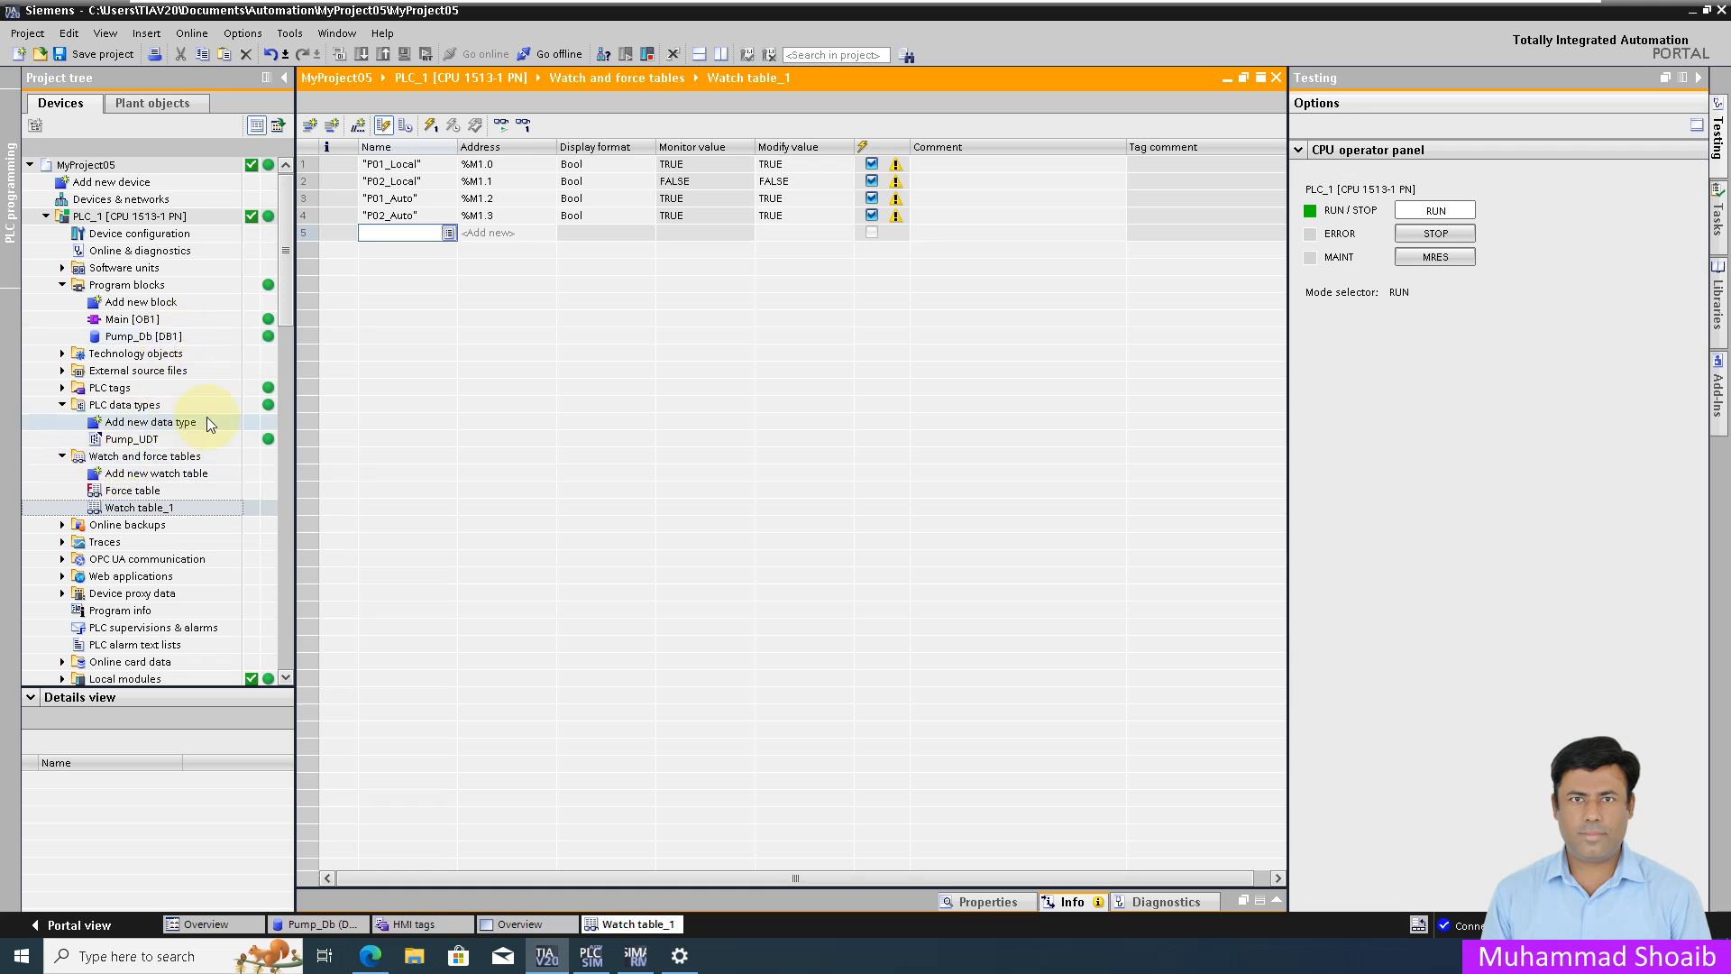
{"action": "left_click", "coordinate": [448, 232]}
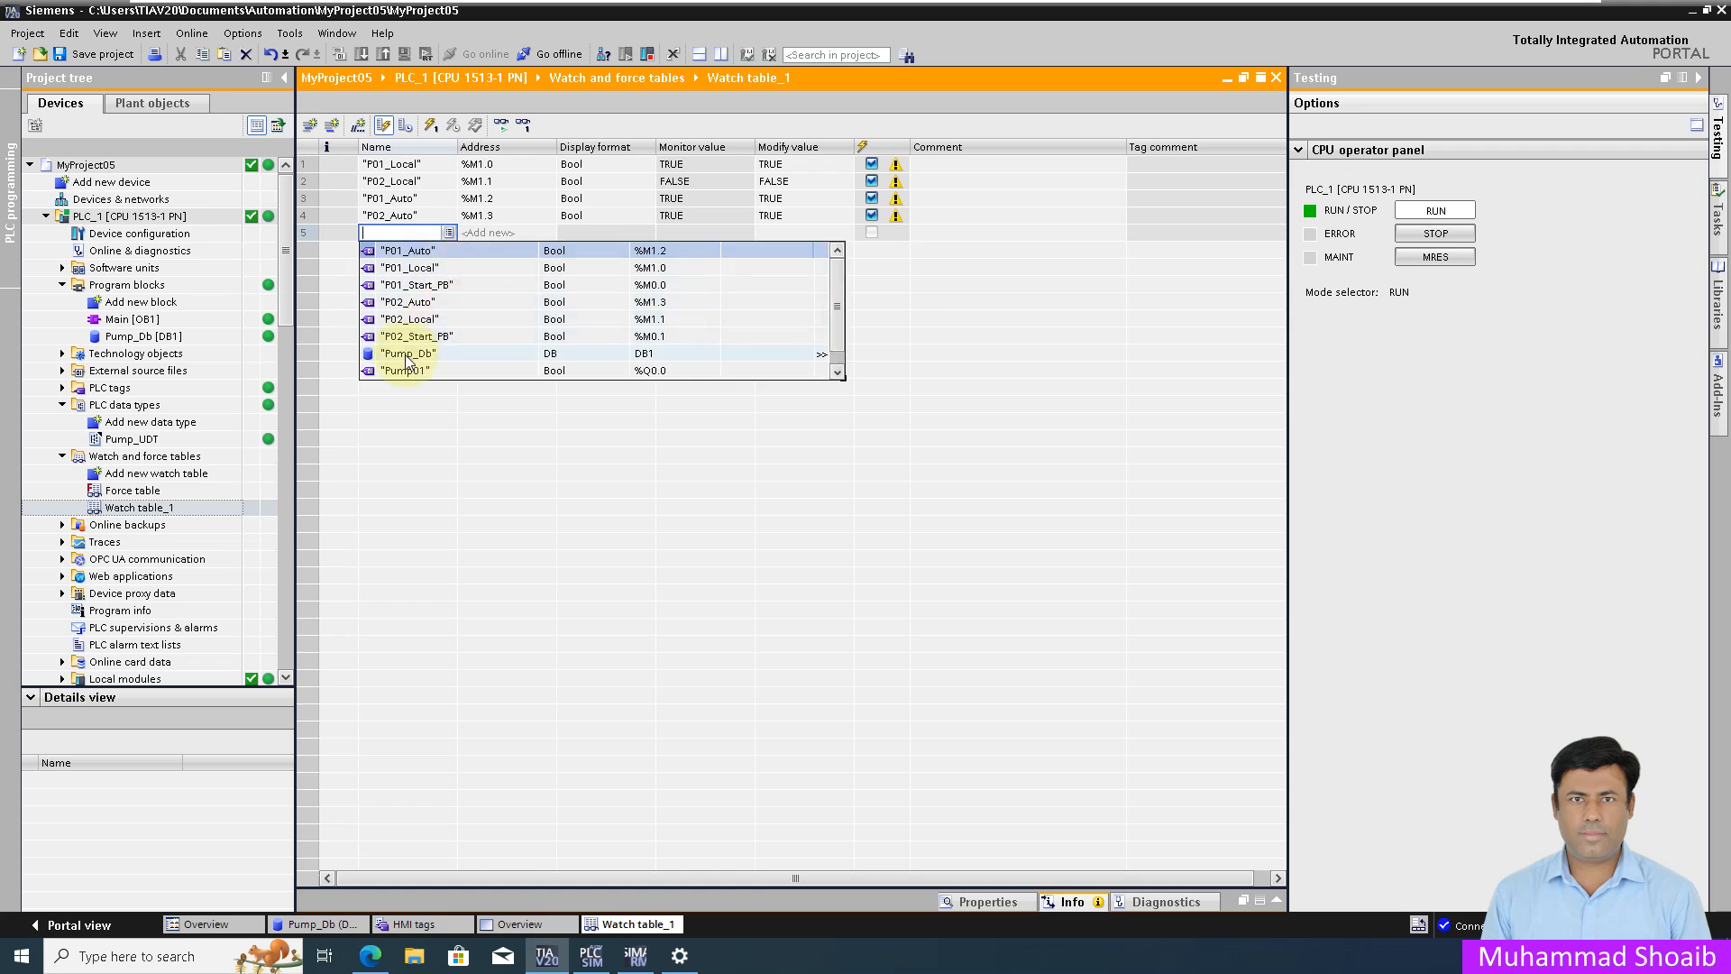
{"action": "left_click", "coordinate": [407, 361]}
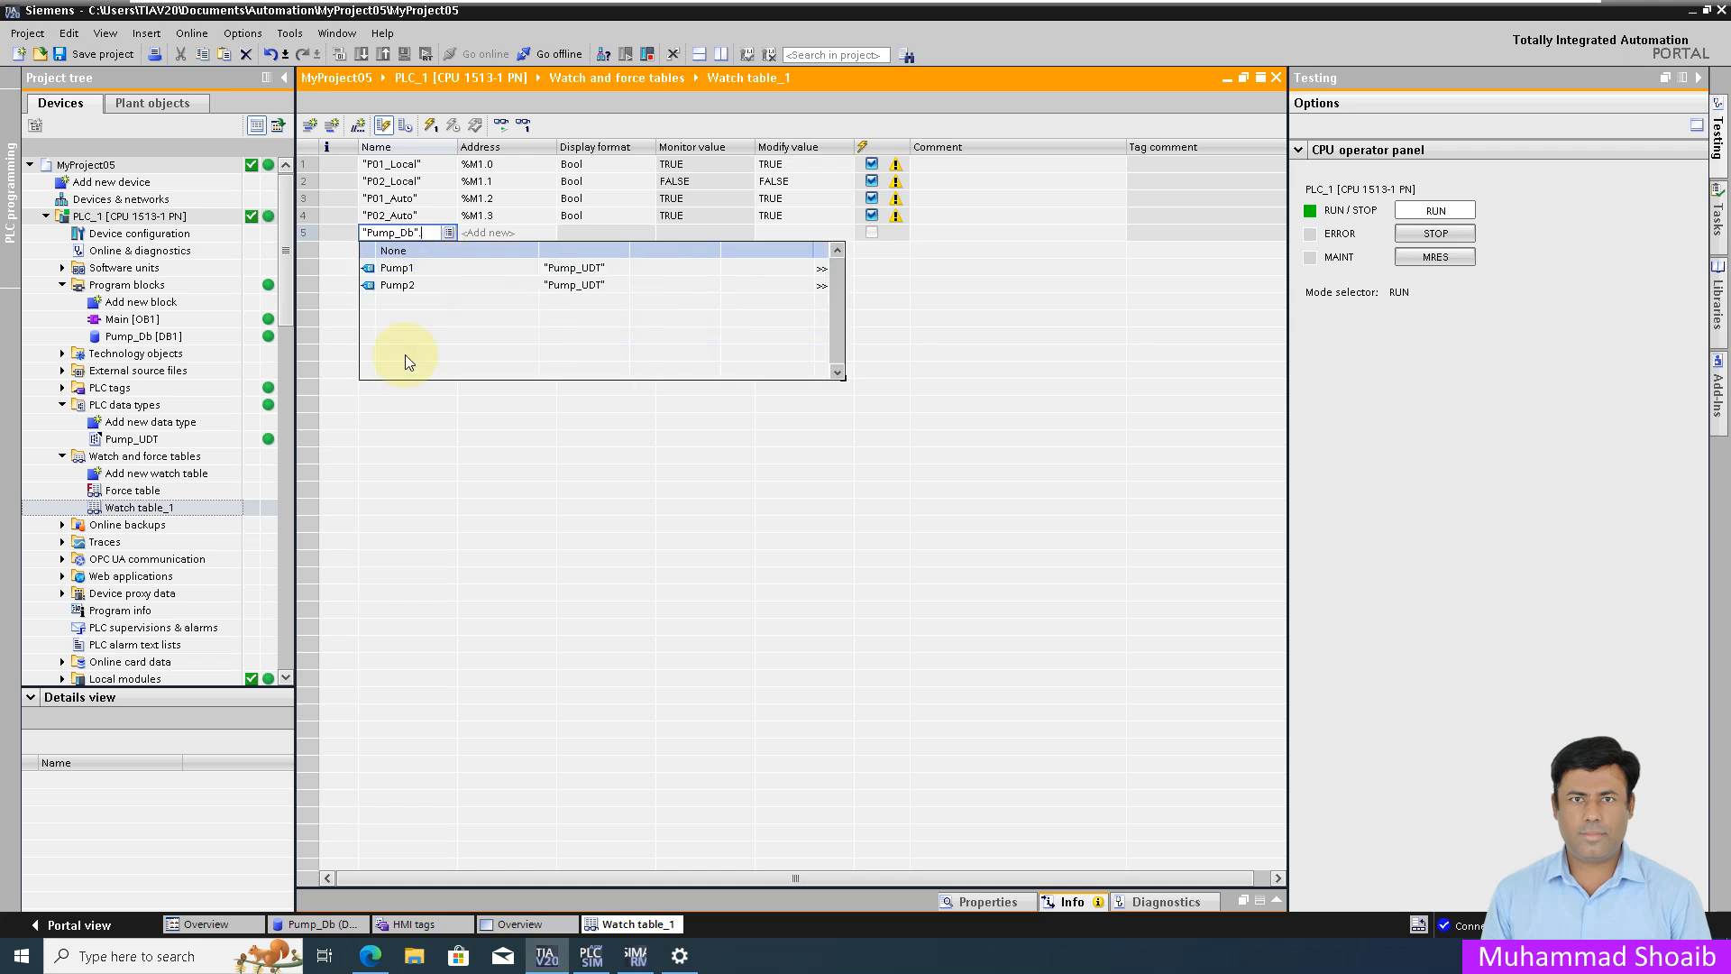
{"action": "left_click", "coordinate": [403, 273]}
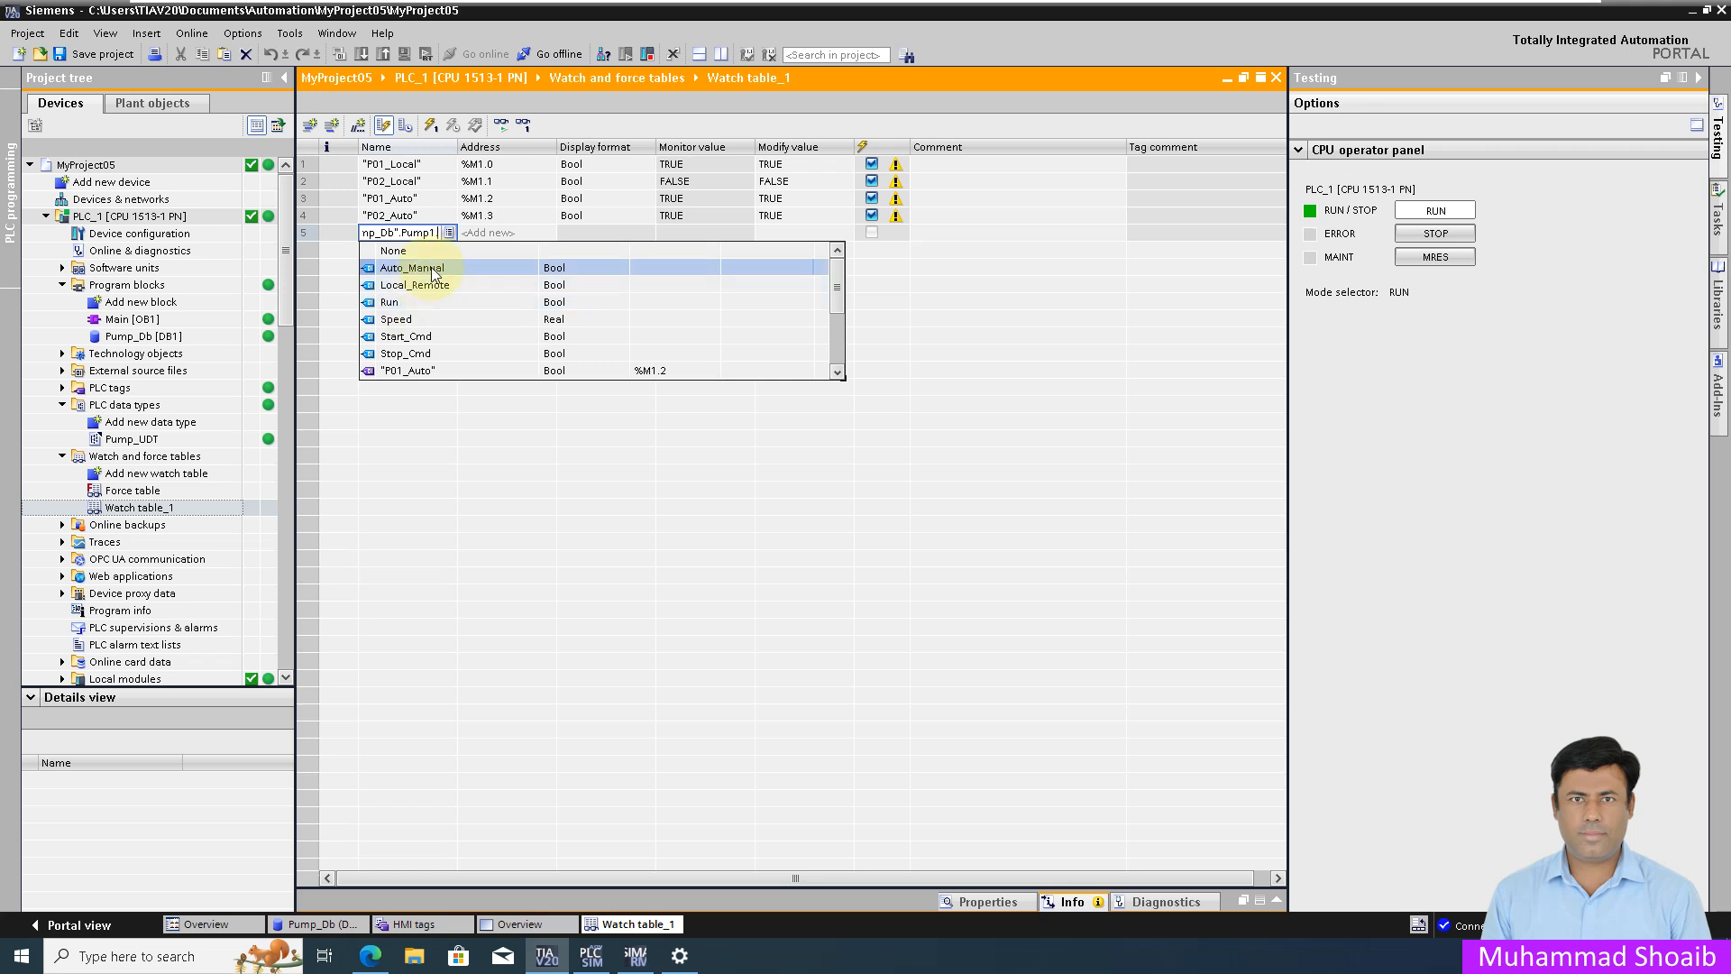
{"action": "left_click", "coordinate": [434, 271]}
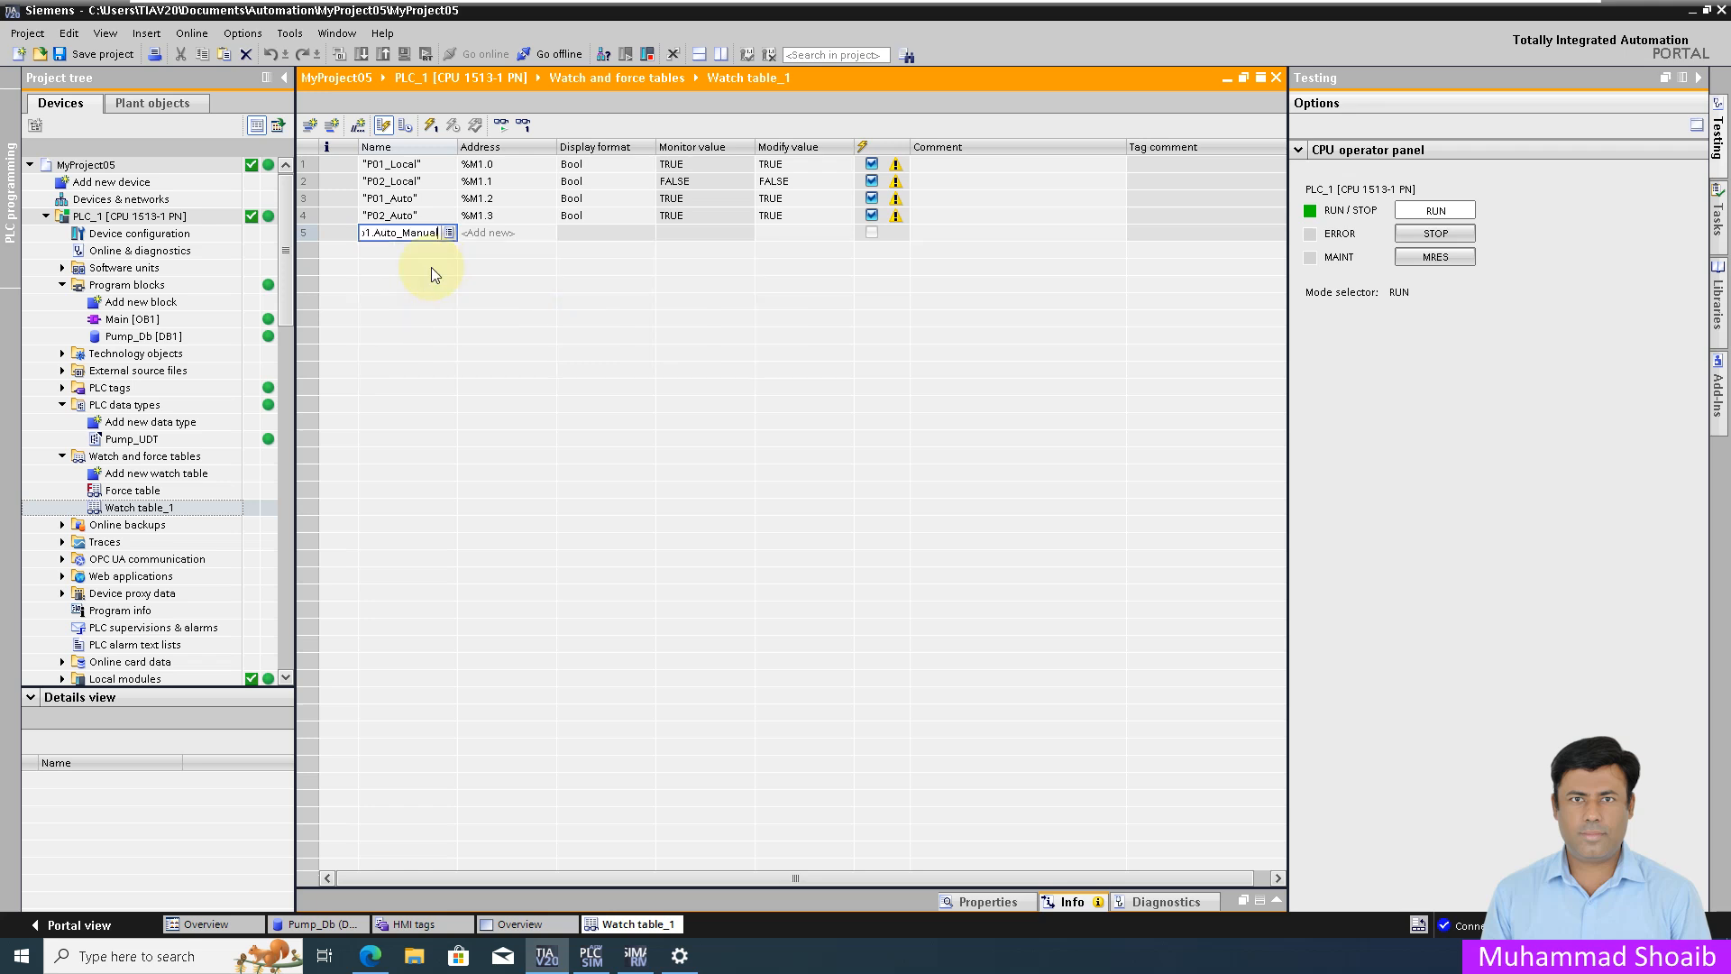
{"action": "key", "text": "Return"}
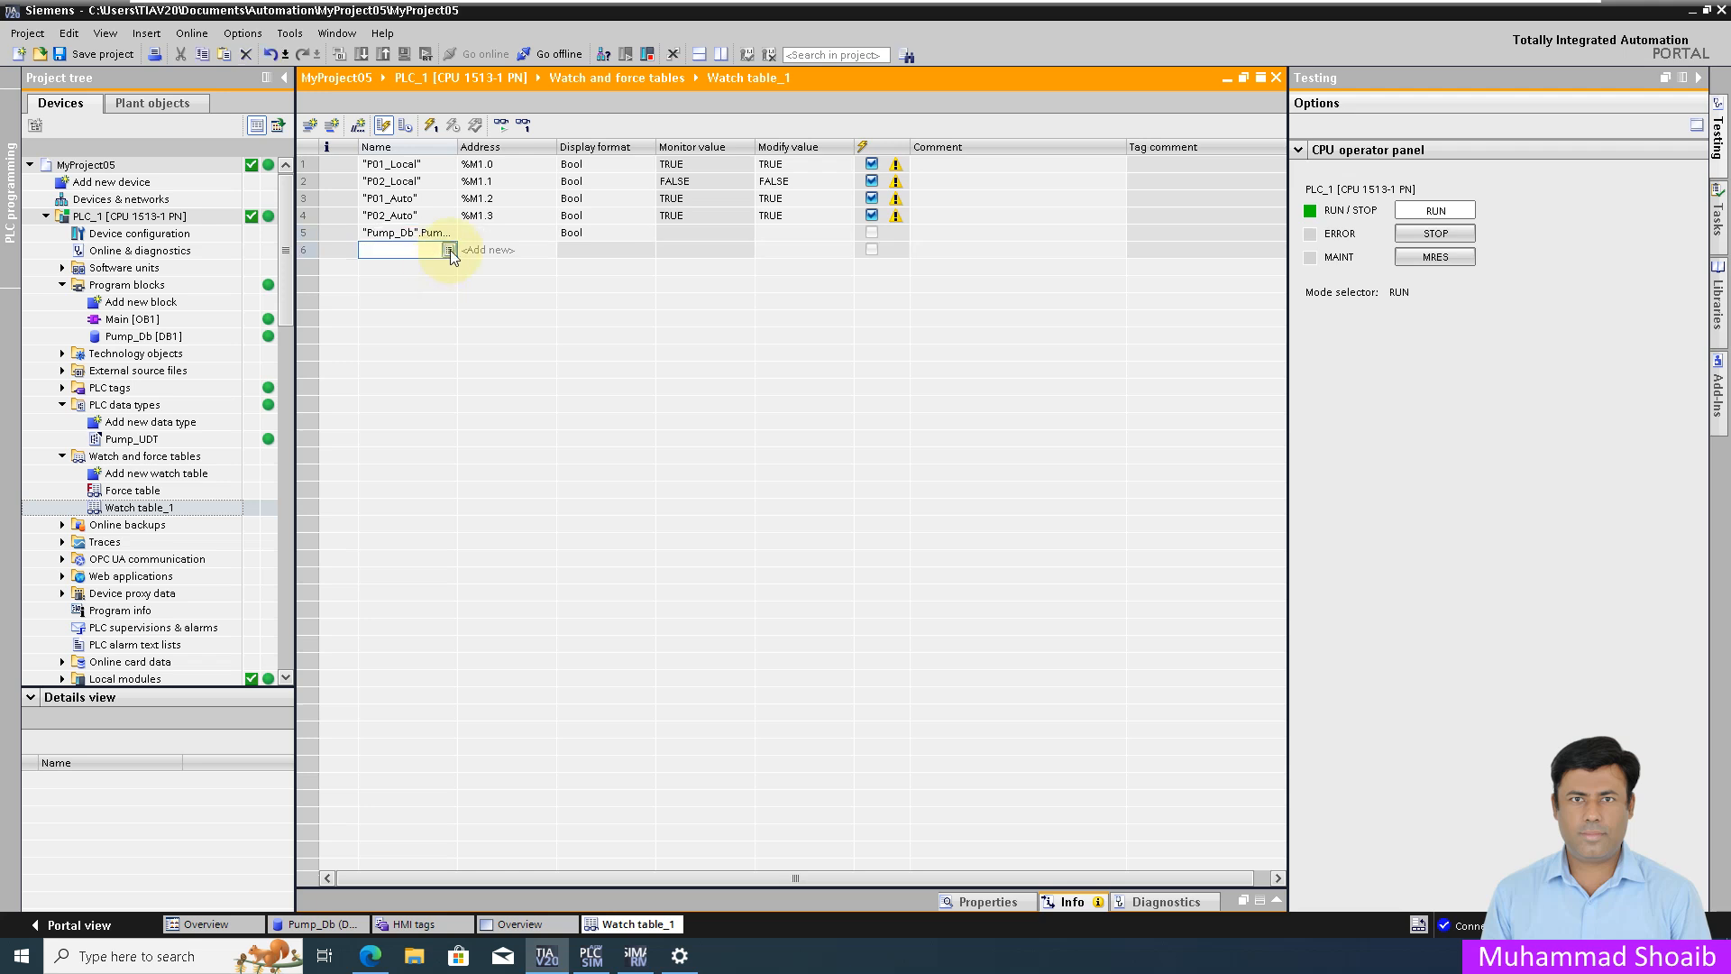
{"action": "left_click", "coordinate": [449, 250]}
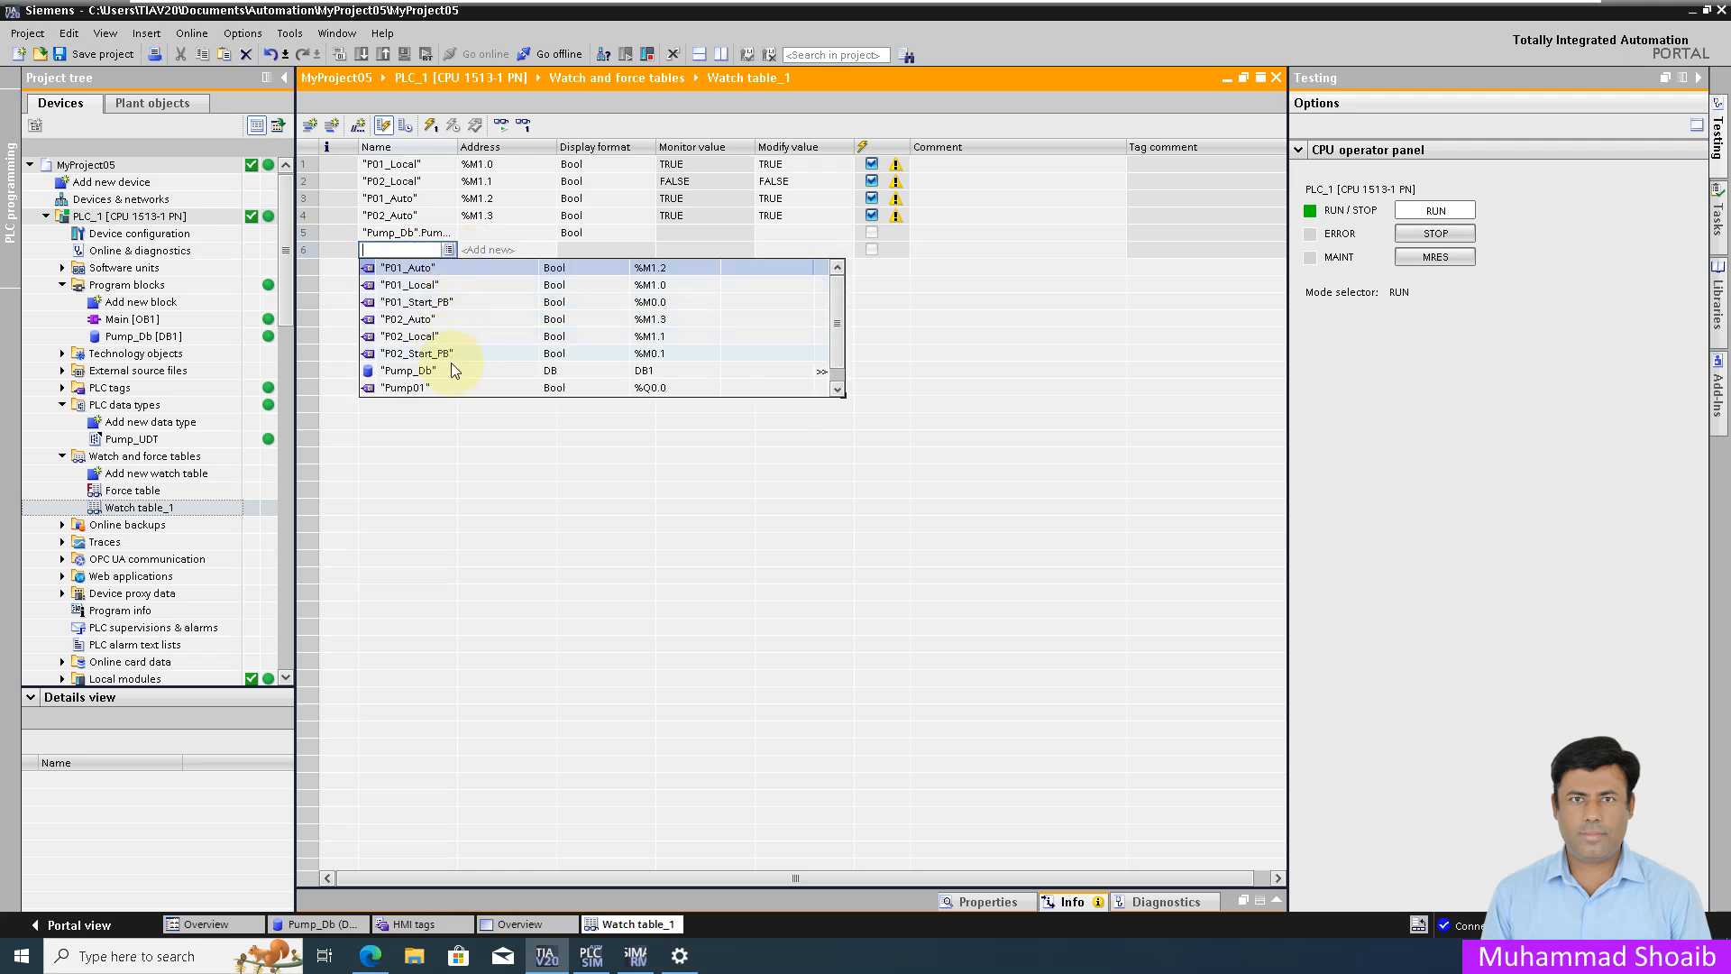
{"action": "left_click", "coordinate": [453, 358]}
{"action": "left_click", "coordinate": [416, 286]}
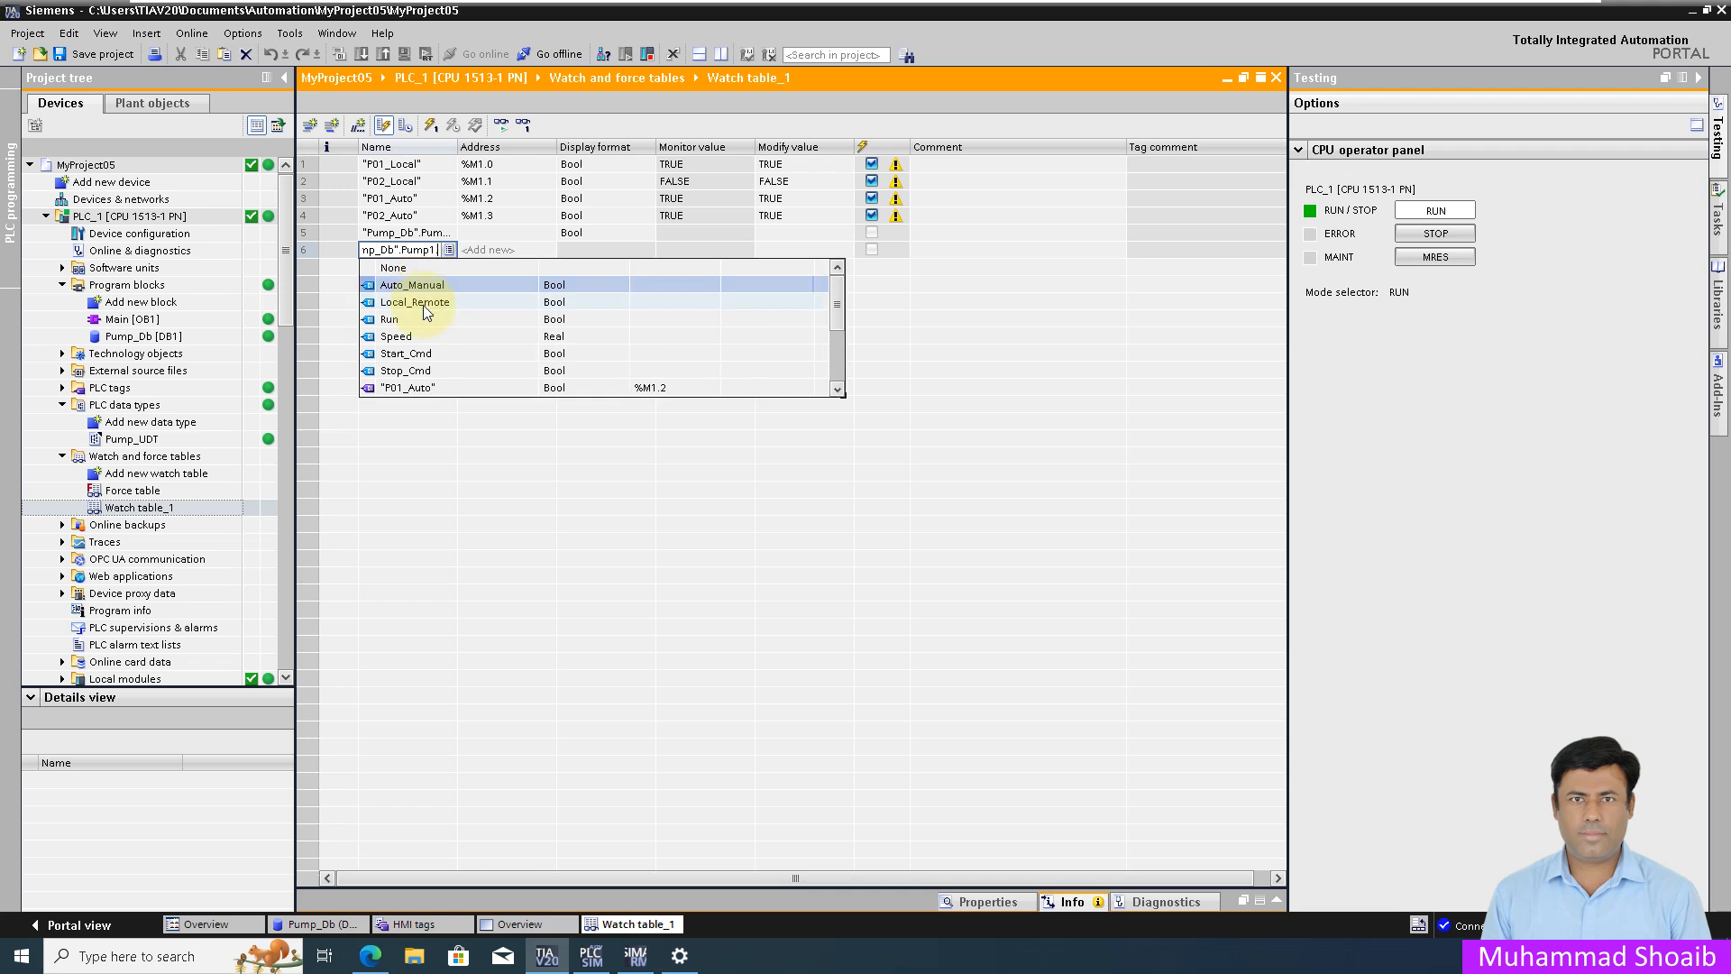
{"action": "left_click", "coordinate": [429, 307]}
{"action": "key", "text": "Return"}
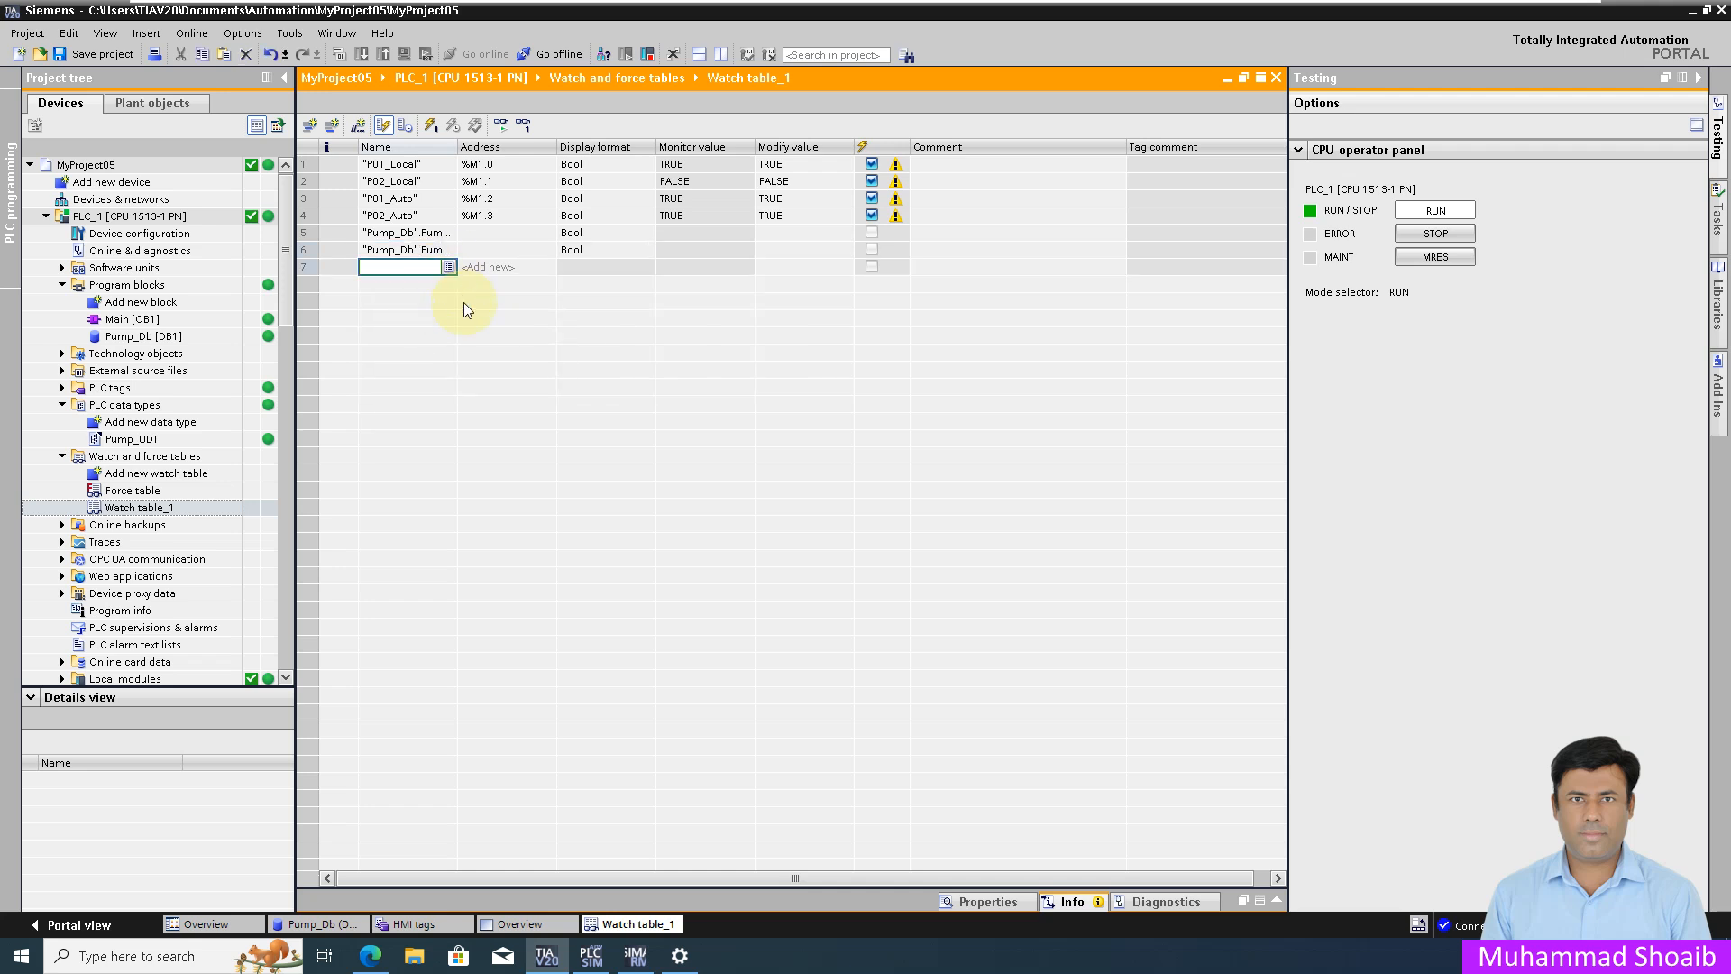
Step: Add Pump_Db.Pump1.Run and Pump_Db.Pump2.Run to rows 7 and 8
{"action": "left_click", "coordinate": [448, 268]}
{"action": "left_click", "coordinate": [408, 388]}
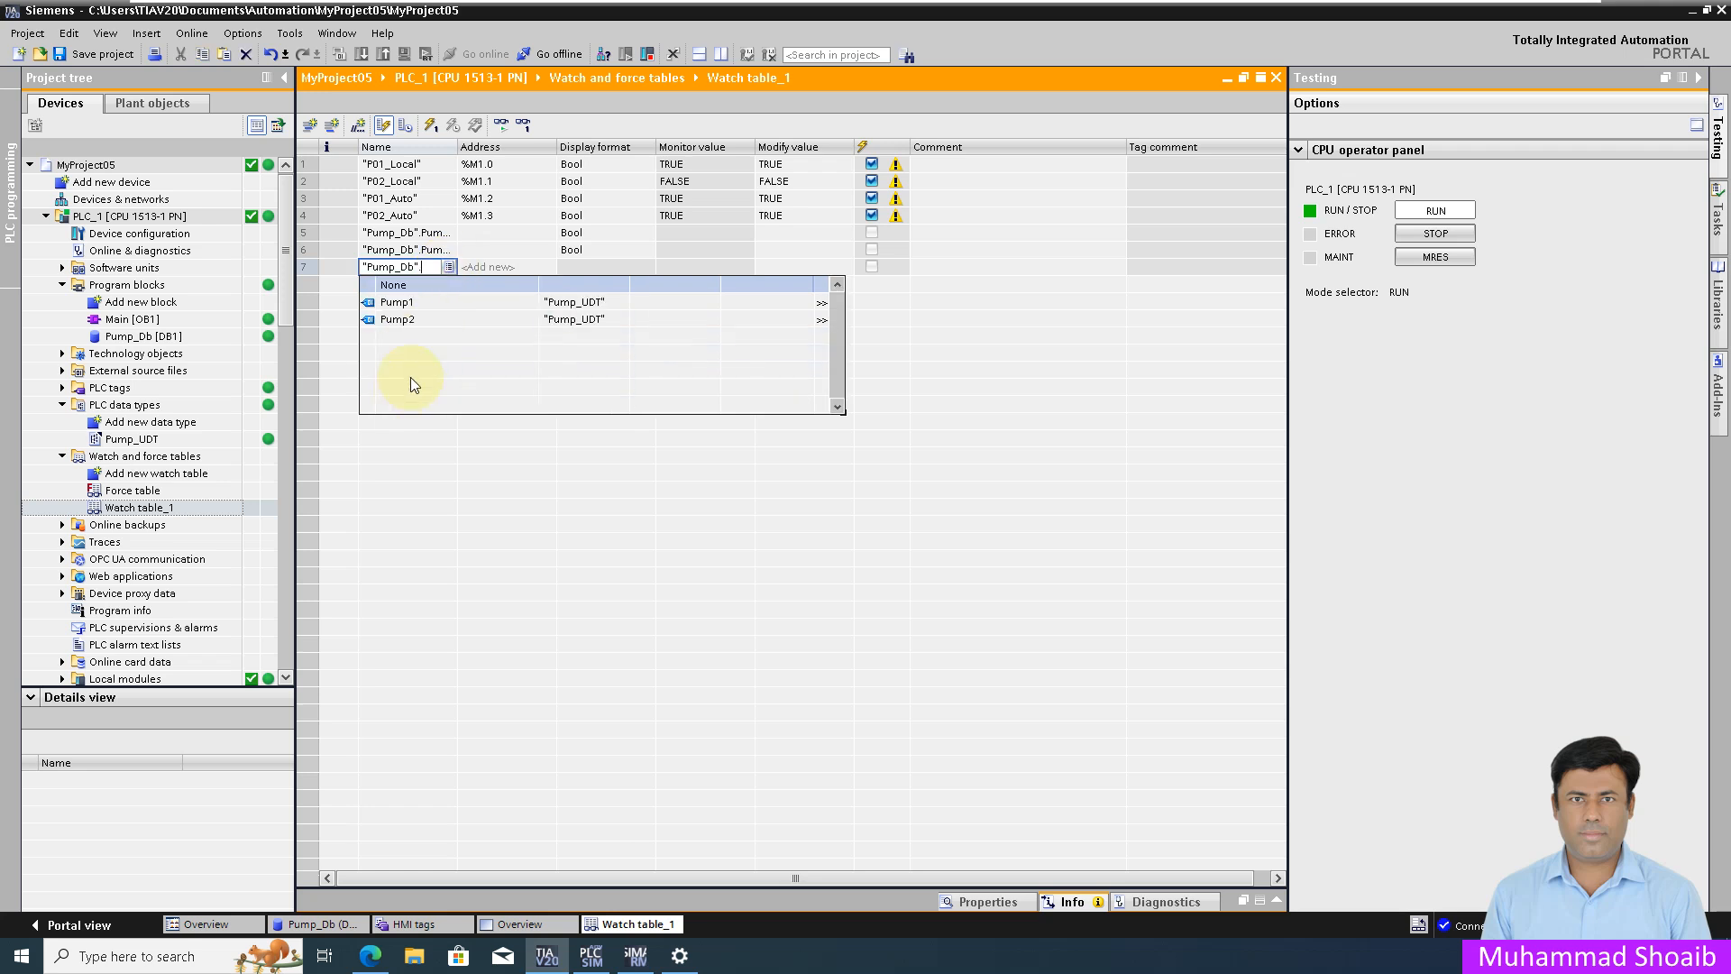
{"action": "left_click", "coordinate": [415, 305]}
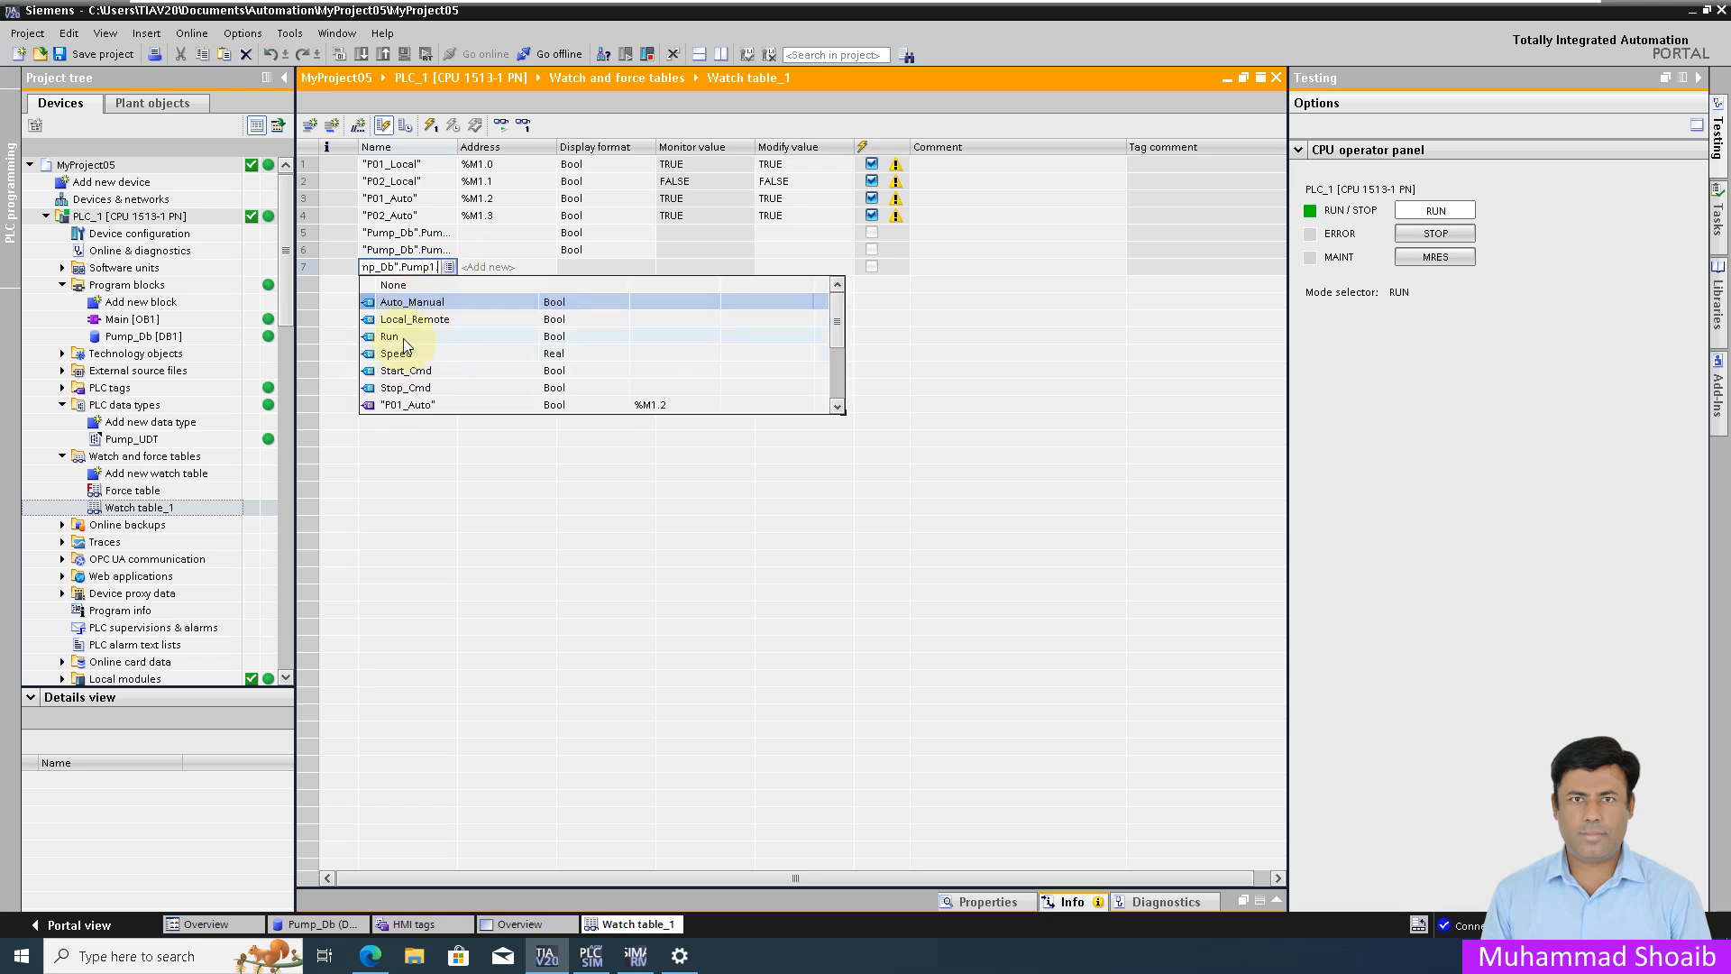
{"action": "left_click", "coordinate": [391, 338]}
{"action": "key", "text": "Return"}
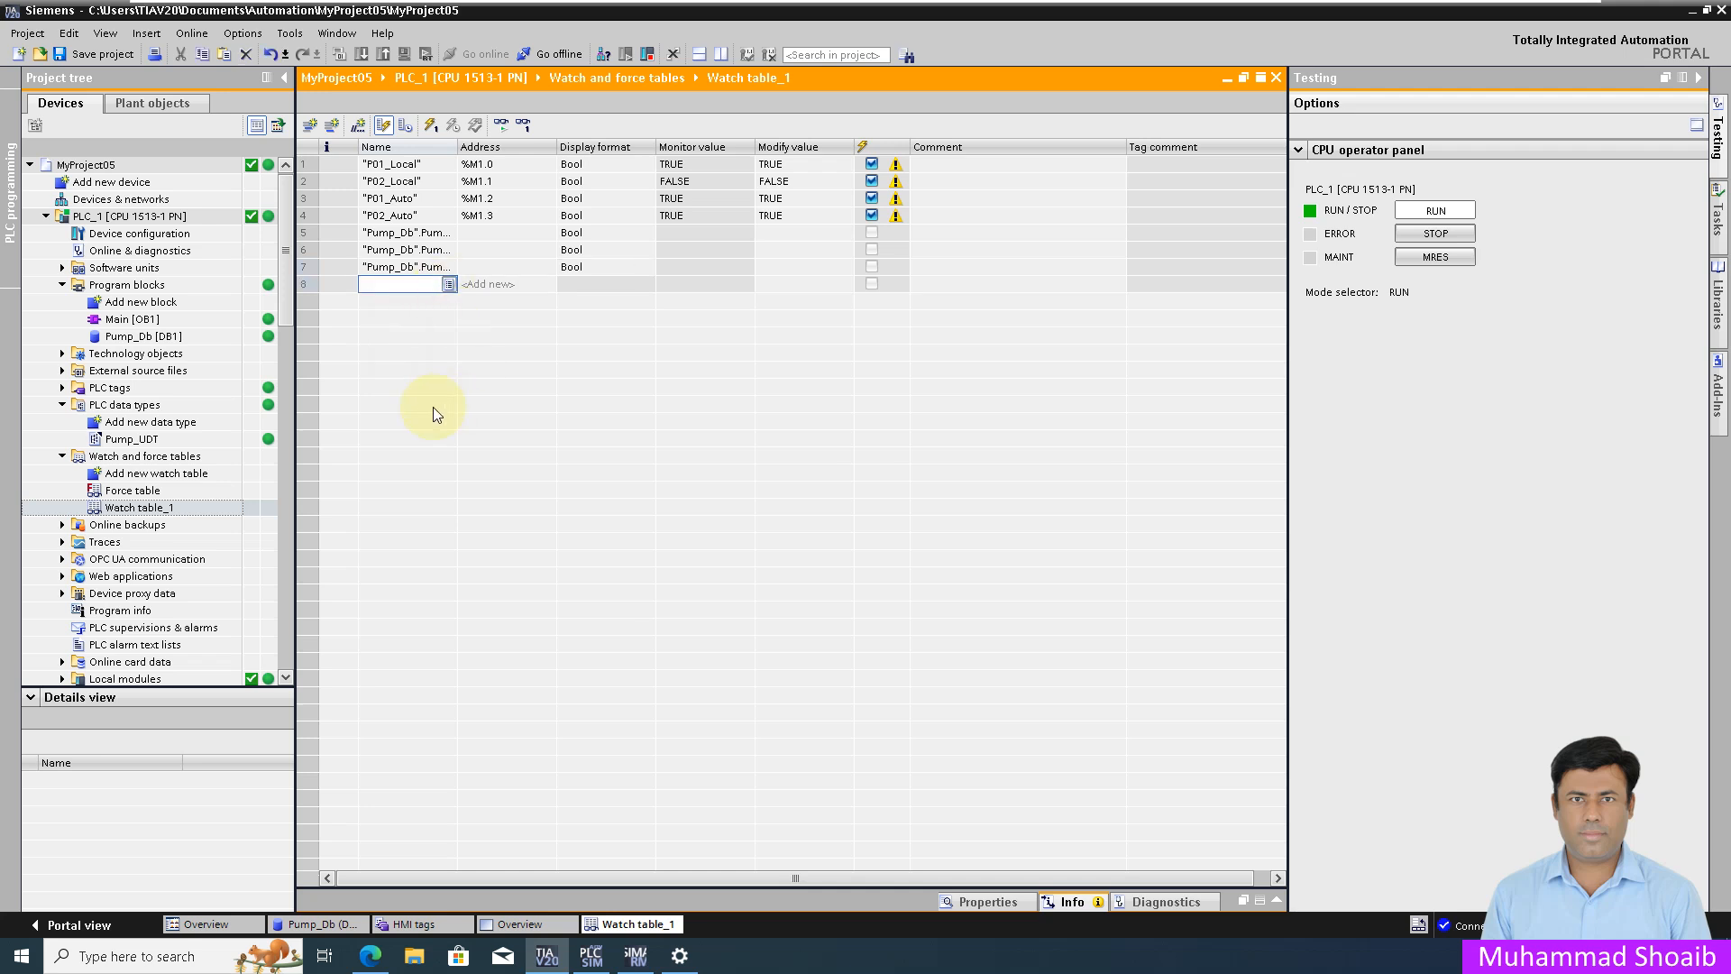
{"action": "left_click", "coordinate": [448, 284]}
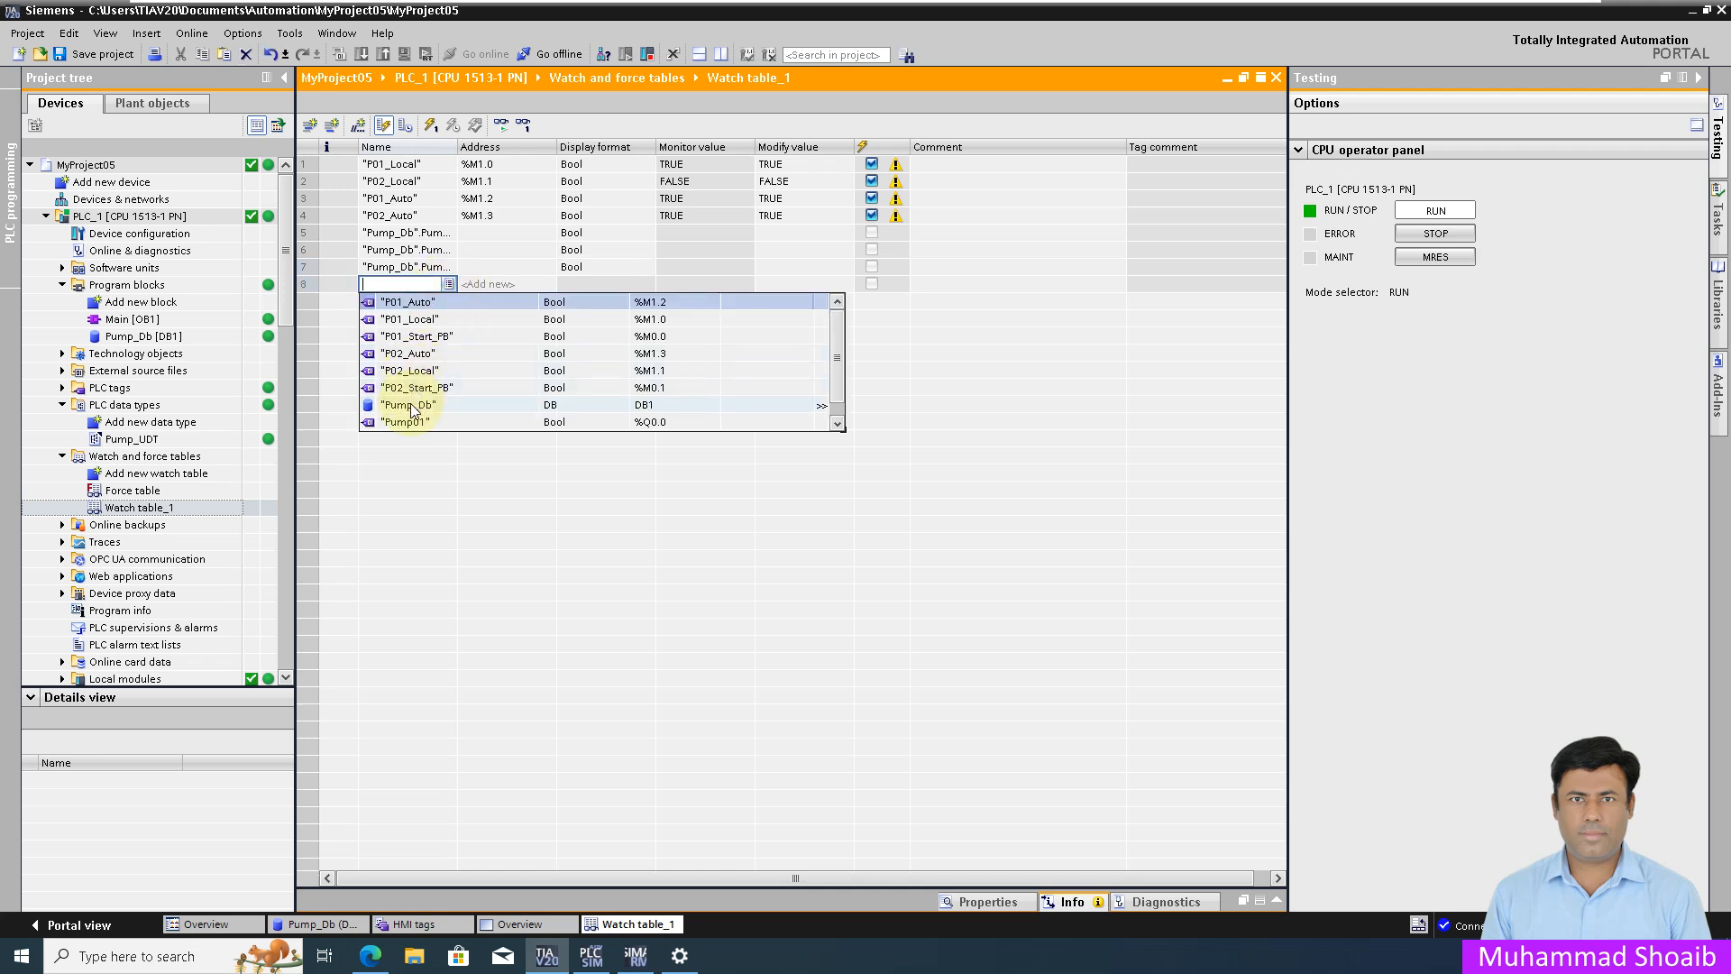
{"action": "left_click", "coordinate": [413, 404]}
{"action": "left_click", "coordinate": [417, 335]}
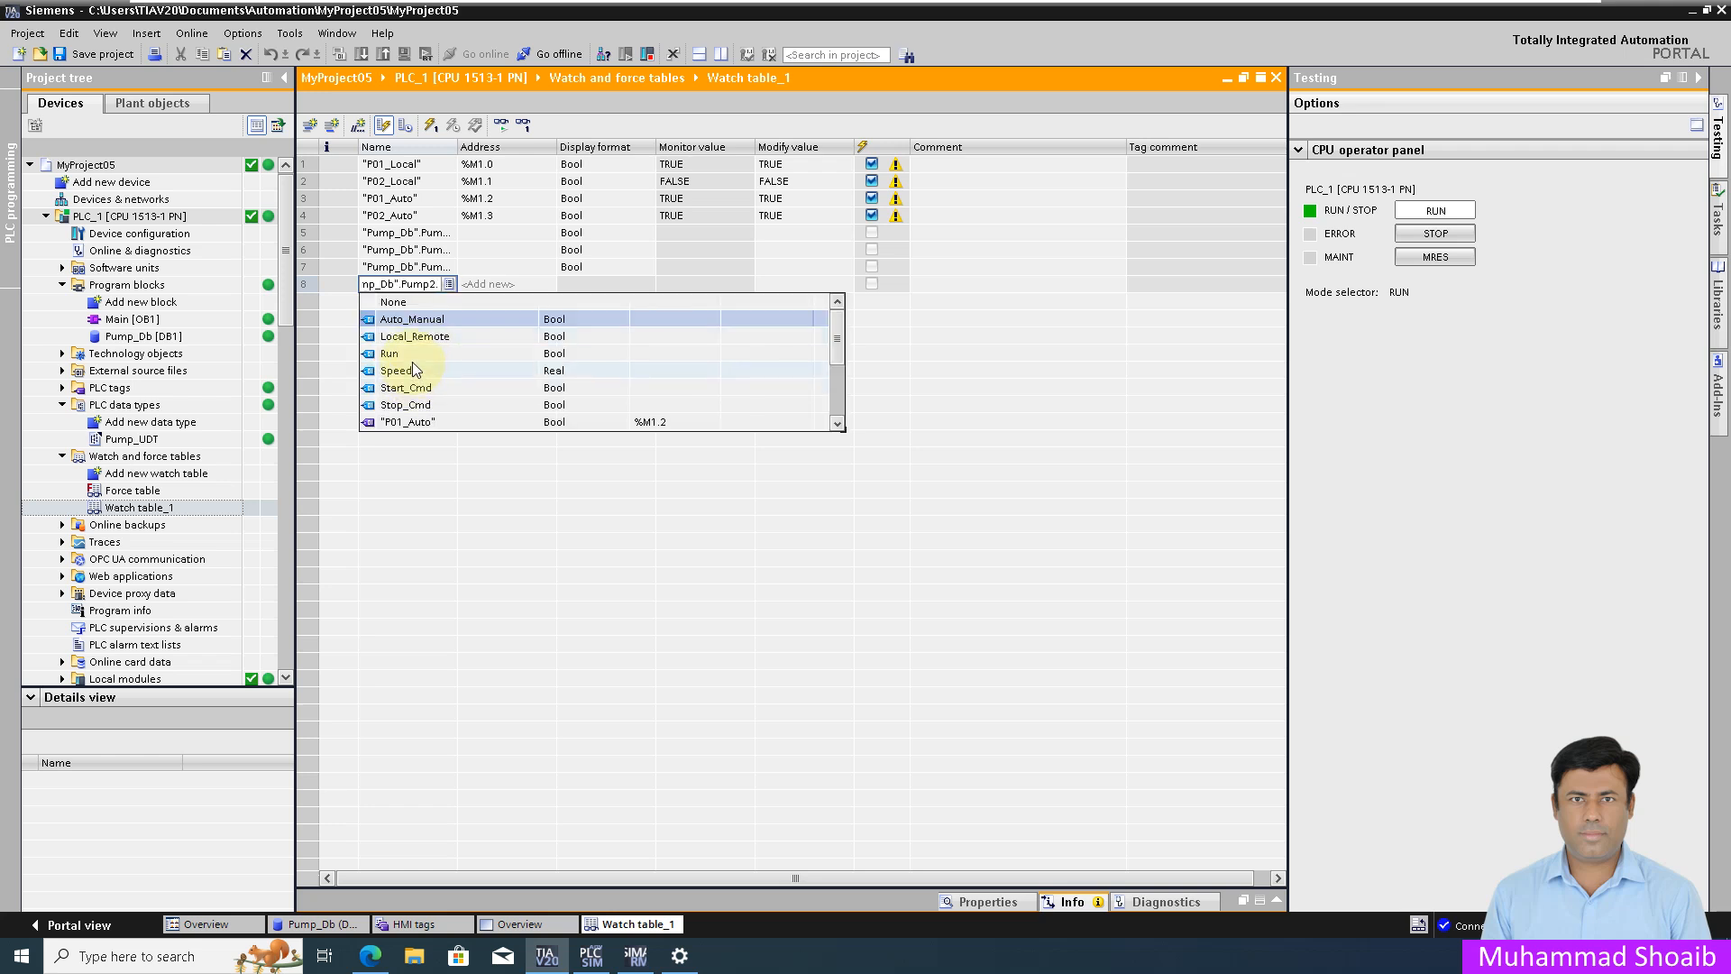
{"action": "left_click", "coordinate": [413, 359]}
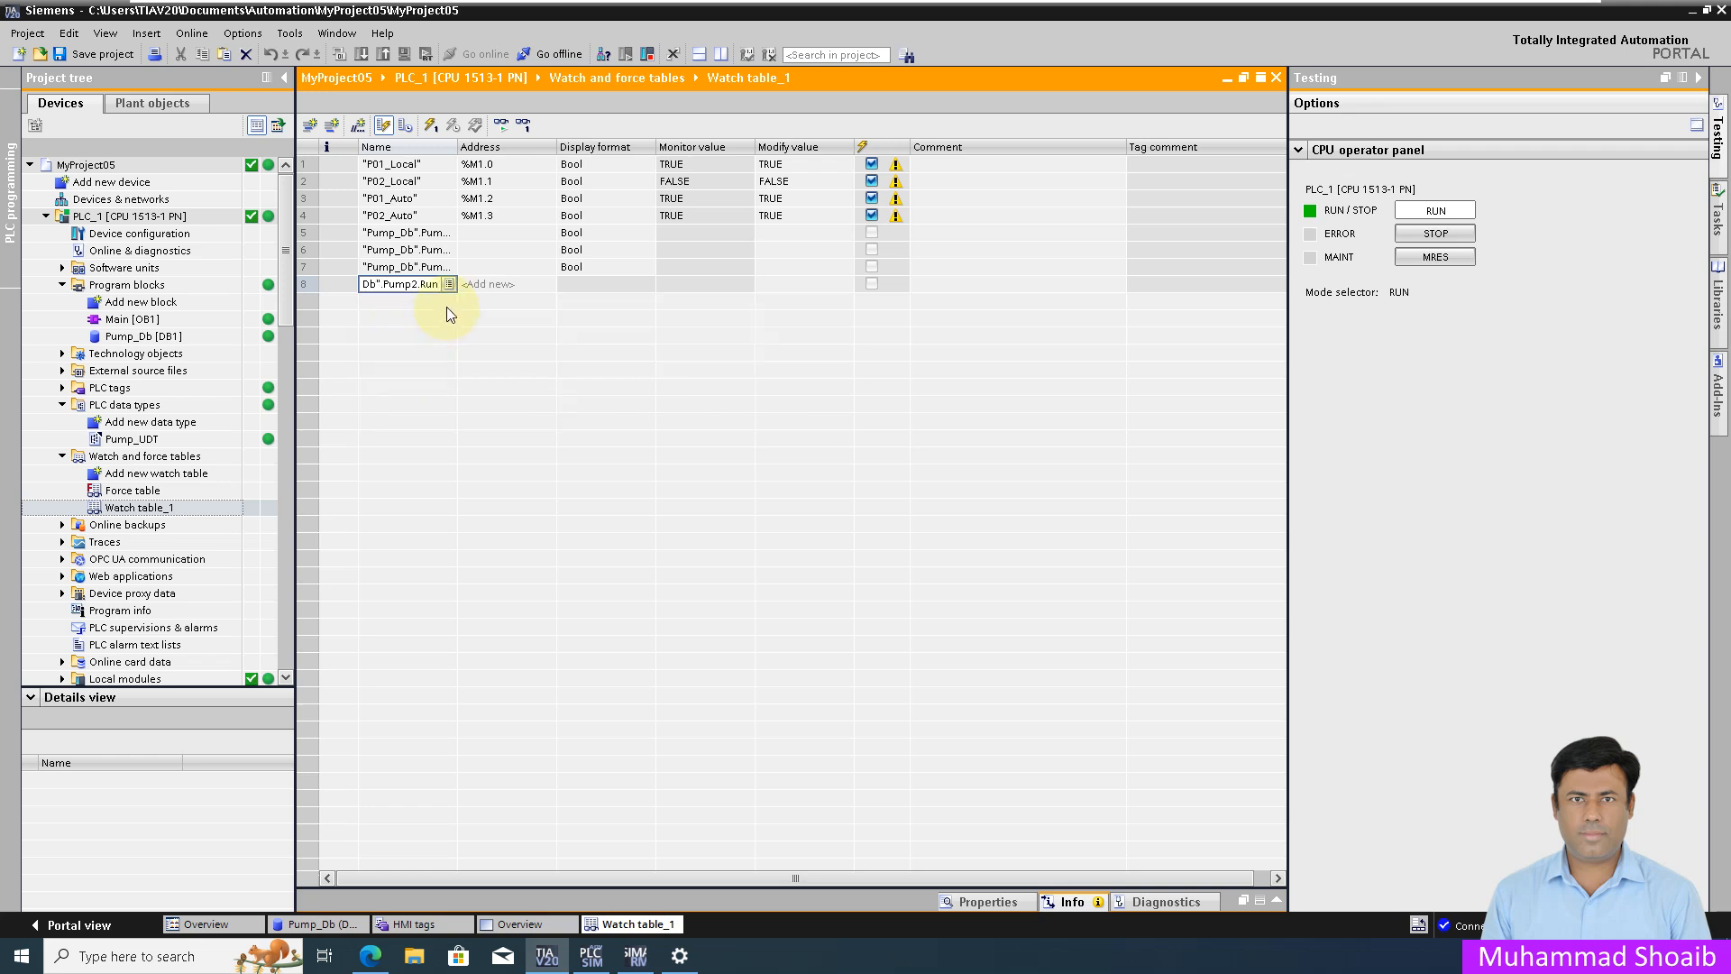
{"action": "key", "text": "Return"}
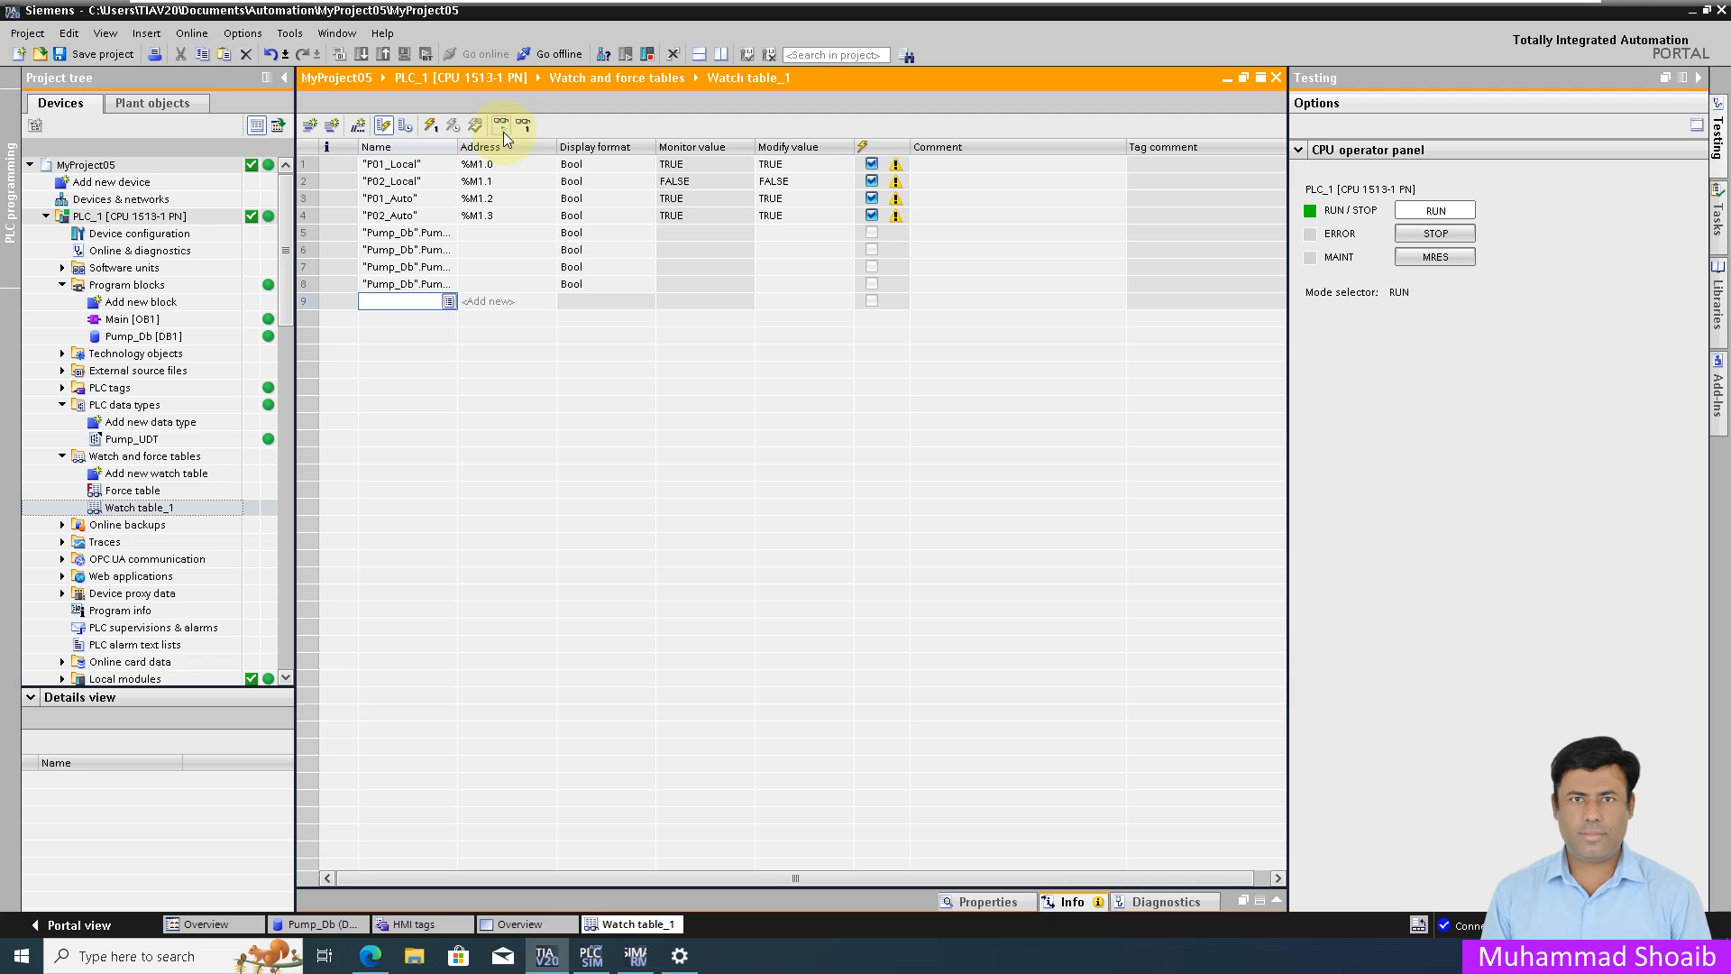
Step: Monitor all watch entries online and place the runtime browser beside the watch table
{"action": "left_click", "coordinate": [503, 132]}
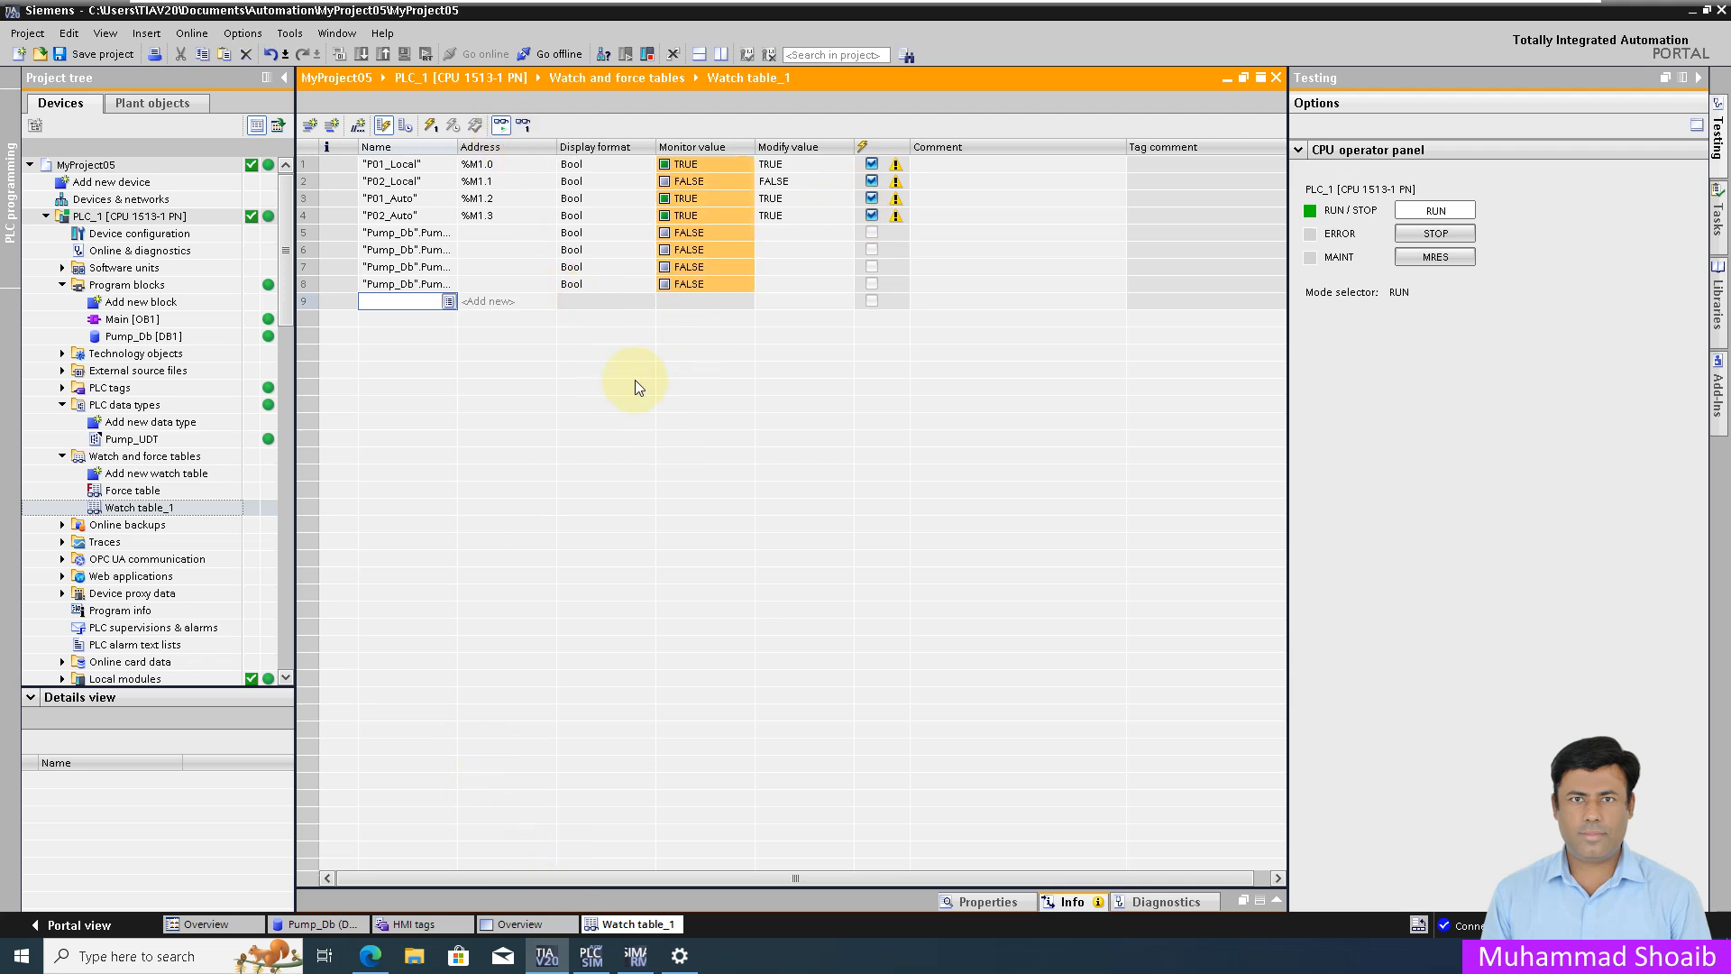
{"action": "left_click_drag", "start_coordinate": [860, 8], "coordinate": [1, 117]}
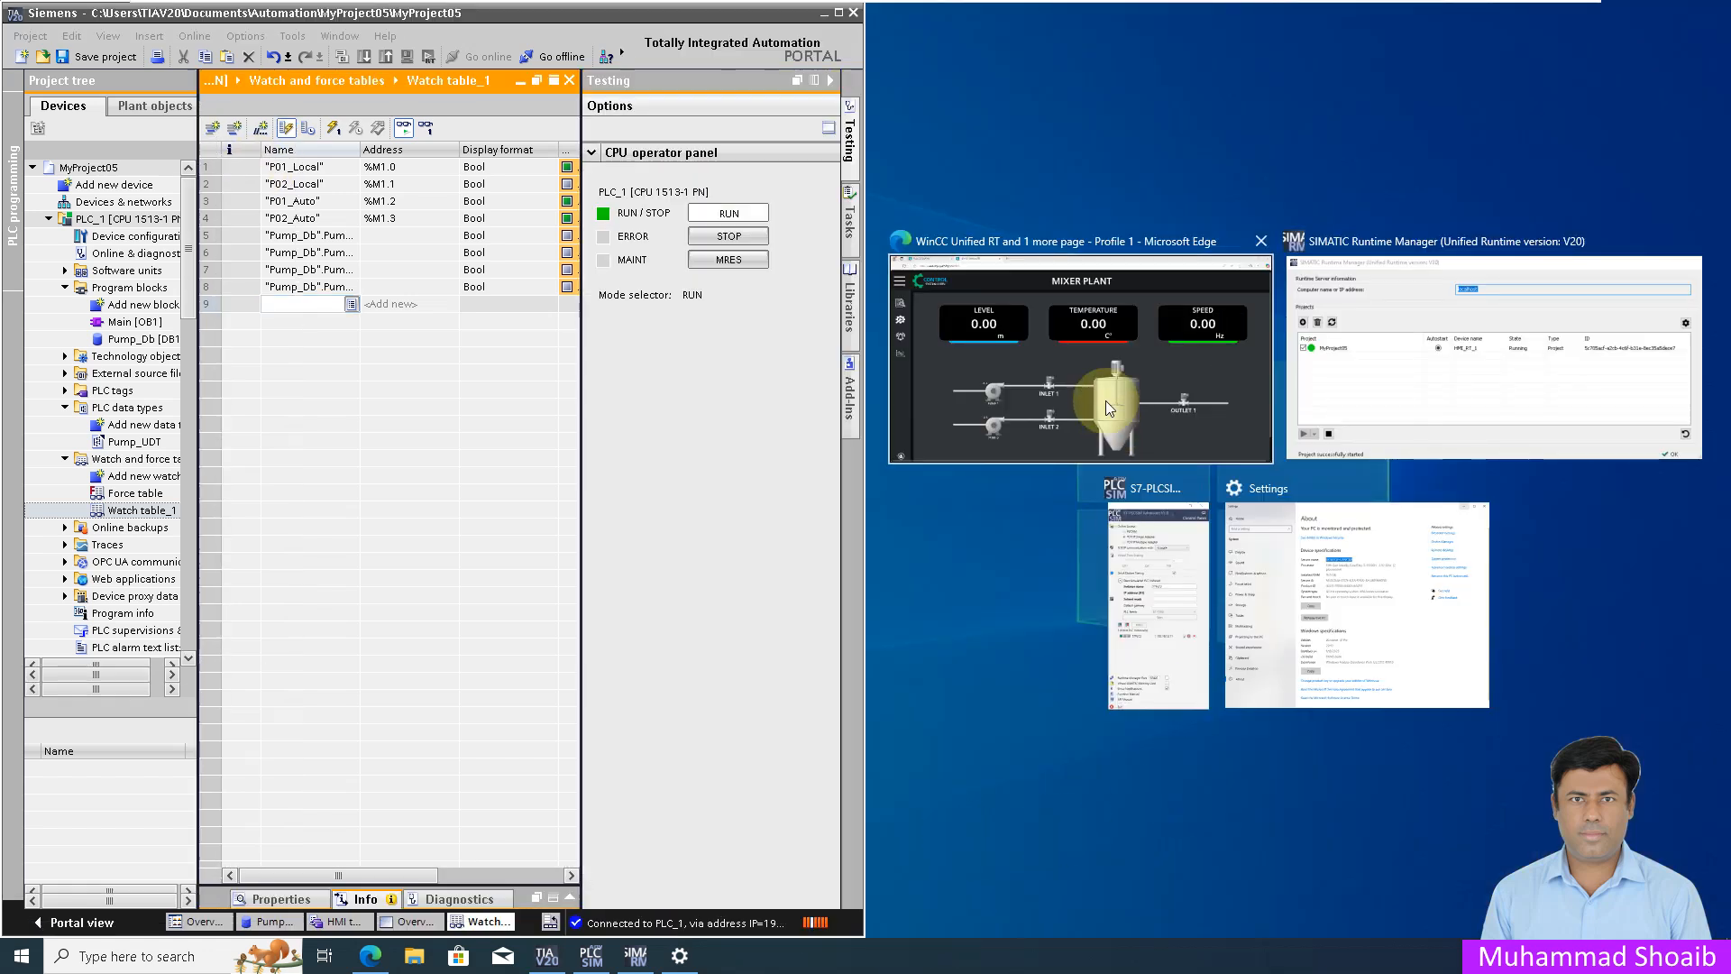
{"action": "left_click", "coordinate": [1100, 382]}
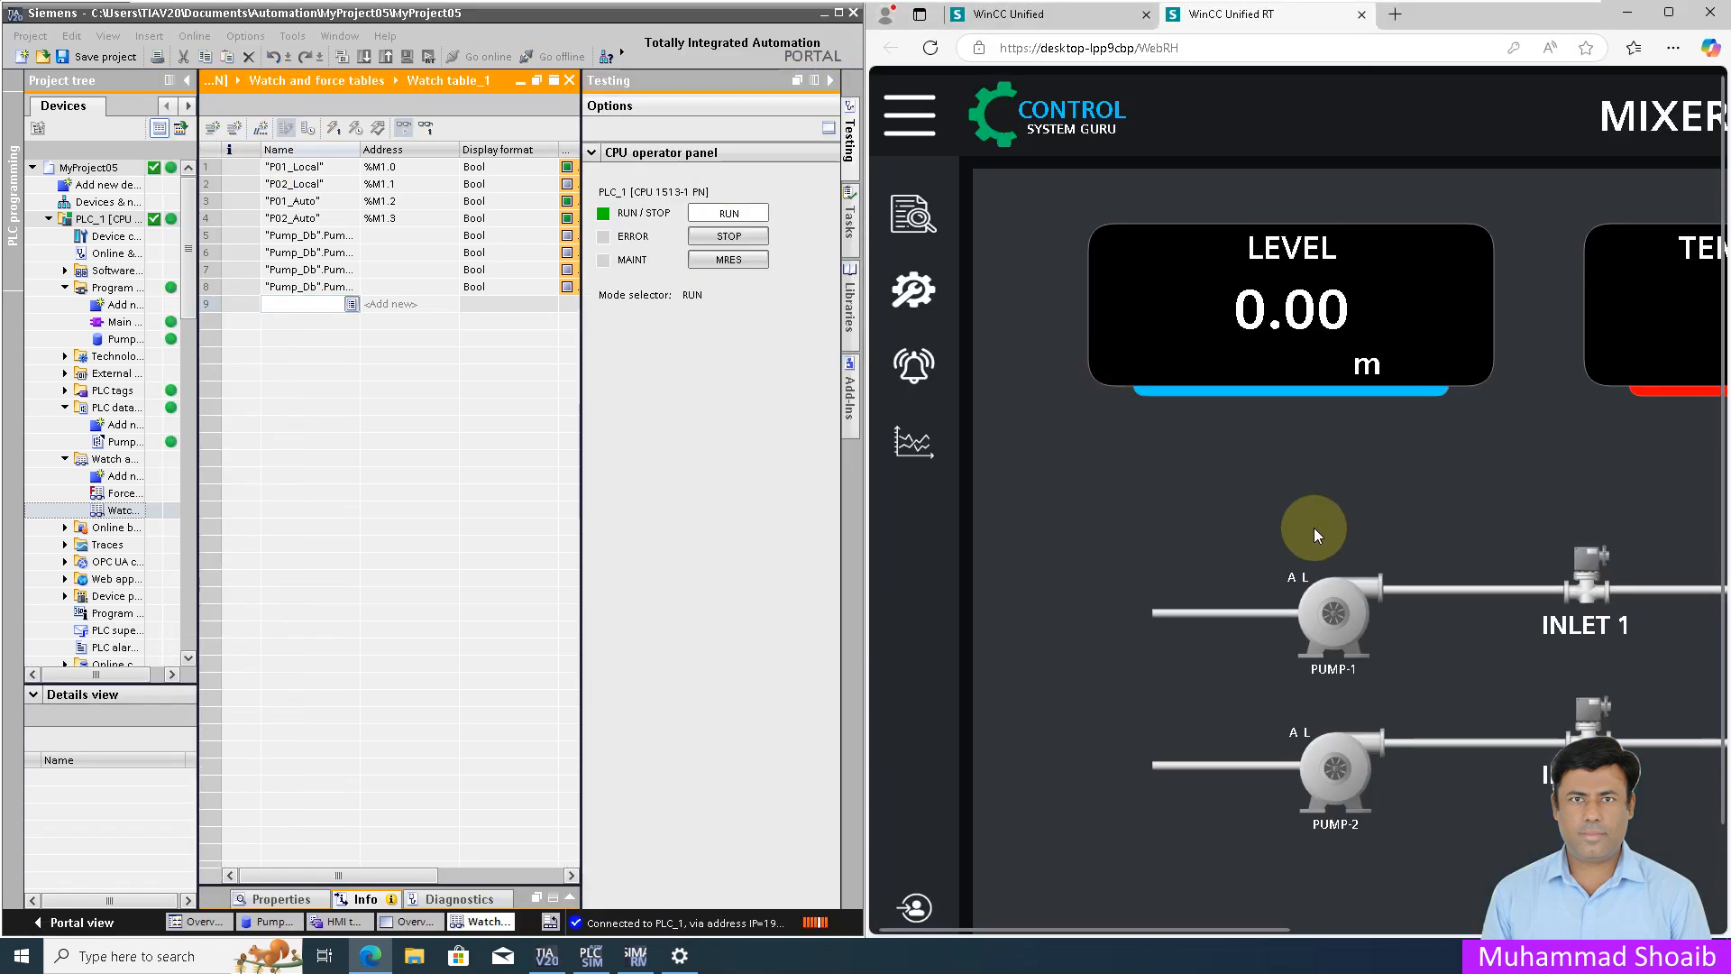
Step: Scroll the watch table sideways to check values and maximize the TIA Portal window
{"action": "left_click_drag", "start_coordinate": [1188, 929], "coordinate": [1230, 942]}
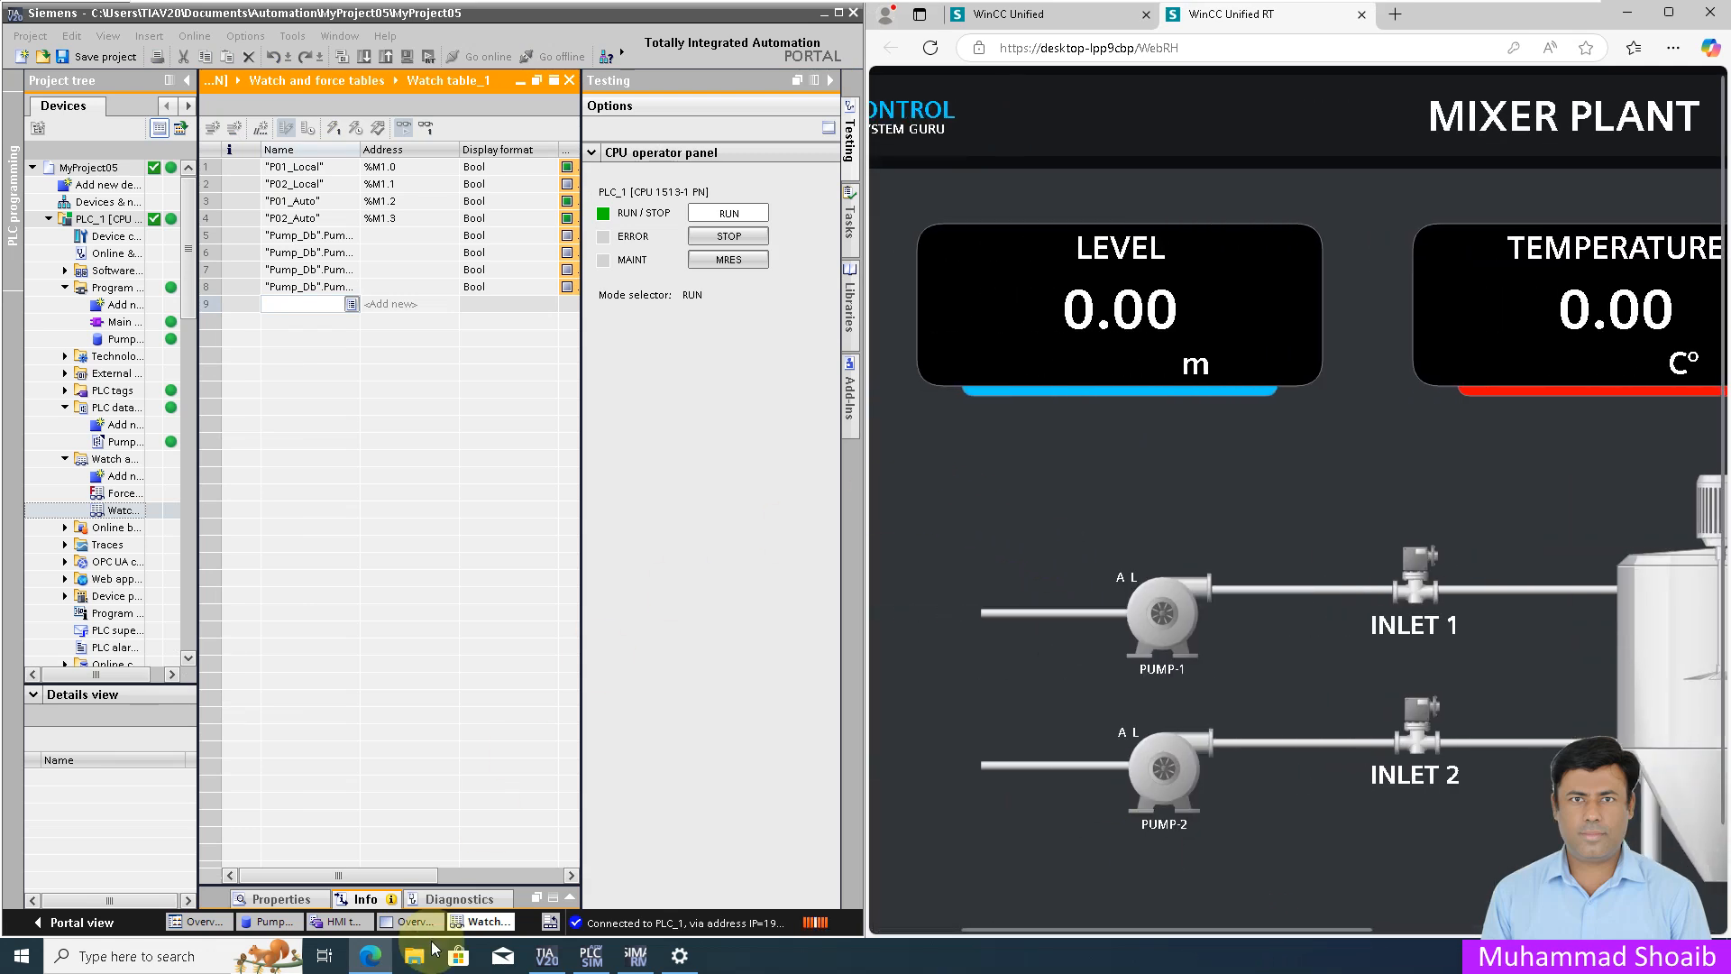
{"action": "left_click_drag", "start_coordinate": [389, 873], "coordinate": [409, 869]}
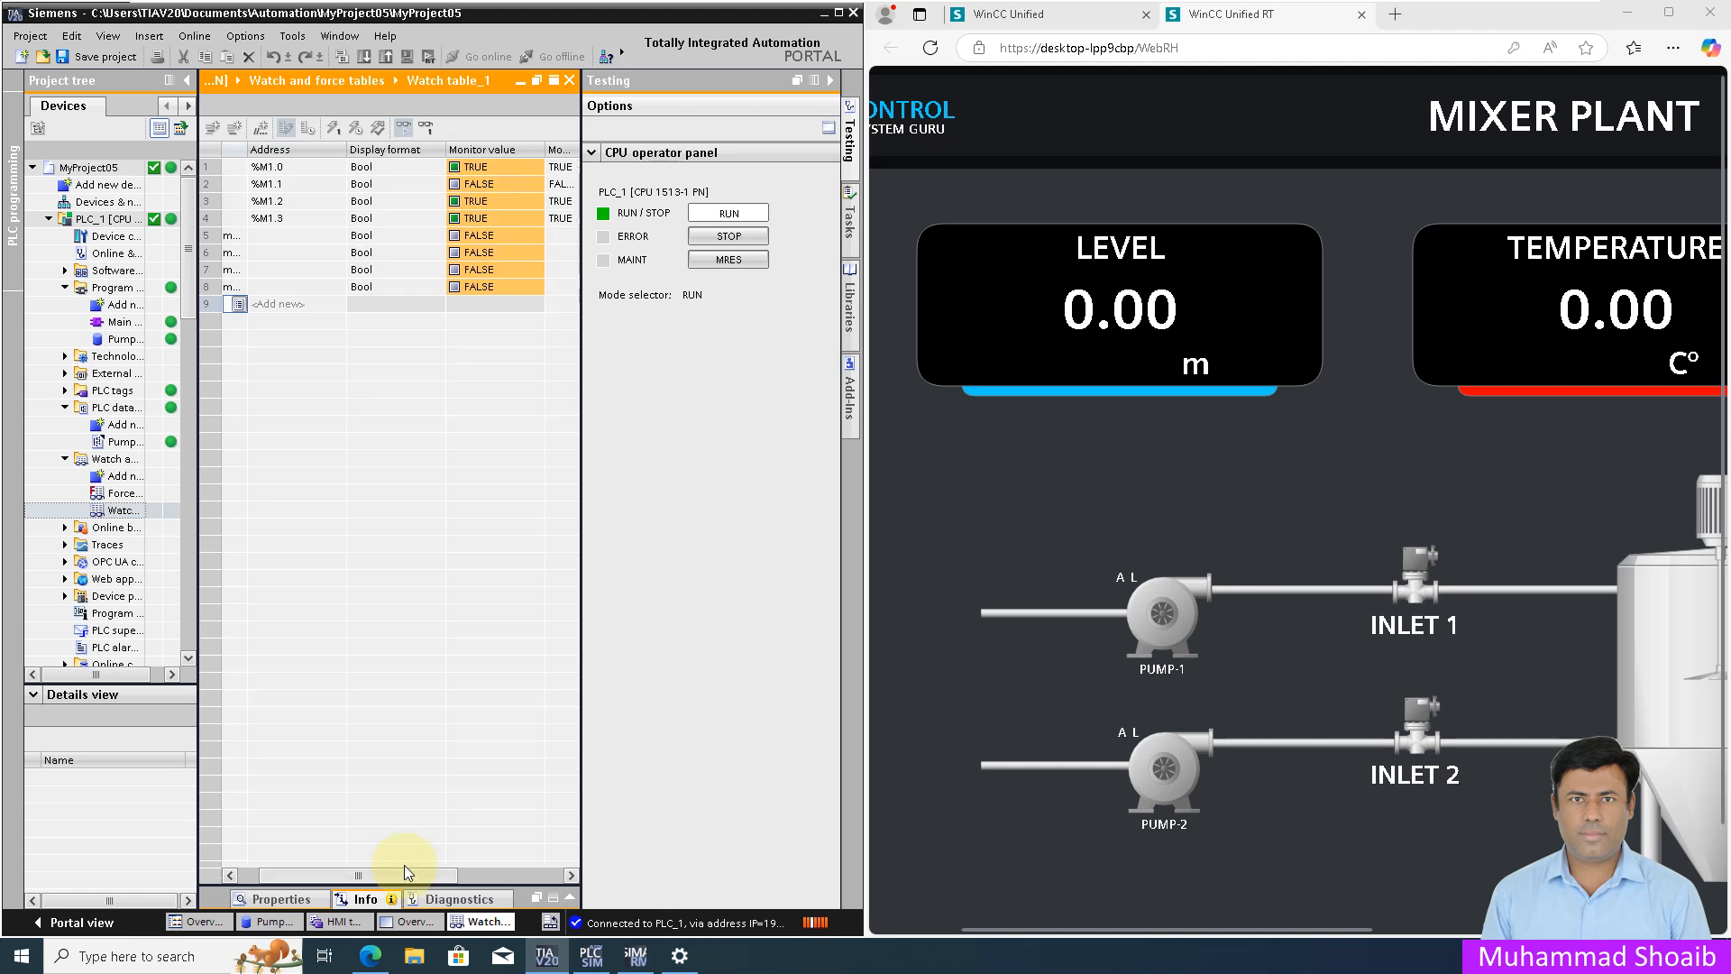
{"action": "left_click_drag", "start_coordinate": [353, 874], "coordinate": [273, 888]}
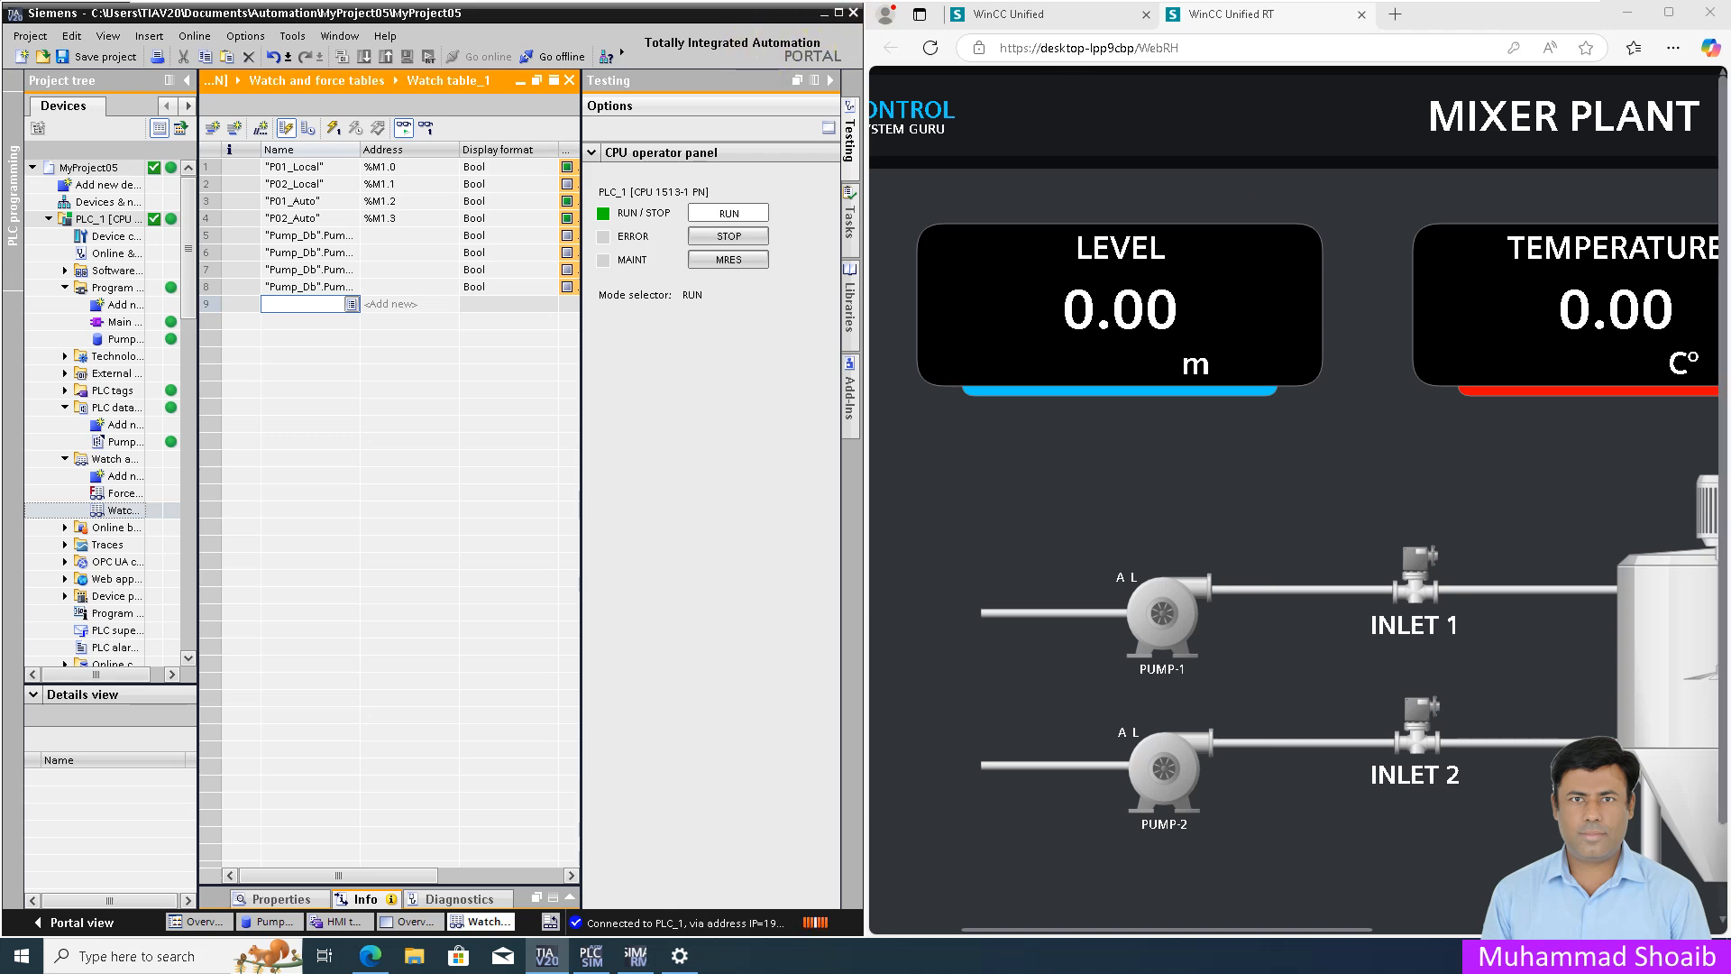
{"action": "double_click", "coordinate": [728, 9]}
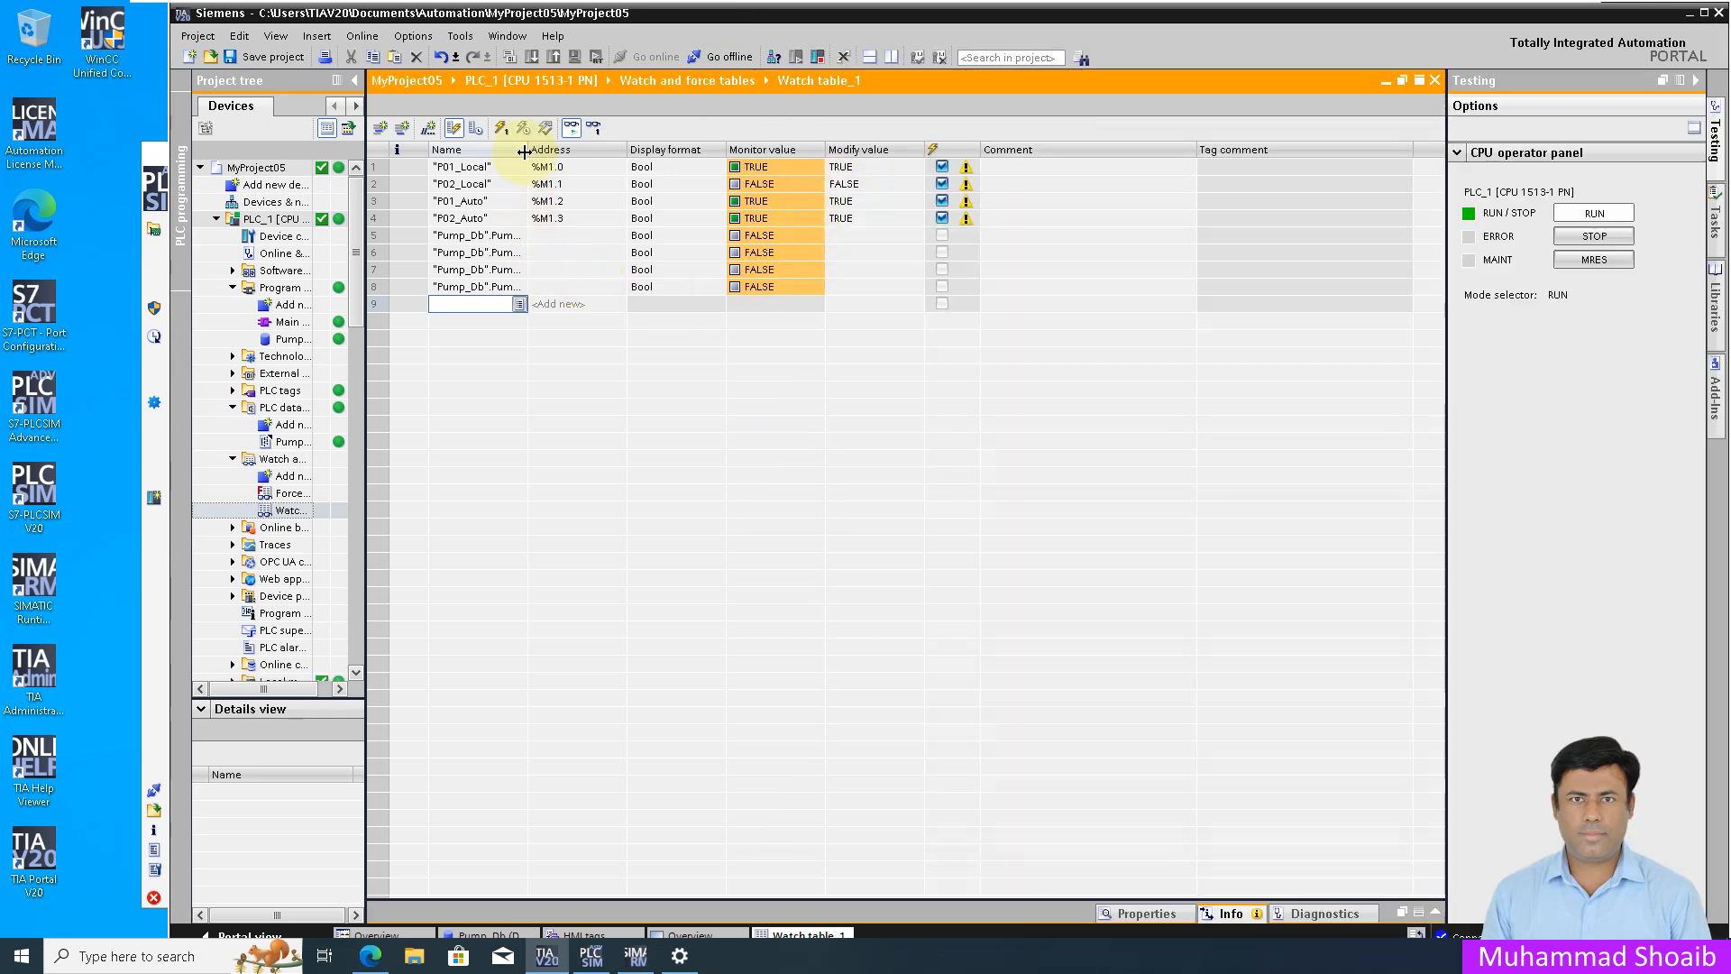
Step: Widen the Name column and write Pump1.Auto_Manual TRUE to the PLC, checking the runtime
{"action": "double_click", "coordinate": [460, 15]}
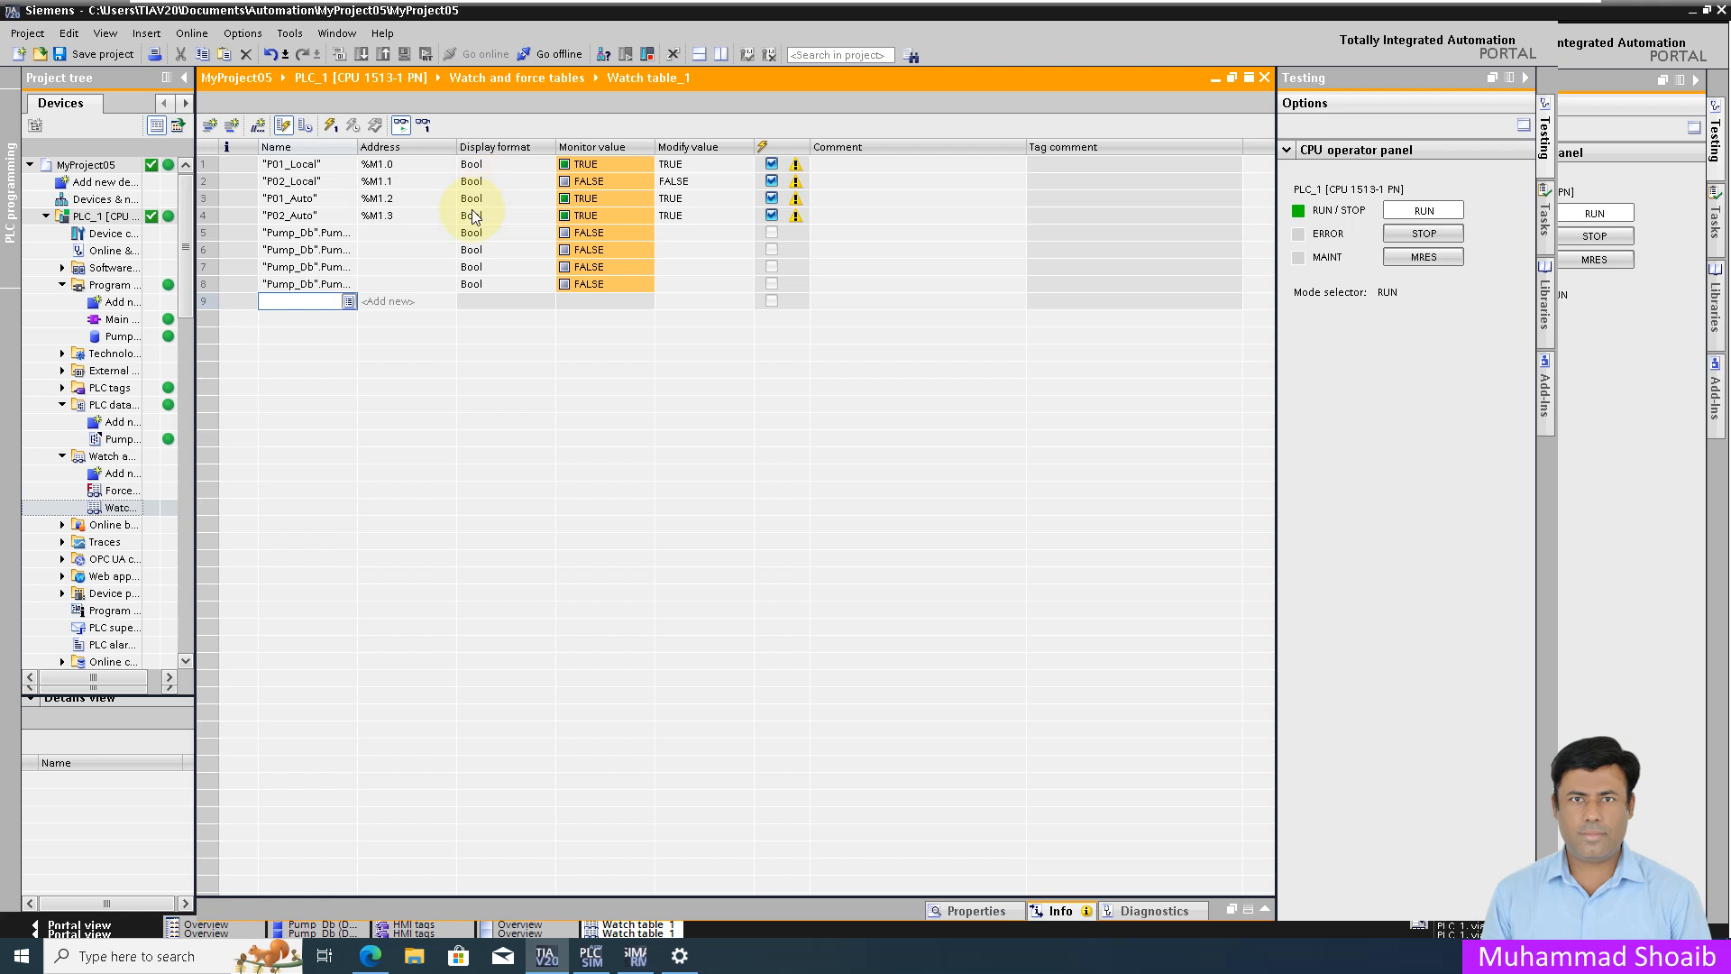
{"action": "left_click_drag", "start_coordinate": [356, 147], "coordinate": [425, 162]}
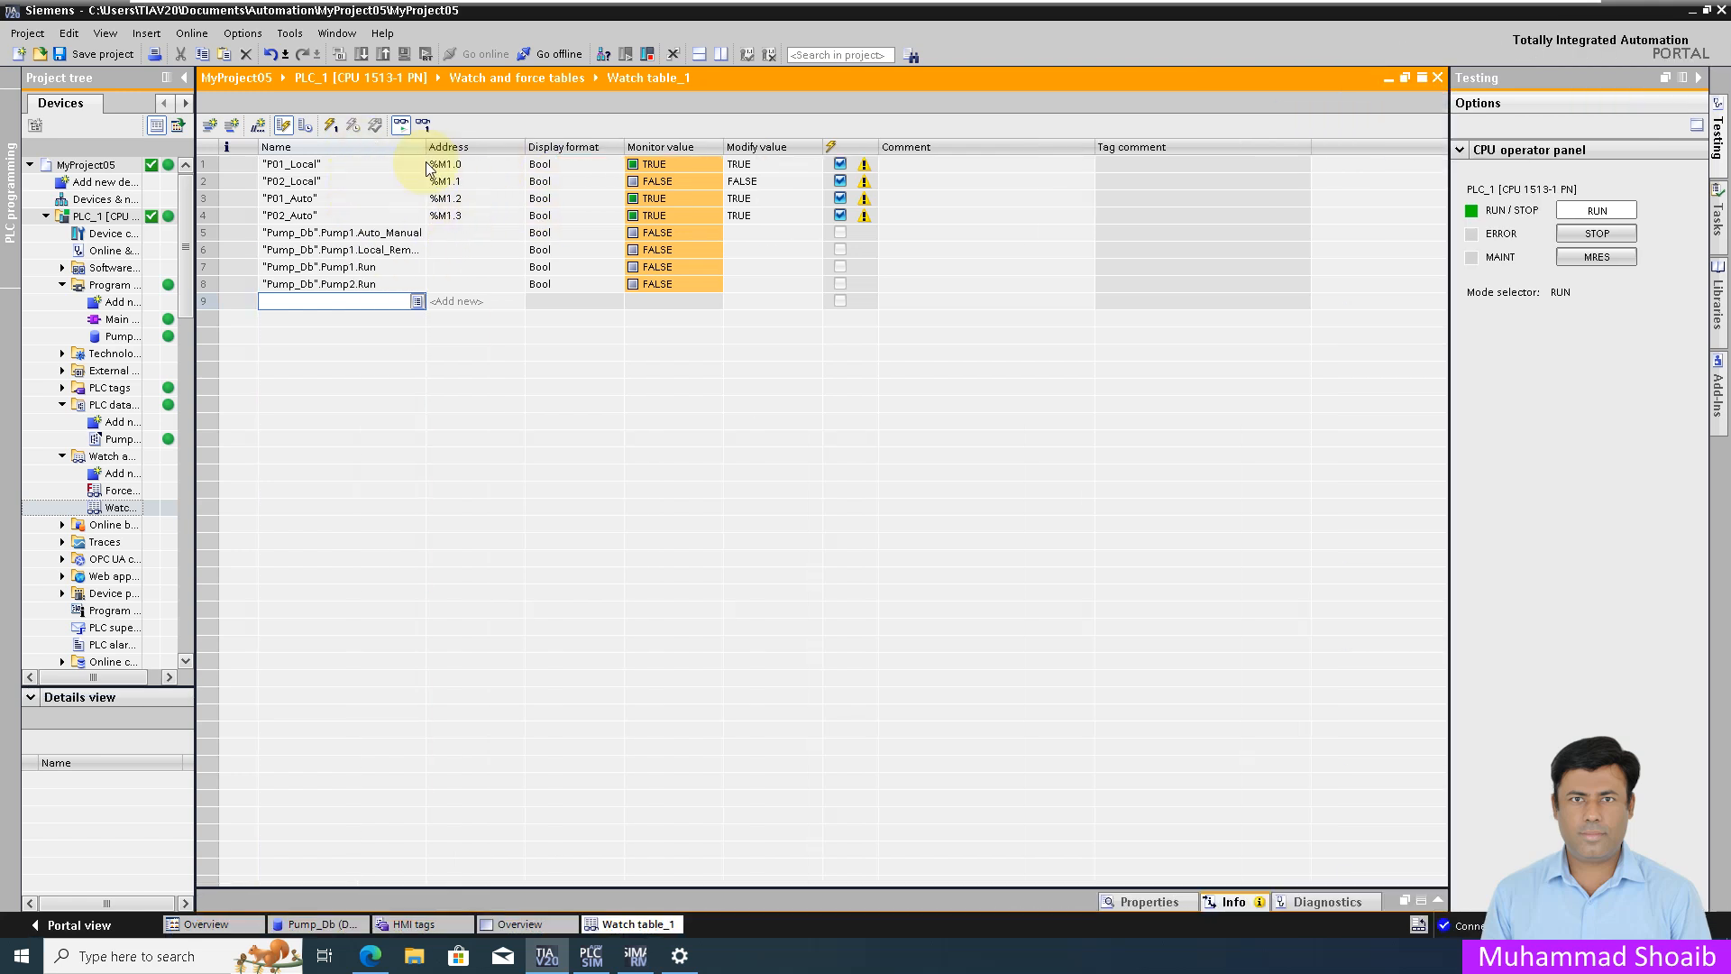
{"action": "left_click", "coordinate": [760, 236]}
{"action": "type", "text": "1"}
{"action": "key", "text": "Return"}
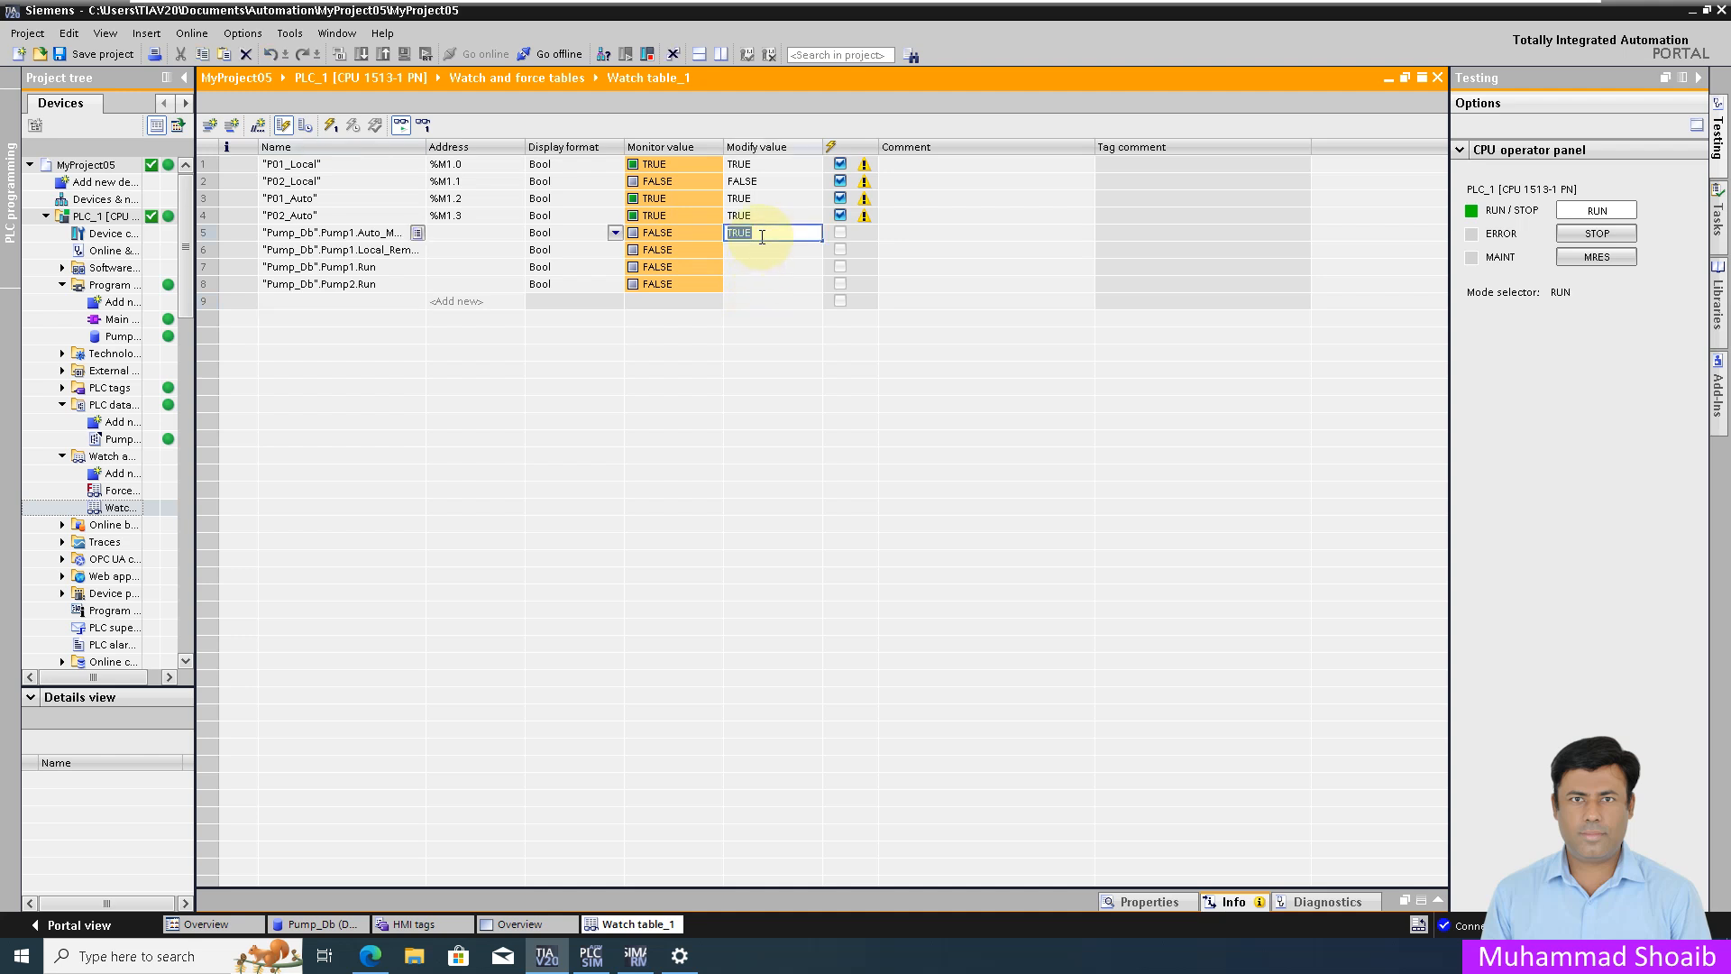
{"action": "left_click", "coordinate": [333, 131]}
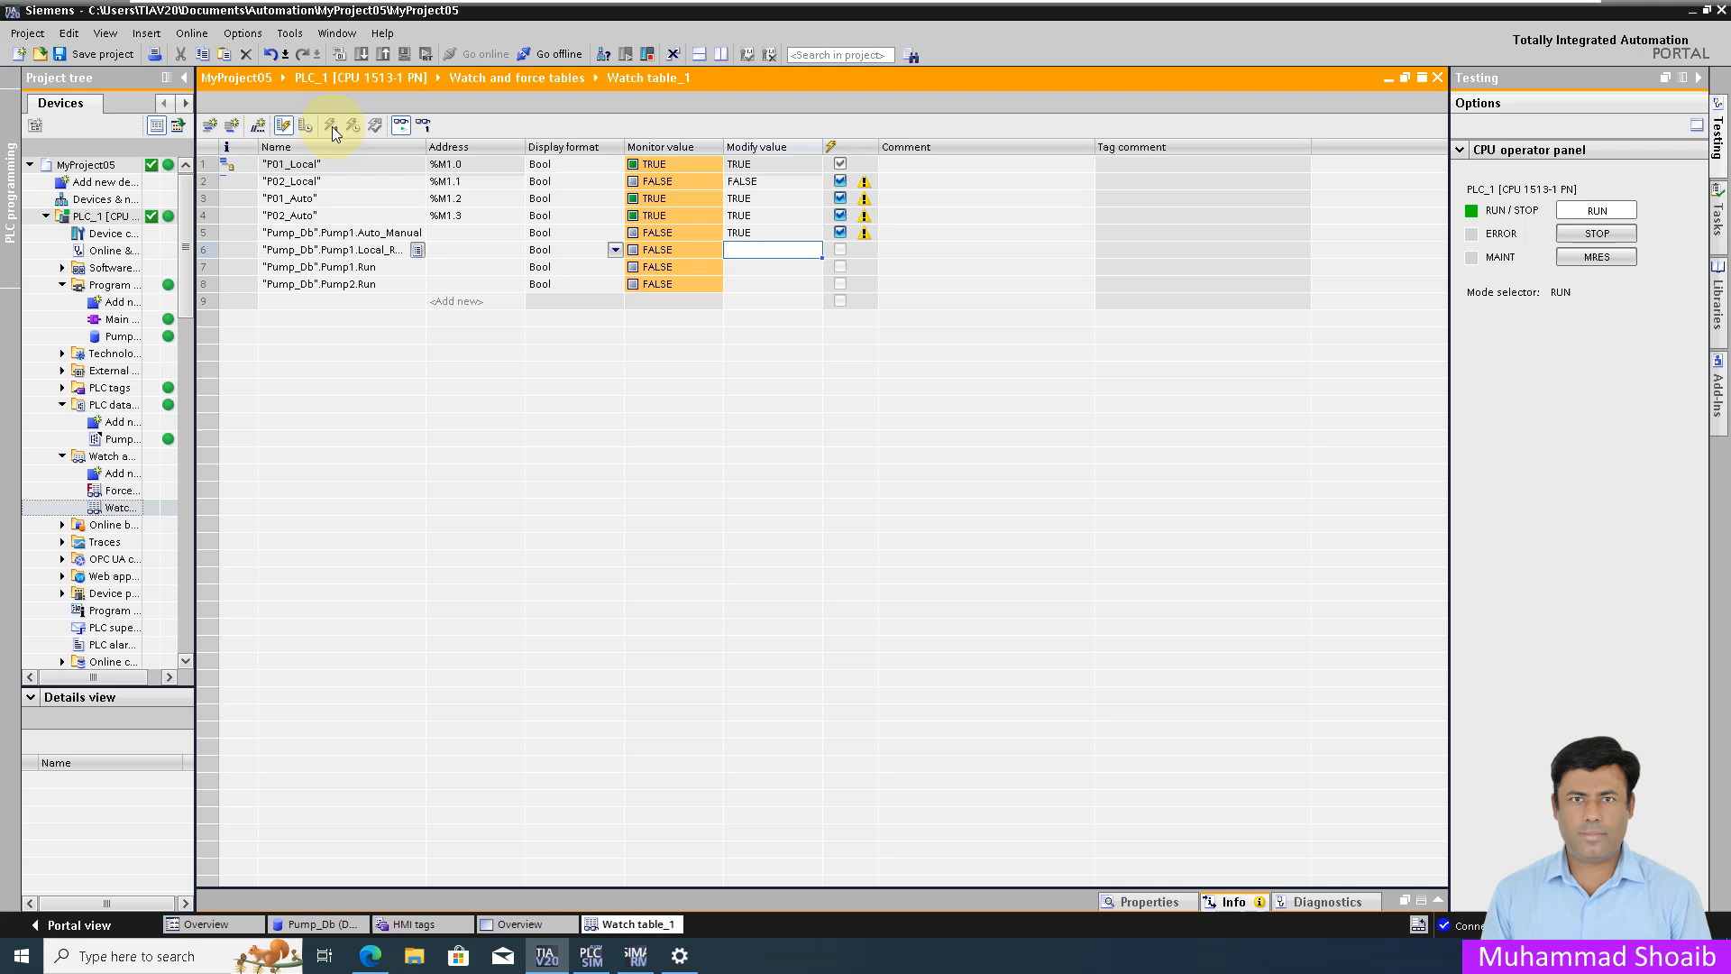
{"action": "left_click", "coordinate": [384, 949]}
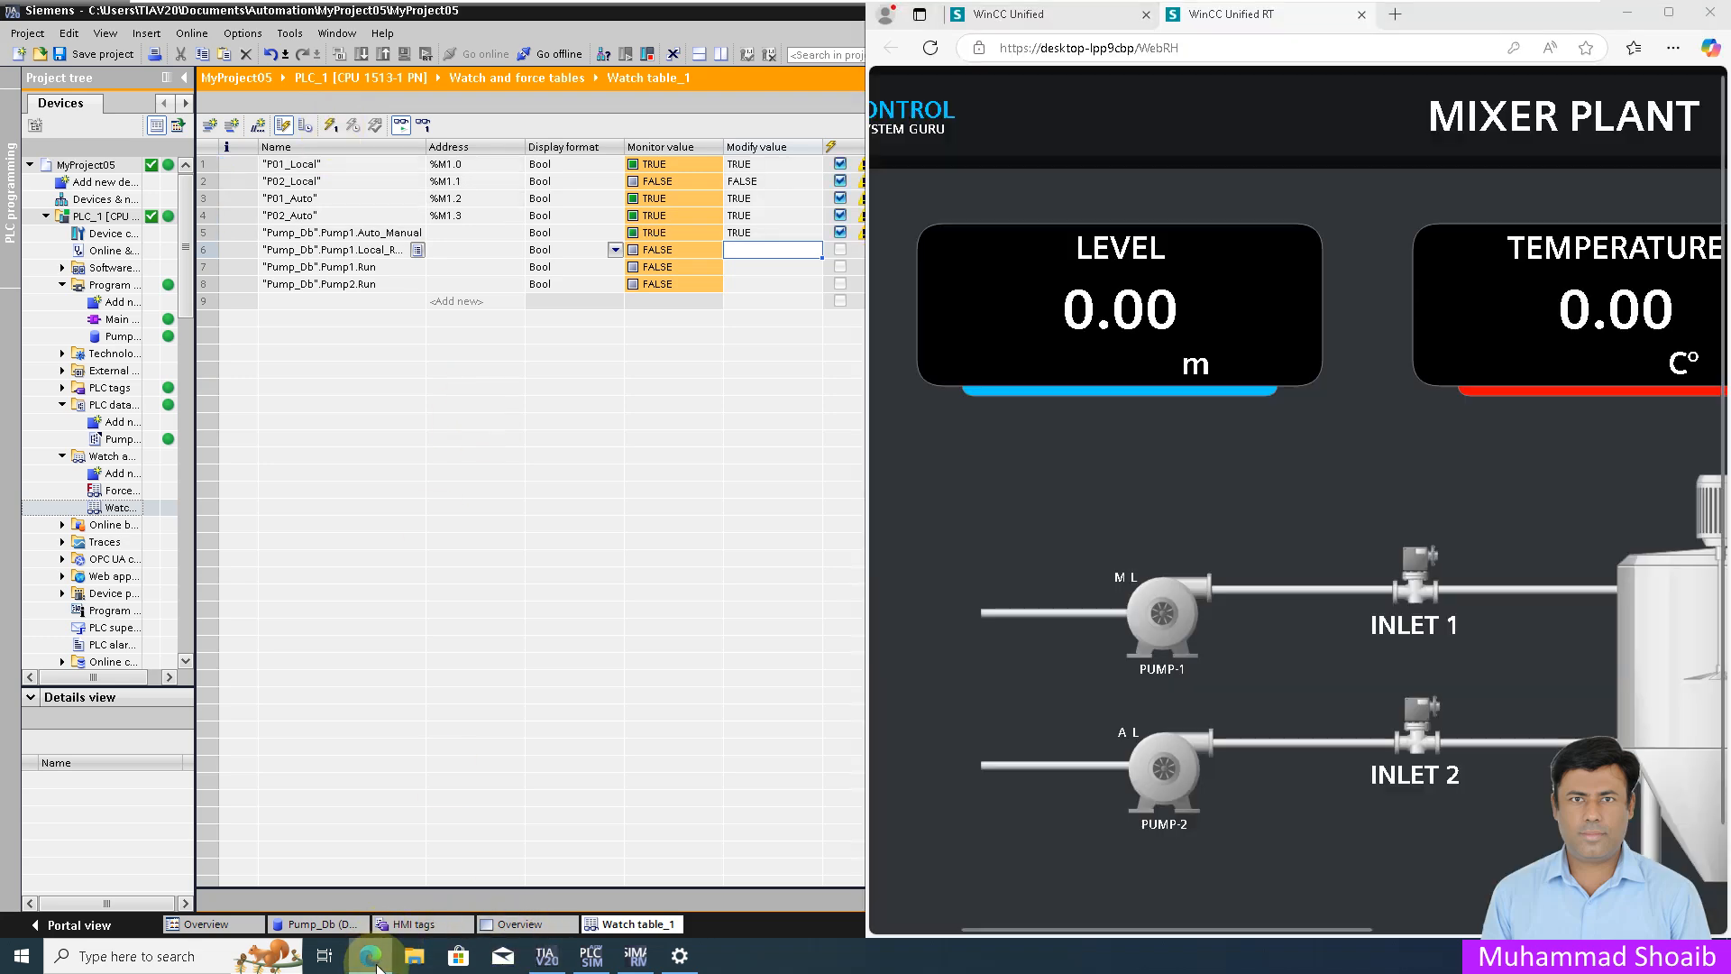
{"action": "left_click", "coordinate": [1667, 17]}
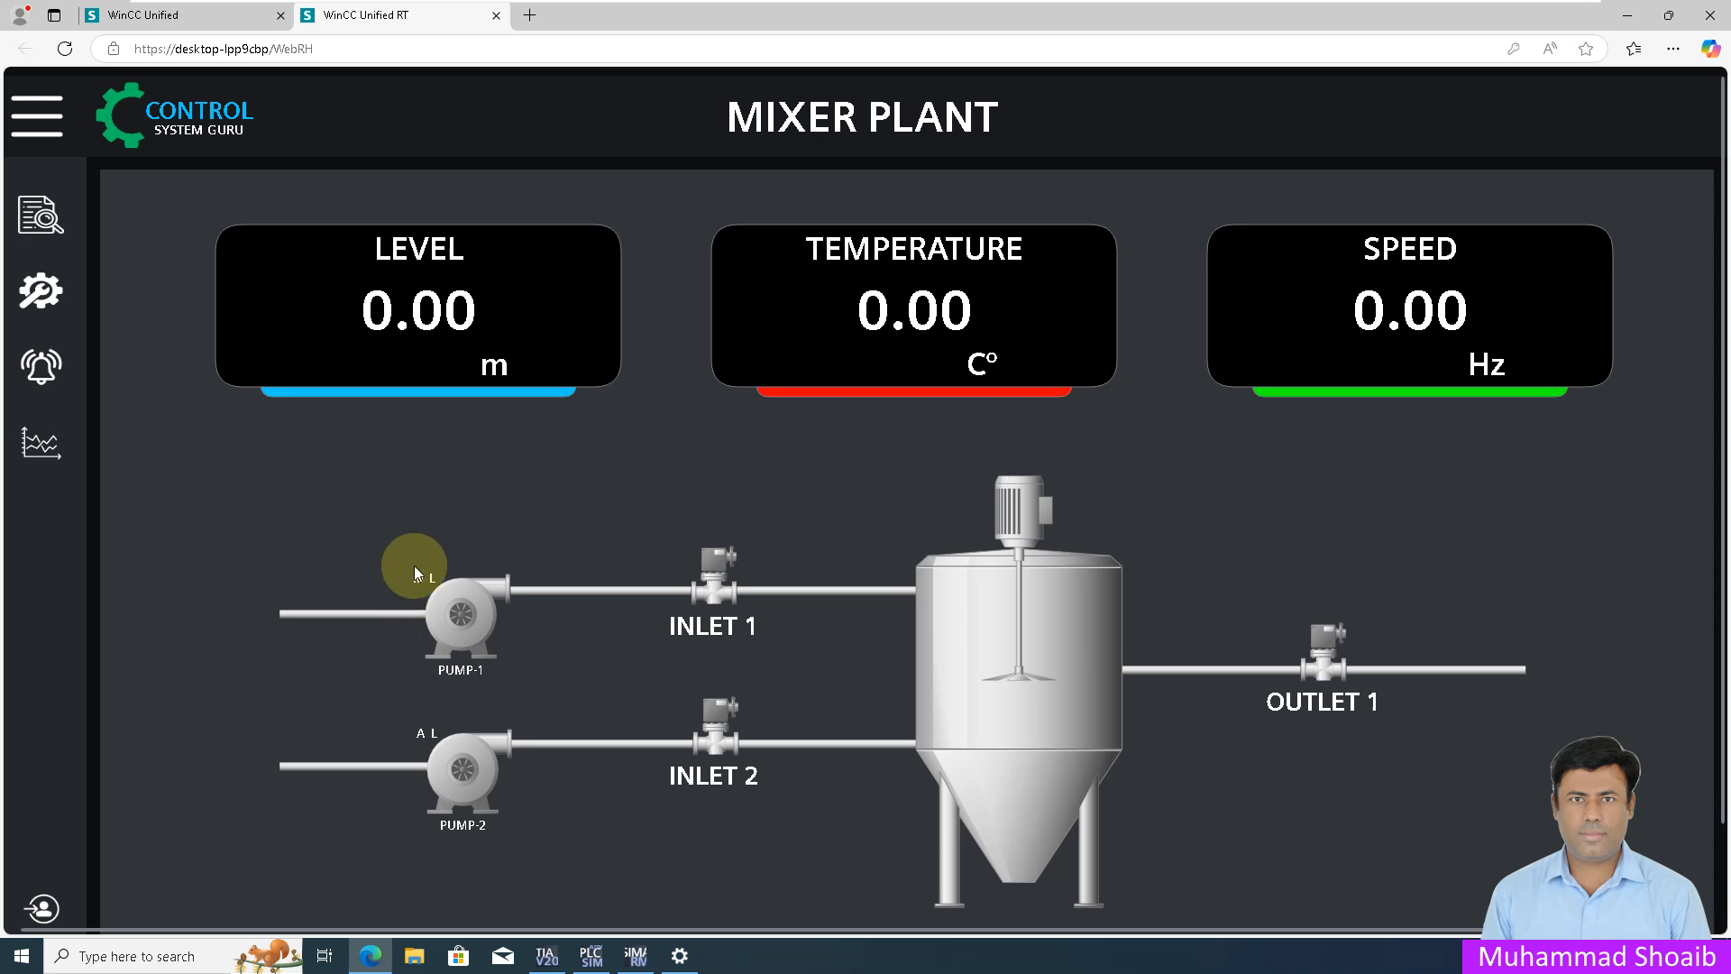
{"action": "left_click", "coordinate": [378, 956]}
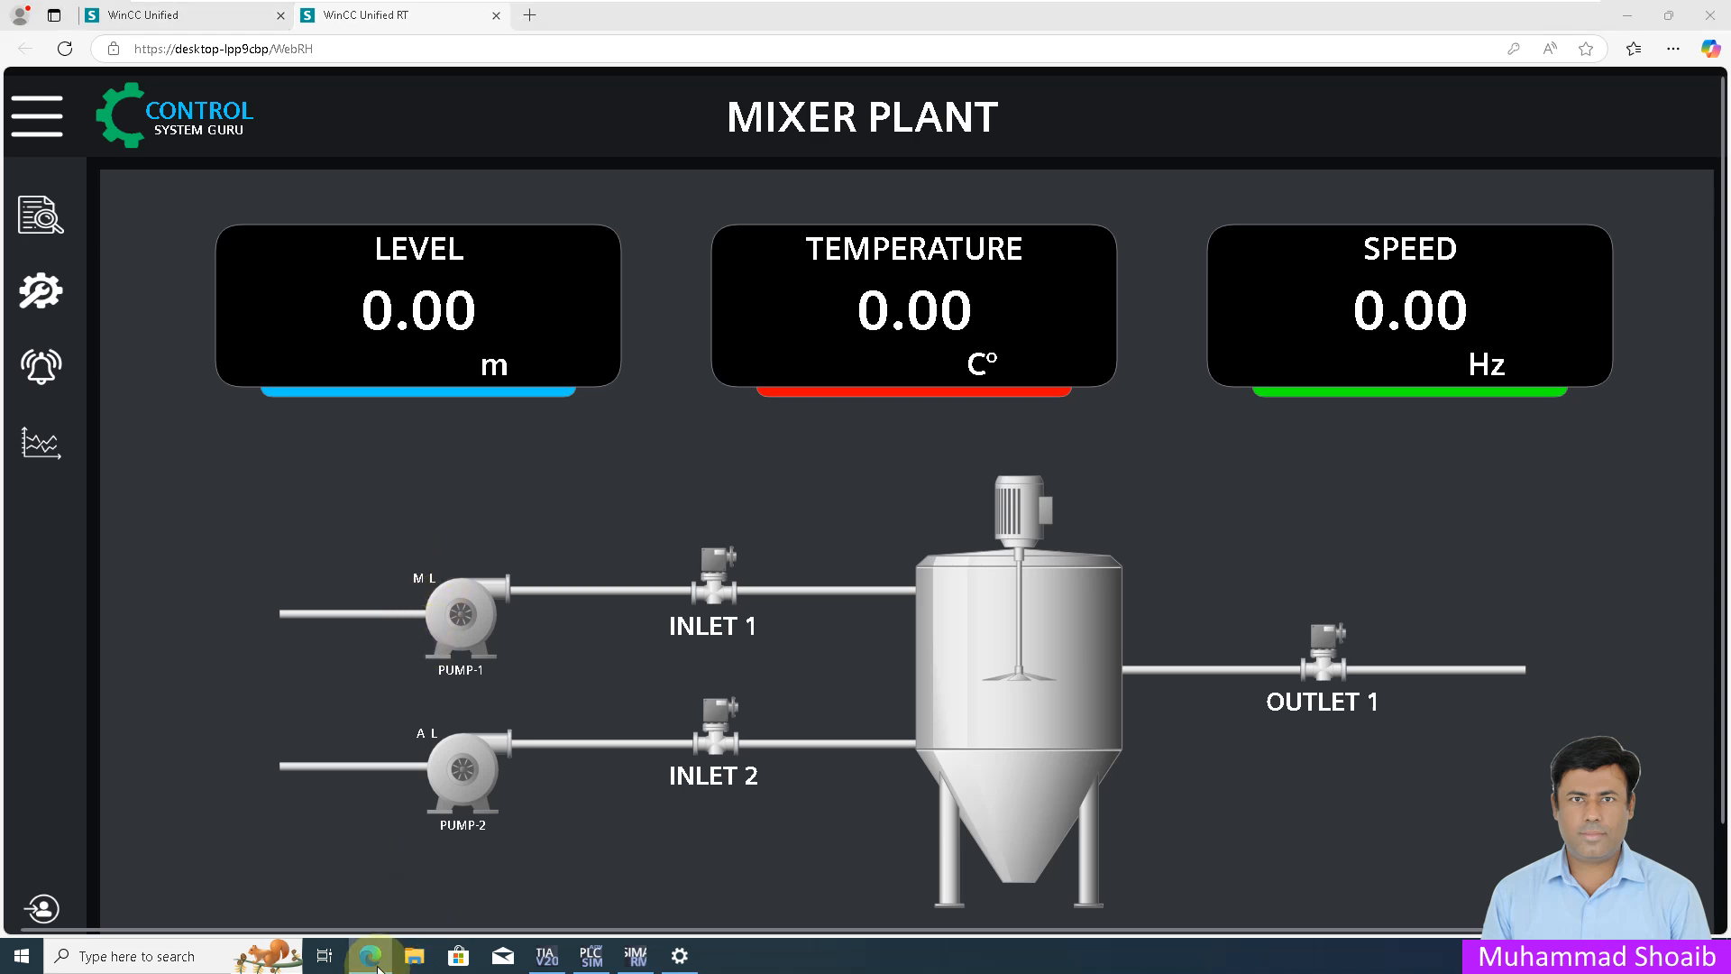
Step: Change Pump1.Auto_Manual back to FALSE and check the Mixer Plant runtime screen
{"action": "left_click", "coordinate": [757, 234]}
{"action": "left_click", "coordinate": [759, 235]}
{"action": "type", "text": "FALSE"}
{"action": "key", "text": "Return"}
{"action": "left_click", "coordinate": [332, 132]}
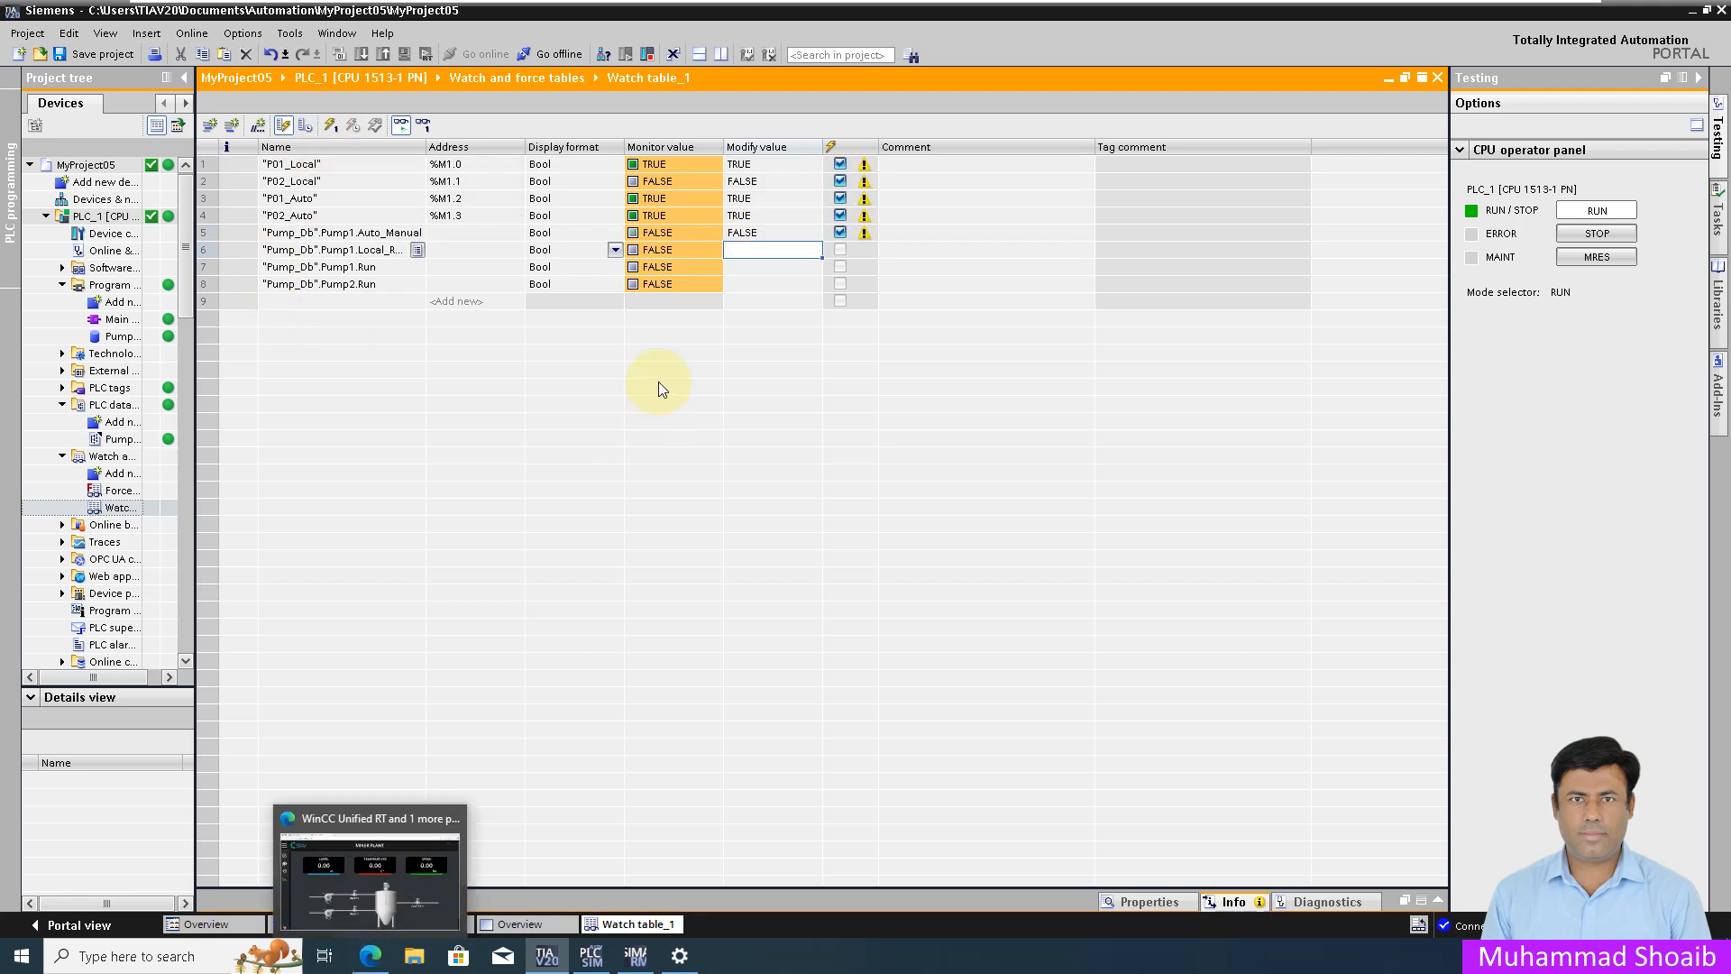
{"action": "left_click", "coordinate": [370, 954]}
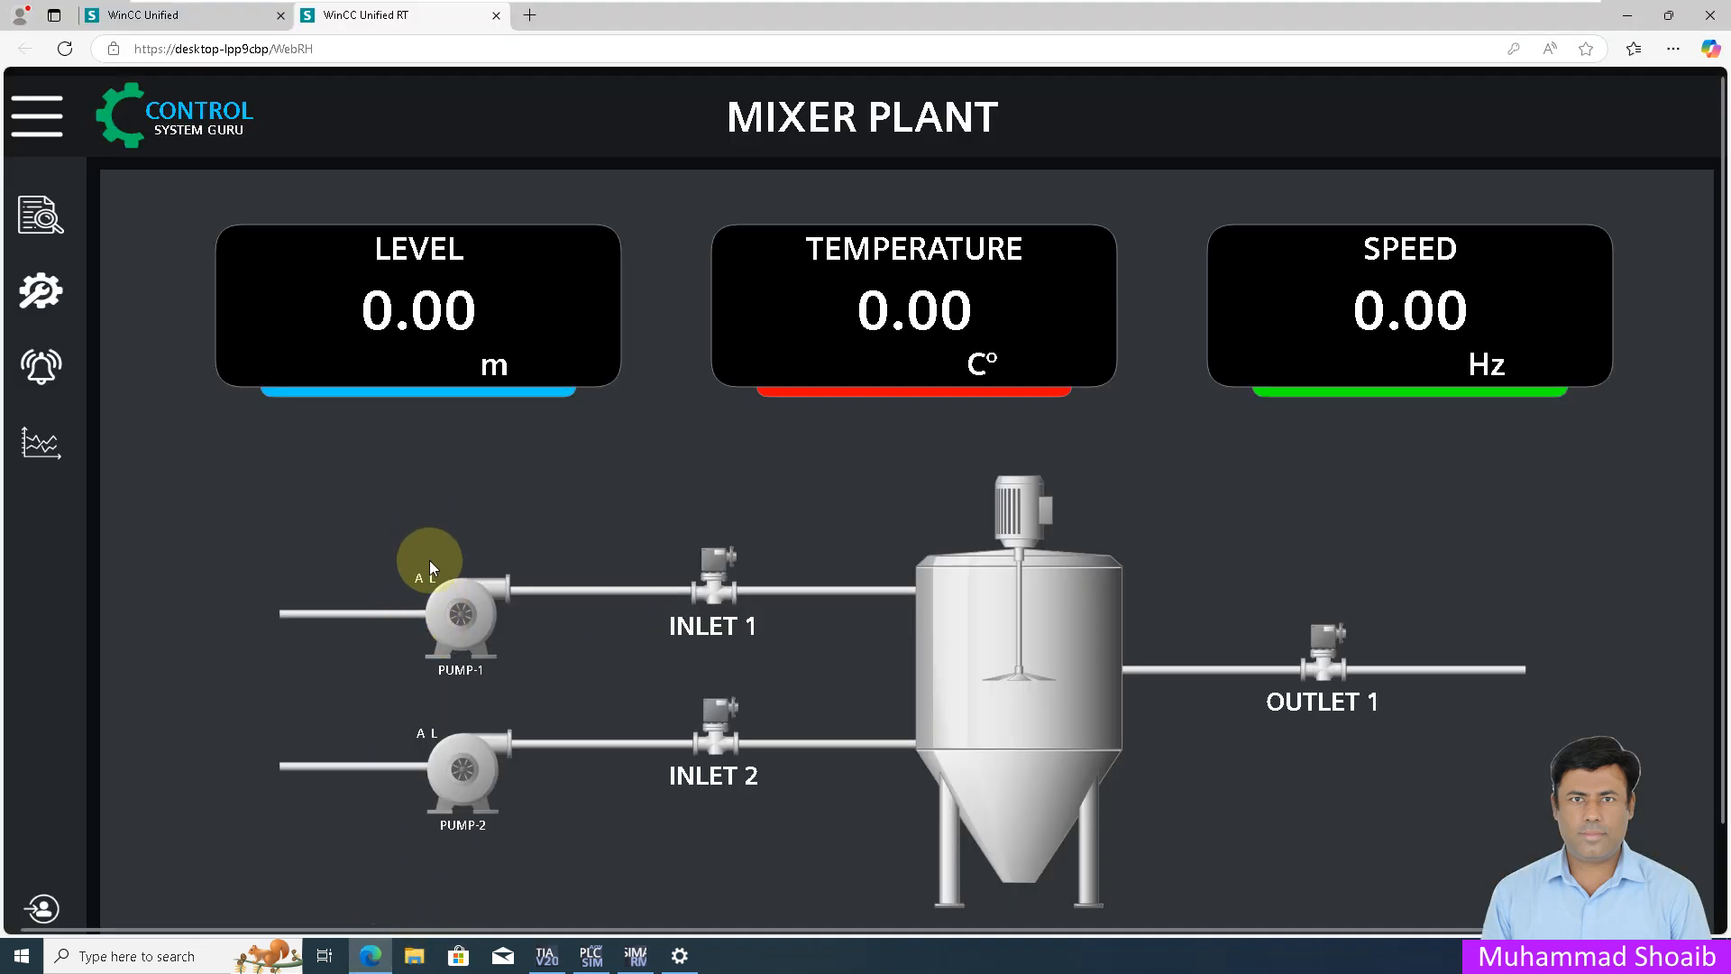
{"action": "left_click", "coordinate": [370, 954]}
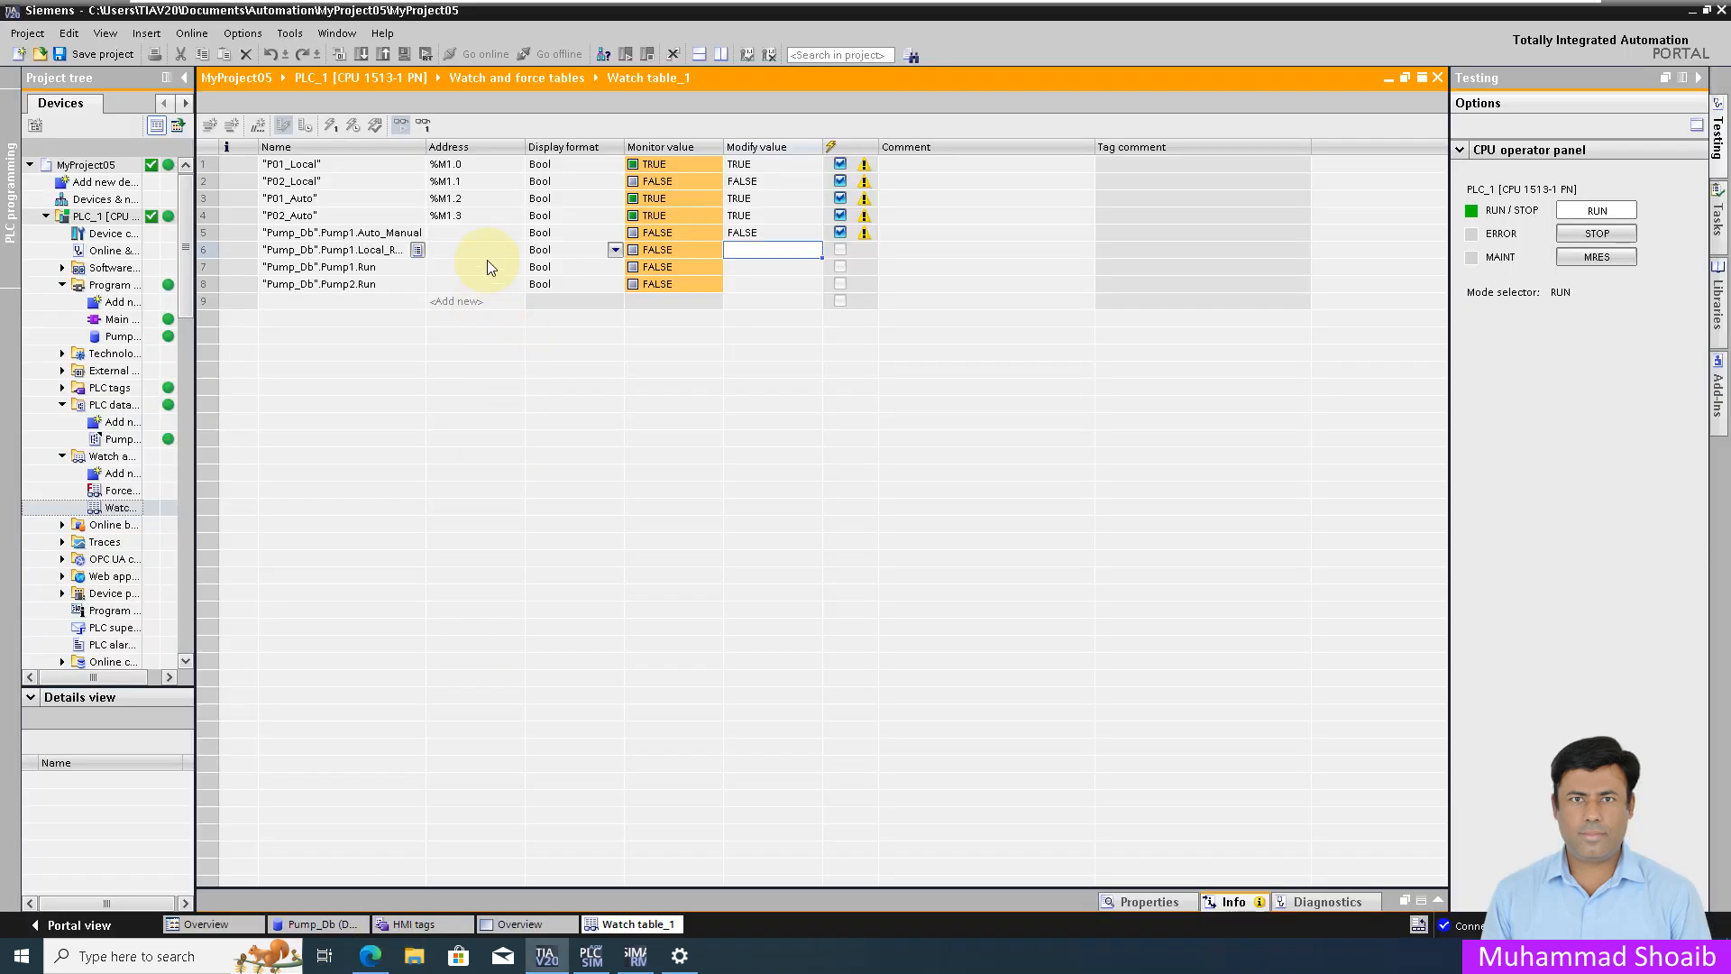
Step: Write Pump1.Local_Remote TRUE and confirm PUMP-1 shows A R at runtime
{"action": "left_click", "coordinate": [758, 251]}
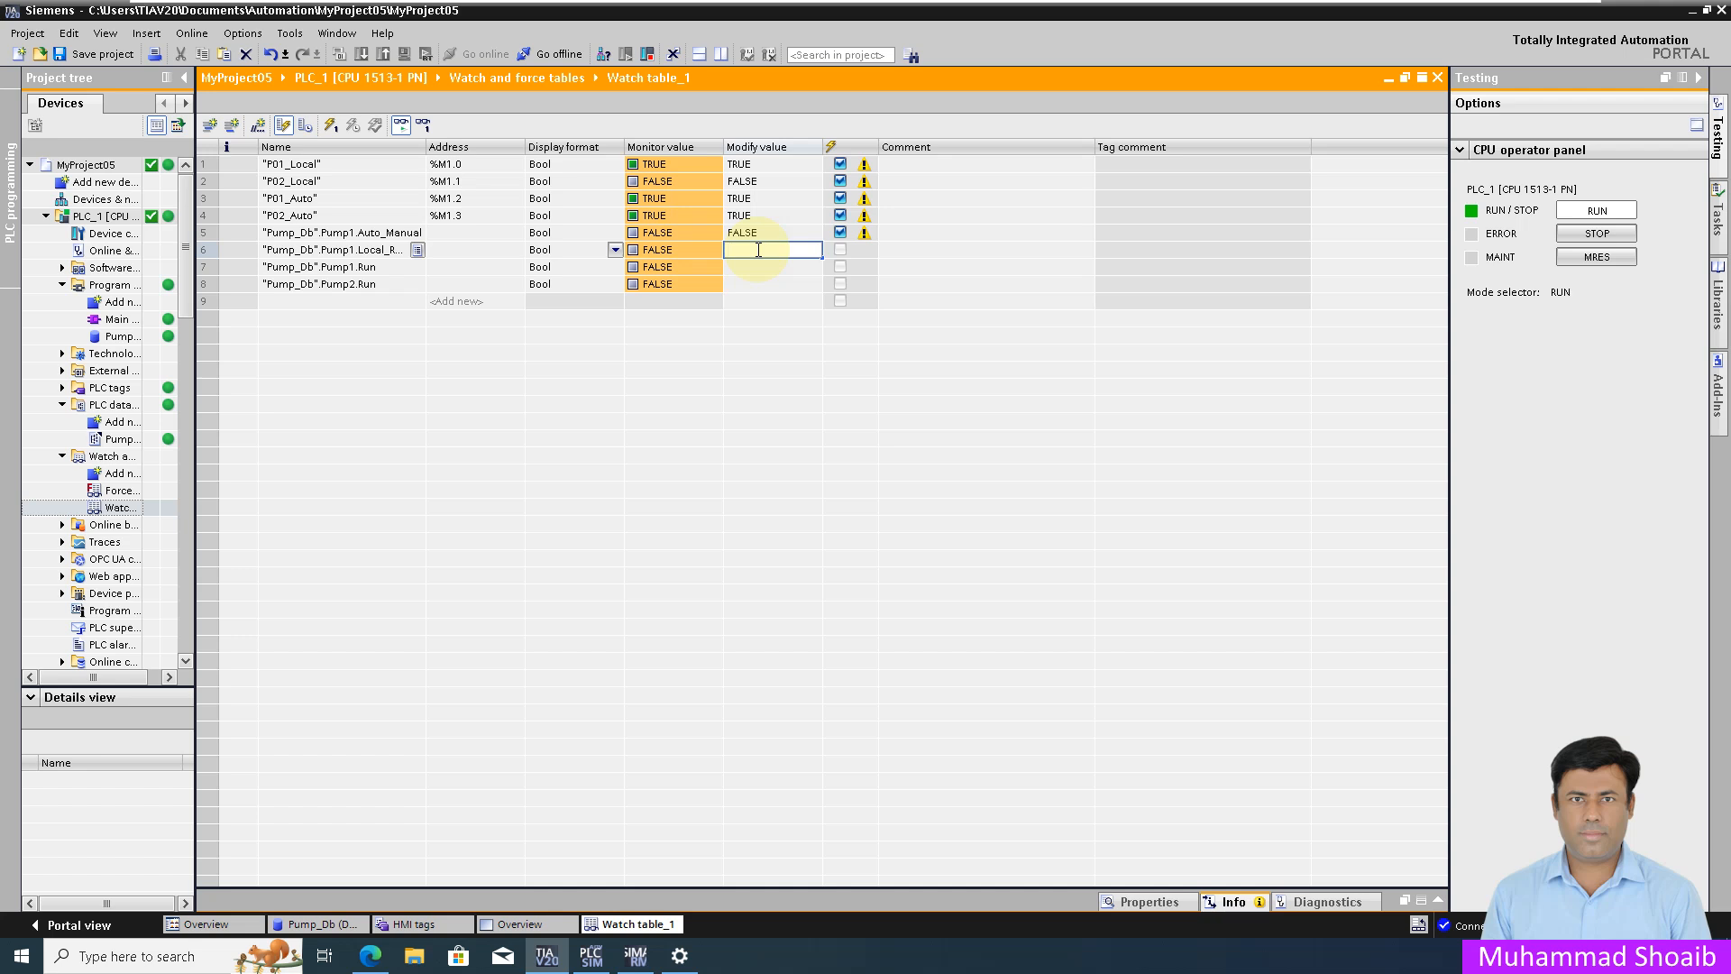
{"action": "type", "text": "TRUE"}
{"action": "key", "text": "Return"}
{"action": "left_click", "coordinate": [332, 126]}
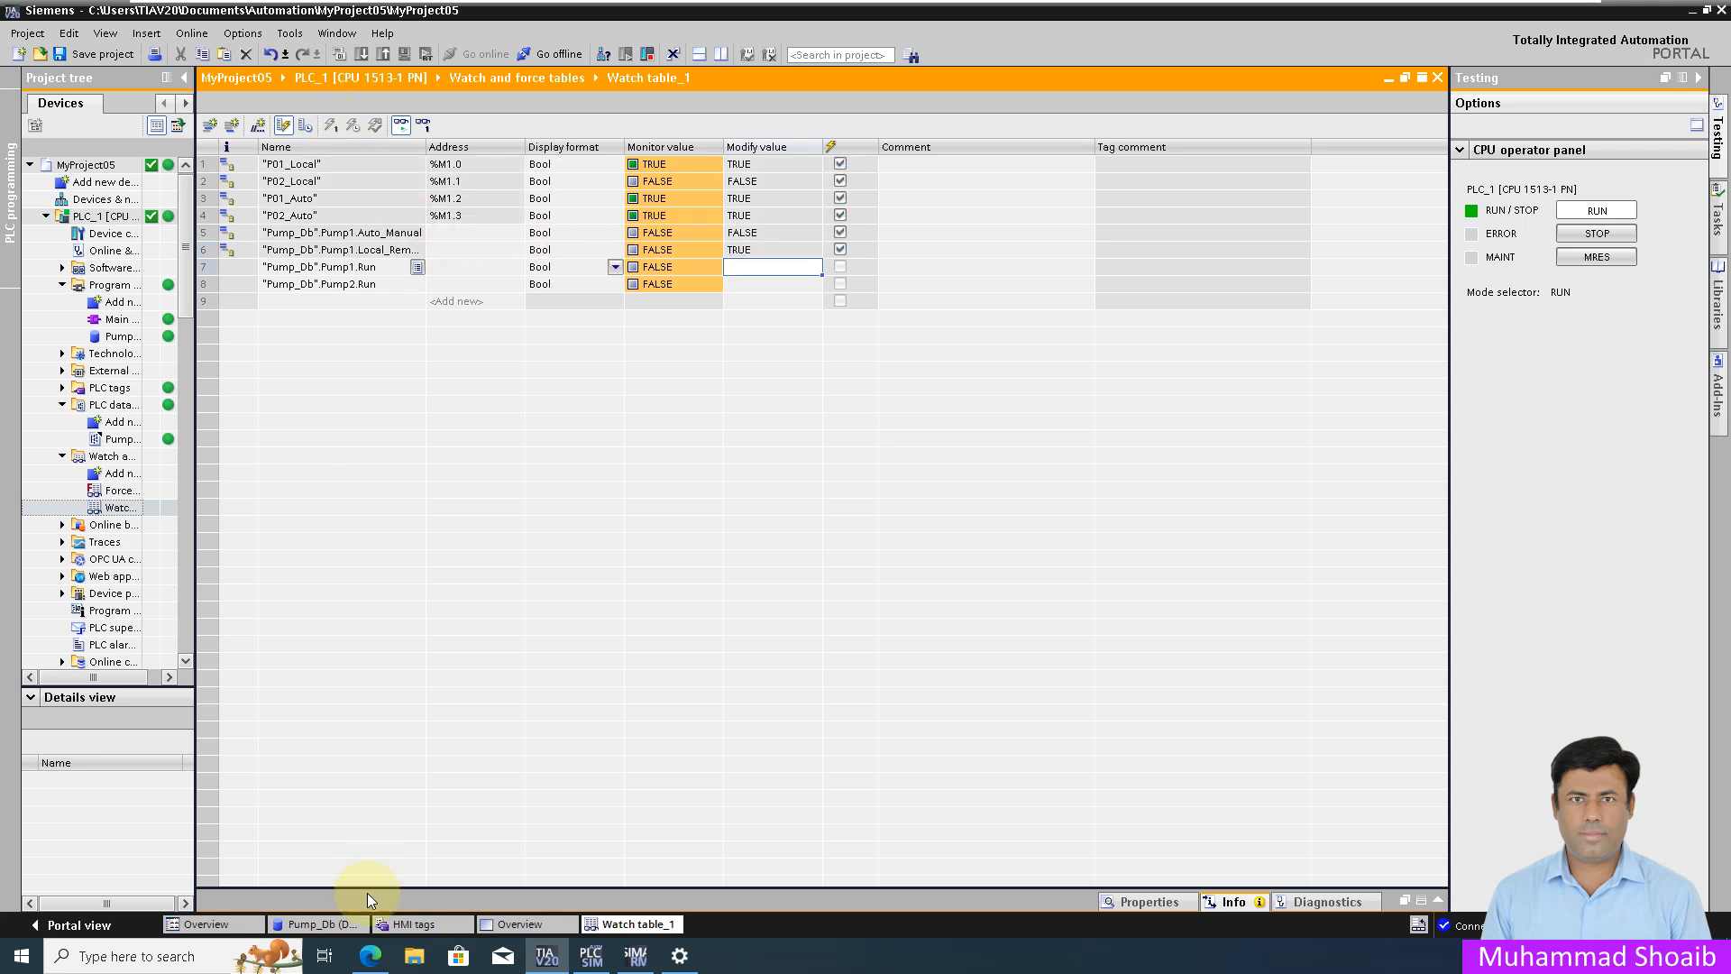
{"action": "left_click", "coordinate": [370, 957]}
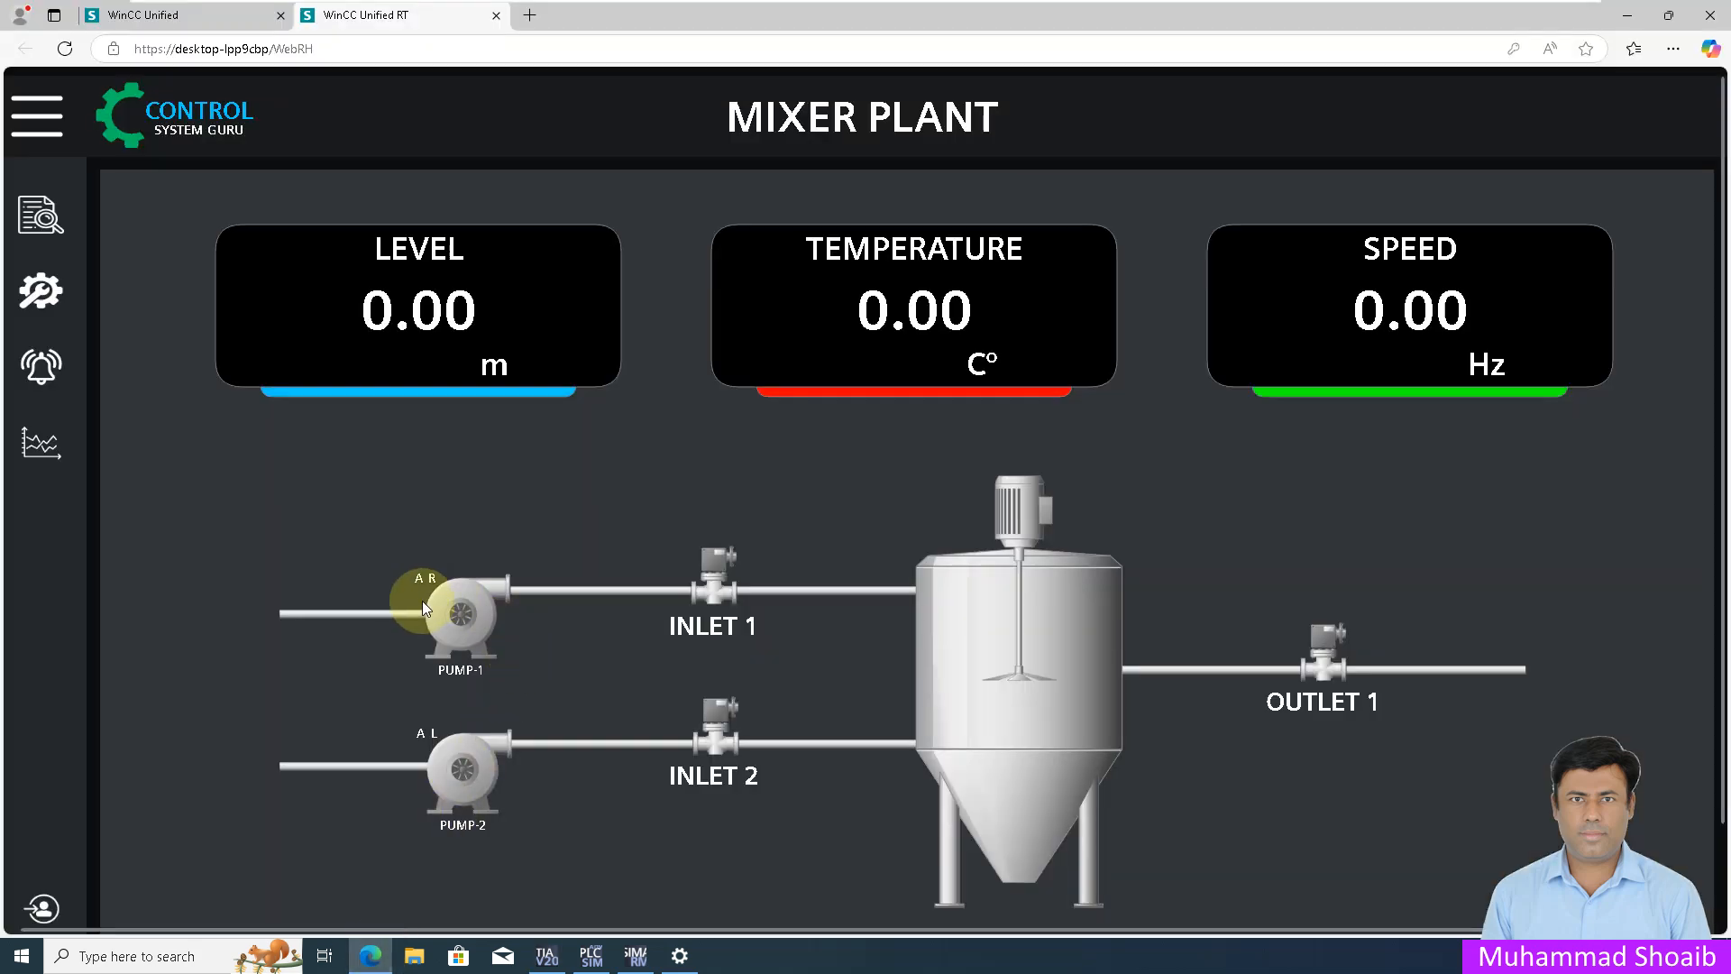
{"action": "left_click", "coordinate": [371, 957]}
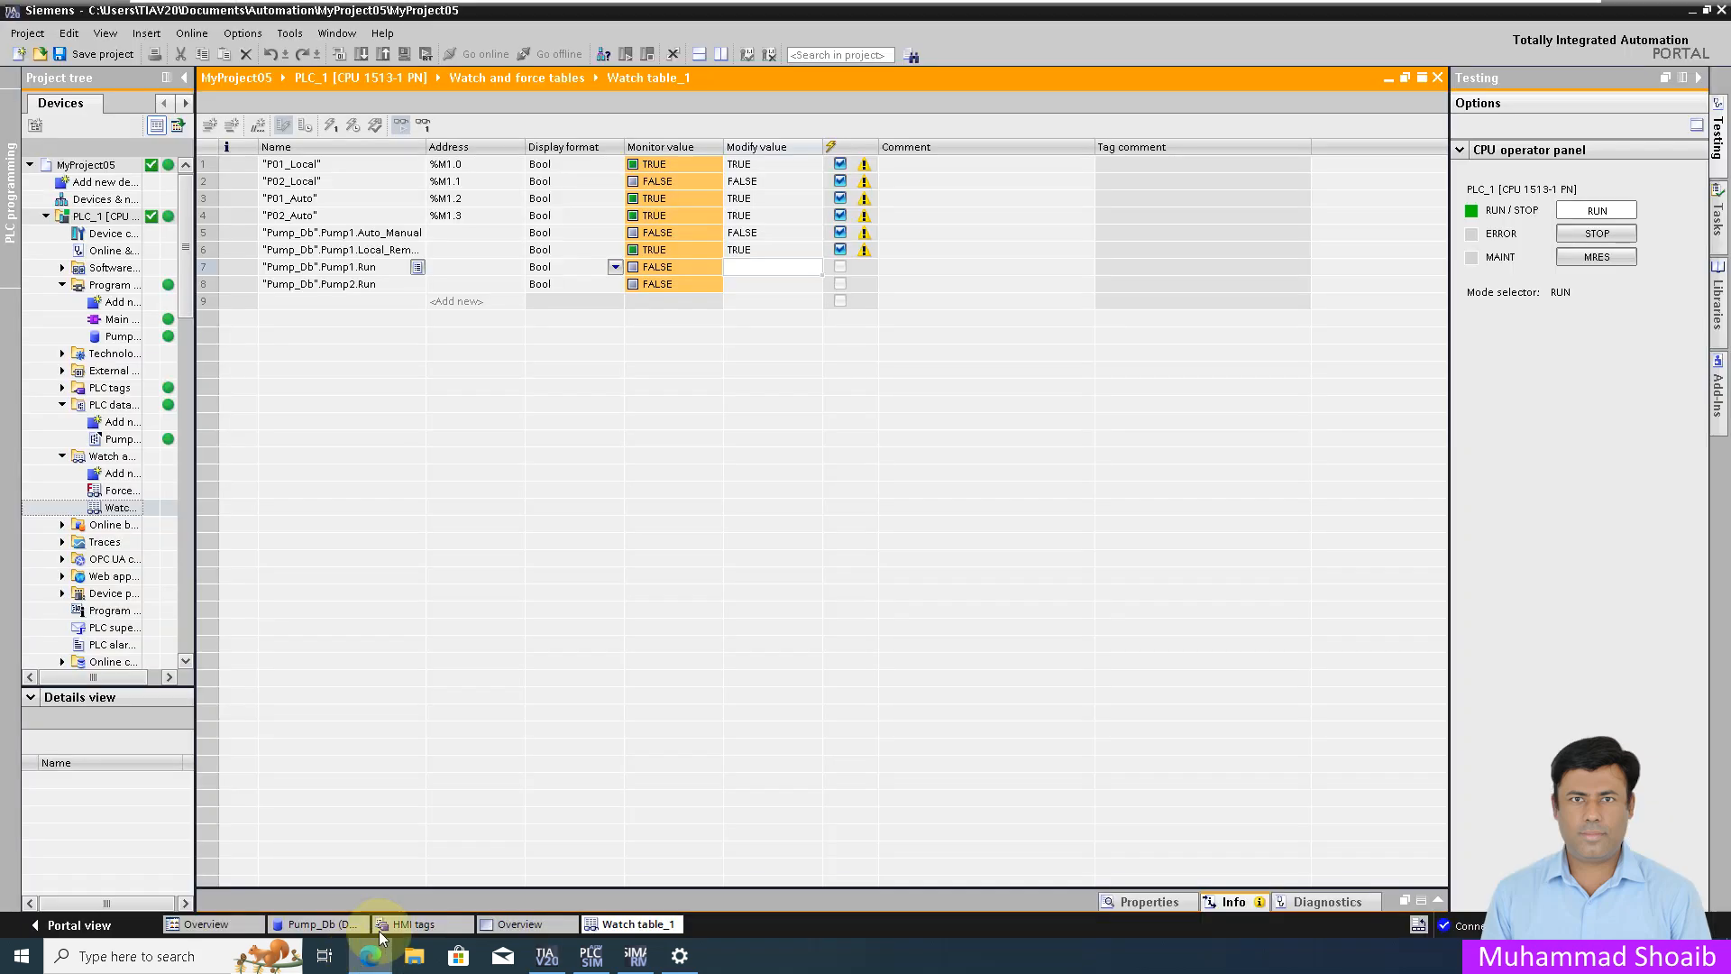
Step: Write Pump1.Run TRUE to the PLC and view PUMP-1 on the runtime screen
{"action": "left_click", "coordinate": [760, 267]}
{"action": "type", "text": "1"}
{"action": "key", "text": "Return"}
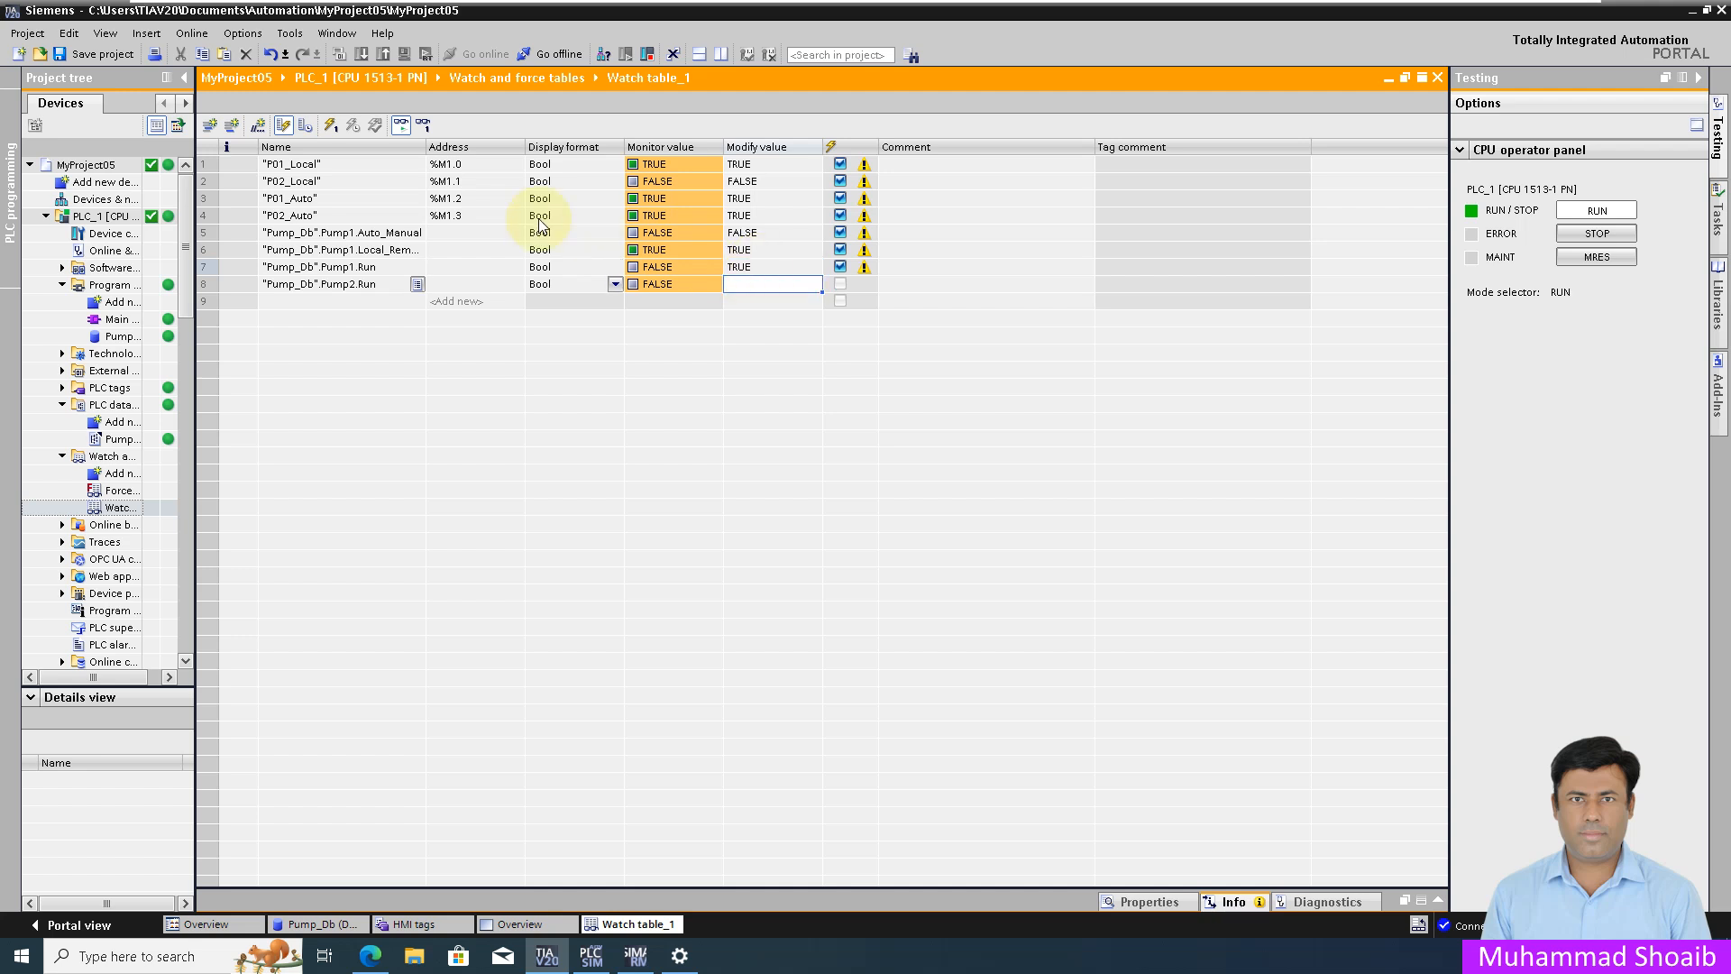
{"action": "left_click", "coordinate": [328, 131]}
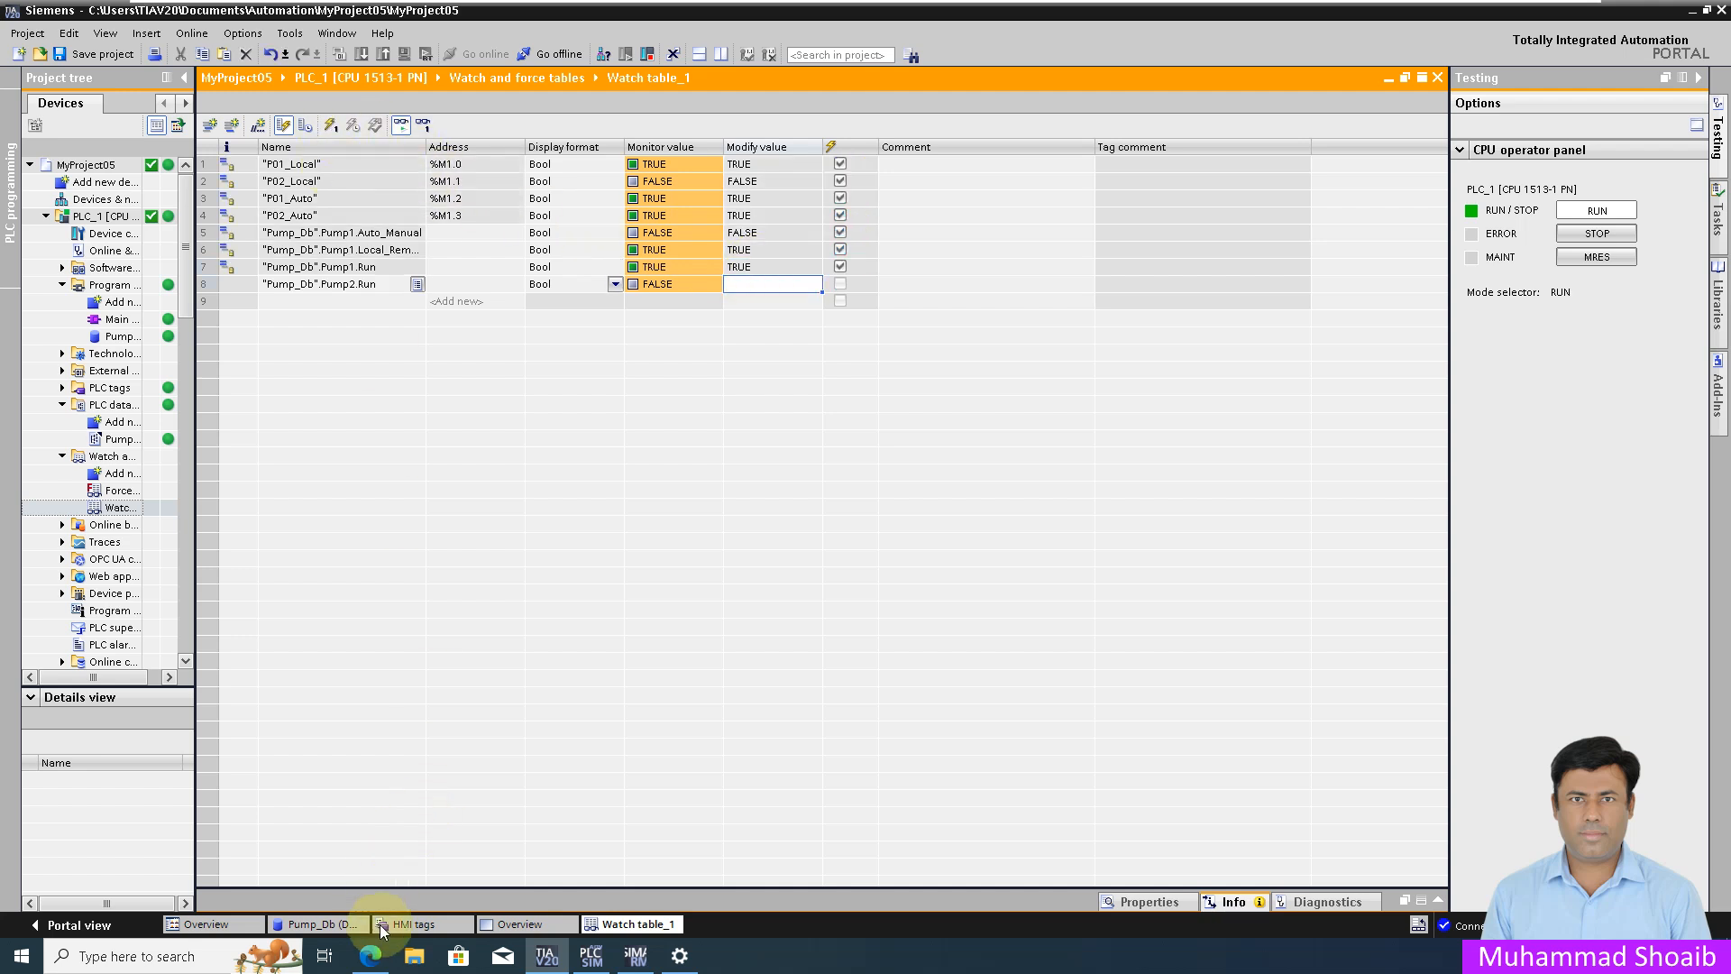
{"action": "left_click", "coordinate": [371, 956]}
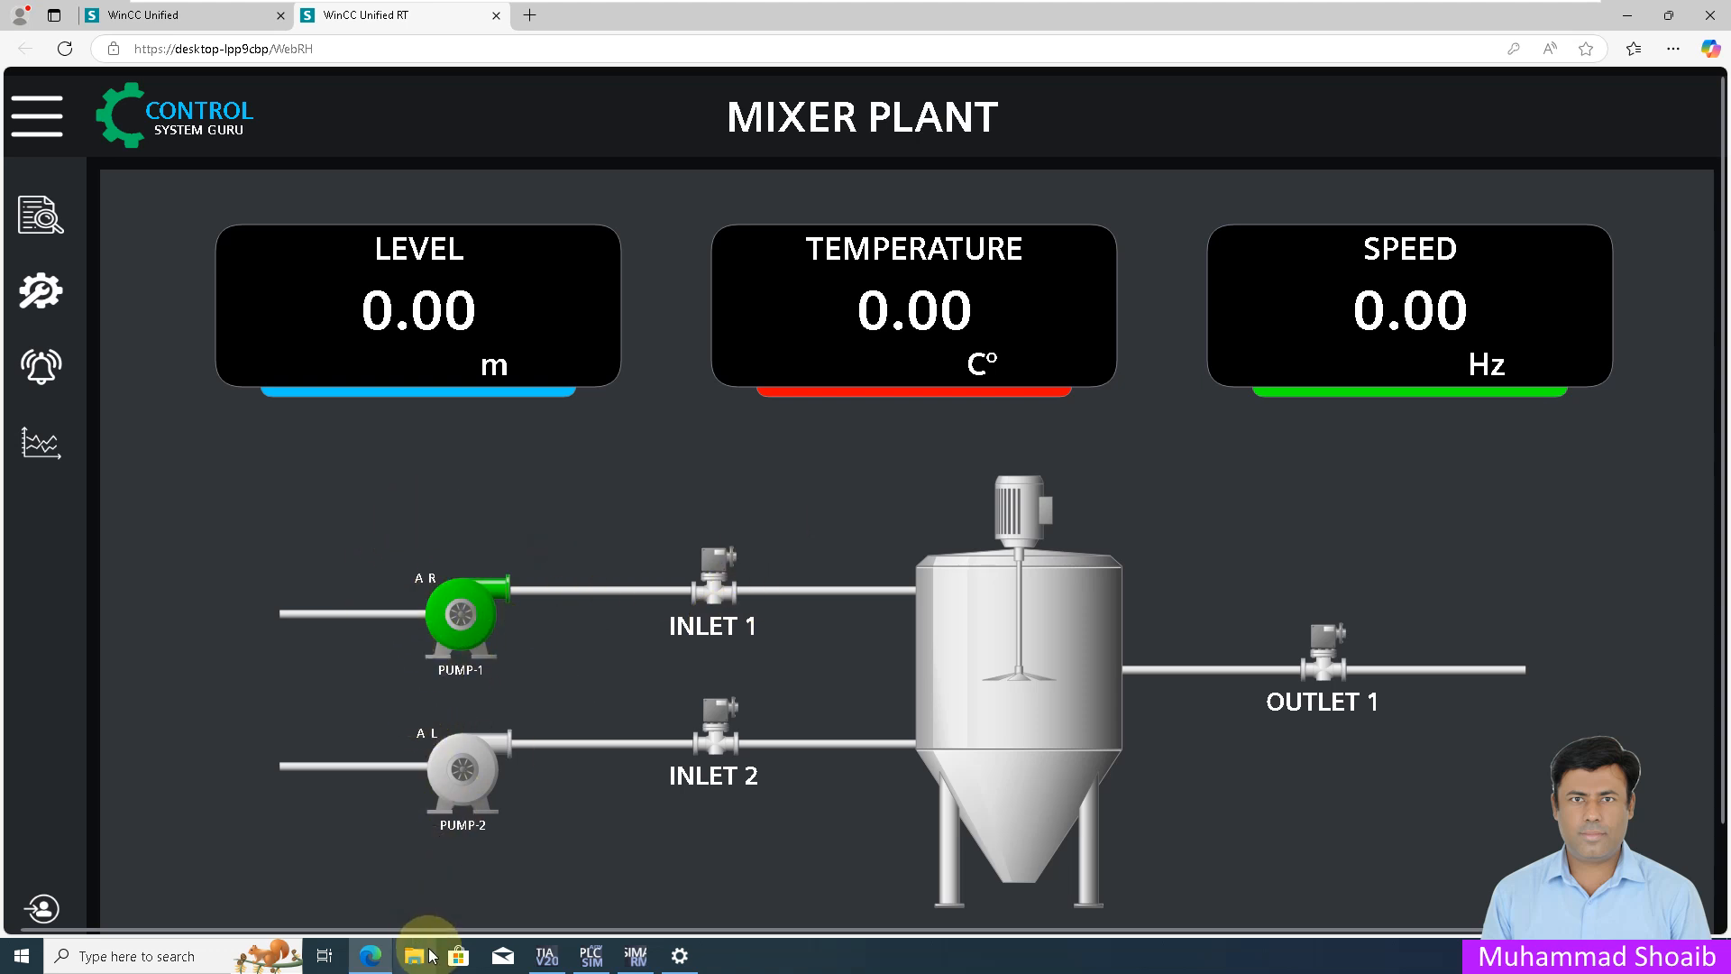
{"action": "left_click", "coordinate": [371, 956]}
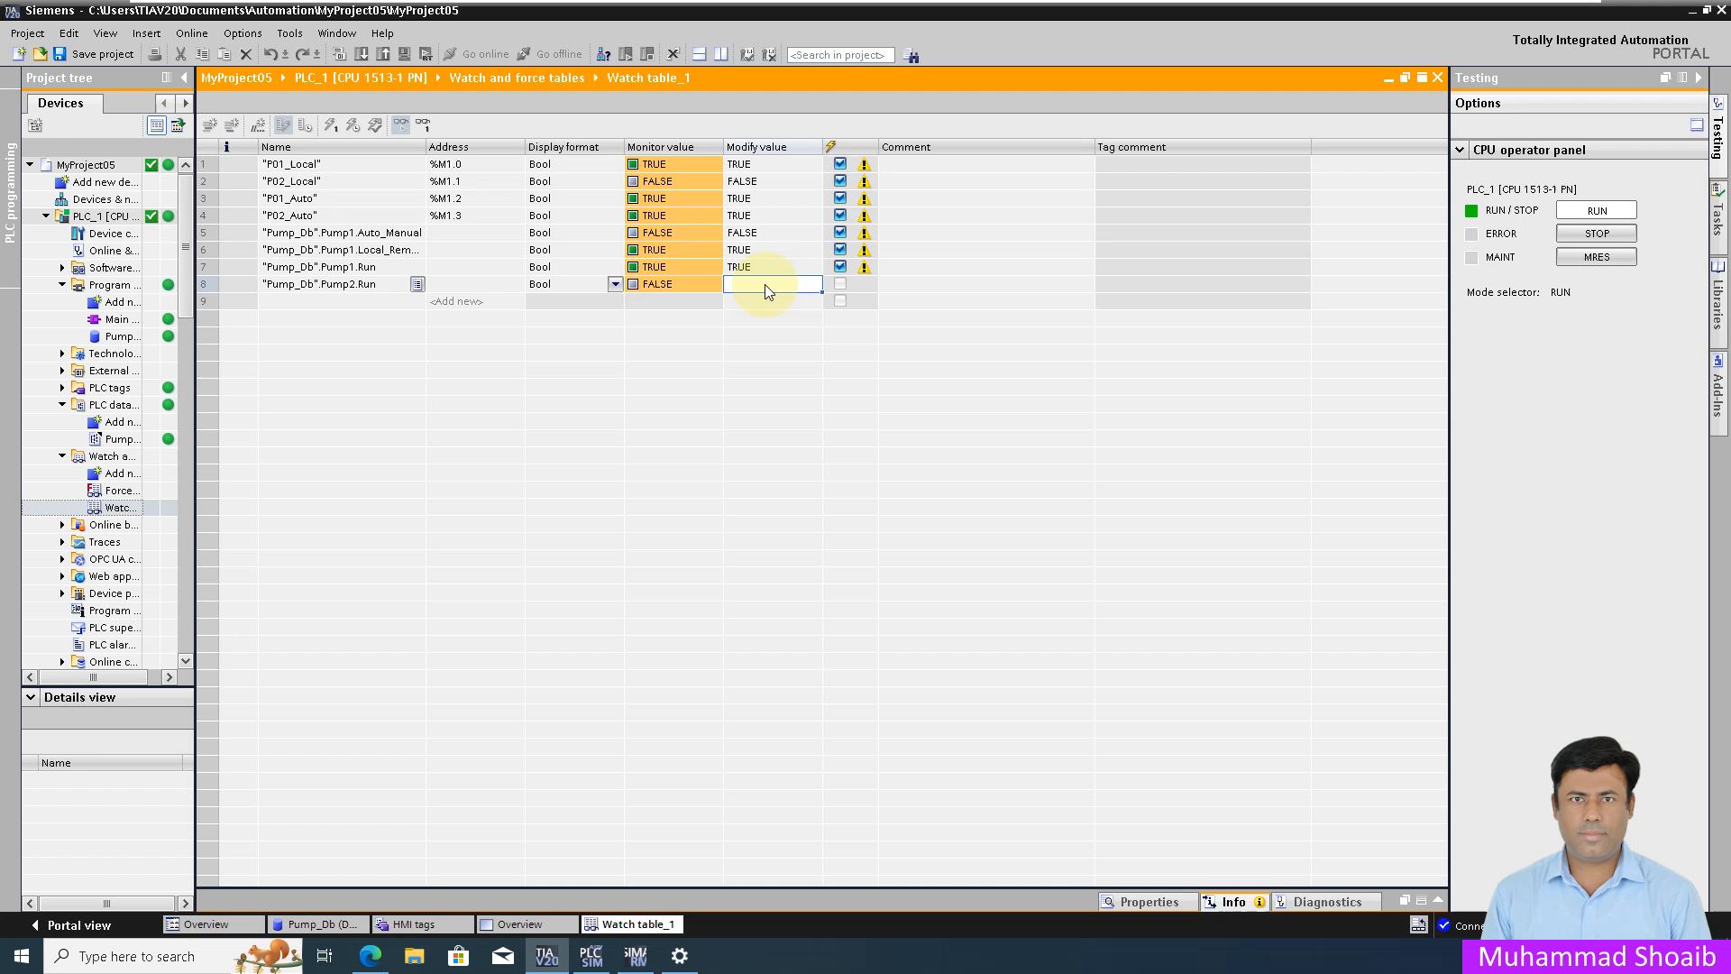
Step: Write Pump2.Run TRUE and show the runtime screen full screen in Edge
{"action": "left_click", "coordinate": [768, 290]}
{"action": "type", "text": "1"}
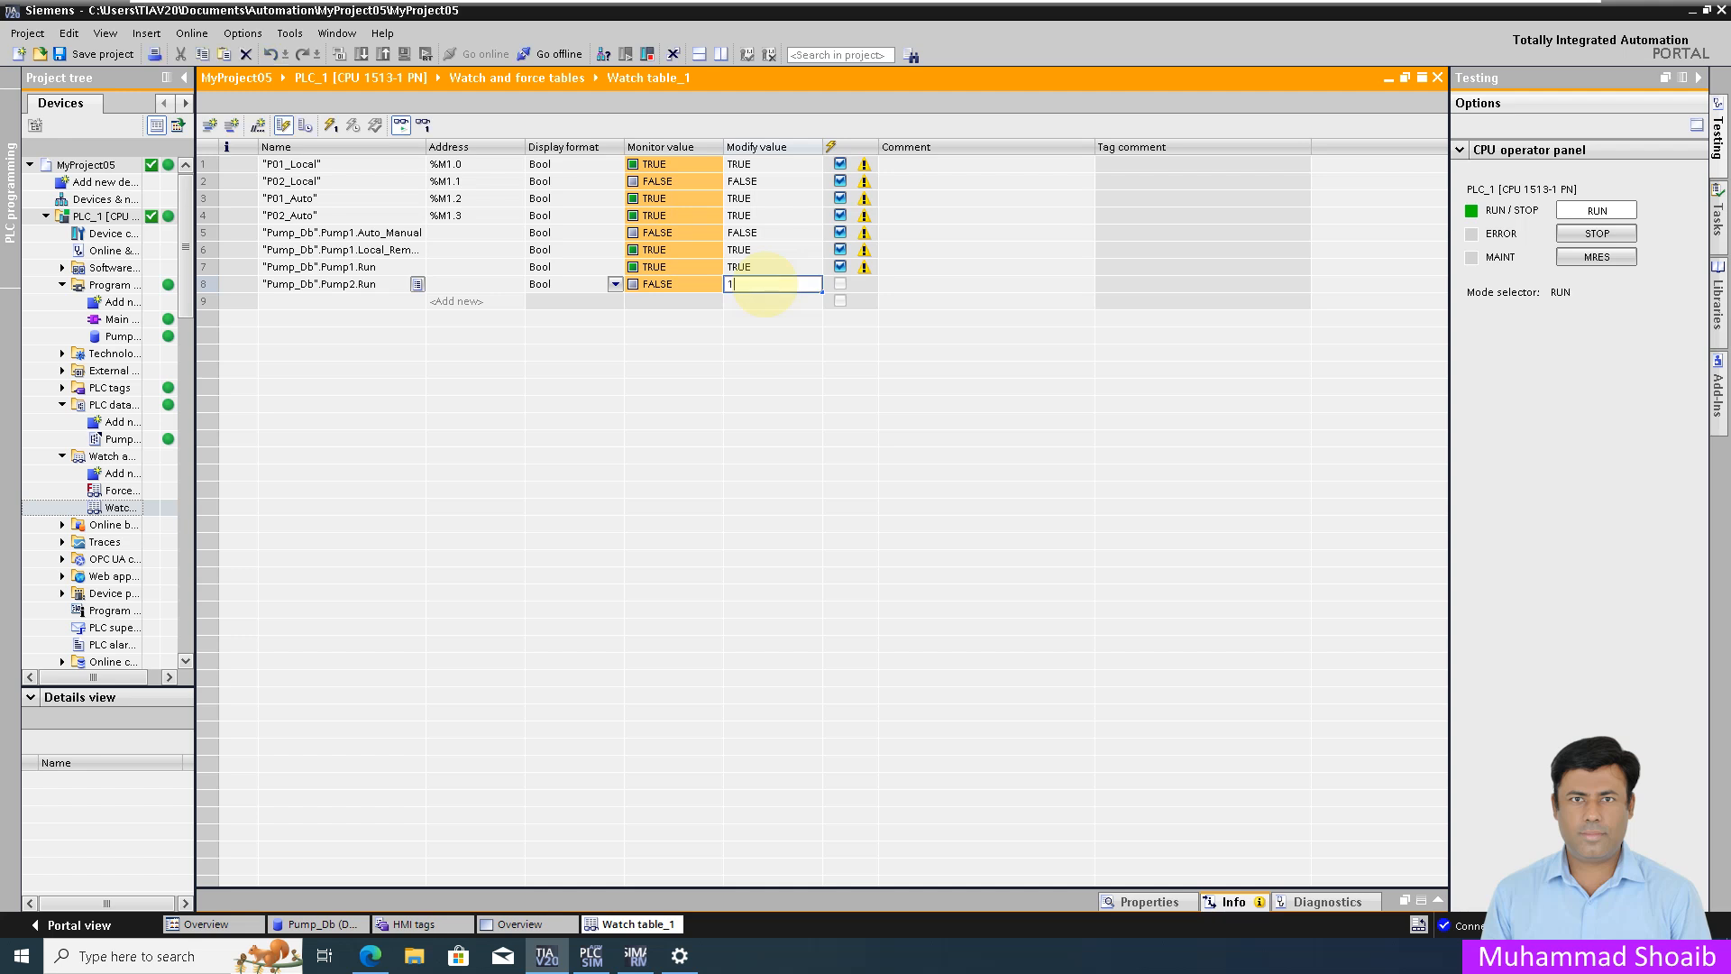
{"action": "key", "text": "Return"}
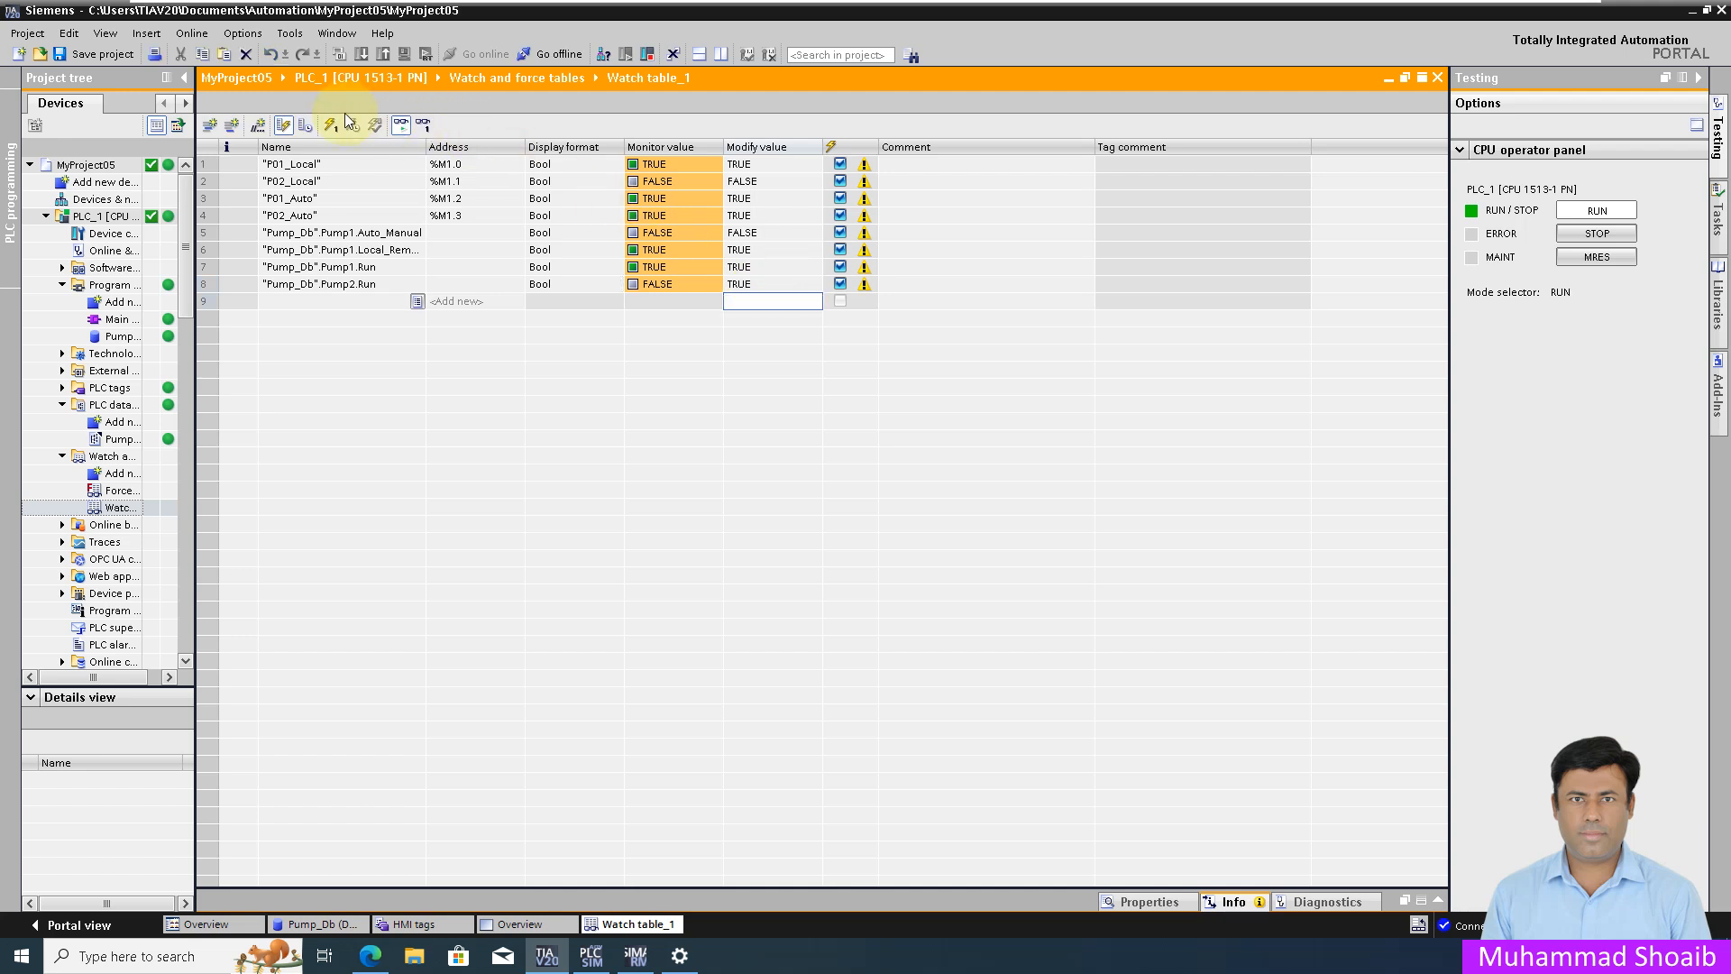
{"action": "left_click", "coordinate": [333, 125]}
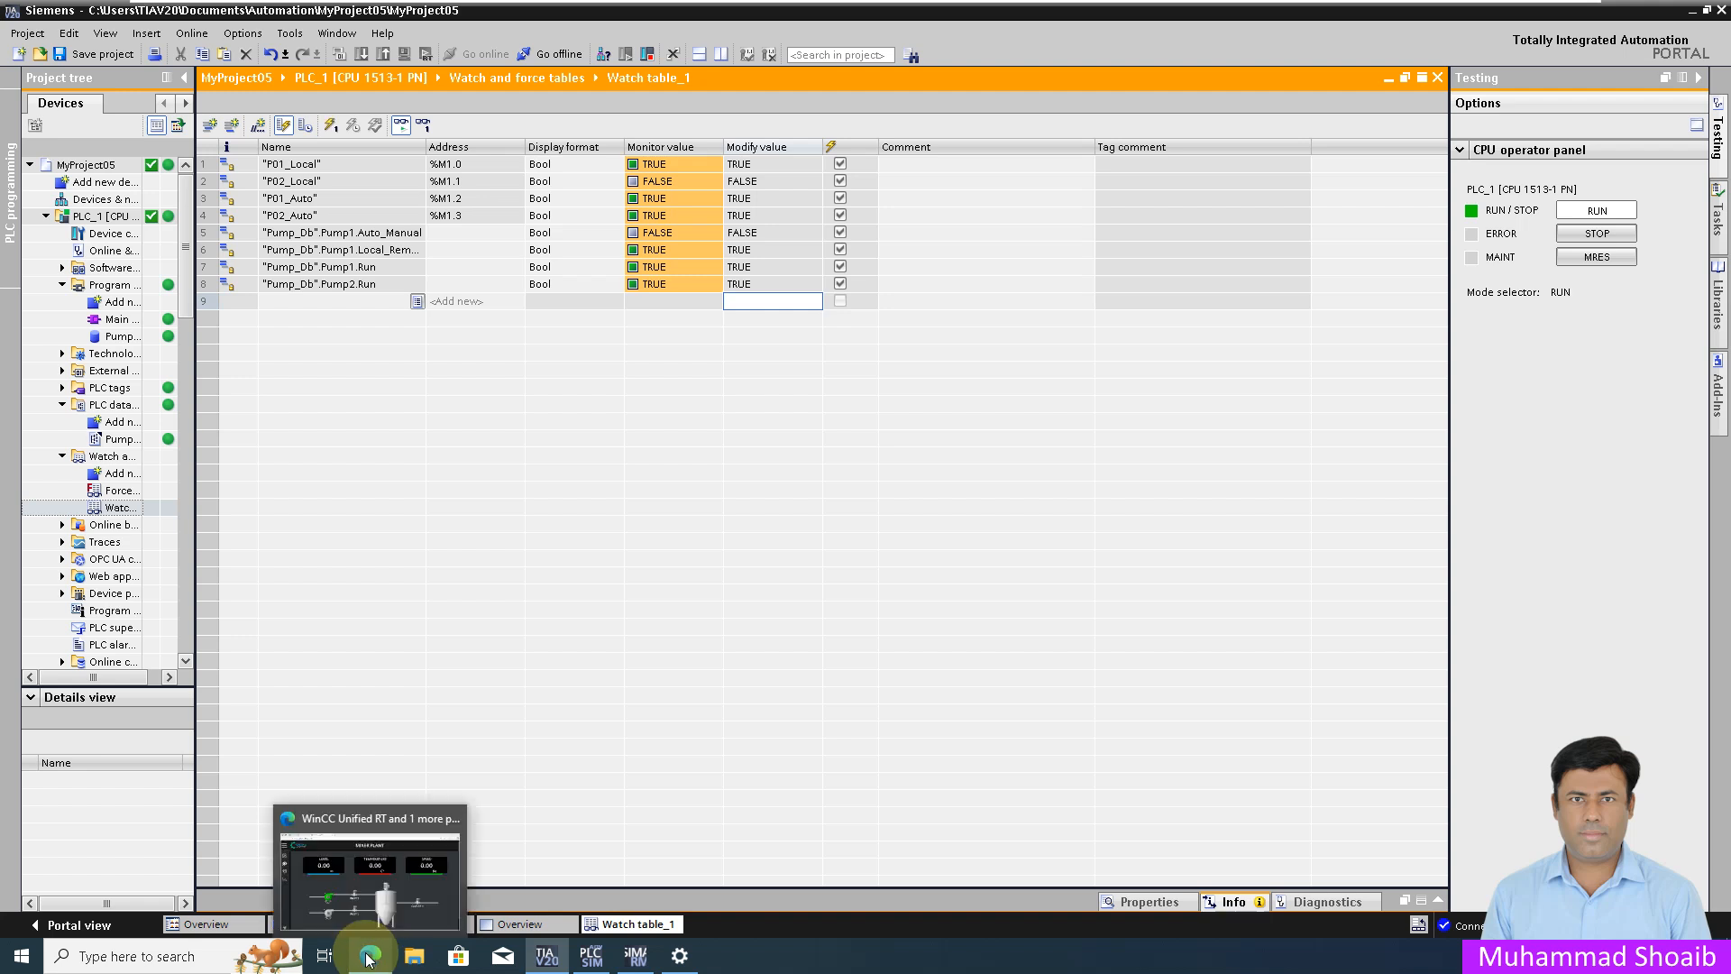
{"action": "left_click", "coordinate": [369, 955]}
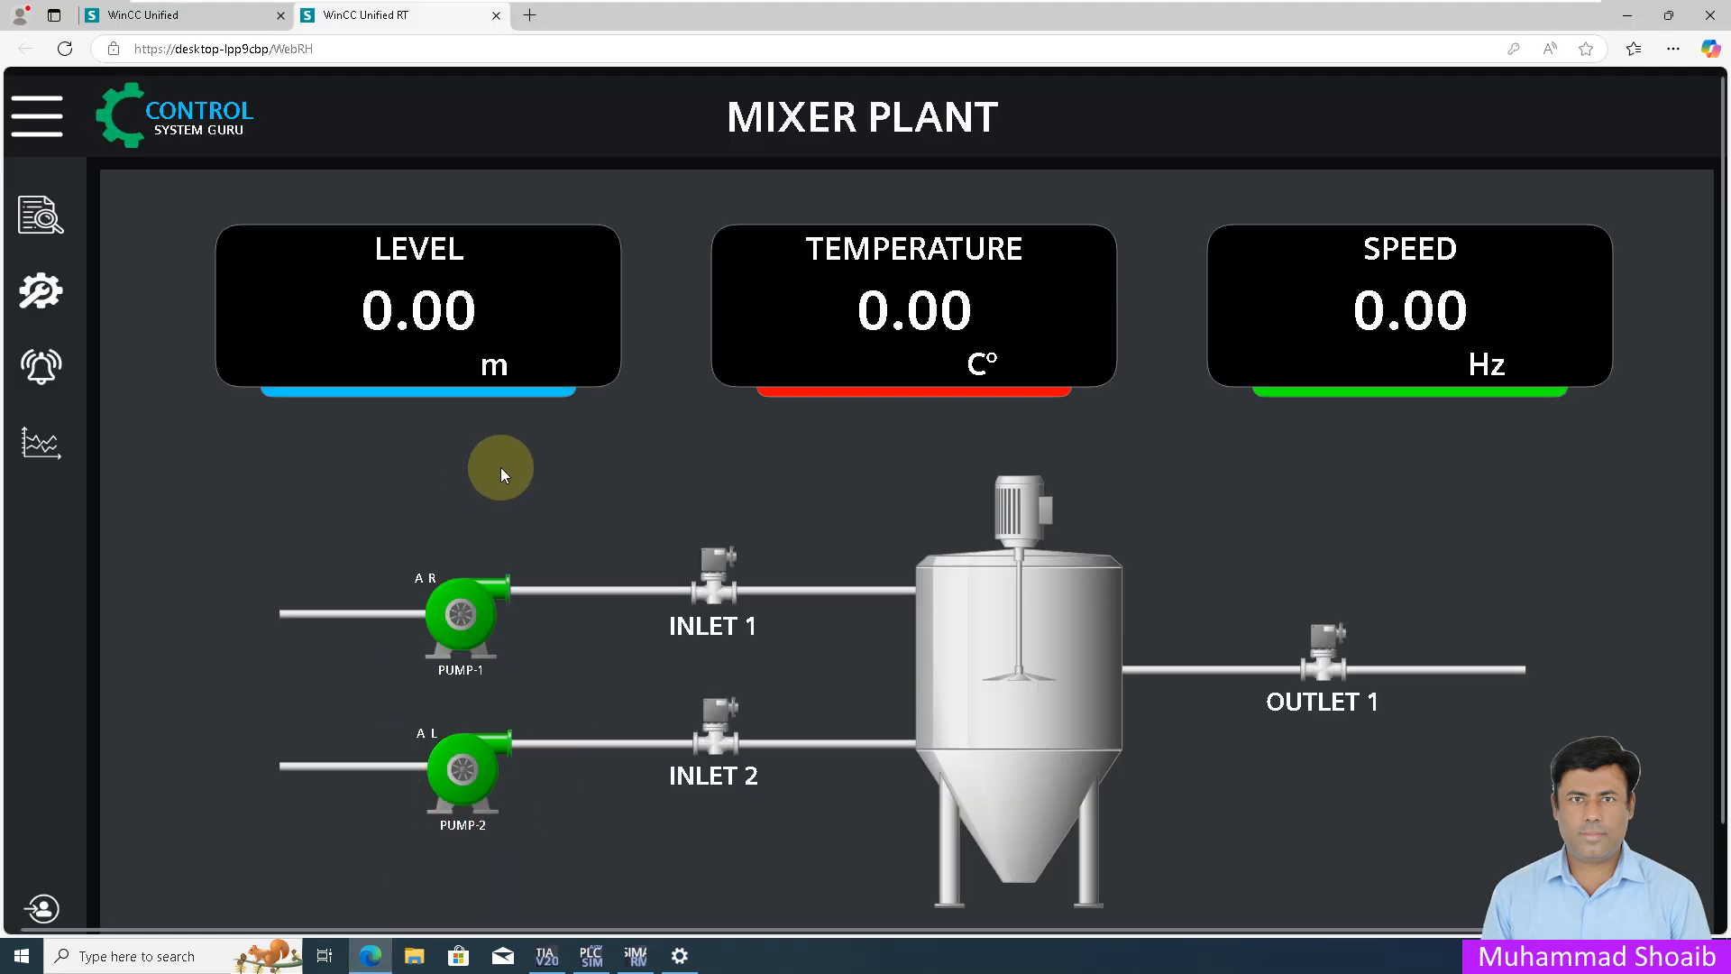
{"action": "left_click", "coordinate": [1673, 48]}
{"action": "left_click", "coordinate": [1658, 166]}
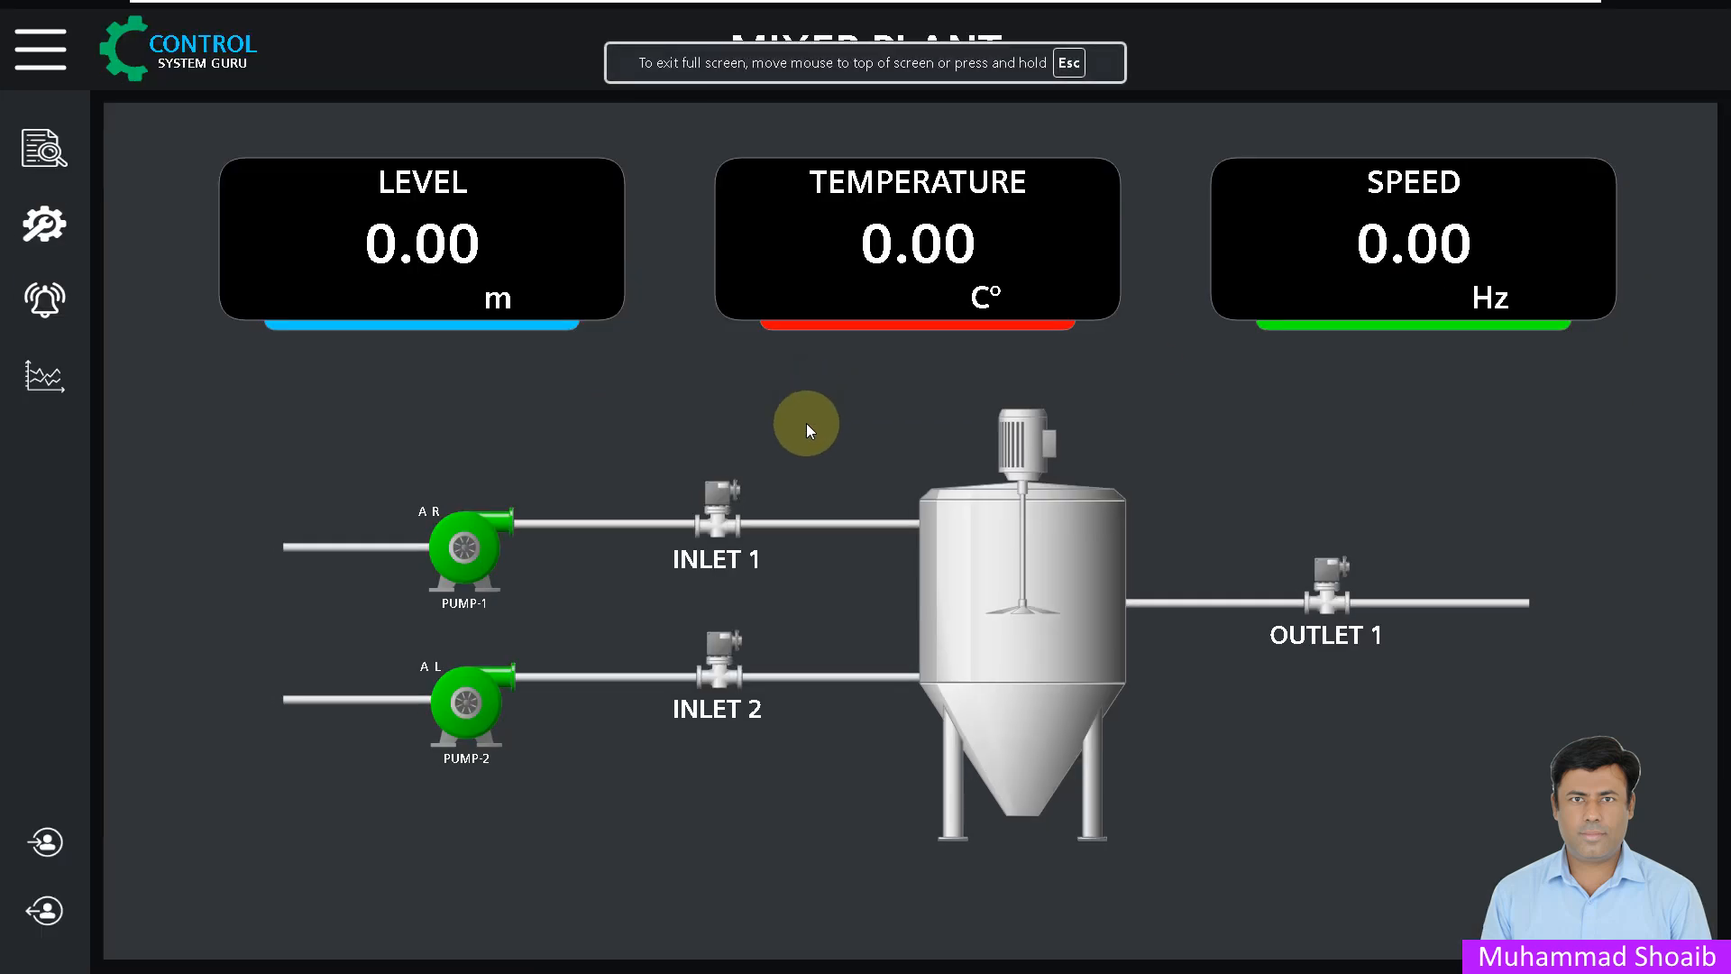